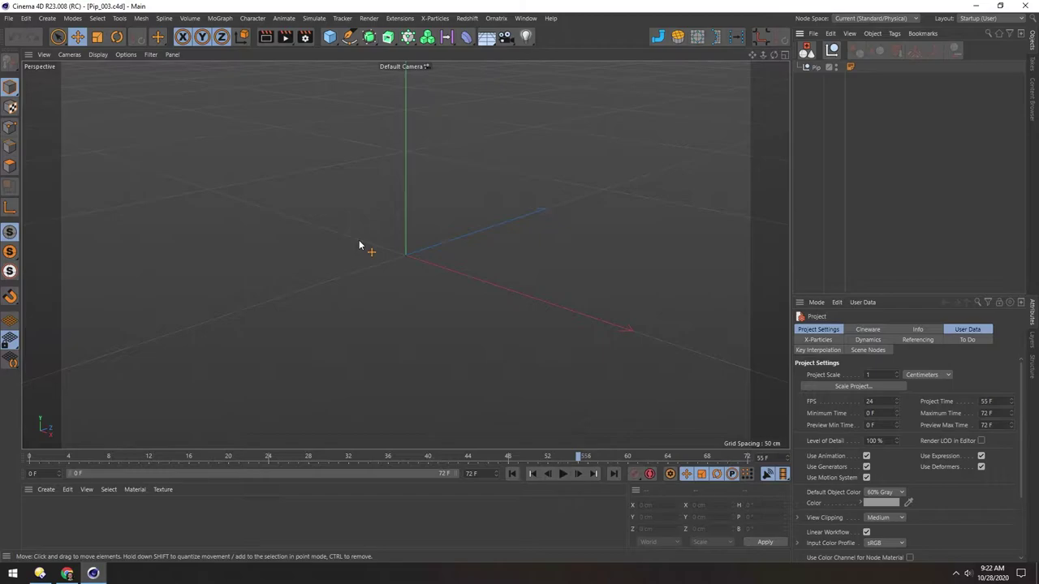
- Add a sphere with 32 segments and nest it under the Pip null
{"action": "left_click", "coordinate": [330, 37]}
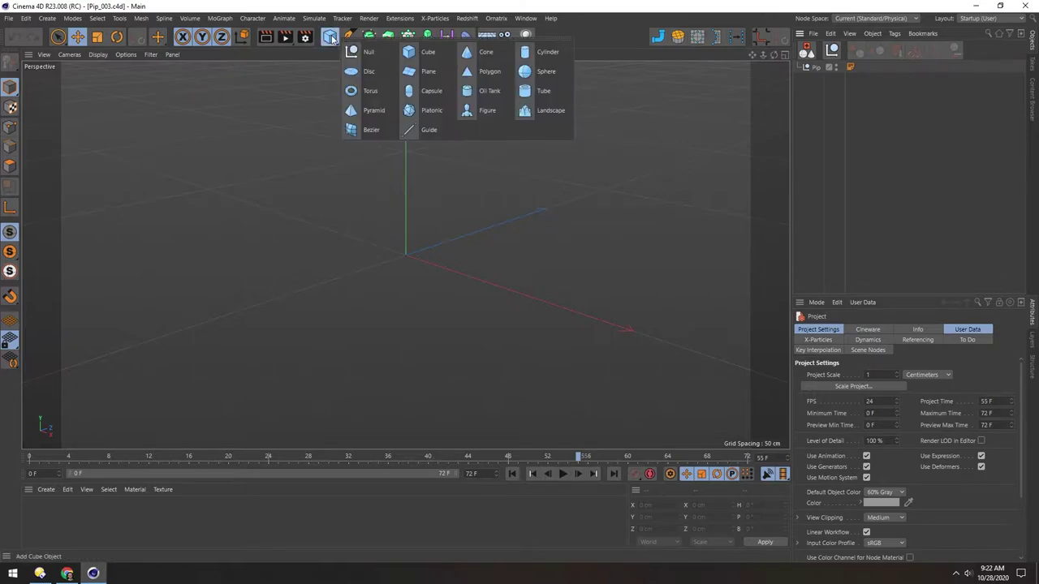
{"action": "left_click", "coordinate": [525, 72]}
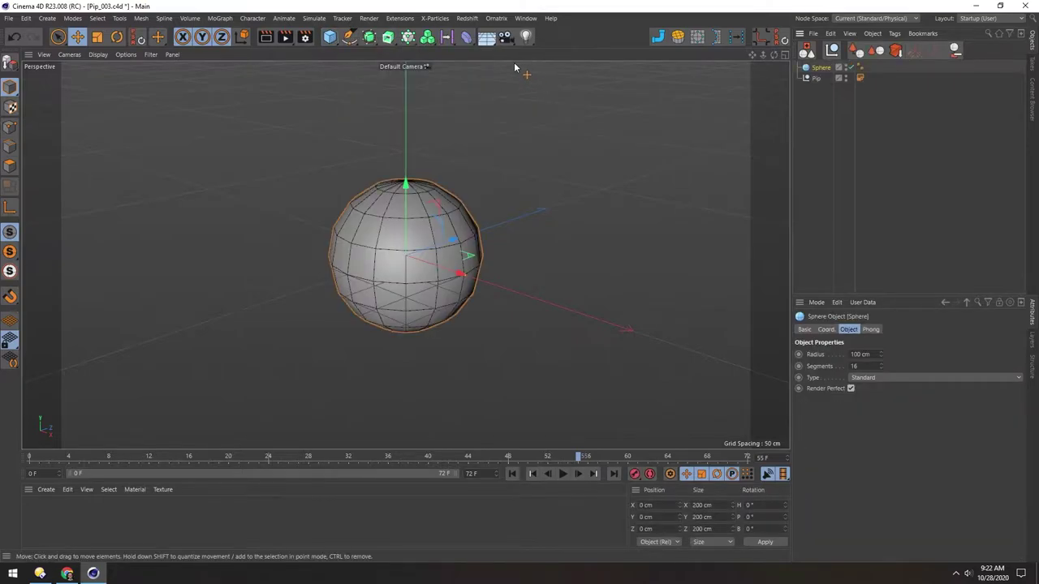
{"action": "double_click", "coordinate": [870, 369]}
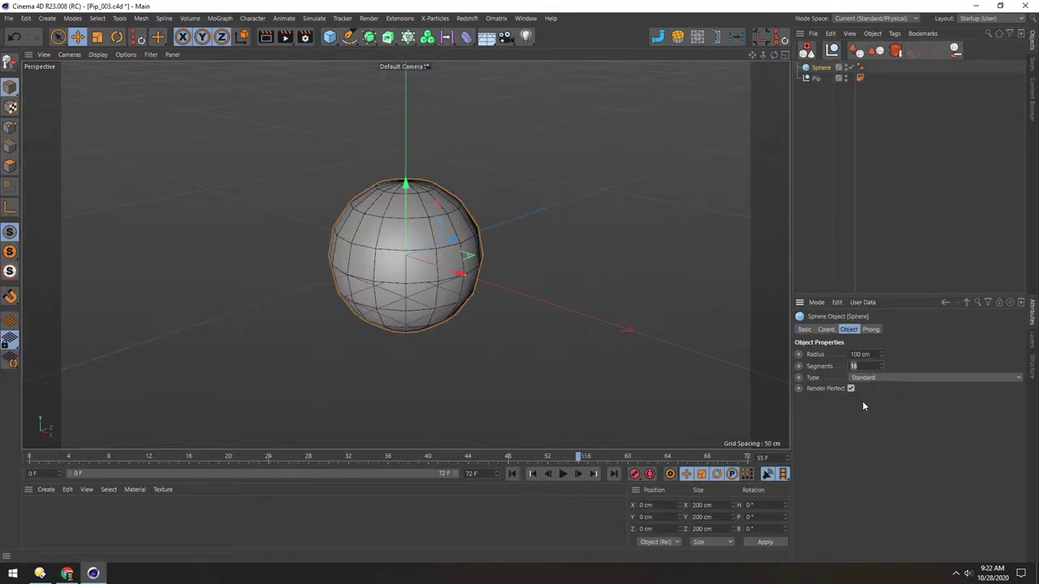
{"action": "type", "text": "32"}
{"action": "key", "text": "Return"}
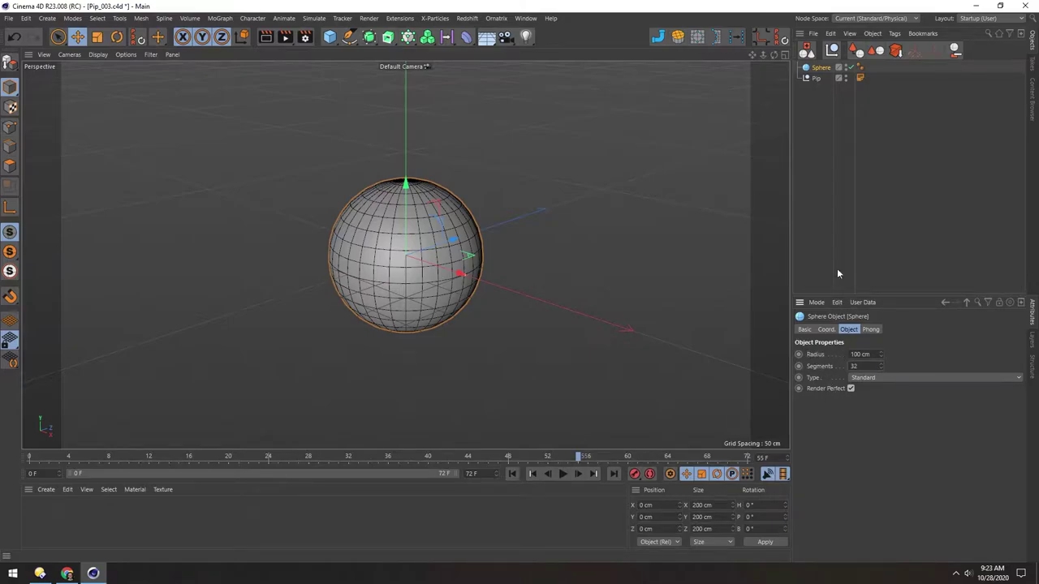
{"action": "left_click_drag", "start_coordinate": [806, 68], "coordinate": [811, 80]}
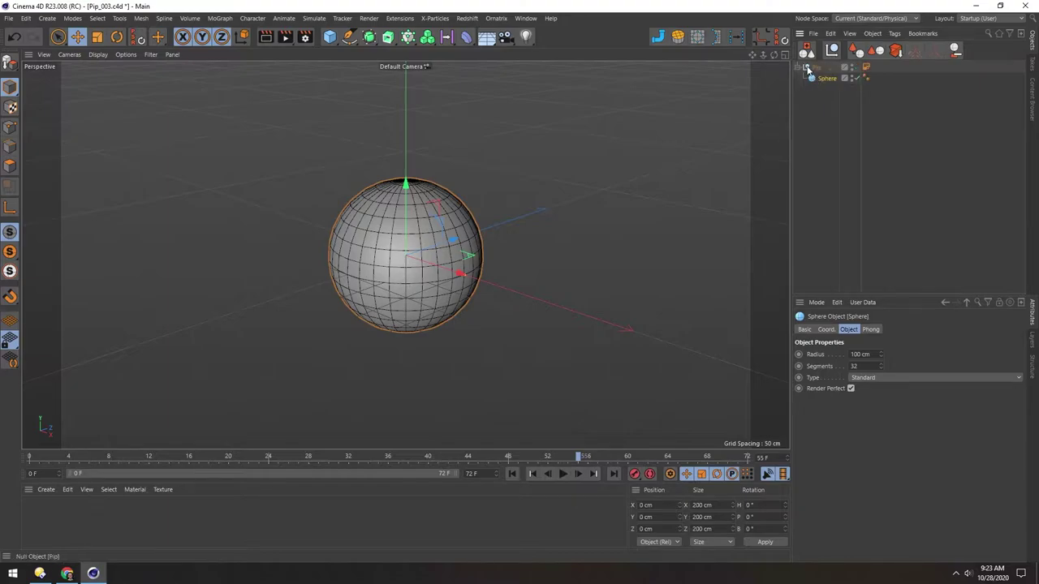
- Check the body radius in the Pip annotation notes and set the sphere's radius to 4 cm
{"action": "left_click", "coordinate": [866, 68]}
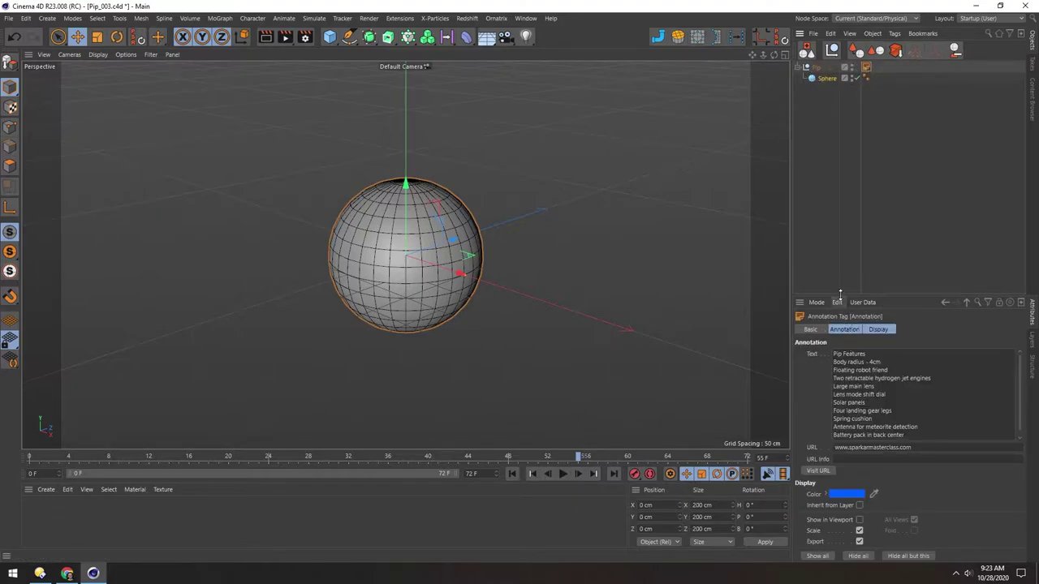
{"action": "left_click_drag", "start_coordinate": [838, 295], "coordinate": [838, 263]}
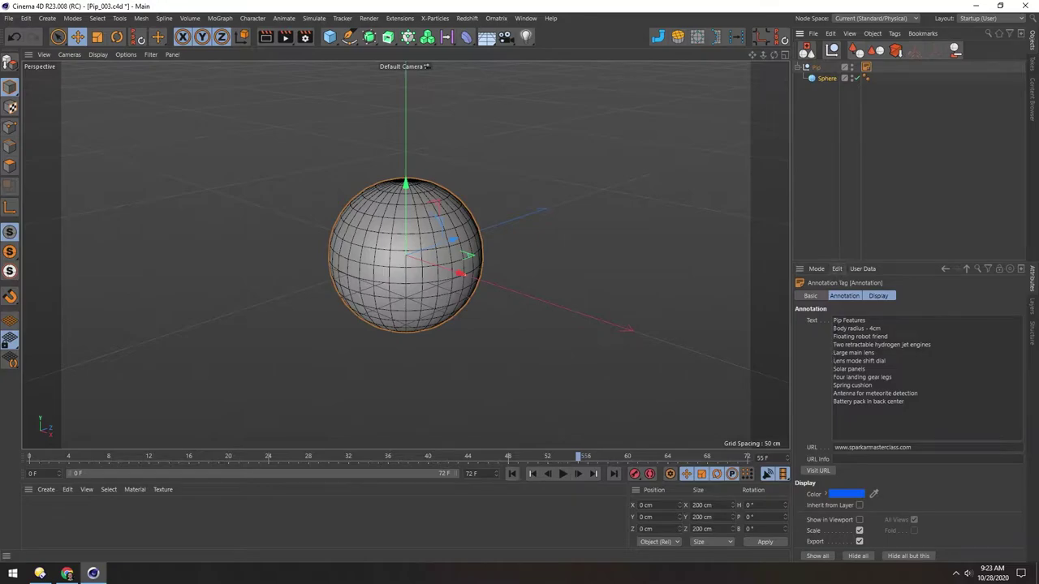
{"action": "left_click", "coordinate": [813, 79]}
{"action": "left_click", "coordinate": [870, 320]}
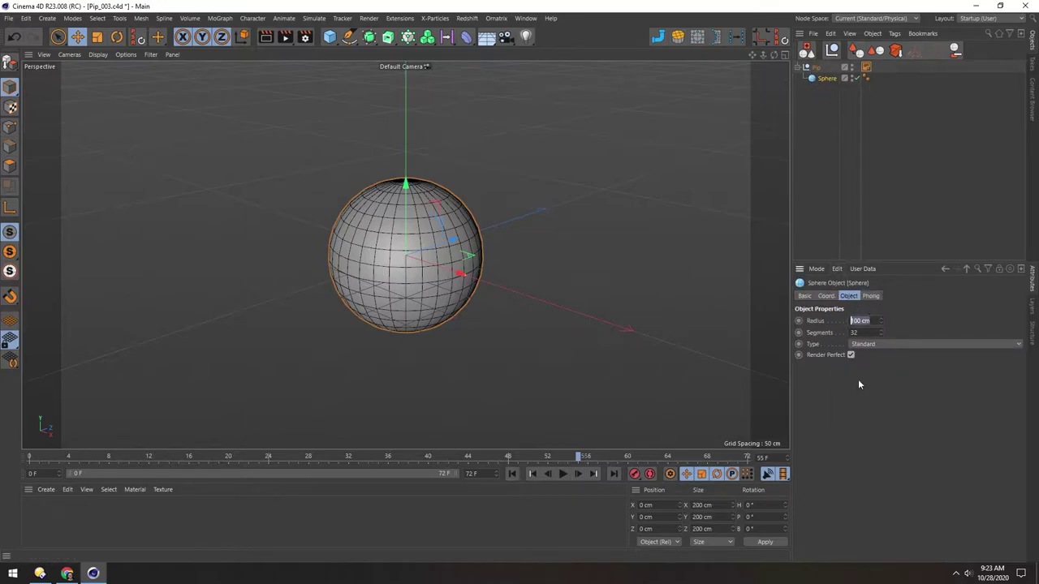
{"action": "type", "text": "4 cm"}
{"action": "key", "text": "Return"}
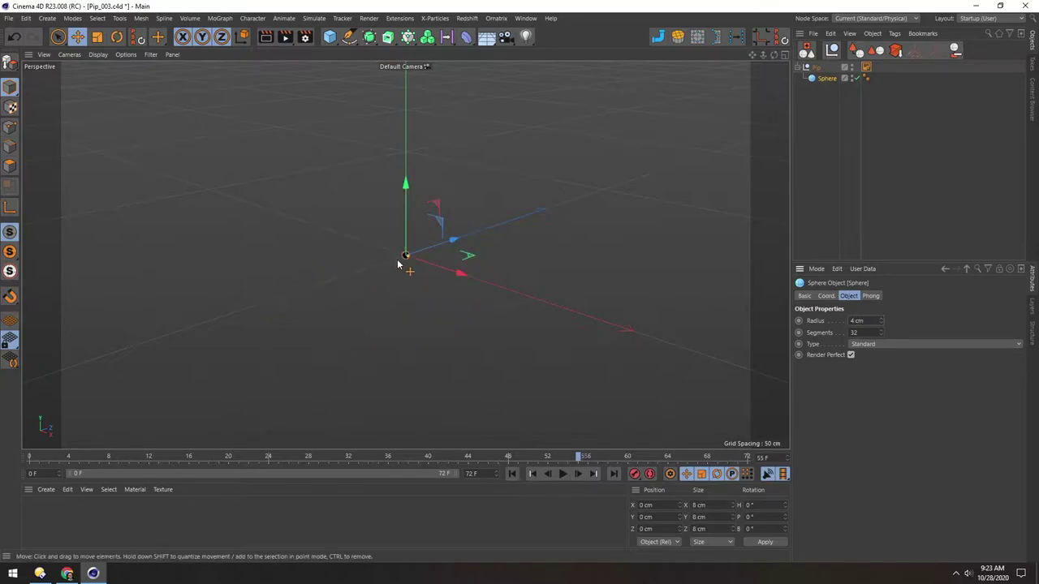
{"action": "key", "text": "o"}
{"action": "mouse_move", "coordinate": [377, 236]}
{"action": "left_mouse_down", "text": "alt"}
{"action": "mouse_move", "coordinate": [410, 232]}
{"action": "mouse_move", "coordinate": [396, 235]}
{"action": "left_mouse_up", "text": "alt"}
{"action": "left_click_drag", "start_coordinate": [334, 235], "coordinate": [374, 221], "text": "alt"}
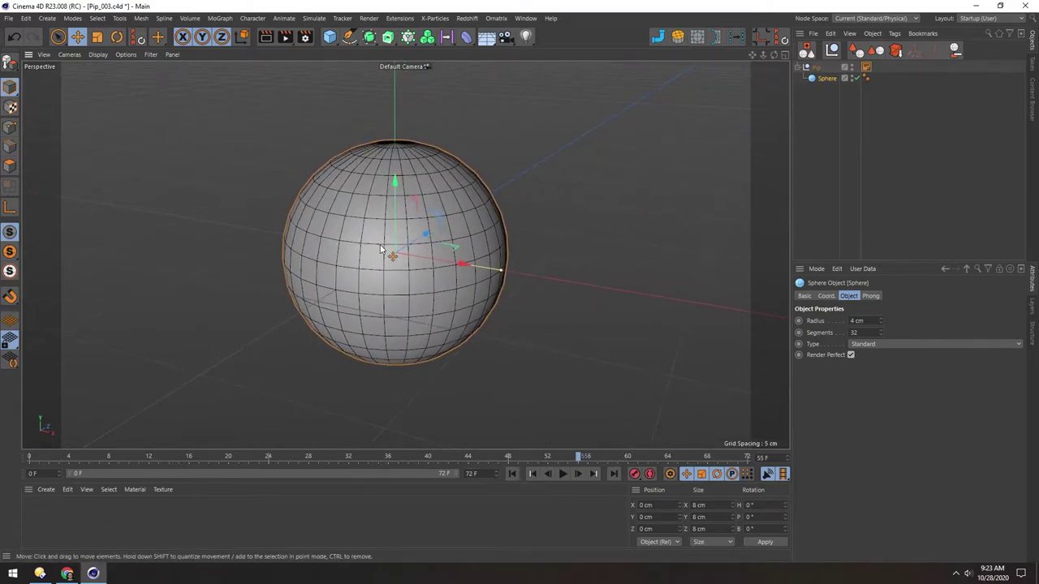
- Set the project's view clipping to Small for close-up viewing of the sphere
{"action": "key", "text": "ctrl+d"}
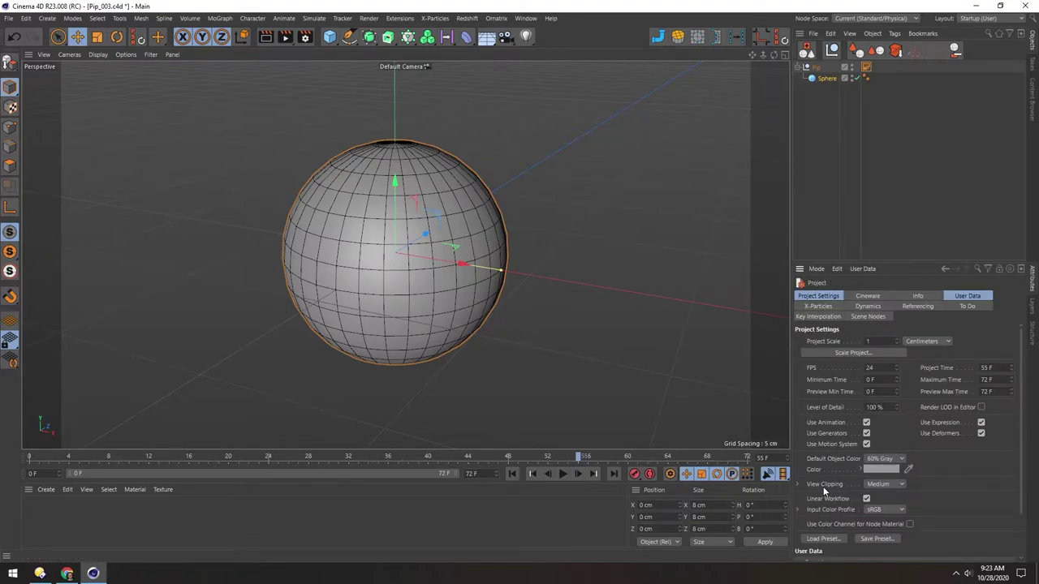
{"action": "left_click", "coordinate": [878, 485]}
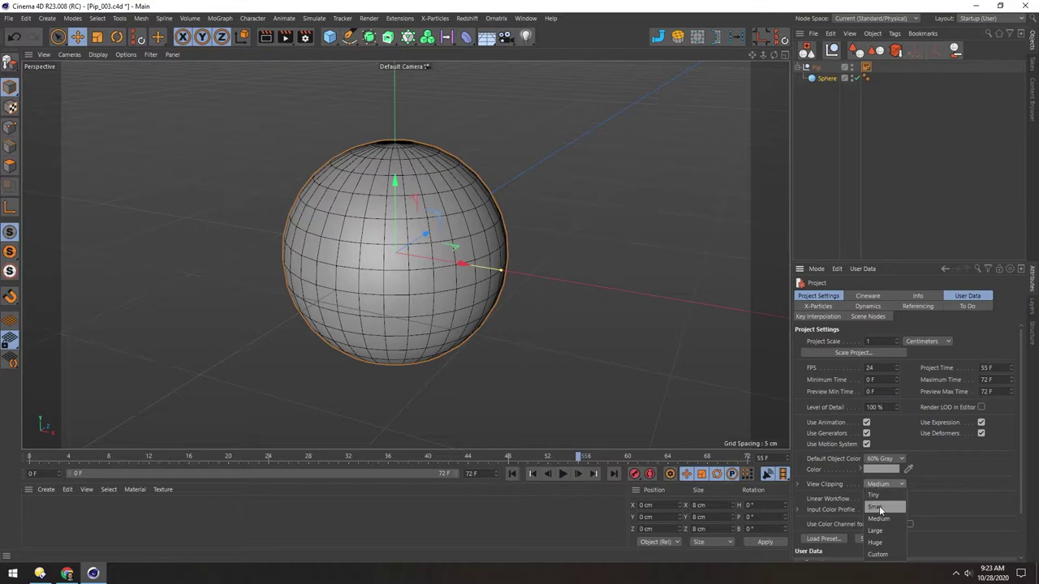
{"action": "left_click", "coordinate": [874, 506]}
{"action": "right_click_drag", "start_coordinate": [375, 260], "coordinate": [408, 285], "text": "alt"}
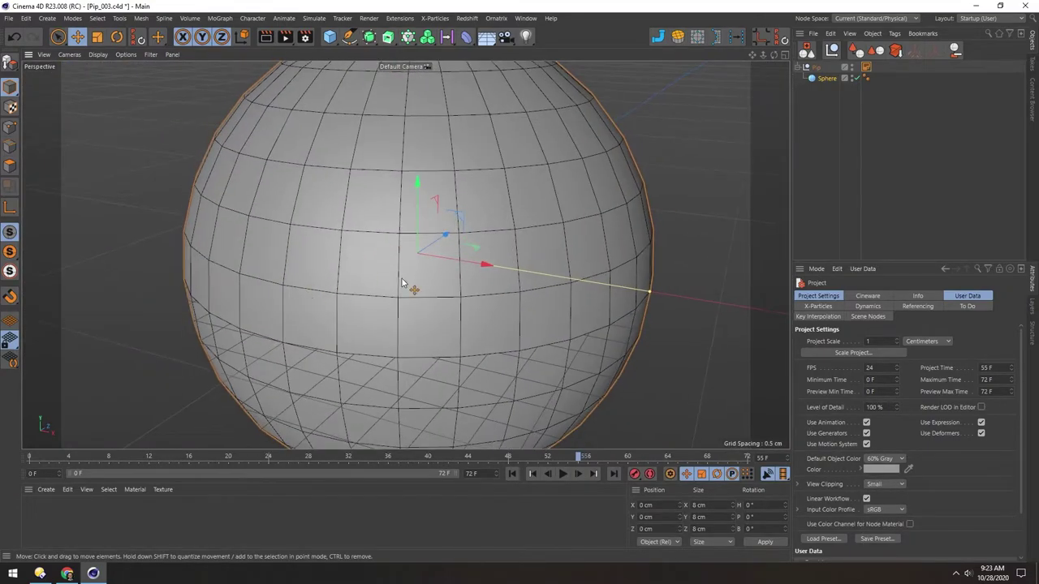
- Try Large view clipping on the zoomed-in sphere and return the setting to Small
{"action": "left_click", "coordinate": [880, 484]}
{"action": "left_click", "coordinate": [880, 529]}
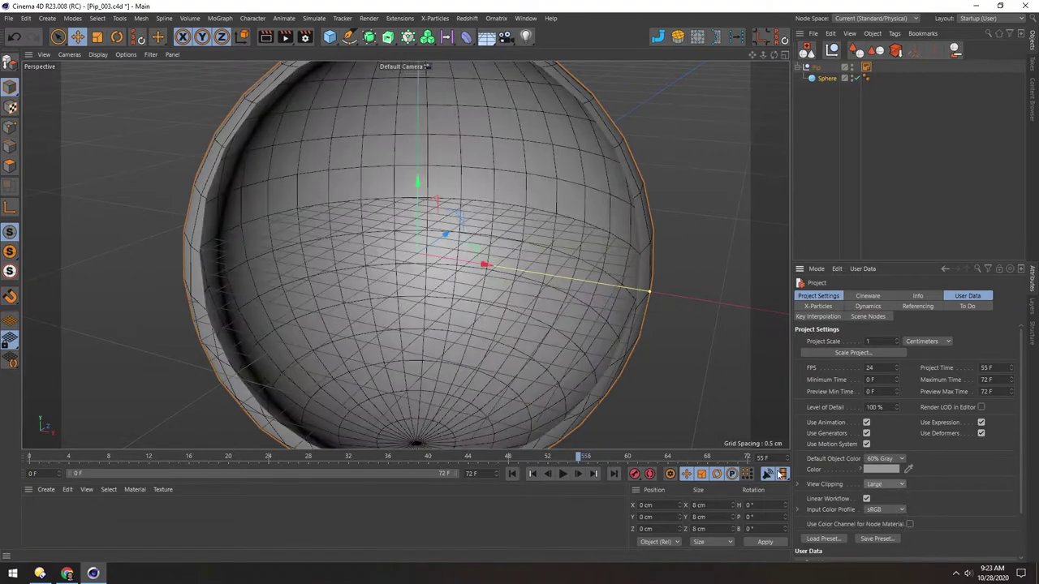
{"action": "mouse_move", "coordinate": [389, 241]}
{"action": "right_mouse_down", "text": "alt"}
{"action": "mouse_move", "coordinate": [379, 255]}
{"action": "mouse_move", "coordinate": [417, 255]}
{"action": "mouse_move", "coordinate": [382, 250]}
{"action": "mouse_move", "coordinate": [395, 260]}
{"action": "right_mouse_up", "text": "alt"}
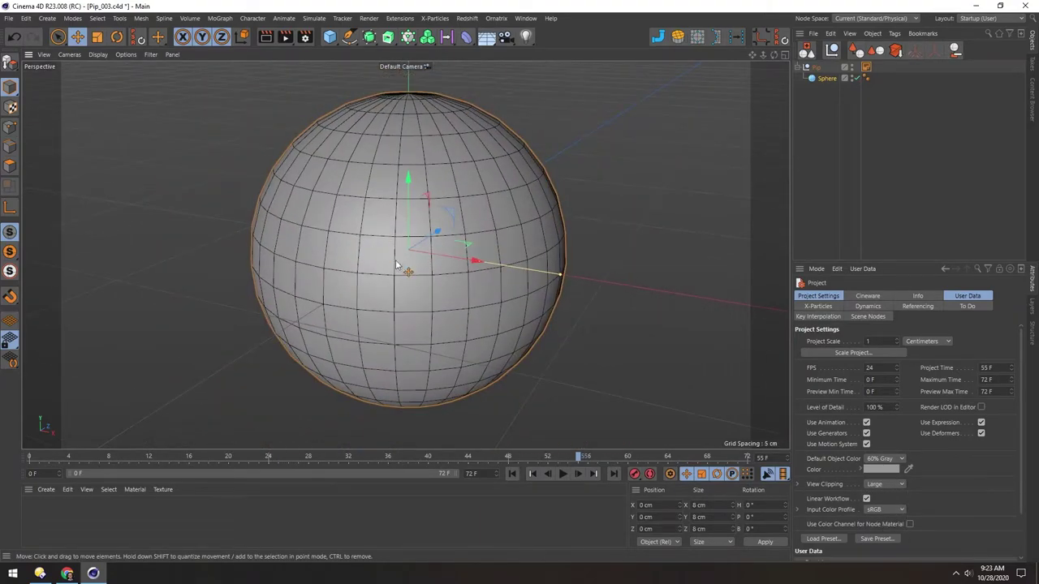
{"action": "left_click", "coordinate": [881, 484]}
{"action": "left_click", "coordinate": [877, 504]}
{"action": "left_click_drag", "start_coordinate": [379, 258], "coordinate": [355, 232], "text": "alt"}
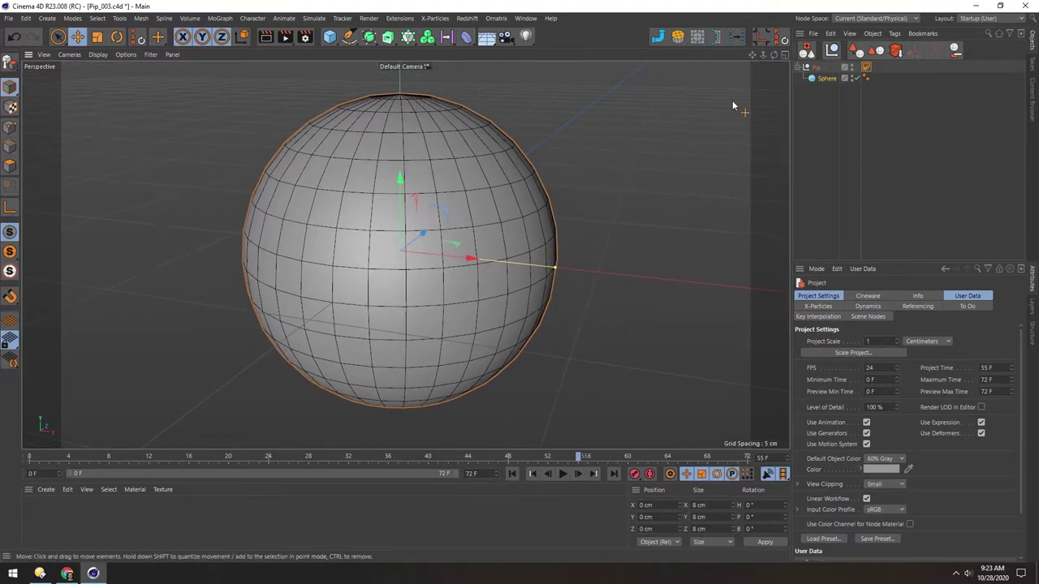
- Convert the sphere into an editable polygon object
{"action": "left_click", "coordinate": [811, 80]}
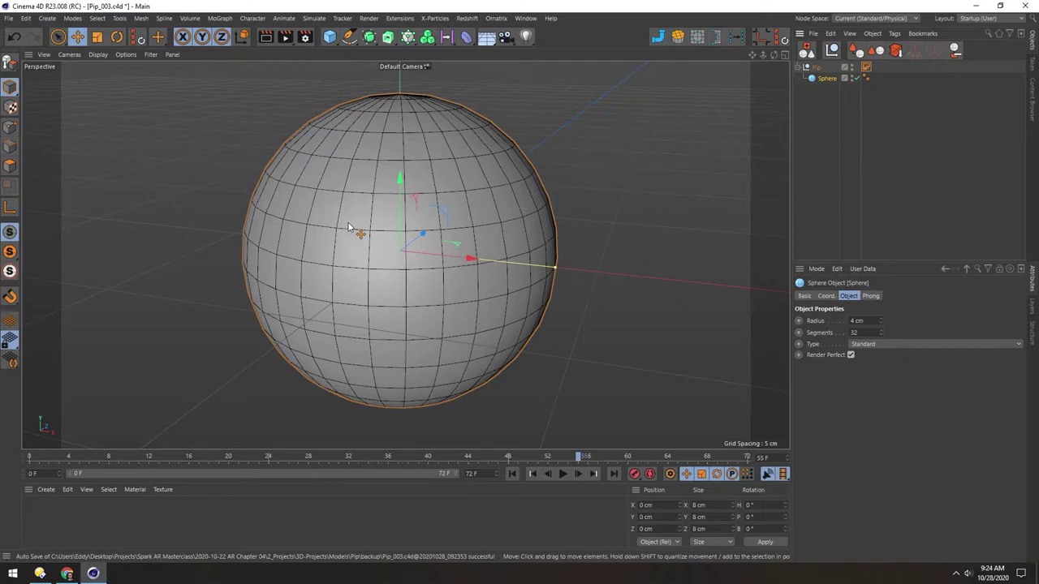
{"action": "key", "text": "c"}
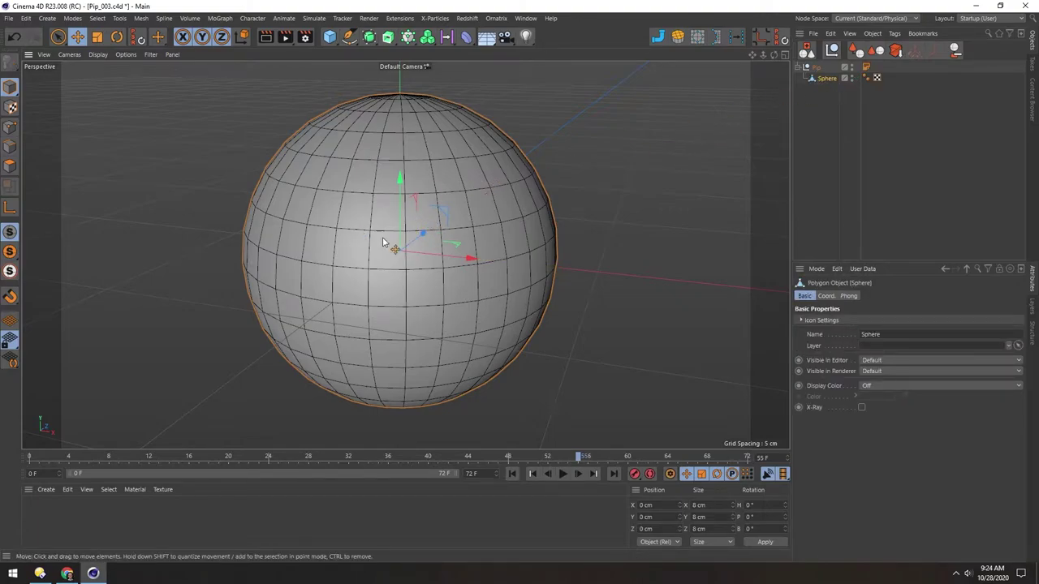
{"action": "left_click_drag", "start_coordinate": [384, 242], "coordinate": [325, 159], "text": "alt"}
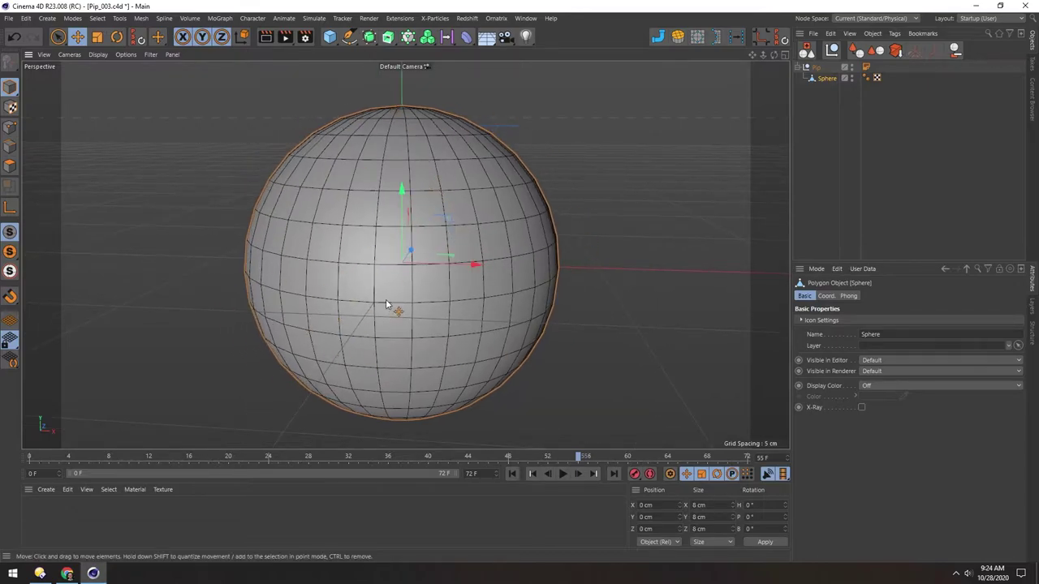
- Loop-select the two horizontal polygon rows directly below the sphere's equator
{"action": "left_click", "coordinate": [10, 166]}
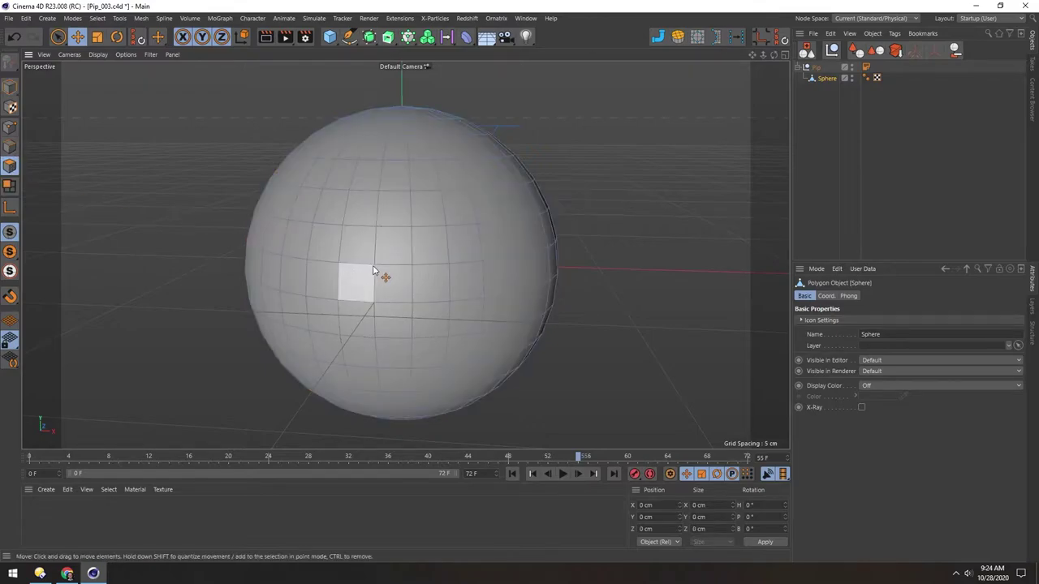
{"action": "key", "text": "u"}
{"action": "key", "text": "l"}
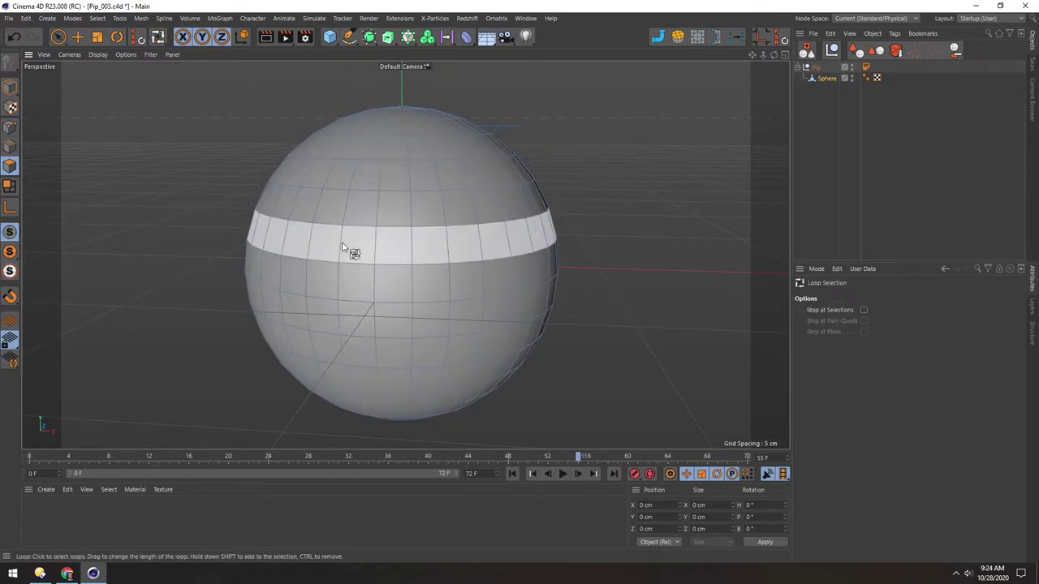
{"action": "left_click_drag", "start_coordinate": [392, 349], "coordinate": [381, 234], "text": "alt"}
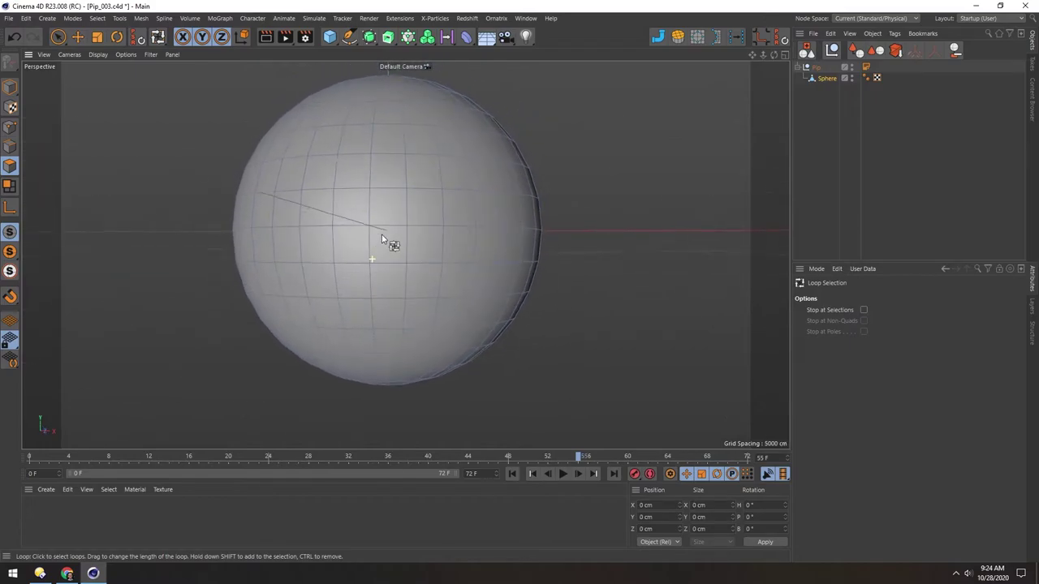
{"action": "left_click", "coordinate": [411, 252]}
{"action": "left_click", "coordinate": [409, 286], "text": "shift"}
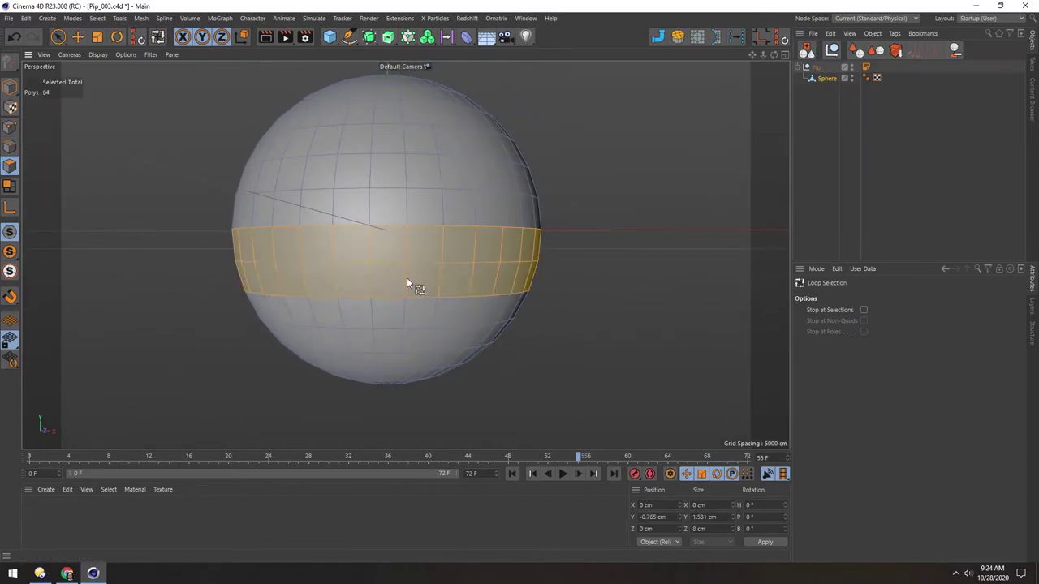
- Try extruding the selected polygon band inward with an offset of about -0.64 cm and undo it
{"action": "key", "text": "d"}
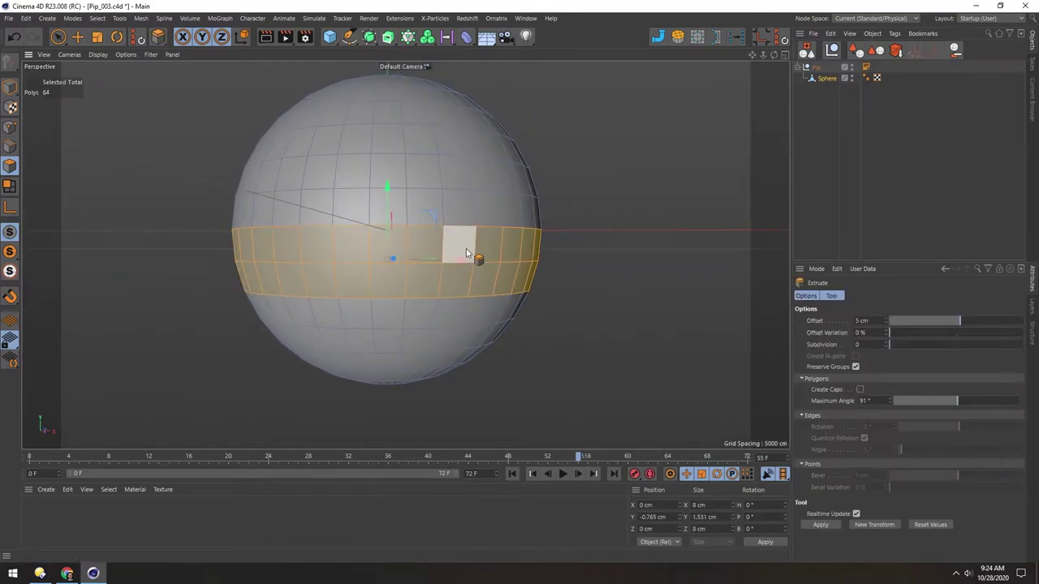
{"action": "left_click_drag", "start_coordinate": [494, 256], "coordinate": [476, 256]}
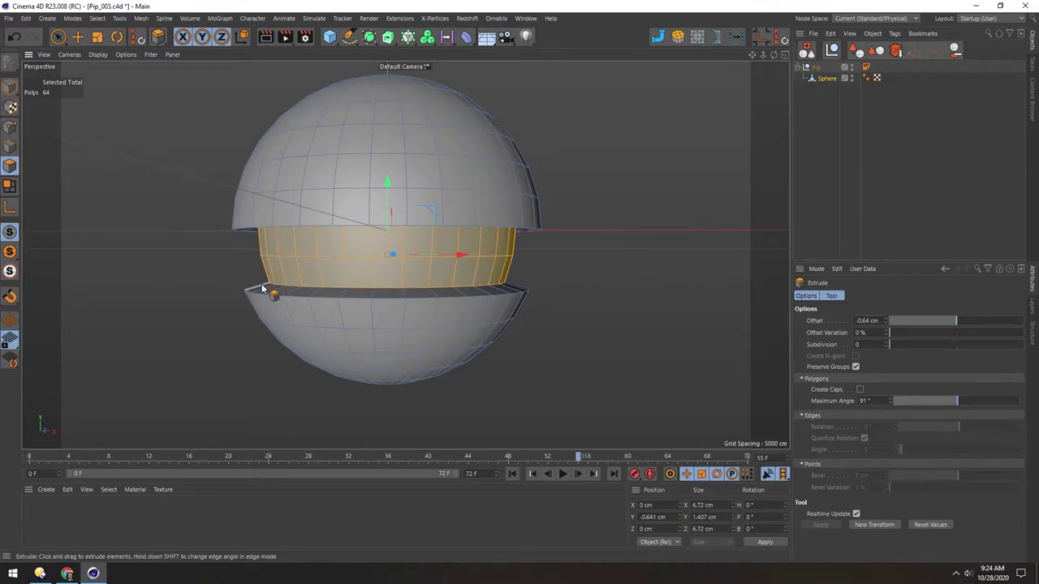
{"action": "key", "text": "ctrl+z"}
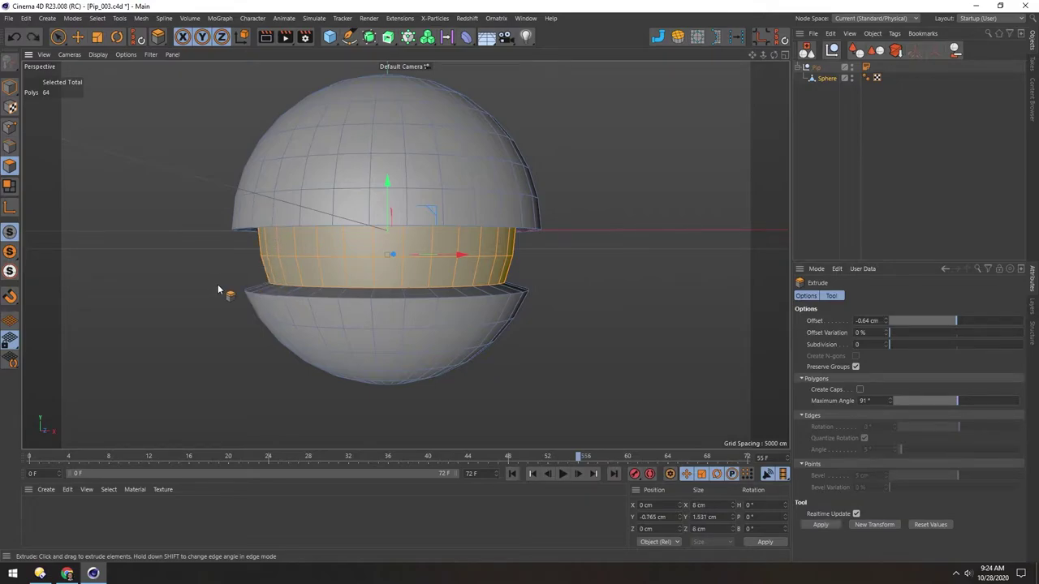
- Extrude the selected band inward by scaling it on X and Z to about 6.59 cm, leaving its height unscaled
{"action": "mouse_move", "coordinate": [347, 255]}
{"action": "left_mouse_down", "text": "alt"}
{"action": "mouse_move", "coordinate": [364, 274]}
{"action": "mouse_move", "coordinate": [349, 262]}
{"action": "left_mouse_up", "text": "alt"}
{"action": "key", "text": "t"}
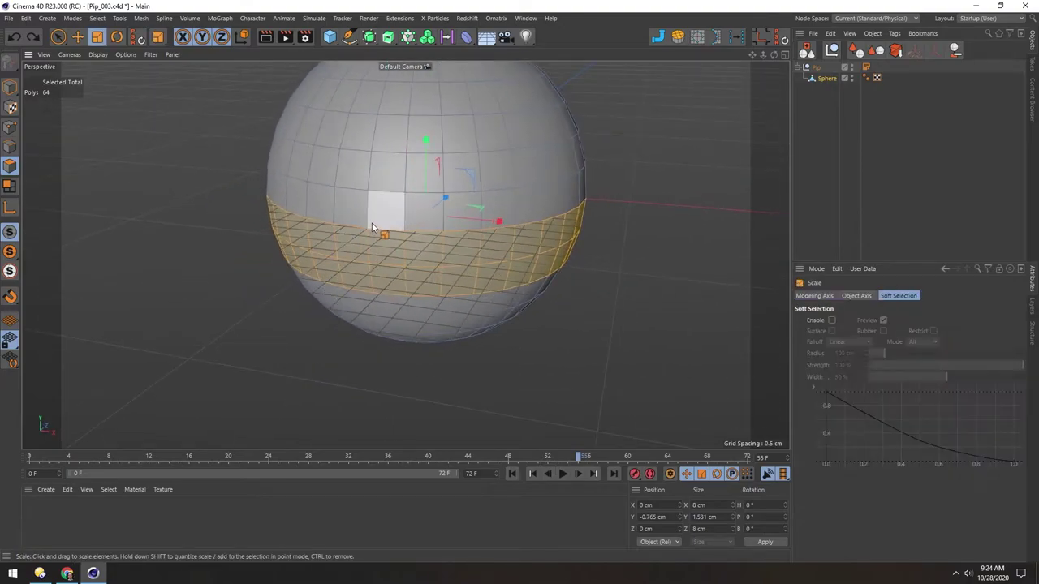
{"action": "mouse_move", "coordinate": [395, 213]}
{"action": "left_mouse_down", "text": "alt"}
{"action": "mouse_move", "coordinate": [404, 218]}
{"action": "mouse_move", "coordinate": [388, 224]}
{"action": "left_mouse_up", "text": "alt"}
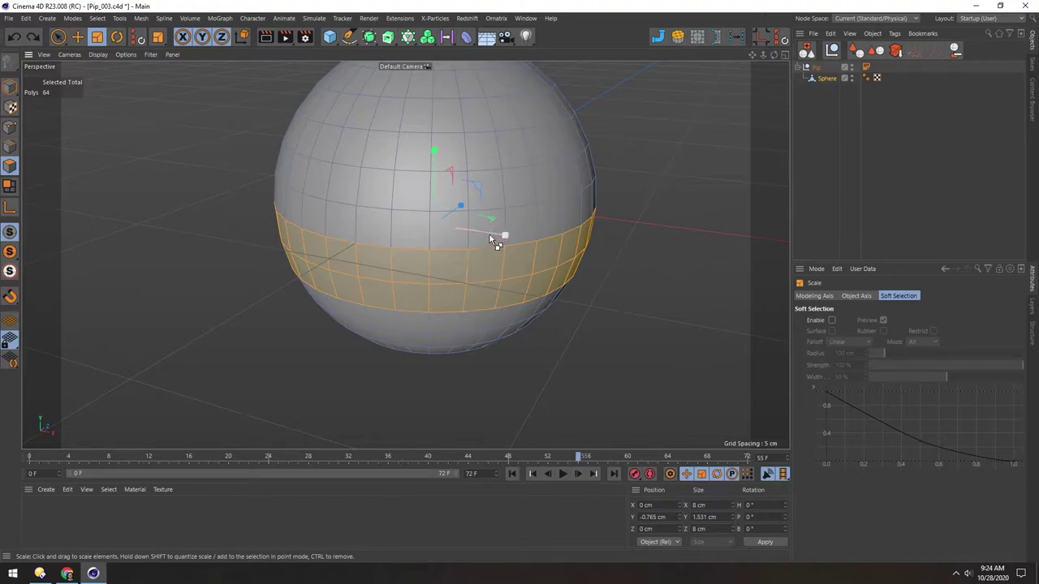
{"action": "left_click_drag", "start_coordinate": [489, 234], "coordinate": [410, 232]}
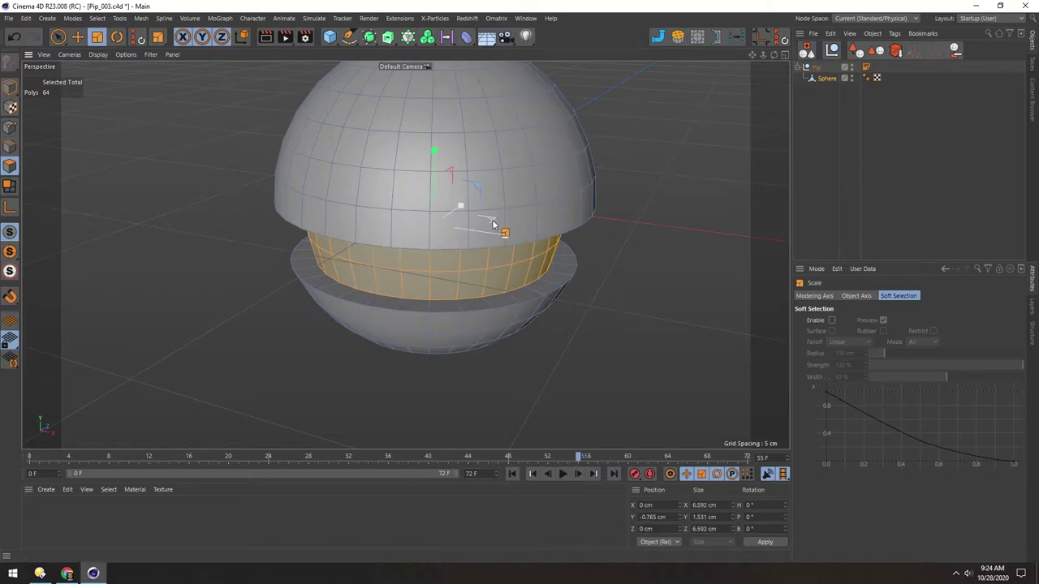
{"action": "left_click_drag", "start_coordinate": [495, 234], "coordinate": [451, 220], "text": "alt"}
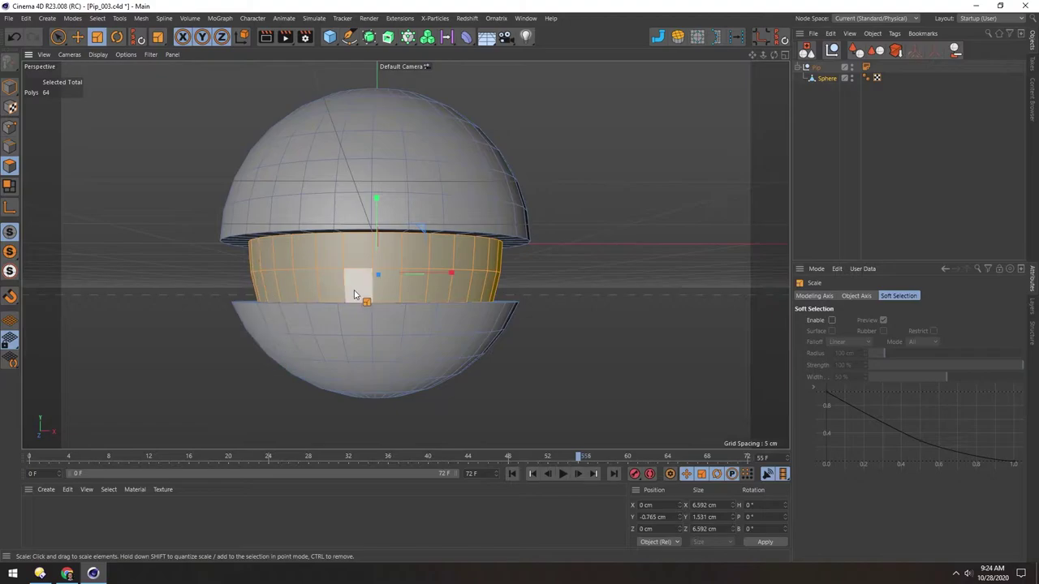
{"action": "left_click_drag", "start_coordinate": [354, 294], "coordinate": [344, 289], "text": "alt"}
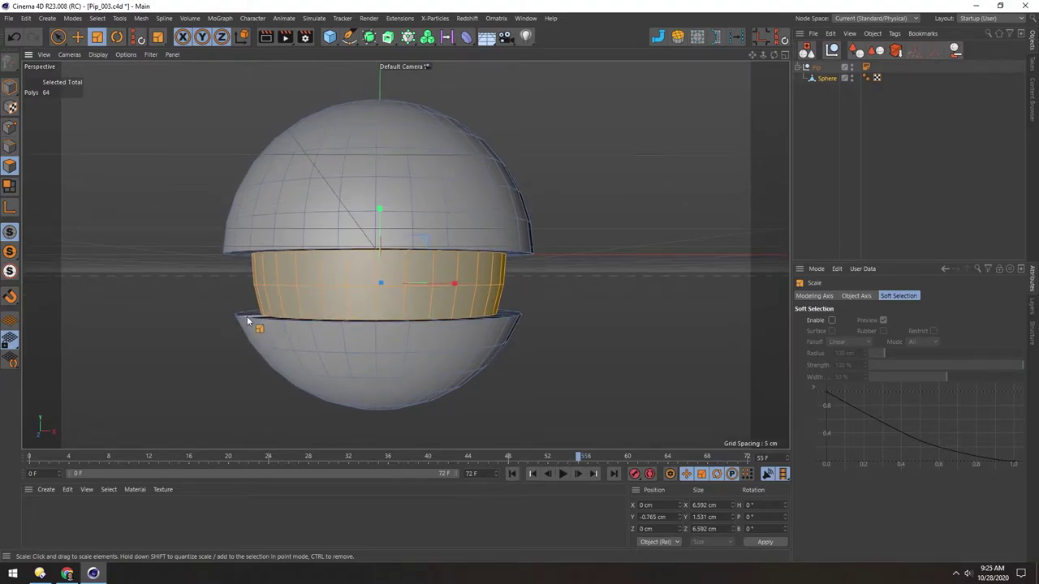
{"action": "left_click_drag", "start_coordinate": [336, 365], "coordinate": [387, 266], "text": "alt"}
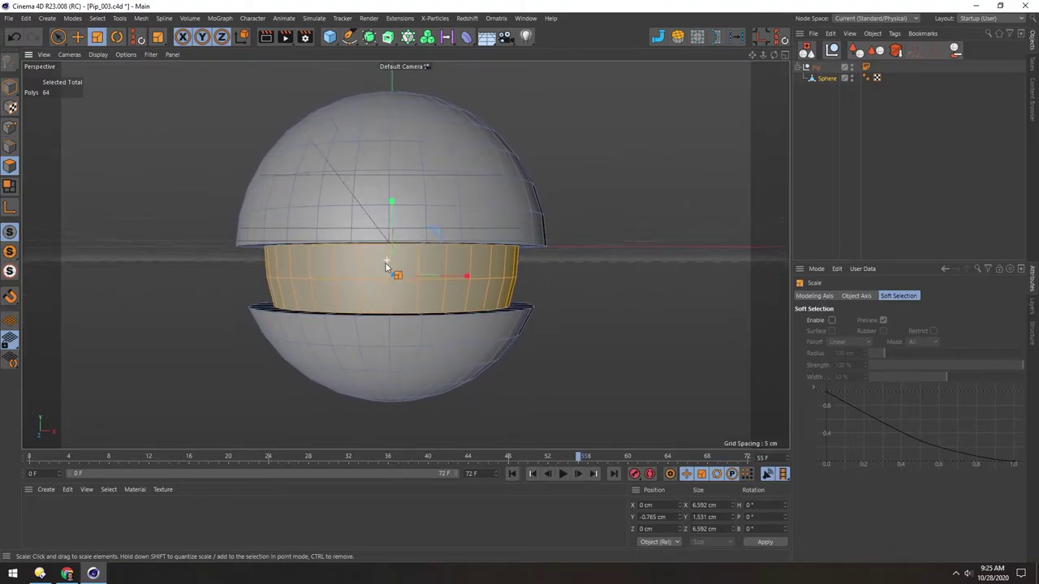
- In the Front view, flatten the lower cap's points below its rim row to about 0.94 cm high and 7 cm wide, centred near Y -2.37 cm
{"action": "middle_click", "coordinate": [177, 277]}
{"action": "middle_click", "coordinate": [480, 326]}
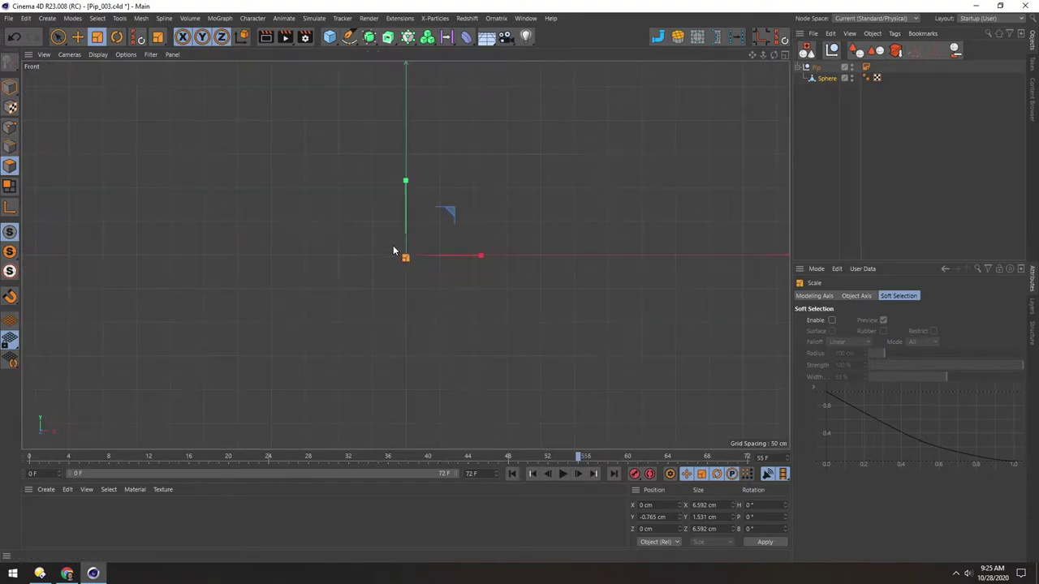
{"action": "scroll", "coordinate": [393, 254], "scroll_direction": "up", "scroll_amount": 8}
{"action": "scroll", "coordinate": [438, 254], "scroll_direction": "up", "scroll_amount": 3}
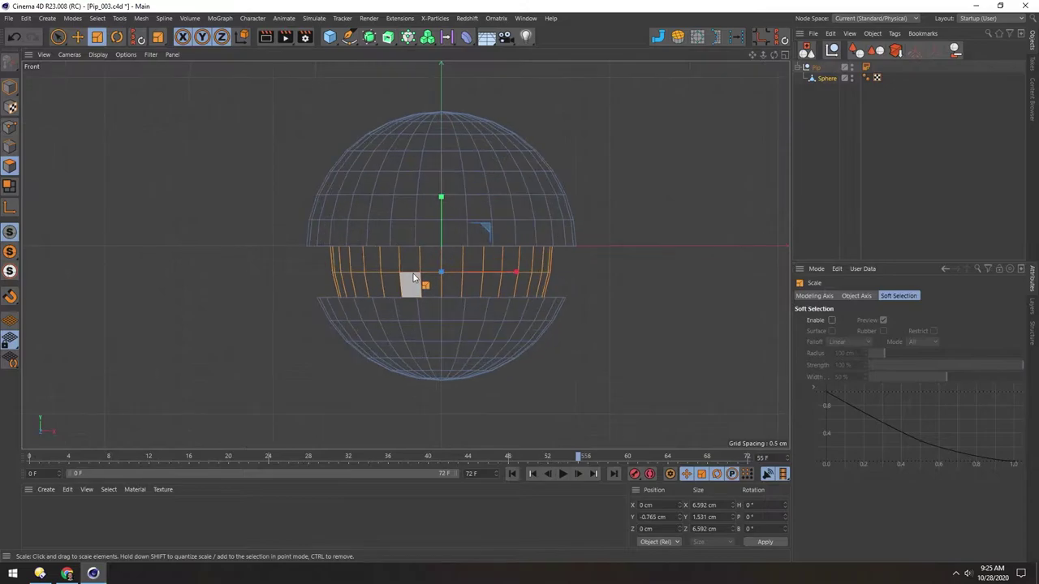
{"action": "middle_click_drag", "start_coordinate": [413, 274], "coordinate": [395, 278], "text": "alt"}
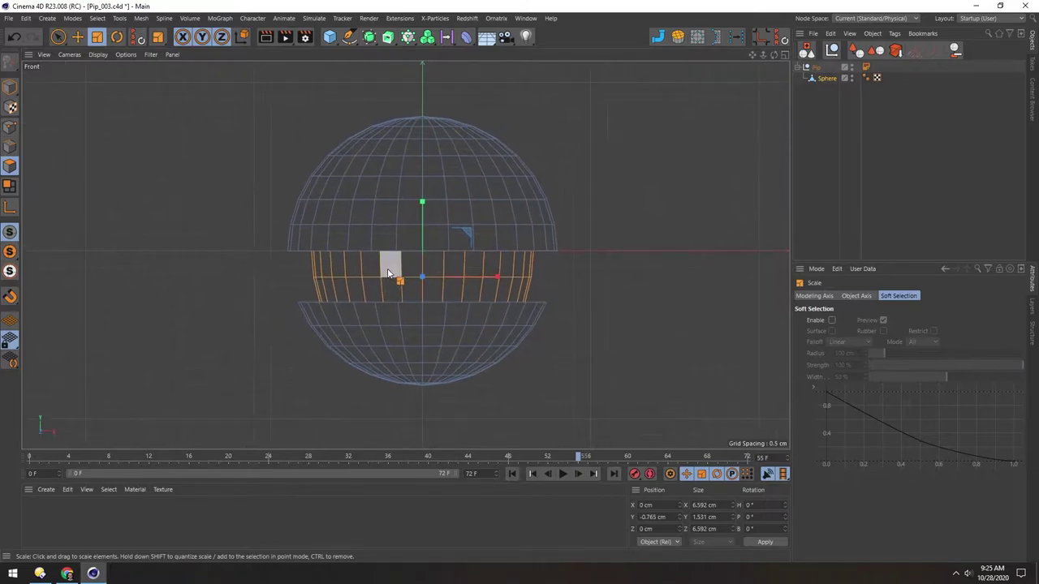
{"action": "left_click", "coordinate": [9, 129]}
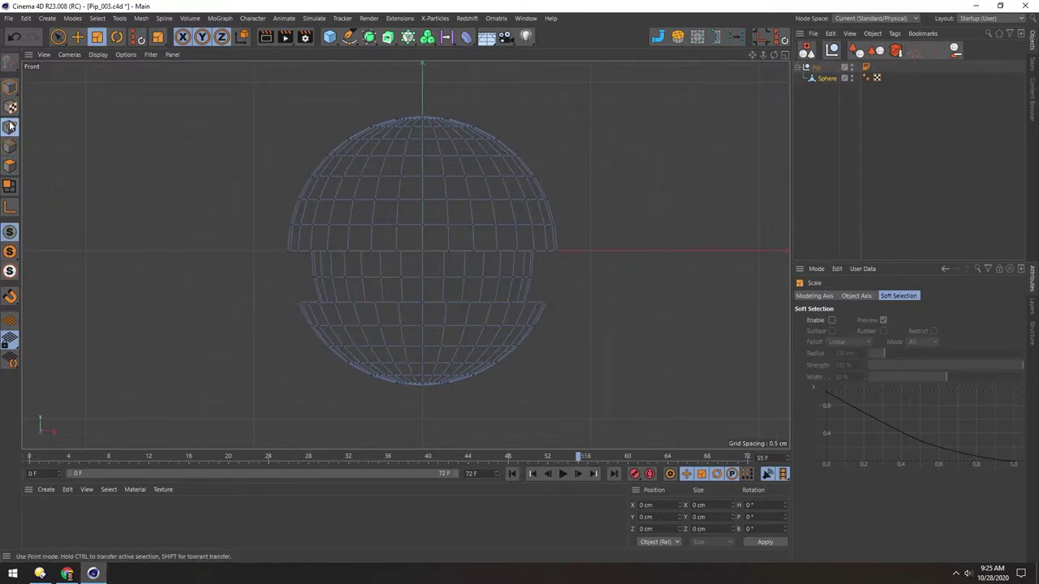
{"action": "key", "text": "0"}
{"action": "left_click_drag", "start_coordinate": [621, 411], "coordinate": [261, 316]}
{"action": "key", "text": "t"}
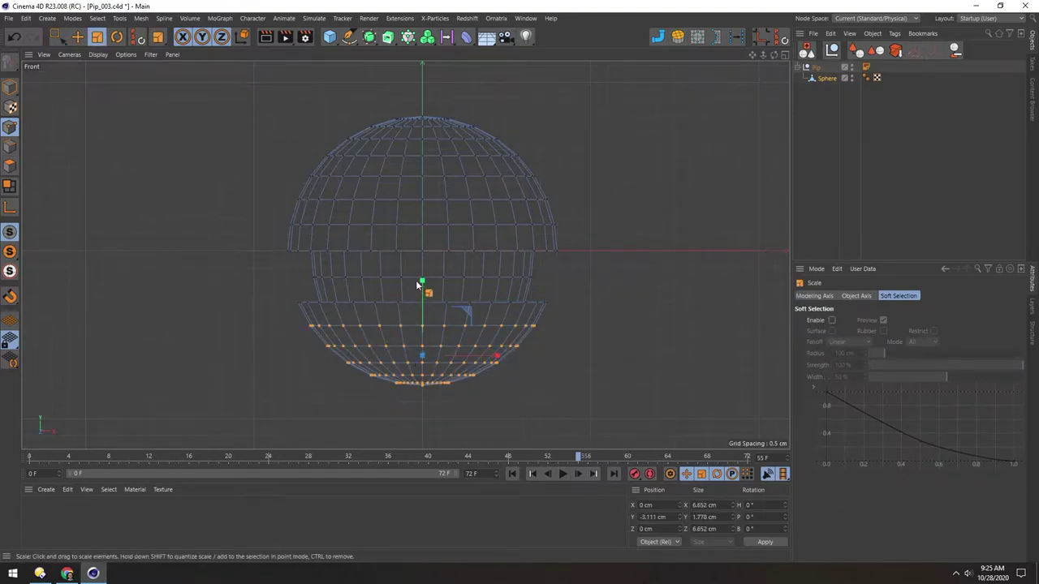
{"action": "left_click_drag", "start_coordinate": [422, 284], "coordinate": [422, 258]}
{"action": "key", "text": "e"}
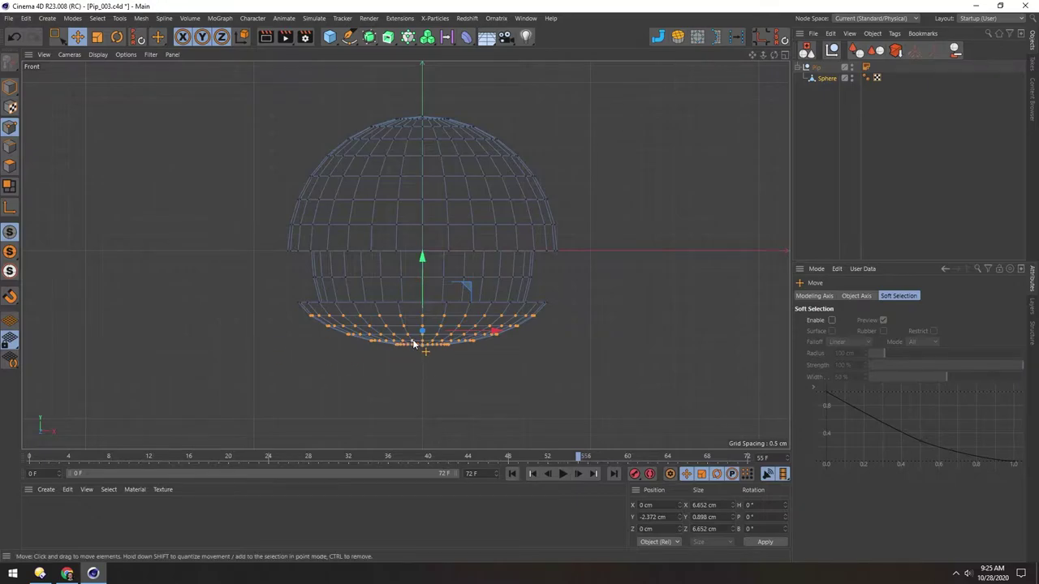
{"action": "key", "text": "t"}
{"action": "left_click_drag", "start_coordinate": [248, 334], "coordinate": [270, 335]}
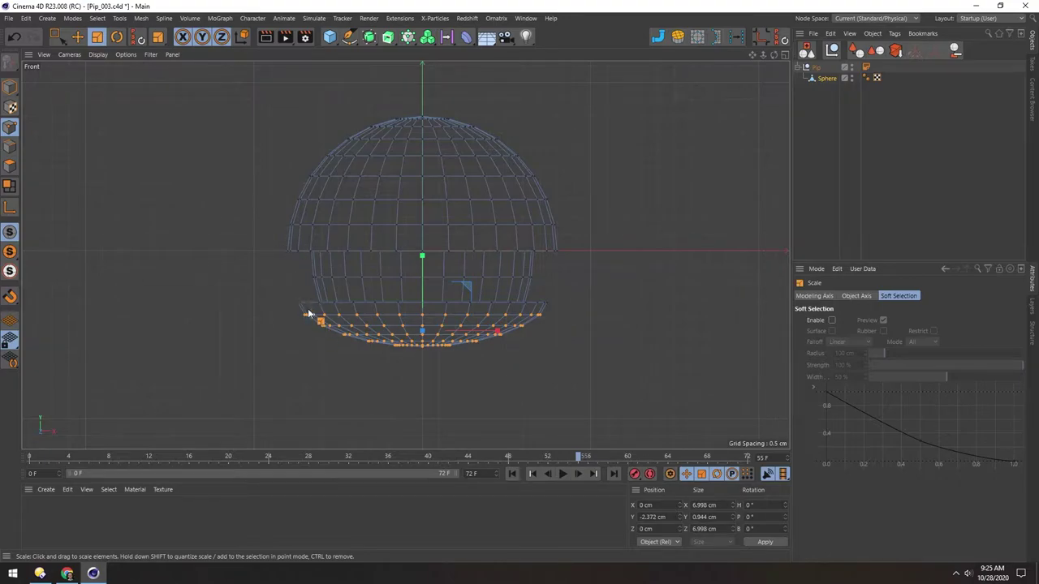
- Dissolve the horizontal edge loop running around the middle of the recessed band
{"action": "scroll", "coordinate": [376, 252], "scroll_direction": "up", "scroll_amount": 3}
{"action": "middle_click_drag", "start_coordinate": [353, 289], "coordinate": [315, 312], "text": "alt"}
{"action": "left_click", "coordinate": [9, 147]}
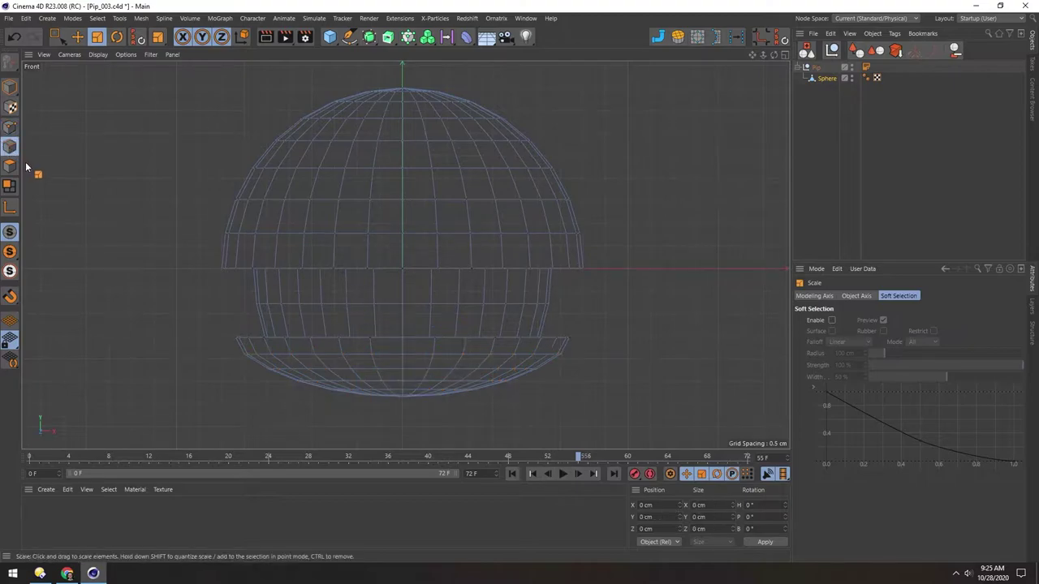
{"action": "key", "text": "e"}
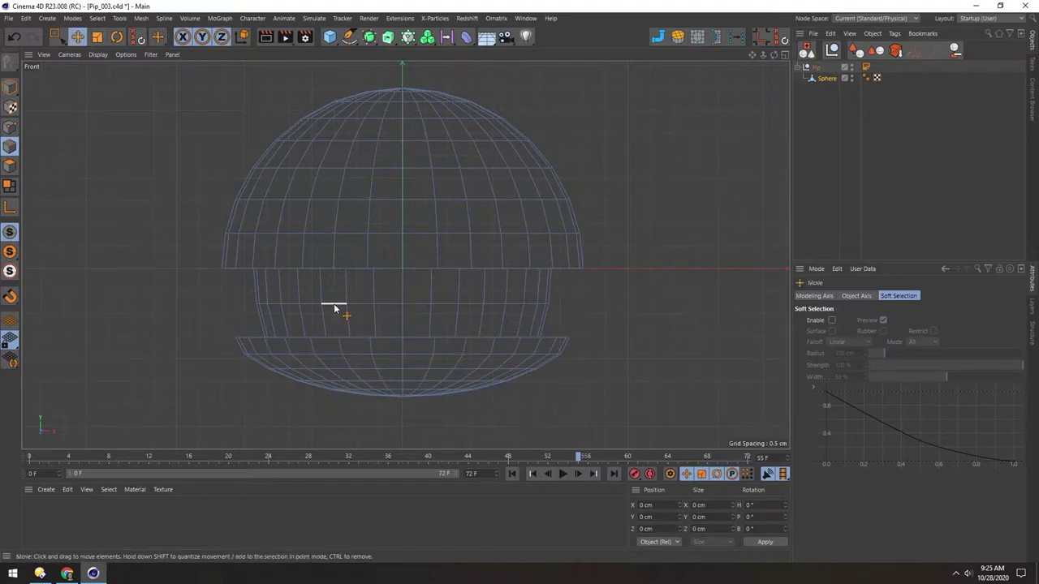
{"action": "double_click", "coordinate": [336, 303]}
{"action": "left_click", "coordinate": [217, 304]}
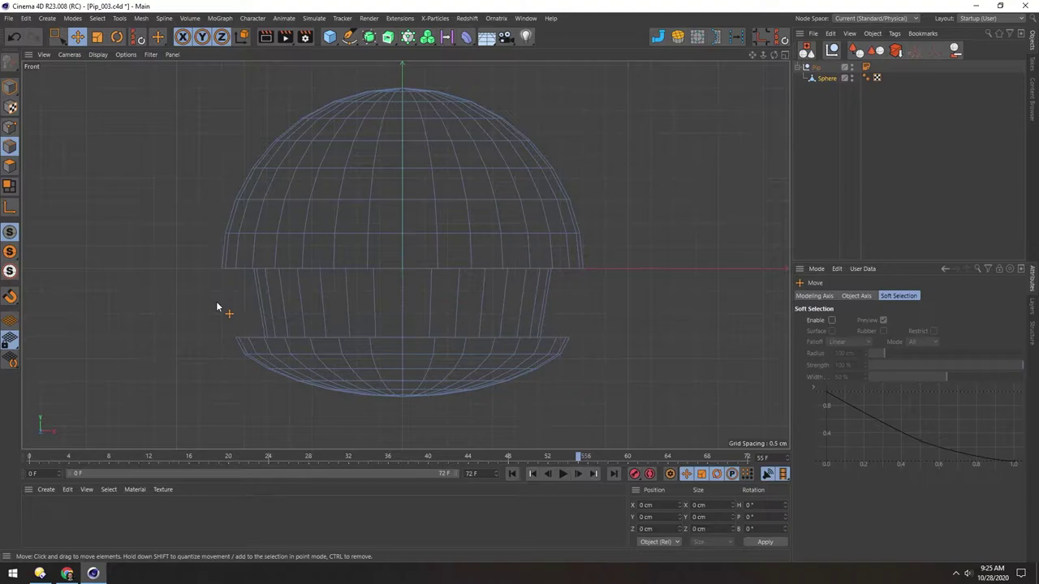
- Select all points of the lower cap, including its rim, and raise them to about Y -1.42 cm to narrow the recessed band
{"action": "left_click", "coordinate": [10, 128]}
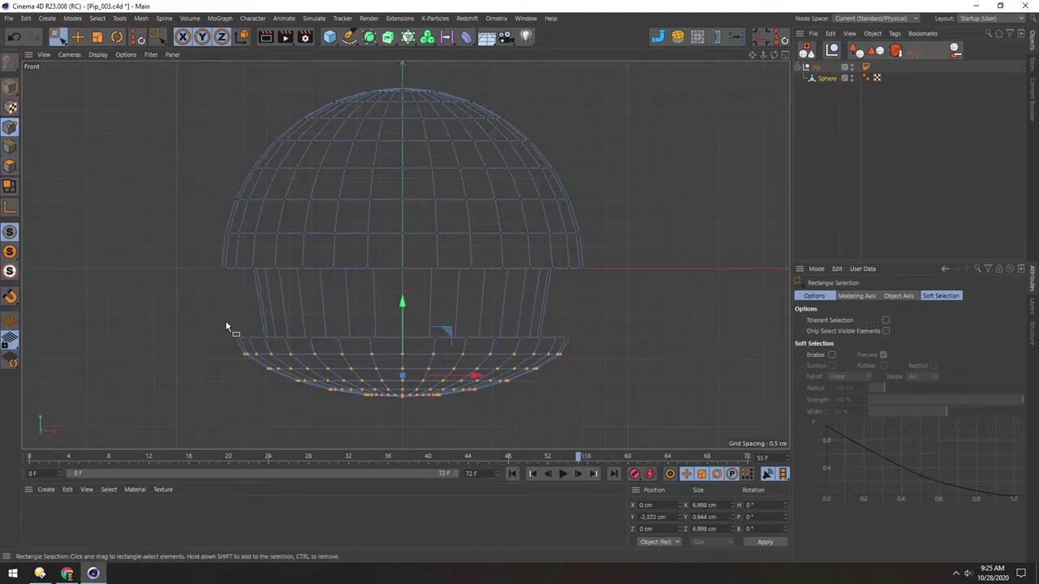
{"action": "left_click_drag", "start_coordinate": [202, 317], "coordinate": [619, 427]}
{"action": "left_click_drag", "start_coordinate": [404, 297], "coordinate": [406, 265]}
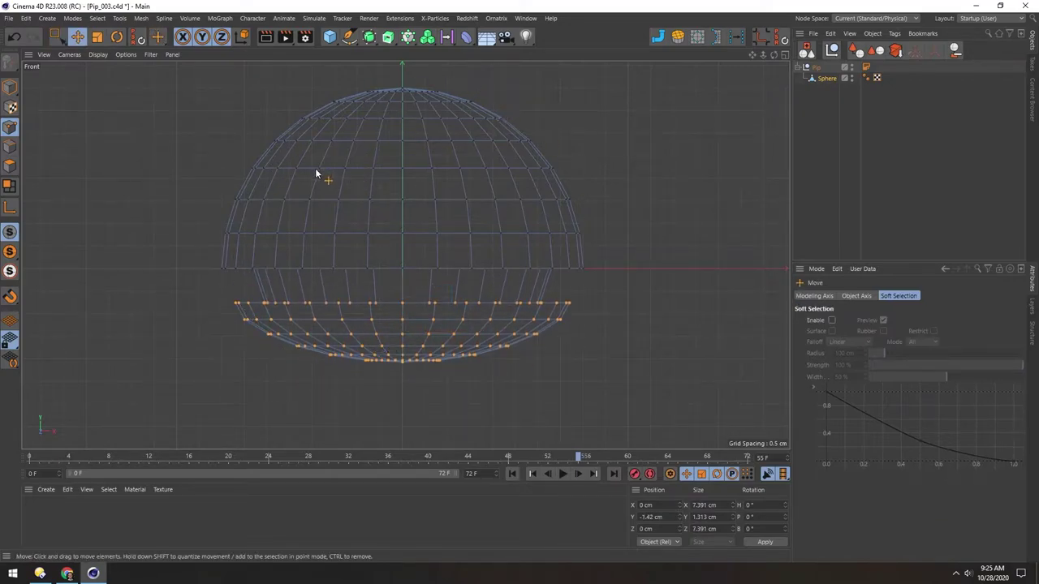
- Flatten the top point rows of the upper dome to about 0.26 cm high and lower them to about Y 3.28 cm
{"action": "middle_click_drag", "start_coordinate": [315, 168], "coordinate": [321, 215]}
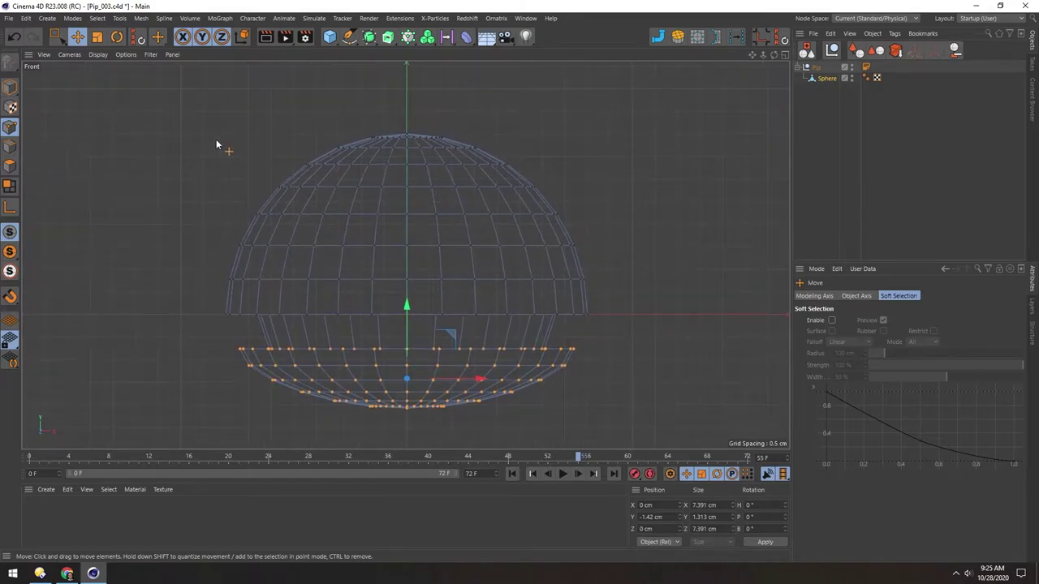
{"action": "key", "text": "0"}
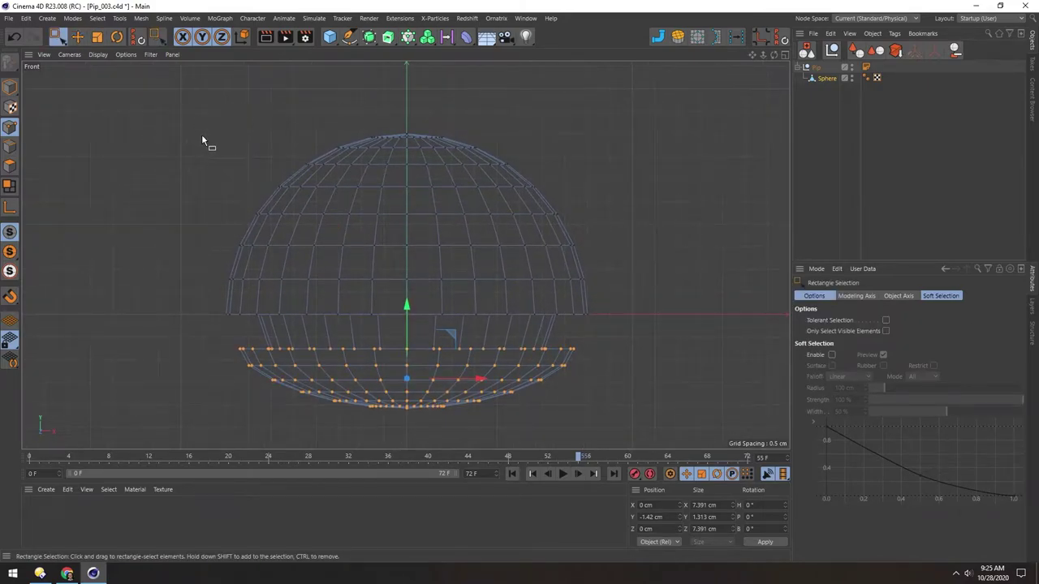
{"action": "left_click_drag", "start_coordinate": [168, 108], "coordinate": [596, 174]}
{"action": "key", "text": "t"}
{"action": "mouse_move", "coordinate": [407, 77]}
{"action": "left_mouse_down"}
{"action": "mouse_move", "coordinate": [408, 116]}
{"action": "mouse_move", "coordinate": [411, 88]}
{"action": "left_mouse_up"}
{"action": "key", "text": "e"}
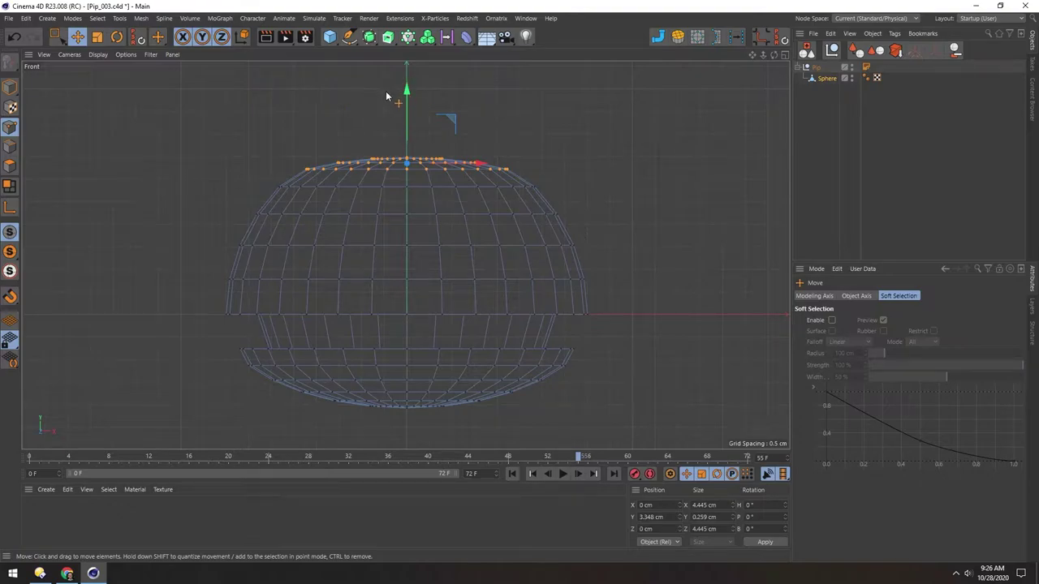
{"action": "left_click_drag", "start_coordinate": [407, 89], "coordinate": [408, 94]}
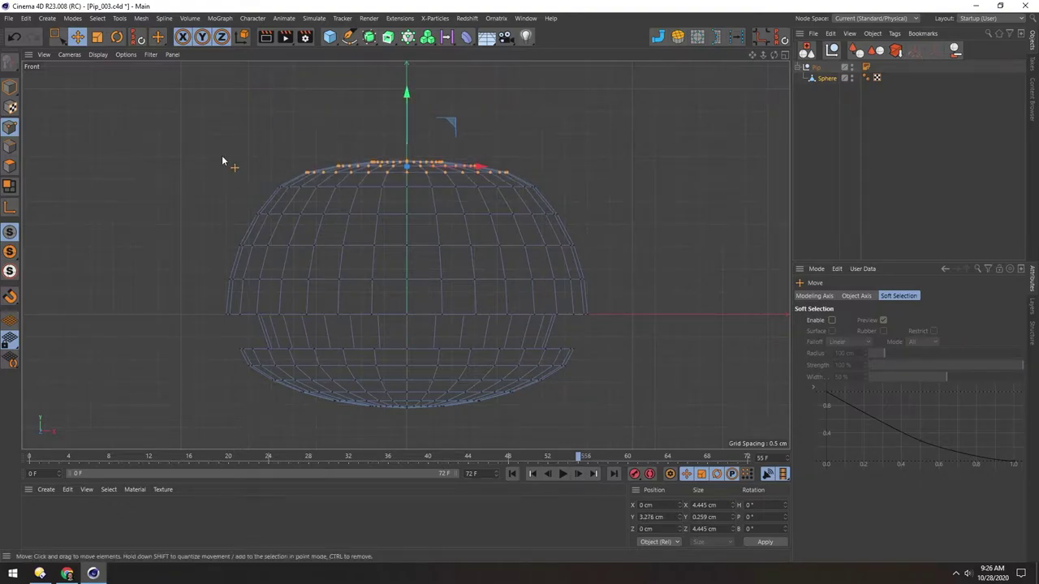
- Loop-select the edge ring at the bottom of the recessed band in the Perspective view
{"action": "middle_click_drag", "start_coordinate": [182, 262], "coordinate": [191, 238], "text": "alt"}
{"action": "right_click_drag", "start_coordinate": [424, 216], "coordinate": [381, 203], "text": "alt"}
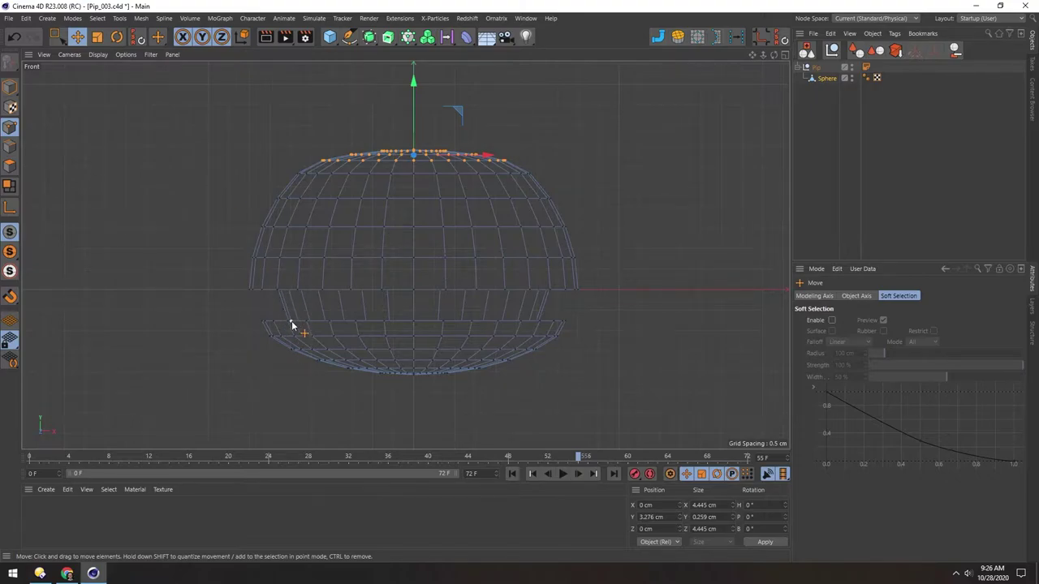
{"action": "left_click", "coordinate": [10, 147]}
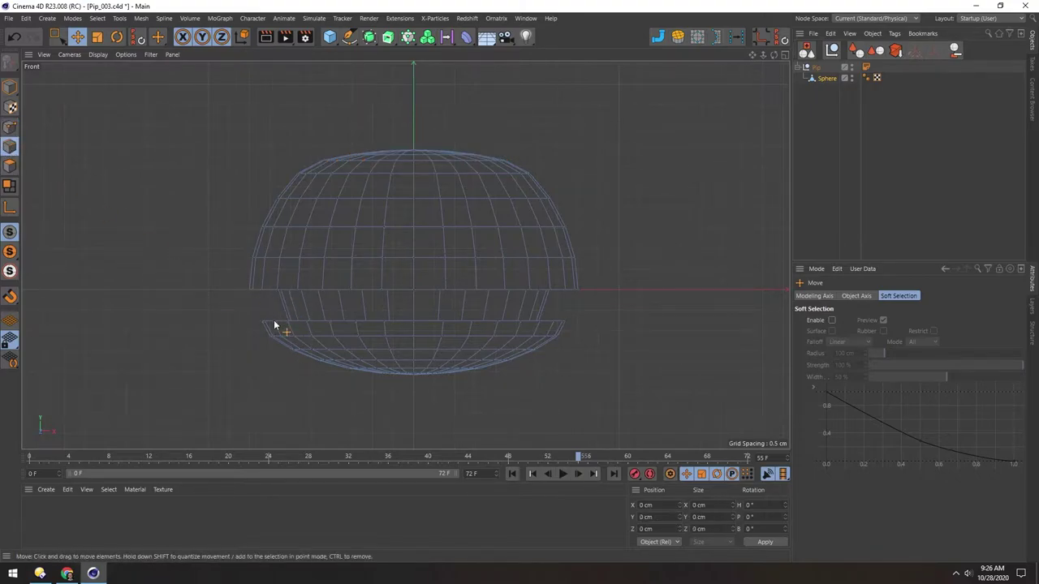
{"action": "middle_click", "coordinate": [320, 312]}
{"action": "middle_click", "coordinate": [214, 187]}
{"action": "scroll", "coordinate": [391, 247], "scroll_direction": "up", "scroll_amount": 5}
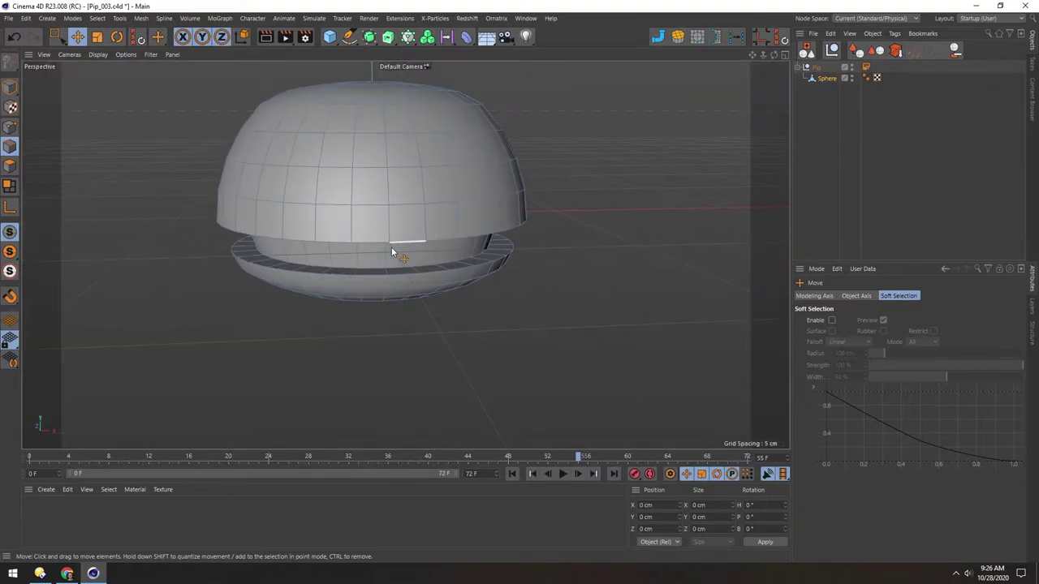
{"action": "left_click_drag", "start_coordinate": [367, 248], "coordinate": [319, 270], "text": "alt"}
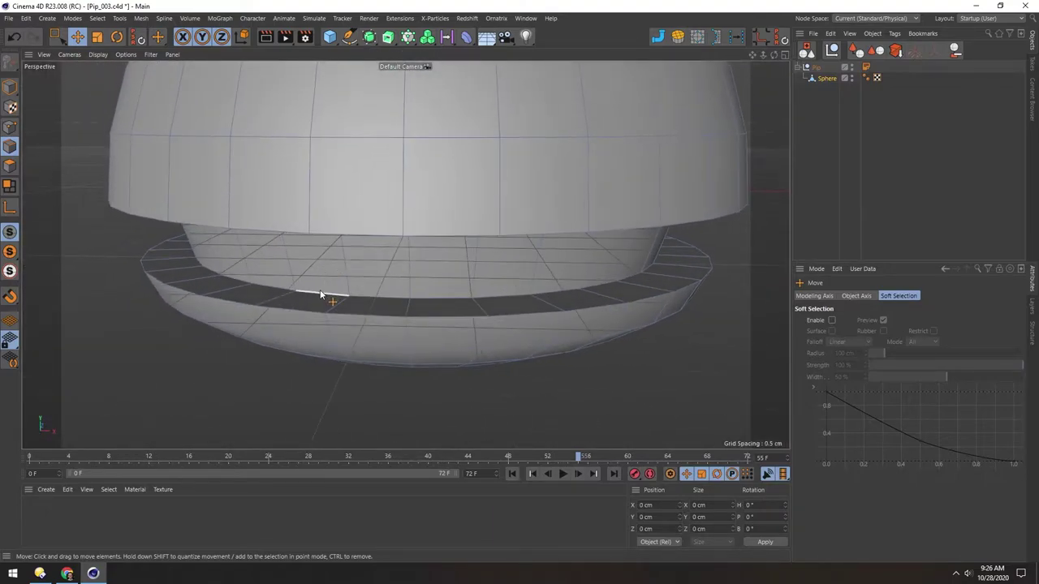
{"action": "double_click", "coordinate": [320, 293]}
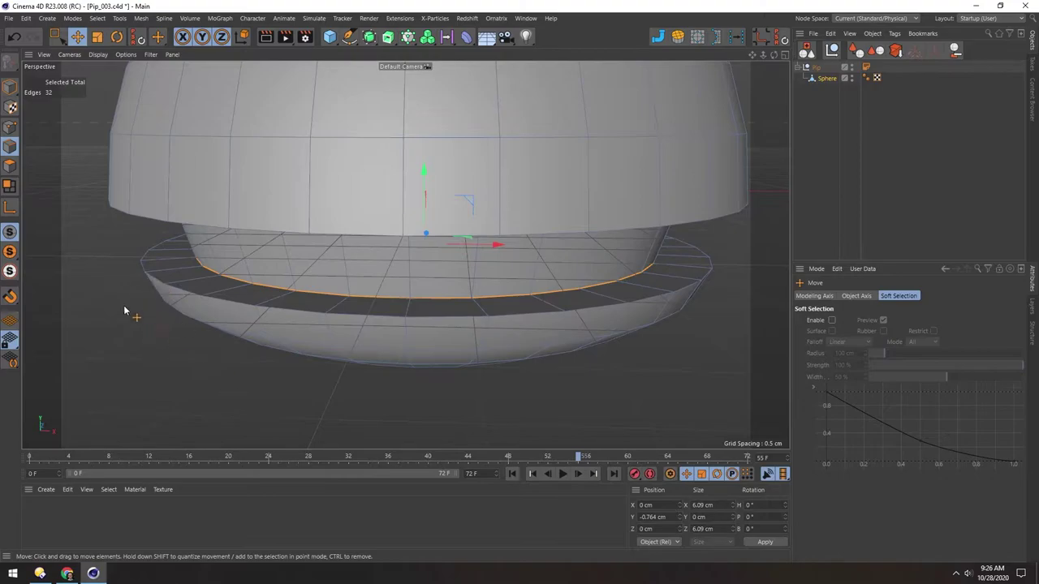
- Hide the world grid and the horizon in the Perspective view
{"action": "right_click", "coordinate": [153, 91]}
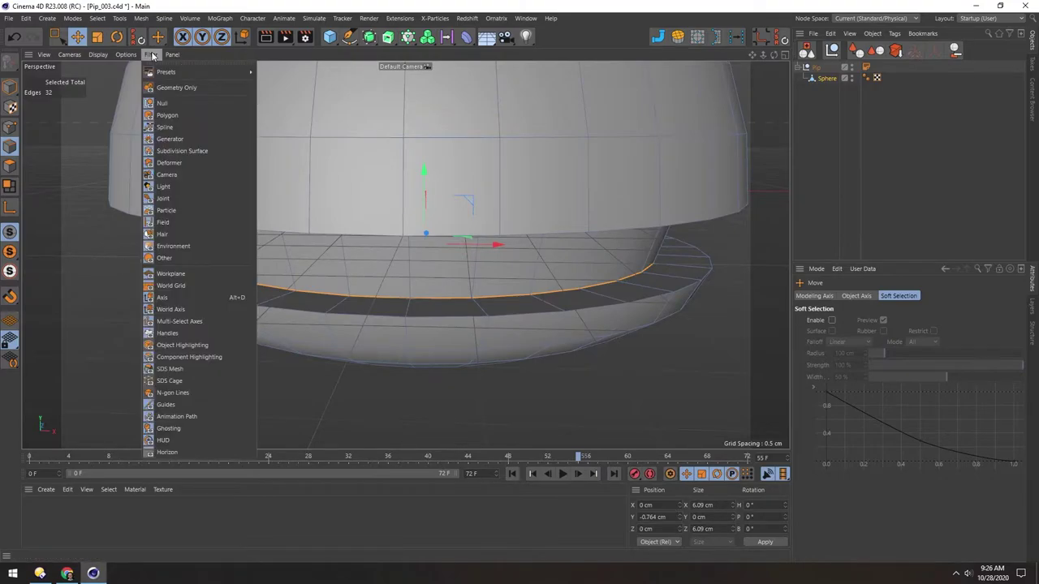
{"action": "left_click", "coordinate": [183, 282]}
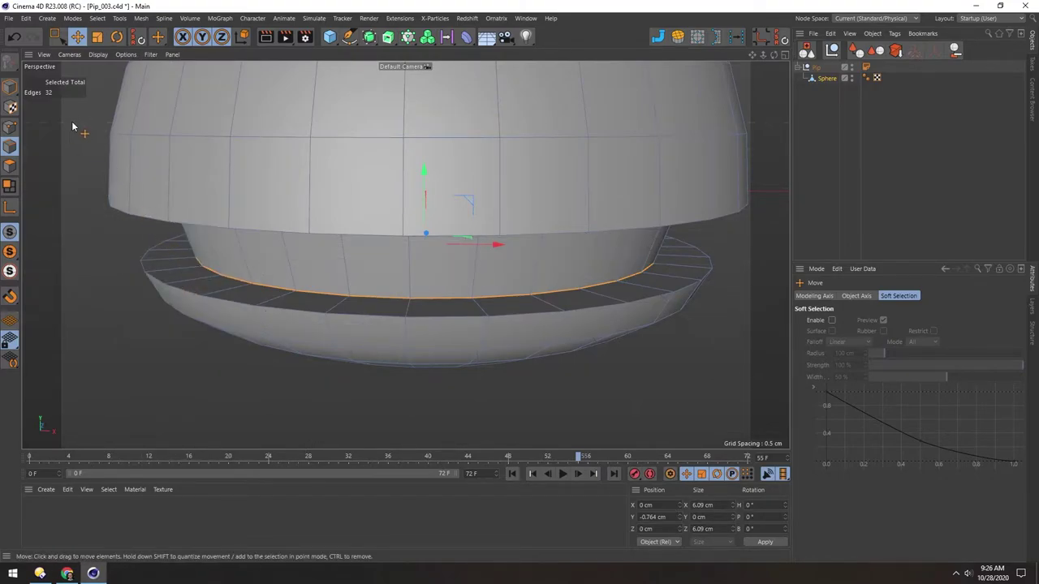
{"action": "left_click", "coordinate": [151, 54]}
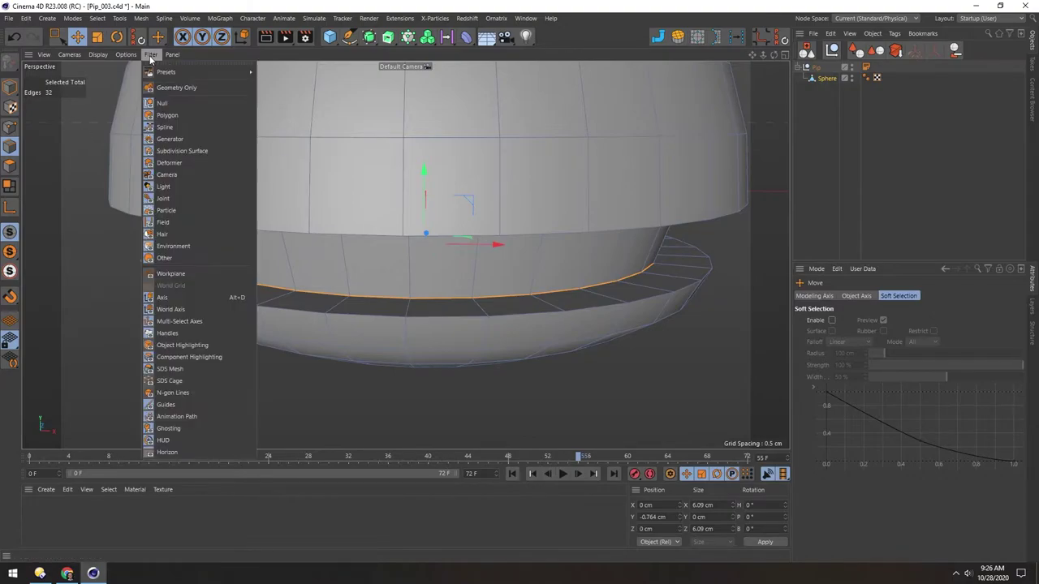
{"action": "left_click", "coordinate": [185, 451]}
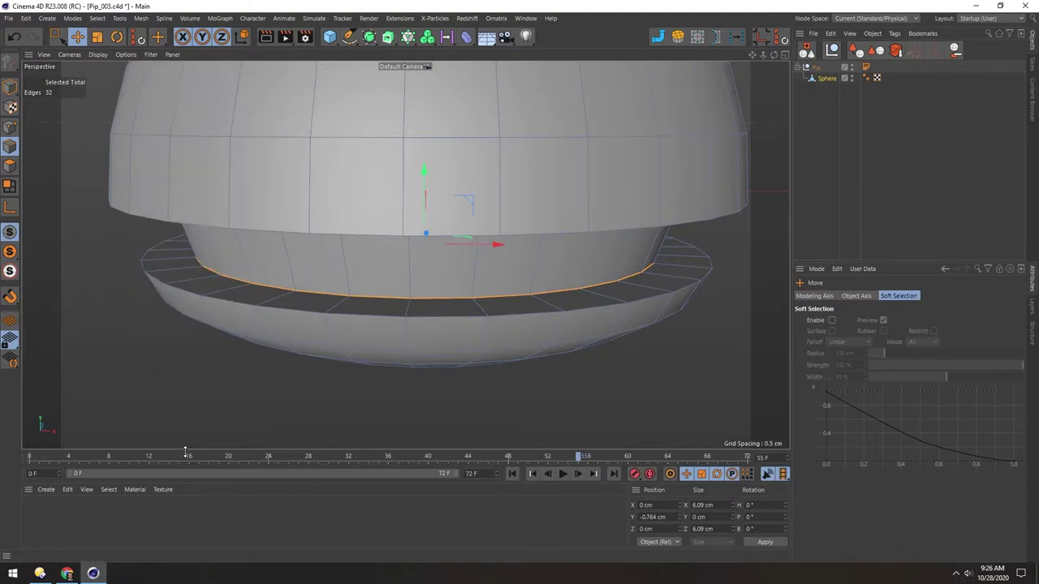
- Scale the band's bottom edge loop outward to about 6.56 cm in the Front view to make the recessed wall vertical
{"action": "right_click_drag", "start_coordinate": [403, 231], "coordinate": [368, 248], "text": "alt"}
{"action": "left_click_drag", "start_coordinate": [368, 248], "coordinate": [365, 236], "text": "alt"}
{"action": "middle_click", "coordinate": [300, 273]}
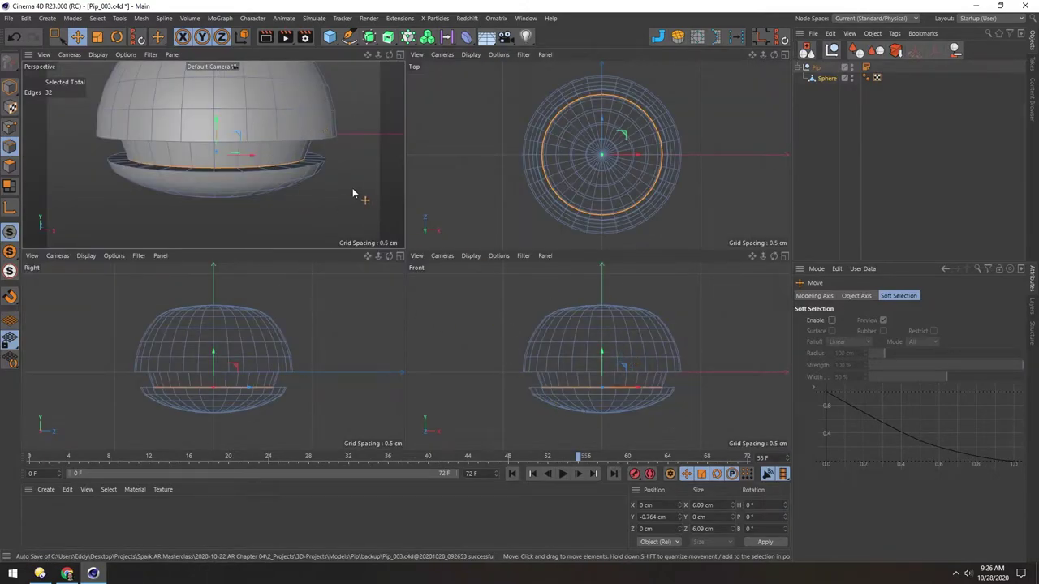
{"action": "middle_click", "coordinate": [479, 381]}
{"action": "scroll", "coordinate": [406, 307], "scroll_direction": "up", "scroll_amount": 3}
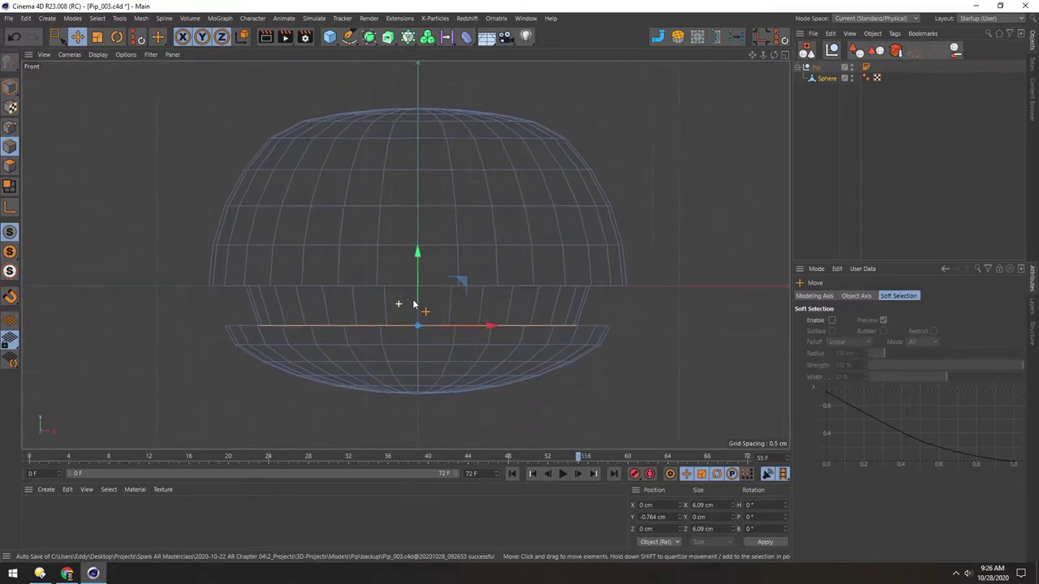
{"action": "scroll", "coordinate": [413, 304], "scroll_direction": "up", "scroll_amount": 1}
{"action": "key", "text": "t"}
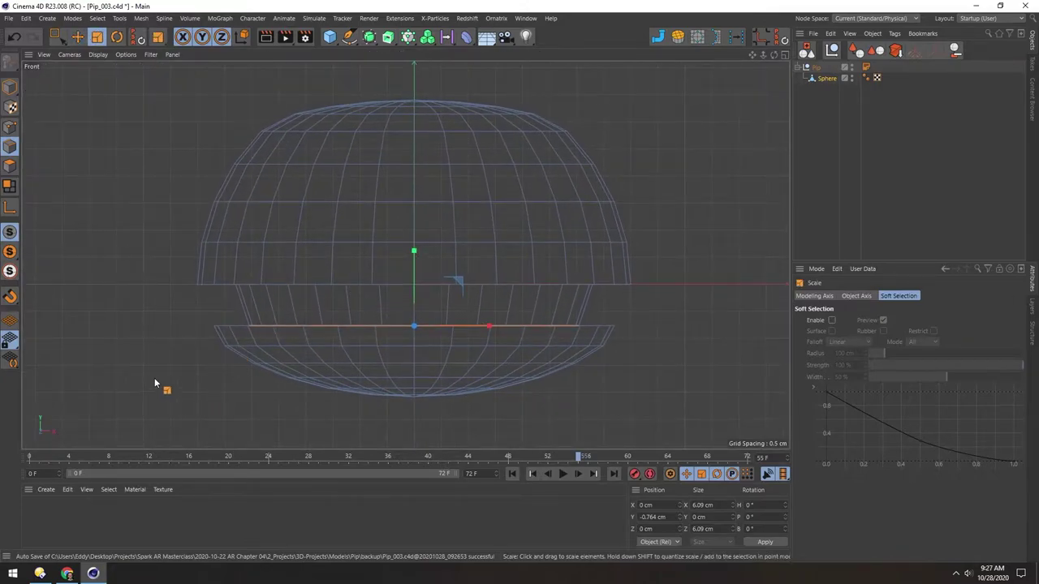
{"action": "left_click_drag", "start_coordinate": [154, 381], "coordinate": [189, 372]}
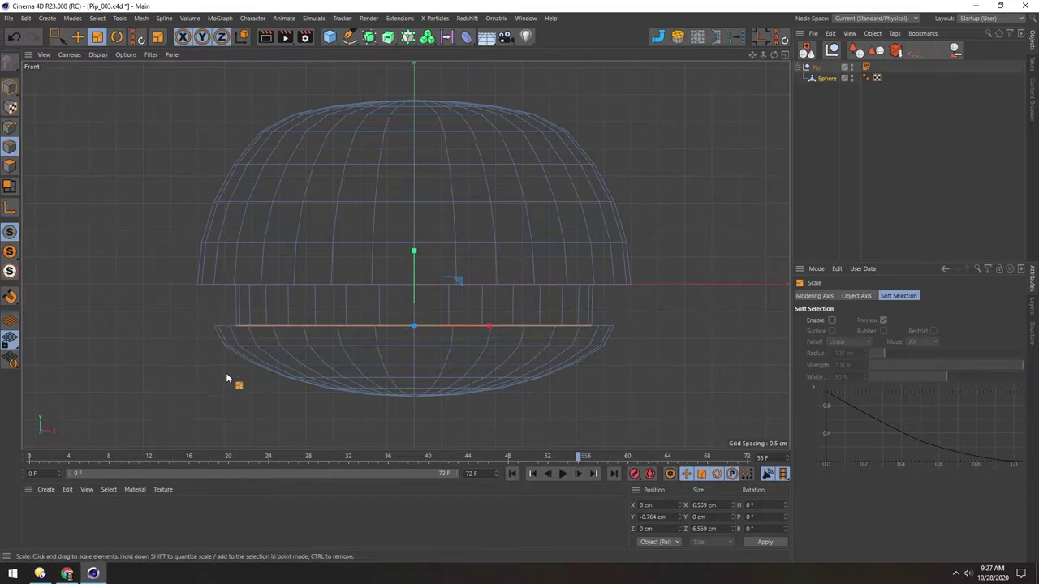
- Select all points of the lower cap and raise them slightly, bringing the body's overall height to about 5.33 cm
{"action": "left_click", "coordinate": [10, 129]}
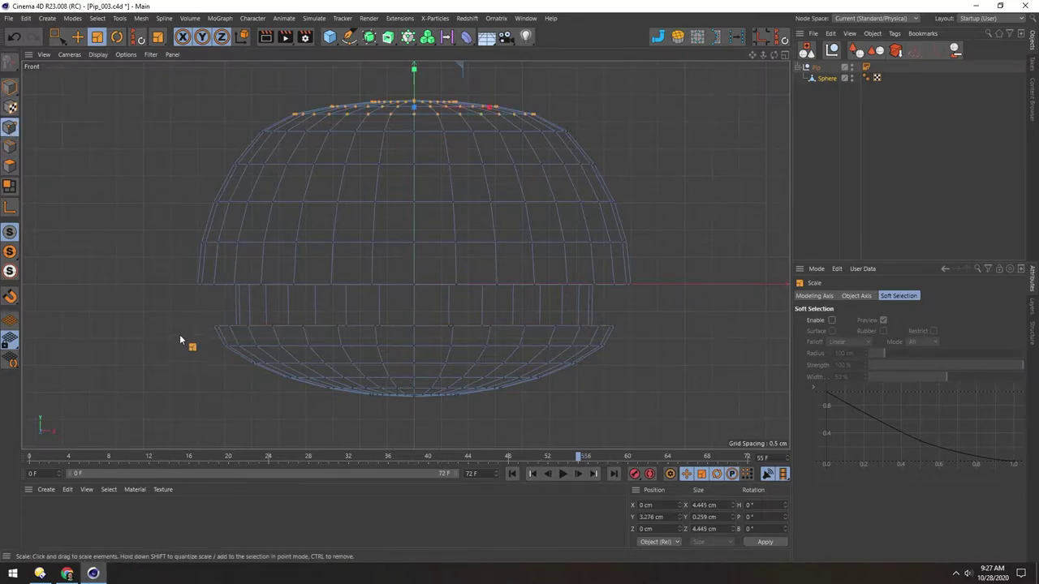
{"action": "key", "text": "0"}
{"action": "left_click_drag", "start_coordinate": [205, 313], "coordinate": [667, 424]}
{"action": "key", "text": "e"}
{"action": "left_click_drag", "start_coordinate": [413, 292], "coordinate": [413, 282]}
- Return to Model mode and review the reshaped body from several angles in the Perspective view
{"action": "left_click", "coordinate": [10, 87]}
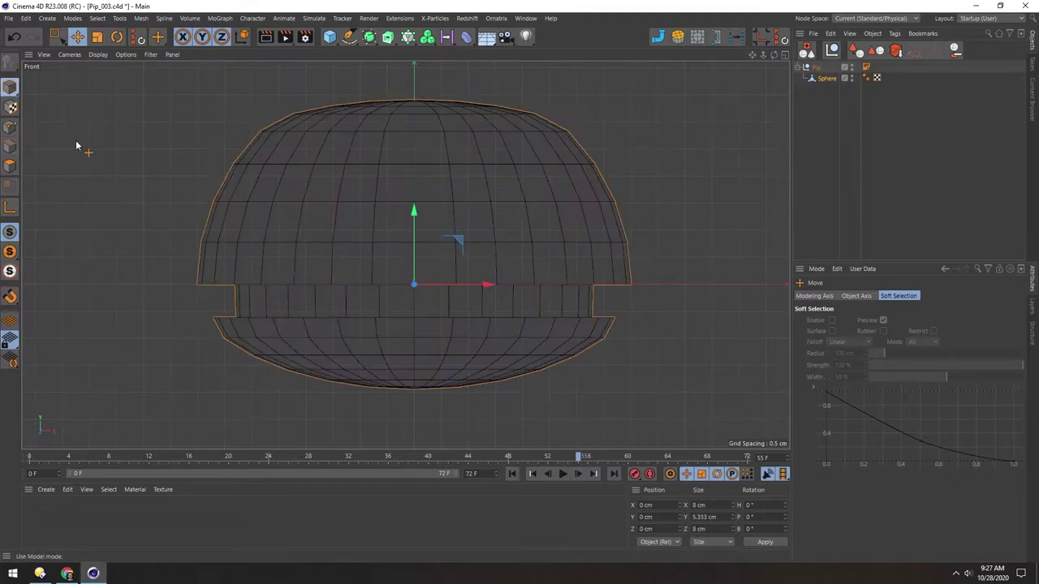
{"action": "middle_click", "coordinate": [143, 250]}
{"action": "middle_click", "coordinate": [190, 155]}
{"action": "scroll", "coordinate": [370, 195], "scroll_direction": "down", "scroll_amount": 5}
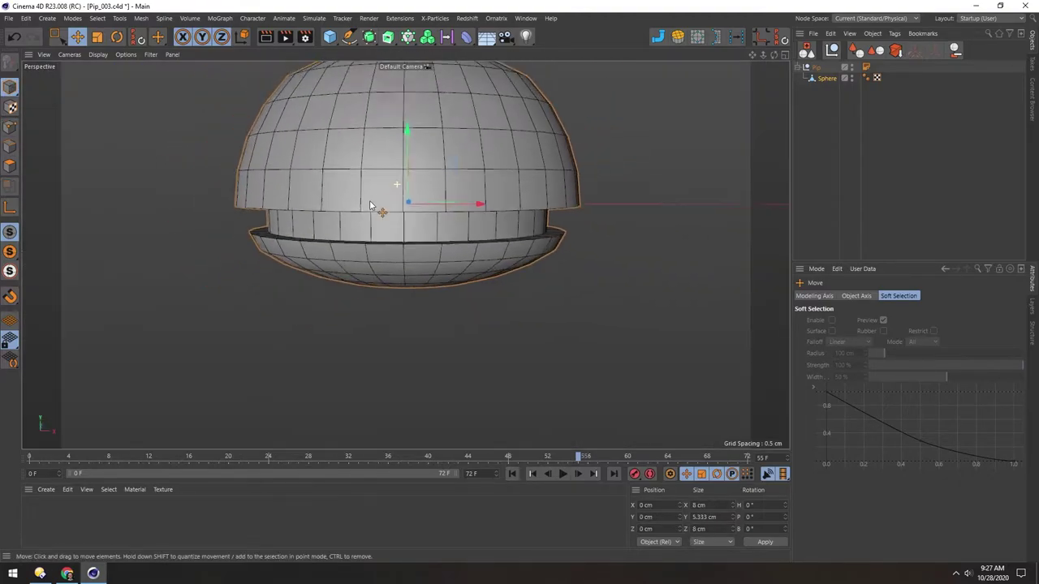
{"action": "middle_click_drag", "start_coordinate": [370, 184], "coordinate": [359, 205], "text": "alt"}
{"action": "left_click_drag", "start_coordinate": [359, 205], "coordinate": [341, 224], "text": "alt"}
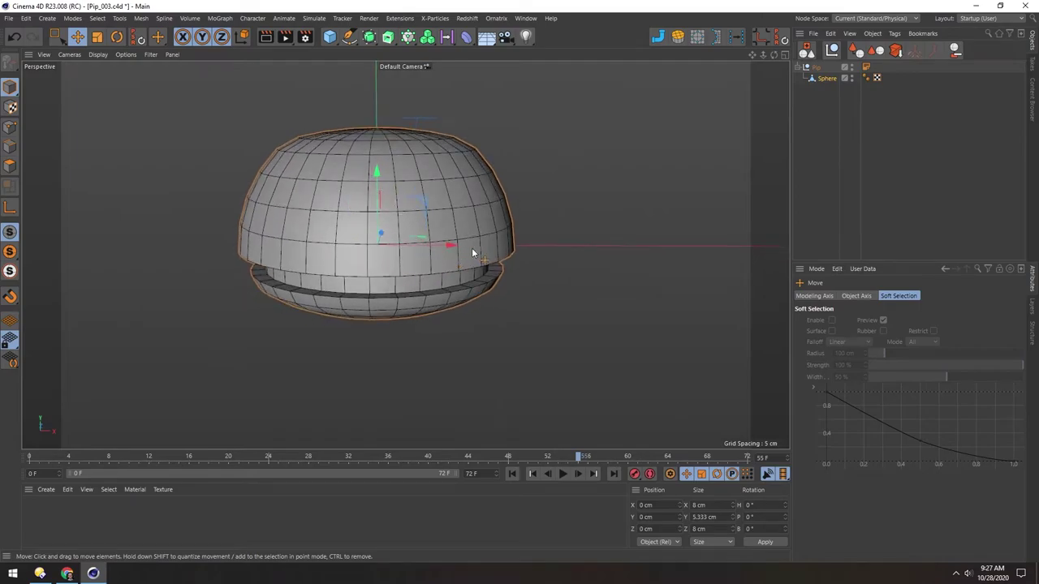
{"action": "left_click_drag", "start_coordinate": [412, 269], "coordinate": [369, 257], "text": "alt"}
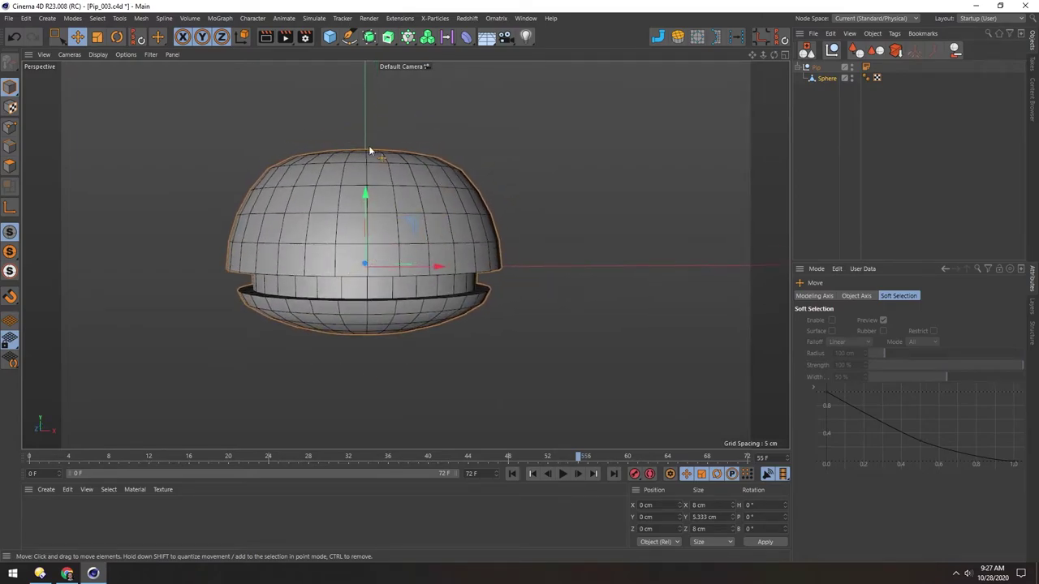
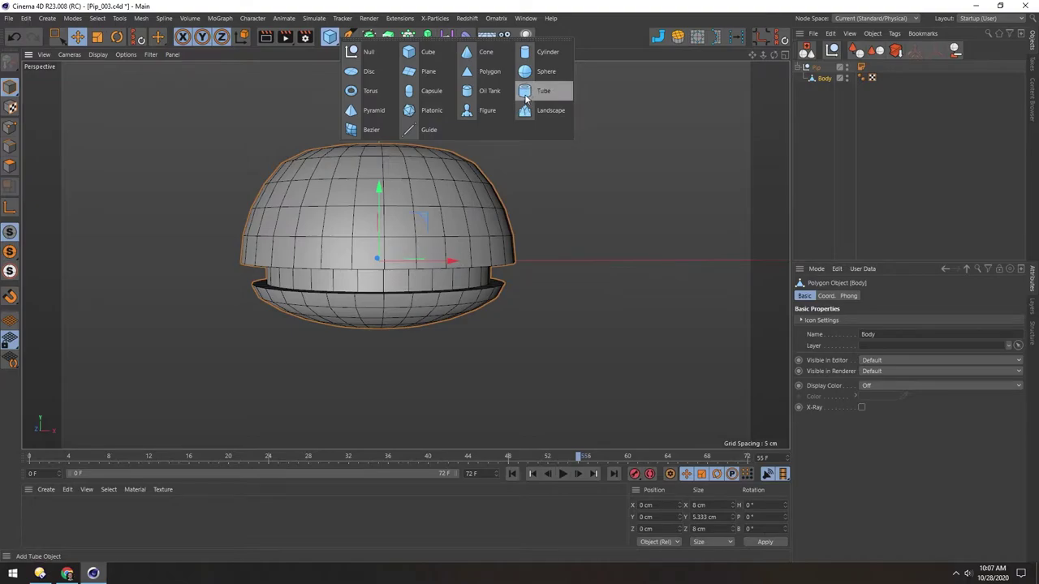
- Add a tube, shrink it to about 1.47 cm wide in the Front view and move it beside the body
{"action": "middle_click", "coordinate": [235, 231]}
{"action": "middle_click", "coordinate": [480, 306]}
{"action": "scroll", "coordinate": [398, 260], "scroll_direction": "down", "scroll_amount": 10}
{"action": "key", "text": "t"}
{"action": "left_click_drag", "start_coordinate": [556, 294], "coordinate": [109, 364]}
{"action": "scroll", "coordinate": [438, 247], "scroll_direction": "up", "scroll_amount": 3}
{"action": "scroll", "coordinate": [422, 246], "scroll_direction": "up", "scroll_amount": 1}
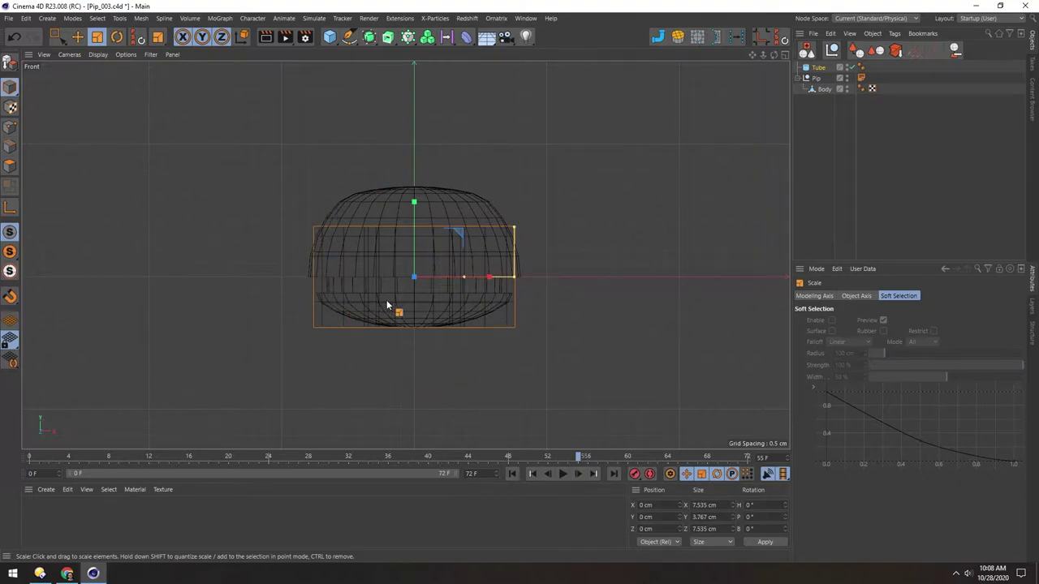
{"action": "left_click_drag", "start_coordinate": [600, 349], "coordinate": [448, 354]}
{"action": "key", "text": "e"}
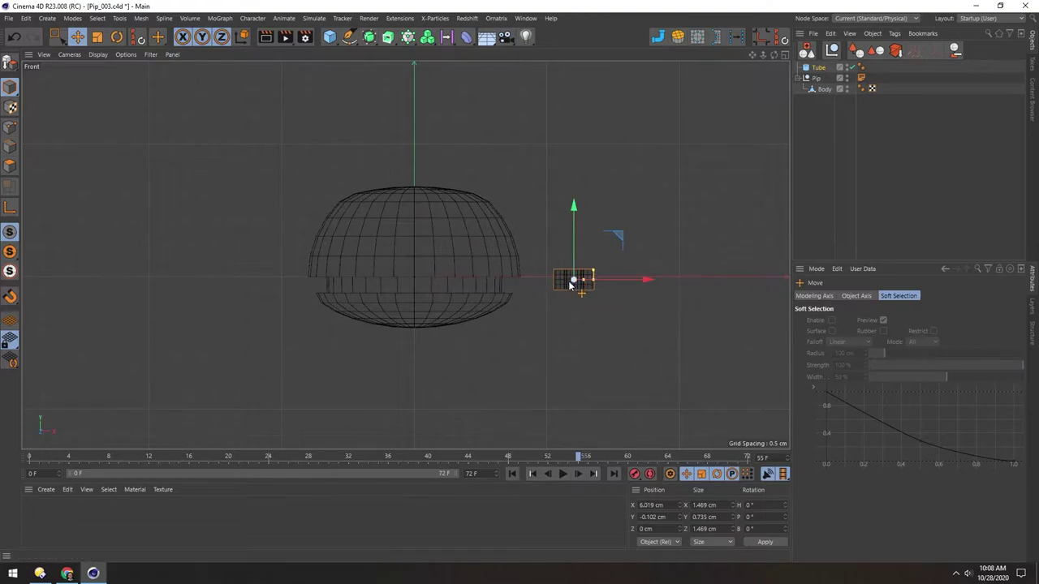
- Scale the tube up to about 2.78 cm wide and raise it to about 1.18 cm in Y
{"action": "key", "text": "t"}
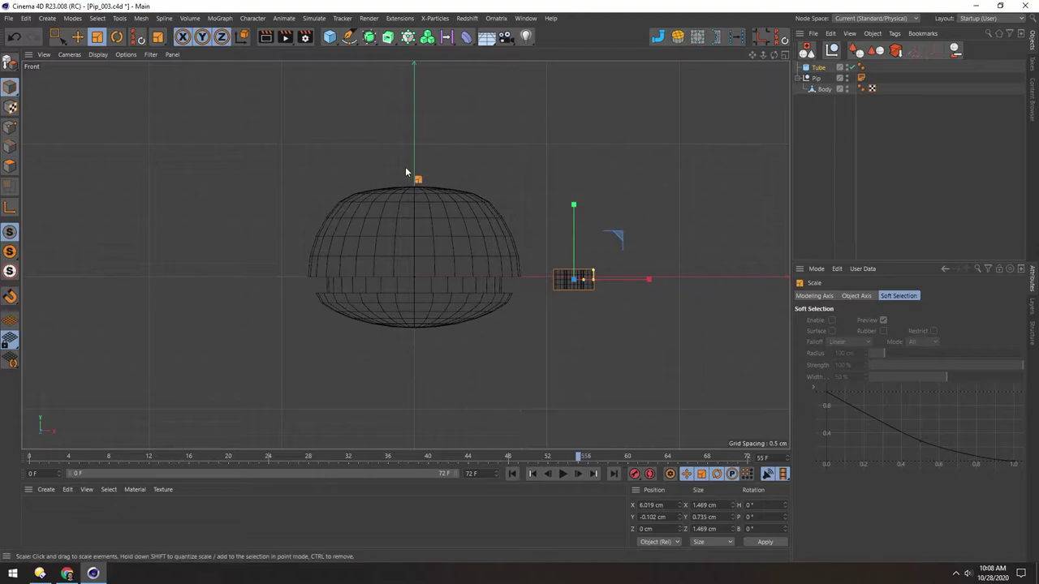
{"action": "left_click_drag", "start_coordinate": [546, 327], "coordinate": [618, 314]}
{"action": "key", "text": "e"}
{"action": "left_click_drag", "start_coordinate": [573, 204], "coordinate": [573, 172]}
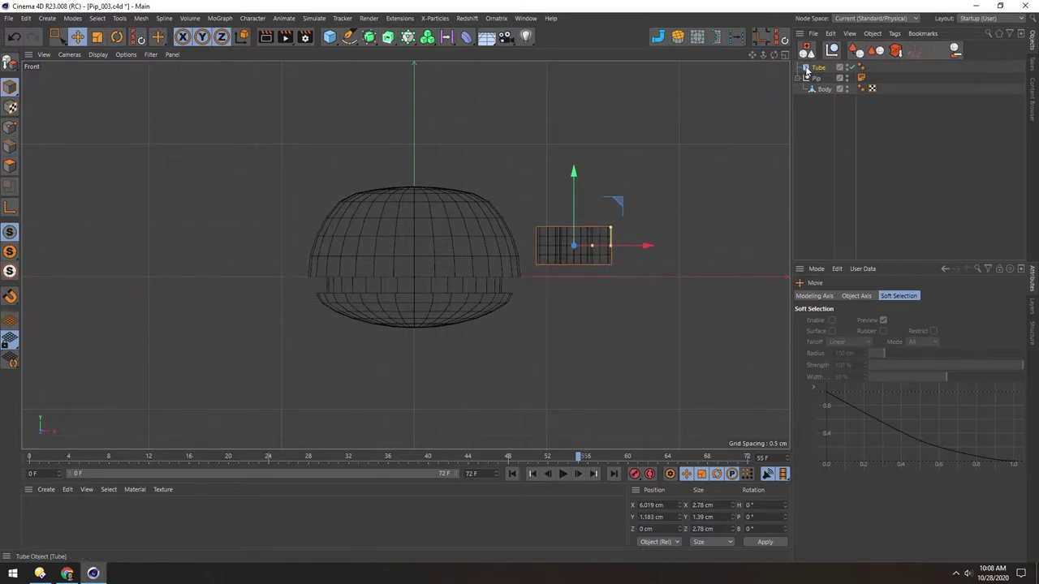
- Place the tube below Body in the Pip hierarchy and rename it Thruster
{"action": "left_click_drag", "start_coordinate": [814, 78], "coordinate": [823, 96]}
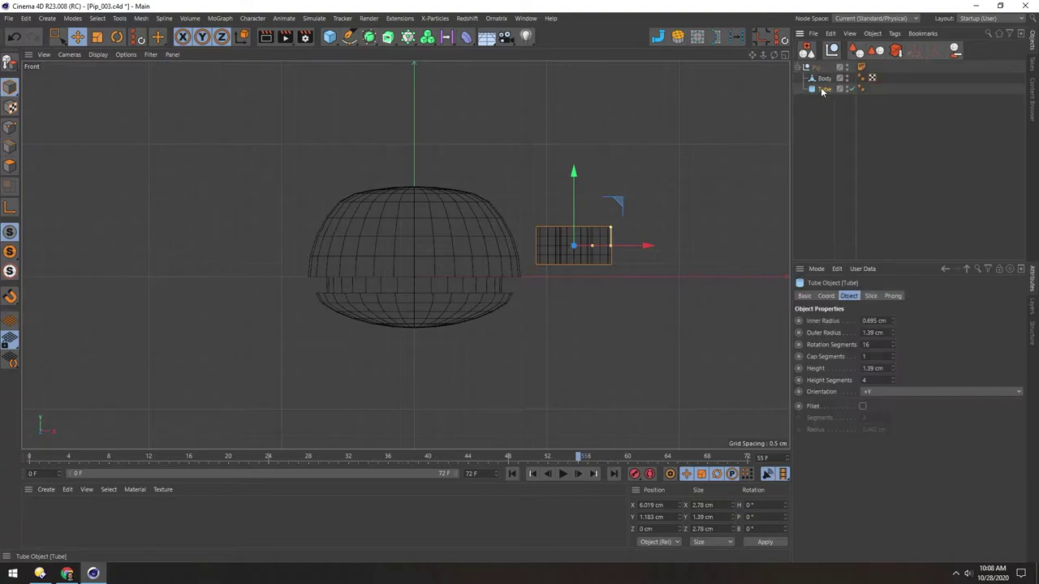
{"action": "type", "text": "Thu"}
{"action": "type", "text": "uster"}
{"action": "key", "text": "Return"}
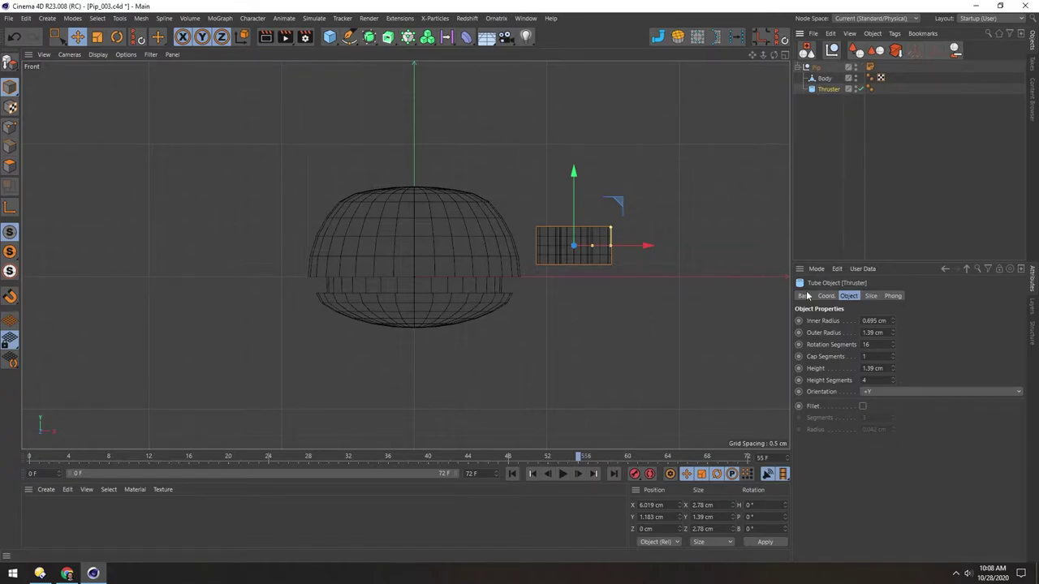
- Reduce the Thruster tube to 1 height segment in the Perspective view
{"action": "middle_click", "coordinate": [462, 327]}
{"action": "middle_click", "coordinate": [382, 153]}
{"action": "left_click_drag", "start_coordinate": [383, 153], "coordinate": [372, 185], "text": "alt"}
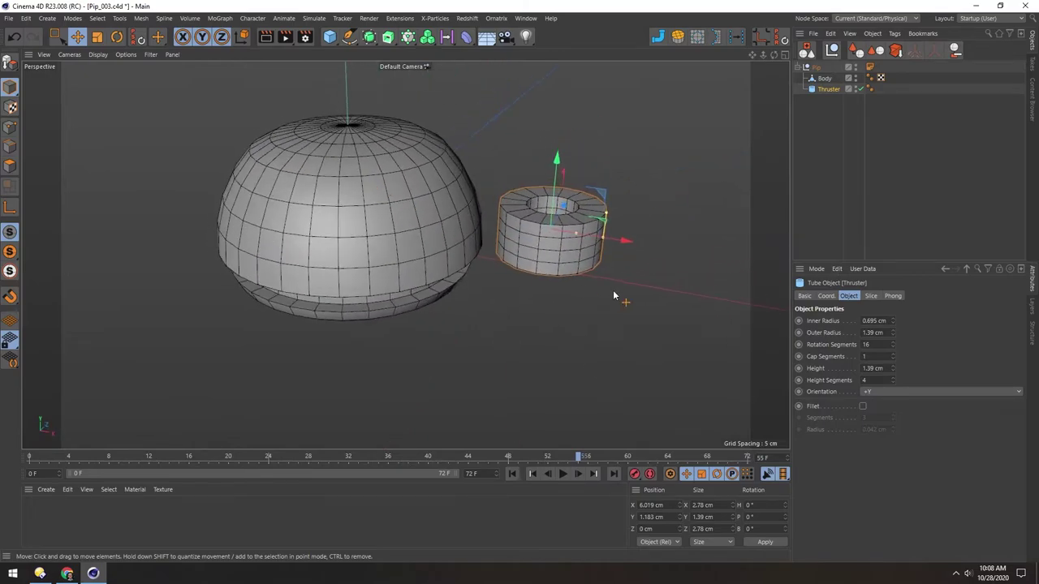
{"action": "type", "text": "1"}
{"action": "key", "text": "Return"}
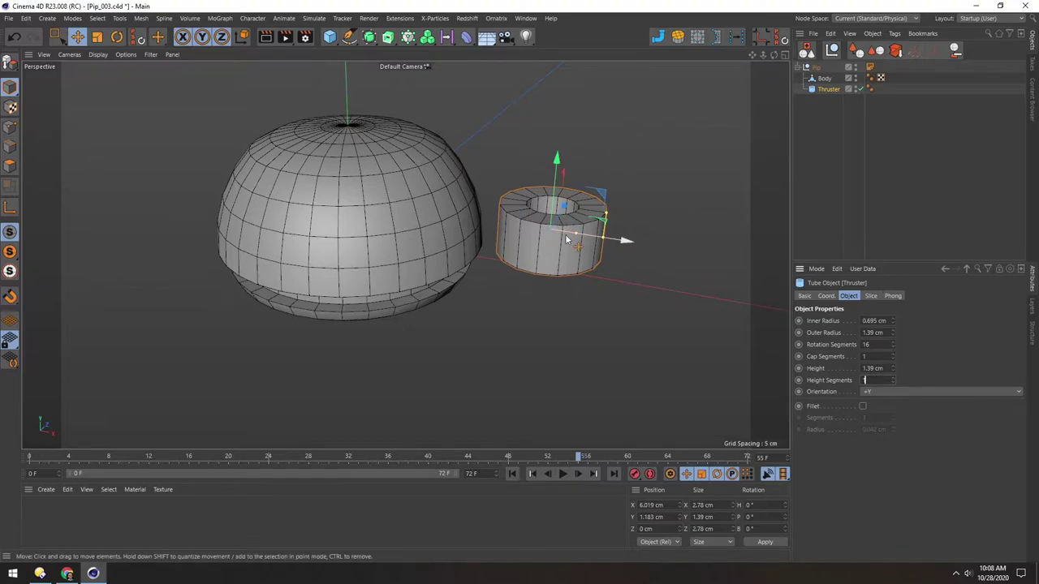
- Reshape the Thruster into a thin ring with an inner radius of about 1.08 cm and a height of about 0.245 cm
{"action": "mouse_move", "coordinate": [349, 227]}
{"action": "left_mouse_down", "text": "alt"}
{"action": "mouse_move", "coordinate": [429, 208]}
{"action": "mouse_move", "coordinate": [447, 178]}
{"action": "mouse_move", "coordinate": [424, 242]}
{"action": "left_mouse_up", "text": "alt"}
{"action": "middle_click_drag", "start_coordinate": [577, 215], "coordinate": [510, 225], "text": "alt"}
{"action": "right_click_drag", "start_coordinate": [519, 211], "coordinate": [595, 260], "text": "alt"}
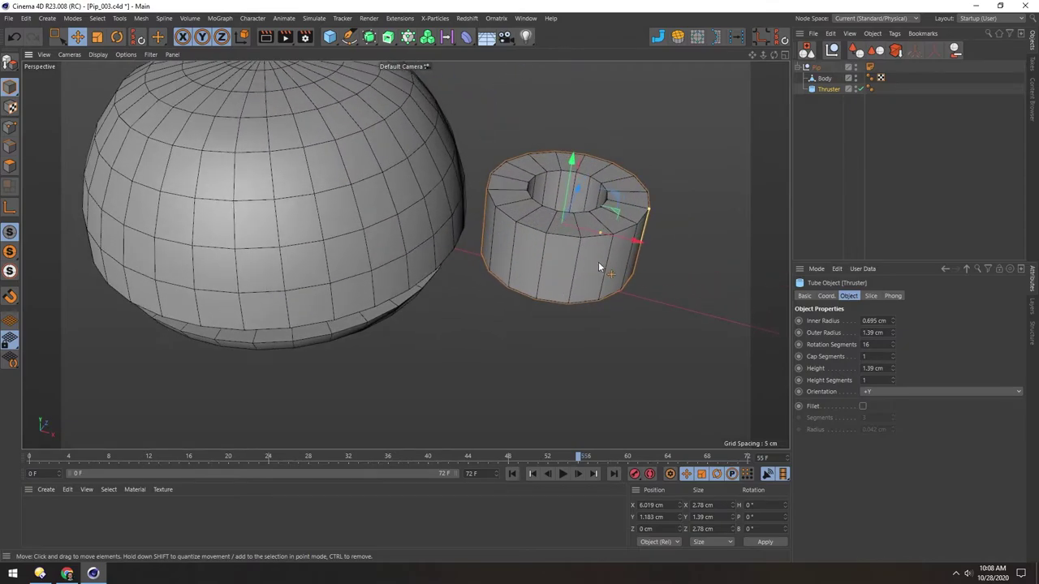
{"action": "middle_click_drag", "start_coordinate": [539, 245], "coordinate": [513, 258], "text": "alt"}
{"action": "left_click_drag", "start_coordinate": [512, 255], "coordinate": [575, 261], "text": "alt"}
{"action": "left_click_drag", "start_coordinate": [537, 265], "coordinate": [532, 232], "text": "alt"}
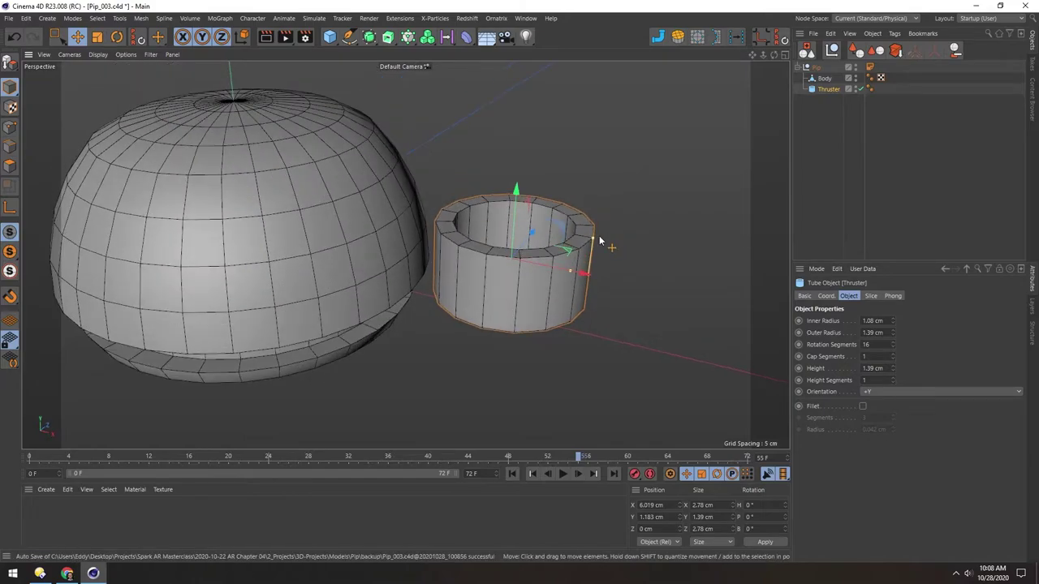
{"action": "left_click_drag", "start_coordinate": [593, 244], "coordinate": [592, 276]}
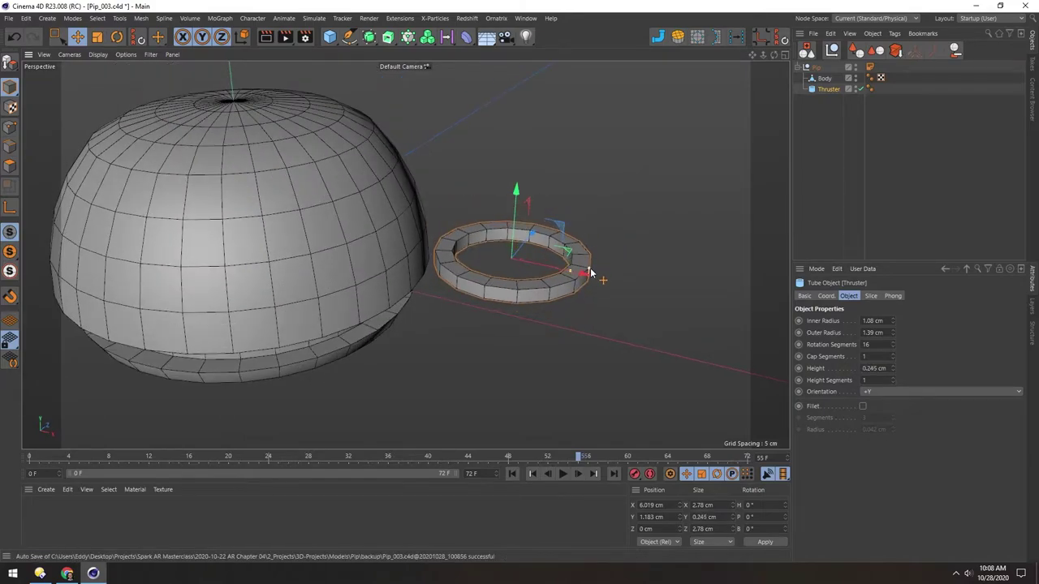
- Lower the Thruster ring to about 0.98 cm in Y and check its placement against the body
{"action": "left_click_drag", "start_coordinate": [361, 272], "coordinate": [390, 209], "text": "alt"}
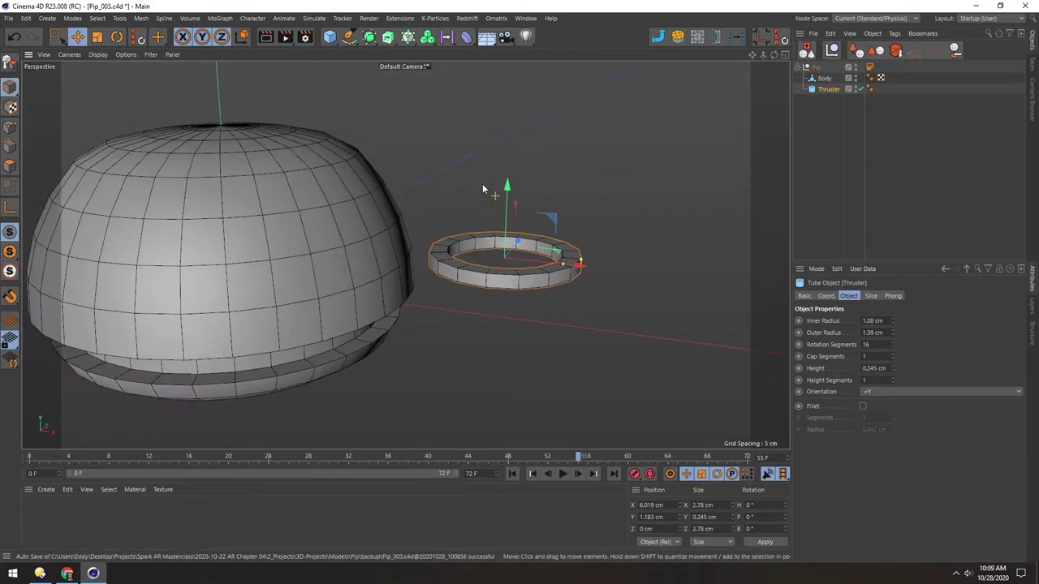
{"action": "left_click_drag", "start_coordinate": [507, 186], "coordinate": [507, 198]}
{"action": "left_click_drag", "start_coordinate": [389, 260], "coordinate": [342, 226], "text": "alt"}
{"action": "right_click_drag", "start_coordinate": [342, 221], "coordinate": [288, 230], "text": "alt"}
{"action": "middle_click_drag", "start_coordinate": [288, 231], "coordinate": [395, 246], "text": "alt"}
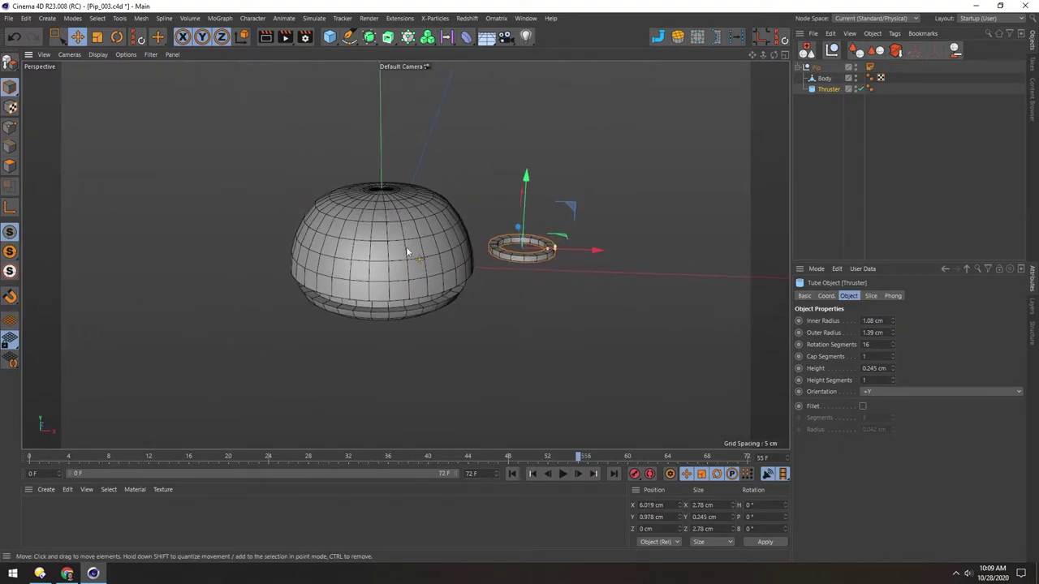
{"action": "scroll", "coordinate": [364, 237], "scroll_direction": "up", "scroll_amount": 2}
- Add a Symmetry object and place it between Body and Thruster in the Pip hierarchy
{"action": "left_click", "coordinate": [369, 36]}
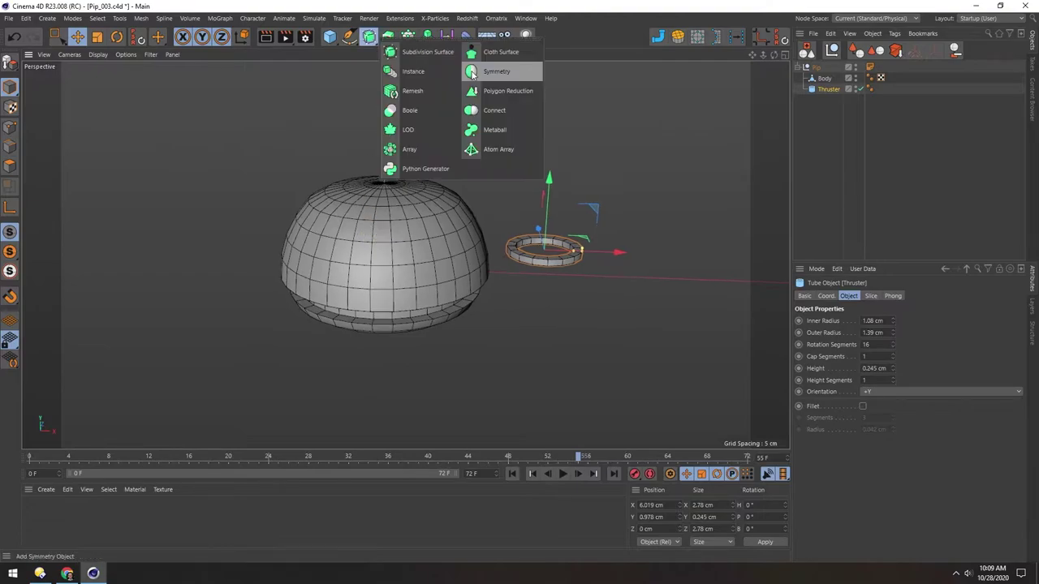
{"action": "left_click", "coordinate": [473, 75]}
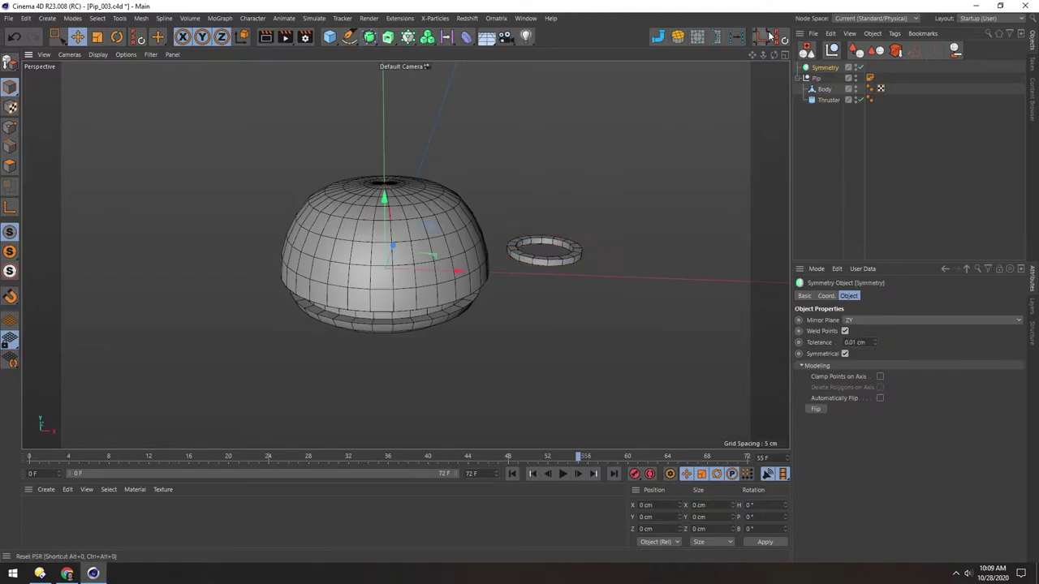
{"action": "left_click_drag", "start_coordinate": [823, 69], "coordinate": [812, 95]}
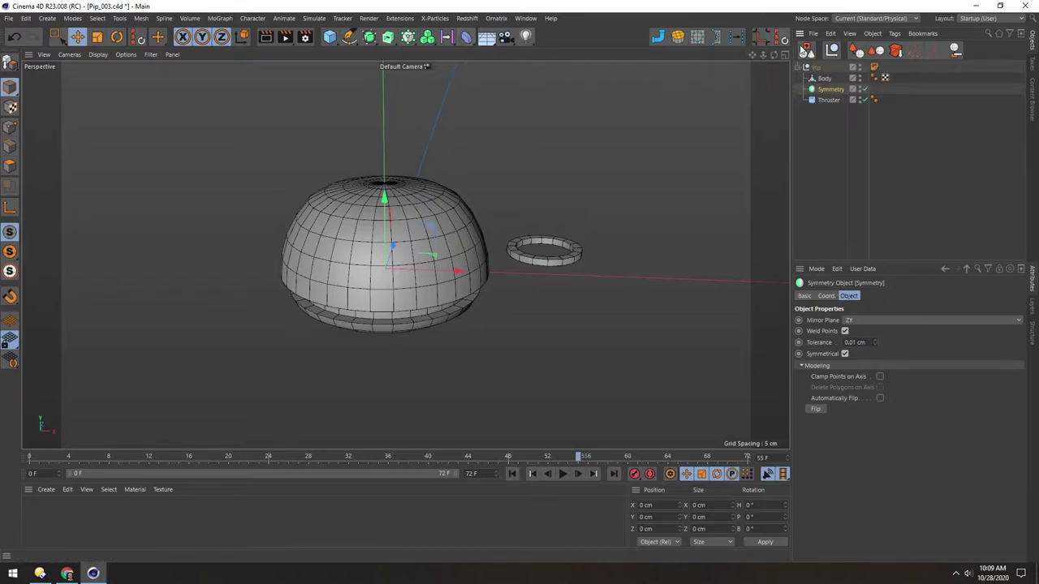
- Add a null named Symmetry Null inside the Symmetry object and nest the Thruster in it to mirror the ring
{"action": "left_click", "coordinate": [832, 50]}
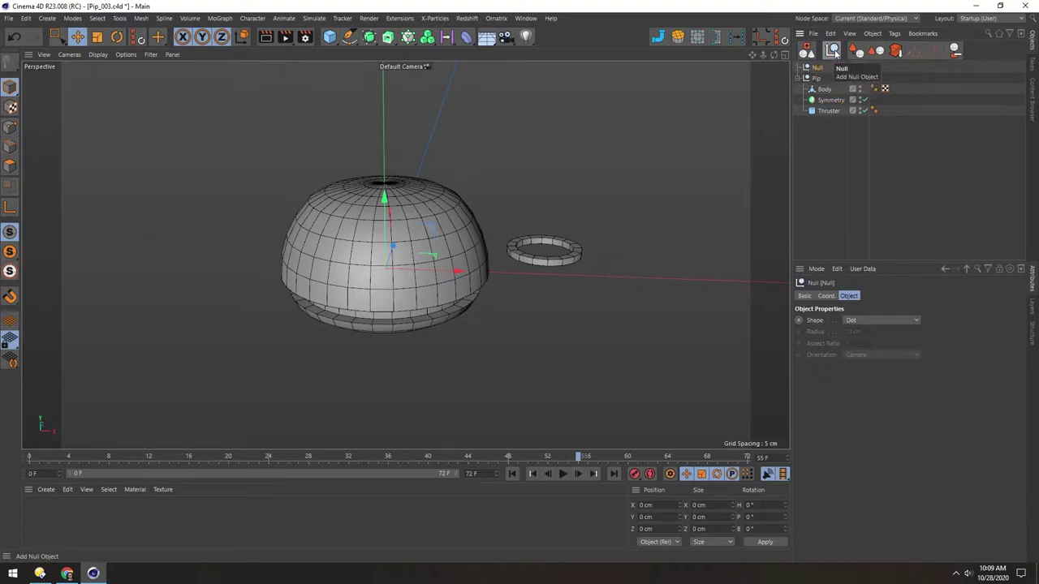
{"action": "left_click_drag", "start_coordinate": [807, 66], "coordinate": [830, 102]}
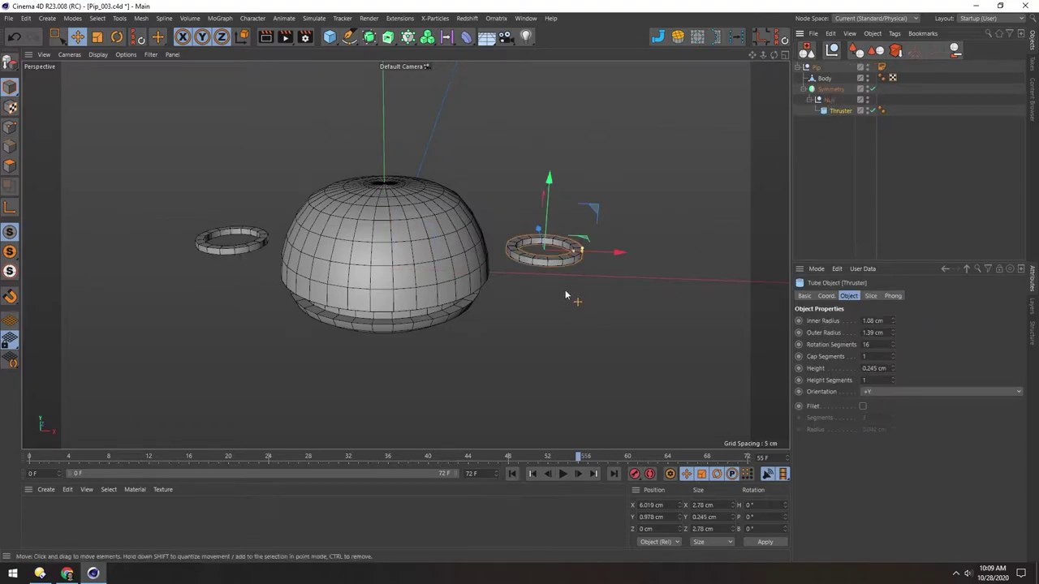
{"action": "middle_click_drag", "start_coordinate": [376, 231], "coordinate": [399, 227], "text": "alt"}
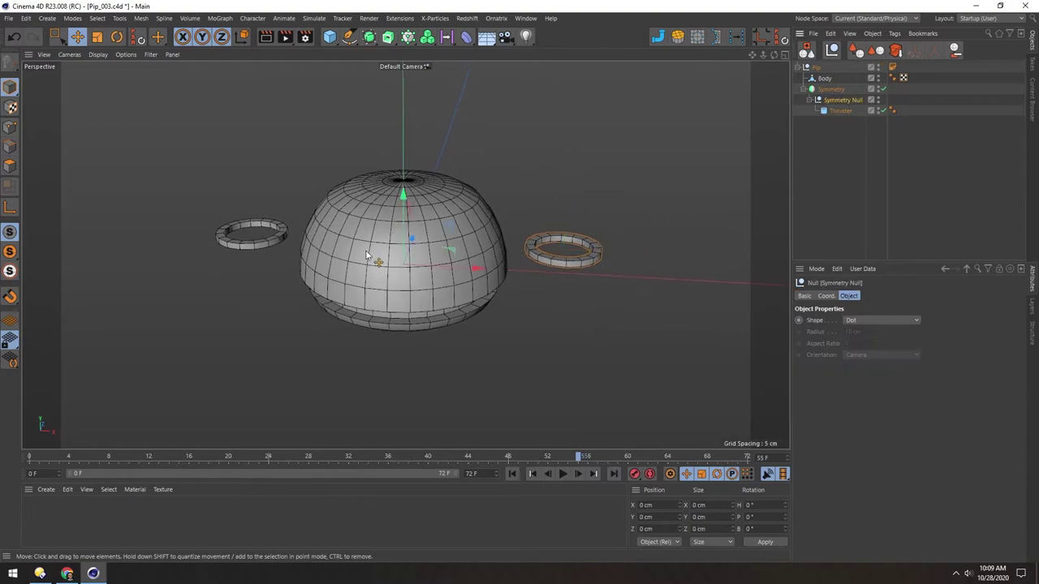
{"action": "middle_click_drag", "start_coordinate": [385, 250], "coordinate": [427, 248], "text": "alt"}
{"action": "left_click_drag", "start_coordinate": [425, 249], "coordinate": [454, 227], "text": "alt"}
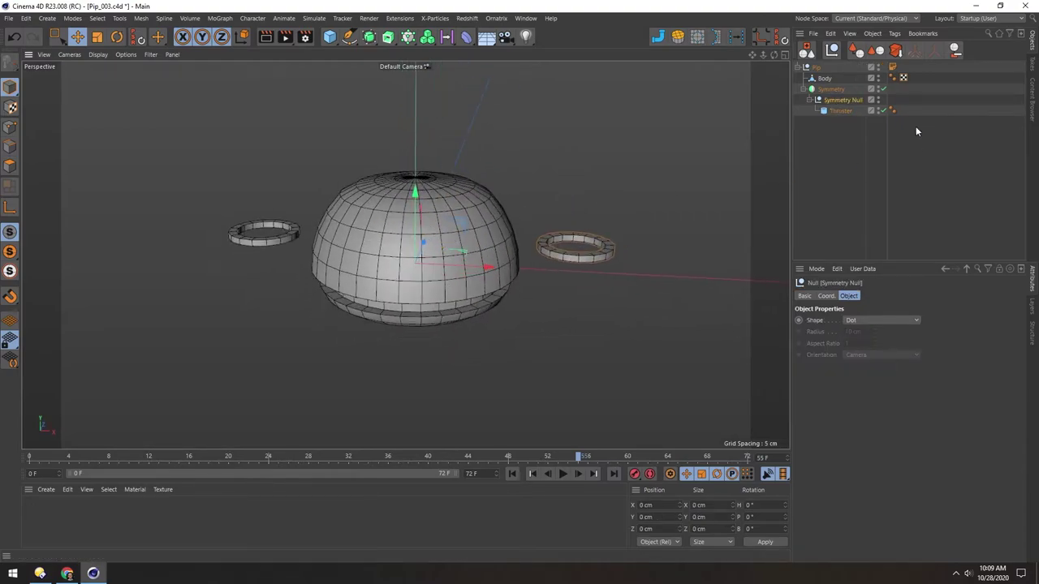
- Move the Thruster farther out from the body to about 6.93 cm in X and review both rings
{"action": "left_click", "coordinate": [833, 111]}
{"action": "left_click_drag", "start_coordinate": [656, 255], "coordinate": [641, 251]}
{"action": "left_click_drag", "start_coordinate": [419, 225], "coordinate": [398, 243], "text": "alt"}
{"action": "left_click_drag", "start_coordinate": [661, 297], "coordinate": [700, 305]}
{"action": "middle_click_drag", "start_coordinate": [425, 235], "coordinate": [390, 240], "text": "alt"}
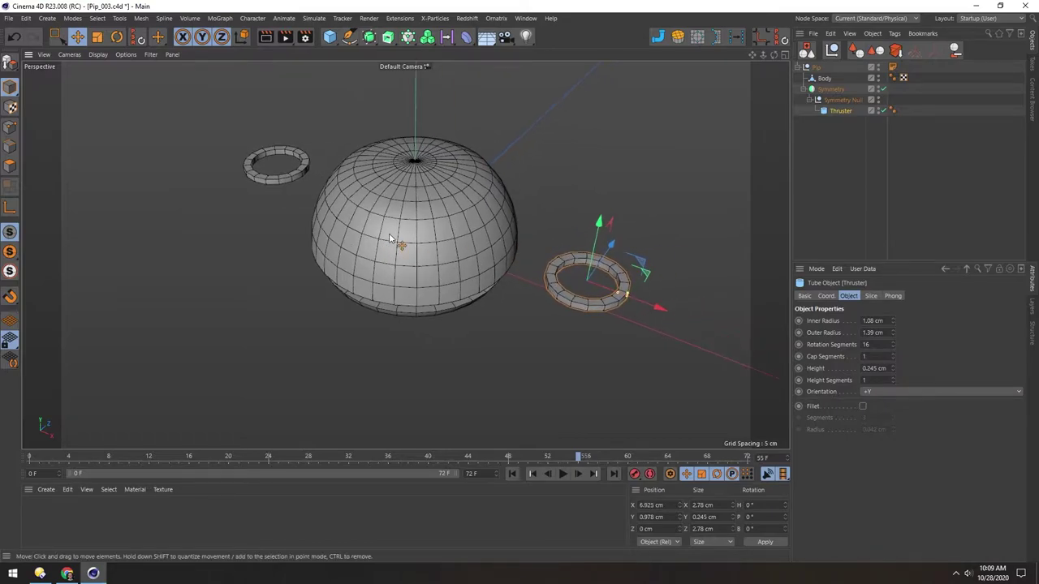
{"action": "left_click_drag", "start_coordinate": [390, 239], "coordinate": [414, 206], "text": "alt"}
{"action": "middle_click_drag", "start_coordinate": [385, 234], "coordinate": [404, 227], "text": "alt"}
{"action": "left_click_drag", "start_coordinate": [403, 227], "coordinate": [410, 216], "text": "alt"}
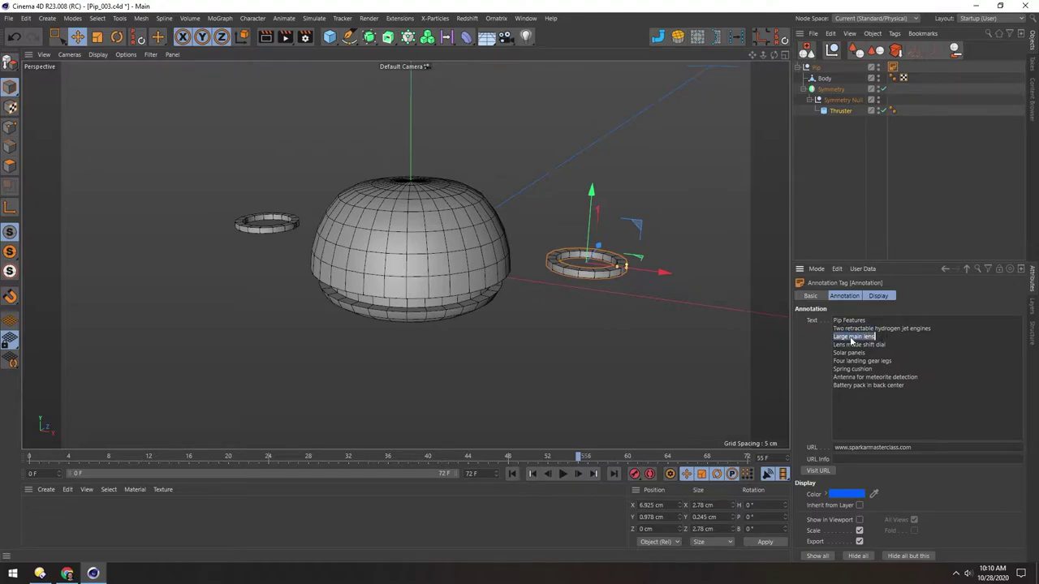
- Add a cylinder for the main lens and scale it down to a radius of about 1.98 cm
{"action": "left_click", "coordinate": [844, 161]}
{"action": "left_click_drag", "start_coordinate": [422, 225], "coordinate": [492, 208], "text": "alt"}
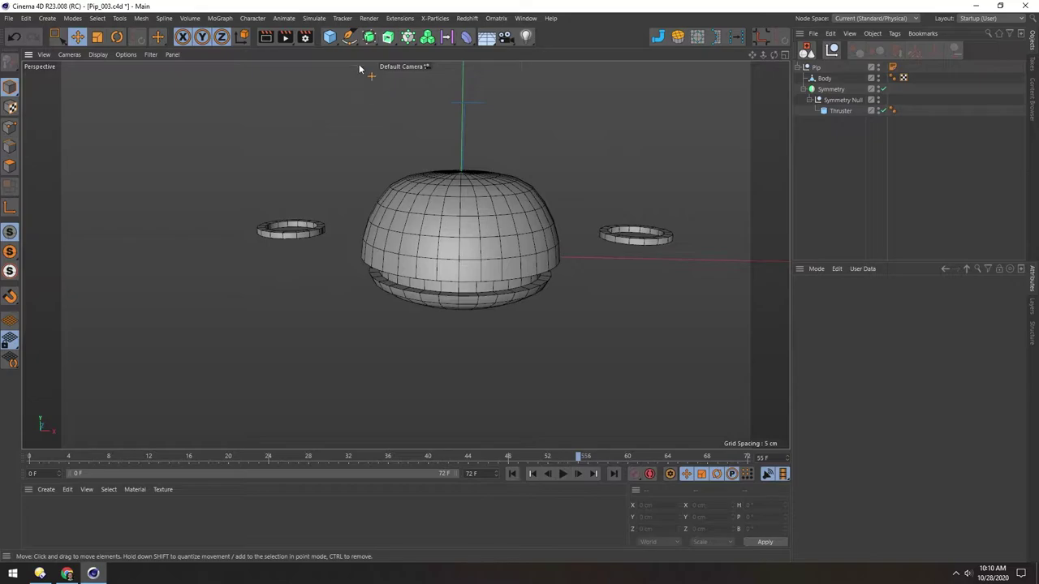
{"action": "left_click", "coordinate": [329, 38]}
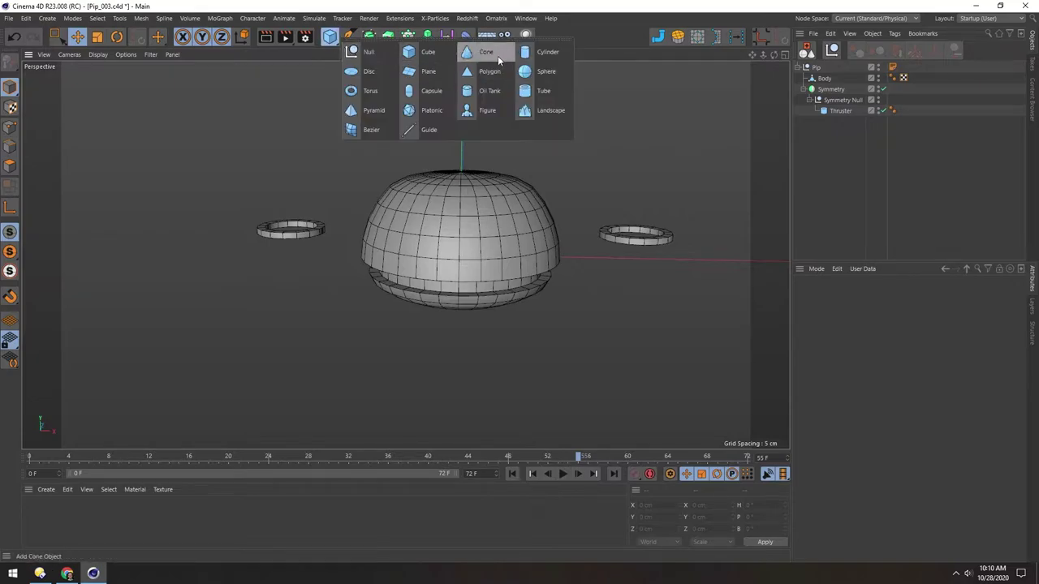
{"action": "left_click", "coordinate": [547, 52]}
{"action": "key", "text": "t"}
{"action": "left_click_drag", "start_coordinate": [648, 280], "coordinate": [288, 361]}
- Place the cylinder below Body in the Pip hierarchy and set its orientation to +Z
{"action": "left_click", "coordinate": [806, 69]}
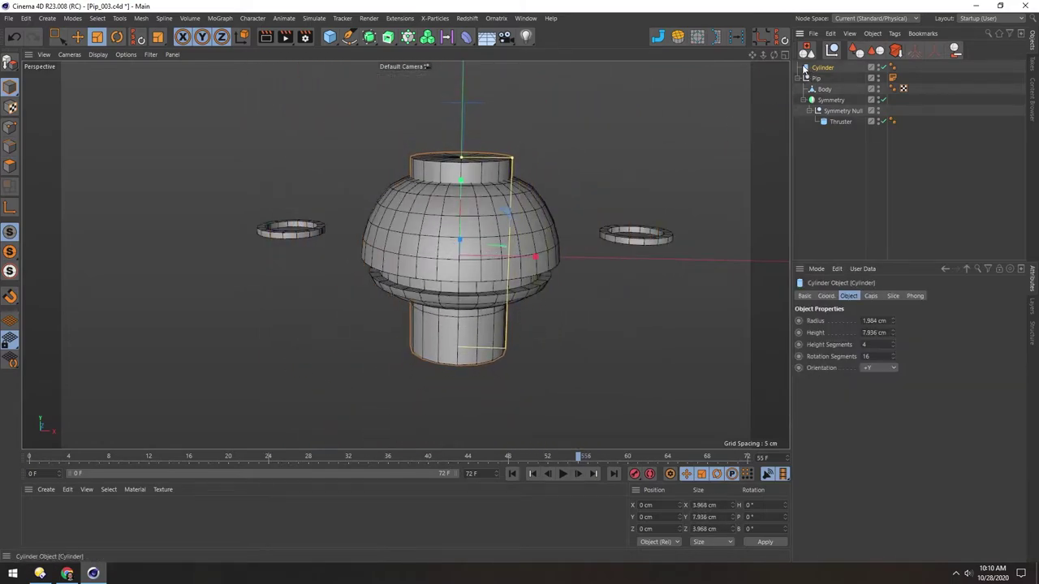
{"action": "left_click_drag", "start_coordinate": [820, 90], "coordinate": [821, 96]}
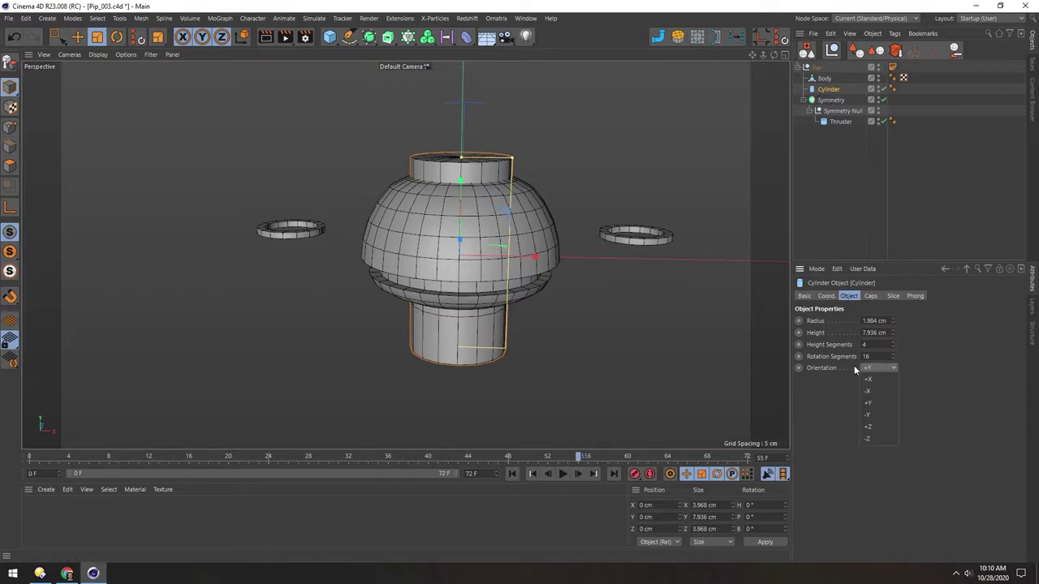
{"action": "left_click", "coordinate": [876, 430]}
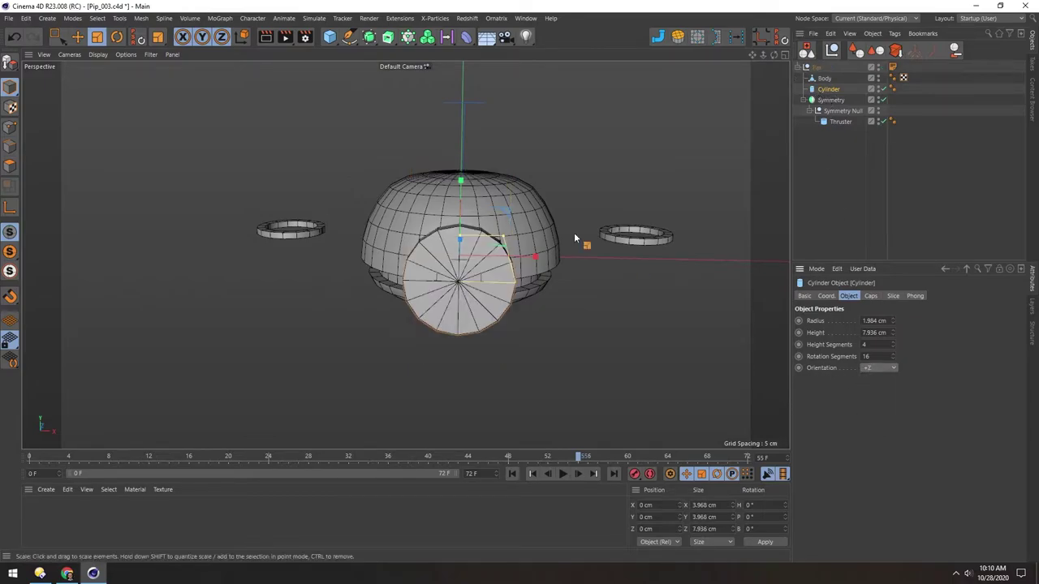
- Raise the cylinder to about 1.44 cm in Y and move it to the body's front at about -3.12 cm in Z
{"action": "left_click_drag", "start_coordinate": [279, 143], "coordinate": [362, 234], "text": "alt"}
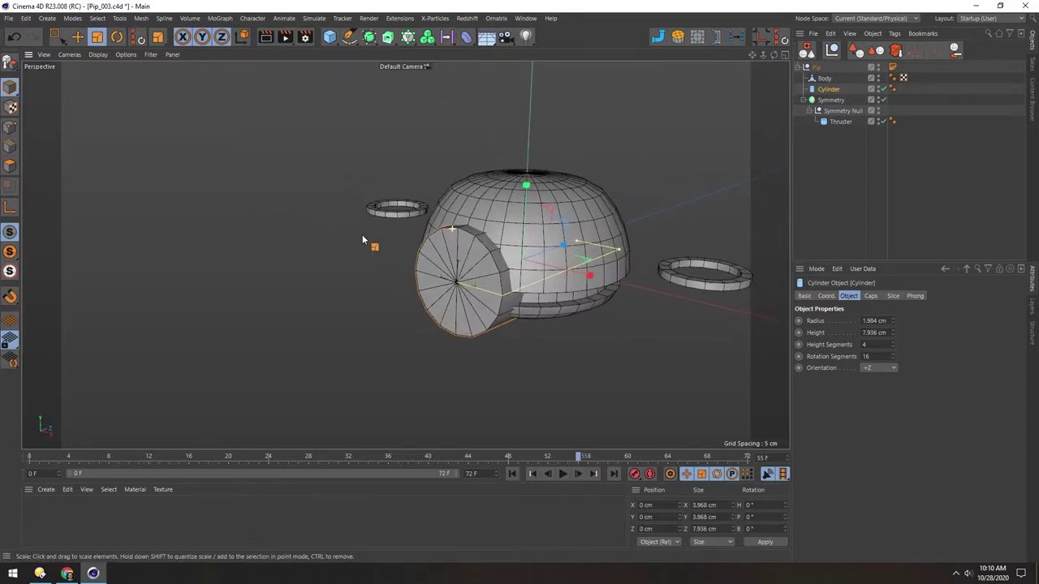
{"action": "key", "text": "e"}
{"action": "left_click_drag", "start_coordinate": [528, 184], "coordinate": [528, 149]}
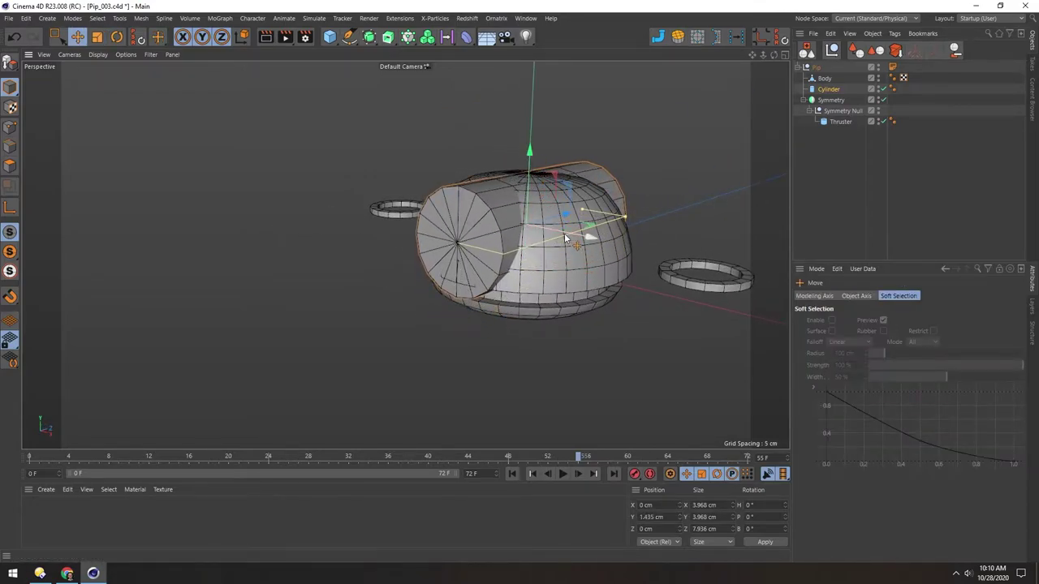
{"action": "left_click_drag", "start_coordinate": [566, 213], "coordinate": [514, 223]}
- Scale the cylinder down to about 2.86 cm across and shorten its depth to about 1.85 cm
{"action": "key", "text": "t"}
{"action": "left_click_drag", "start_coordinate": [549, 255], "coordinate": [431, 283]}
{"action": "left_click_drag", "start_coordinate": [456, 221], "coordinate": [395, 253], "text": "alt"}
{"action": "scroll", "coordinate": [393, 254], "scroll_direction": "up", "scroll_amount": 5}
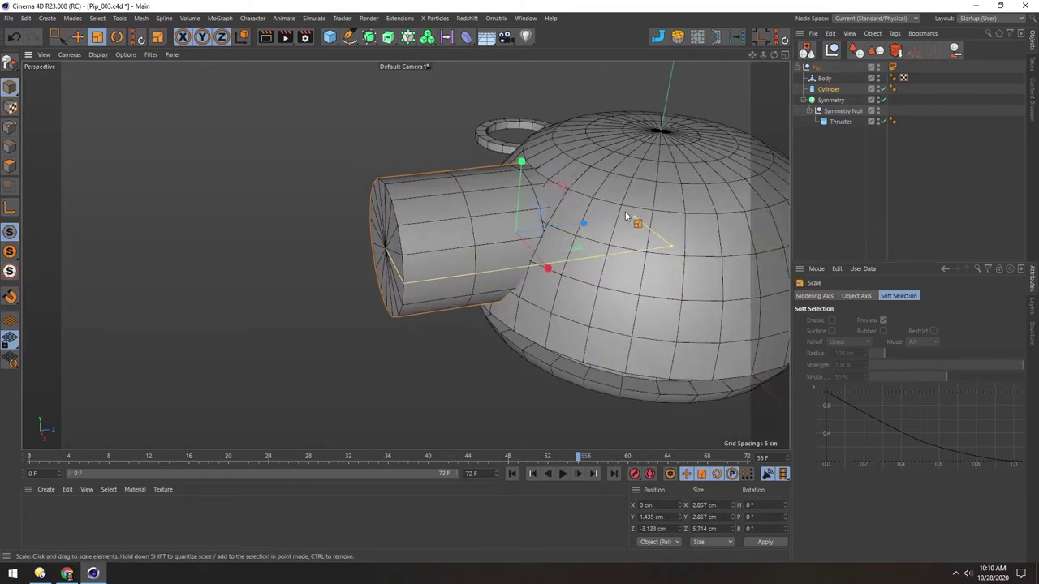
{"action": "left_click_drag", "start_coordinate": [637, 222], "coordinate": [556, 232]}
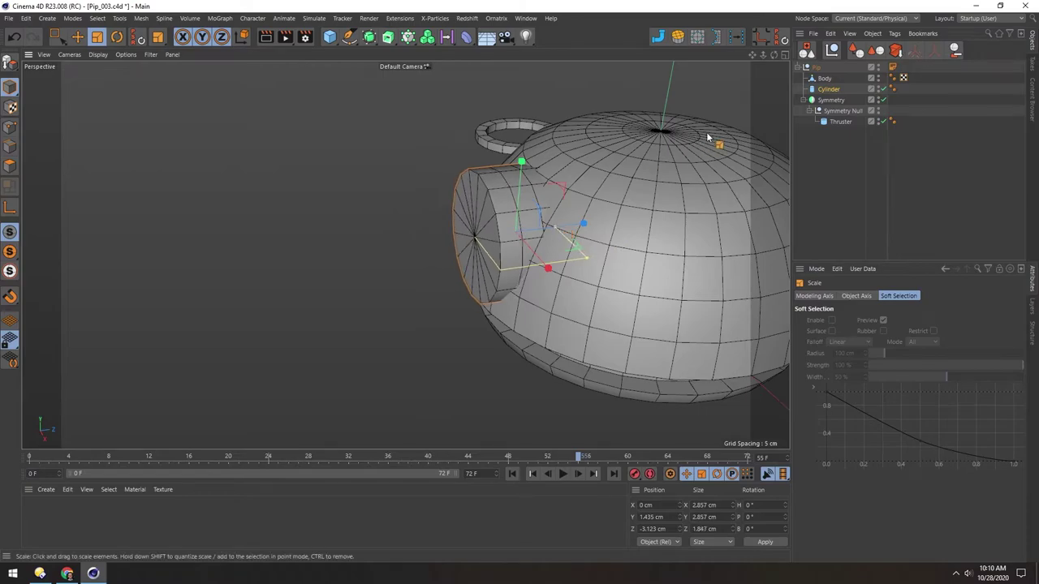
- Set the cylinder's height segments to 1 and inspect the lens from the front
{"action": "left_click", "coordinate": [814, 91]}
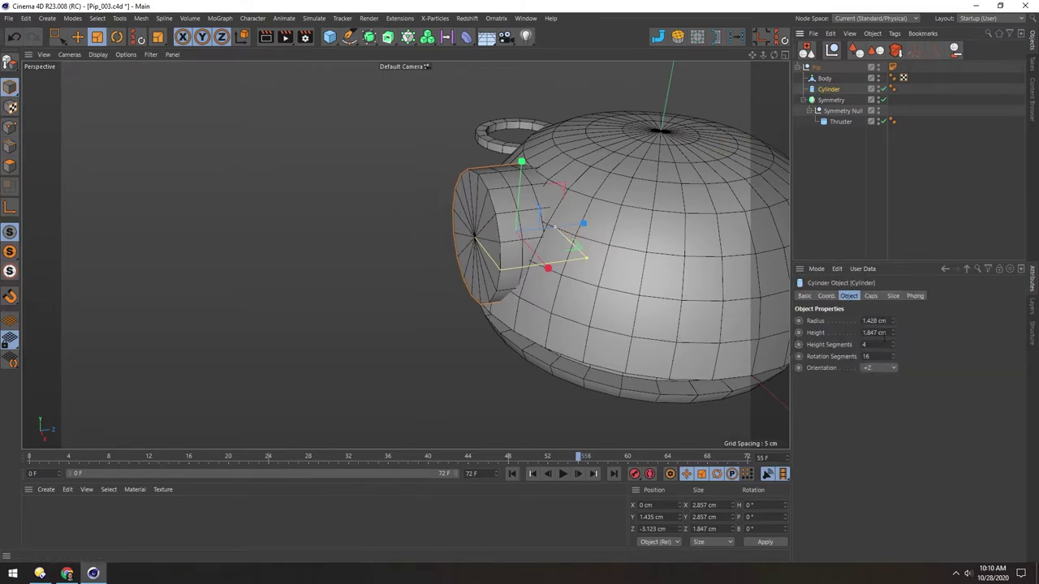
{"action": "type", "text": "1"}
{"action": "key", "text": "Return"}
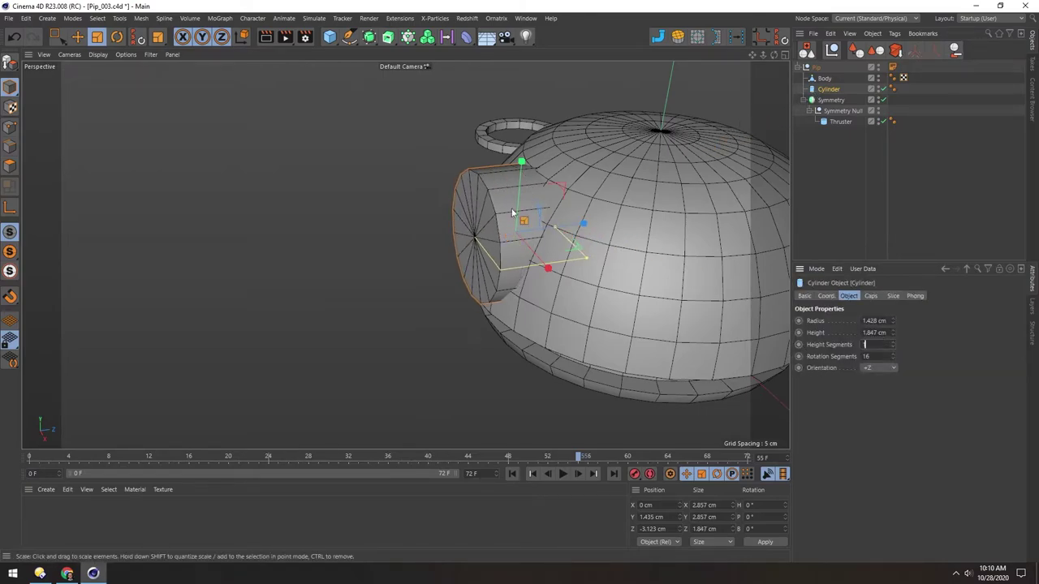
{"action": "left_click_drag", "start_coordinate": [506, 213], "coordinate": [598, 203], "text": "alt"}
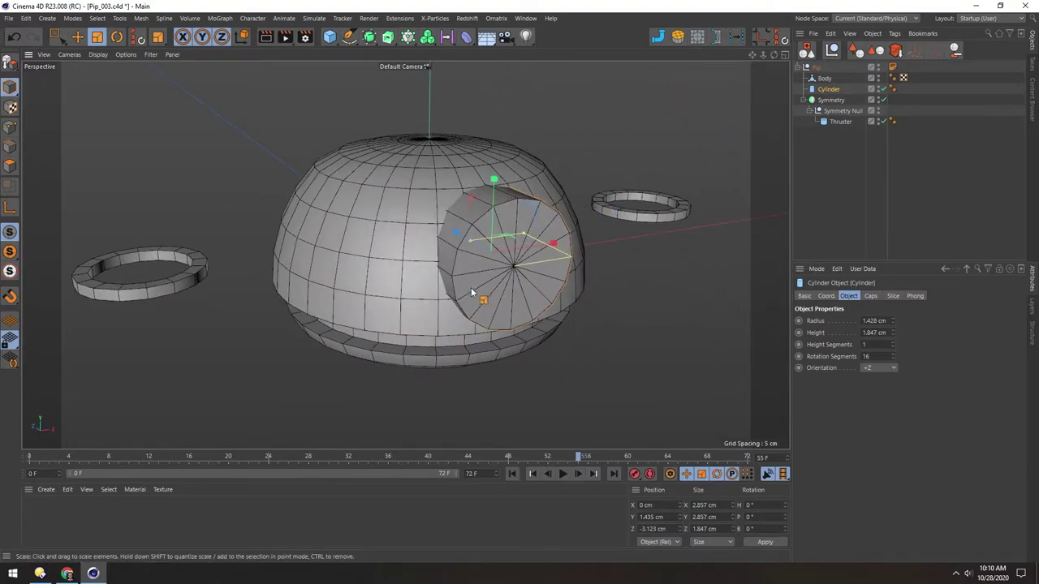
{"action": "scroll", "coordinate": [439, 230], "scroll_direction": "up", "scroll_amount": 3}
{"action": "left_click_drag", "start_coordinate": [465, 193], "coordinate": [484, 207], "text": "alt"}
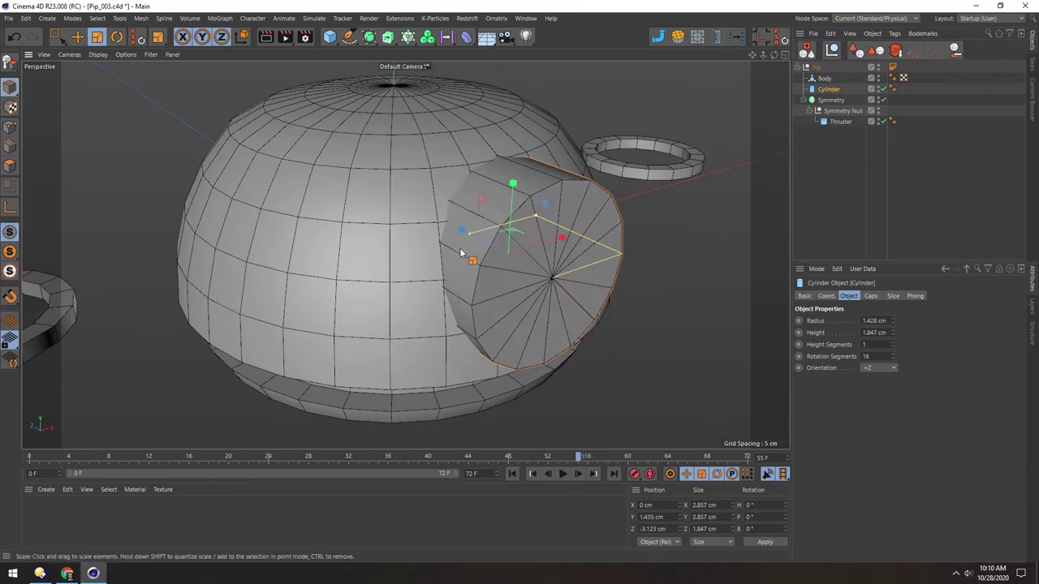
- Raise the cylinder to about 1.70 cm in Y and check its placement on the front of the body
{"action": "left_click_drag", "start_coordinate": [502, 137], "coordinate": [432, 188], "text": "alt"}
{"action": "key", "text": "e"}
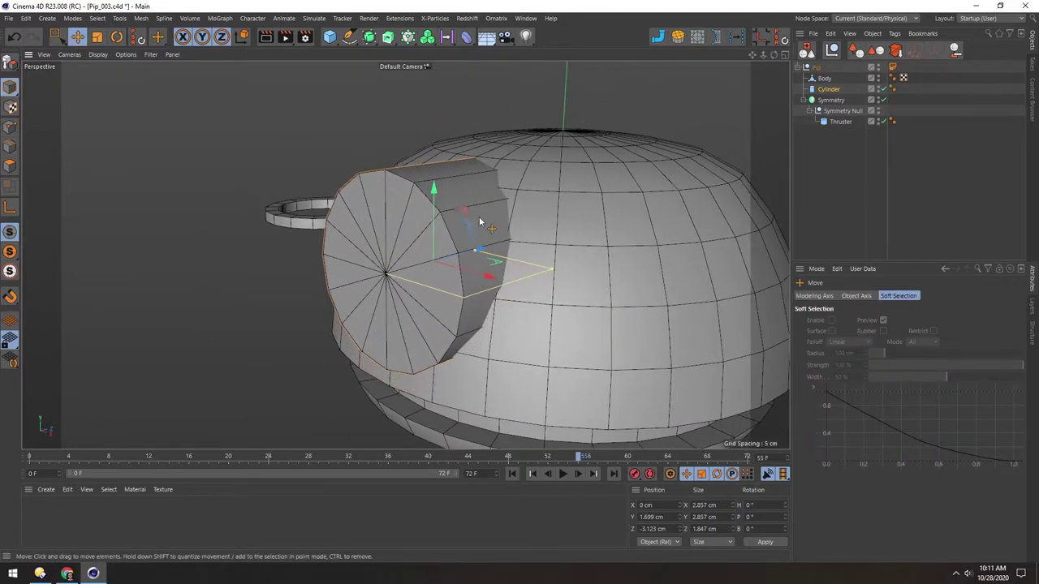
{"action": "scroll", "coordinate": [479, 219], "scroll_direction": "down", "scroll_amount": 5}
{"action": "left_click_drag", "start_coordinate": [513, 237], "coordinate": [490, 232], "text": "alt"}
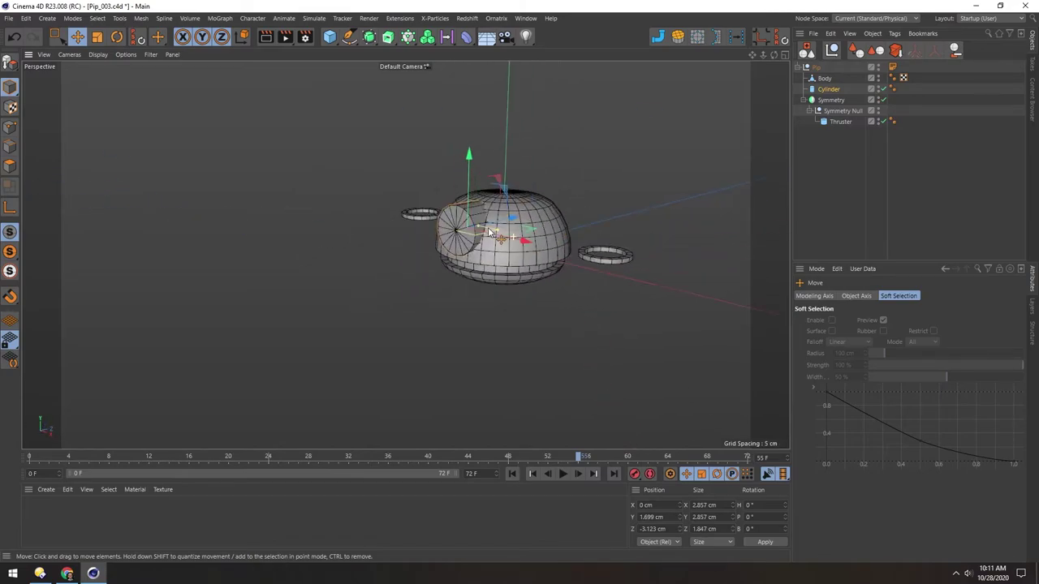
{"action": "right_click_drag", "start_coordinate": [465, 207], "coordinate": [541, 197], "text": "alt"}
{"action": "left_click_drag", "start_coordinate": [464, 206], "coordinate": [445, 266], "text": "alt"}
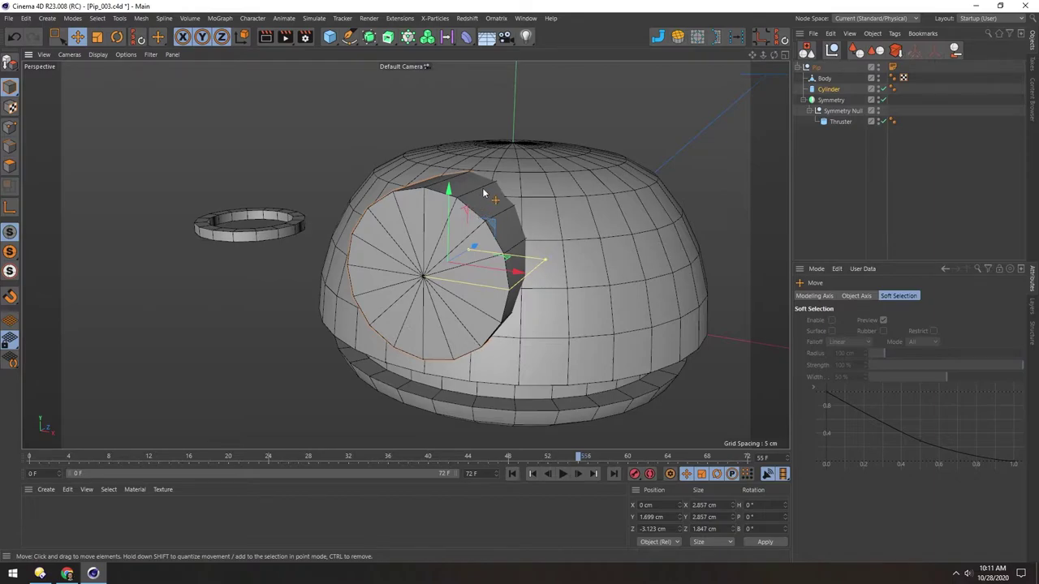
{"action": "left_click_drag", "start_coordinate": [412, 254], "coordinate": [439, 252], "text": "alt"}
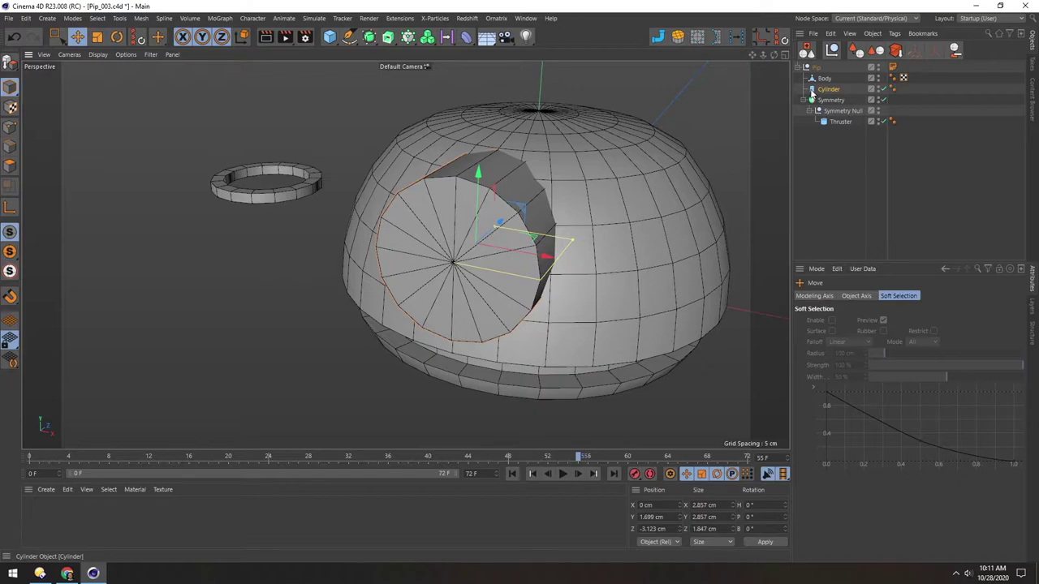
- Duplicate the cylinder, rename the original to Lens Tube and name the copy Lens
{"action": "left_click_drag", "start_coordinate": [814, 94], "coordinate": [812, 98], "text": "ctrl"}
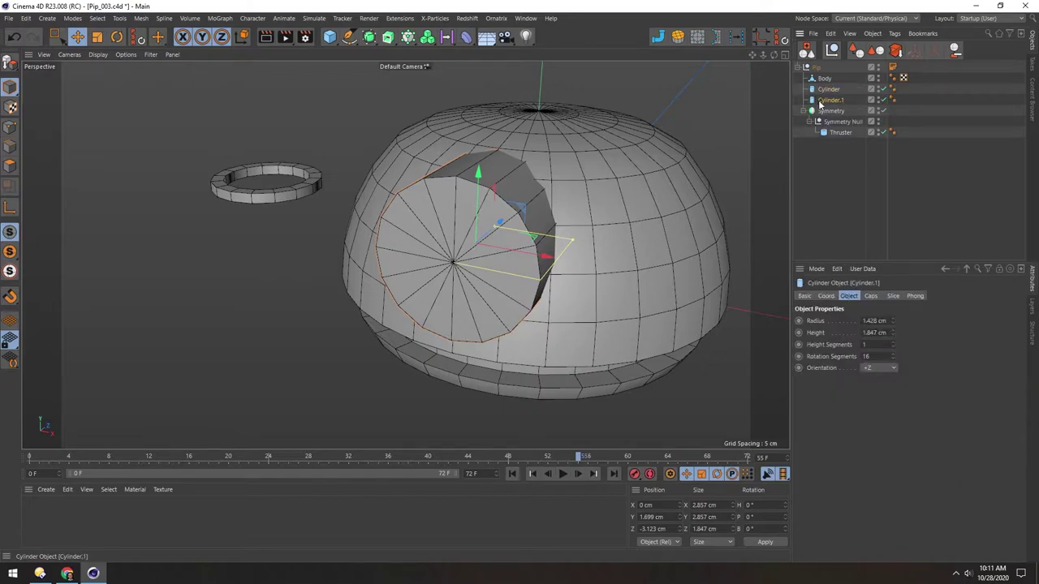
{"action": "double_click", "coordinate": [828, 89]}
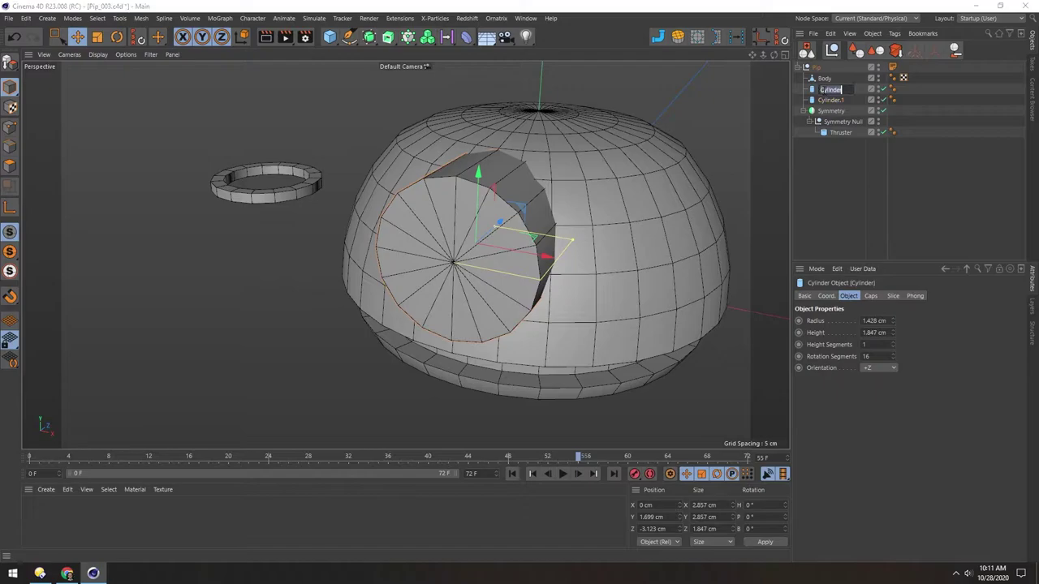
{"action": "type", "text": "L"}
{"action": "key", "text": "Return"}
{"action": "type", "text": "Tube"}
{"action": "double_click", "coordinate": [826, 100]}
{"action": "type", "text": "Lens"}
{"action": "key", "text": "Return"}
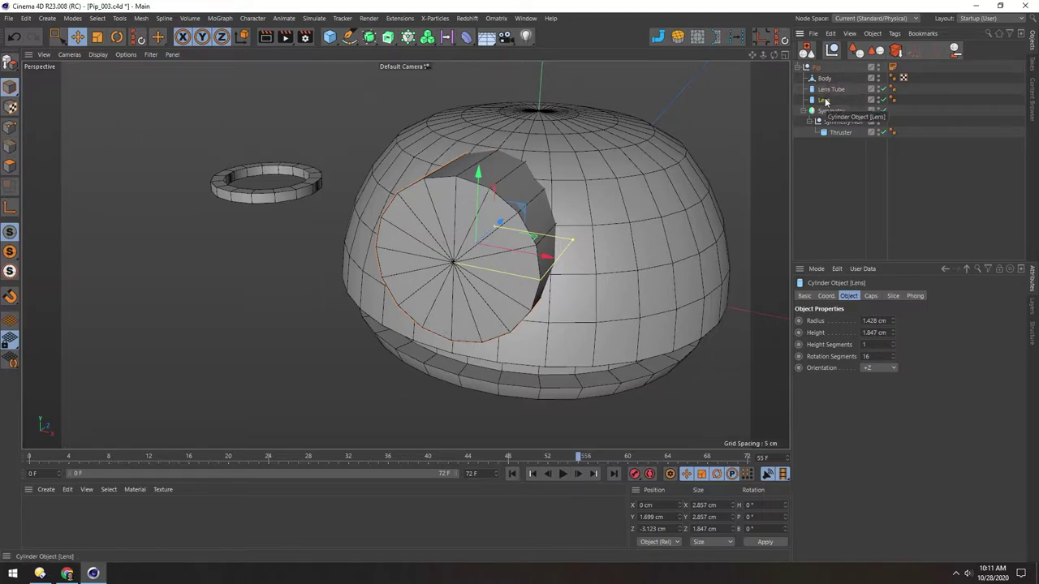
- Move Lens forward to about -3.35 cm in Z and scale it uniformly to about 2.60 cm across
{"action": "left_click_drag", "start_coordinate": [462, 252], "coordinate": [424, 237], "text": "alt"}
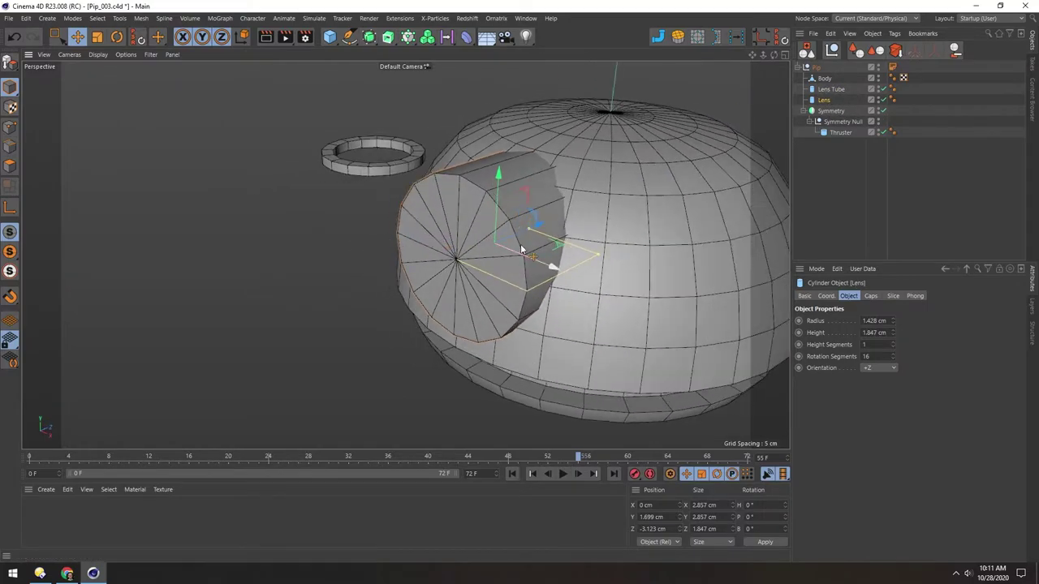
{"action": "left_click_drag", "start_coordinate": [542, 226], "coordinate": [529, 230]}
{"action": "left_click_drag", "start_coordinate": [516, 298], "coordinate": [455, 306], "text": "alt"}
{"action": "key", "text": "t"}
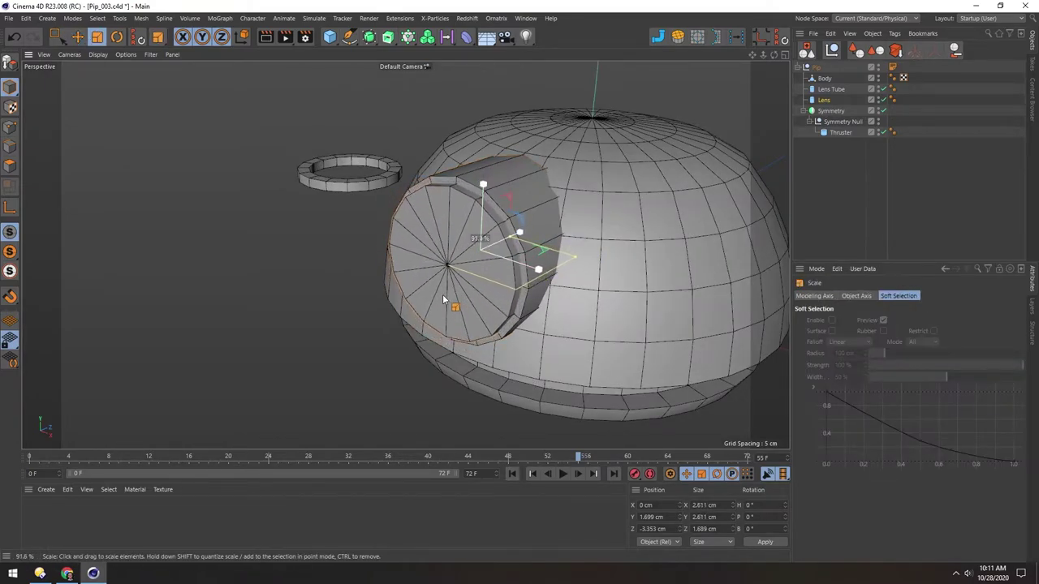
- Enable the cap fillet on Lens and set its radius to about 0.842 cm for a rounded front
{"action": "left_click", "coordinate": [818, 101]}
{"action": "left_click", "coordinate": [869, 296]}
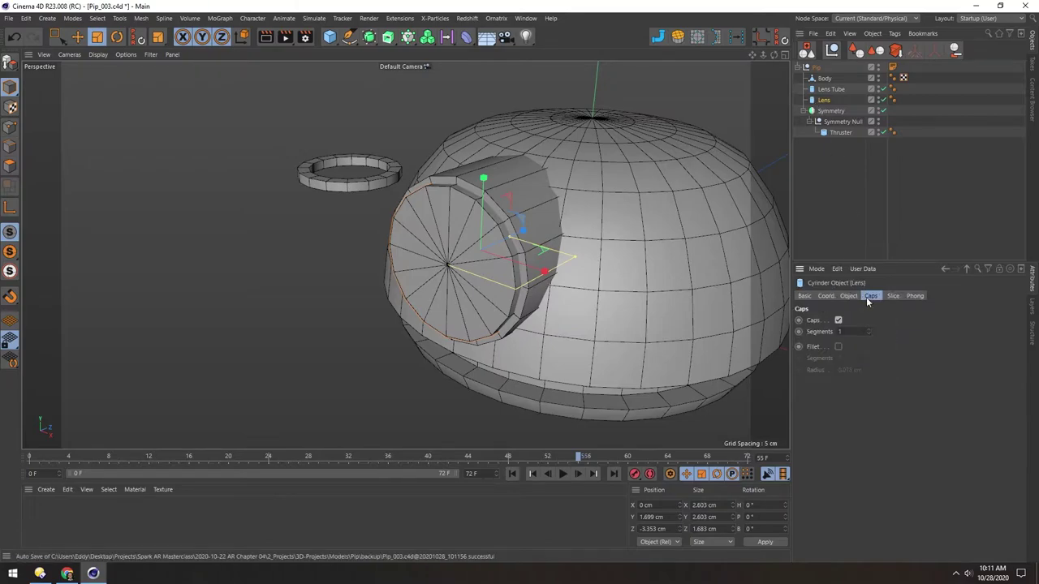
{"action": "left_click", "coordinate": [838, 347]}
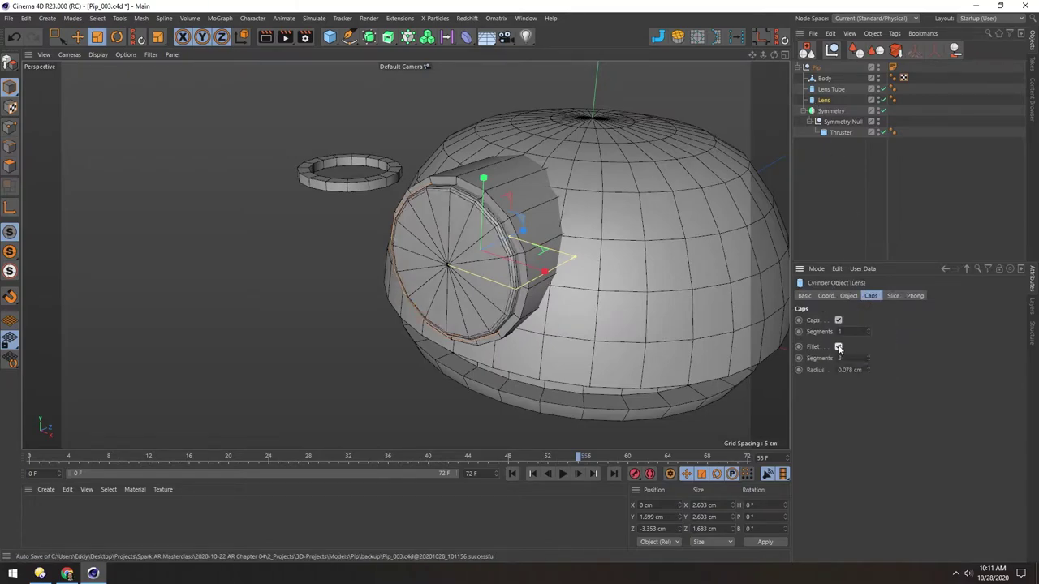
{"action": "left_click_drag", "start_coordinate": [866, 370], "coordinate": [901, 370]}
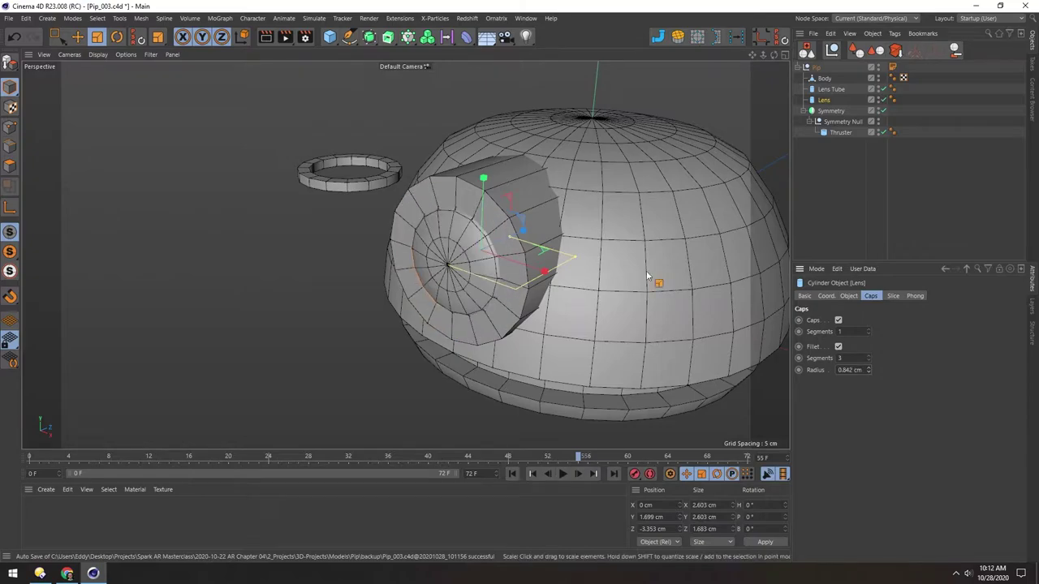
- Pull Lens out of the tube to about -4.92 cm in Z and increase its height to 1.983 cm
{"action": "scroll", "coordinate": [389, 237], "scroll_direction": "up", "scroll_amount": 2}
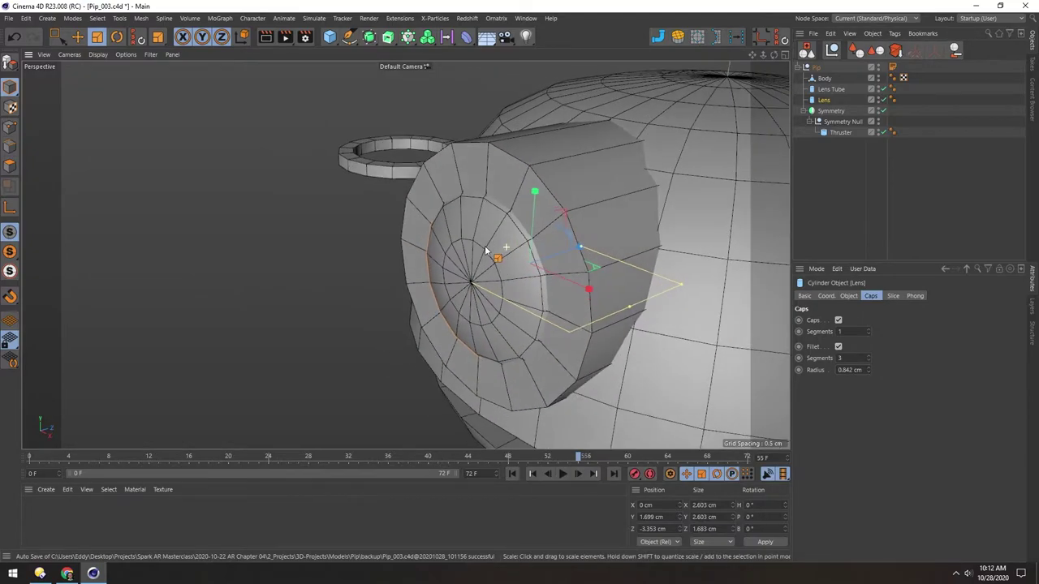
{"action": "key", "text": "e"}
{"action": "left_click_drag", "start_coordinate": [559, 259], "coordinate": [385, 255]}
{"action": "scroll", "coordinate": [431, 282], "scroll_direction": "down", "scroll_amount": 2}
{"action": "left_click_drag", "start_coordinate": [431, 281], "coordinate": [492, 276], "text": "alt"}
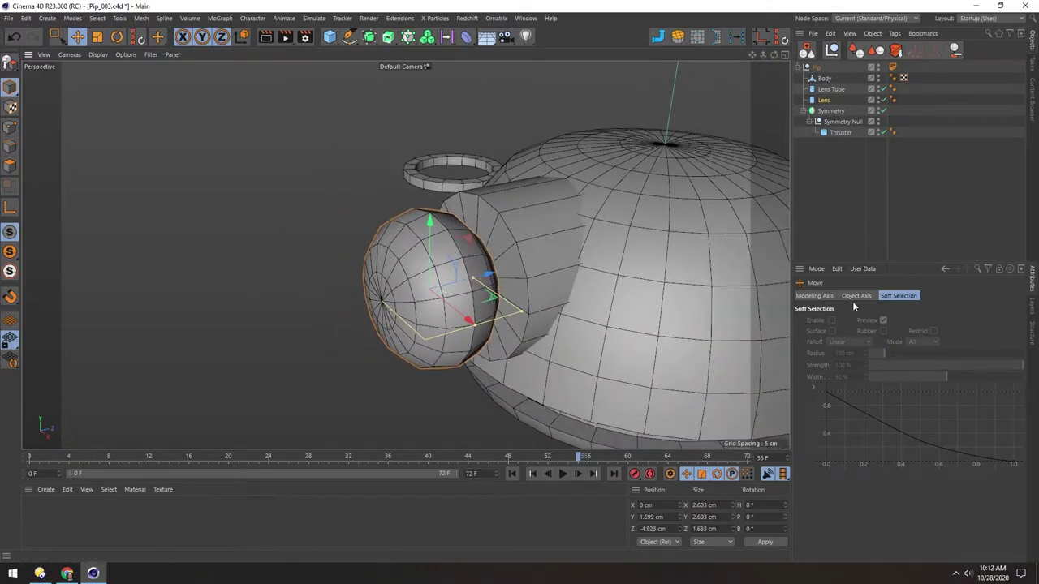
{"action": "left_click", "coordinate": [816, 100]}
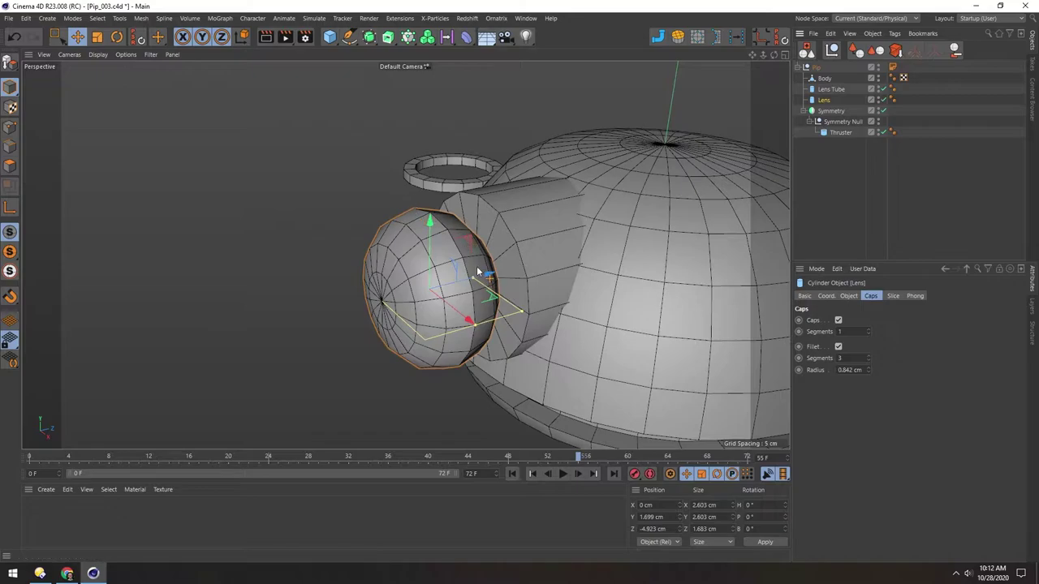
{"action": "left_click", "coordinate": [848, 296]}
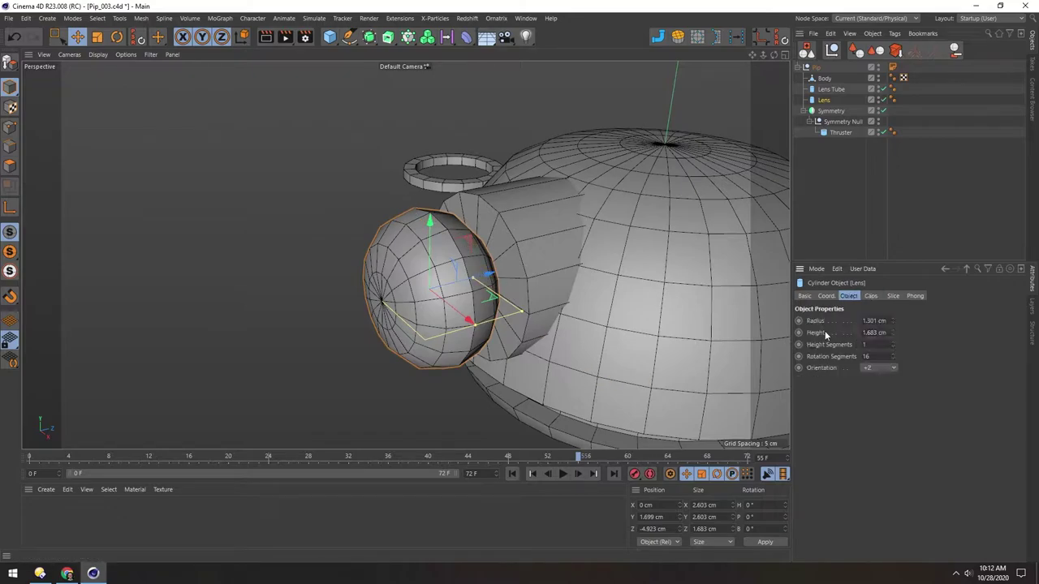
{"action": "mouse_move", "coordinate": [892, 332]}
{"action": "left_mouse_down"}
{"action": "mouse_move", "coordinate": [892, 317]}
{"action": "mouse_move", "coordinate": [892, 332]}
{"action": "left_mouse_up"}
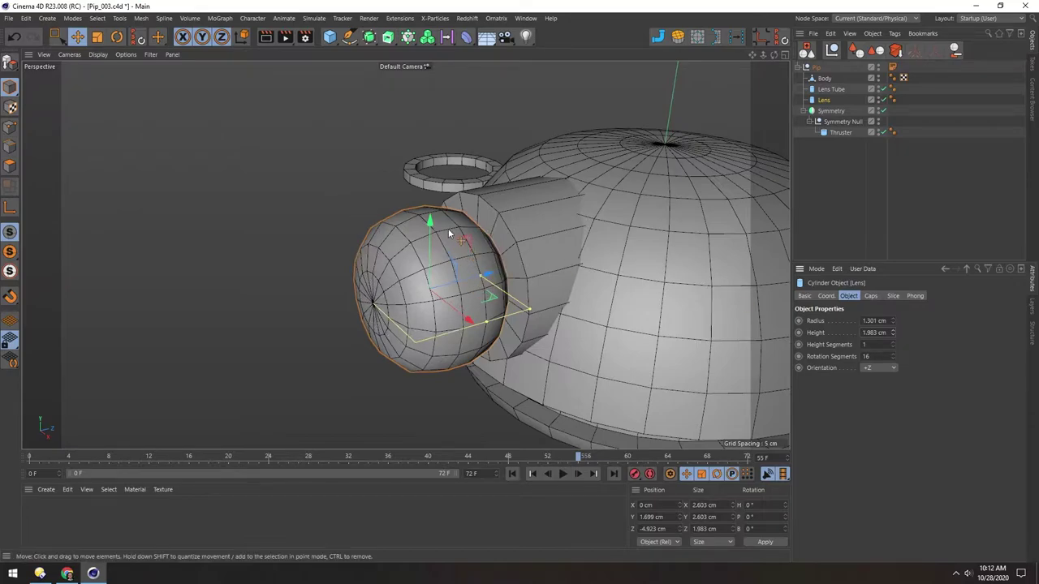
- Push Lens back into the Lens Tube at about -3.67 cm in Z
{"action": "key", "text": "e"}
{"action": "left_click_drag", "start_coordinate": [489, 277], "coordinate": [549, 250]}
{"action": "scroll", "coordinate": [549, 220], "scroll_direction": "down", "scroll_amount": 5}
{"action": "mouse_move", "coordinate": [563, 202]}
{"action": "left_mouse_down", "text": "alt"}
{"action": "mouse_move", "coordinate": [480, 220]}
{"action": "mouse_move", "coordinate": [560, 213]}
{"action": "left_mouse_up", "text": "alt"}
- Check the solar panels entry in Pip's annotation and select the Body object, viewing its top
{"action": "left_click", "coordinate": [892, 68]}
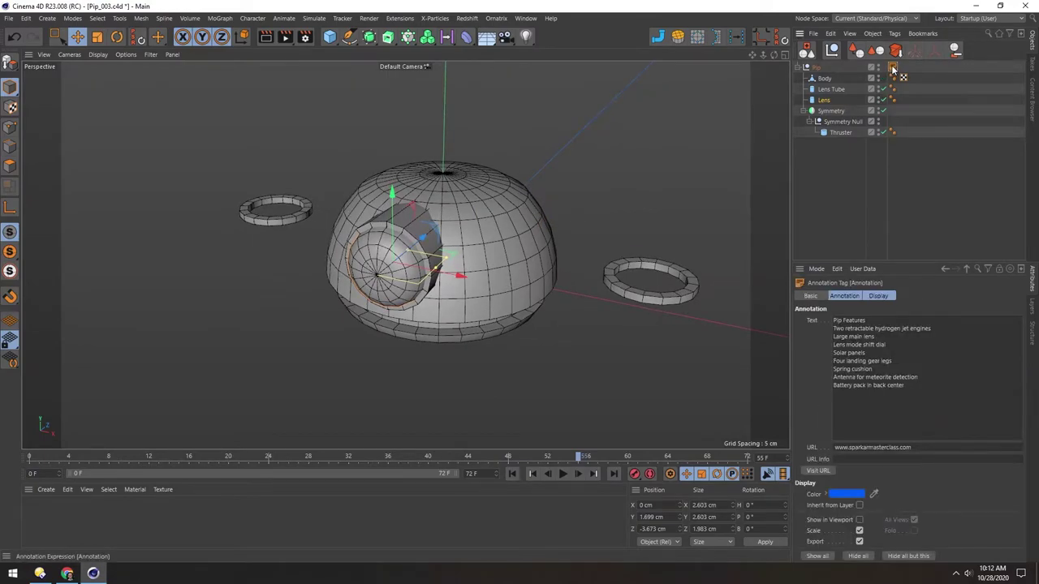
{"action": "left_click_drag", "start_coordinate": [836, 352], "coordinate": [854, 352]}
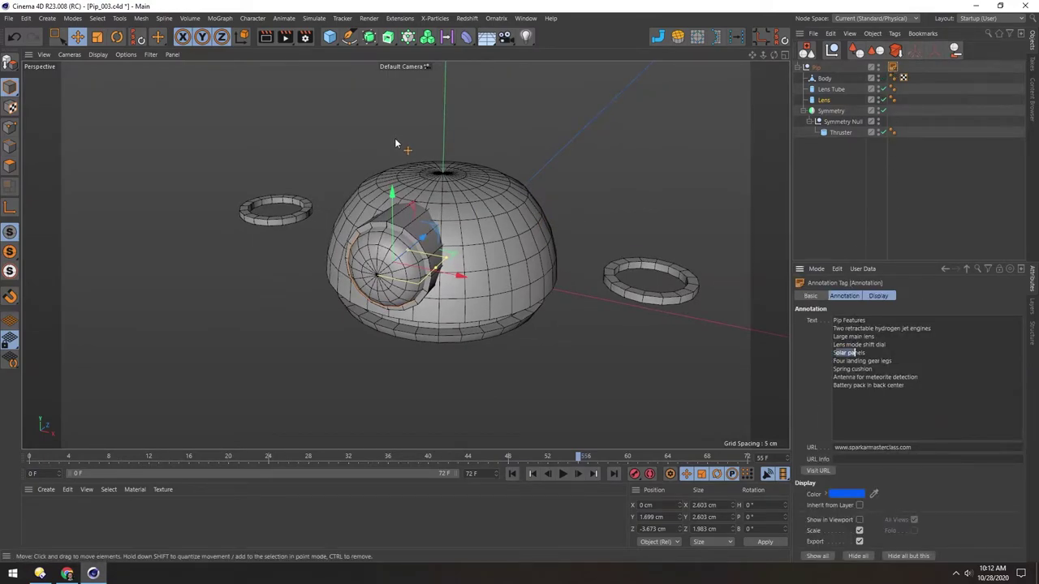
{"action": "left_click", "coordinate": [425, 185]}
{"action": "scroll", "coordinate": [426, 177], "scroll_direction": "up", "scroll_amount": 5}
{"action": "left_click_drag", "start_coordinate": [402, 204], "coordinate": [426, 206], "text": "alt"}
{"action": "right_click_drag", "start_coordinate": [423, 192], "coordinate": [430, 188], "text": "alt"}
{"action": "left_click_drag", "start_coordinate": [430, 192], "coordinate": [426, 193], "text": "alt"}
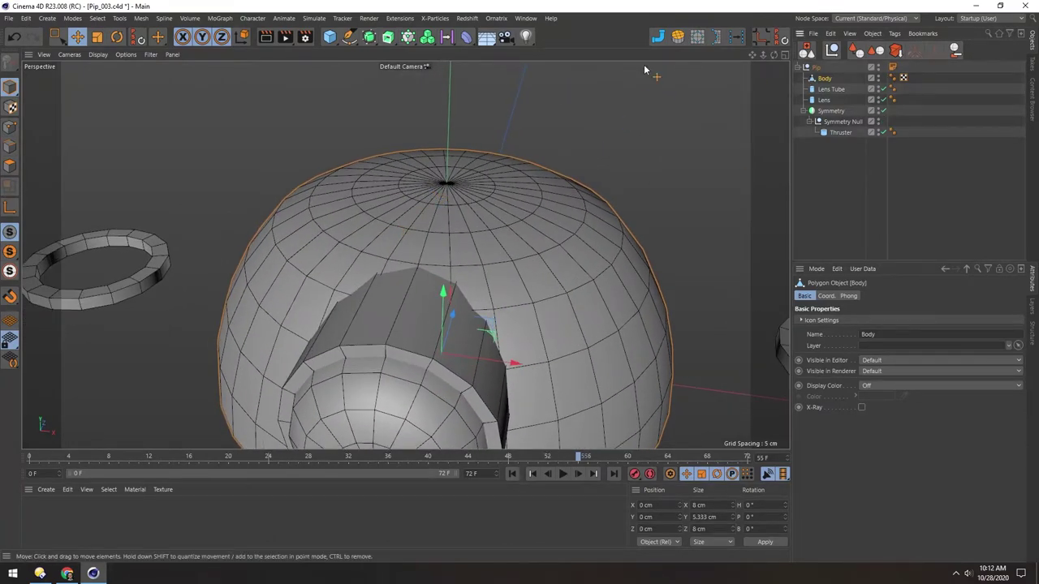
- Select the polygons around the body's top pole, grow the selection twice and delete the selected polygons
{"action": "left_click", "coordinate": [10, 165]}
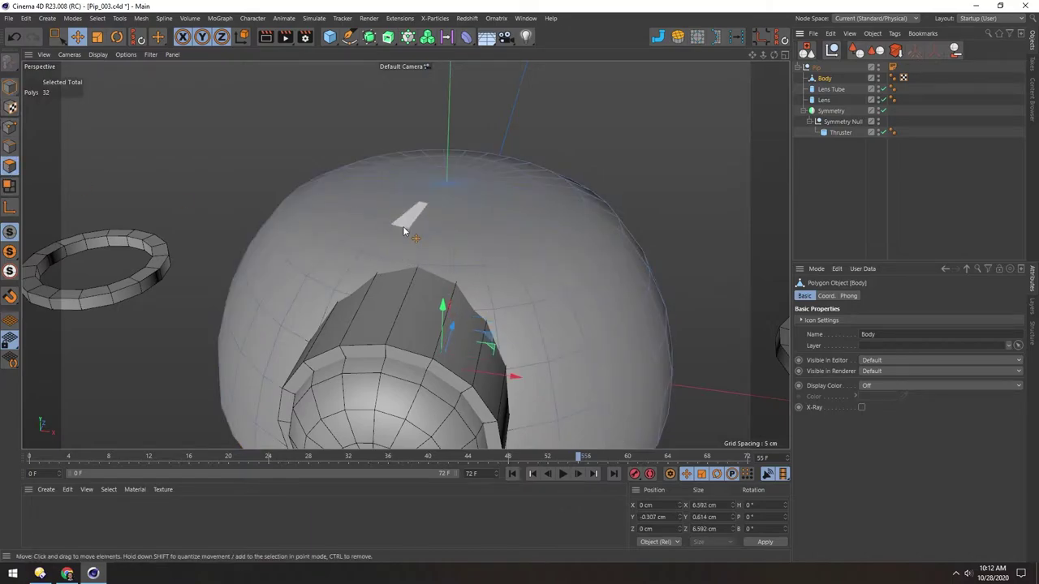
{"action": "key", "text": "9"}
{"action": "mouse_move", "coordinate": [404, 189]}
{"action": "left_mouse_down", "text": "alt"}
{"action": "mouse_move", "coordinate": [414, 211]}
{"action": "mouse_move", "coordinate": [360, 239]}
{"action": "left_mouse_up", "text": "alt"}
{"action": "key", "text": "ctrl+z"}
{"action": "left_click_drag", "start_coordinate": [409, 203], "coordinate": [422, 223], "text": "alt"}
{"action": "left_click_drag", "start_coordinate": [442, 185], "coordinate": [441, 174]}
{"action": "key", "text": "u"}
{"action": "key", "text": "y"}
{"action": "key", "text": "u"}
{"action": "key", "text": "y"}
{"action": "left_click_drag", "start_coordinate": [442, 174], "coordinate": [442, 217], "text": "alt"}
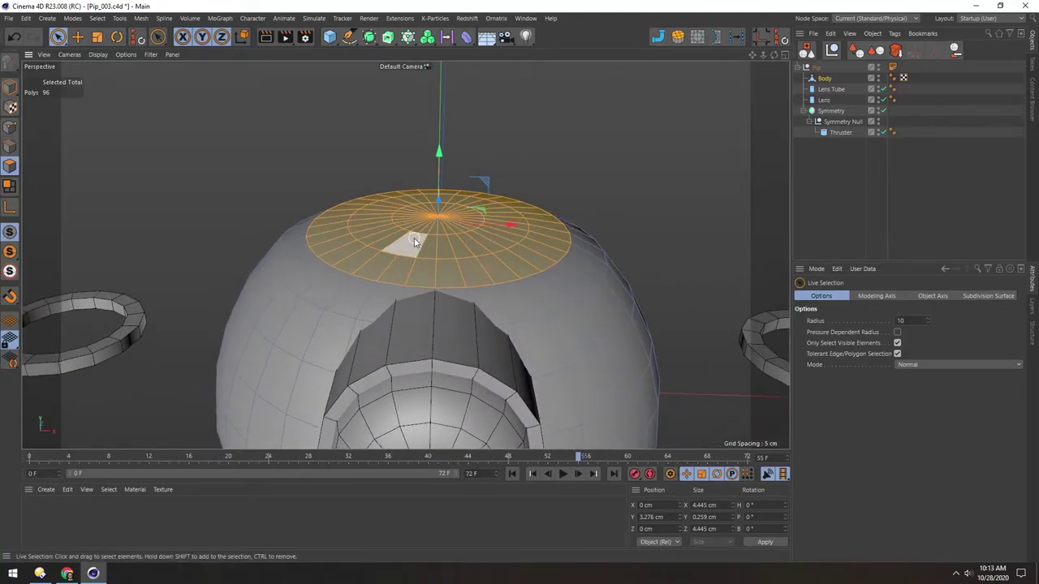
{"action": "key", "text": "Delete"}
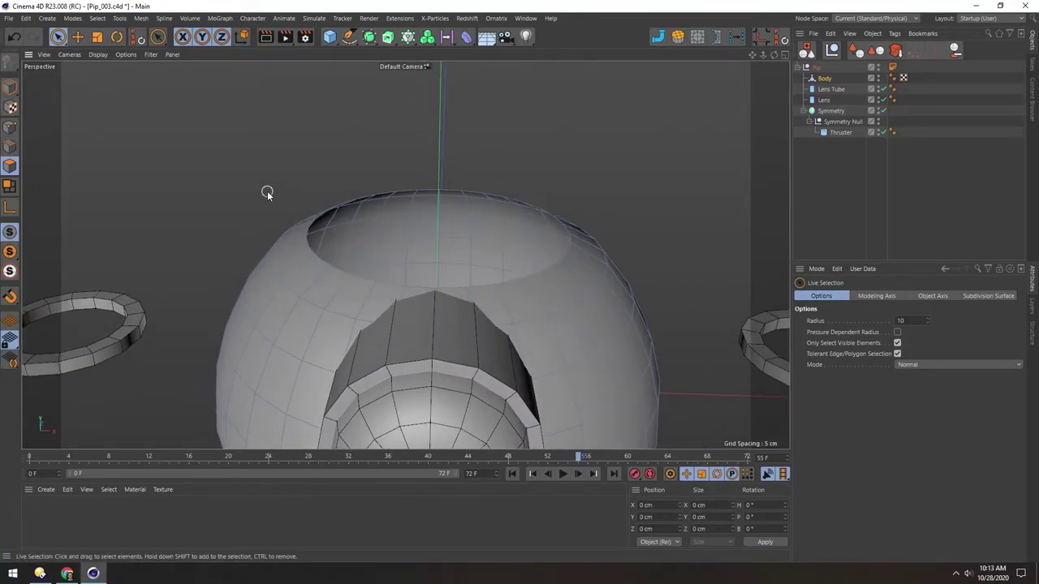
- Select the edge loop bordering the opening in the top of the body
{"action": "left_click", "coordinate": [10, 148]}
{"action": "key", "text": "e"}
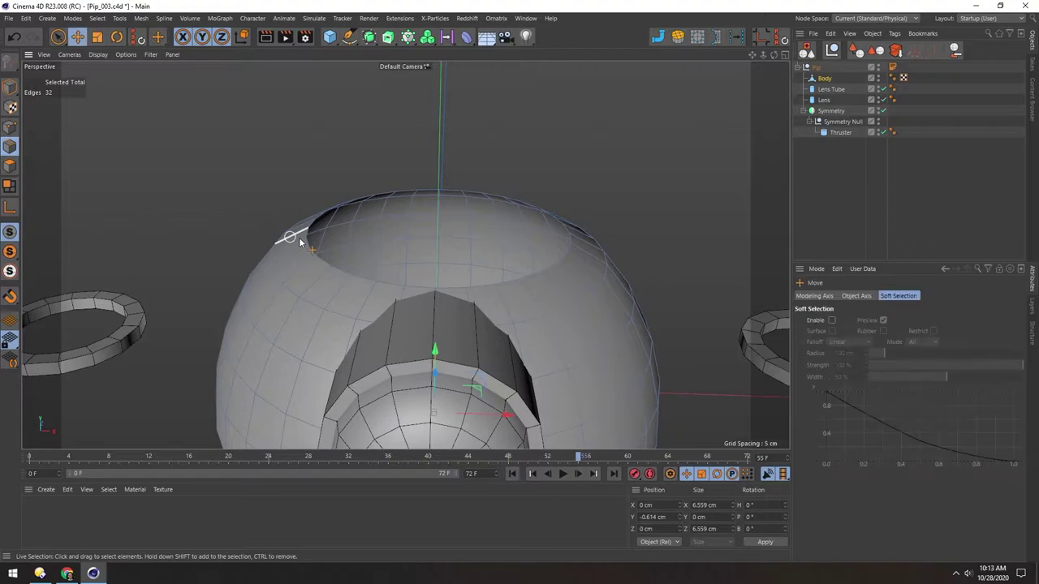
{"action": "left_click_drag", "start_coordinate": [289, 232], "coordinate": [294, 284], "text": "alt"}
{"action": "double_click", "coordinate": [312, 258]}
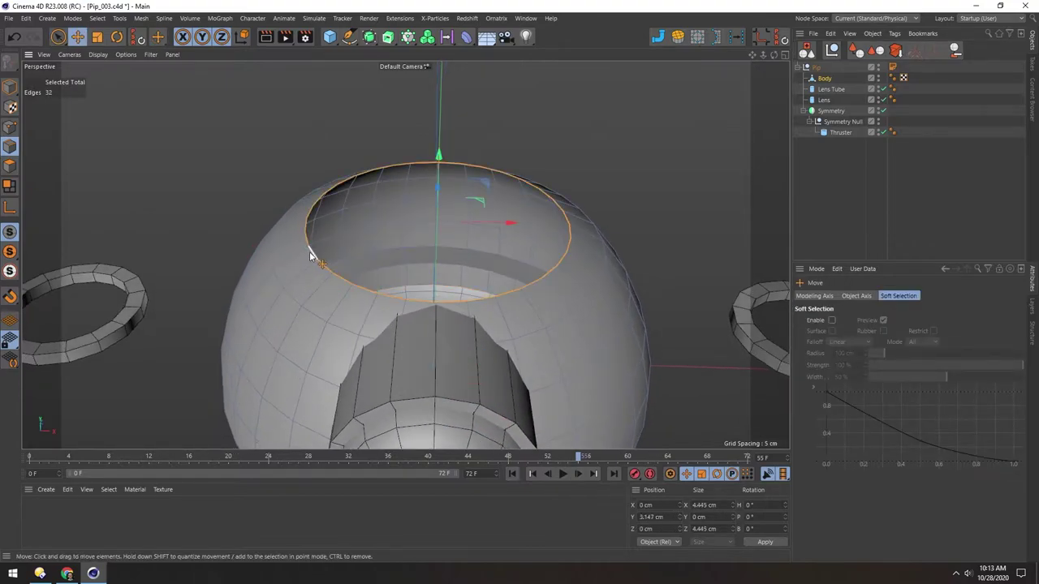
{"action": "left_click_drag", "start_coordinate": [295, 306], "coordinate": [298, 295], "text": "alt"}
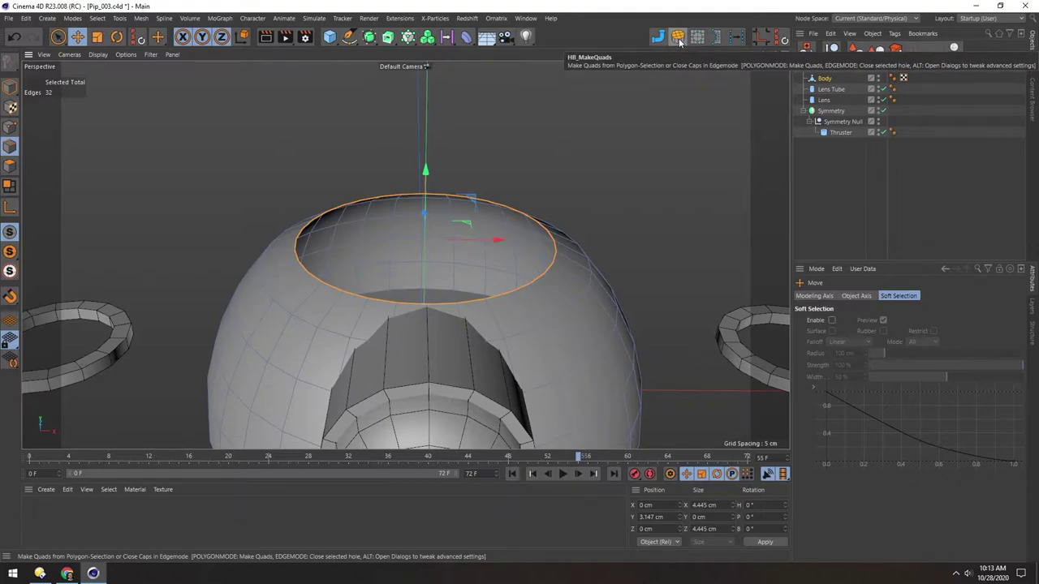
{"action": "left_click", "coordinate": [398, 18]}
{"action": "mouse_move", "coordinate": [464, 76]}
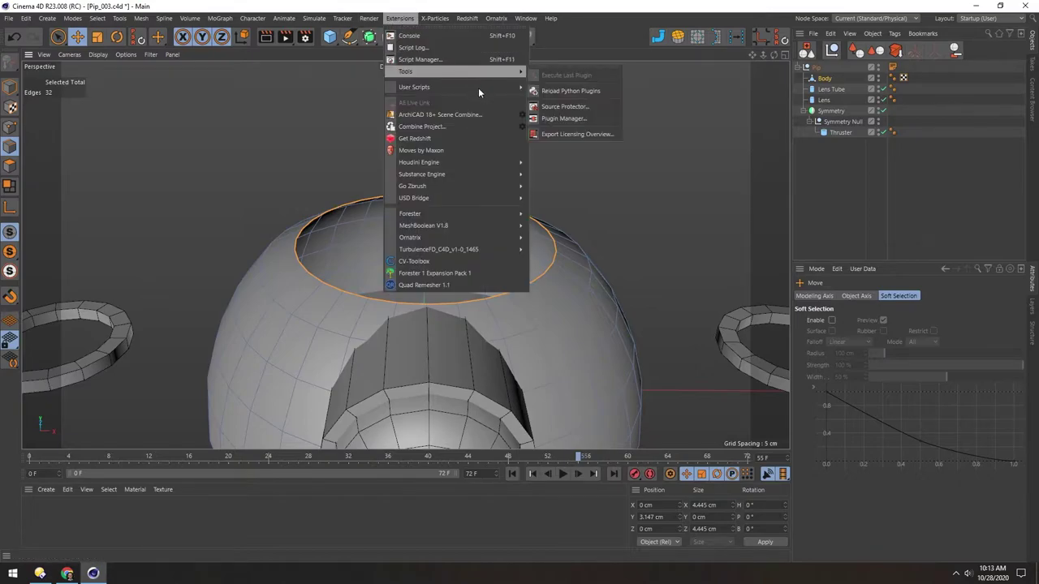
{"action": "mouse_move", "coordinate": [546, 122]}
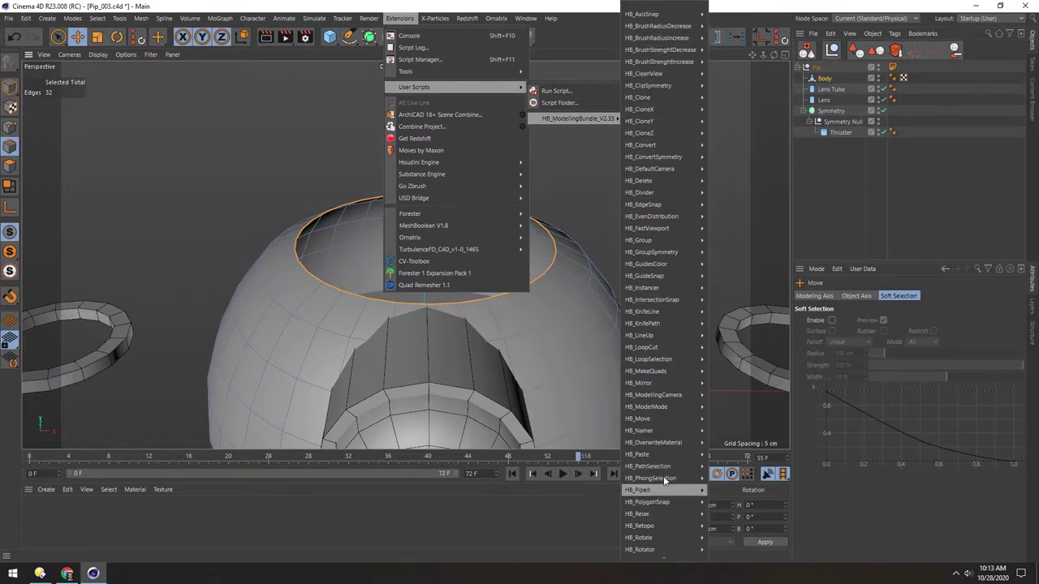
{"action": "left_click", "coordinate": [585, 36]}
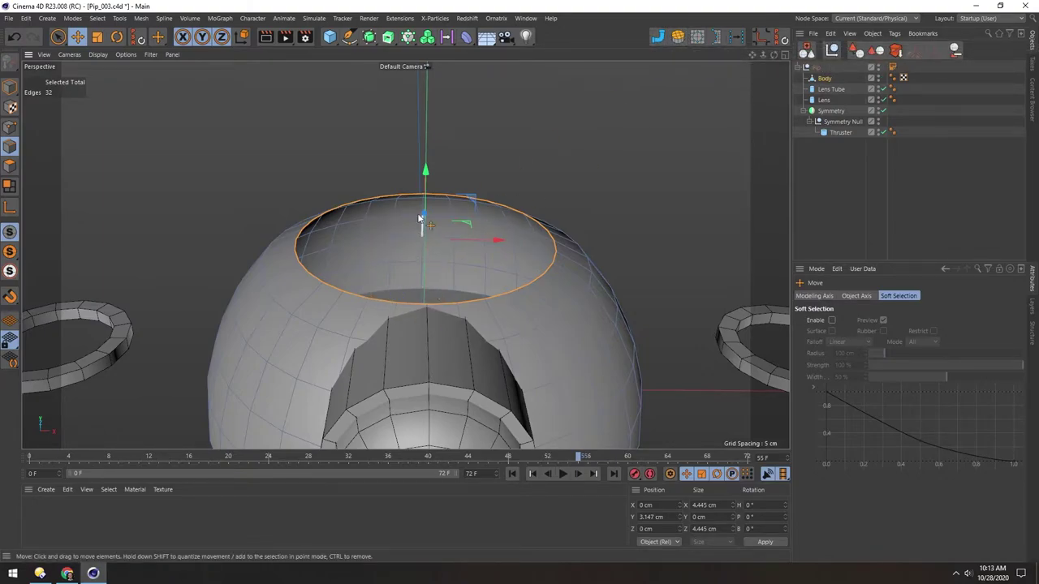
- Close the opening in the body's top with a quad grid using HB_MakeQuads and inspect the new cap
{"action": "left_click", "coordinate": [678, 37]}
{"action": "left_click_drag", "start_coordinate": [616, 111], "coordinate": [344, 254], "text": "alt"}
{"action": "scroll", "coordinate": [408, 292], "scroll_direction": "up", "scroll_amount": 3}
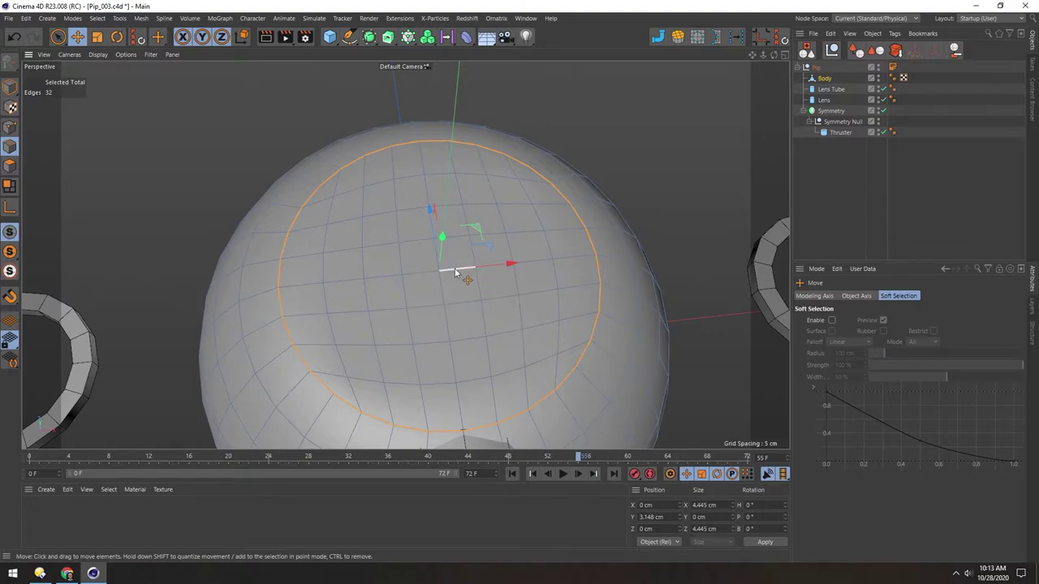
{"action": "left_click_drag", "start_coordinate": [438, 284], "coordinate": [395, 309], "text": "alt"}
{"action": "left_click_drag", "start_coordinate": [406, 255], "coordinate": [387, 285], "text": "alt"}
{"action": "middle_click_drag", "start_coordinate": [387, 285], "coordinate": [382, 251], "text": "alt"}
{"action": "right_click_drag", "start_coordinate": [360, 268], "coordinate": [382, 255], "text": "alt"}
{"action": "left_click_drag", "start_coordinate": [310, 301], "coordinate": [322, 296], "text": "alt"}
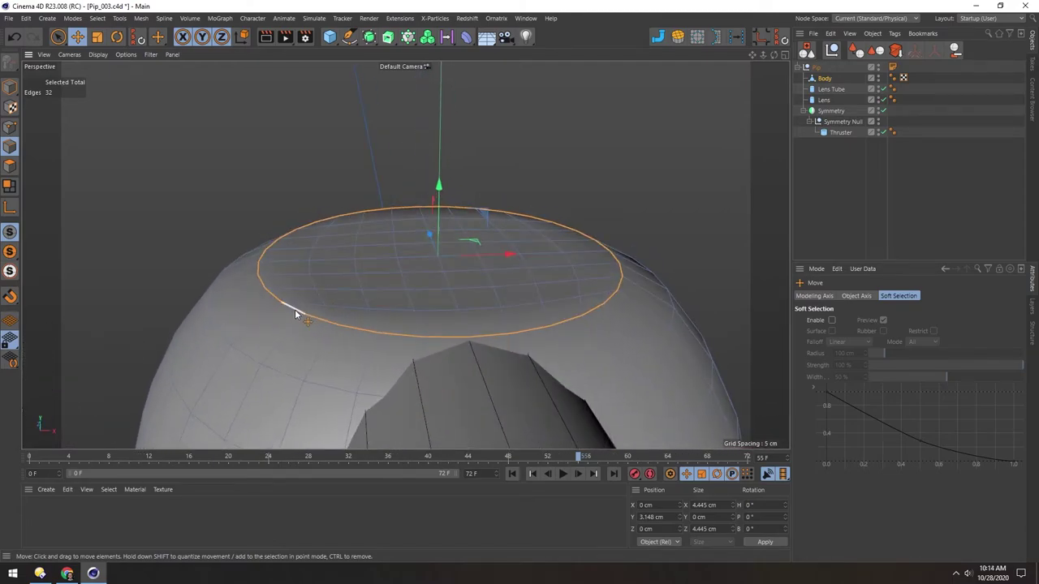
- Break the phong shading along the top cap's edge loop and display the model with Gouraud shading without wireframe lines
{"action": "right_click", "coordinate": [297, 315]}
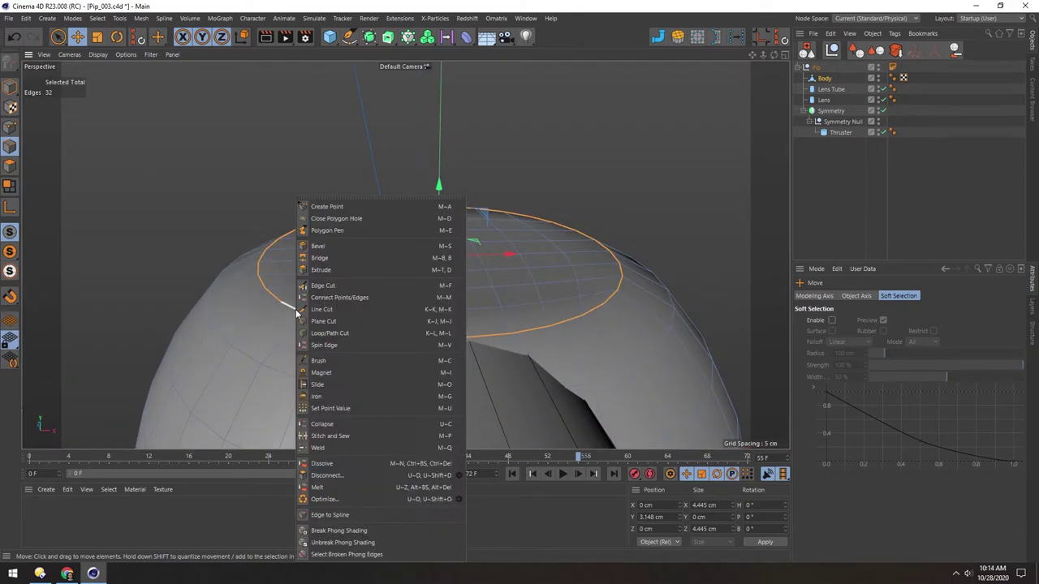
{"action": "left_click", "coordinate": [327, 532]}
{"action": "left_click", "coordinate": [9, 87]}
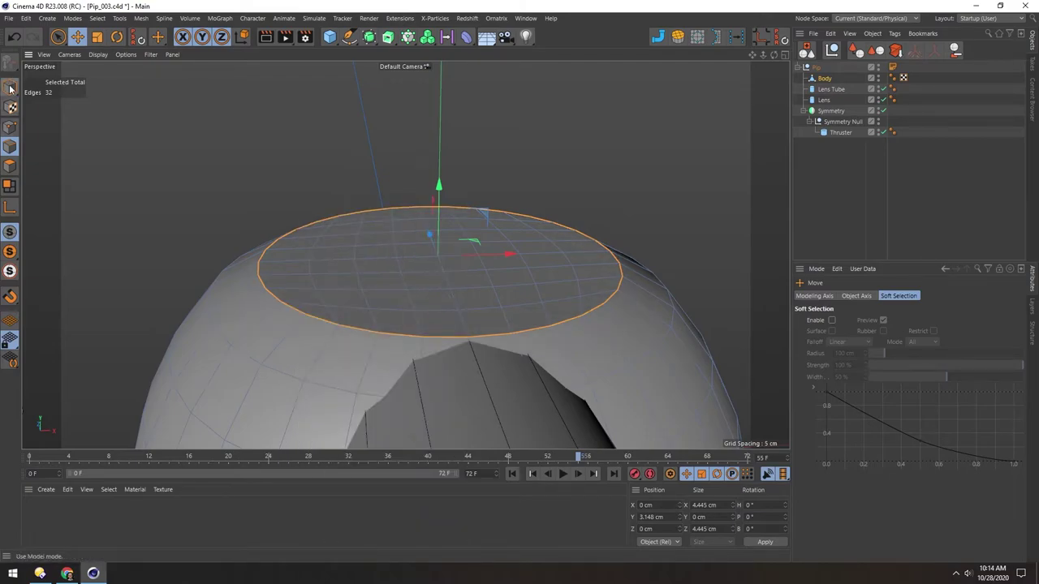
{"action": "left_click", "coordinate": [195, 152]}
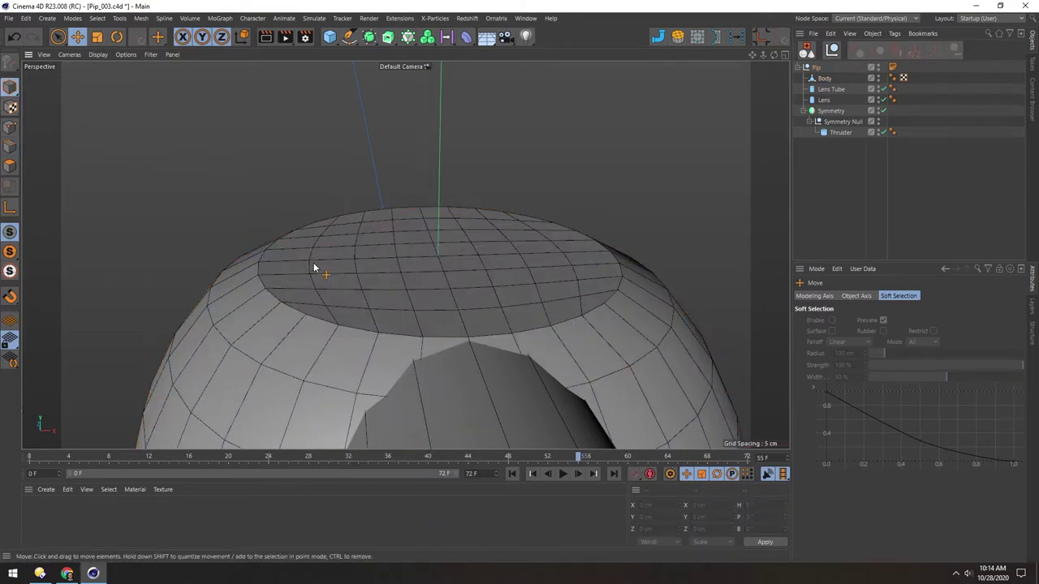
{"action": "key", "text": "n"}
{"action": "key", "text": "a"}
{"action": "scroll", "coordinate": [369, 292], "scroll_direction": "down", "scroll_amount": 6}
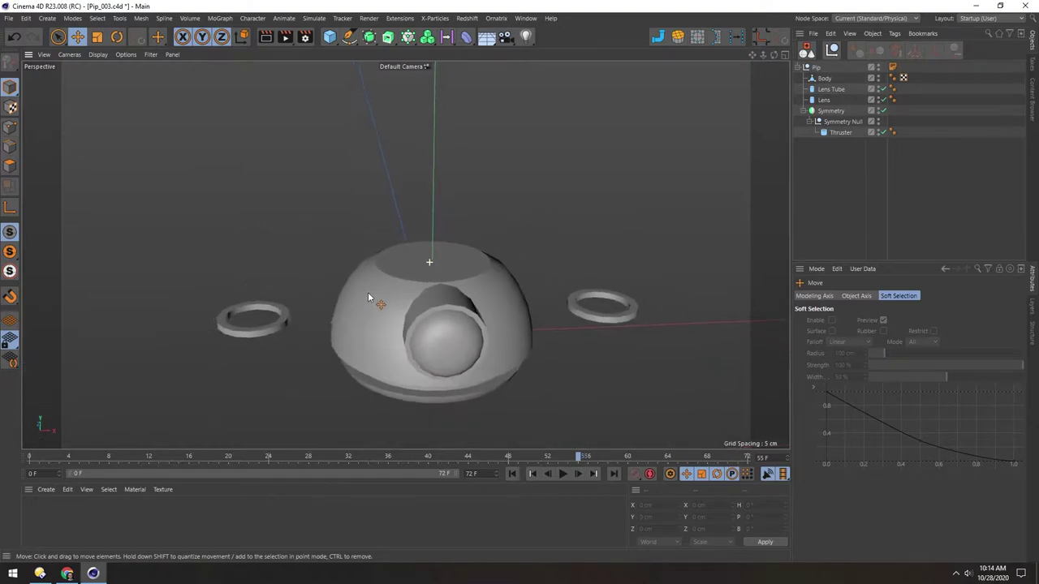
- Inset the selected polygons of the body's flat top cap to about 4.27 cm across
{"action": "left_click_drag", "start_coordinate": [398, 254], "coordinate": [408, 280], "text": "alt"}
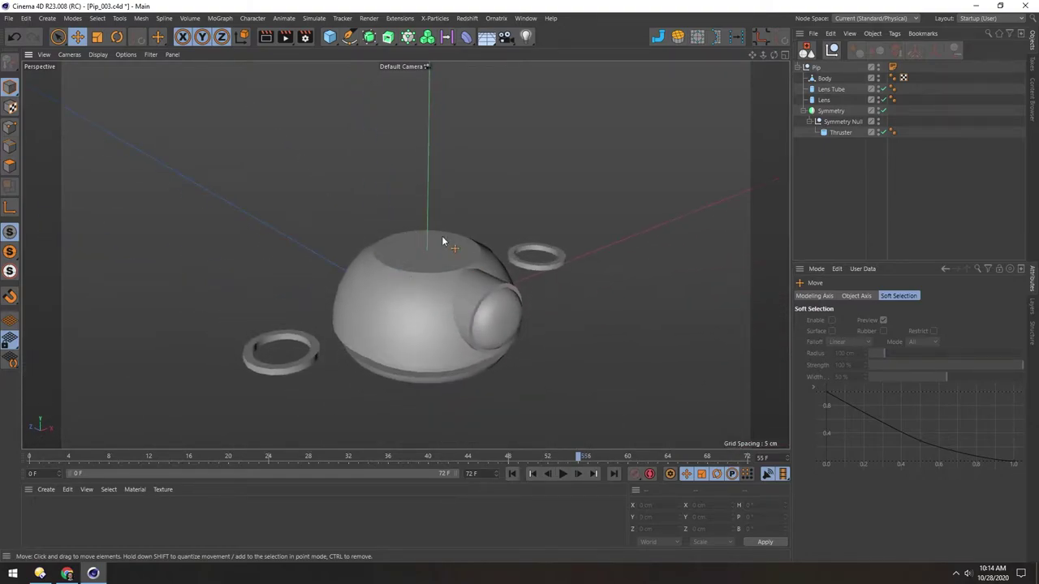
{"action": "scroll", "coordinate": [442, 241], "scroll_direction": "up", "scroll_amount": 4}
{"action": "left_click_drag", "start_coordinate": [333, 290], "coordinate": [423, 257], "text": "alt"}
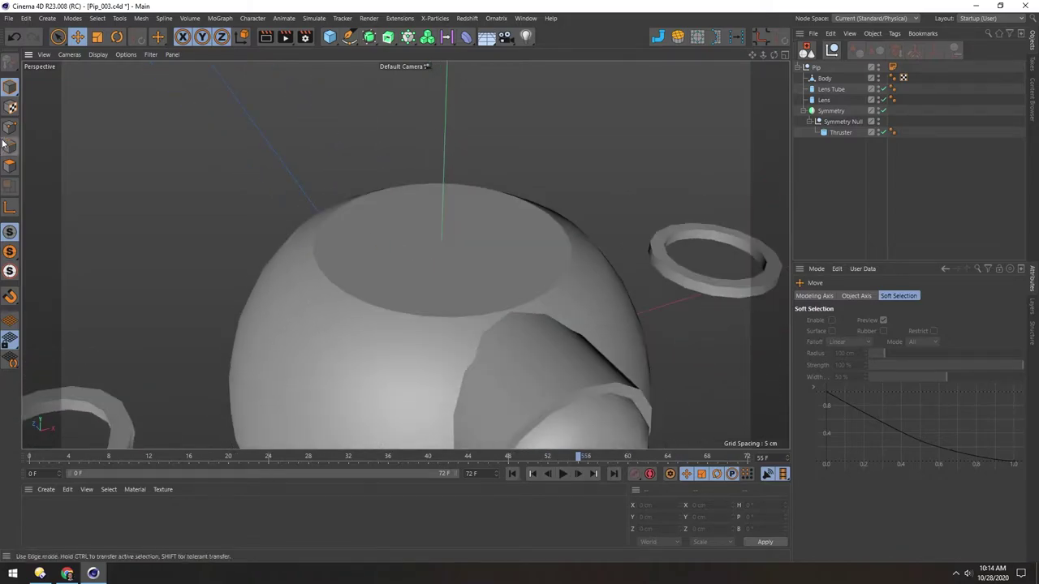
{"action": "left_click", "coordinate": [11, 167]}
{"action": "left_click", "coordinate": [11, 169]}
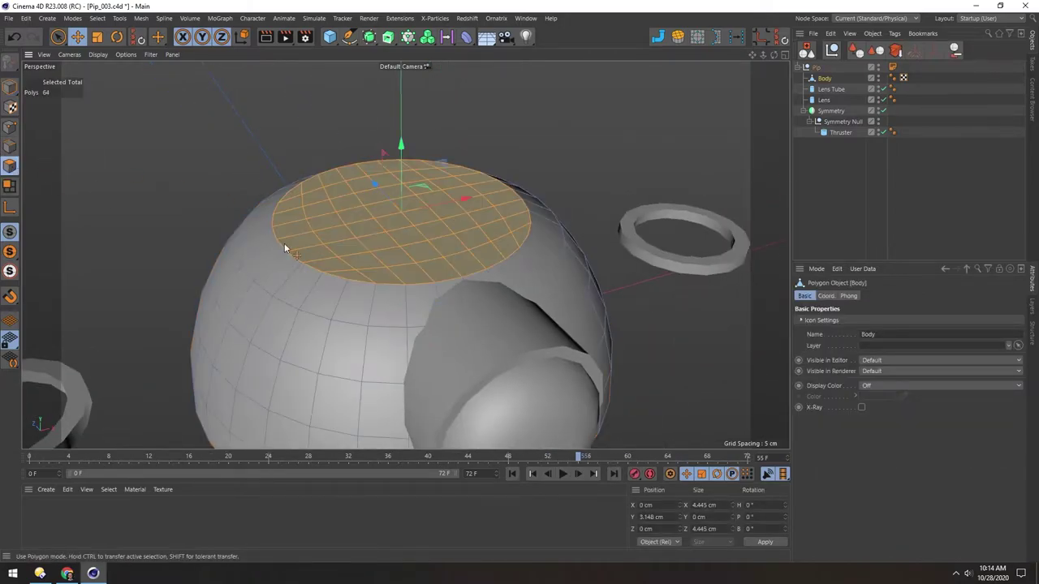
{"action": "scroll", "coordinate": [419, 236], "scroll_direction": "up", "scroll_amount": 3}
{"action": "left_click_drag", "start_coordinate": [357, 226], "coordinate": [389, 233], "text": "alt"}
{"action": "scroll", "coordinate": [389, 232], "scroll_direction": "up", "scroll_amount": 2}
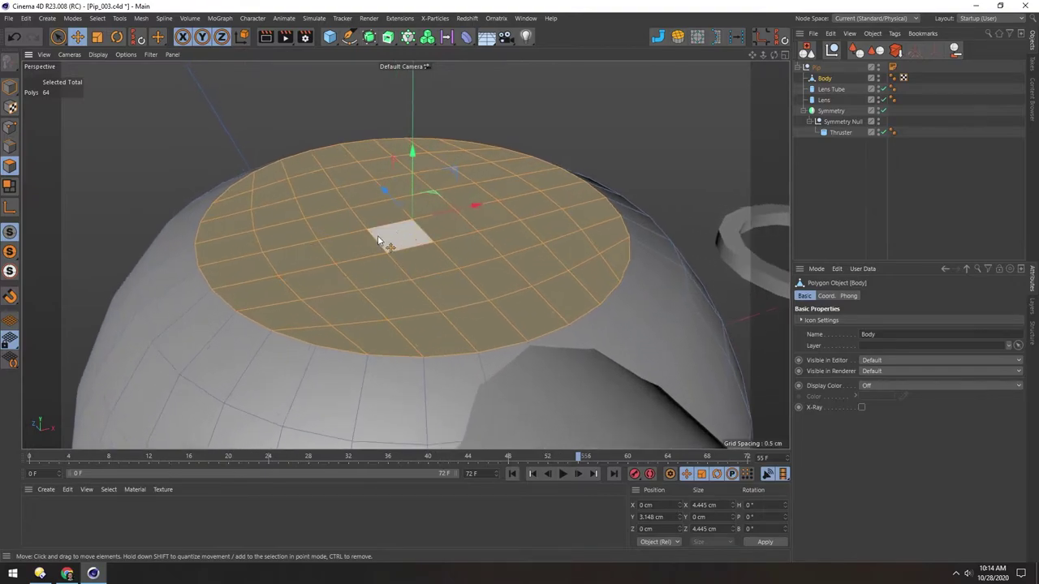
{"action": "key", "text": "t"}
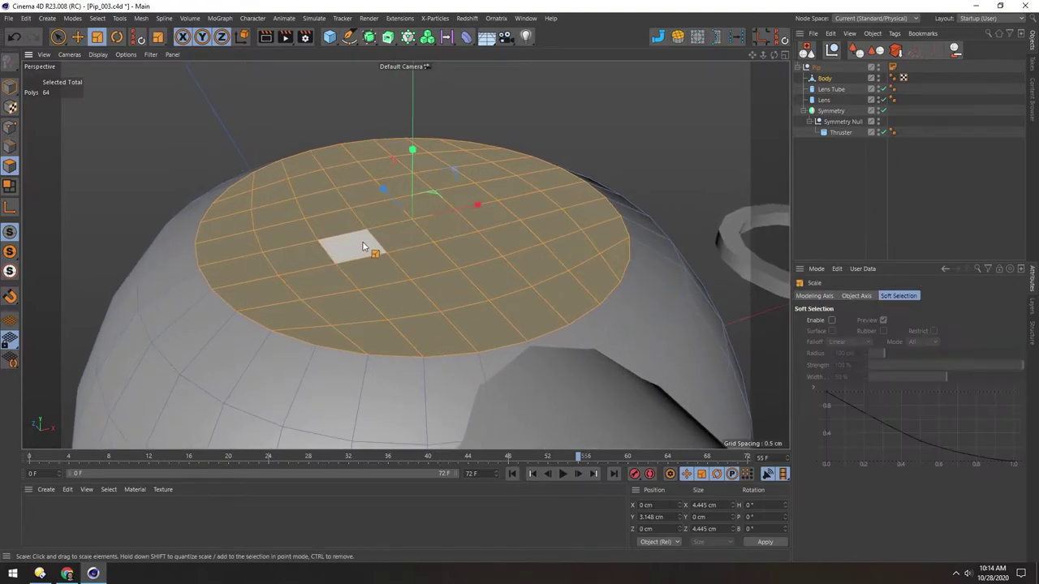
{"action": "left_click_drag", "start_coordinate": [496, 242], "coordinate": [479, 242]}
- Extrude the top cap polygons down to about Y 3.09 cm and inset them to about 4.17 cm across
{"action": "key", "text": "e"}
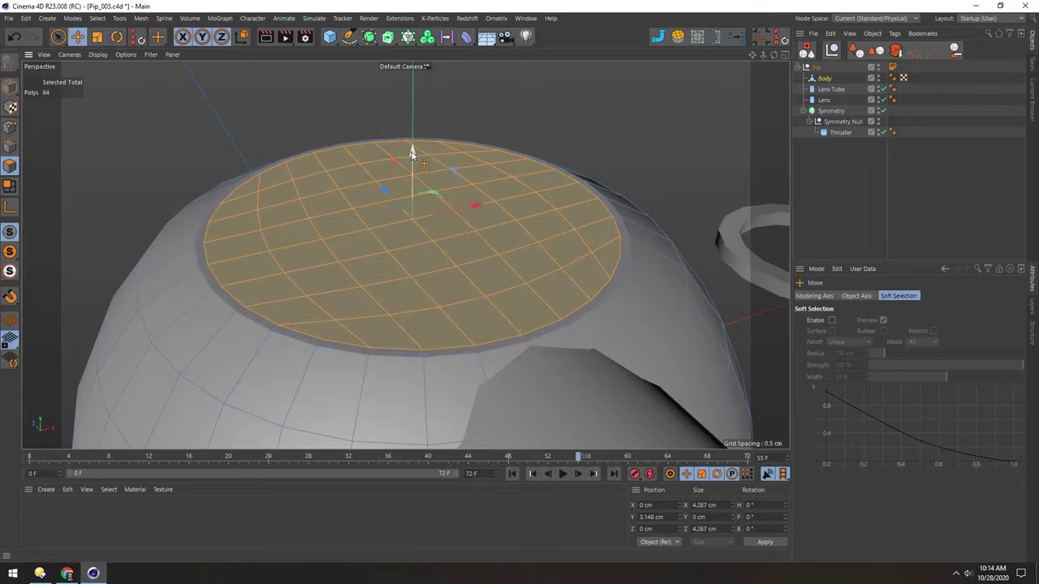
{"action": "left_click_drag", "start_coordinate": [412, 154], "coordinate": [412, 163]}
{"action": "key", "text": "t"}
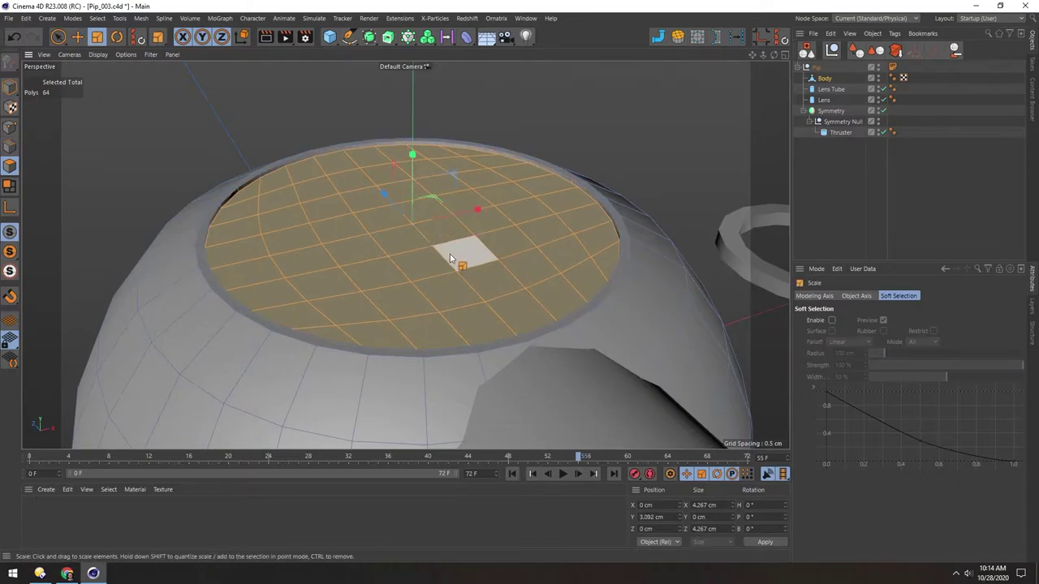
{"action": "left_click_drag", "start_coordinate": [527, 242], "coordinate": [513, 240]}
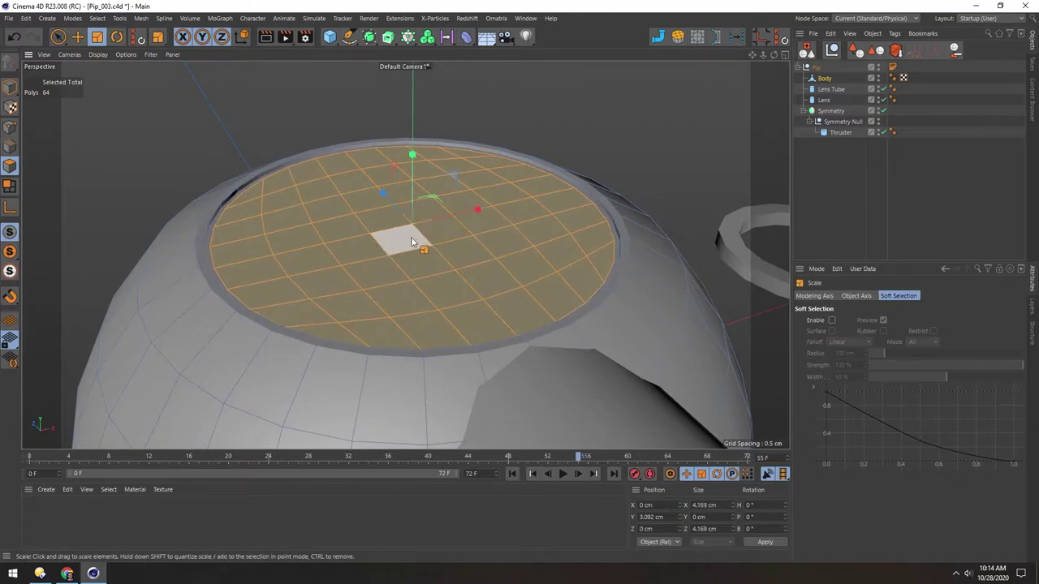
- Extrude the inner cap polygons upward into a raised disc inside the groove, and return to working on whole objects
{"action": "key", "text": "e"}
{"action": "left_click_drag", "start_coordinate": [412, 156], "coordinate": [413, 145]}
{"action": "left_click", "coordinate": [11, 88]}
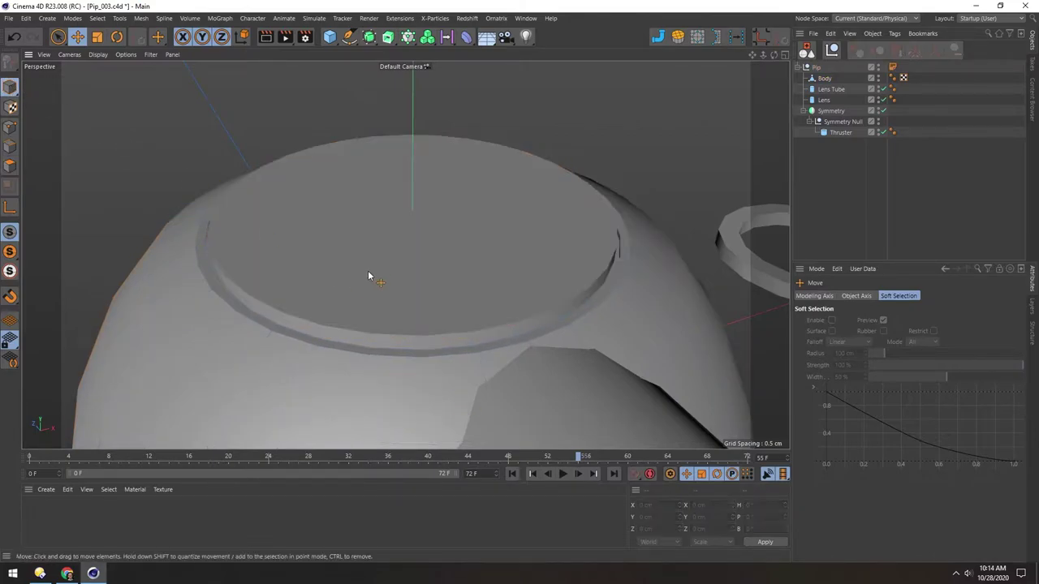
{"action": "scroll", "coordinate": [365, 279], "scroll_direction": "down", "scroll_amount": 6}
{"action": "left_click_drag", "start_coordinate": [382, 250], "coordinate": [413, 236], "text": "alt"}
{"action": "left_click", "coordinate": [412, 235]}
- Make the Lens a child of the Lens Tube and nudge the tube slightly down to about Y 1.57 cm
{"action": "left_click", "coordinate": [813, 100]}
{"action": "left_click_drag", "start_coordinate": [813, 100], "coordinate": [828, 91]}
{"action": "left_click", "coordinate": [828, 89]}
{"action": "left_click_drag", "start_coordinate": [432, 201], "coordinate": [432, 207]}
{"action": "left_click_drag", "start_coordinate": [432, 207], "coordinate": [374, 168], "text": "alt"}
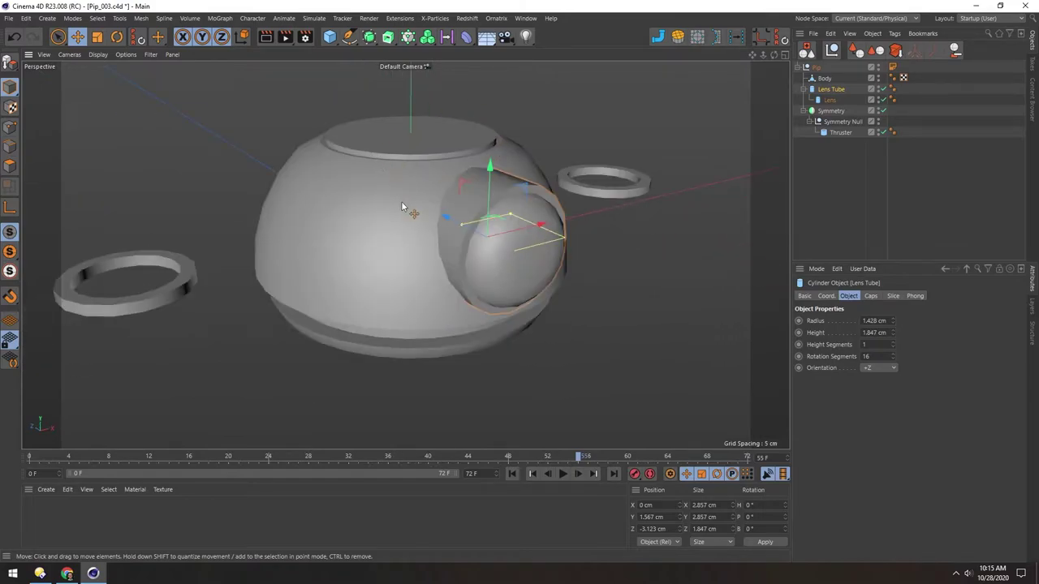
- Review the feature list in Pip's annotation tag and examine the body's underside in the front view
{"action": "left_click", "coordinate": [893, 68]}
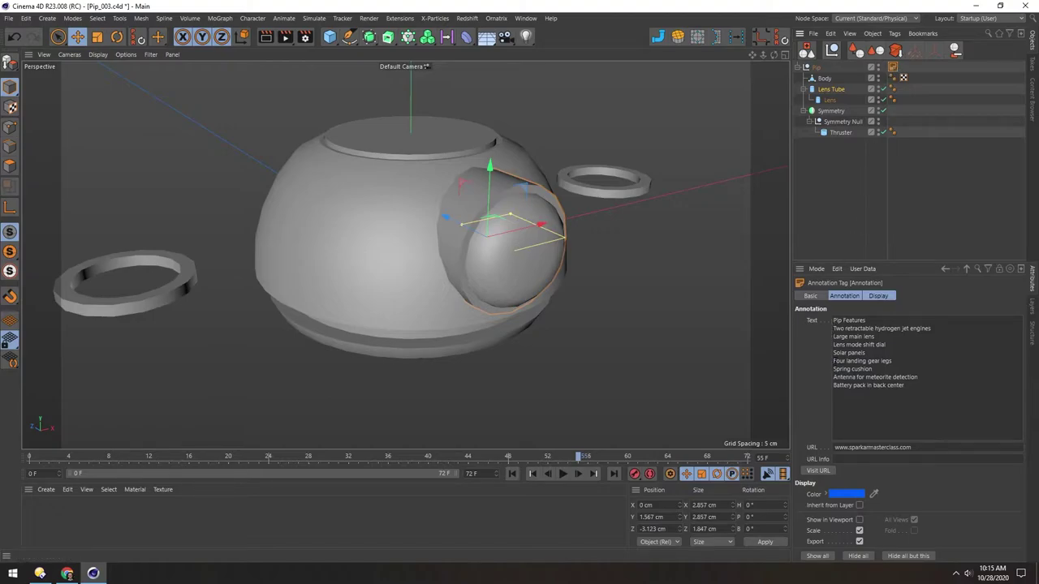
{"action": "mouse_move", "coordinate": [833, 361]}
{"action": "left_mouse_down"}
{"action": "mouse_move", "coordinate": [893, 361]}
{"action": "mouse_move", "coordinate": [868, 361]}
{"action": "left_mouse_up"}
{"action": "left_click", "coordinate": [841, 182]}
{"action": "left_click_drag", "start_coordinate": [421, 246], "coordinate": [460, 242], "text": "alt"}
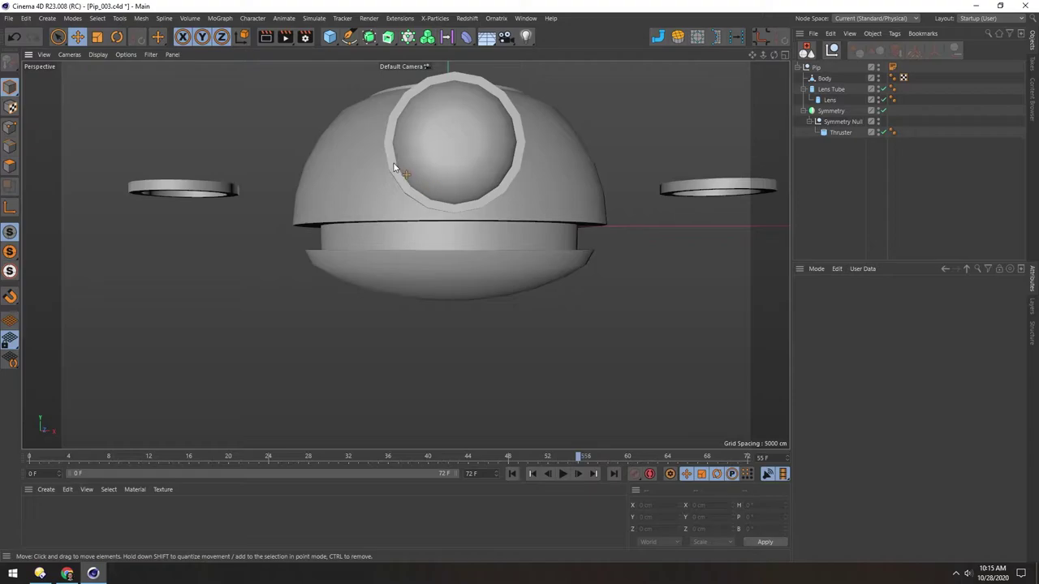
{"action": "middle_click", "coordinate": [348, 166]}
{"action": "middle_click", "coordinate": [530, 362]}
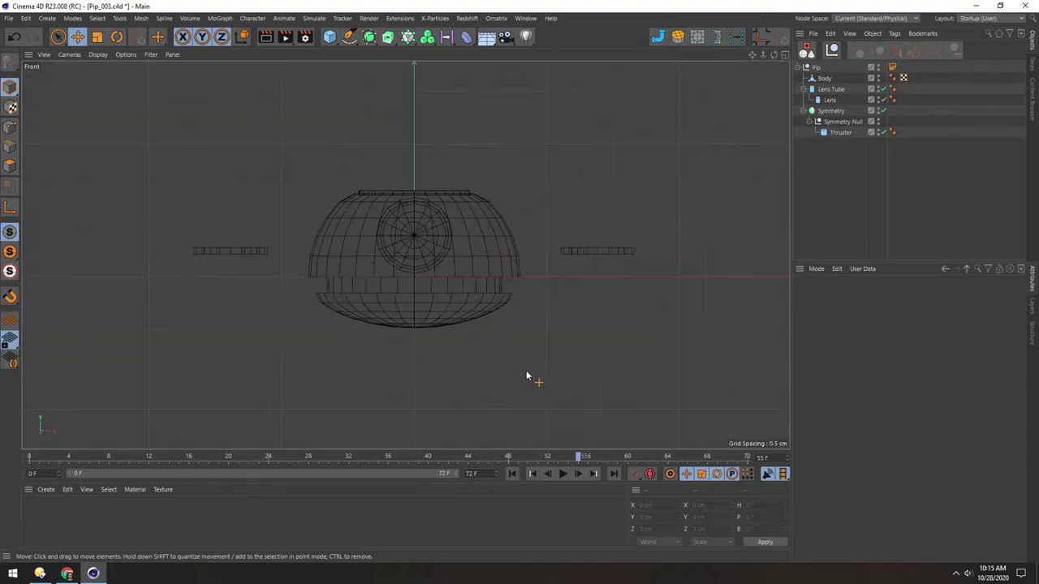
{"action": "middle_click_drag", "start_coordinate": [402, 294], "coordinate": [398, 246], "text": "alt"}
{"action": "scroll", "coordinate": [398, 246], "scroll_direction": "up", "scroll_amount": 1}
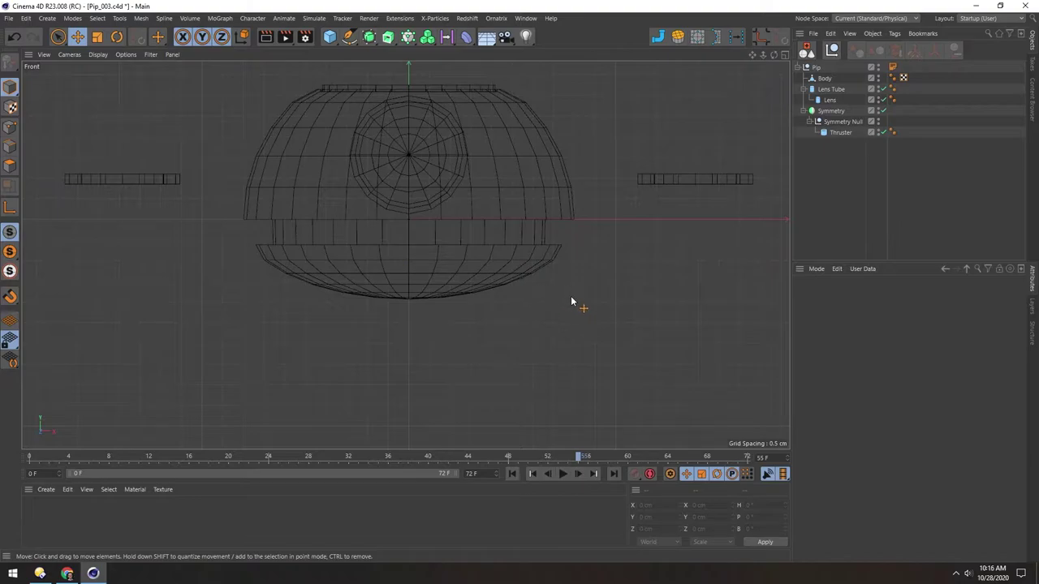
- Add a cylinder and scale it uniformly to about 0.75 cm wide and 1.5 cm high
{"action": "left_click", "coordinate": [330, 36]}
{"action": "left_click", "coordinate": [527, 54]}
{"action": "key", "text": "t"}
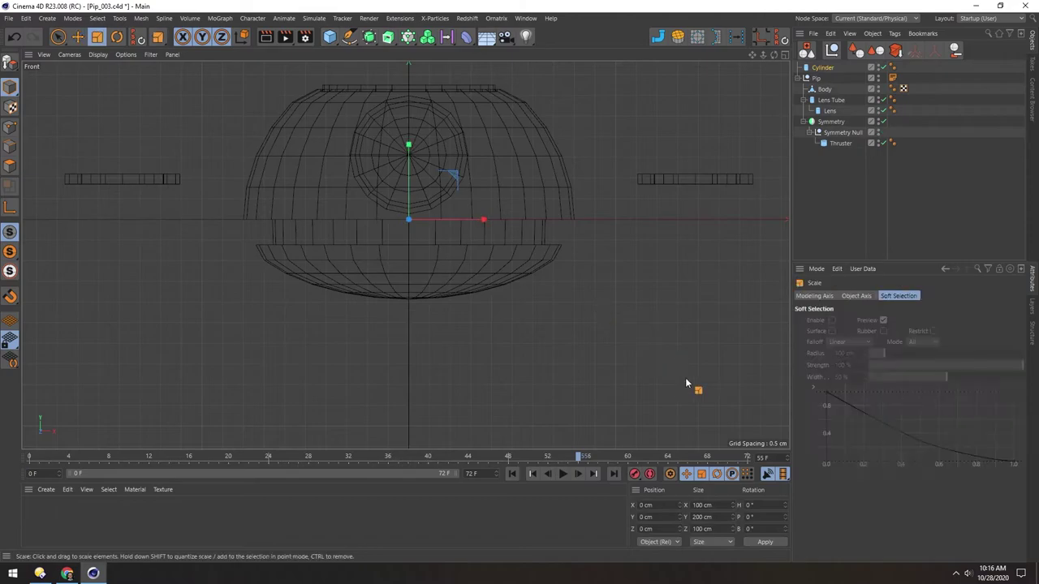
{"action": "left_click_drag", "start_coordinate": [211, 394], "coordinate": [279, 346]}
- Move the cylinder below the body's underside to about X 2.73, Y -2.51 cm and tilt it about -41° in B
{"action": "key", "text": "e"}
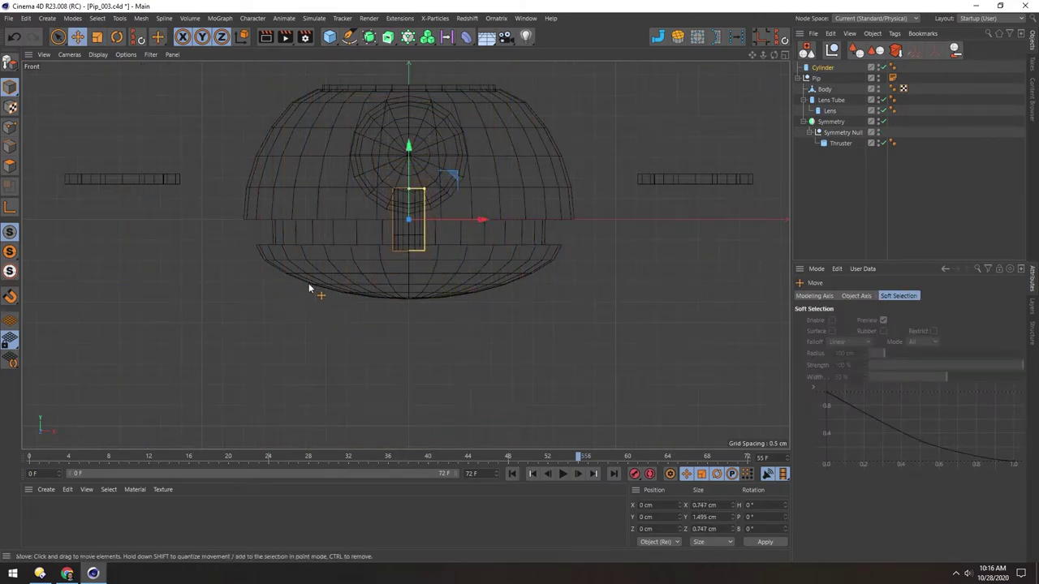
{"action": "left_click_drag", "start_coordinate": [378, 232], "coordinate": [492, 337]}
{"action": "key", "text": "r"}
{"action": "left_click_drag", "start_coordinate": [419, 321], "coordinate": [440, 387]}
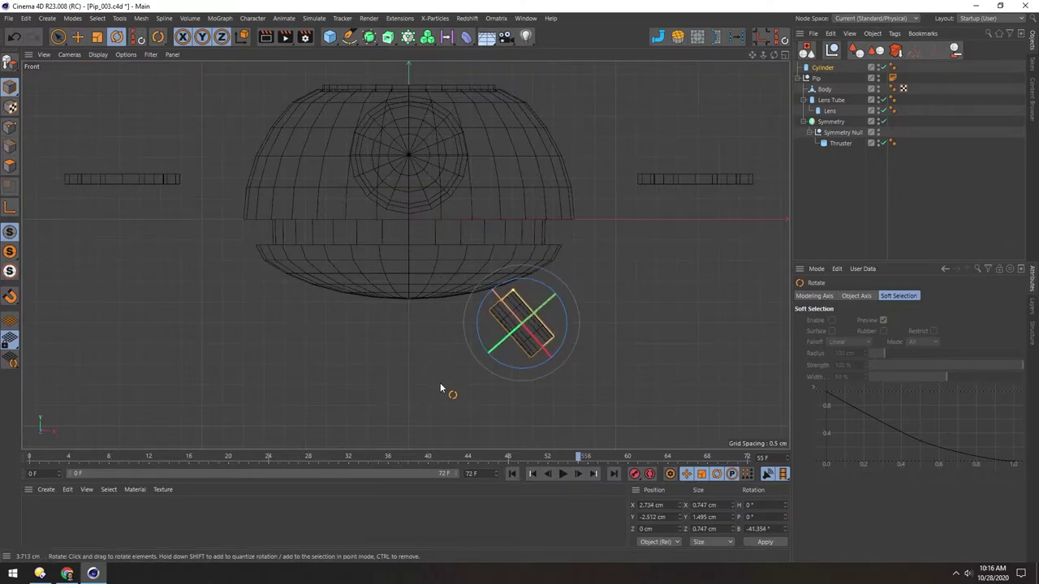
- Place the cylinder inside the Symmetry Null, with 1 height segment and a radius of about 0.19 cm
{"action": "left_click", "coordinate": [806, 70]}
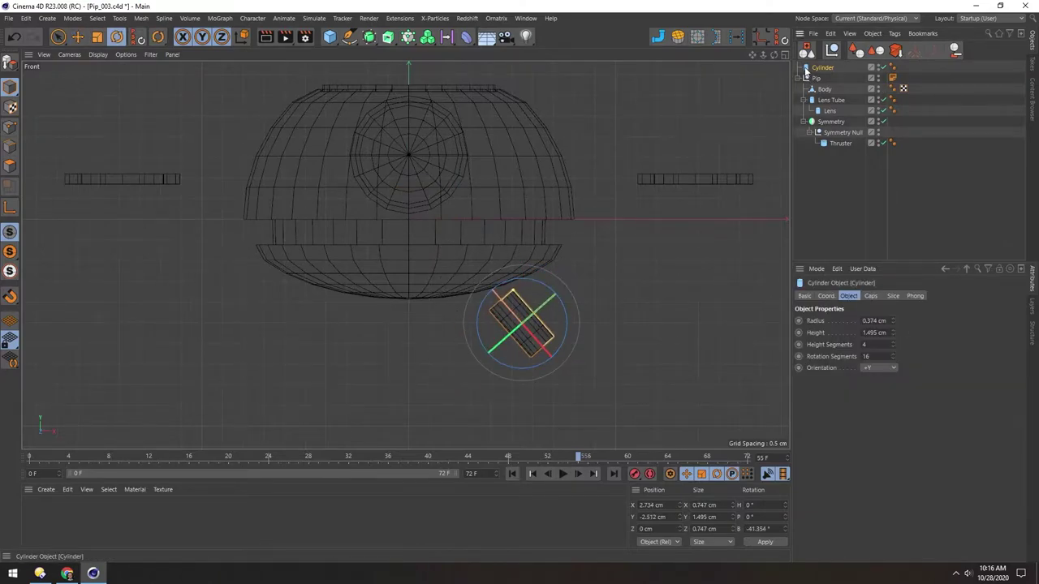
{"action": "left_click_drag", "start_coordinate": [805, 70], "coordinate": [833, 137]}
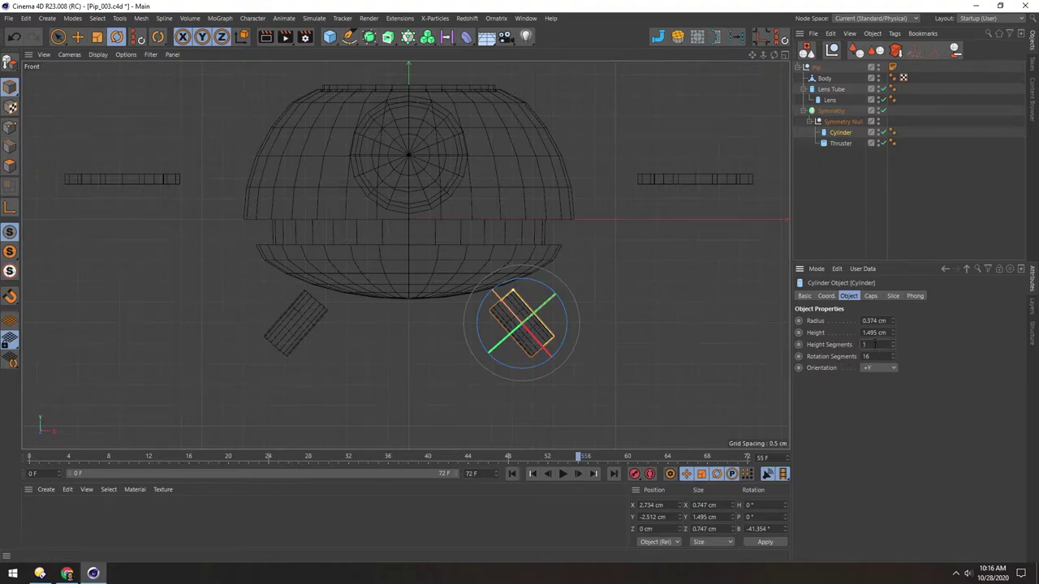
{"action": "scroll", "coordinate": [526, 354], "scroll_direction": "up", "scroll_amount": 3}
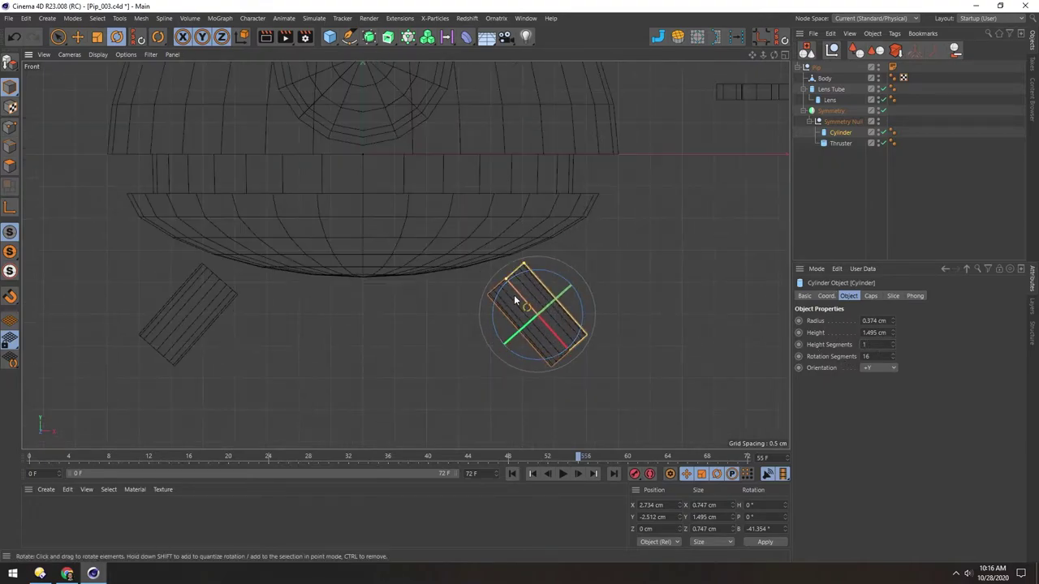
{"action": "left_click_drag", "start_coordinate": [524, 268], "coordinate": [515, 274]}
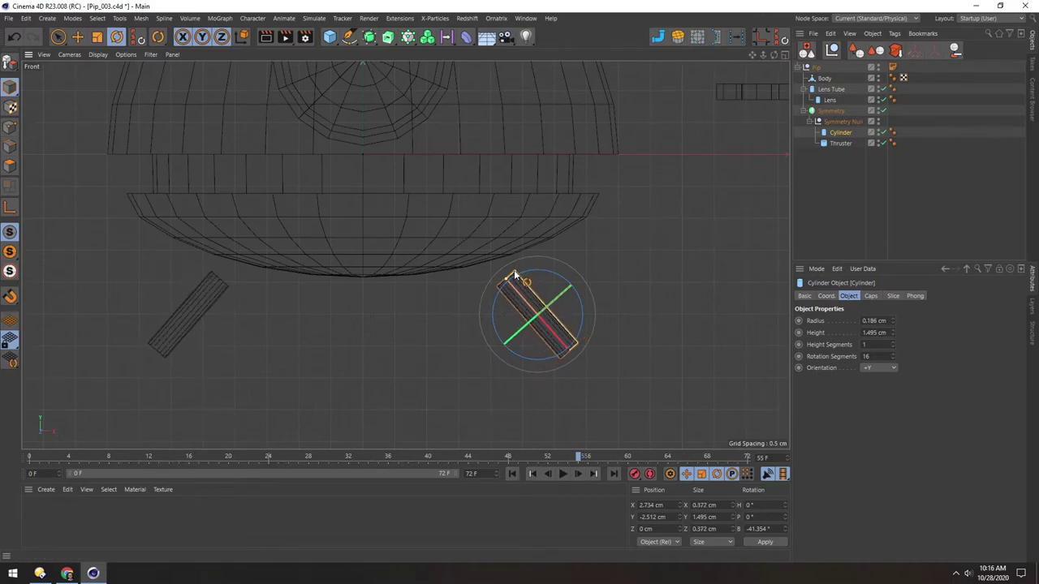
- Thin the leg cylinder to about 0.15 cm radius, move it to about X 3.38, Y -2.04 cm, and tilt it about -50°
{"action": "scroll", "coordinate": [454, 263], "scroll_direction": "down", "scroll_amount": 2}
{"action": "key", "text": "e"}
{"action": "left_click_drag", "start_coordinate": [456, 323], "coordinate": [487, 304]}
{"action": "key", "text": "r"}
{"action": "left_click_drag", "start_coordinate": [479, 308], "coordinate": [437, 288]}
{"action": "key", "text": "e"}
{"action": "middle_click_drag", "start_coordinate": [413, 297], "coordinate": [406, 255], "text": "alt"}
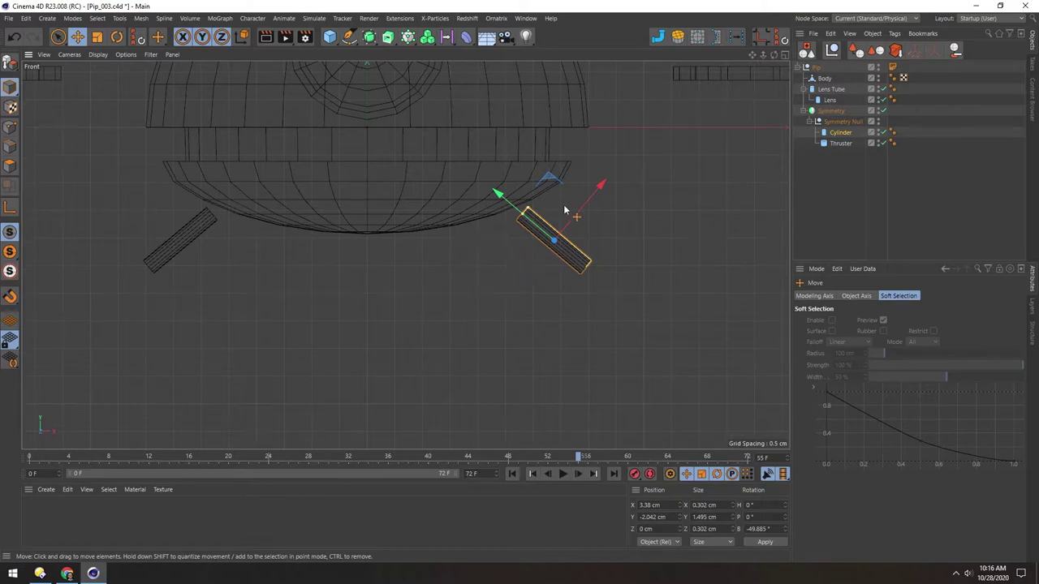
- Duplicate the leg cylinder outward along its own axis and make the copy a child of the original
{"action": "left_click_drag", "start_coordinate": [497, 193], "coordinate": [524, 216]}
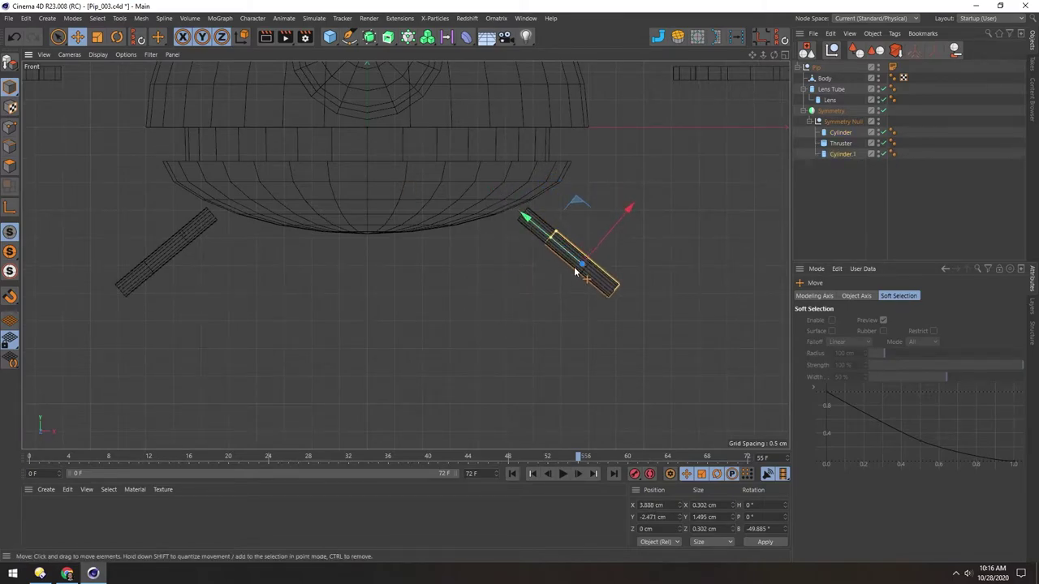
{"action": "scroll", "coordinate": [568, 255], "scroll_direction": "up", "scroll_amount": 1}
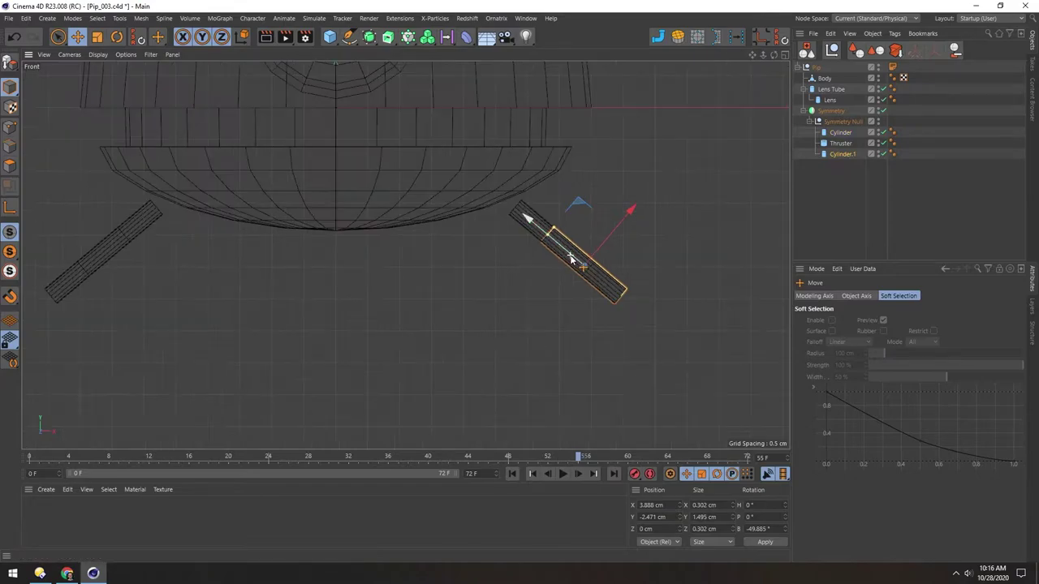
{"action": "left_click_drag", "start_coordinate": [828, 155], "coordinate": [839, 134]}
{"action": "left_click", "coordinate": [823, 135]}
{"action": "mouse_move", "coordinate": [459, 272]}
{"action": "left_mouse_down"}
{"action": "mouse_move", "coordinate": [503, 273]}
{"action": "mouse_move", "coordinate": [480, 265]}
{"action": "mouse_move", "coordinate": [467, 287]}
{"action": "left_mouse_up"}
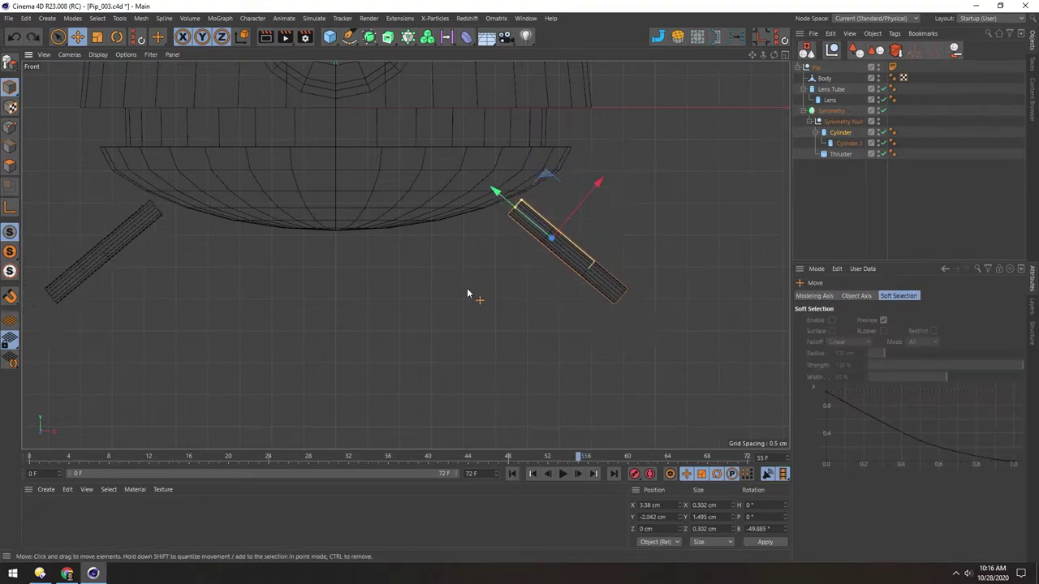
- Set the child cylinder's orientation to +Z and enlarge its radius to about 0.18 cm as a leg joint
{"action": "left_click", "coordinate": [832, 143]}
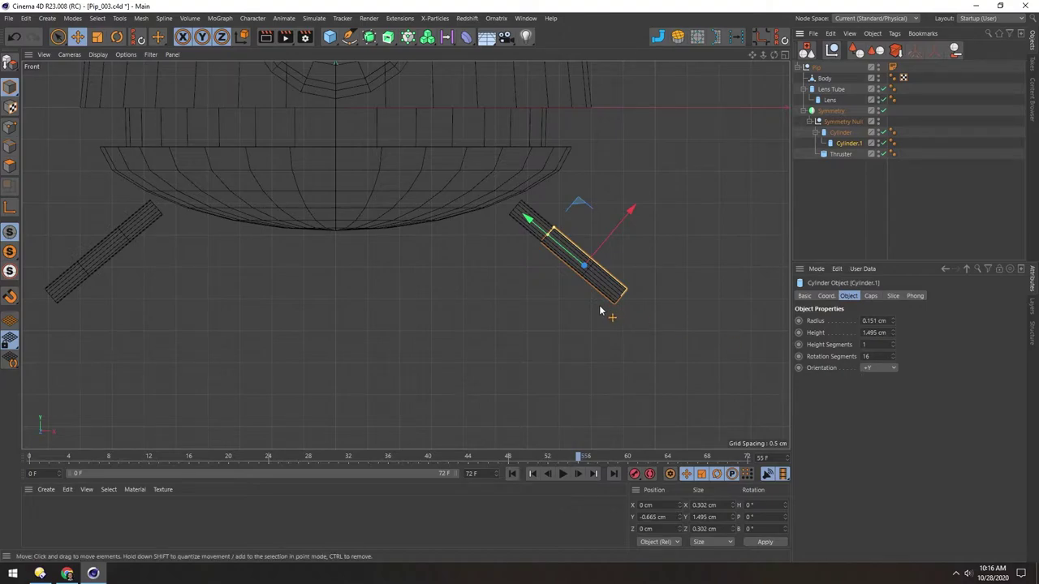
{"action": "left_click", "coordinate": [871, 367]}
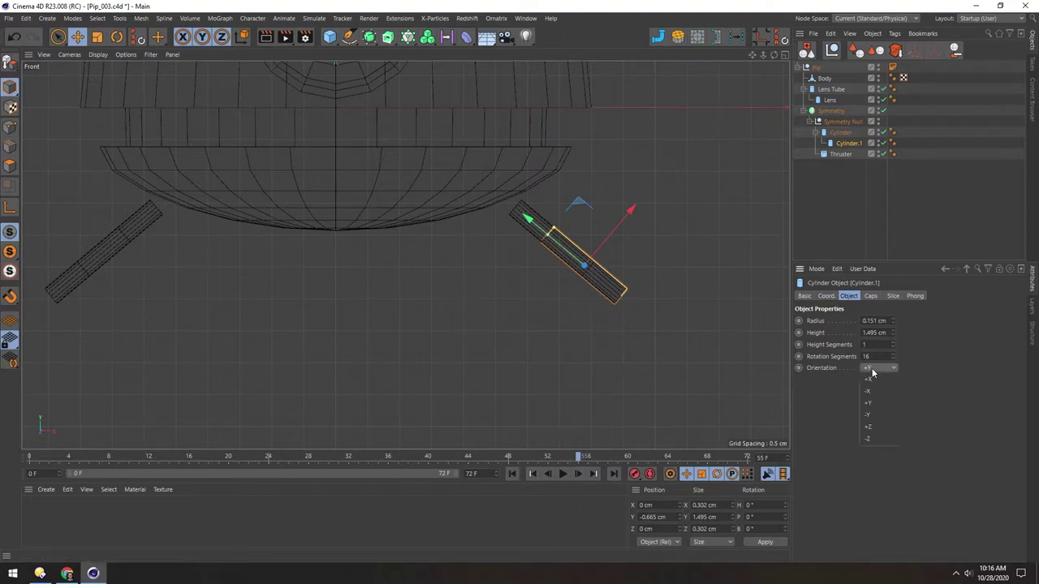
{"action": "left_click", "coordinate": [869, 428]}
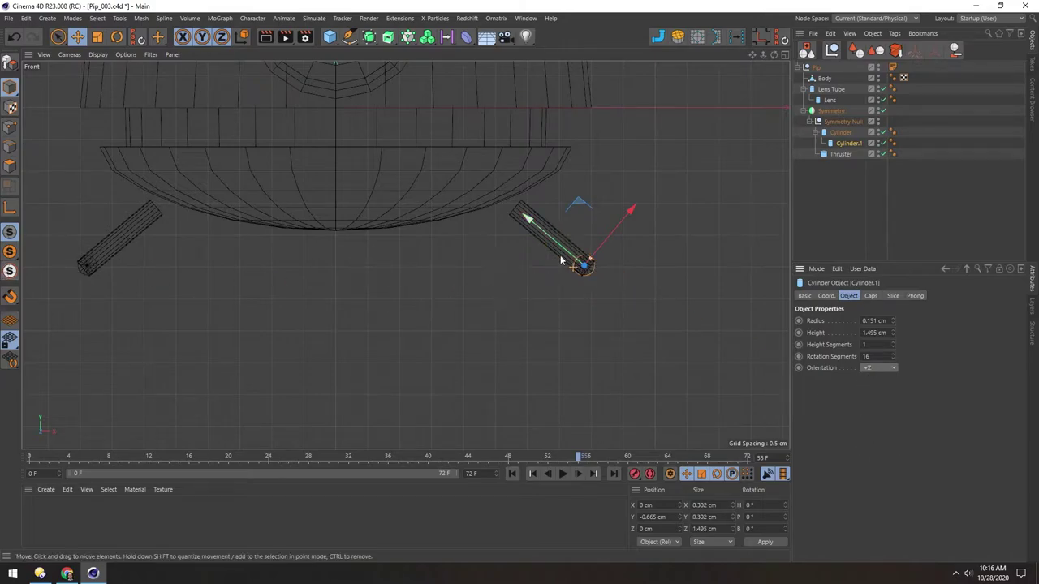
{"action": "scroll", "coordinate": [586, 269], "scroll_direction": "up", "scroll_amount": 5}
{"action": "left_click_drag", "start_coordinate": [599, 253], "coordinate": [606, 257]}
- Shorten the joint cylinder's height to about 0.35 cm in the right view
{"action": "middle_click", "coordinate": [482, 288]}
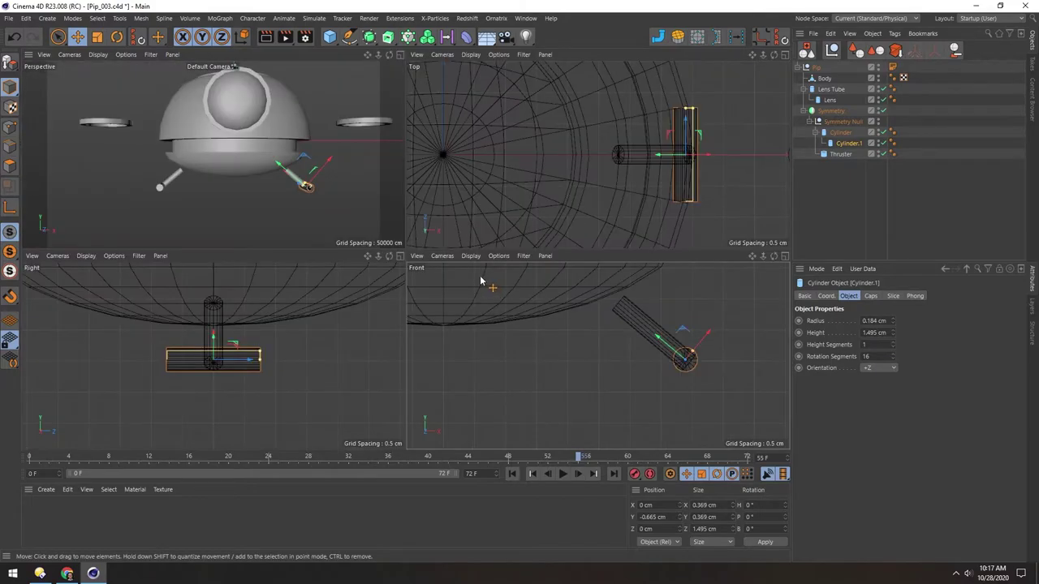
{"action": "middle_click", "coordinate": [204, 375]}
{"action": "scroll", "coordinate": [625, 284], "scroll_direction": "up", "scroll_amount": 5}
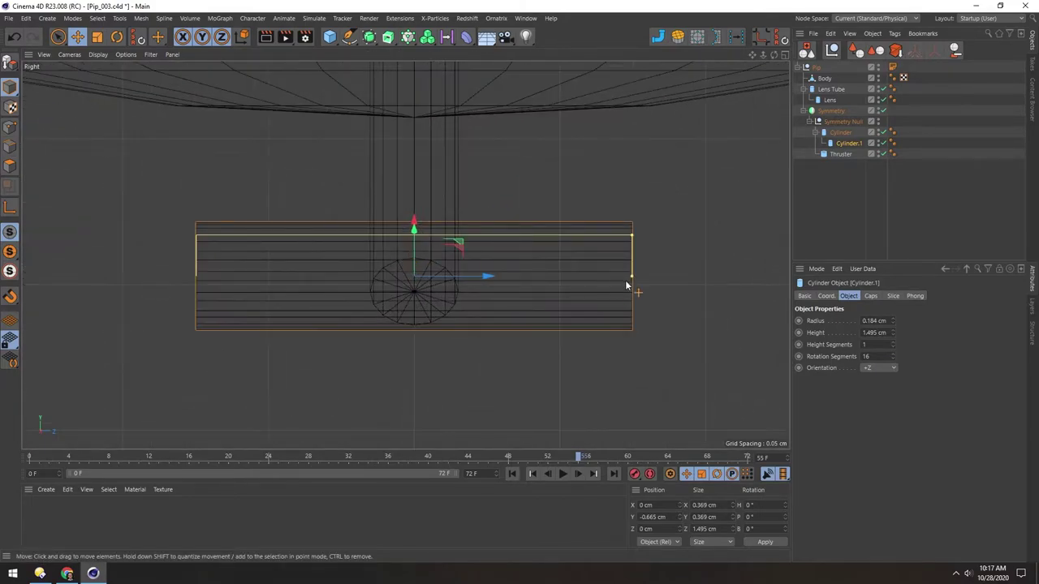
{"action": "left_click_drag", "start_coordinate": [631, 281], "coordinate": [466, 270]}
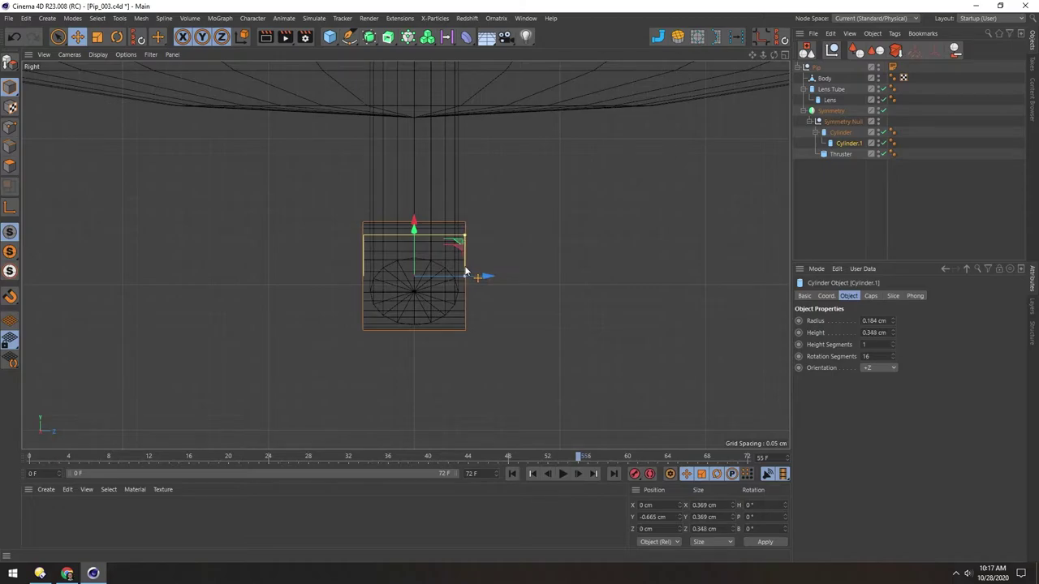
{"action": "middle_click", "coordinate": [410, 350]}
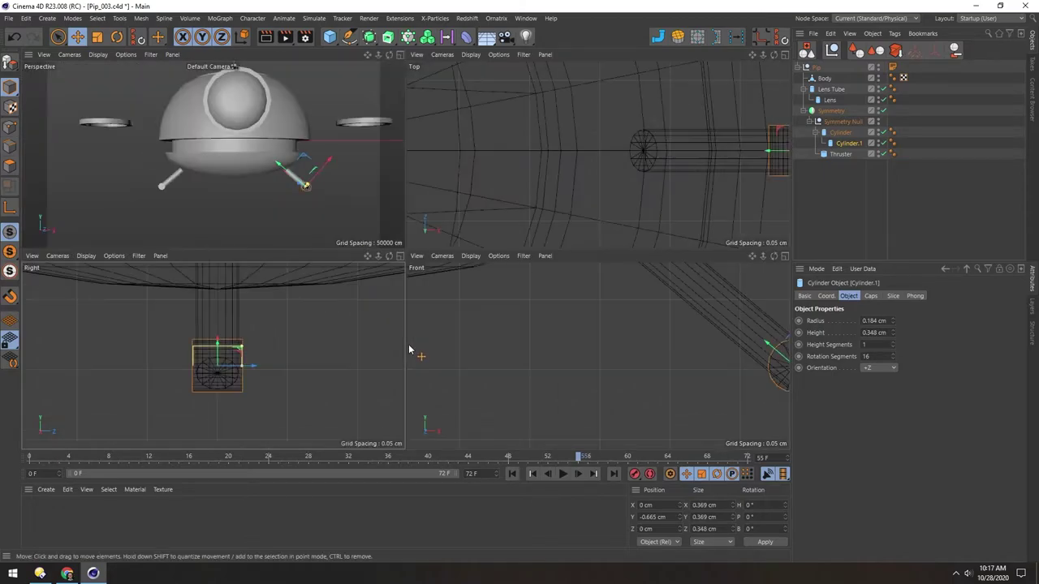
- Duplicate the leg cylinder without its child joint and make the copy a child of the joint cylinder as the lower leg
{"action": "middle_click", "coordinate": [607, 317]}
{"action": "scroll", "coordinate": [634, 243], "scroll_direction": "down", "scroll_amount": 2}
{"action": "middle_click_drag", "start_coordinate": [634, 243], "coordinate": [404, 255], "text": "alt"}
{"action": "scroll", "coordinate": [581, 175], "scroll_direction": "down", "scroll_amount": 3}
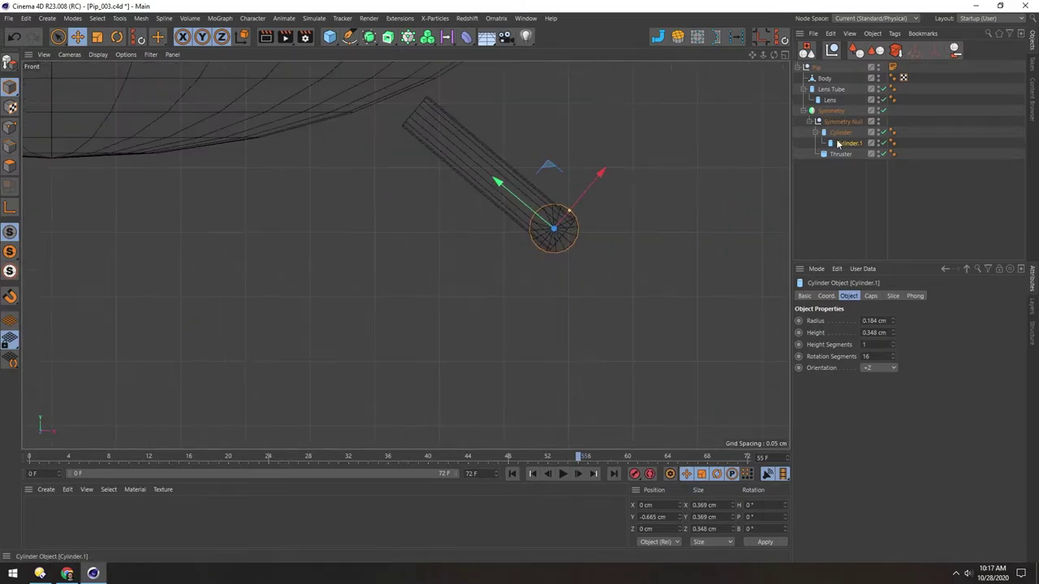
{"action": "left_click", "coordinate": [840, 132]}
{"action": "scroll", "coordinate": [480, 167], "scroll_direction": "down", "scroll_amount": 1}
{"action": "middle_click_drag", "start_coordinate": [423, 184], "coordinate": [441, 194], "text": "alt"}
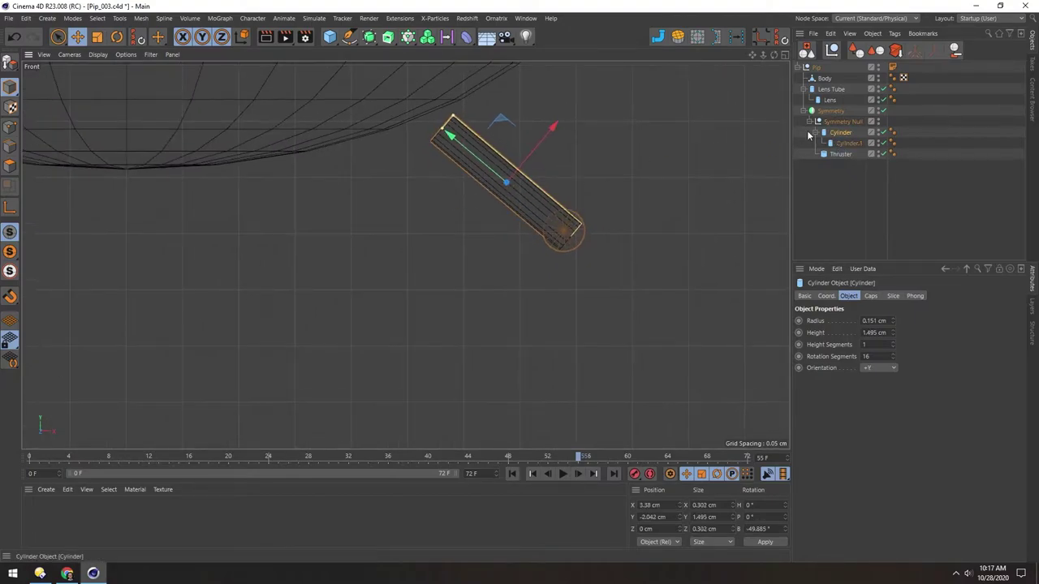
{"action": "key", "text": "ctrl+c"}
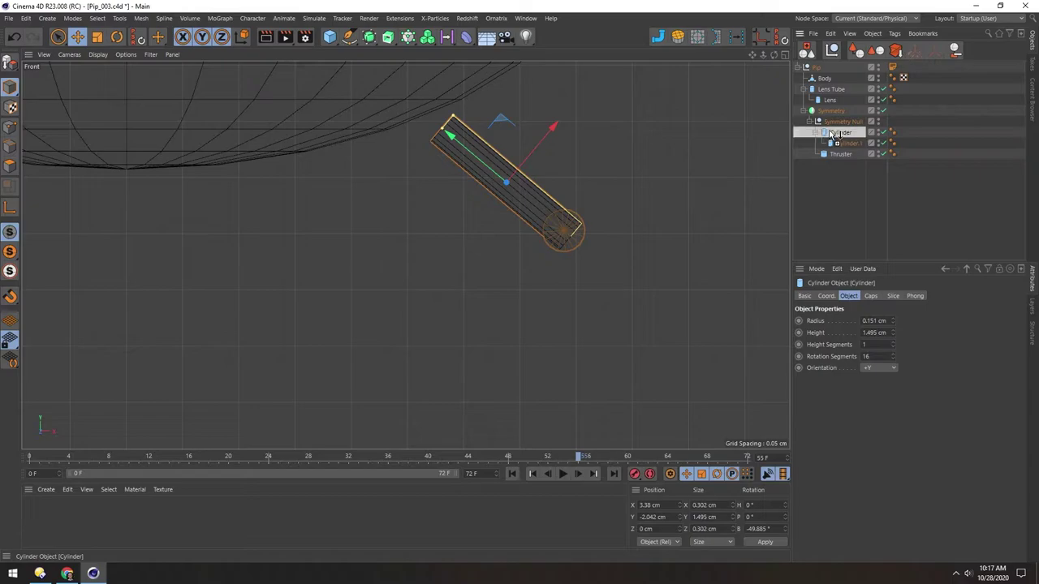
{"action": "key", "text": "ctrl+v"}
{"action": "left_click", "coordinate": [842, 143]}
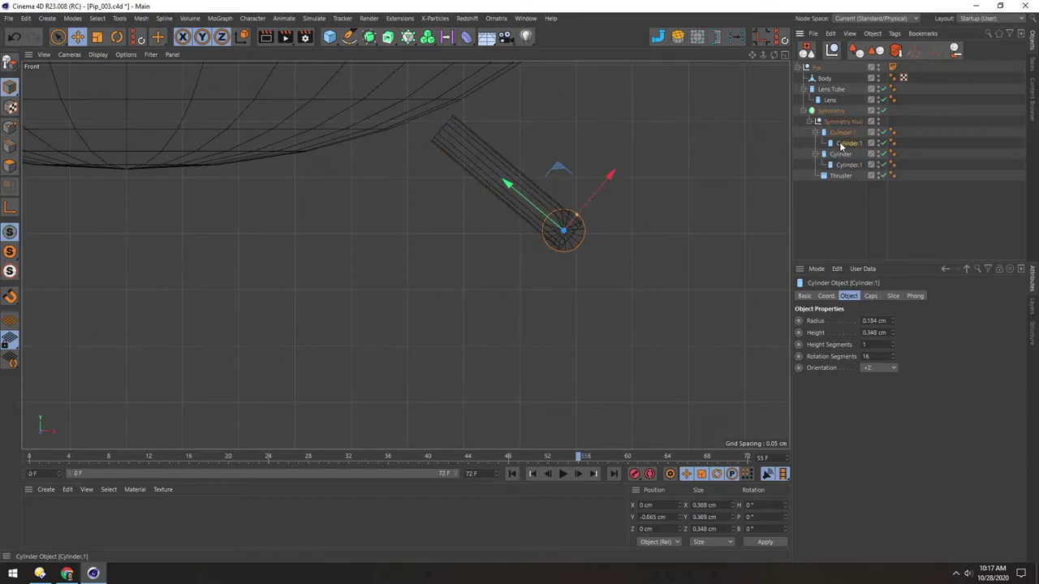
{"action": "key", "text": "Delete"}
{"action": "left_click", "coordinate": [835, 135]}
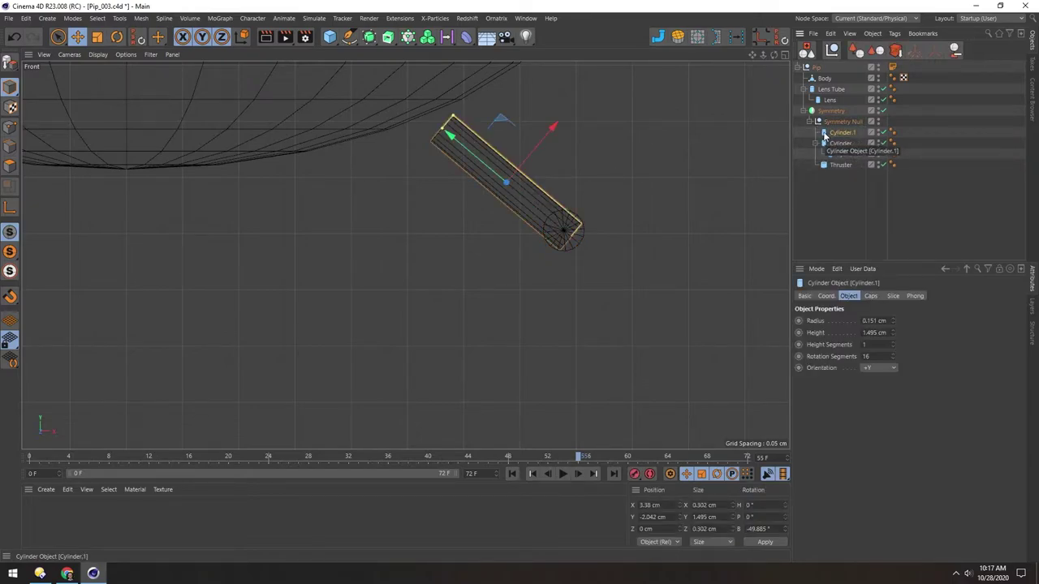
{"action": "left_click_drag", "start_coordinate": [823, 135], "coordinate": [848, 157]}
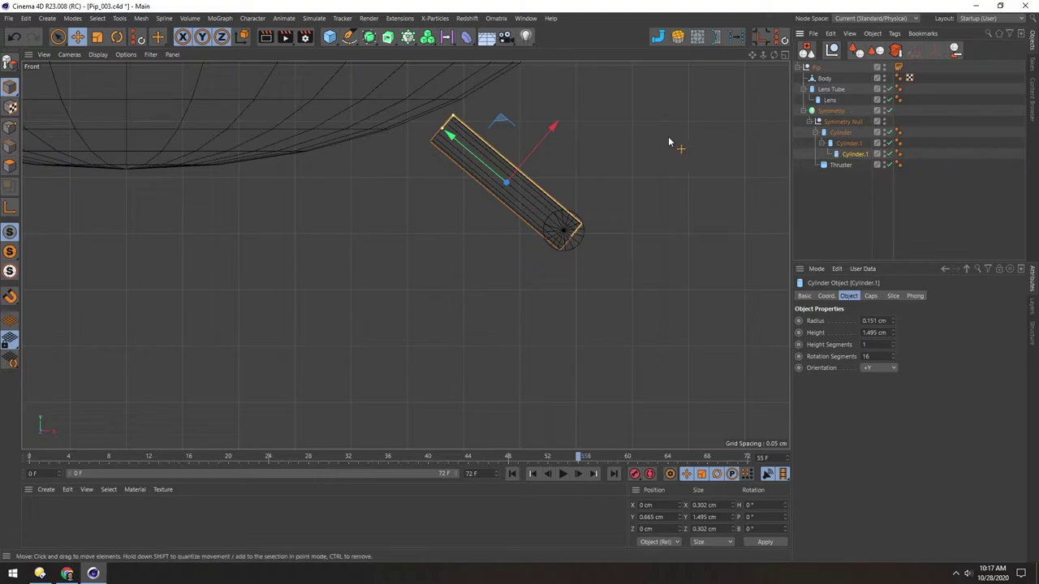
- Rotate the joint cylinder to about -91° so the lower leg folds inward beneath the body
{"action": "key", "text": "ctrl+z"}
{"action": "key", "text": "r"}
{"action": "left_click_drag", "start_coordinate": [661, 285], "coordinate": [644, 109]}
{"action": "scroll", "coordinate": [485, 241], "scroll_direction": "down", "scroll_amount": 5}
{"action": "scroll", "coordinate": [449, 270], "scroll_direction": "down", "scroll_amount": 3}
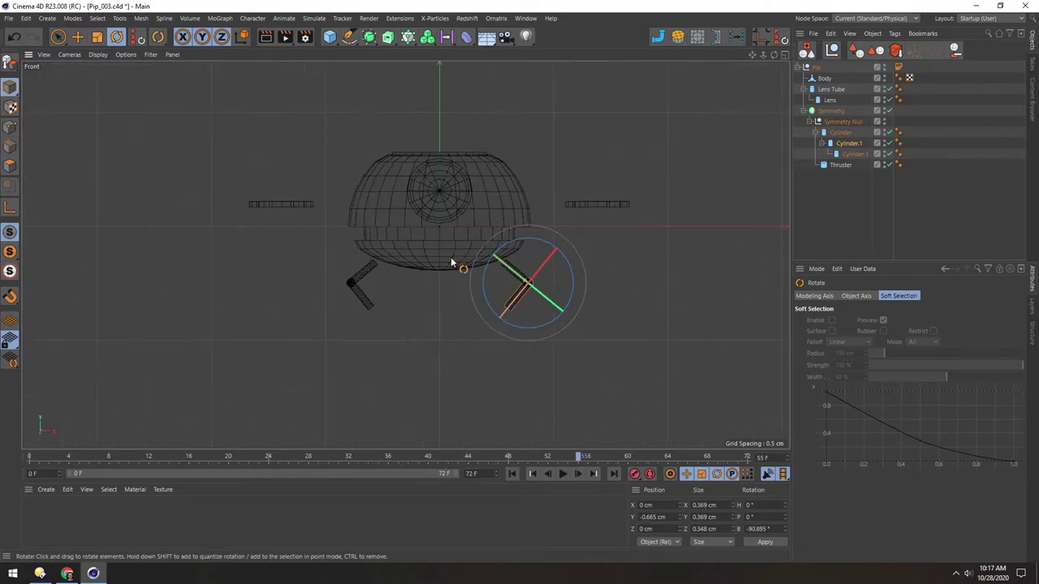
{"action": "scroll", "coordinate": [454, 259], "scroll_direction": "up", "scroll_amount": 8}
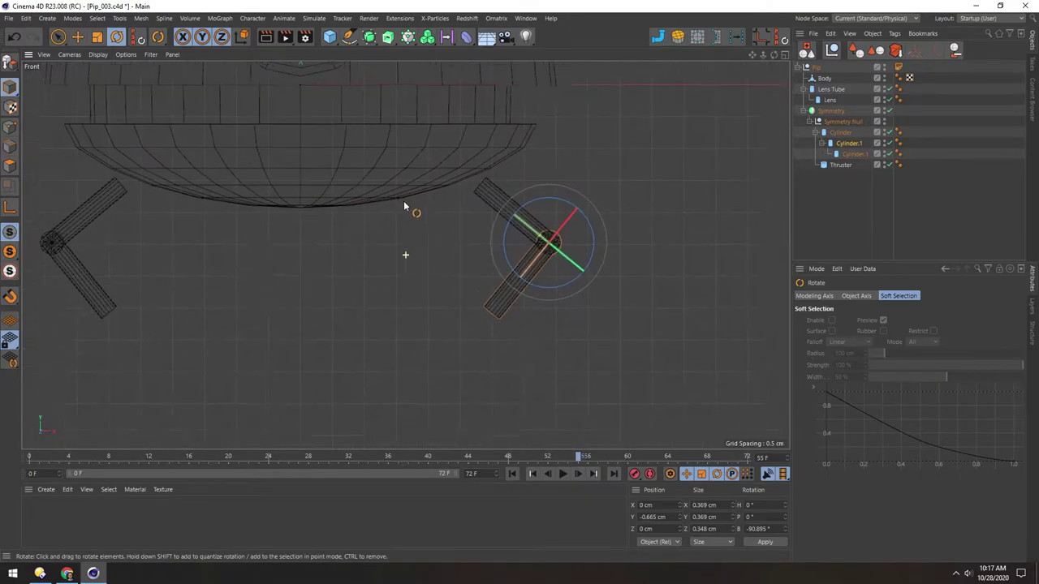
{"action": "scroll", "coordinate": [406, 220], "scroll_direction": "up", "scroll_amount": 2}
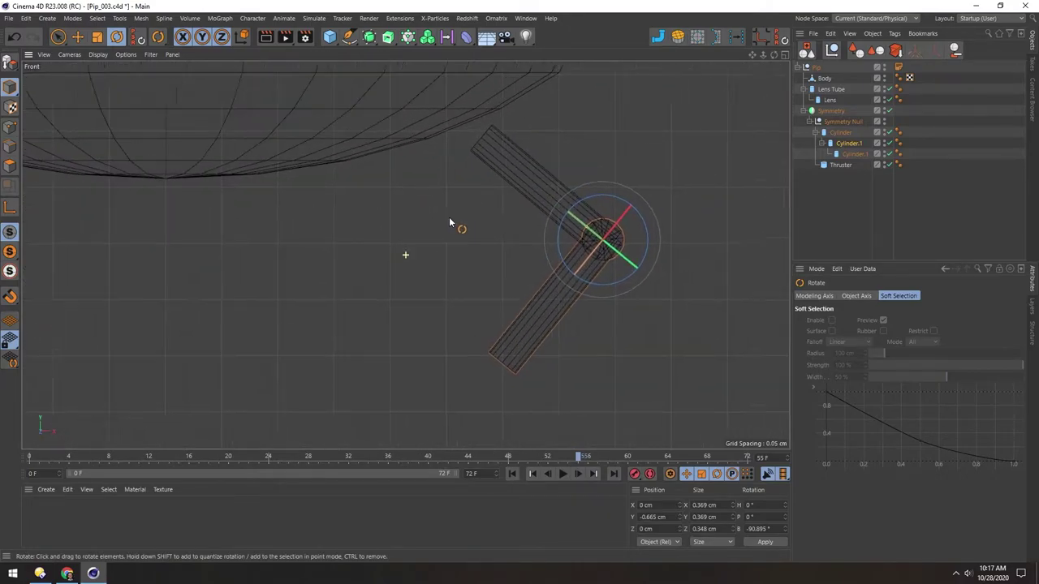
- Thin the lower leg cylinder to about 0.084 cm radius
{"action": "left_click", "coordinate": [848, 154]}
{"action": "right_click_drag", "start_coordinate": [476, 289], "coordinate": [496, 268], "text": "alt"}
{"action": "left_click_drag", "start_coordinate": [430, 375], "coordinate": [440, 388]}
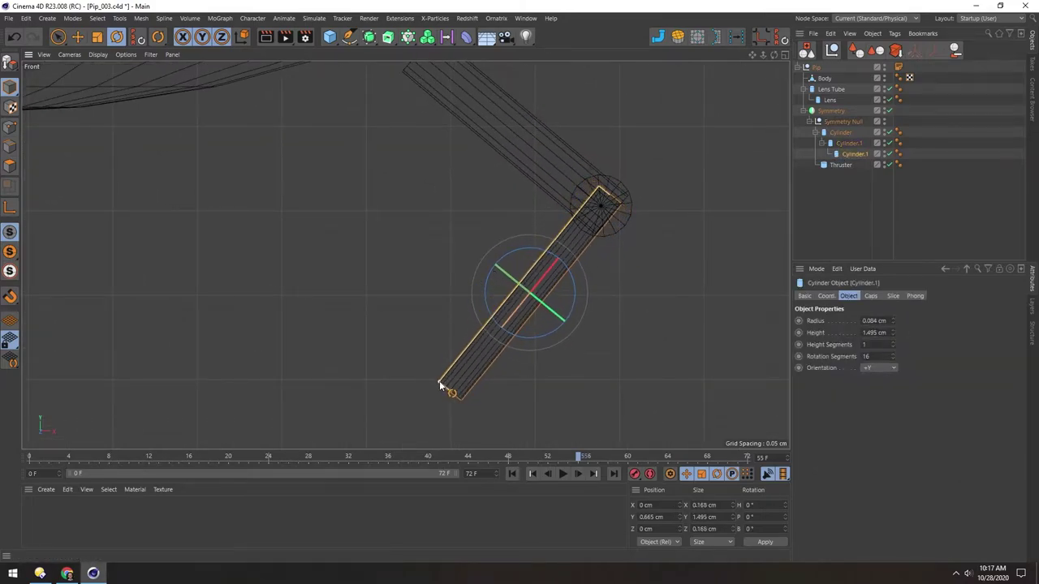
{"action": "scroll", "coordinate": [435, 209], "scroll_direction": "down", "scroll_amount": 3}
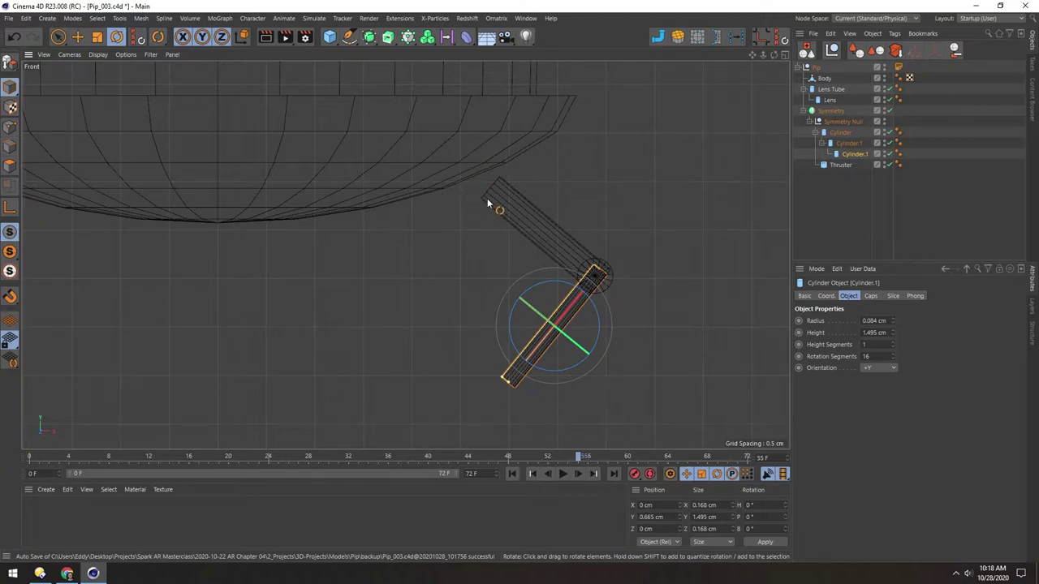
- Duplicate the joint cylinder without its child and place the copy in the Symmetry Null above the leg cylinder
{"action": "left_click", "coordinate": [848, 142]}
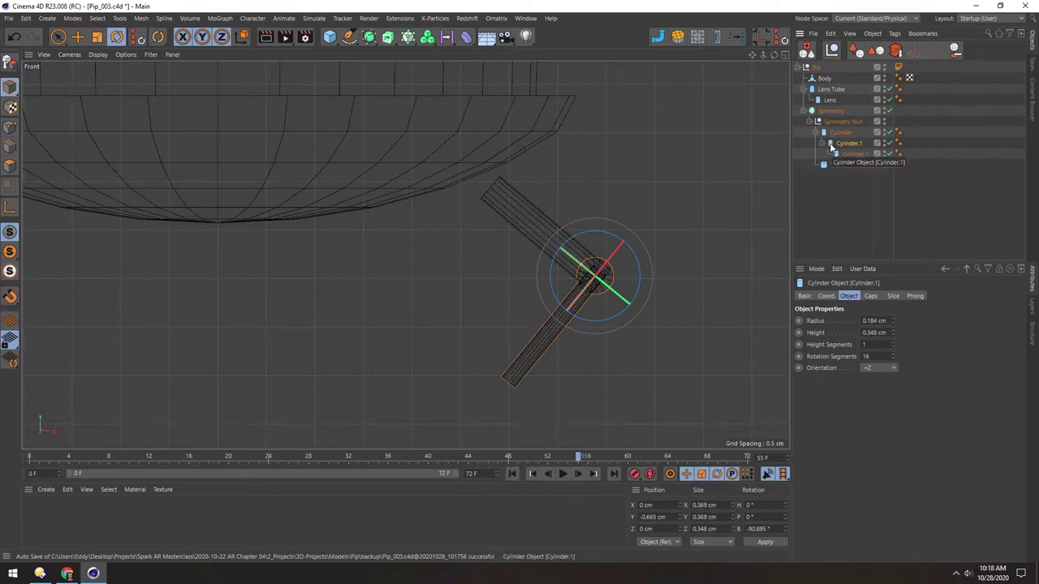
{"action": "key", "text": "ctrl+v"}
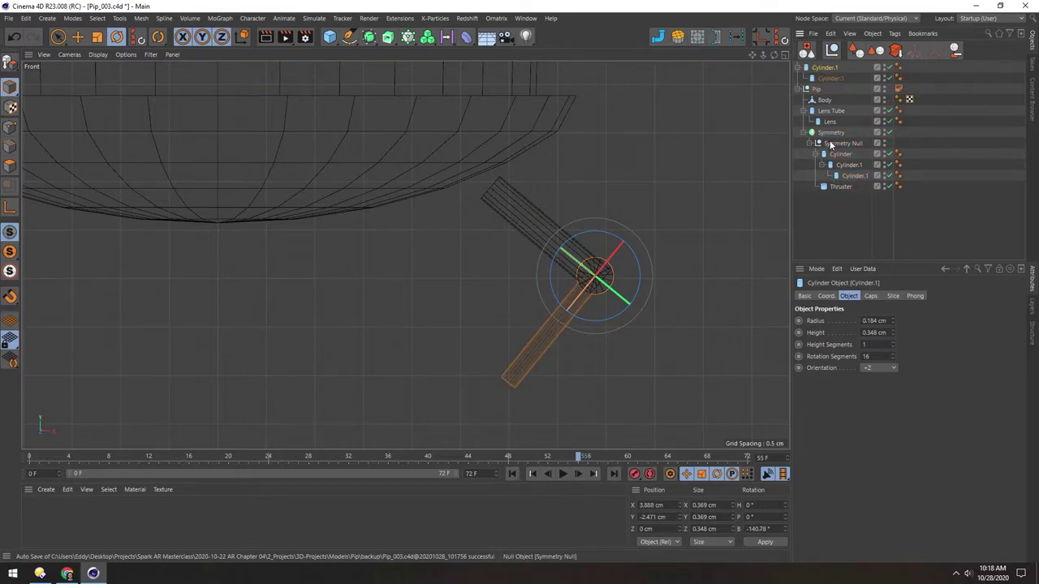
{"action": "left_click", "coordinate": [814, 79]}
{"action": "key", "text": "Delete"}
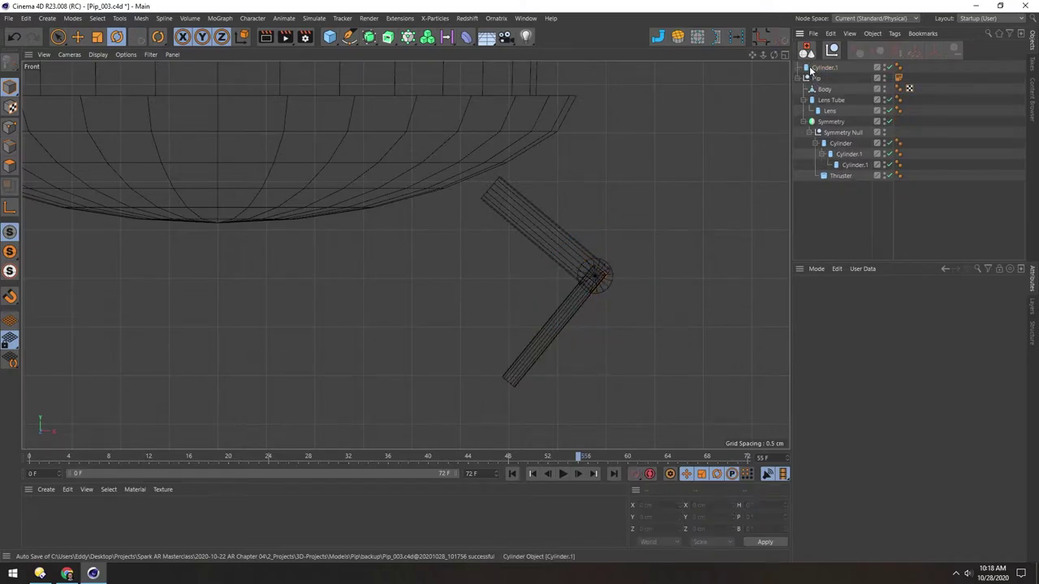
{"action": "left_click_drag", "start_coordinate": [812, 72], "coordinate": [828, 143]}
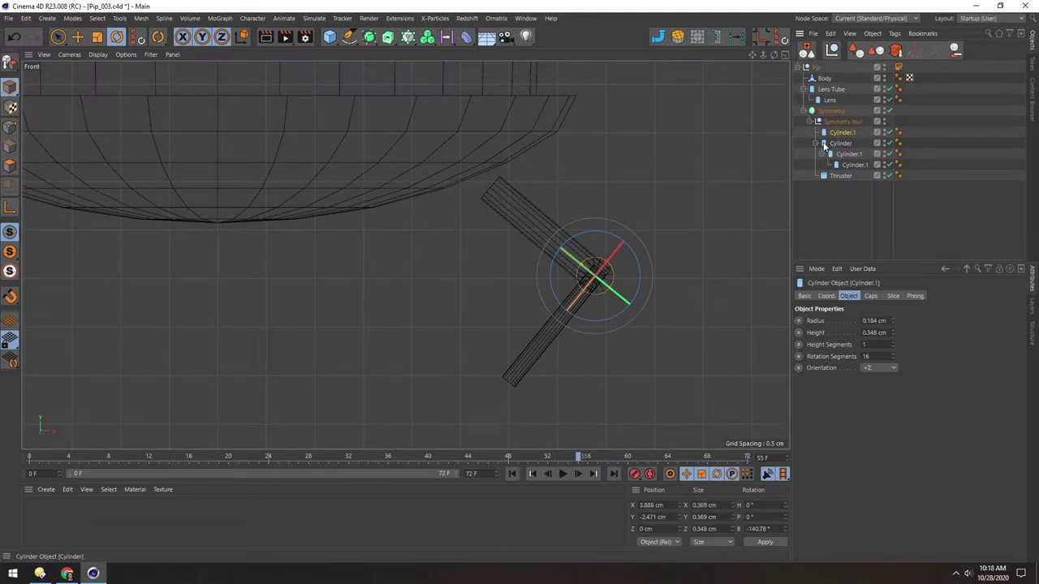
- Move the copied joint to the leg's upper end at about X 2.76, Y -1.55 cm and enlarge its diameter to about 0.43 cm
{"action": "key", "text": "e"}
{"action": "left_click_drag", "start_coordinate": [541, 235], "coordinate": [459, 168]}
{"action": "scroll", "coordinate": [474, 179], "scroll_direction": "up", "scroll_amount": 4}
{"action": "scroll", "coordinate": [510, 194], "scroll_direction": "down", "scroll_amount": 2}
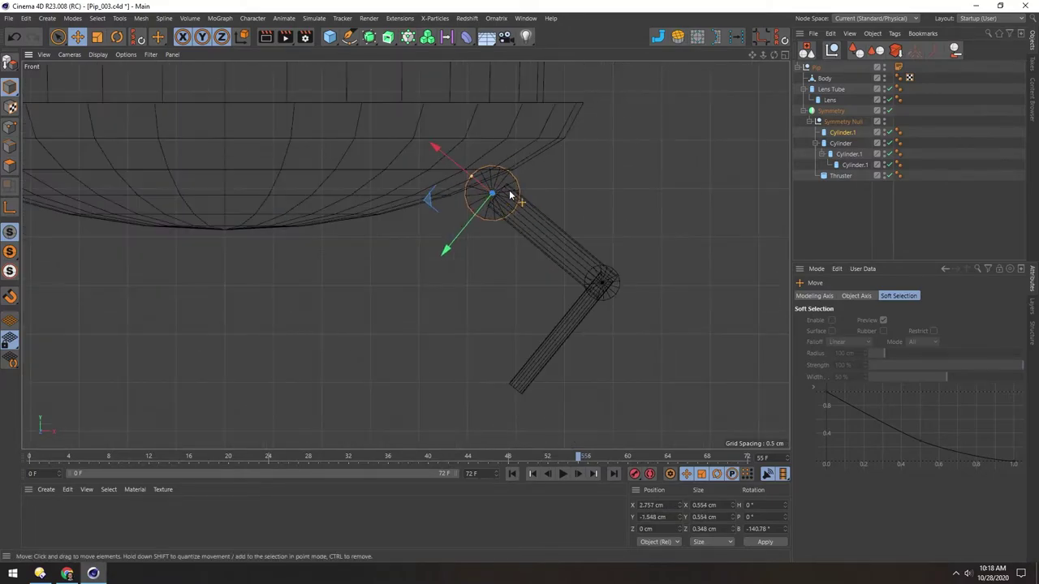
{"action": "scroll", "coordinate": [409, 260], "scroll_direction": "down", "scroll_amount": 3}
{"action": "scroll", "coordinate": [408, 289], "scroll_direction": "up", "scroll_amount": 5}
{"action": "left_click_drag", "start_coordinate": [462, 208], "coordinate": [472, 213]}
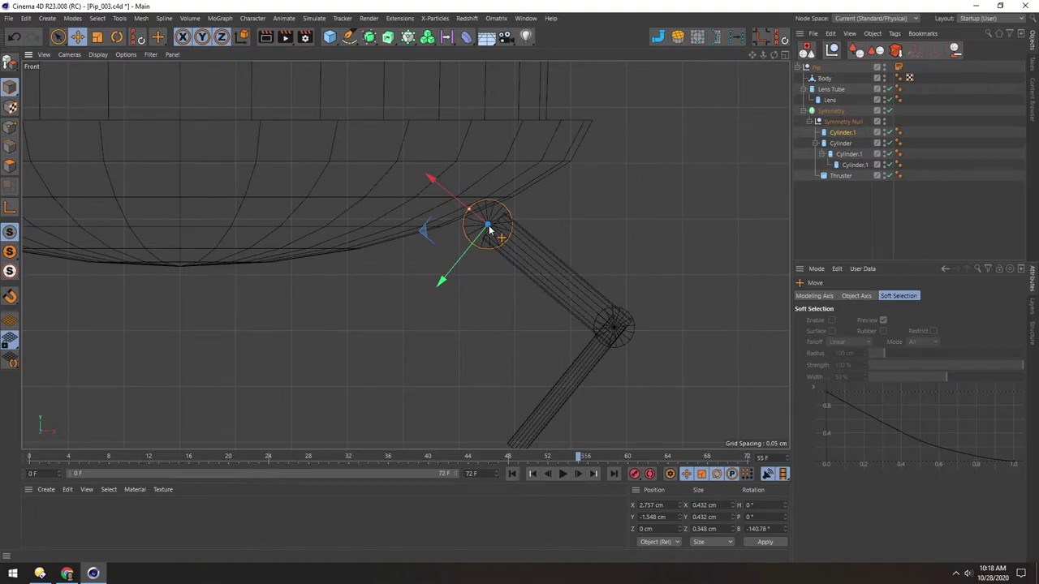
- Make the upper leg cylinder a child of the new upper joint and rotate that joint to swing the whole leg slightly outward
{"action": "left_click", "coordinate": [824, 143]}
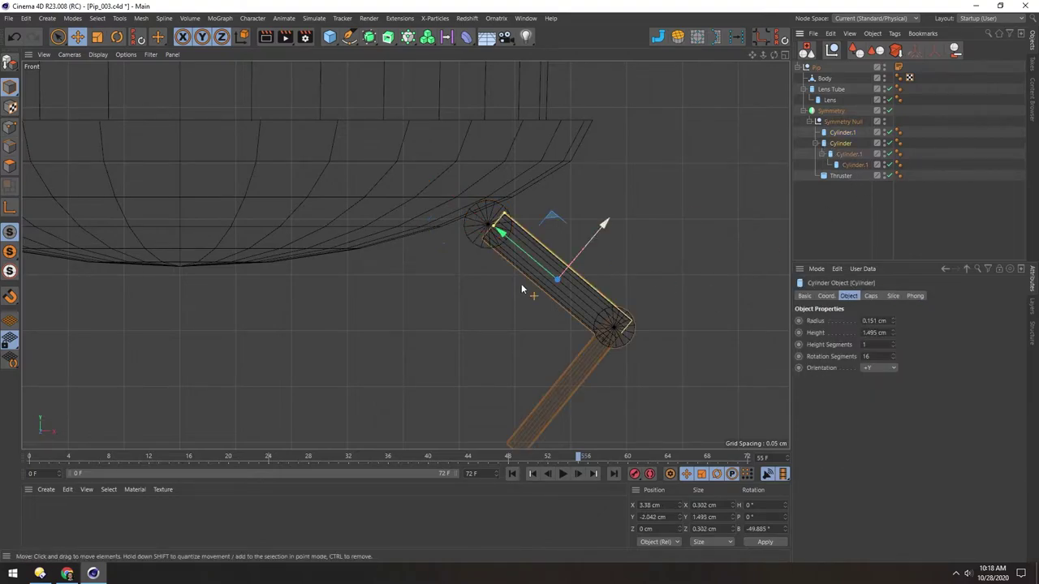
{"action": "left_click", "coordinate": [841, 133]}
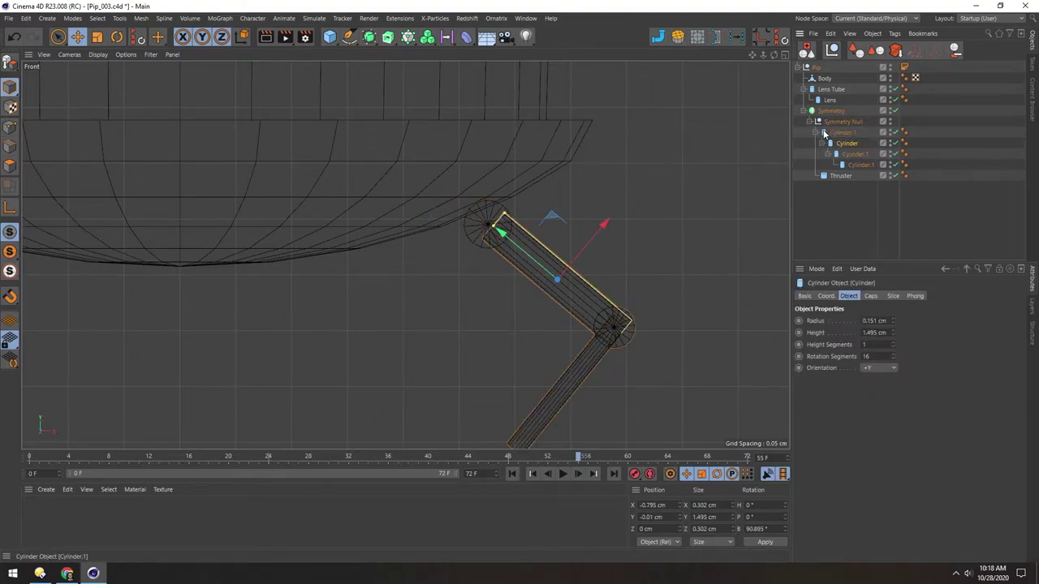
{"action": "scroll", "coordinate": [479, 292], "scroll_direction": "down", "scroll_amount": 5}
{"action": "key", "text": "r"}
{"action": "left_click_drag", "start_coordinate": [649, 219], "coordinate": [649, 197]}
{"action": "scroll", "coordinate": [404, 234], "scroll_direction": "up", "scroll_amount": 3}
{"action": "left_click", "coordinate": [439, 272]}
{"action": "scroll", "coordinate": [436, 263], "scroll_direction": "down", "scroll_amount": 3}
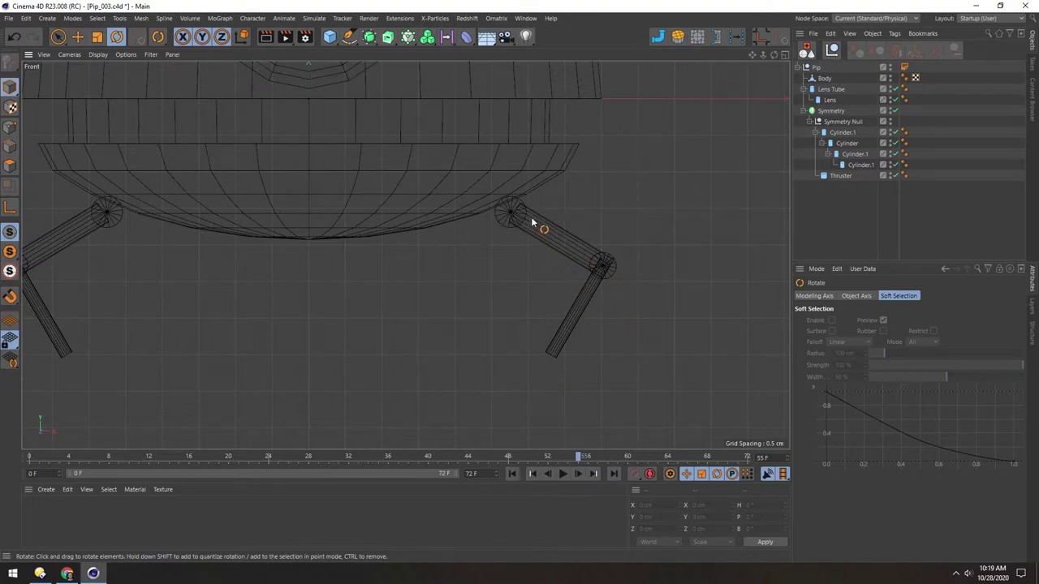
- Rename the leg objects from parent to innermost child as Hip Joint, Leg Thick, Knee Joint and Leg Thin
{"action": "scroll", "coordinate": [559, 292], "scroll_direction": "up", "scroll_amount": 3}
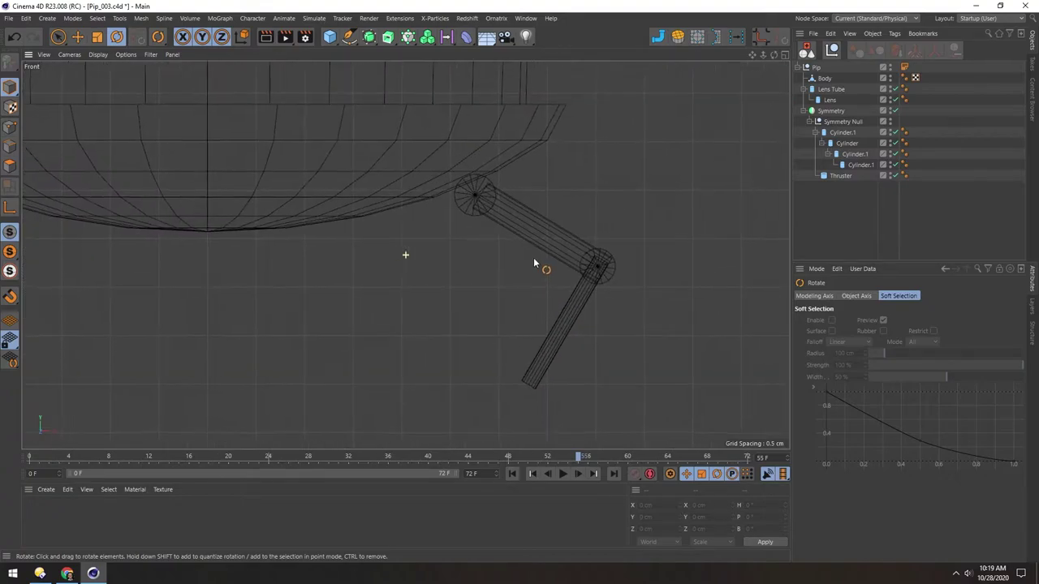
{"action": "left_click", "coordinate": [830, 144]}
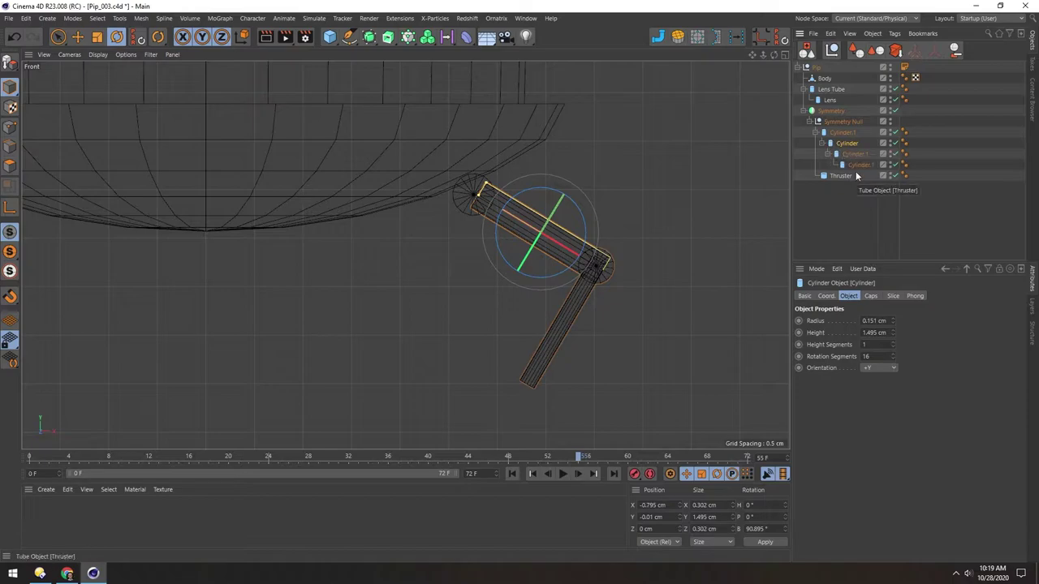
{"action": "left_click", "coordinate": [843, 166], "text": "ctrl"}
{"action": "double_click", "coordinate": [844, 132]}
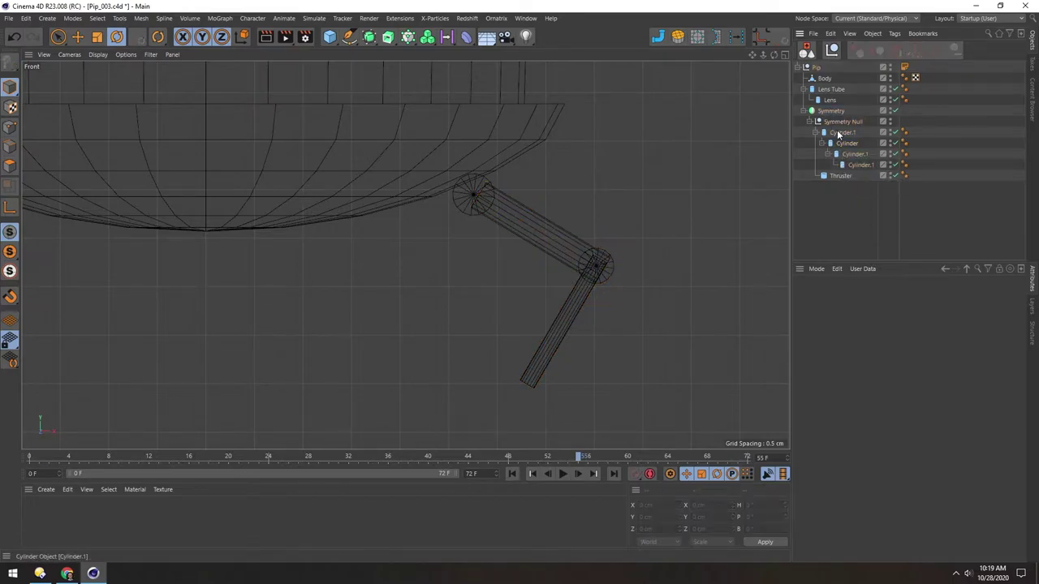
{"action": "type", "text": "Leg Joint"}
{"action": "key", "text": "Tab"}
{"action": "type", "text": "Leg Thick"}
{"action": "key", "text": "Tab"}
{"action": "type", "text": "Knee Joint"}
{"action": "key", "text": "Tab"}
{"action": "type", "text": "Leg Thin"}
{"action": "key", "text": "Return"}
{"action": "double_click", "coordinate": [837, 134]}
{"action": "type", "text": "Hip Joint"}
{"action": "key", "text": "Return"}
- Set Leg Thick and Leg Thin to 4 height segments and add a Bend deformer with 74° strength to Leg Thick
{"action": "left_click", "coordinate": [844, 142]}
{"action": "left_click", "coordinate": [853, 164], "text": "ctrl"}
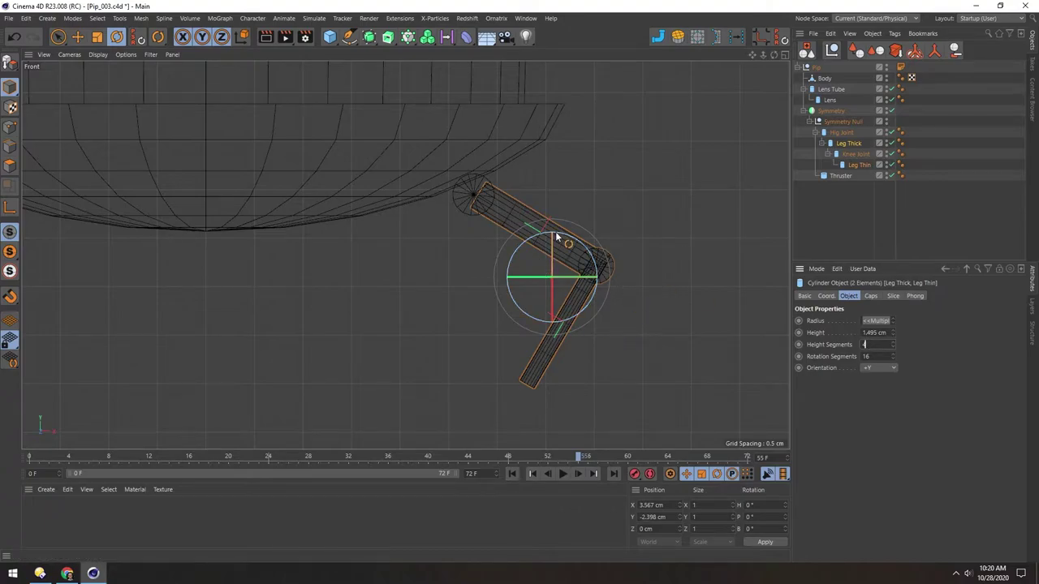
{"action": "left_click", "coordinate": [848, 143]}
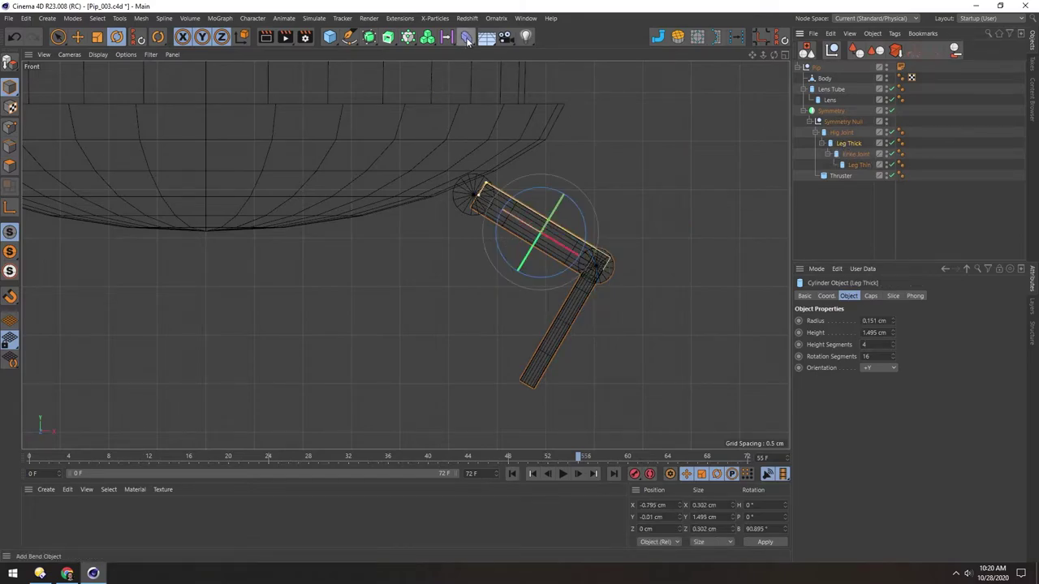
{"action": "left_click", "coordinate": [467, 38], "text": "shift"}
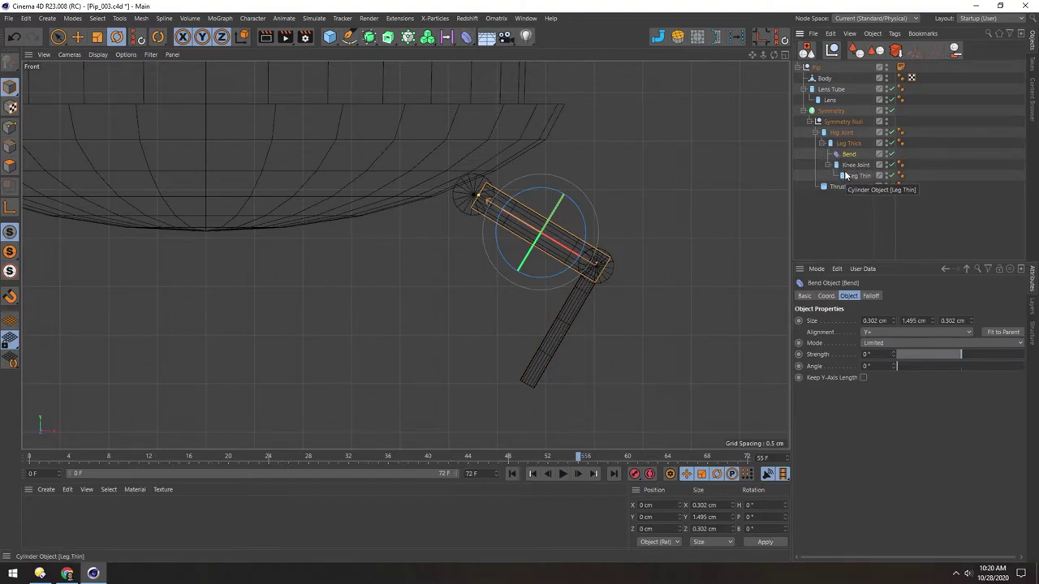
{"action": "left_click_drag", "start_coordinate": [962, 353], "coordinate": [974, 354]}
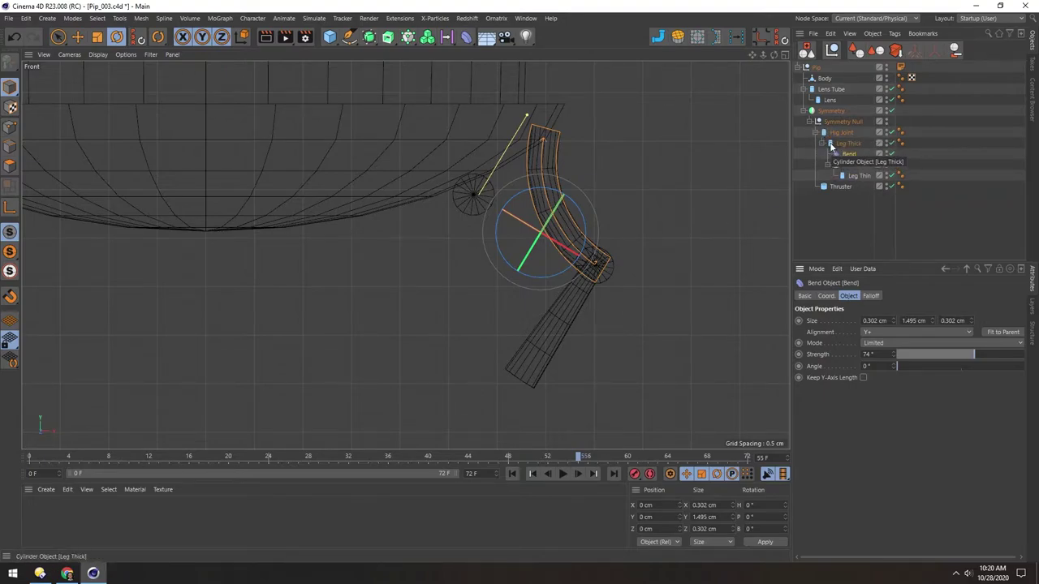
- Unparent Leg Thick, Leg Thin and Knee Joint so they sit directly under the Symmetry Null, leaving only the Bend inside Leg Thick
{"action": "left_click_drag", "start_coordinate": [831, 146], "coordinate": [833, 134]}
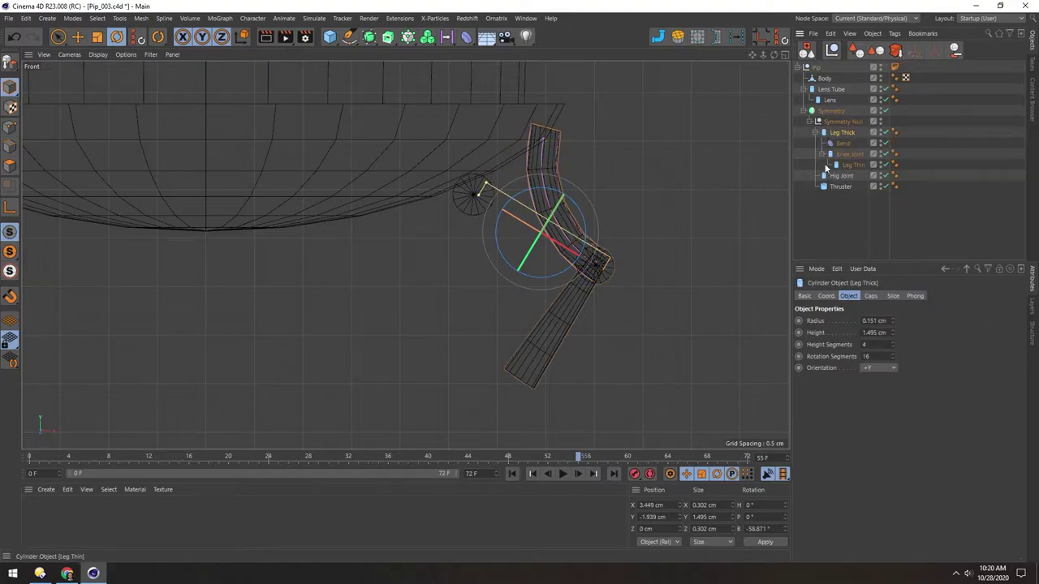
{"action": "left_click_drag", "start_coordinate": [843, 165], "coordinate": [827, 136]}
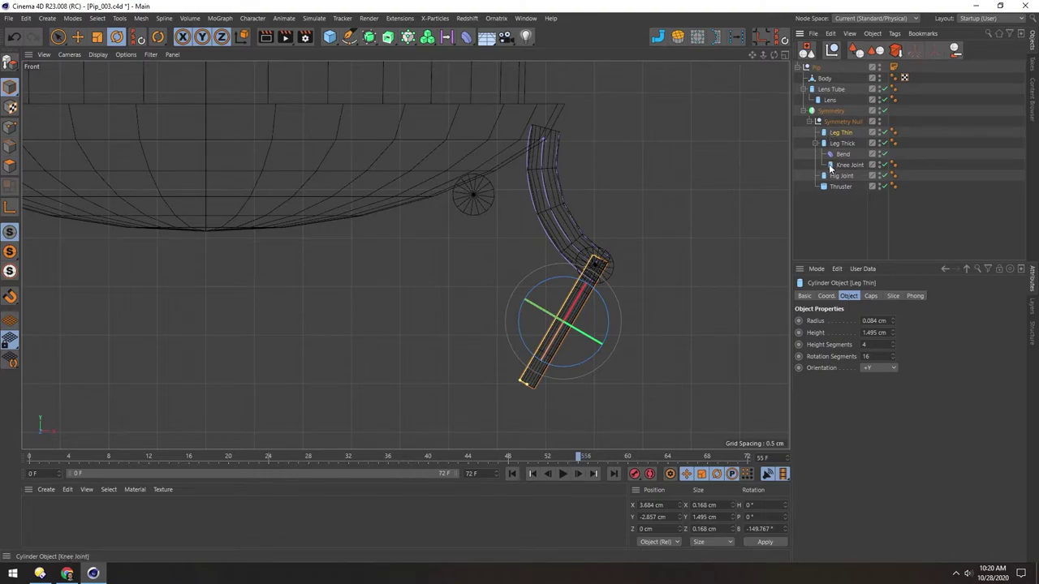
{"action": "left_click_drag", "start_coordinate": [829, 166], "coordinate": [824, 138]}
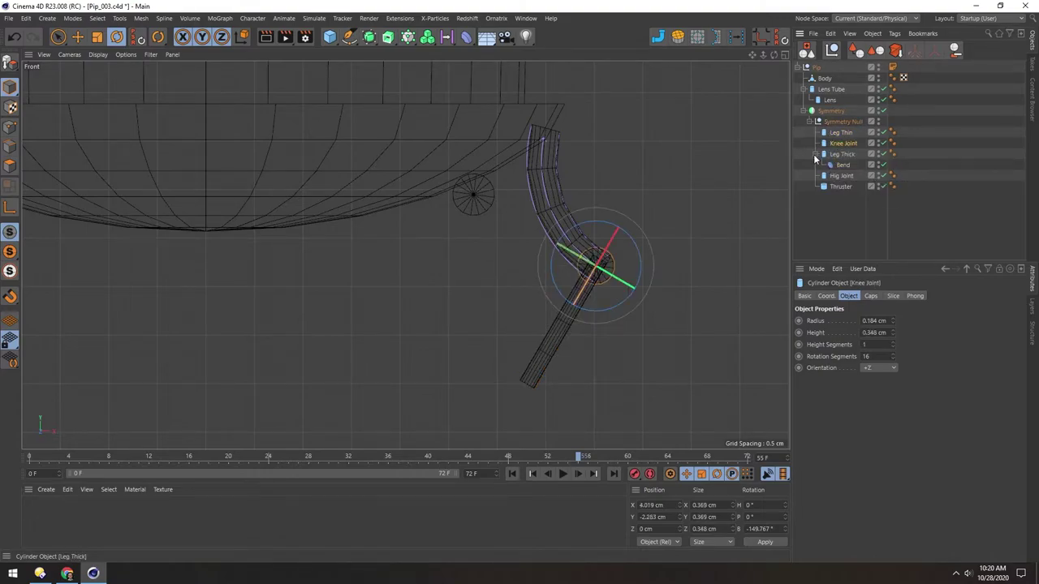
{"action": "left_click", "coordinate": [814, 154]}
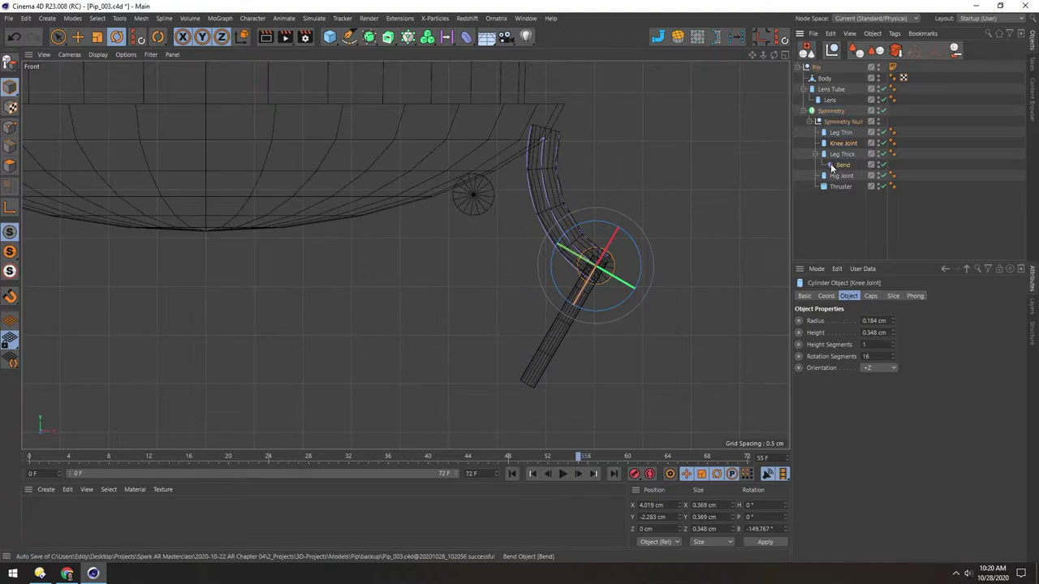
- Rotate the Bend deformer to -180° so Leg Thick curves downward from the hip end
{"action": "left_click", "coordinate": [832, 165]}
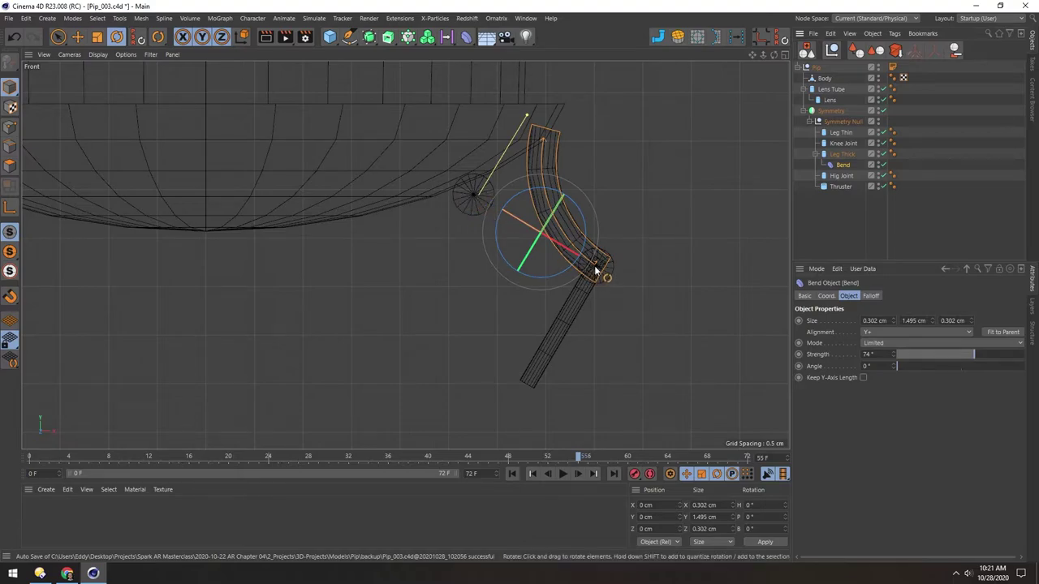
{"action": "left_click_drag", "start_coordinate": [580, 208], "coordinate": [442, 306]}
{"action": "left_click_drag", "start_coordinate": [441, 297], "coordinate": [444, 299]}
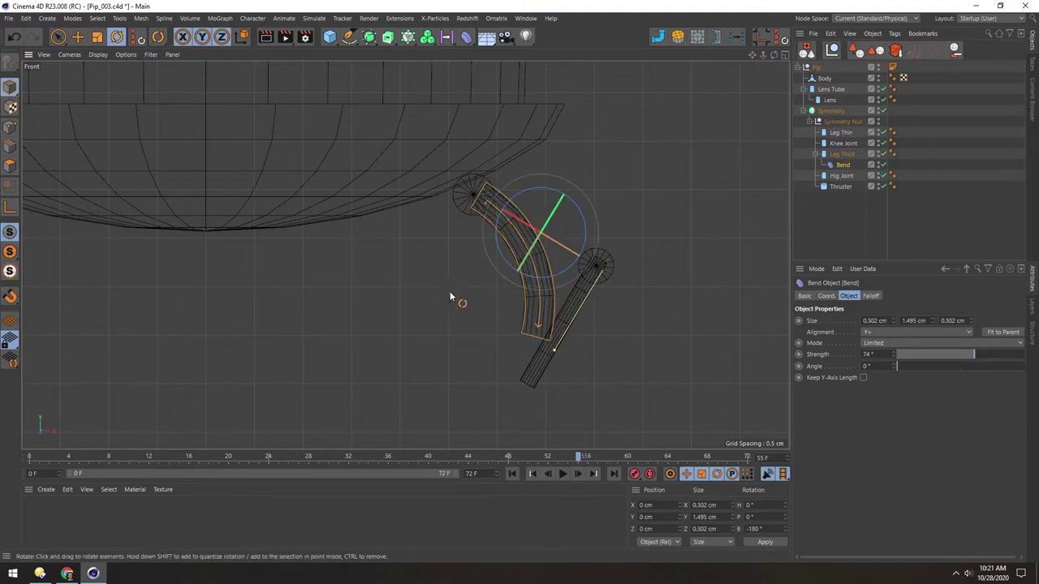
- Tilt Leg Thick to about -79° and move it to about X 3.49, Y -1.68 cm so it starts at the Hip Joint
{"action": "left_click", "coordinate": [825, 155]}
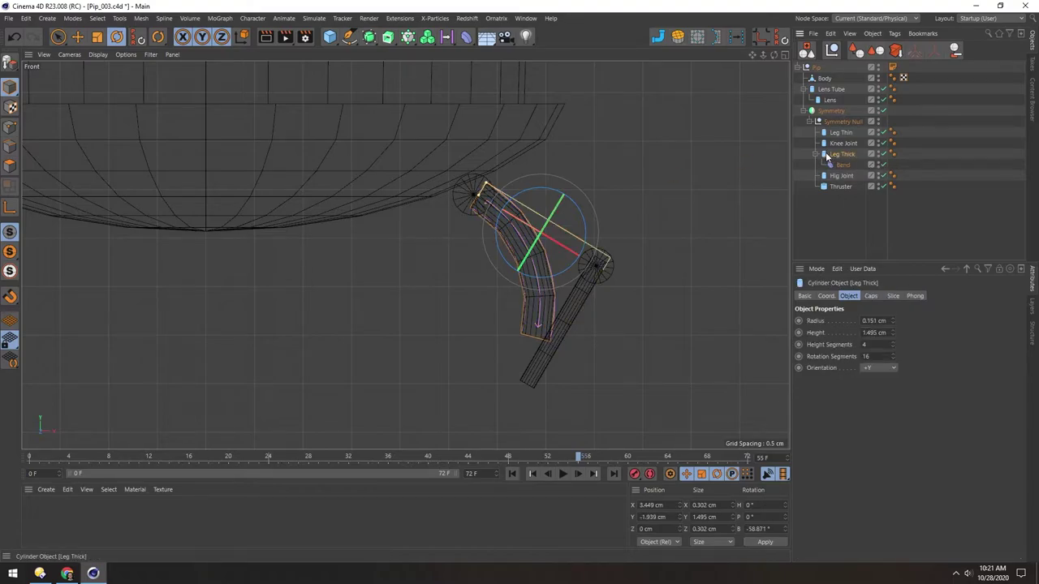
{"action": "left_click_drag", "start_coordinate": [465, 195], "coordinate": [387, 248]}
{"action": "key", "text": "e"}
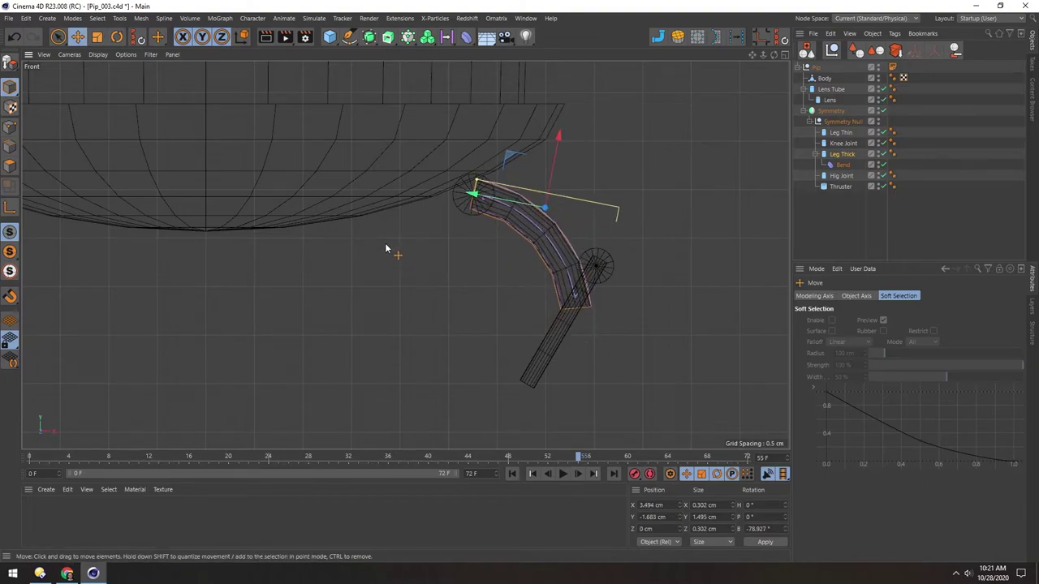
- Set the Bend strength on Leg Thick to 41° and copy that Bend into Leg Thin, fitted to its parent
{"action": "left_click", "coordinate": [831, 165]}
{"action": "left_click_drag", "start_coordinate": [980, 358], "coordinate": [969, 355]}
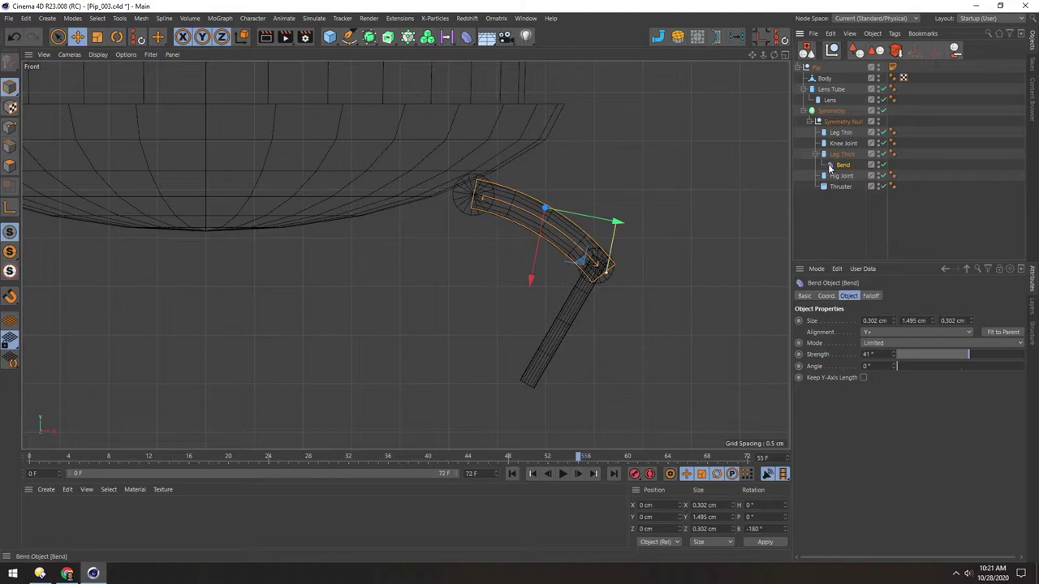
{"action": "left_click_drag", "start_coordinate": [831, 167], "coordinate": [838, 136], "text": "ctrl"}
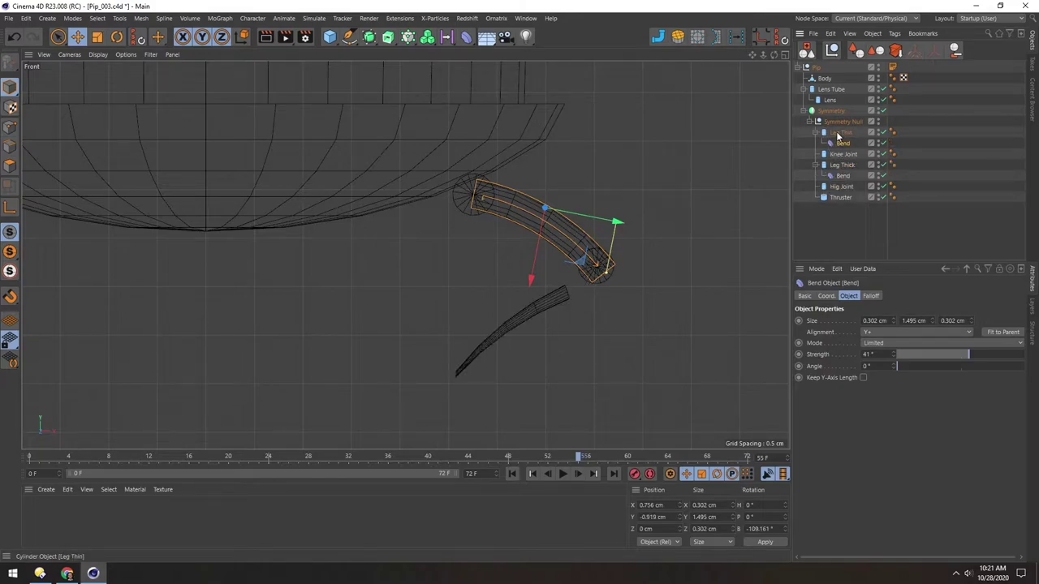
{"action": "left_click", "coordinate": [831, 135]}
{"action": "left_click", "coordinate": [841, 143]}
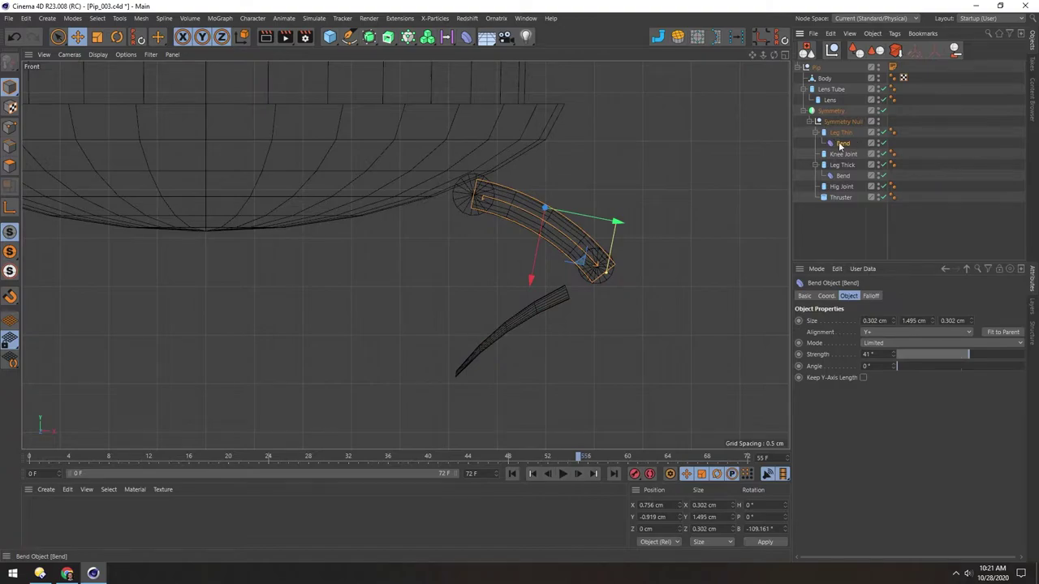
{"action": "left_click", "coordinate": [992, 332]}
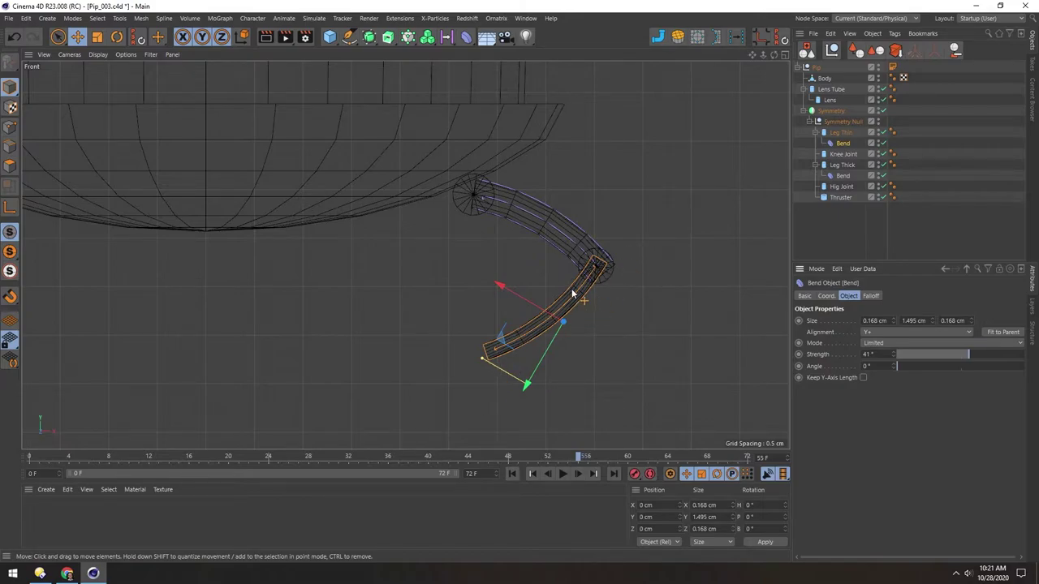
- Inspect the bent leg segments in the perspective view and against the body in the front view
{"action": "middle_click", "coordinate": [316, 315]}
{"action": "middle_click", "coordinate": [227, 180]}
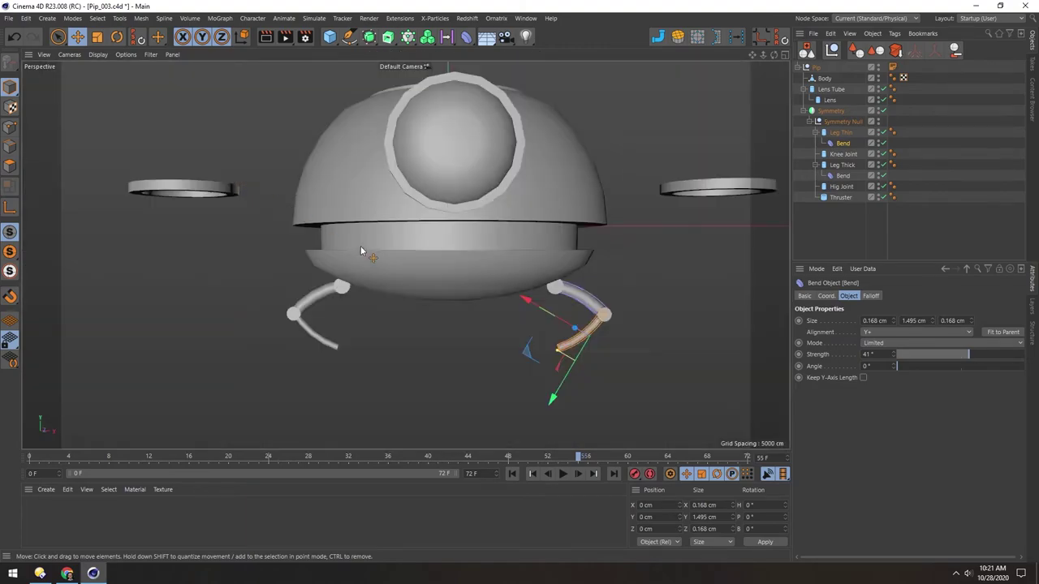
{"action": "scroll", "coordinate": [357, 249], "scroll_direction": "up", "scroll_amount": 8}
{"action": "left_click_drag", "start_coordinate": [506, 185], "coordinate": [535, 193], "text": "alt"}
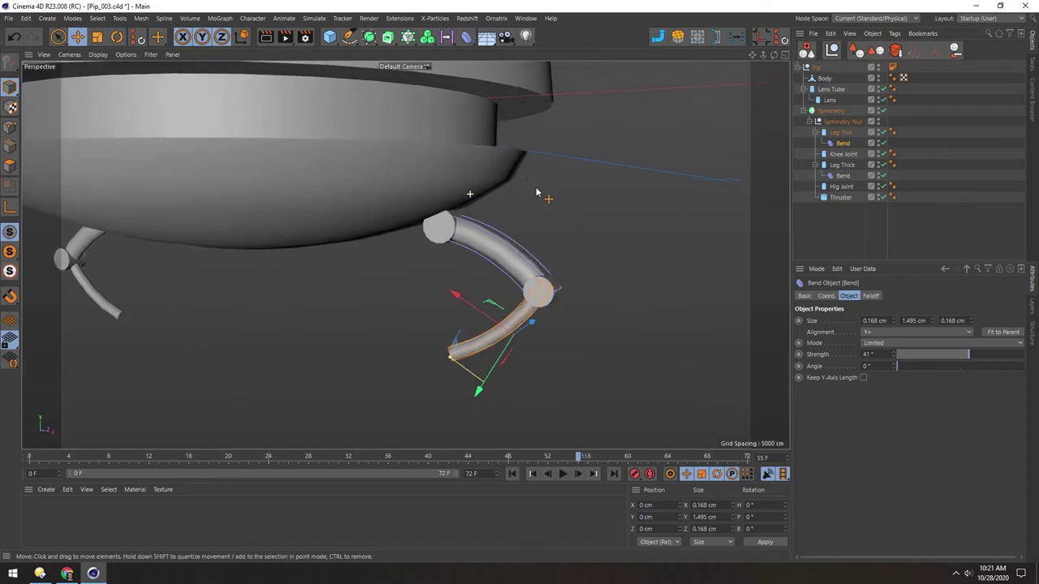
{"action": "middle_click", "coordinate": [324, 301]}
{"action": "middle_click", "coordinate": [557, 352]}
{"action": "right_click_drag", "start_coordinate": [438, 244], "coordinate": [361, 159], "text": "alt"}
{"action": "middle_click_drag", "start_coordinate": [362, 165], "coordinate": [552, 232], "text": "alt"}
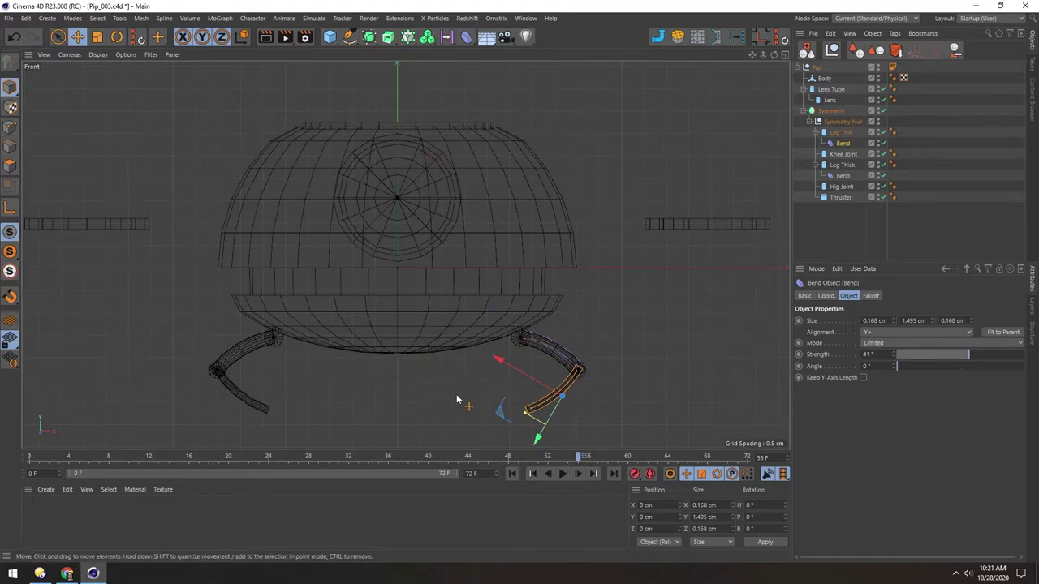
{"action": "scroll", "coordinate": [453, 395], "scroll_direction": "up", "scroll_amount": 8}
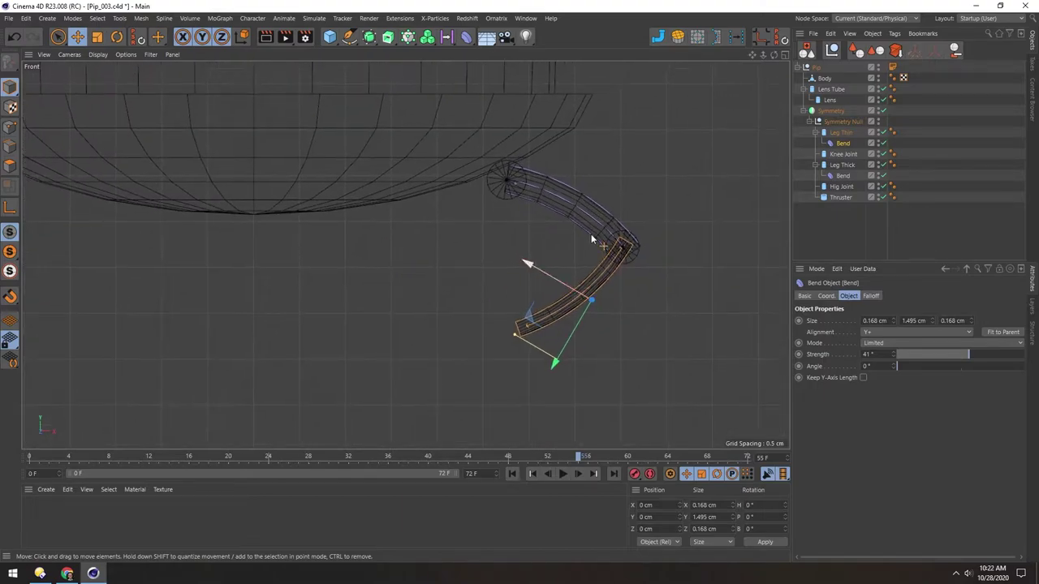
- Reorder the parts under Symmetry Null as Hig Joint, Leg Thick, Knee Joint and Leg Thin, above Thruster
{"action": "left_click", "coordinate": [815, 133]}
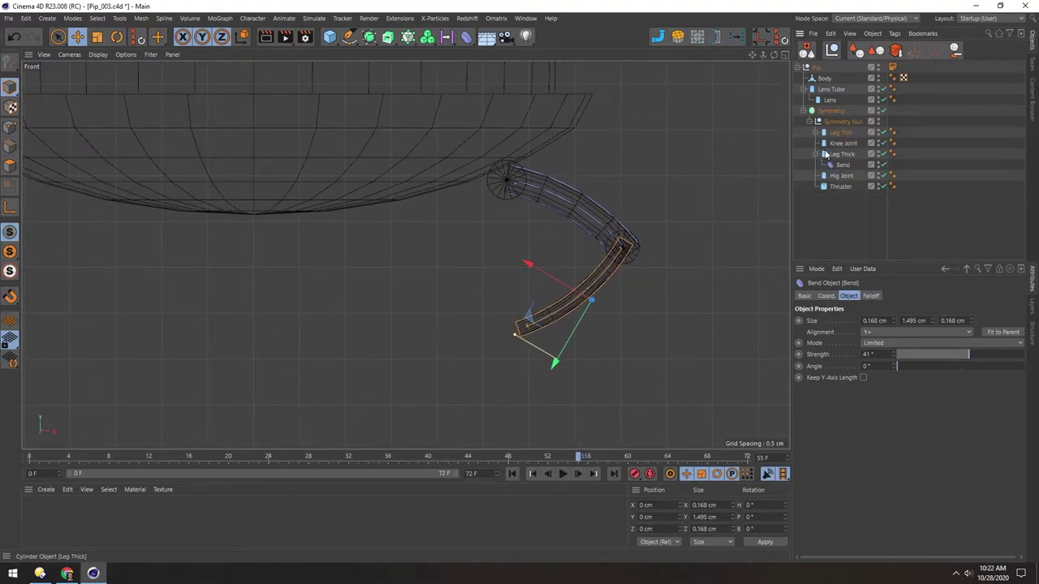
{"action": "left_click_drag", "start_coordinate": [828, 175], "coordinate": [827, 128]}
{"action": "left_click_drag", "start_coordinate": [828, 165], "coordinate": [828, 139]}
{"action": "left_click_drag", "start_coordinate": [828, 165], "coordinate": [827, 151]}
{"action": "left_click", "coordinate": [837, 165]}
{"action": "left_click", "coordinate": [814, 165]}
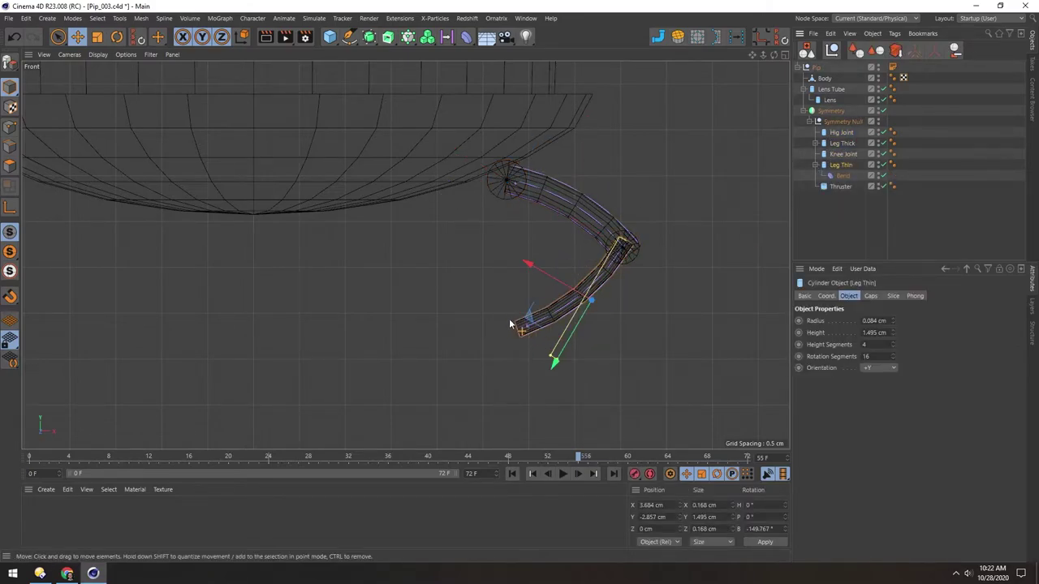
- Add a Taper deformer to Leg Thin above its Bend, fit it to the parent and set its strength to 81%
{"action": "left_click", "coordinate": [466, 38]}
{"action": "left_click", "coordinate": [732, 52]}
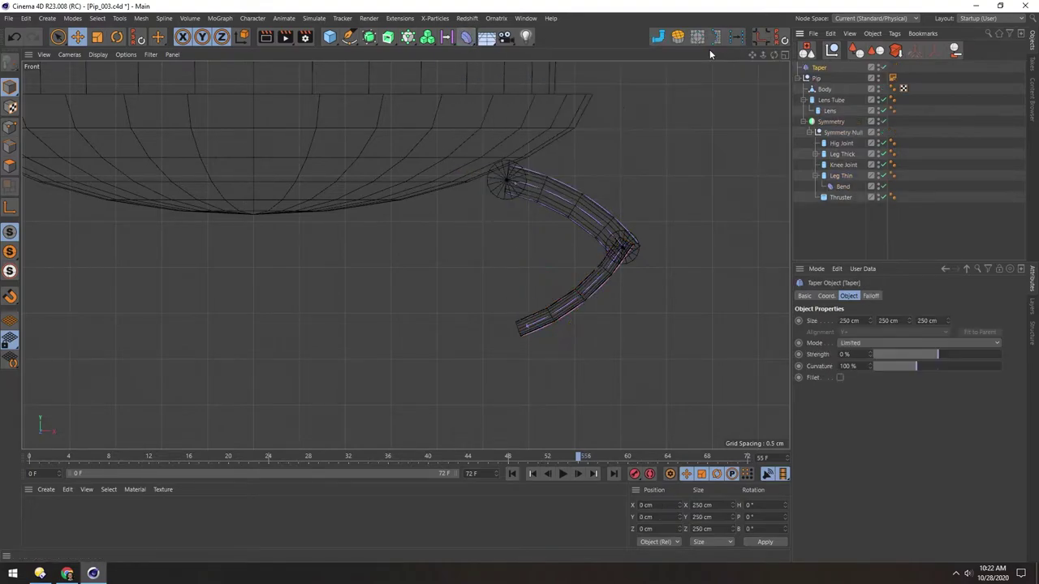
{"action": "left_click_drag", "start_coordinate": [819, 68], "coordinate": [836, 179]}
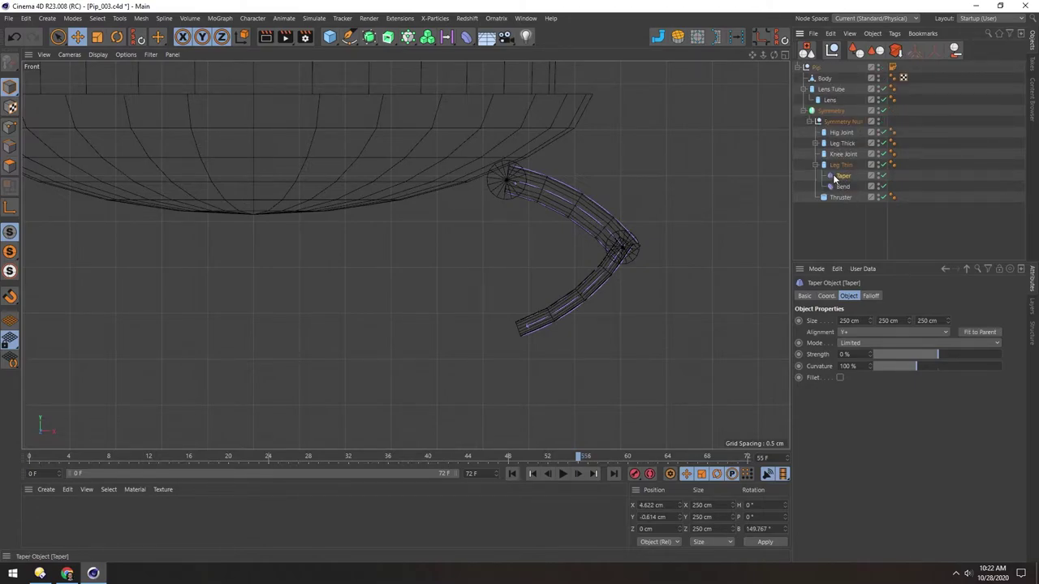
{"action": "left_click", "coordinate": [979, 332]}
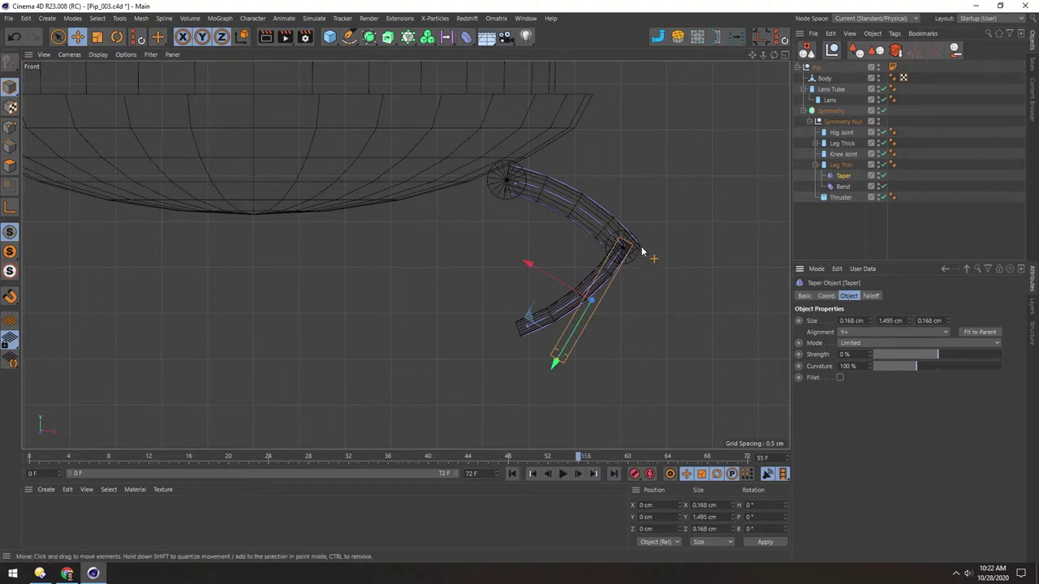
{"action": "scroll", "coordinate": [571, 302], "scroll_direction": "up", "scroll_amount": 2}
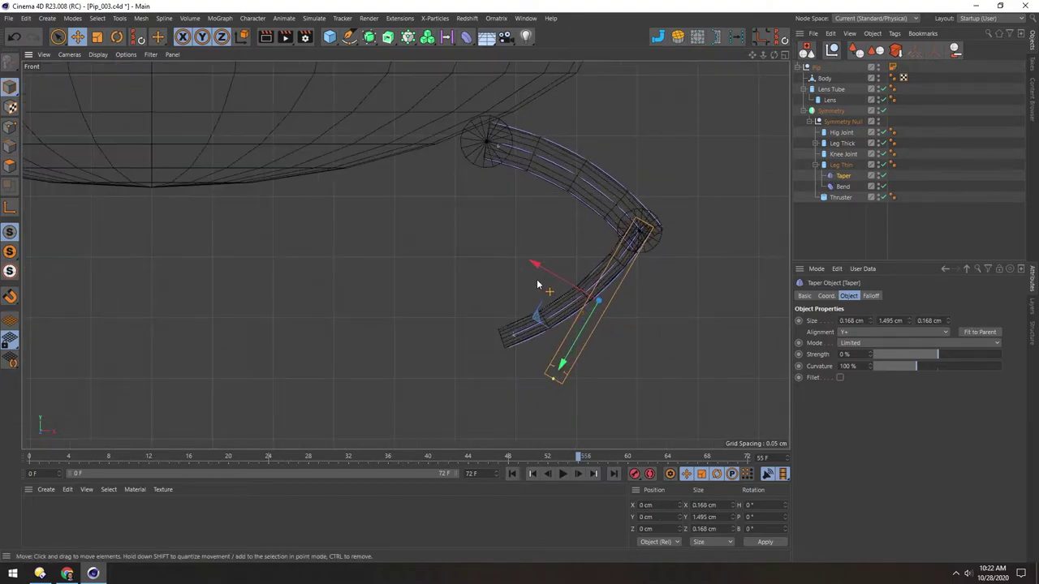
{"action": "middle_click_drag", "start_coordinate": [539, 284], "coordinate": [442, 296], "text": "alt"}
{"action": "left_click_drag", "start_coordinate": [943, 354], "coordinate": [990, 352]}
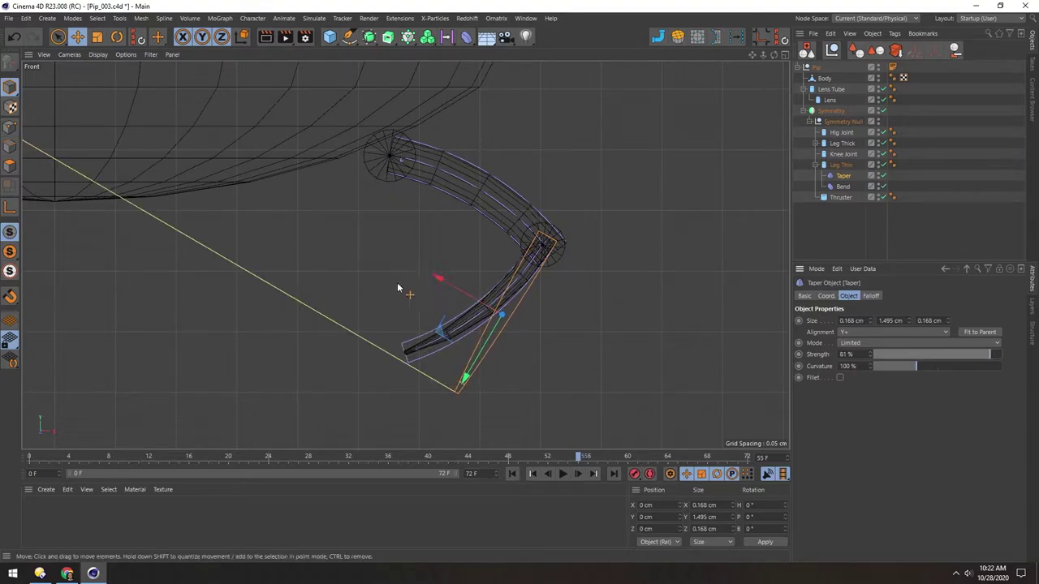
{"action": "left_click", "coordinate": [846, 232]}
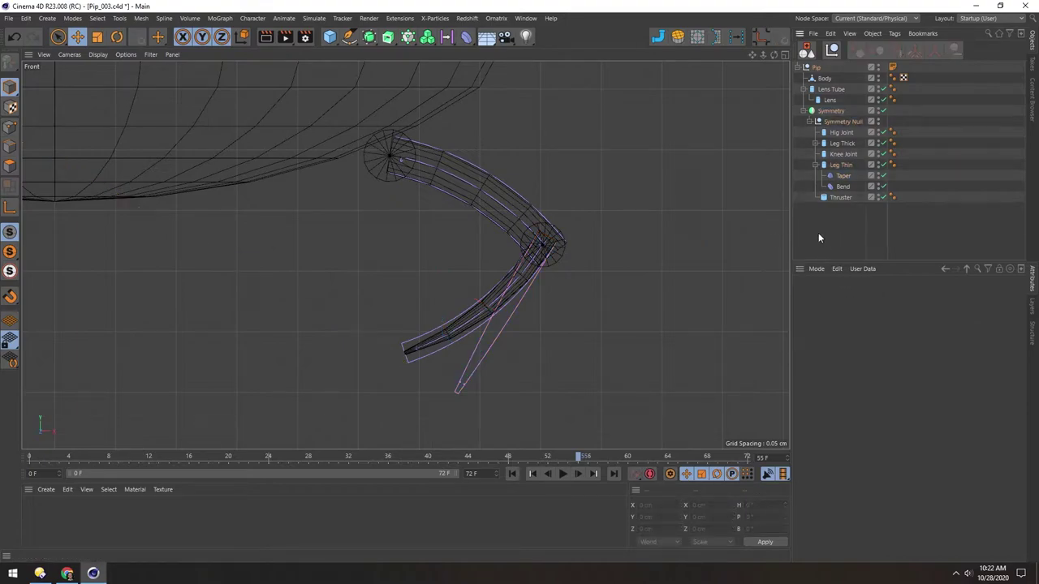
- Hide the Taper and Bend deformers of Leg Thin and the Bend of Leg Thick from the viewport
{"action": "left_click", "coordinate": [878, 175], "text": "alt"}
{"action": "left_click", "coordinate": [878, 175], "text": "alt"}
{"action": "left_click", "coordinate": [880, 187]}
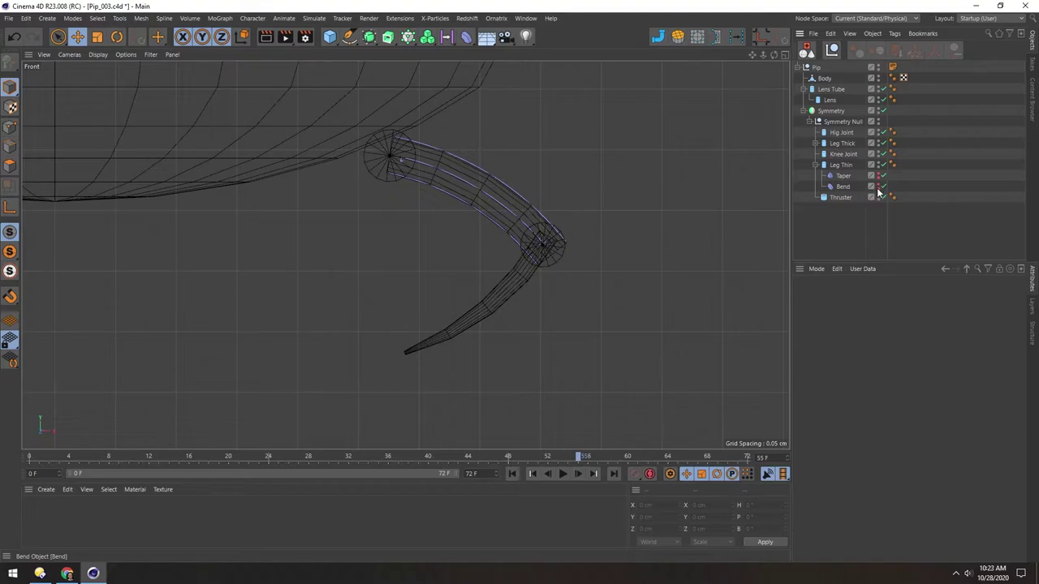
{"action": "left_click", "coordinate": [814, 144]}
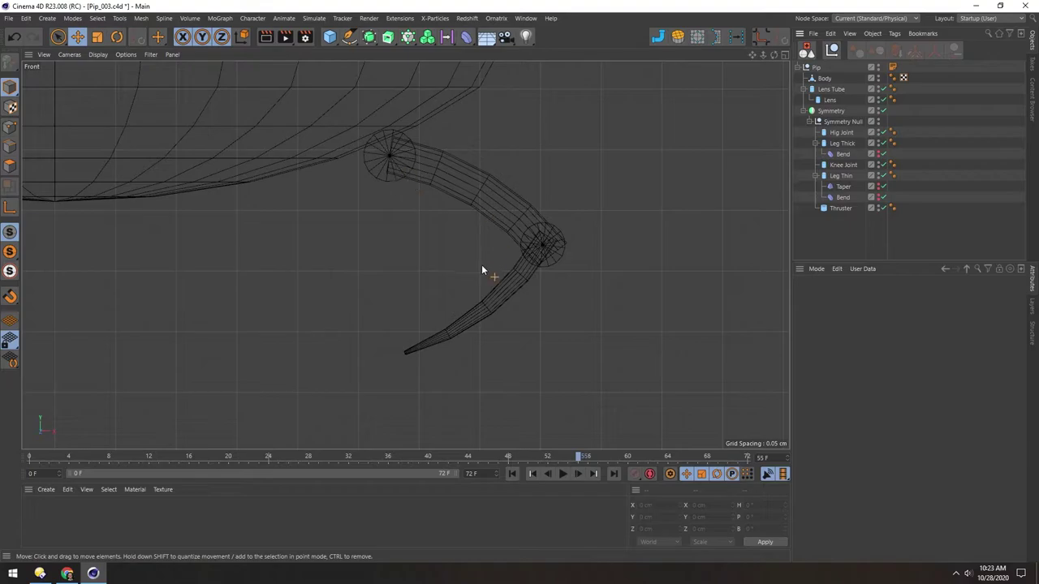
- Correct the name of Hig Joint to Hip Joint and add a new null as its child
{"action": "scroll", "coordinate": [566, 280], "scroll_direction": "up", "scroll_amount": 6}
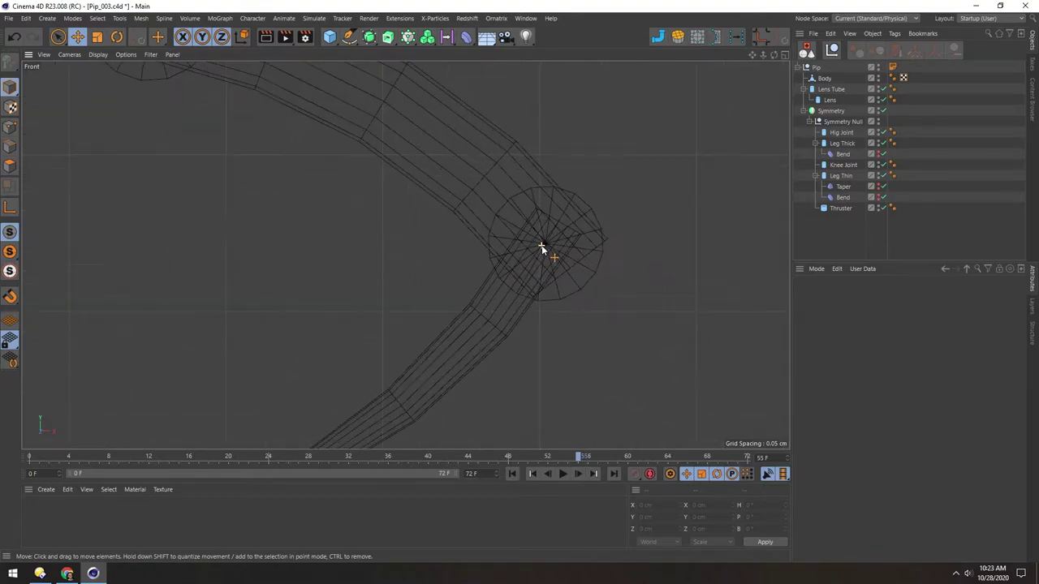
{"action": "scroll", "coordinate": [381, 248], "scroll_direction": "down", "scroll_amount": 5}
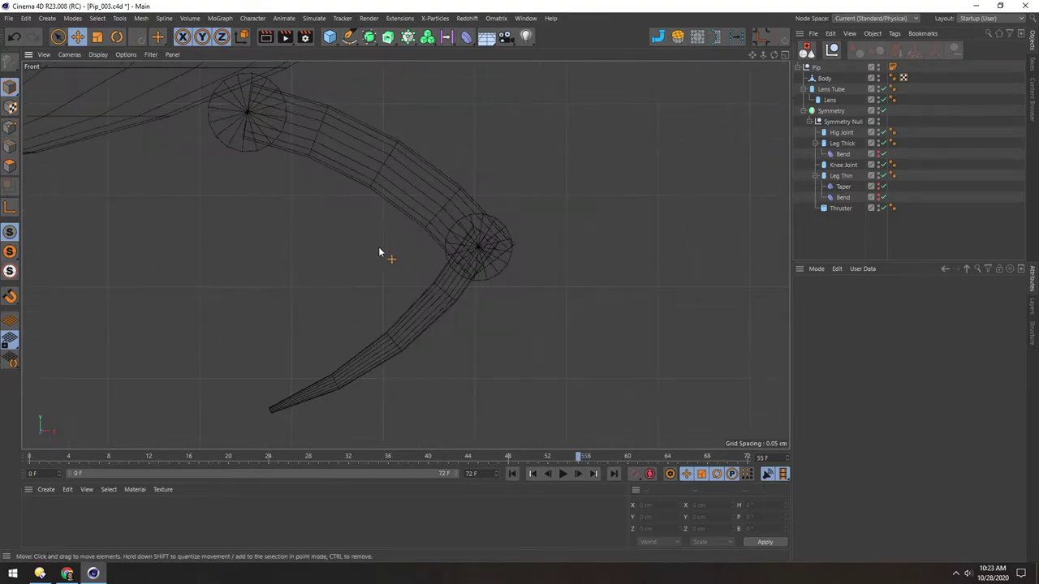
{"action": "middle_click_drag", "start_coordinate": [331, 240], "coordinate": [414, 246], "text": "alt"}
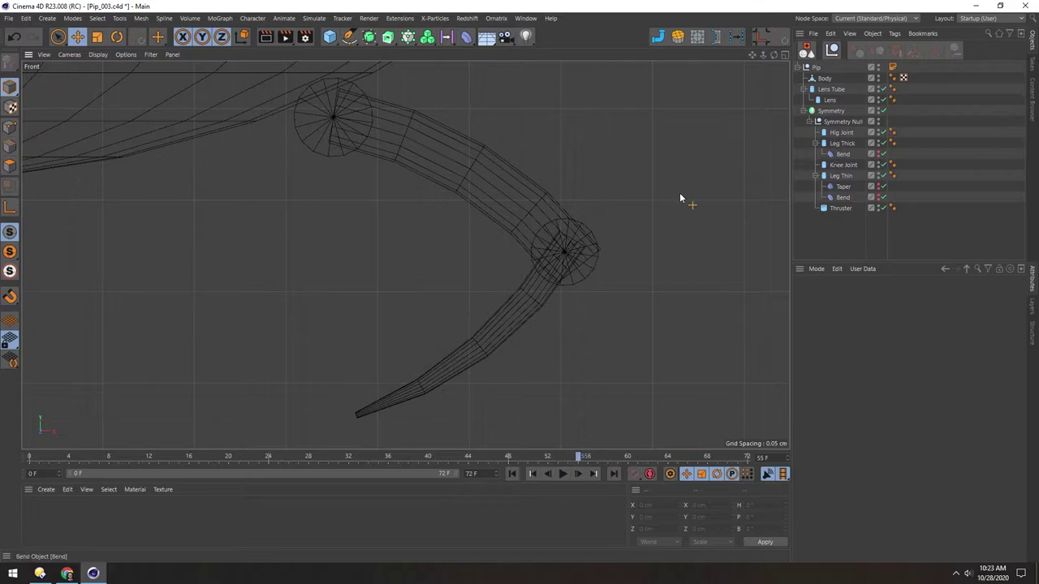
{"action": "left_click", "coordinate": [842, 121]}
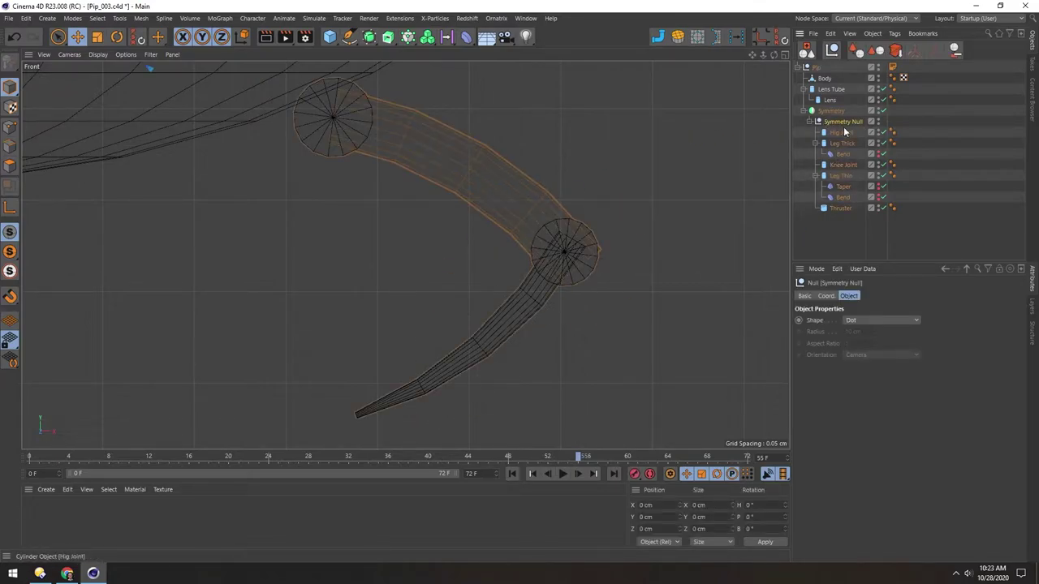
{"action": "left_click", "coordinate": [832, 51]}
{"action": "left_click_drag", "start_coordinate": [817, 68], "coordinate": [834, 146]}
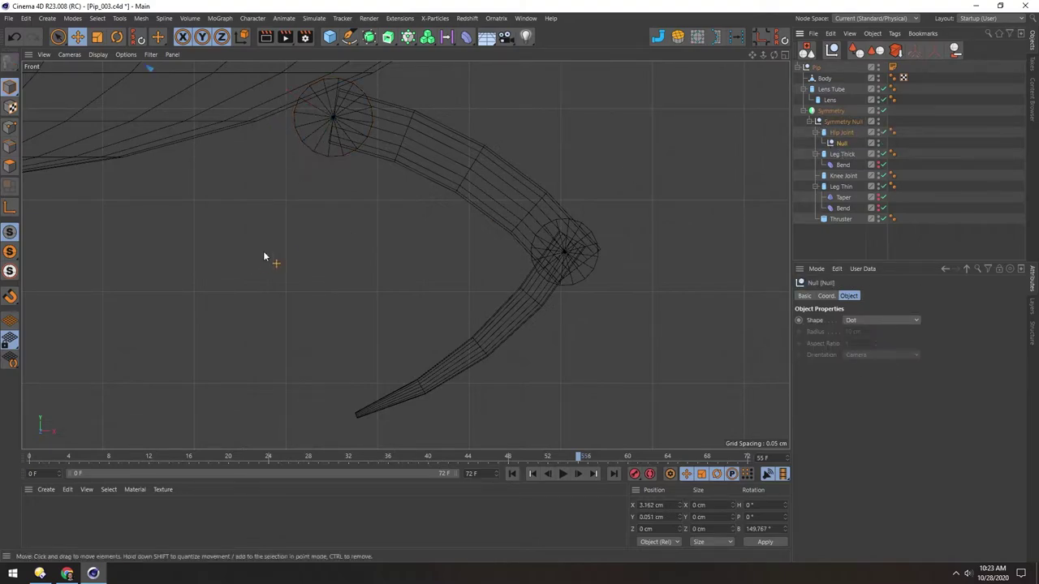
- Run Reset PSR on the new null so it sits at the centre of Hip Joint
{"action": "scroll", "coordinate": [324, 235], "scroll_direction": "down", "scroll_amount": 10}
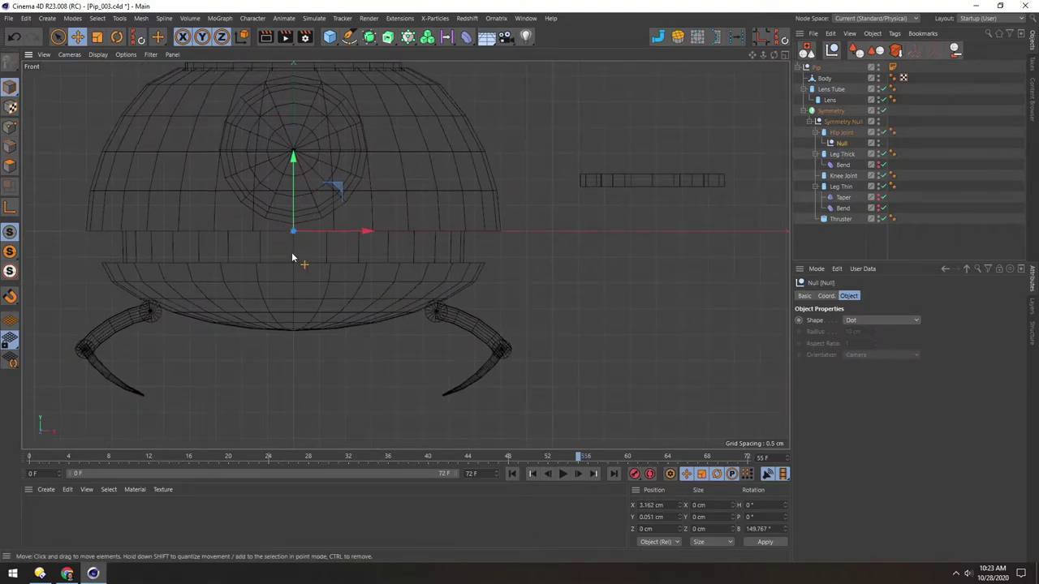
{"action": "scroll", "coordinate": [292, 227], "scroll_direction": "up", "scroll_amount": 3}
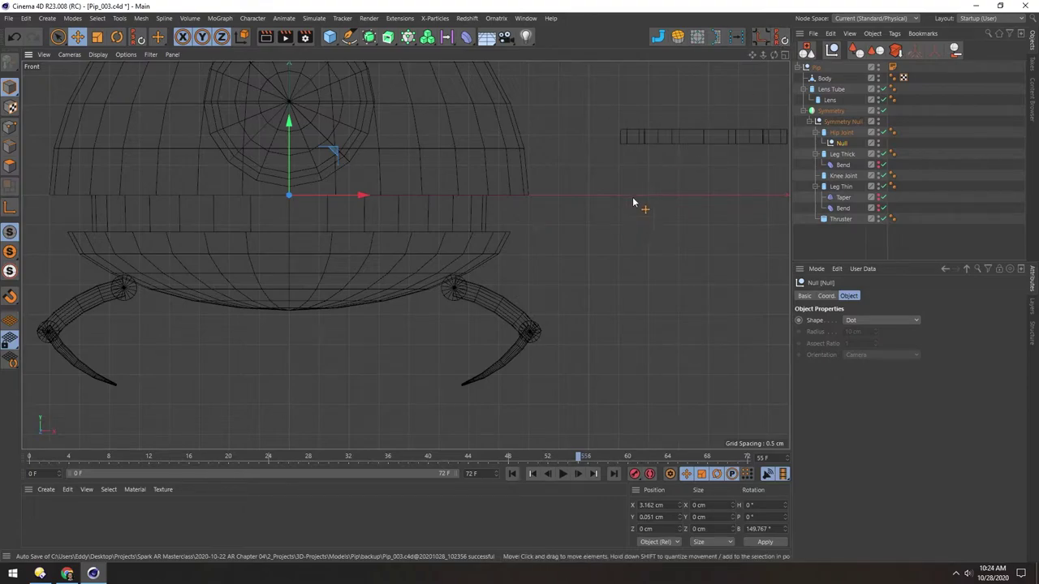
{"action": "key", "text": "shift+c"}
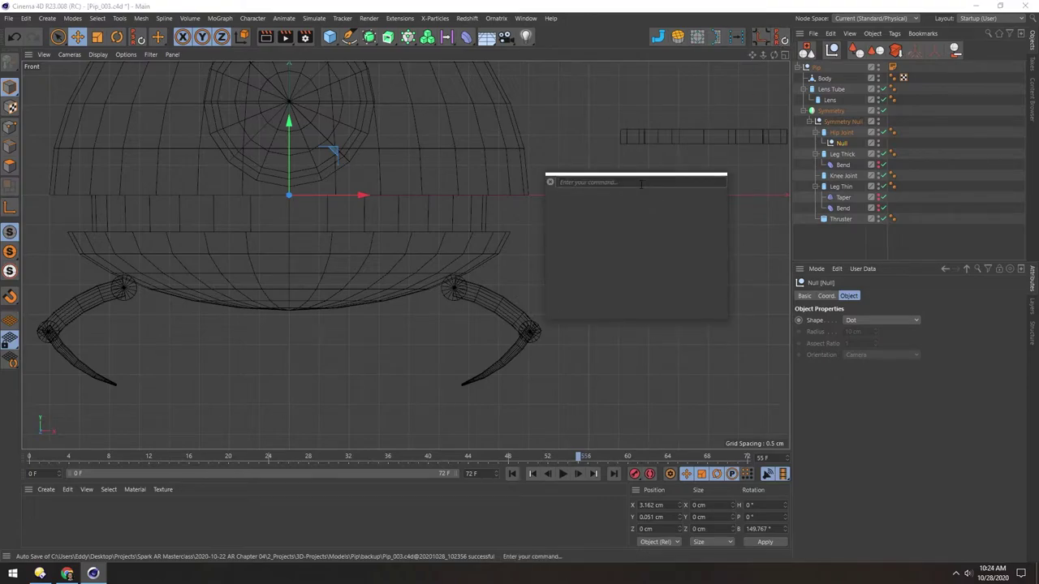
{"action": "type", "text": "reset ps"}
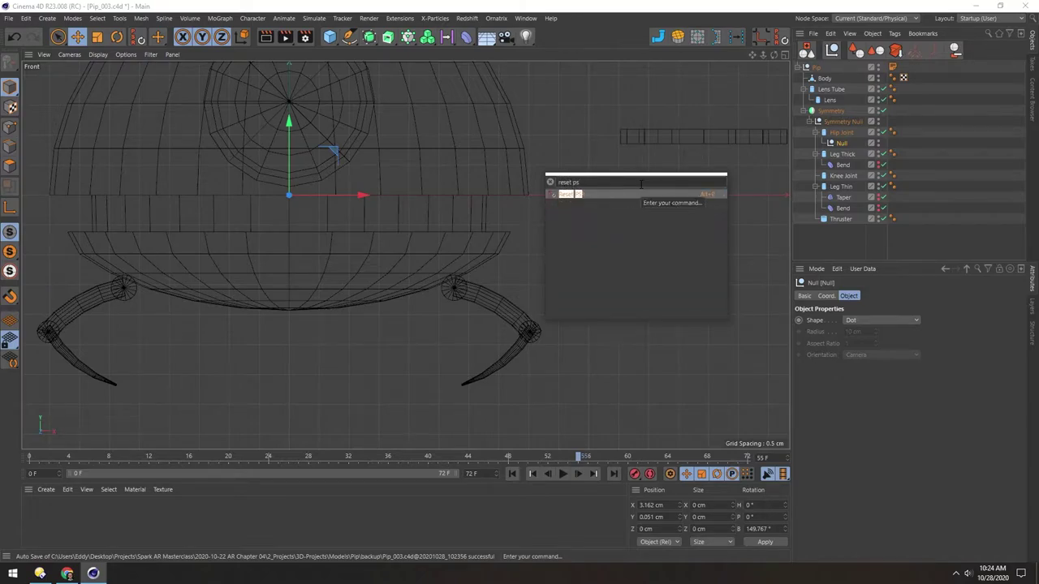
{"action": "key", "text": "Return"}
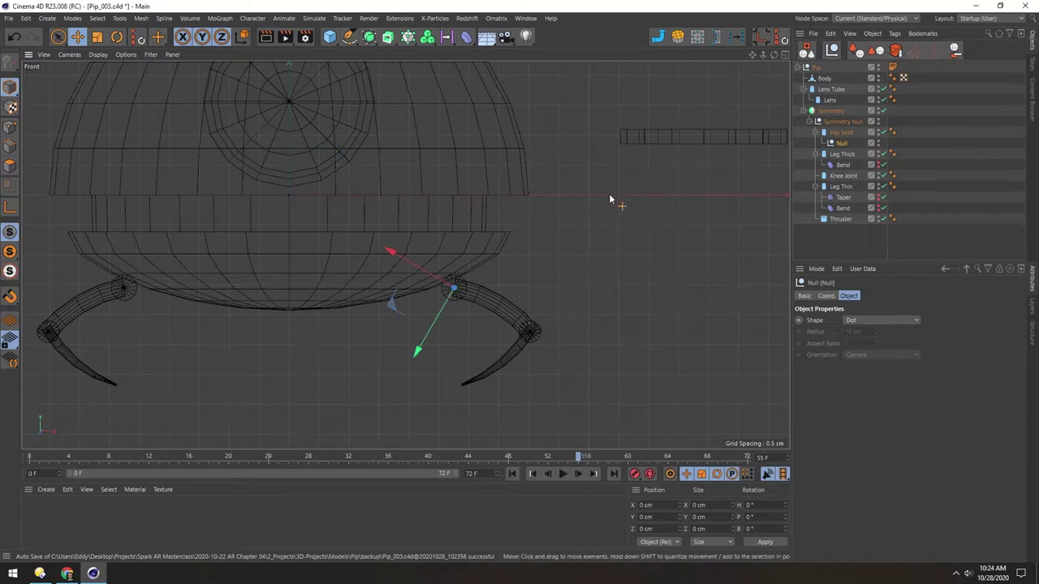
{"action": "scroll", "coordinate": [500, 284], "scroll_direction": "up", "scroll_amount": 3}
{"action": "middle_click_drag", "start_coordinate": [501, 300], "coordinate": [536, 273], "text": "alt"}
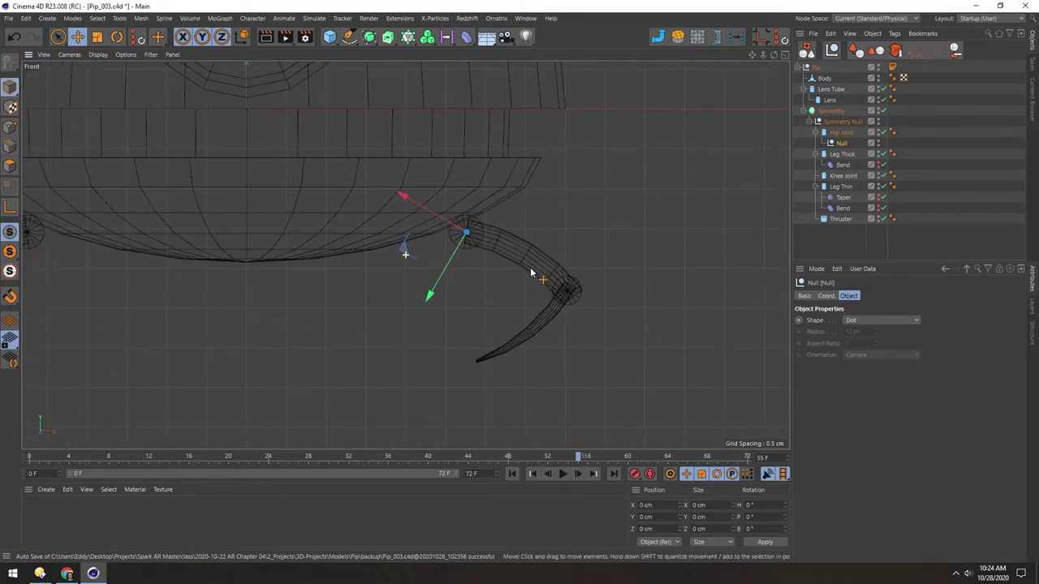
- Move the null out of Hip Joint to sit directly under Symmetry Null and set its bank rotation to 0°
{"action": "left_click_drag", "start_coordinate": [844, 140], "coordinate": [835, 133]}
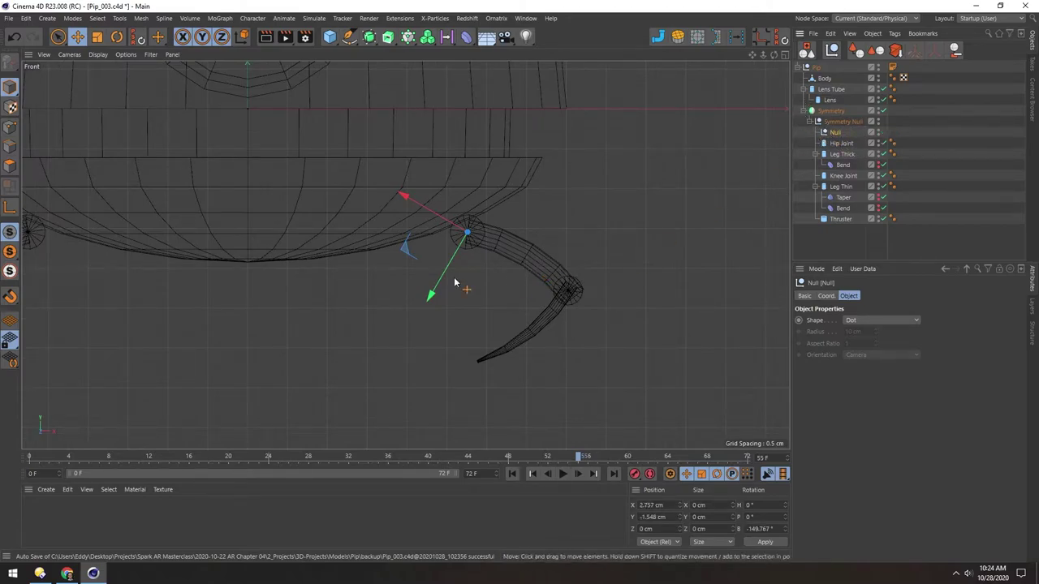
{"action": "left_click", "coordinate": [825, 295]}
{"action": "double_click", "coordinate": [969, 344]}
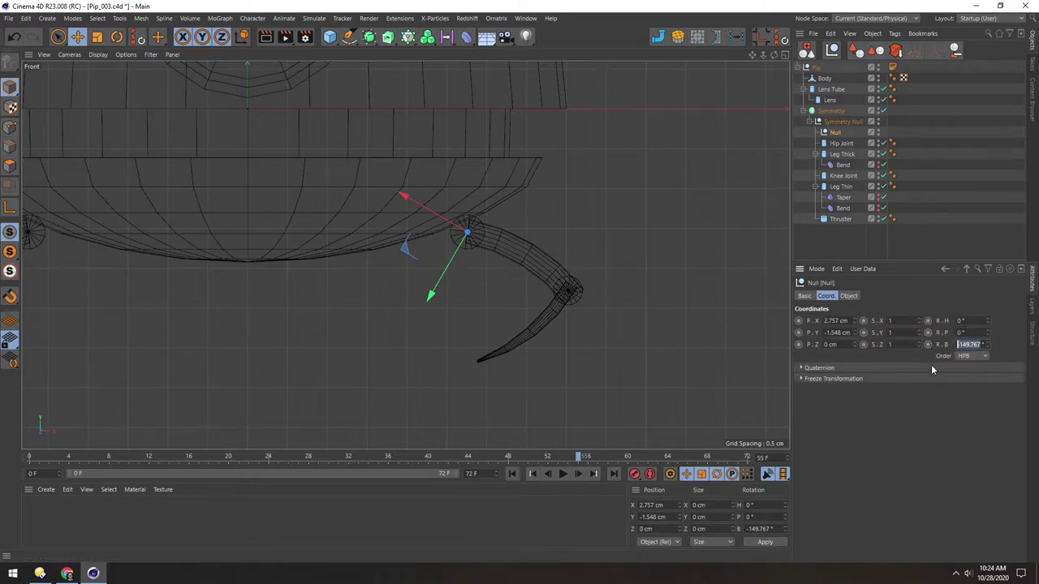
{"action": "type", "text": "0"}
{"action": "key", "text": "Return"}
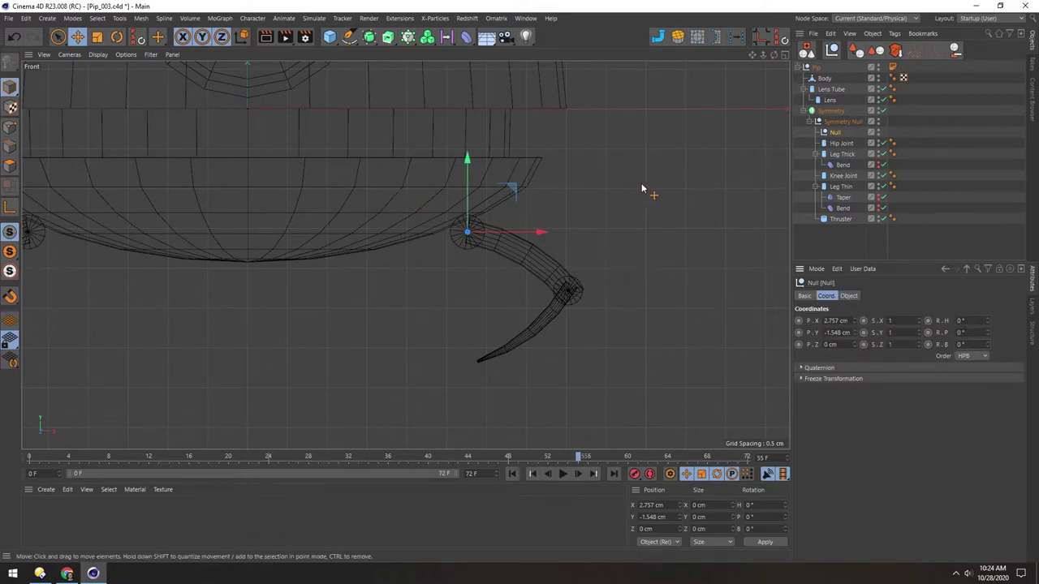
- Parent Hip Joint to the aligned null and rename the null Hip Null
{"action": "left_click_drag", "start_coordinate": [823, 144], "coordinate": [836, 132]}
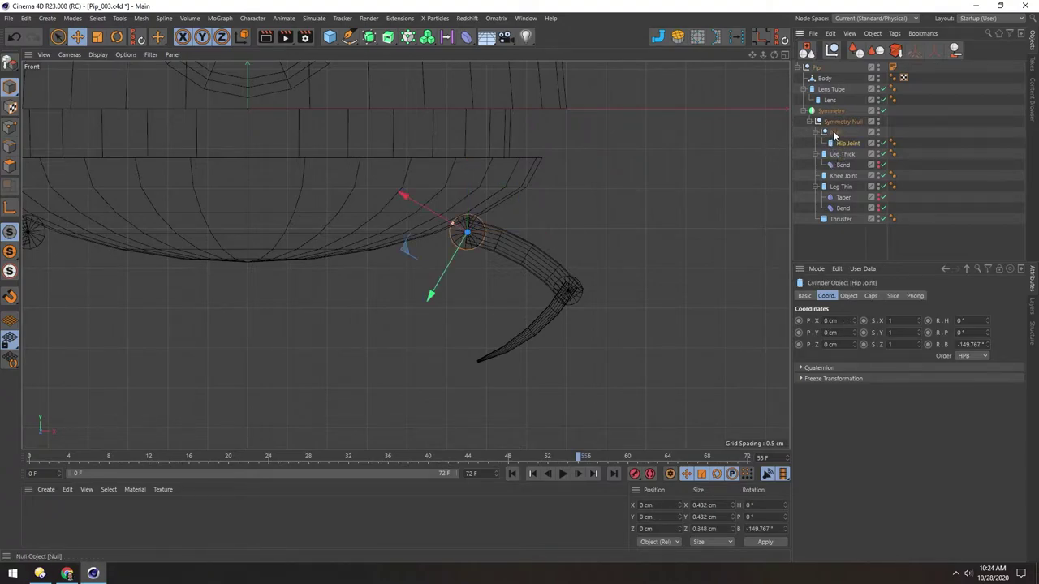
{"action": "double_click", "coordinate": [836, 132]}
{"action": "type", "text": "Hip Null"}
{"action": "key", "text": "Return"}
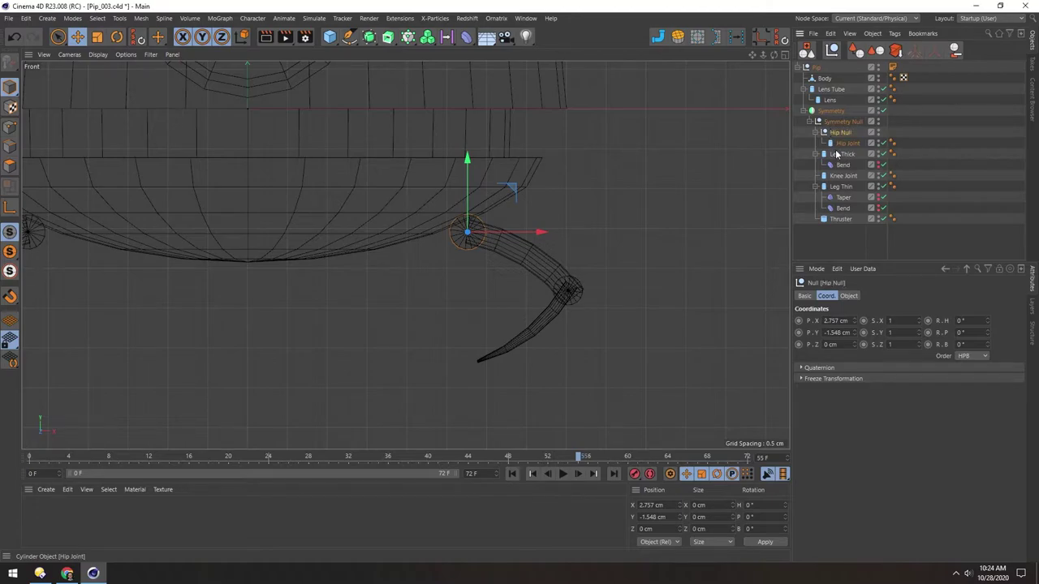
- Add another null inside Hip Null below Hip Joint, and collapse the Leg Thick and Leg Thin hierarchies
{"action": "left_click", "coordinate": [832, 52]}
{"action": "left_click_drag", "start_coordinate": [809, 72], "coordinate": [832, 155]}
{"action": "left_click", "coordinate": [814, 165]}
{"action": "left_click", "coordinate": [815, 187]}
{"action": "left_click", "coordinate": [838, 187]}
{"action": "left_click", "coordinate": [829, 165], "text": "shift"}
{"action": "key", "text": "ctrl+z"}
{"action": "left_click", "coordinate": [835, 228]}
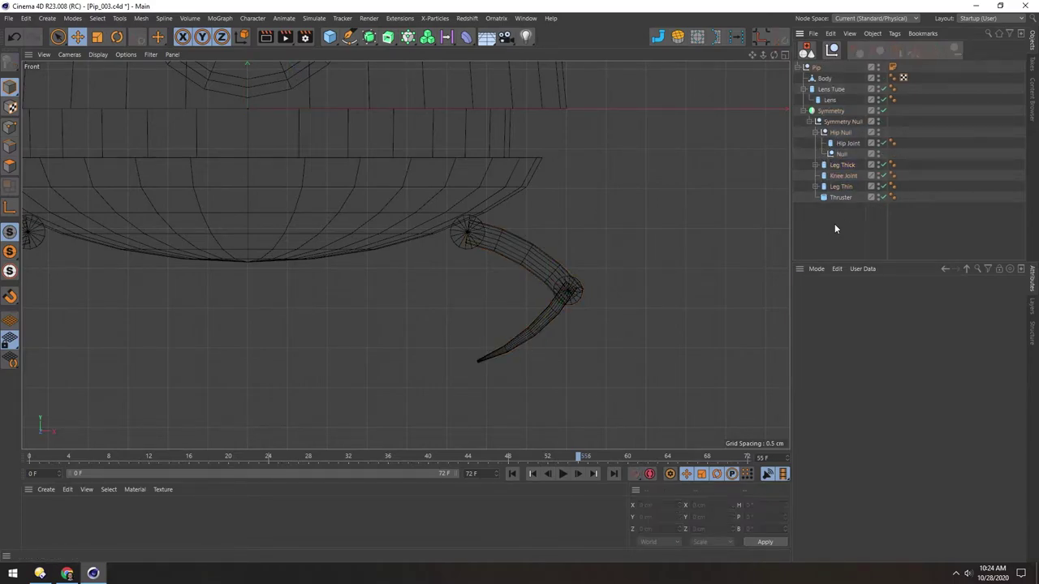
- Rename the null inside Hip Null to Leg Thick and parent the Leg Thick cylinder to it
{"action": "double_click", "coordinate": [842, 154]}
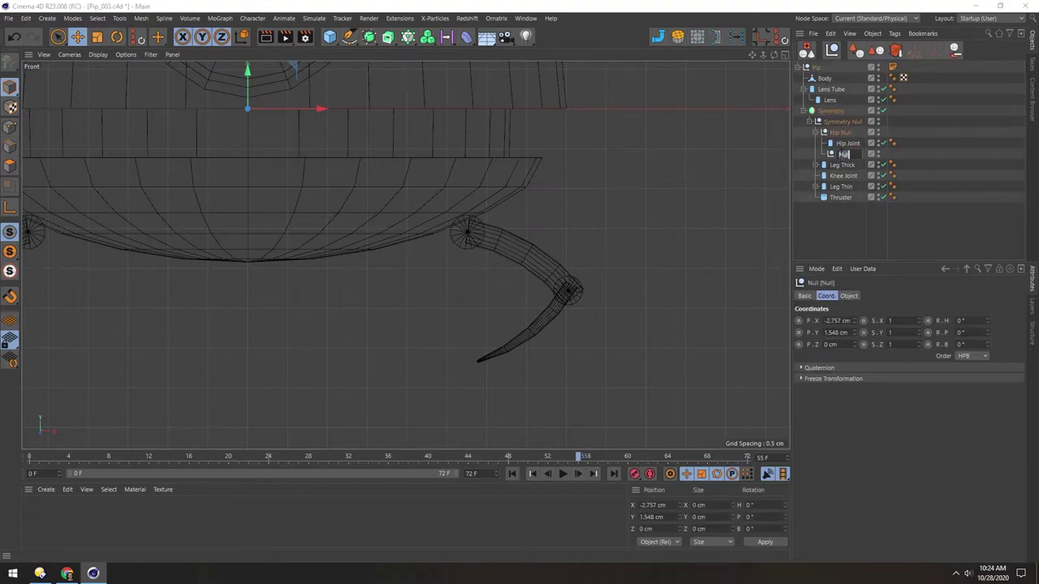
{"action": "type", "text": "Leg"}
{"action": "type", "text": " Thick"}
{"action": "key", "text": "Return"}
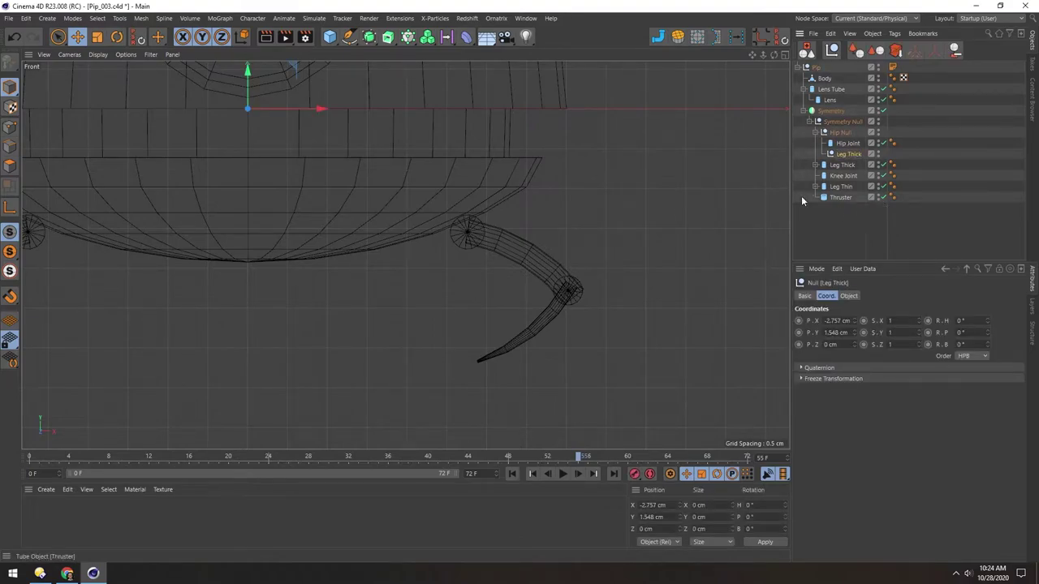
{"action": "left_click_drag", "start_coordinate": [842, 165], "coordinate": [846, 154]}
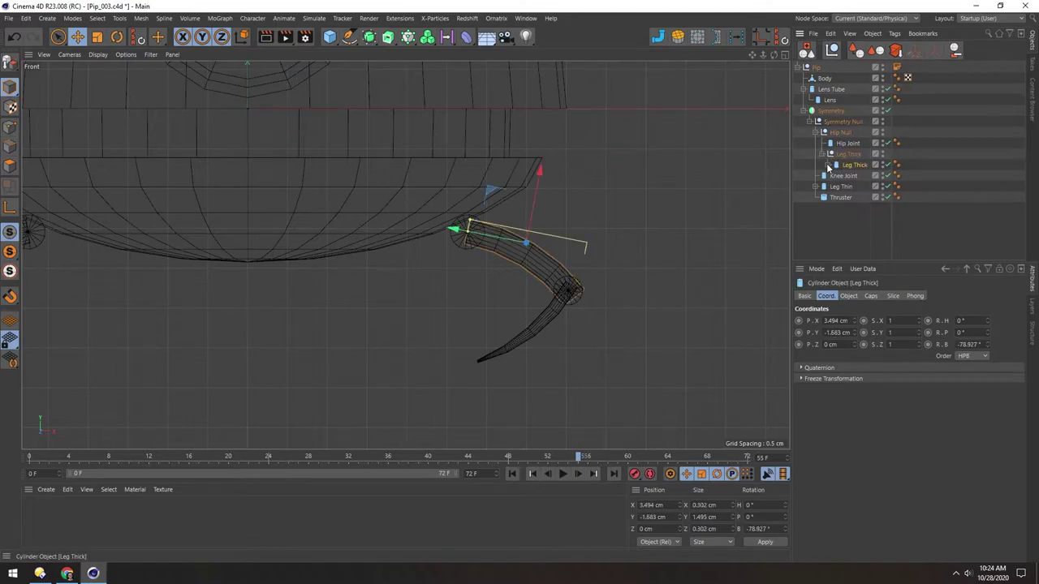
- Add a separate null and place it below Pip at the root of the hierarchy
{"action": "left_click", "coordinate": [832, 50]}
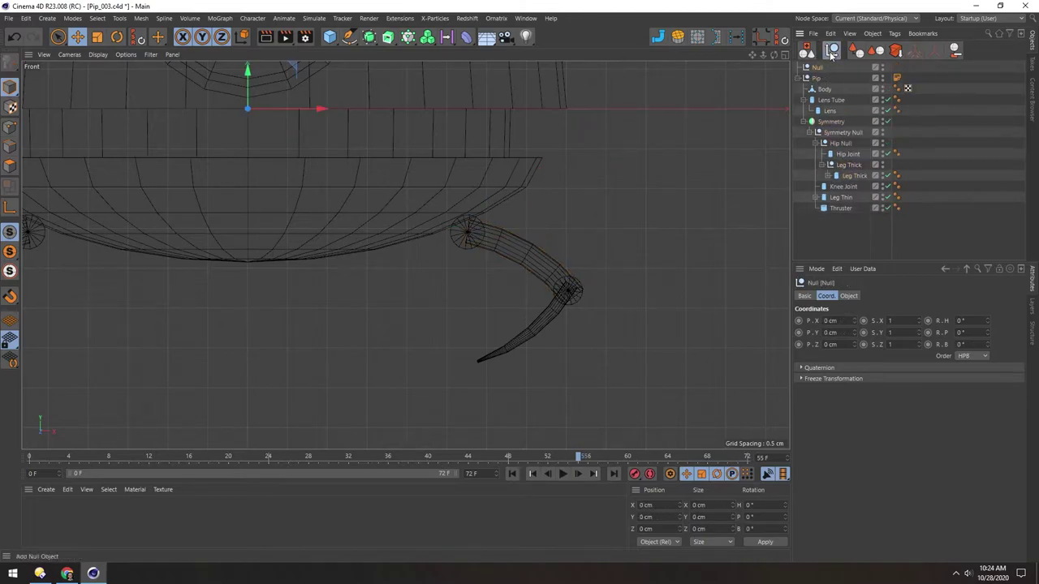
{"action": "left_click_drag", "start_coordinate": [817, 67], "coordinate": [841, 227]}
- Take the Leg Thick cylinder out of its null, run Reset PSR on the null, and parent the cylinder to it again
{"action": "left_click", "coordinate": [848, 154]}
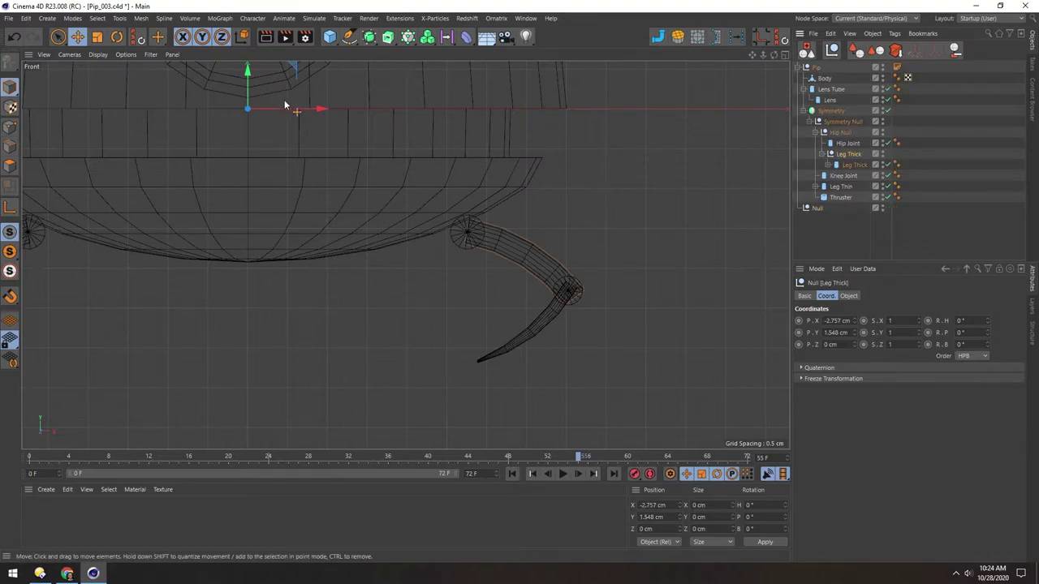
{"action": "left_click_drag", "start_coordinate": [846, 166], "coordinate": [845, 150]}
{"action": "left_click", "coordinate": [777, 41]}
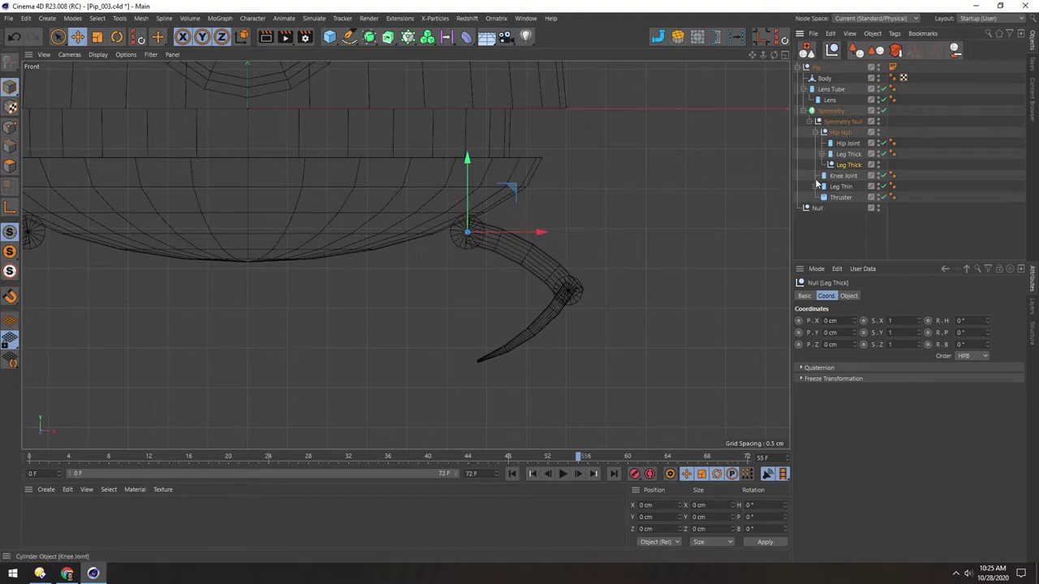
{"action": "left_click_drag", "start_coordinate": [848, 153], "coordinate": [847, 165]}
- Test-rotate Hip Null and the Leg Thick null in the front view, undoing each rotation
{"action": "left_click", "coordinate": [840, 132]}
{"action": "key", "text": "r"}
{"action": "left_click_drag", "start_coordinate": [662, 258], "coordinate": [670, 265]}
{"action": "key", "text": "ctrl+z"}
{"action": "left_click", "coordinate": [844, 154]}
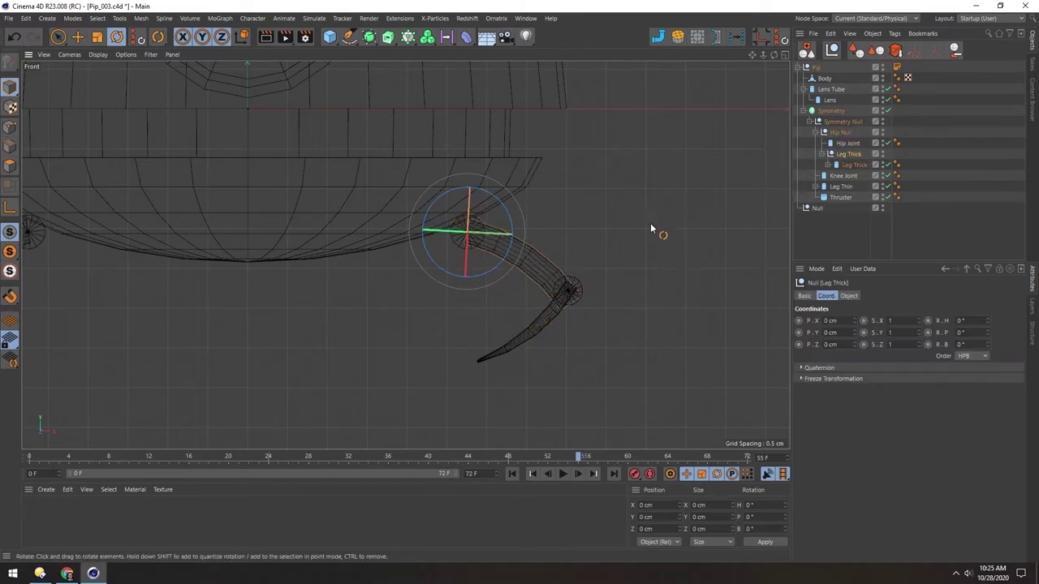
{"action": "left_click_drag", "start_coordinate": [679, 195], "coordinate": [690, 175]}
{"action": "key", "text": "ctrl+z"}
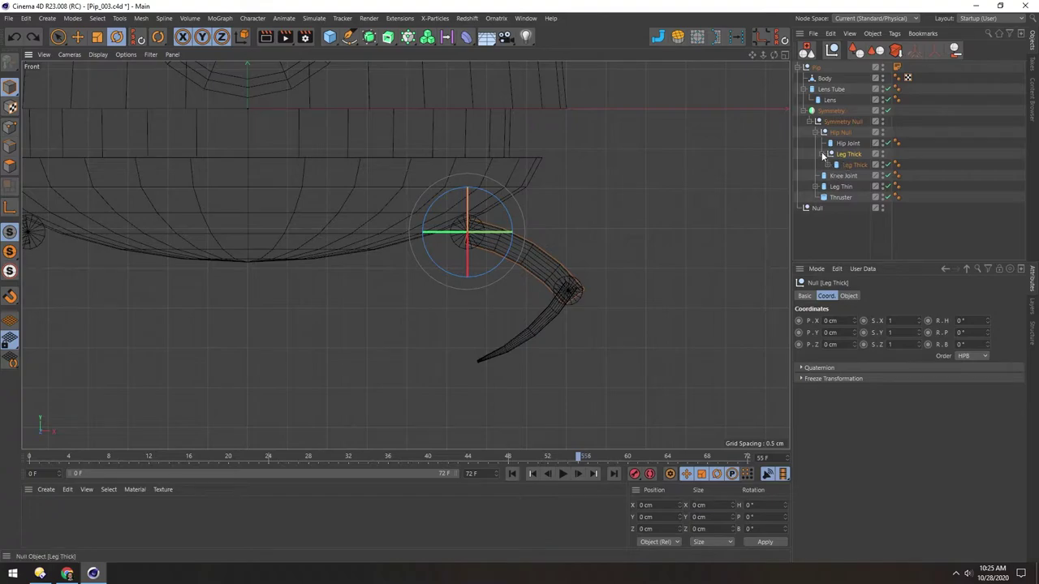
- Add a null inside Knee Joint and run Reset PSR so it sits at the joint's centre
{"action": "left_click", "coordinate": [832, 50]}
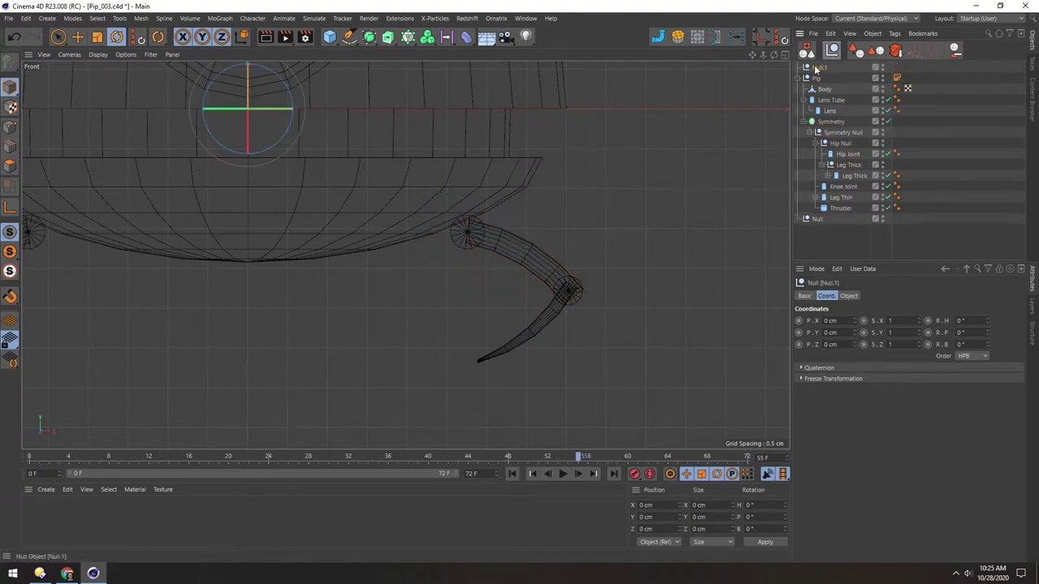
{"action": "left_click_drag", "start_coordinate": [817, 72], "coordinate": [840, 140]}
{"action": "left_click_drag", "start_coordinate": [844, 166], "coordinate": [841, 192]}
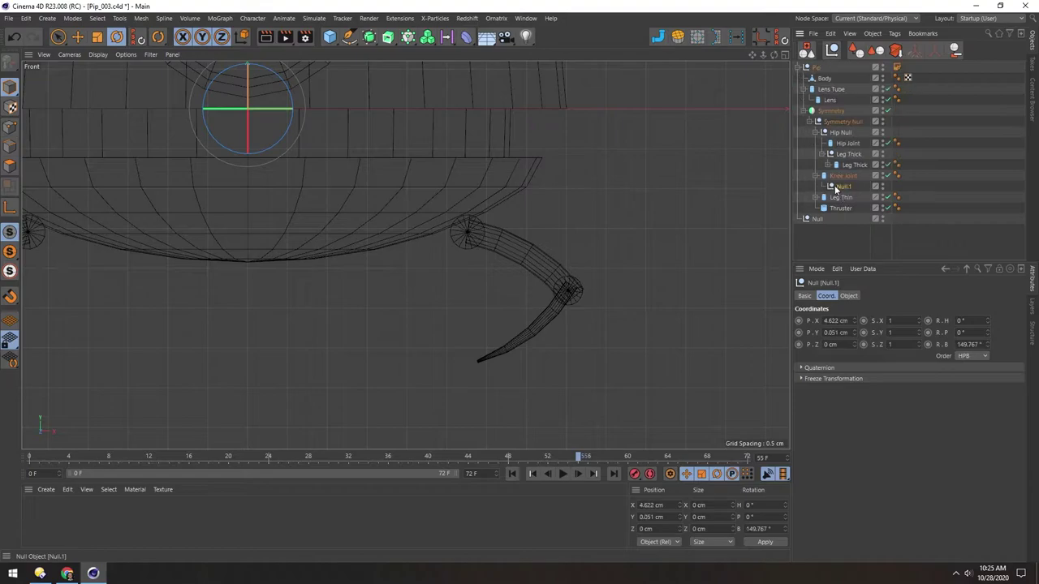
{"action": "left_click", "coordinate": [778, 39]}
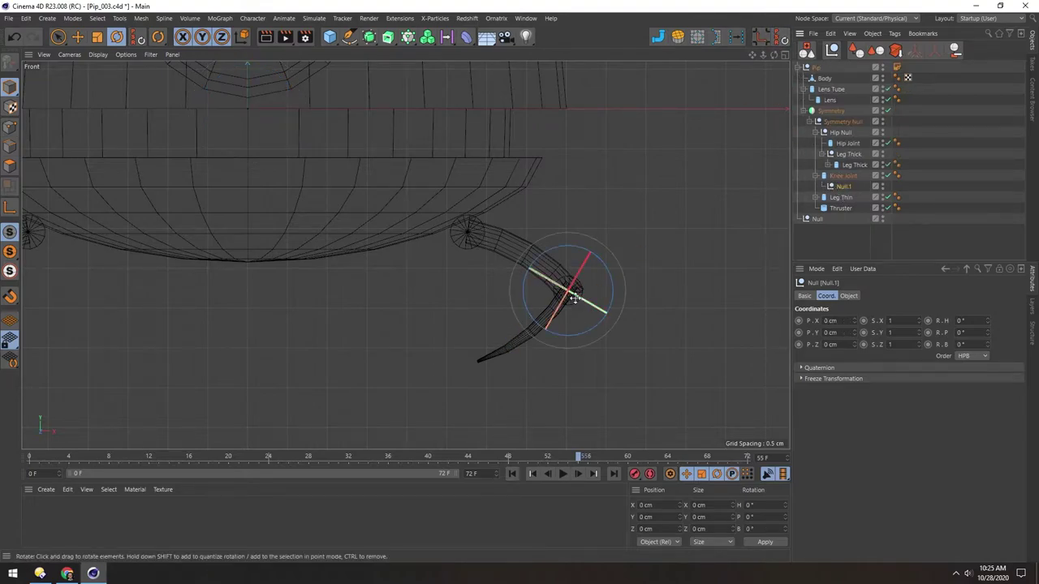
- Move the knee-centred null out of Knee Joint into the Leg Thick null and set its bank rotation to 0°
{"action": "left_click_drag", "start_coordinate": [830, 187], "coordinate": [841, 176]}
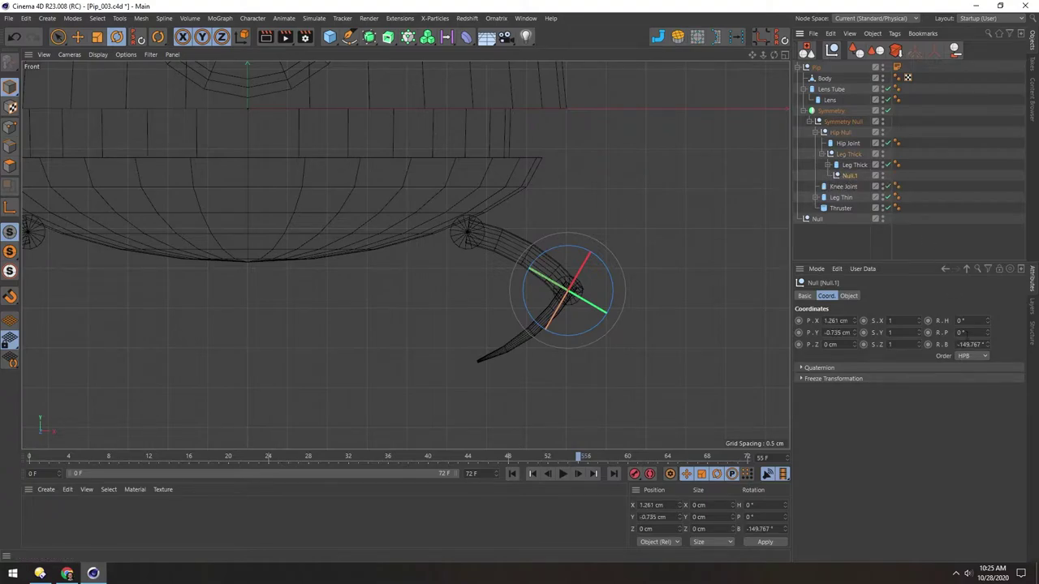
{"action": "left_click", "coordinate": [962, 344]}
{"action": "type", "text": "0"}
{"action": "key", "text": "Return"}
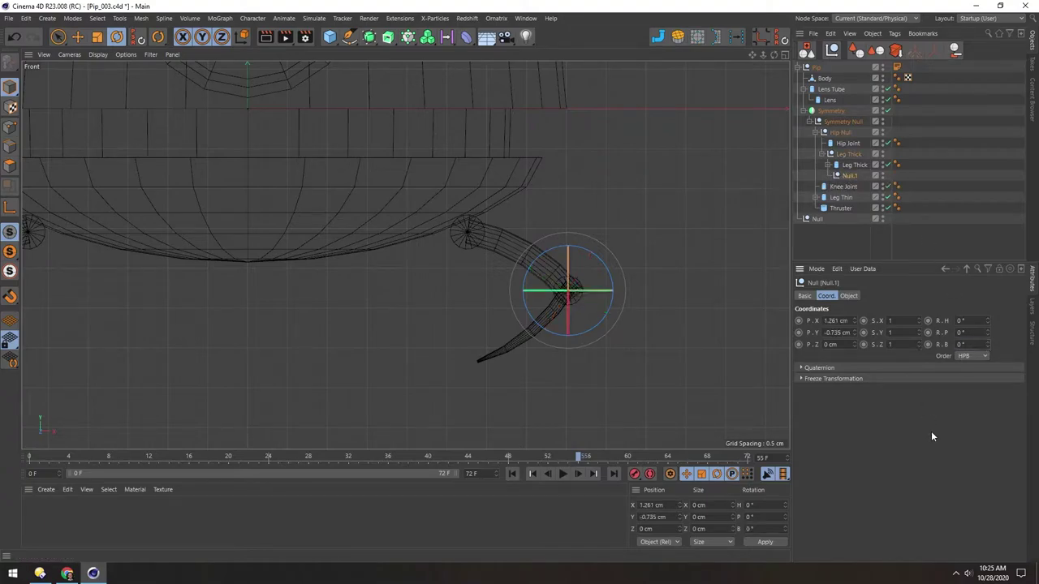
- Parent Knee Joint to the aligned null and rename the null Knee Null
{"action": "left_click_drag", "start_coordinate": [841, 187], "coordinate": [848, 177]}
{"action": "left_click", "coordinate": [848, 176]}
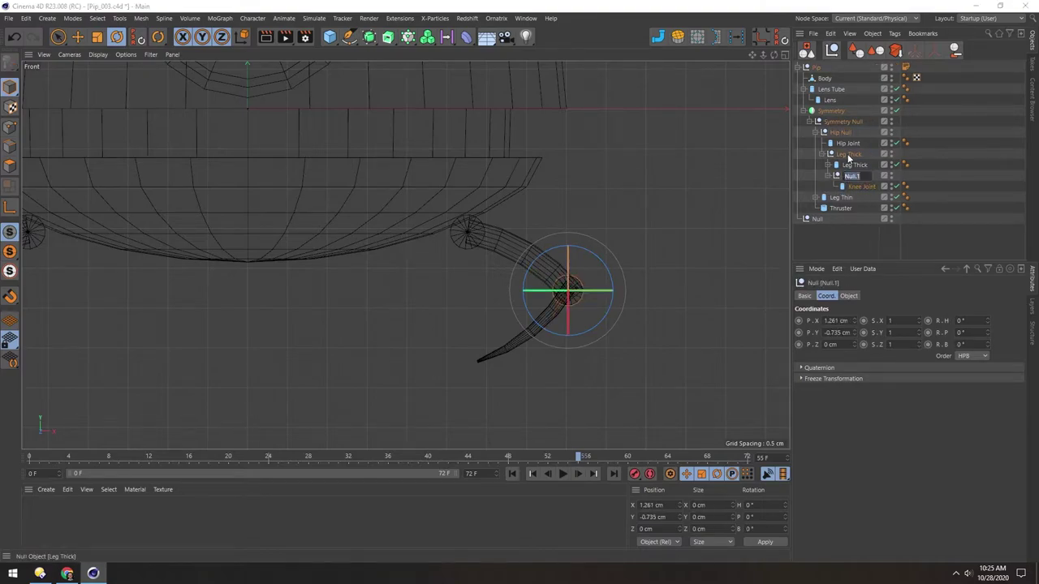
{"action": "type", "text": "Knee Null"}
{"action": "key", "text": "Return"}
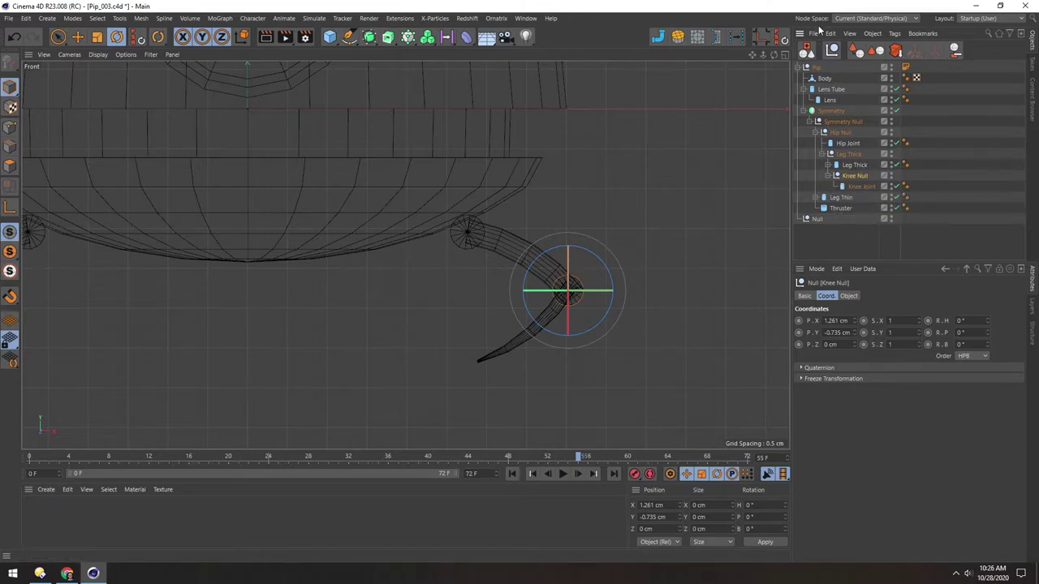
- Add a null inside Knee Null below Knee Joint, reset its PSR, and name it Leg Thin Null
{"action": "left_click", "coordinate": [832, 50]}
{"action": "left_click_drag", "start_coordinate": [805, 72], "coordinate": [852, 203]}
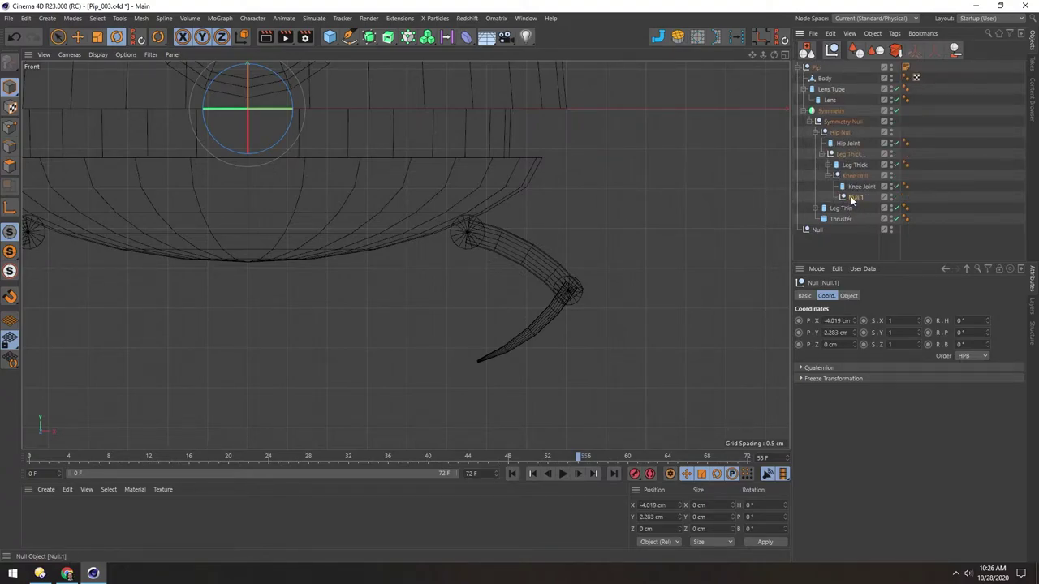
{"action": "left_click", "coordinate": [778, 38]}
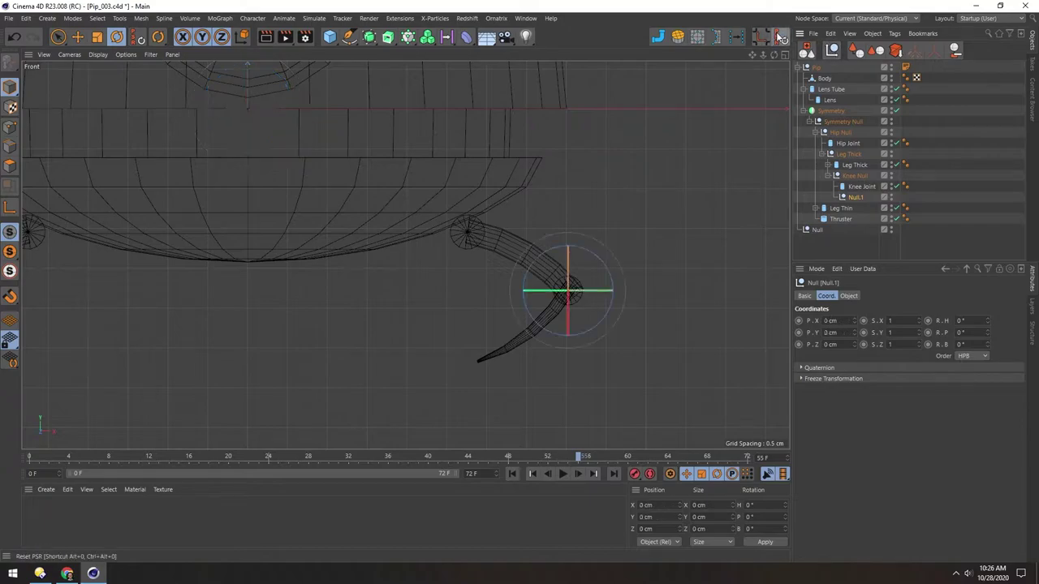
{"action": "double_click", "coordinate": [853, 198]}
{"action": "type", "text": "L"}
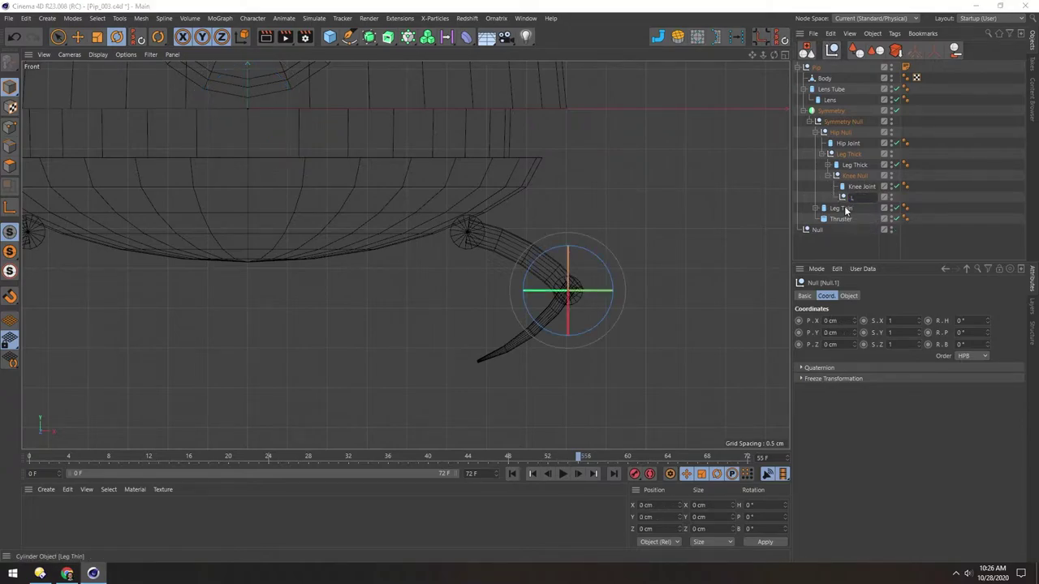
{"action": "type", "text": "eg Thin Null"}
{"action": "key", "text": "Return"}
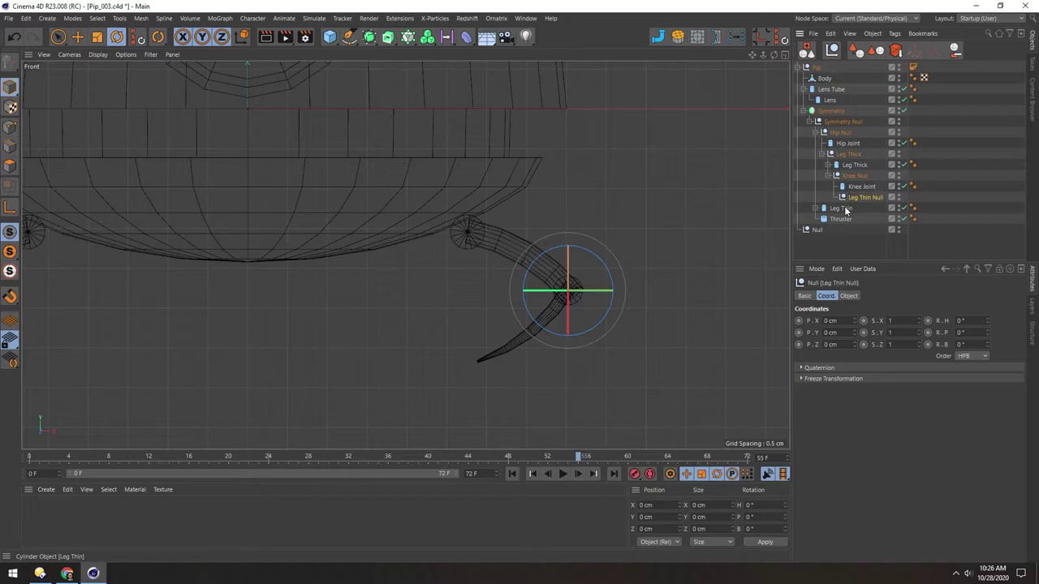
- Rename the Leg Thick null to Leg Thick Null and parent the Leg Thin cylinder to Leg Thin Null
{"action": "left_click", "coordinate": [854, 154]}
{"action": "double_click", "coordinate": [854, 154]}
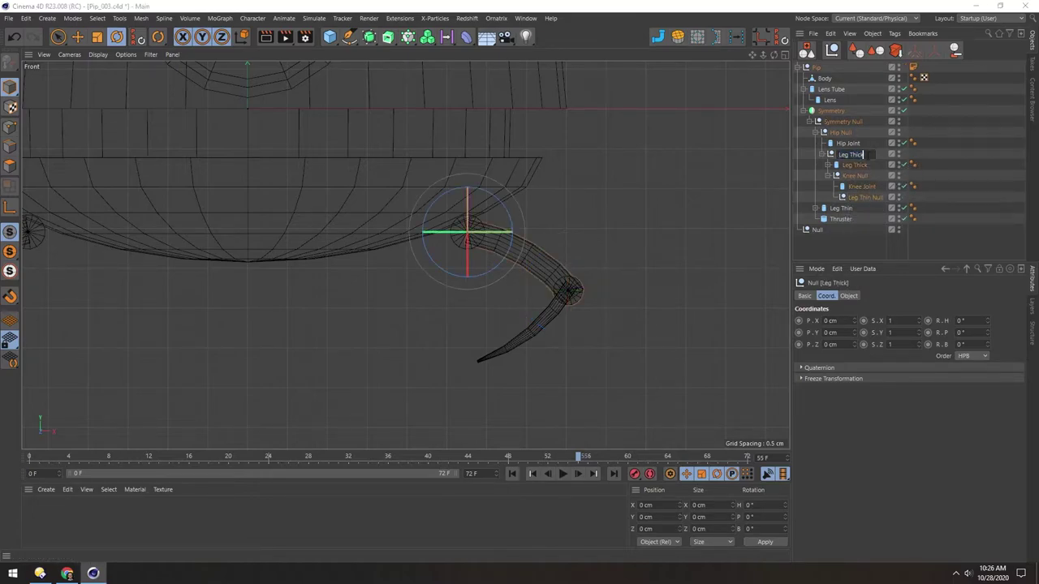
{"action": "type", "text": "Null"}
{"action": "key", "text": "Return"}
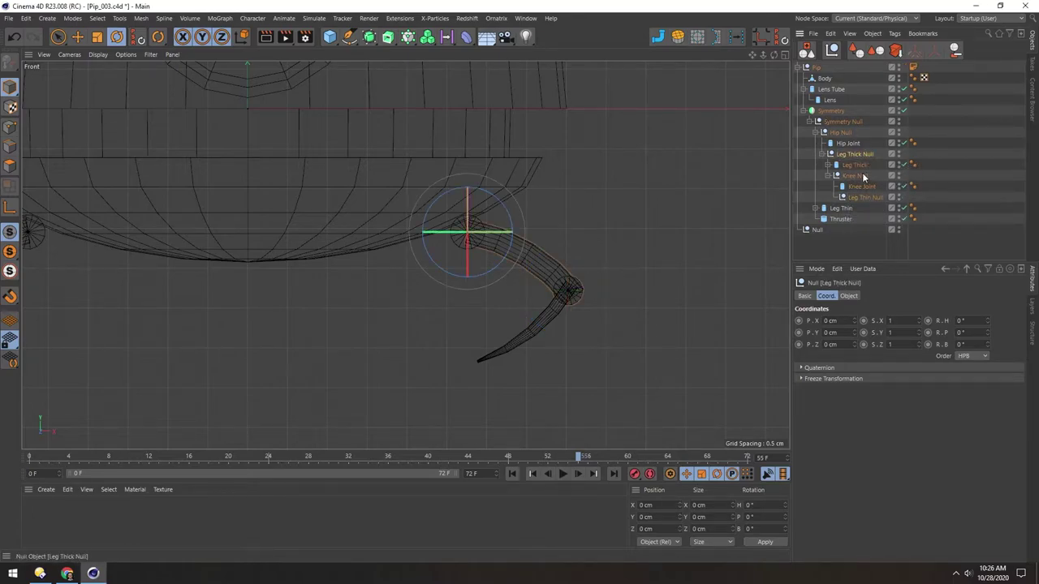
{"action": "left_click_drag", "start_coordinate": [831, 201], "coordinate": [860, 200]}
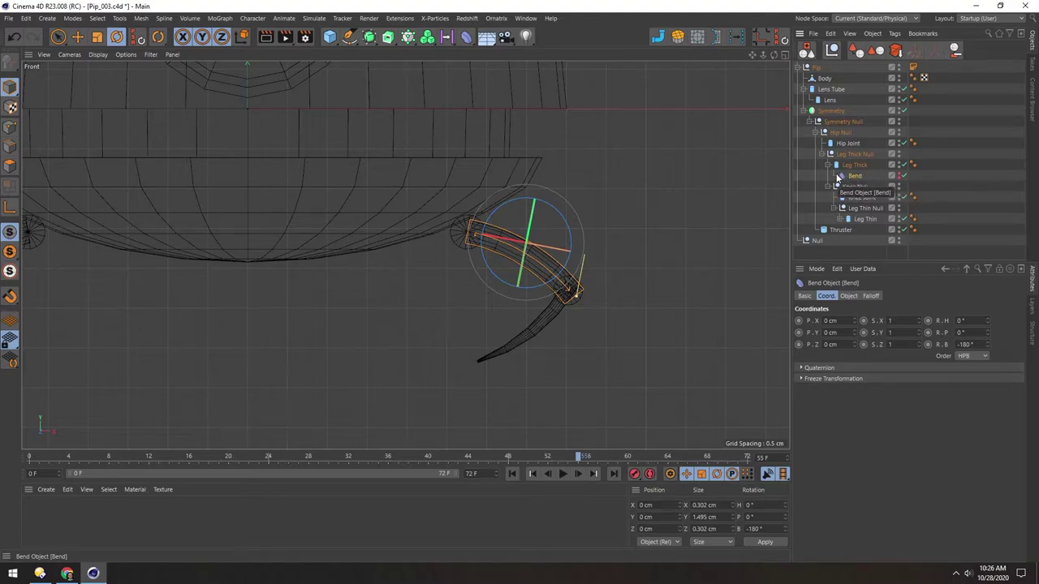
- Examine how the leg parts, their nulls and the Bend and Taper deformers are nested beneath Symmetry Null
{"action": "left_click", "coordinate": [846, 167]}
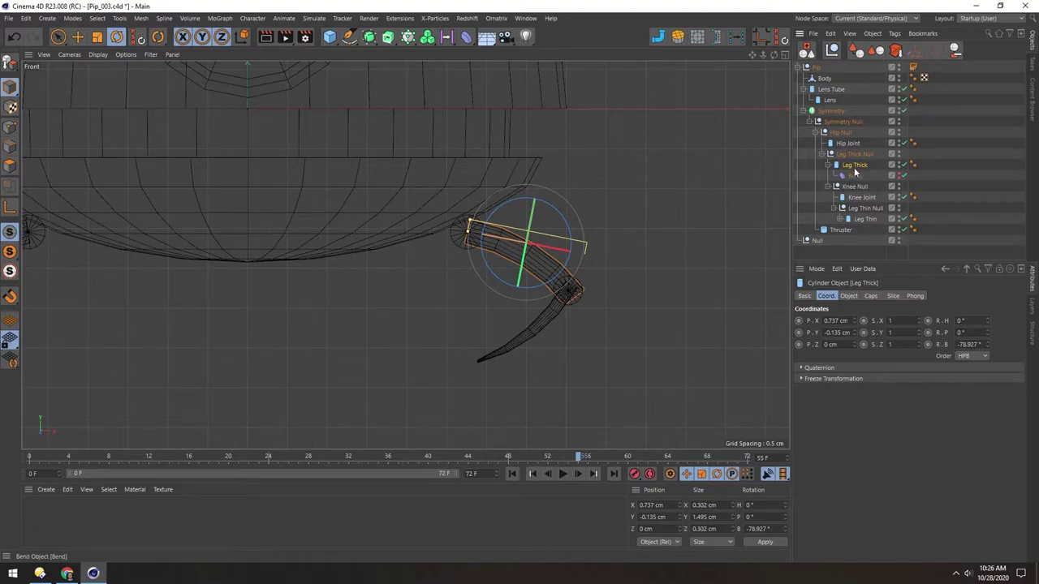
{"action": "left_click", "coordinate": [844, 154]}
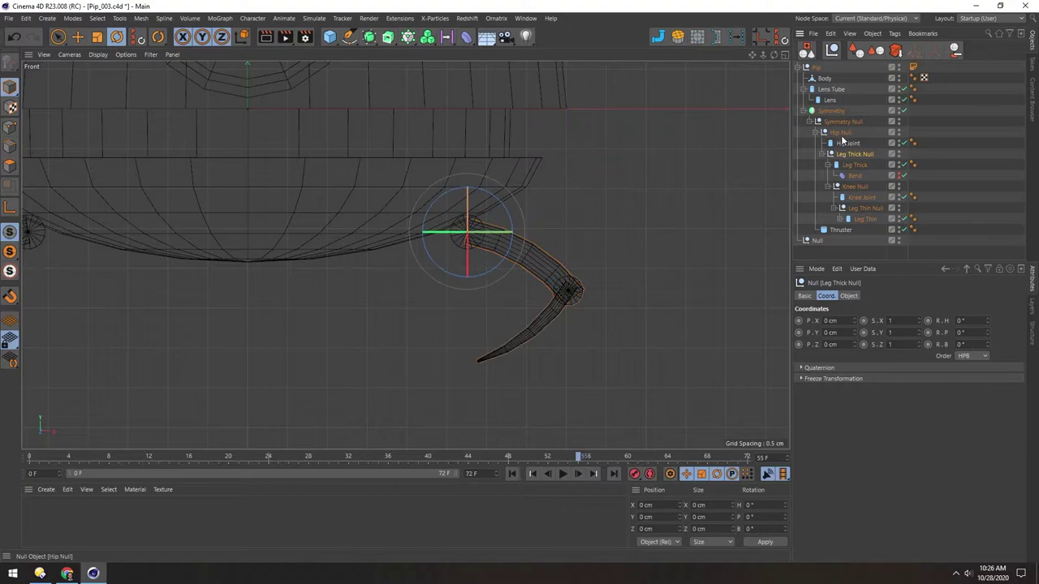
{"action": "left_click", "coordinate": [841, 254]}
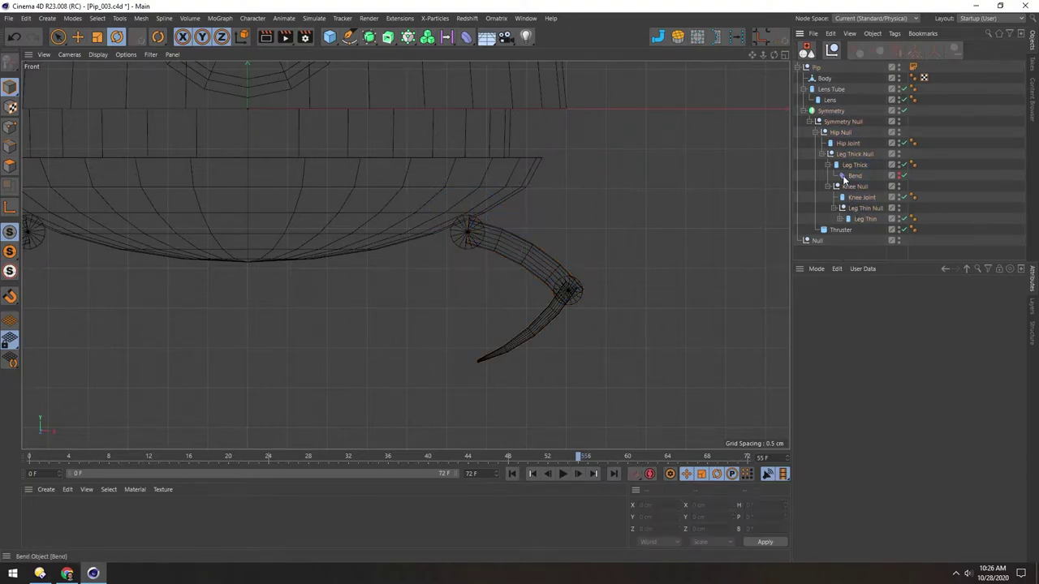
{"action": "left_click", "coordinate": [810, 121], "text": "ctrl"}
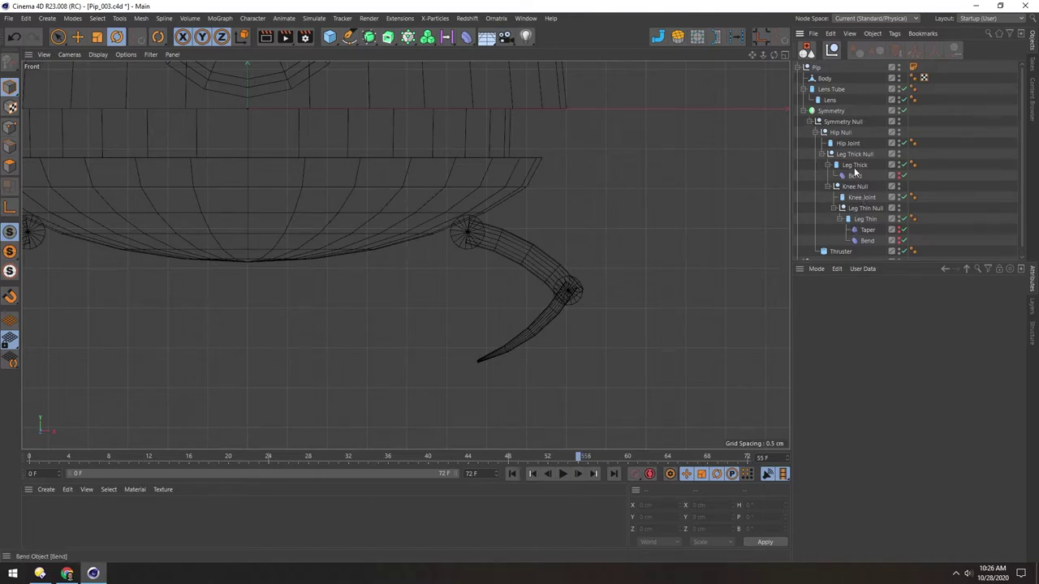
{"action": "left_click", "coordinate": [809, 122]}
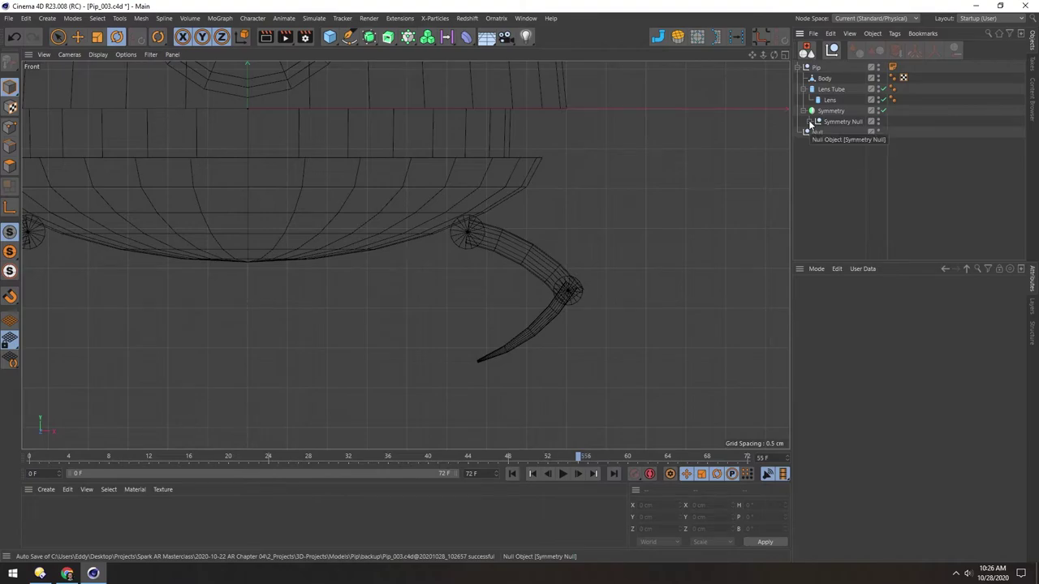
{"action": "left_click", "coordinate": [809, 121]}
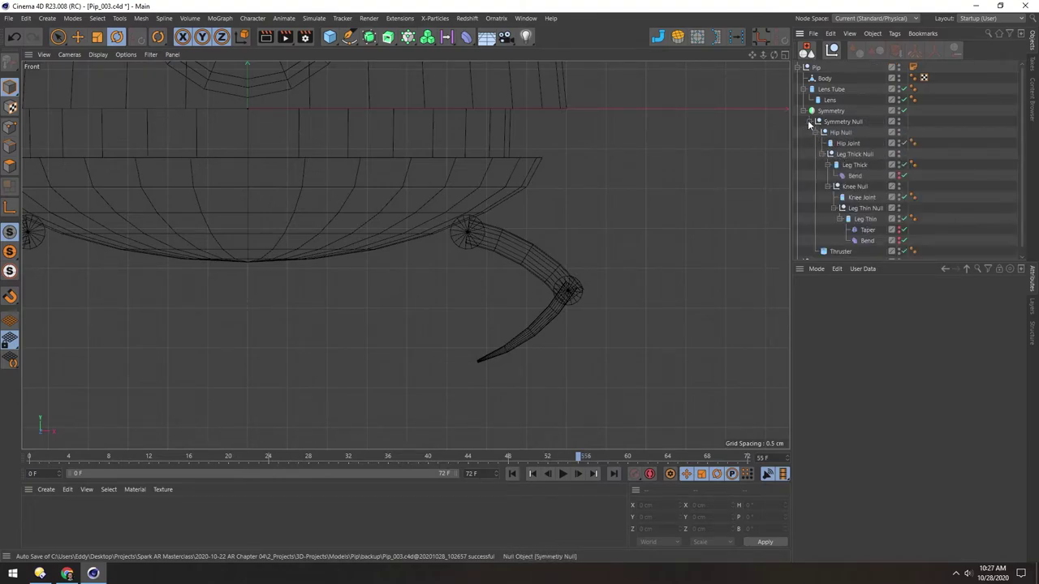
{"action": "left_click", "coordinate": [809, 122], "text": "ctrl"}
{"action": "left_click", "coordinate": [809, 121]}
{"action": "left_click", "coordinate": [814, 132]}
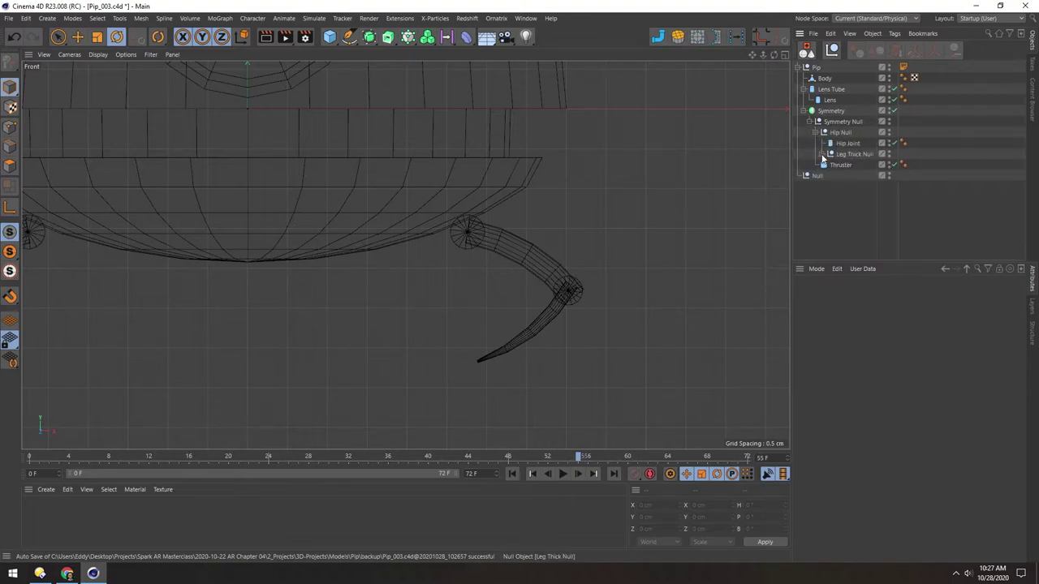
{"action": "left_click", "coordinate": [821, 153]}
{"action": "left_click", "coordinate": [828, 175]}
- Test-rotate Hip Null and Knee Null to check the leg's joint movement, undoing the rotations and clearing the selection
{"action": "left_click", "coordinate": [840, 132]}
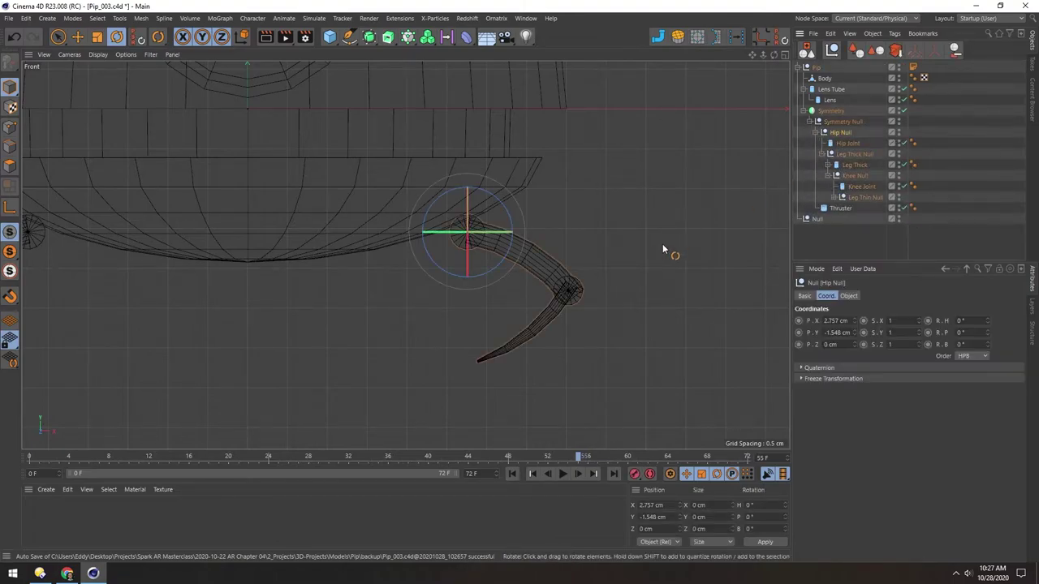
{"action": "key", "text": "r"}
{"action": "left_click_drag", "start_coordinate": [664, 242], "coordinate": [668, 255]}
{"action": "key", "text": "ctrl+z"}
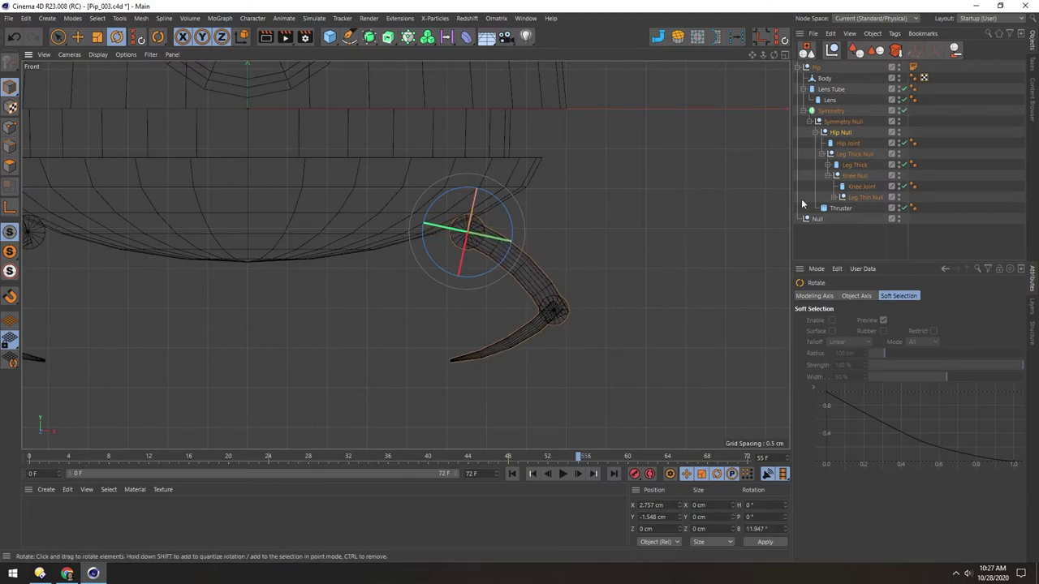
{"action": "left_click", "coordinate": [854, 175]}
{"action": "left_click_drag", "start_coordinate": [694, 167], "coordinate": [693, 243]}
{"action": "left_click", "coordinate": [808, 232]}
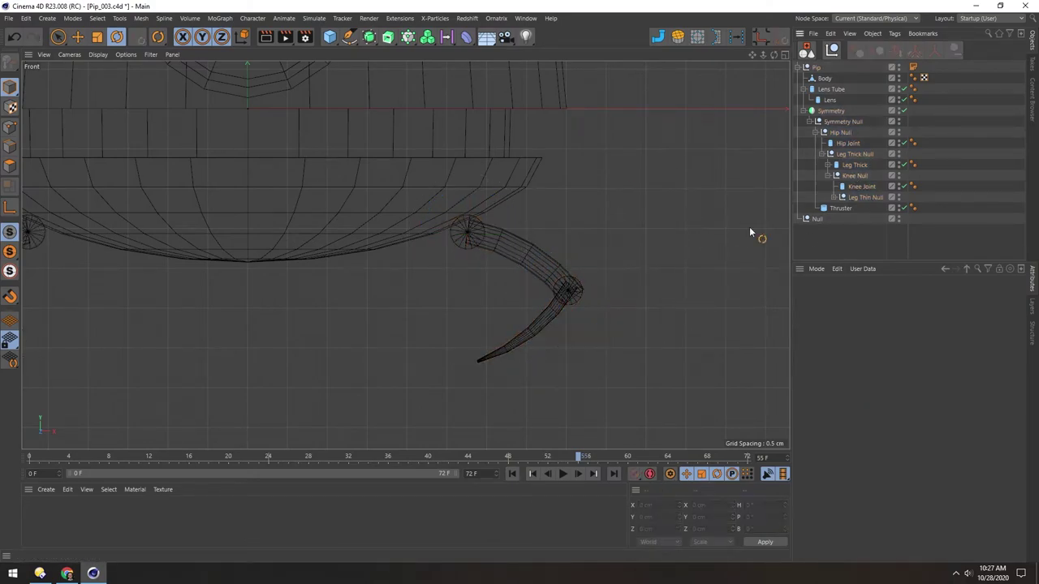
- Display the whole model in the four-view layout and collapse the Hip Null hierarchy
{"action": "scroll", "coordinate": [364, 226], "scroll_direction": "down", "scroll_amount": 2}
{"action": "scroll", "coordinate": [364, 227], "scroll_direction": "down", "scroll_amount": 3}
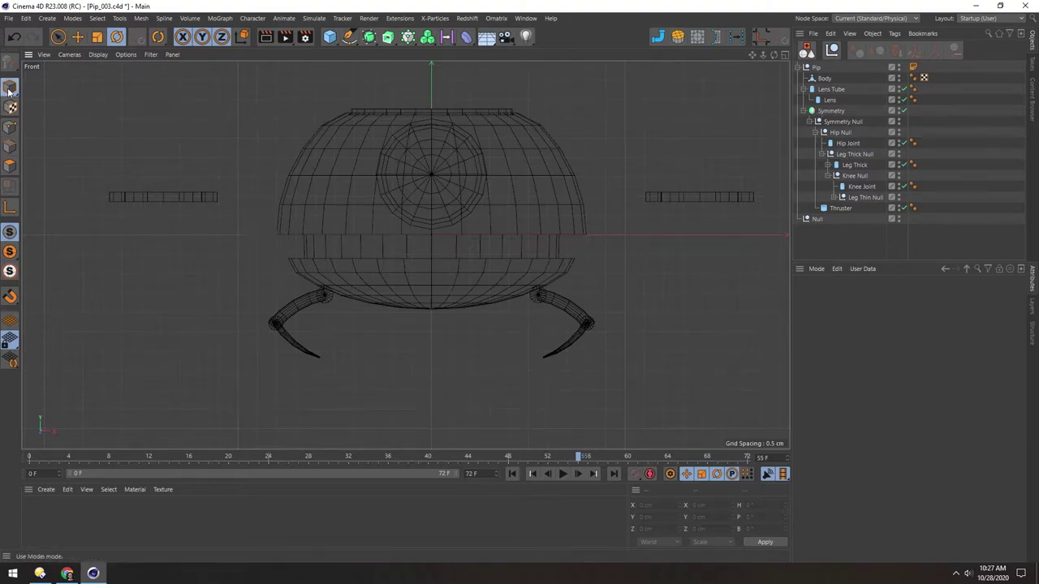
{"action": "middle_click", "coordinate": [445, 322]}
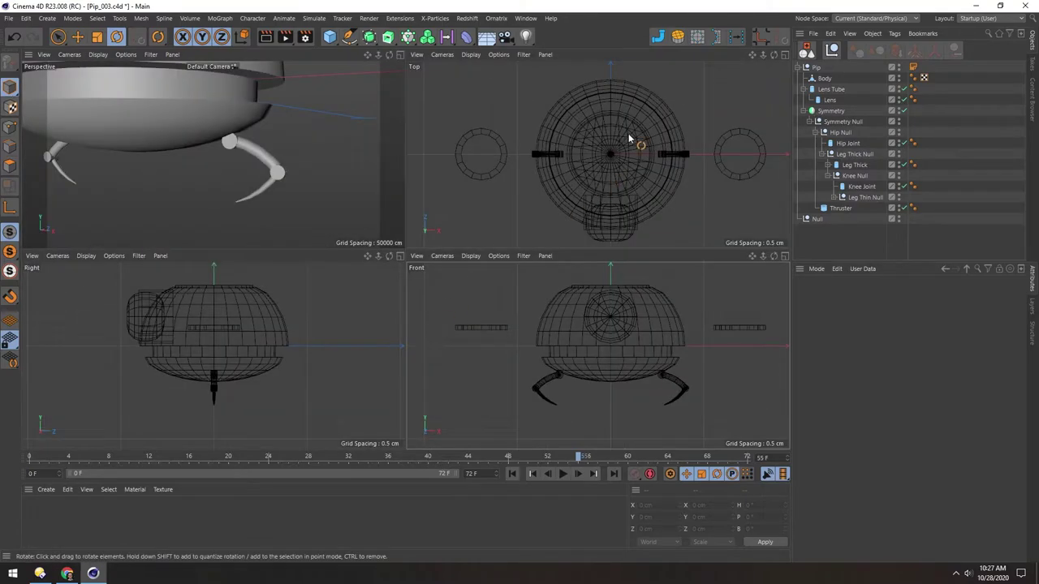
{"action": "left_click", "coordinate": [816, 132]}
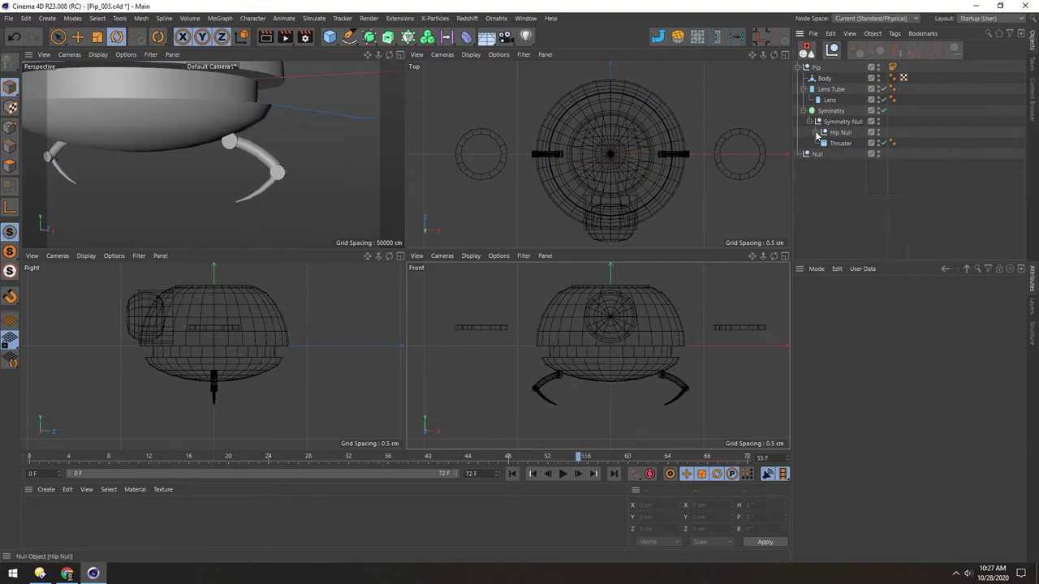
- Add a MoGraph Cloner inside the Pip group above Symmetry and make Hip Null its child
{"action": "left_click", "coordinate": [828, 134]}
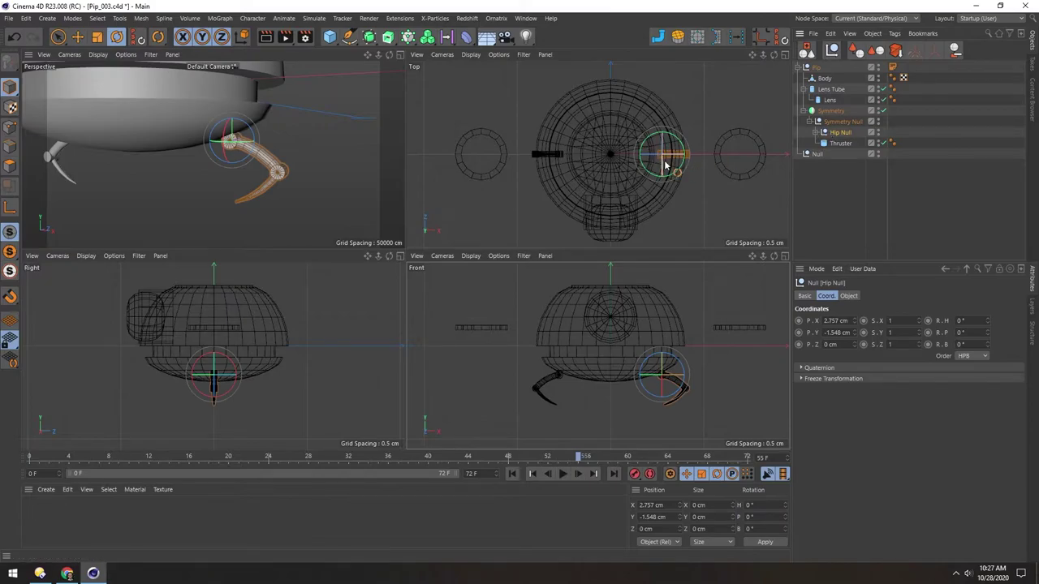
{"action": "key", "text": "e"}
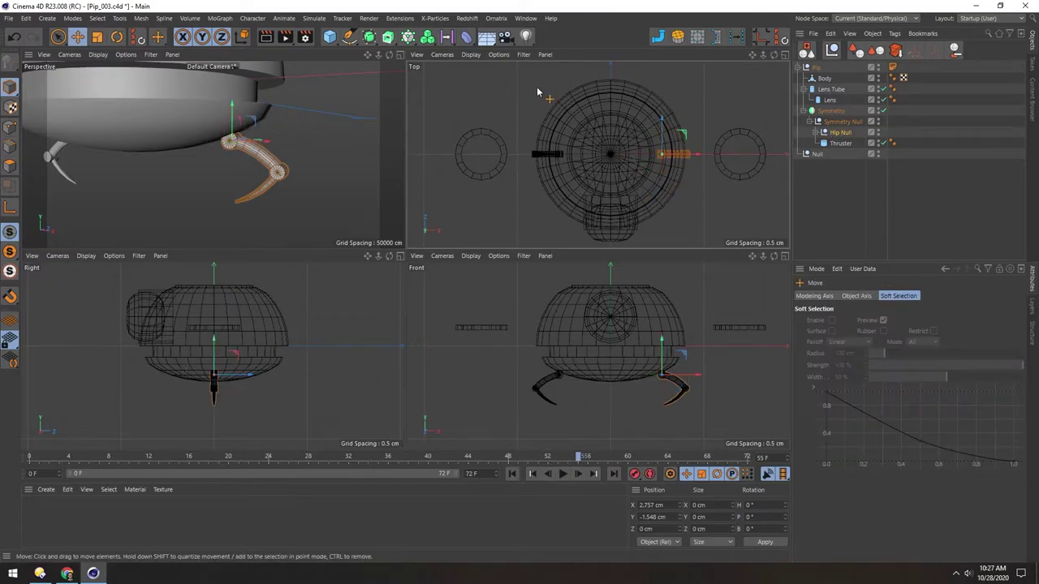
{"action": "left_click", "coordinate": [408, 36]}
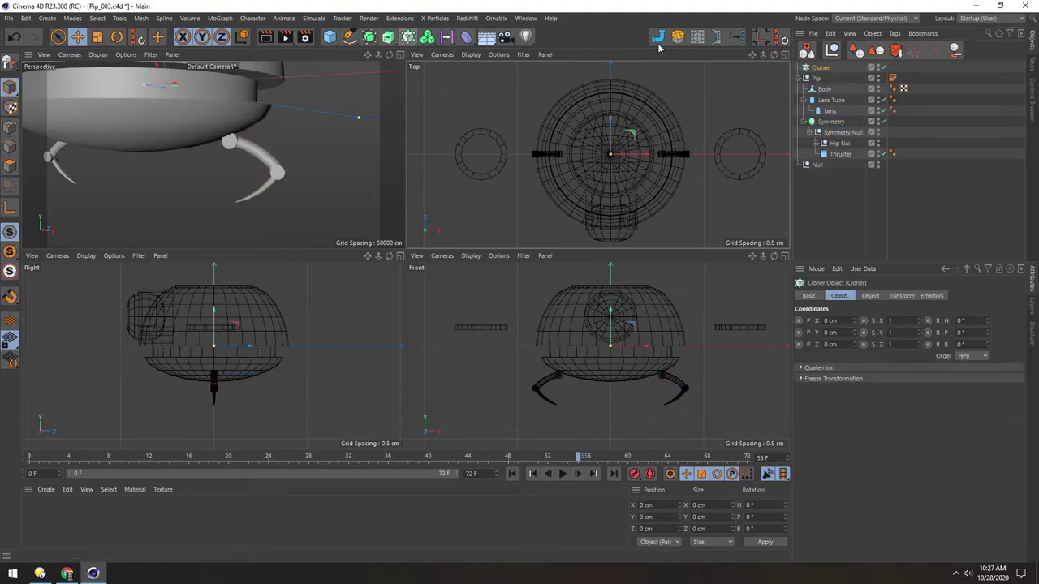
{"action": "left_click_drag", "start_coordinate": [805, 70], "coordinate": [826, 118]}
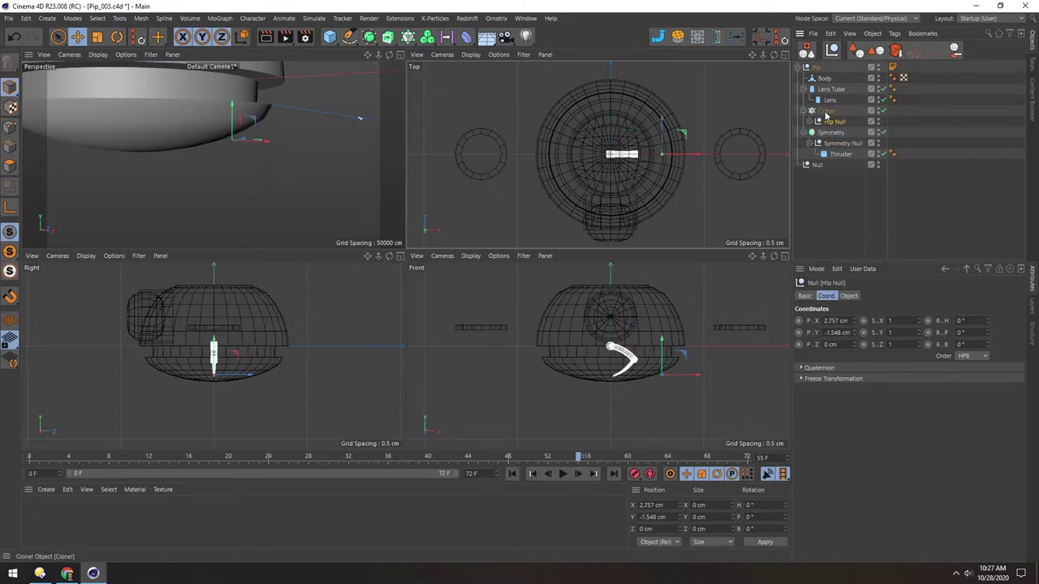
- Set the Cloner to Radial mode with a radius of 3 cm
{"action": "left_click", "coordinate": [813, 111]}
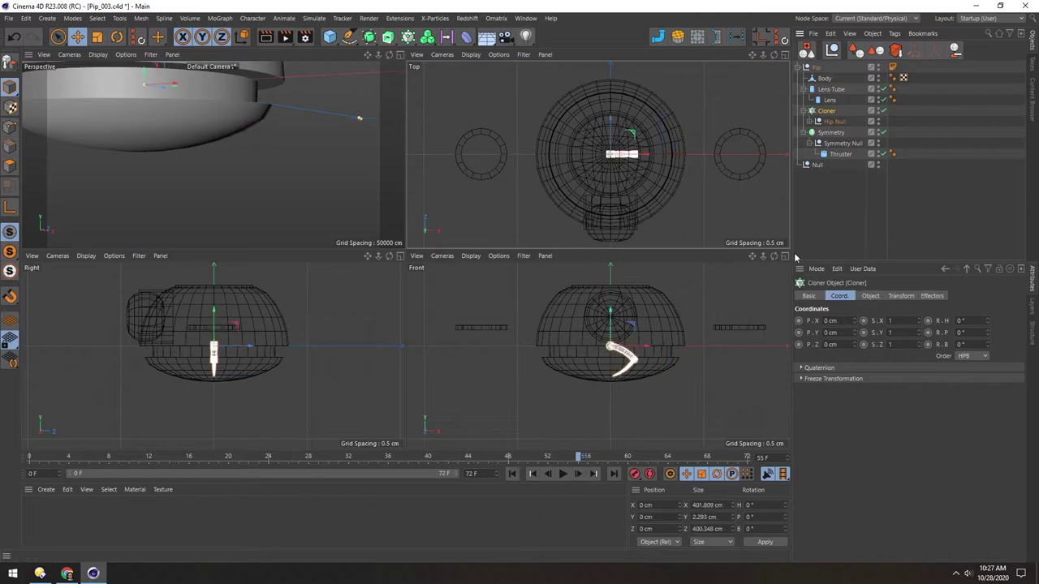
{"action": "left_click", "coordinate": [868, 296]}
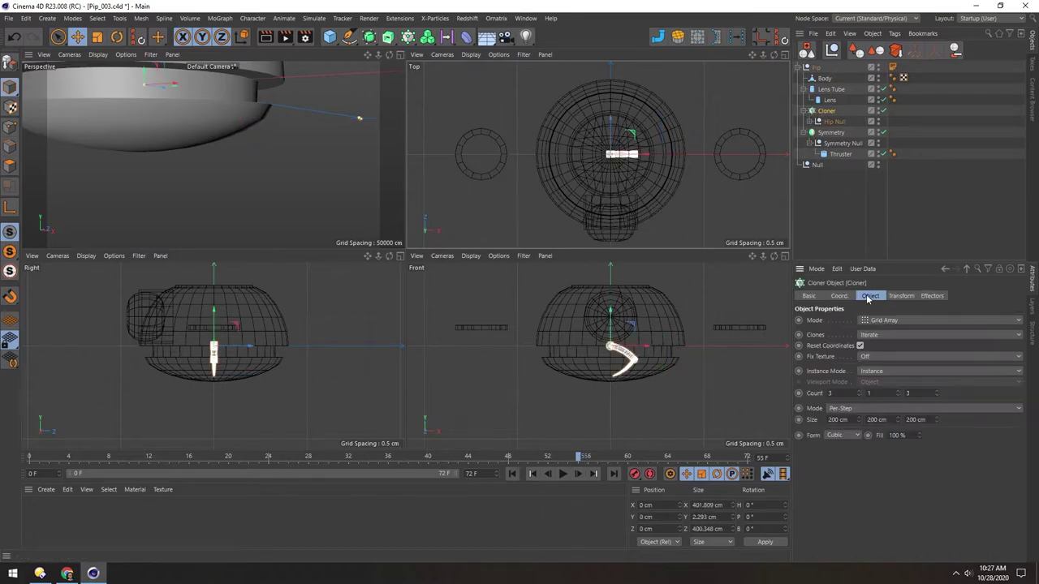
{"action": "left_click", "coordinate": [870, 321]}
{"action": "left_click", "coordinate": [878, 355]}
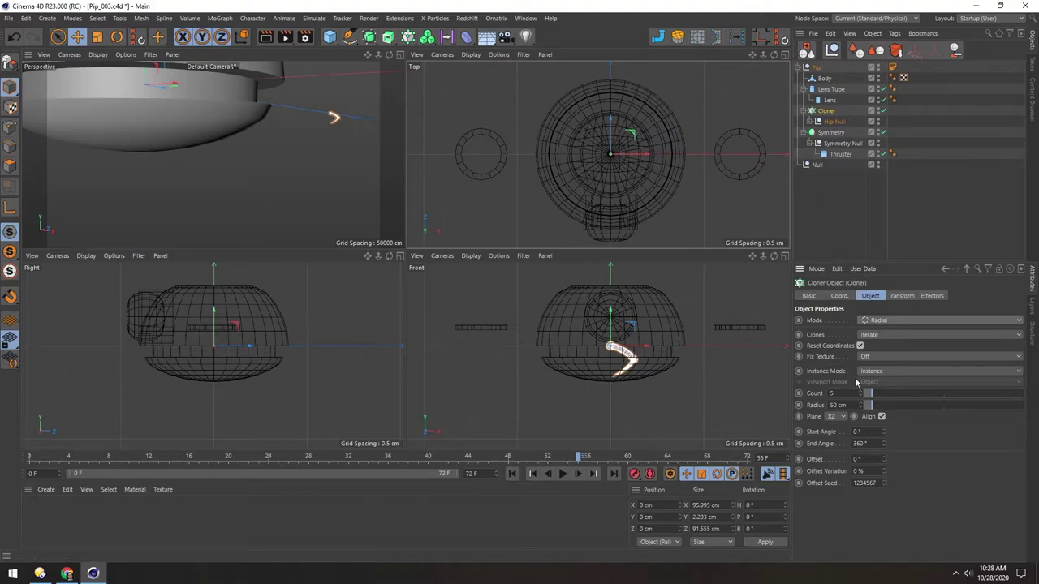
{"action": "left_click_drag", "start_coordinate": [872, 406], "coordinate": [866, 404]}
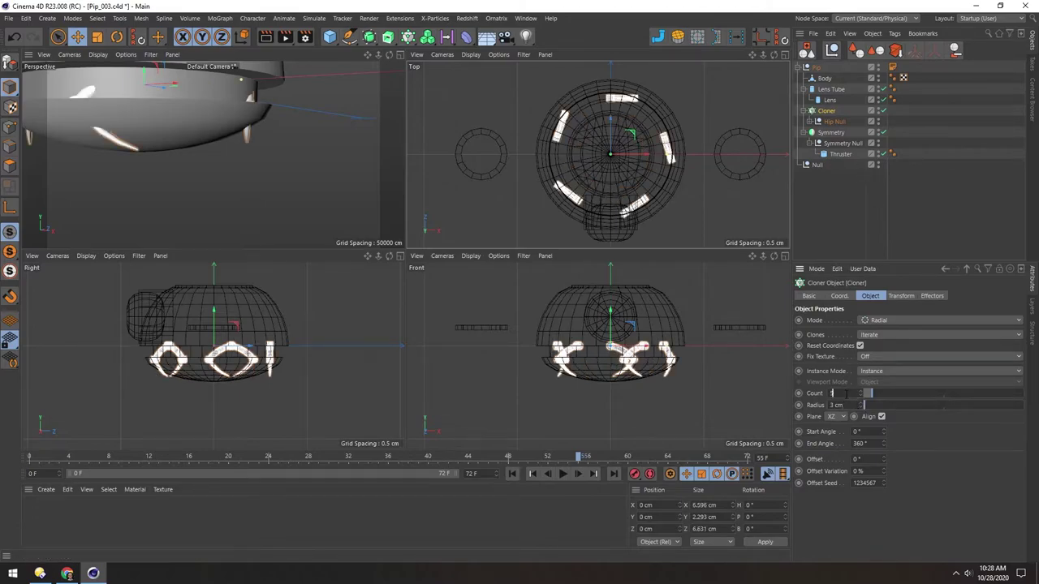
- Compare three and four leg clones, setting the radial Cloner's count to 3
{"action": "type", "text": "4"}
{"action": "key", "text": "Return"}
{"action": "type", "text": "3"}
{"action": "key", "text": "Return"}
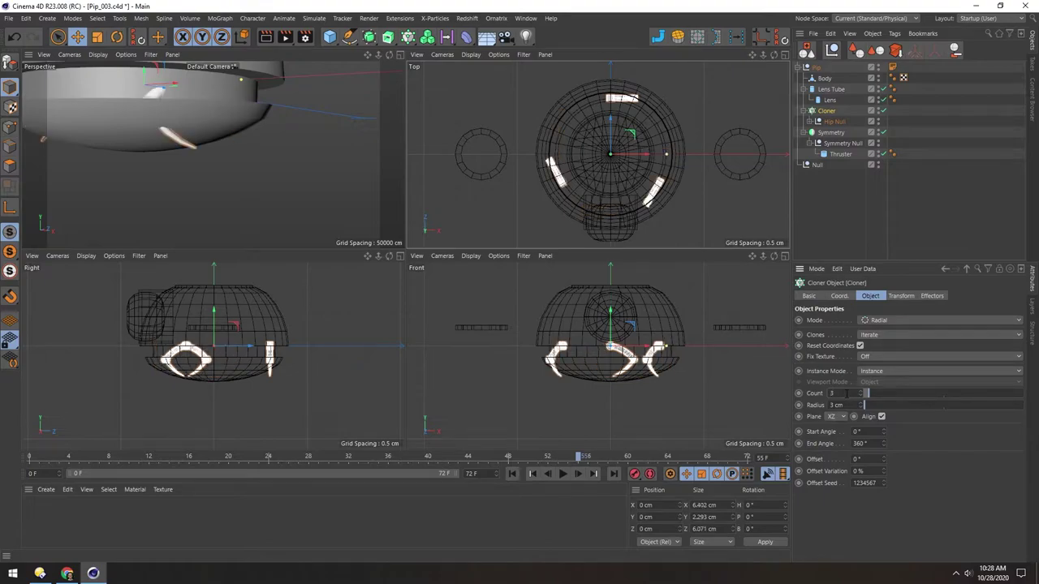
{"action": "type", "text": "4"}
{"action": "key", "text": "Return"}
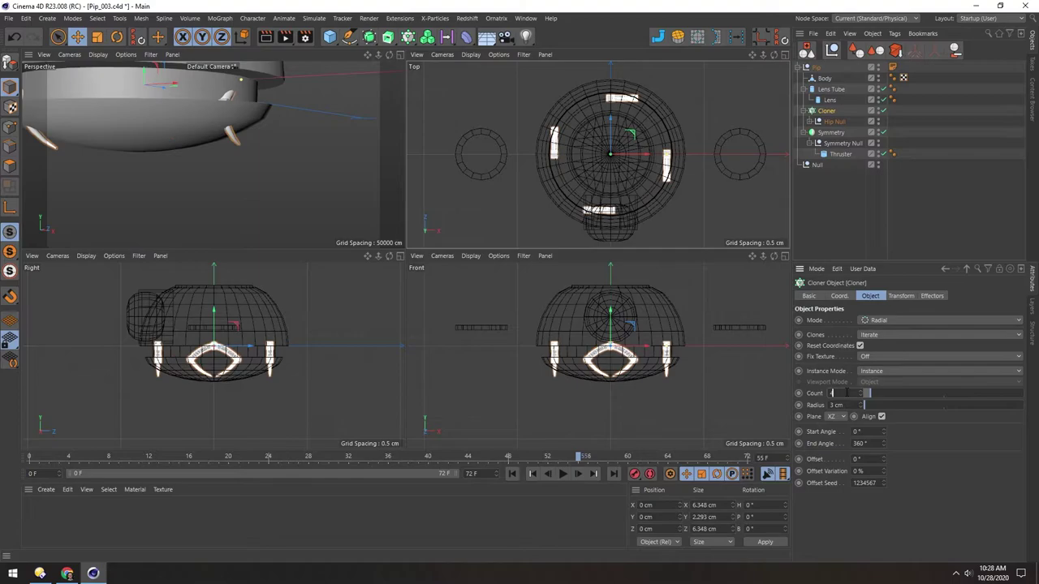
{"action": "type", "text": "3"}
{"action": "key", "text": "Return"}
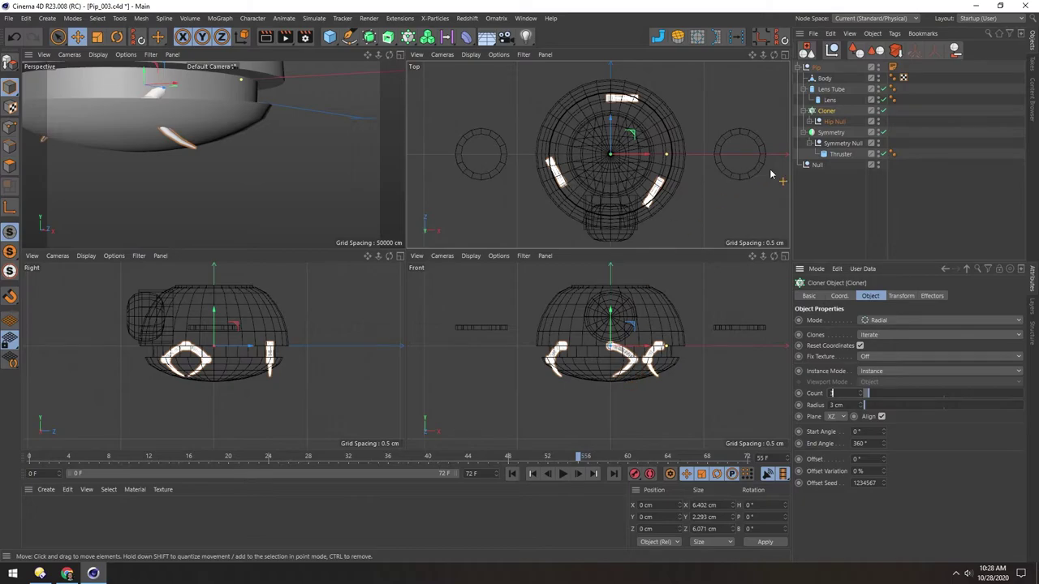
- Try rotating Hip Null's heading to reorient the cloned legs, and undo the rotation
{"action": "left_click", "coordinate": [818, 122]}
{"action": "key", "text": "r"}
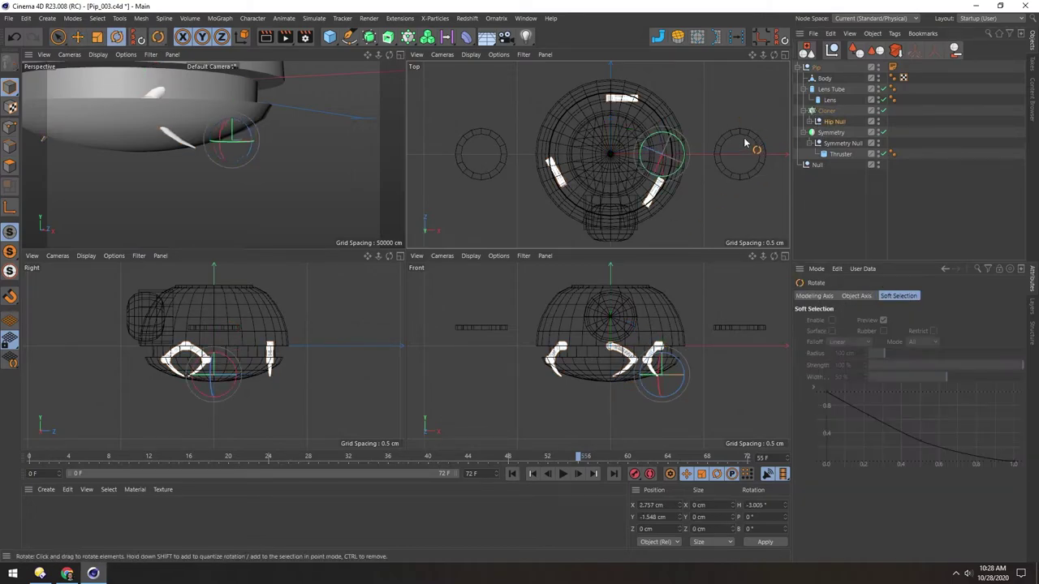
{"action": "mouse_move", "coordinate": [733, 177]}
{"action": "left_mouse_down"}
{"action": "mouse_move", "coordinate": [746, 120]}
{"action": "mouse_move", "coordinate": [742, 159]}
{"action": "left_mouse_up"}
{"action": "key", "text": "ctrl+z"}
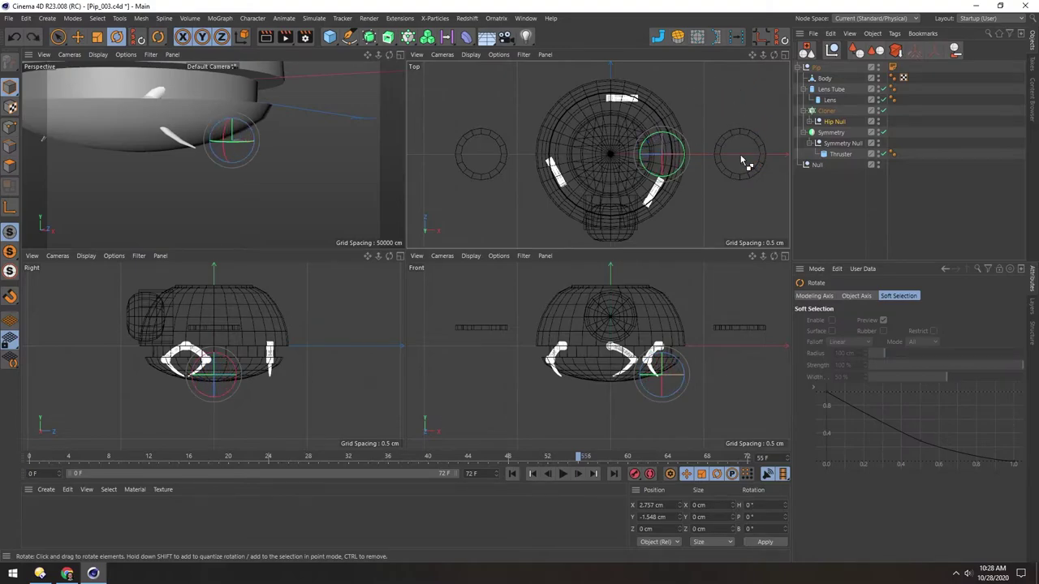
- Set the Cloner's transform heading rotation to 90° so the legs point outward from the body
{"action": "left_click", "coordinate": [819, 111]}
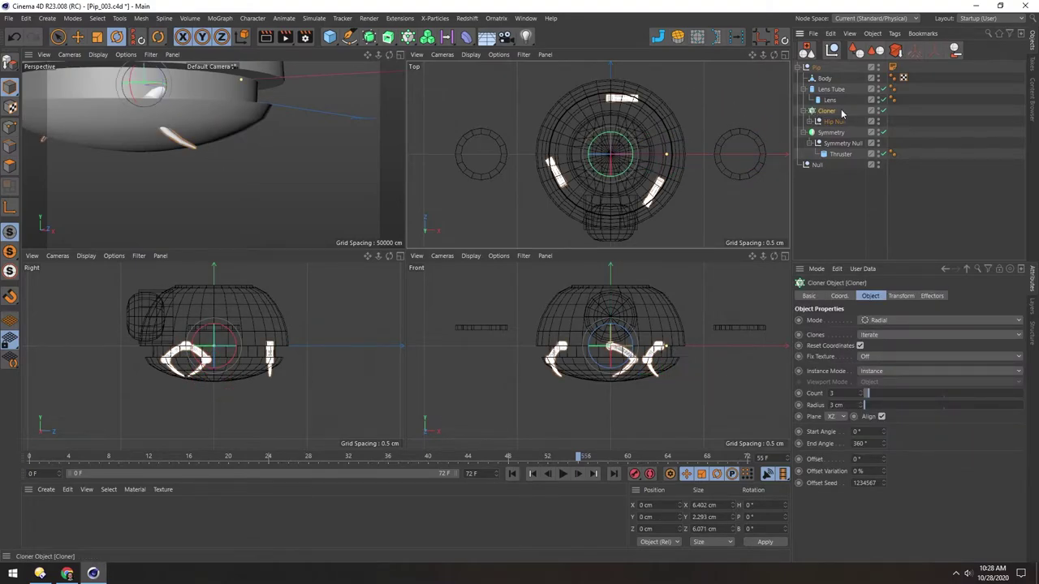
{"action": "left_click", "coordinate": [900, 296]}
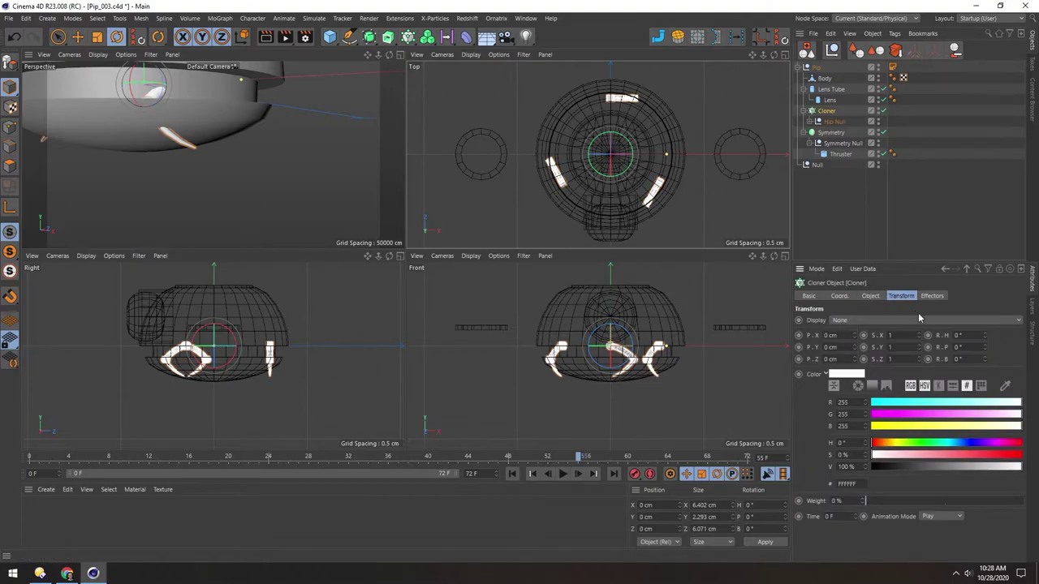
{"action": "left_click_drag", "start_coordinate": [985, 335], "coordinate": [1012, 335]}
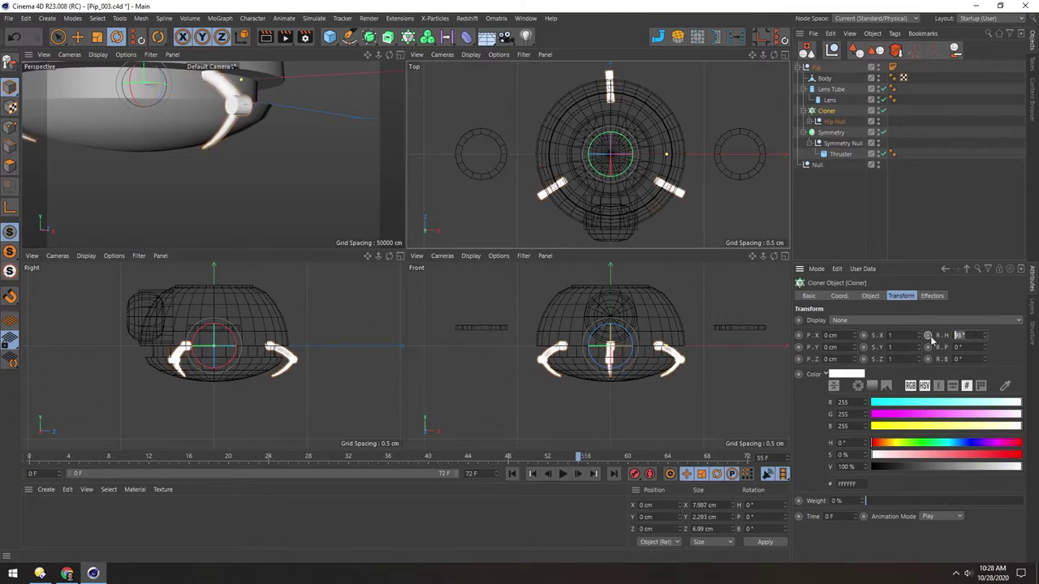
{"action": "type", "text": "90"}
{"action": "key", "text": "Return"}
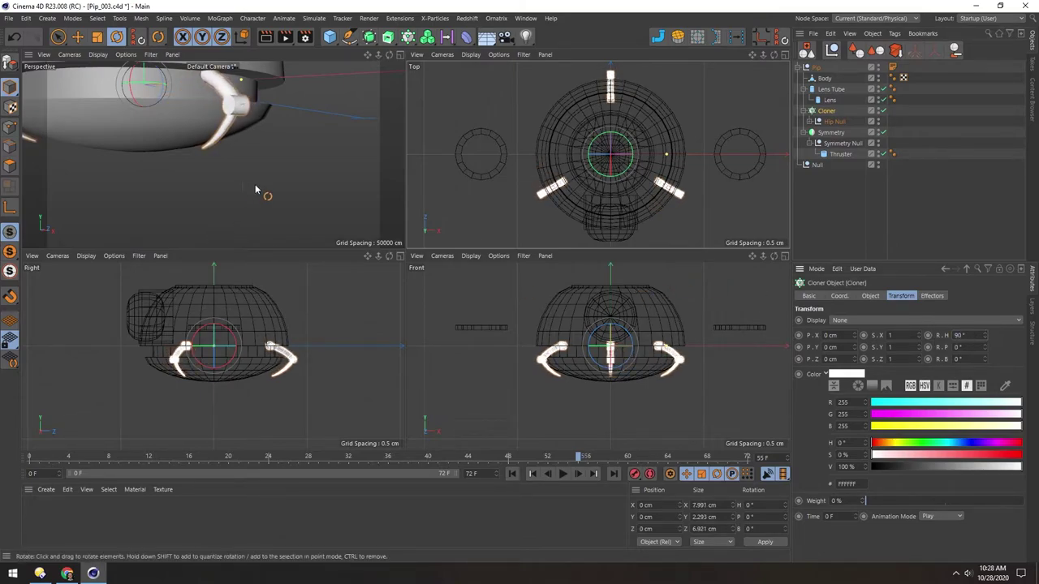
- Lower the Cloner to a Y position of about -1.3 cm so the legs attach to the body's underside
{"action": "right_click_drag", "start_coordinate": [182, 103], "coordinate": [153, 116], "text": "alt"}
{"action": "middle_click_drag", "start_coordinate": [153, 110], "coordinate": [195, 169], "text": "alt"}
{"action": "left_click_drag", "start_coordinate": [195, 169], "coordinate": [243, 168], "text": "alt"}
{"action": "middle_click_drag", "start_coordinate": [207, 174], "coordinate": [202, 134], "text": "alt"}
{"action": "left_click_drag", "start_coordinate": [203, 134], "coordinate": [401, 152], "text": "alt"}
{"action": "key", "text": "h"}
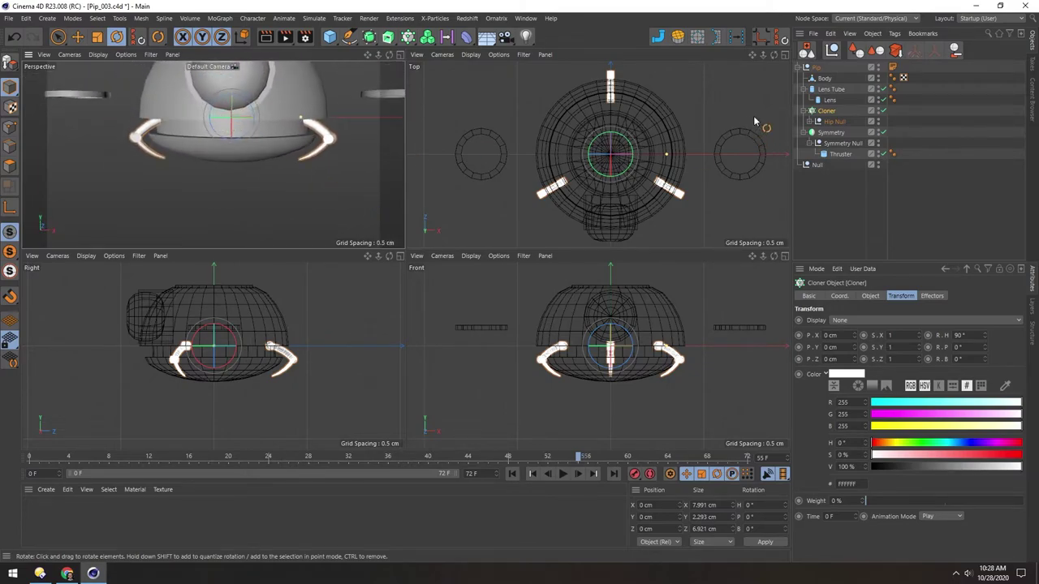
{"action": "key", "text": "e"}
{"action": "scroll", "coordinate": [612, 359], "scroll_direction": "up", "scroll_amount": 2}
{"action": "left_click_drag", "start_coordinate": [611, 308], "coordinate": [620, 351]}
{"action": "scroll", "coordinate": [209, 107], "scroll_direction": "down", "scroll_amount": 5}
{"action": "middle_click_drag", "start_coordinate": [210, 107], "coordinate": [212, 133], "text": "alt"}
{"action": "left_click_drag", "start_coordinate": [212, 133], "coordinate": [353, 108], "text": "alt"}
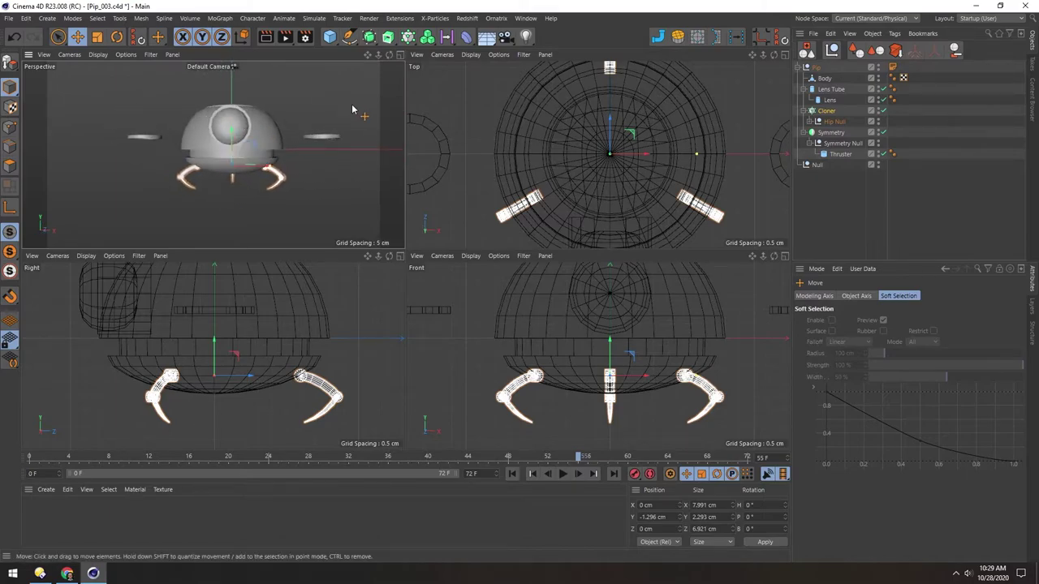
- Rename the Cloner as Leg Cloner and collapse its hierarchy
{"action": "left_click", "coordinate": [827, 112]}
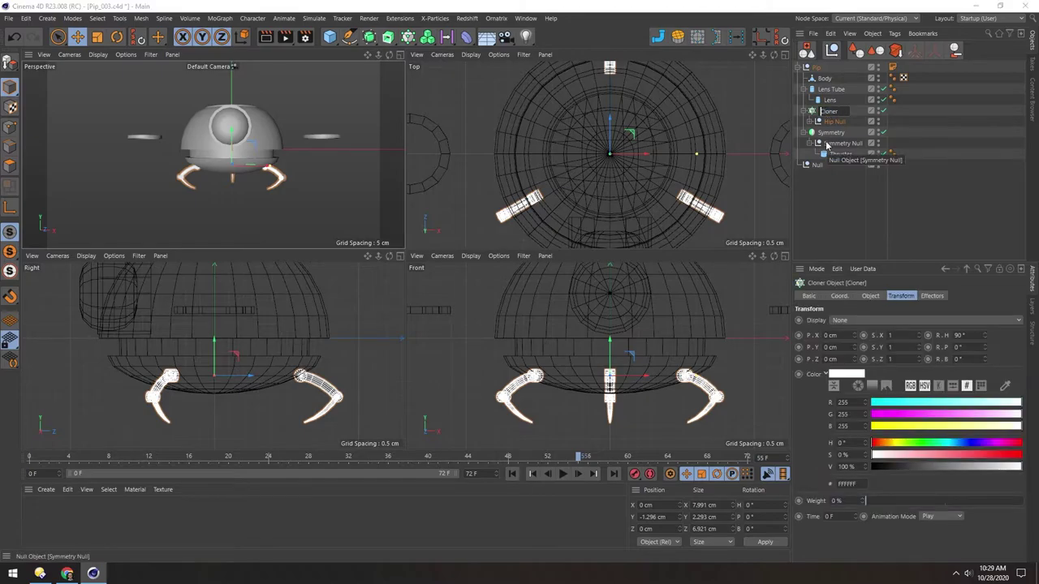
{"action": "type", "text": "Leg"}
{"action": "key", "text": "Return"}
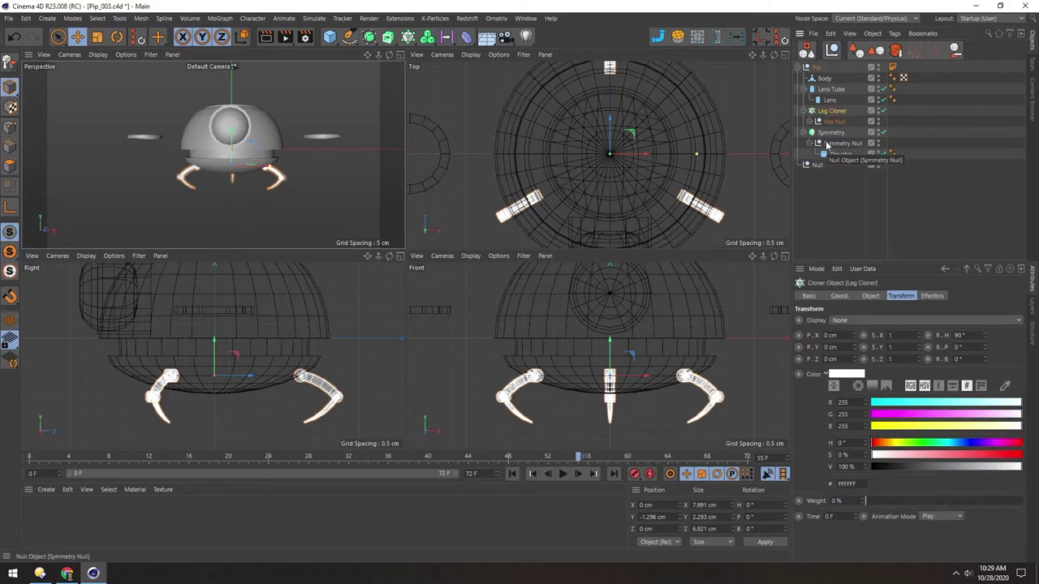
{"action": "left_click", "coordinate": [803, 111]}
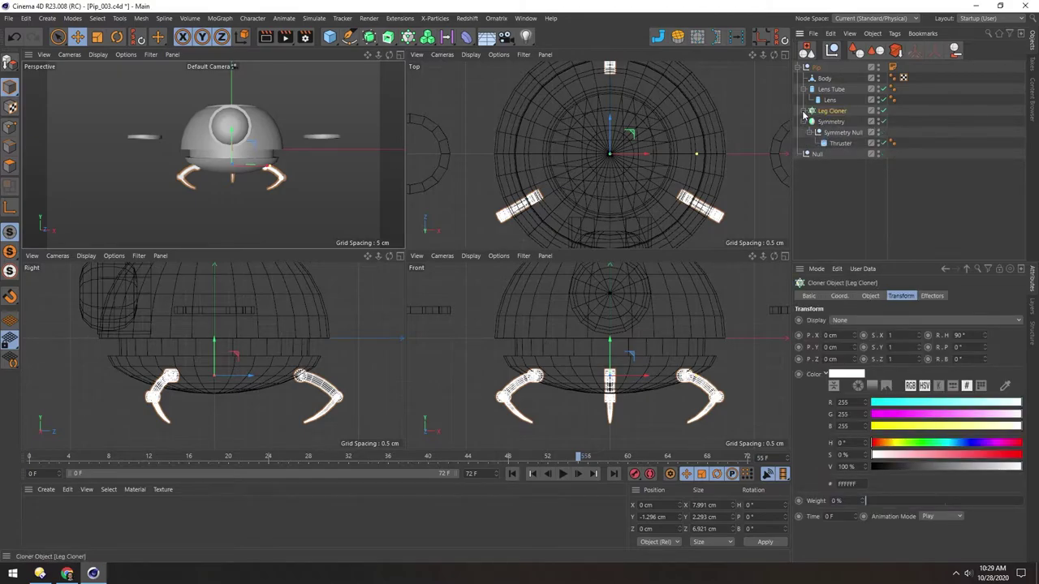
- Delete the leftover empty Null outside the Pip group and open the Pip feature list in its annotation tag
{"action": "left_click", "coordinate": [817, 154]}
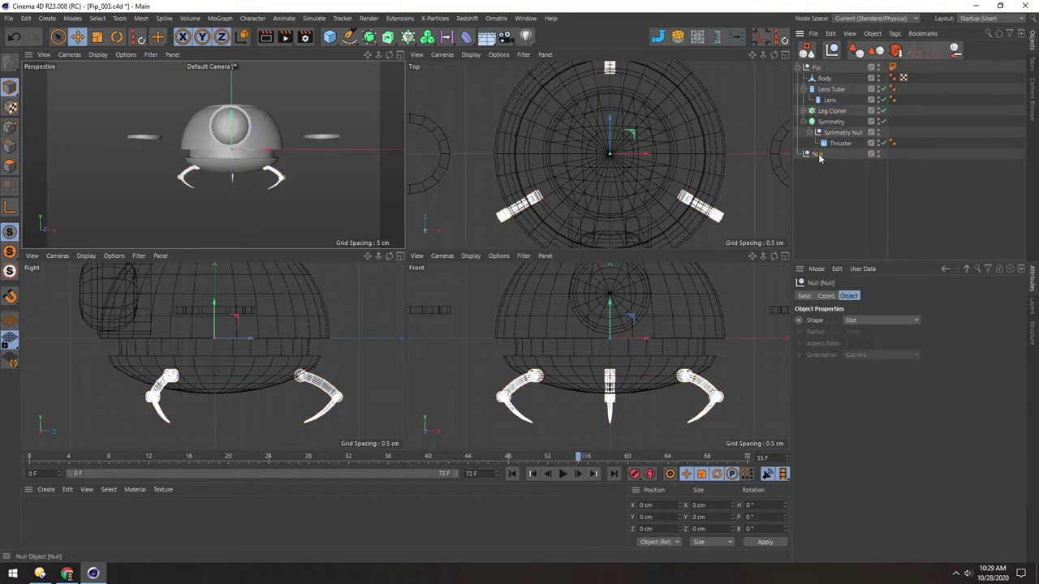
{"action": "key", "text": "Delete"}
{"action": "left_click", "coordinate": [804, 89]}
{"action": "left_click", "coordinate": [893, 67]}
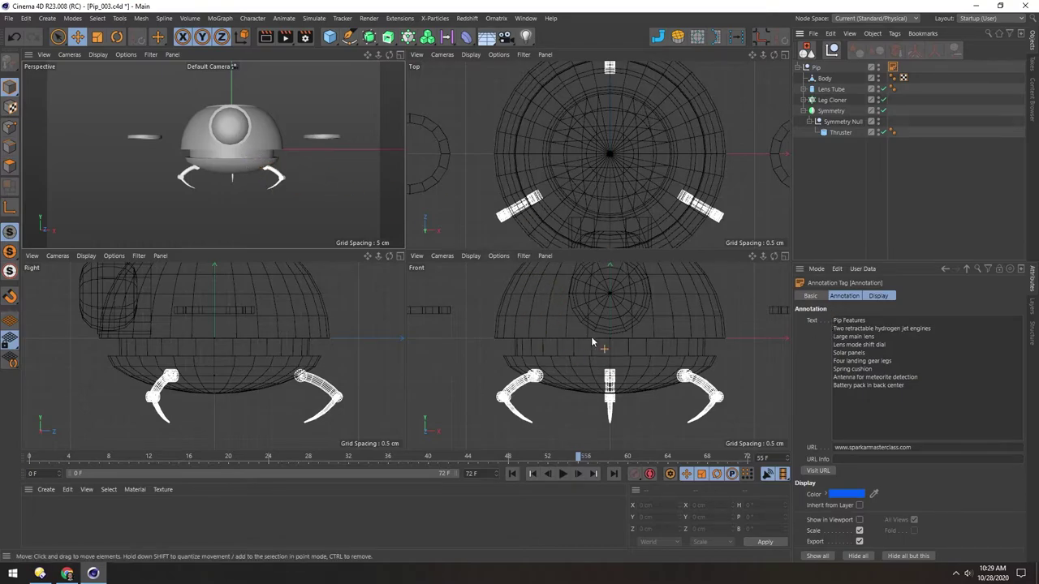
- Cut a horizontal edge loop around the narrow middle band of Body in the enlarged perspective view
{"action": "middle_click", "coordinate": [223, 143]}
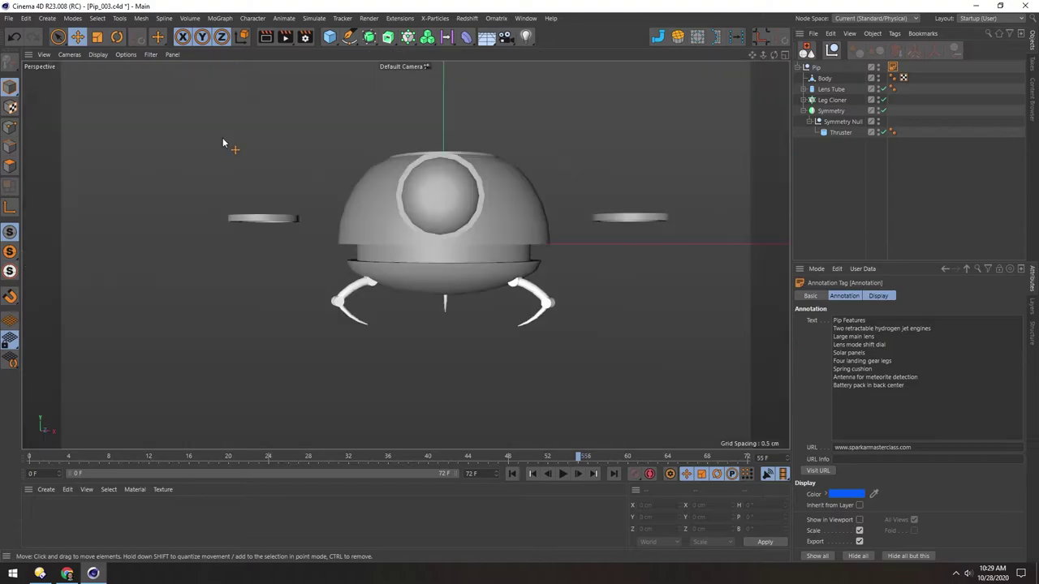
{"action": "left_click", "coordinate": [9, 151]}
{"action": "left_click", "coordinate": [823, 79]}
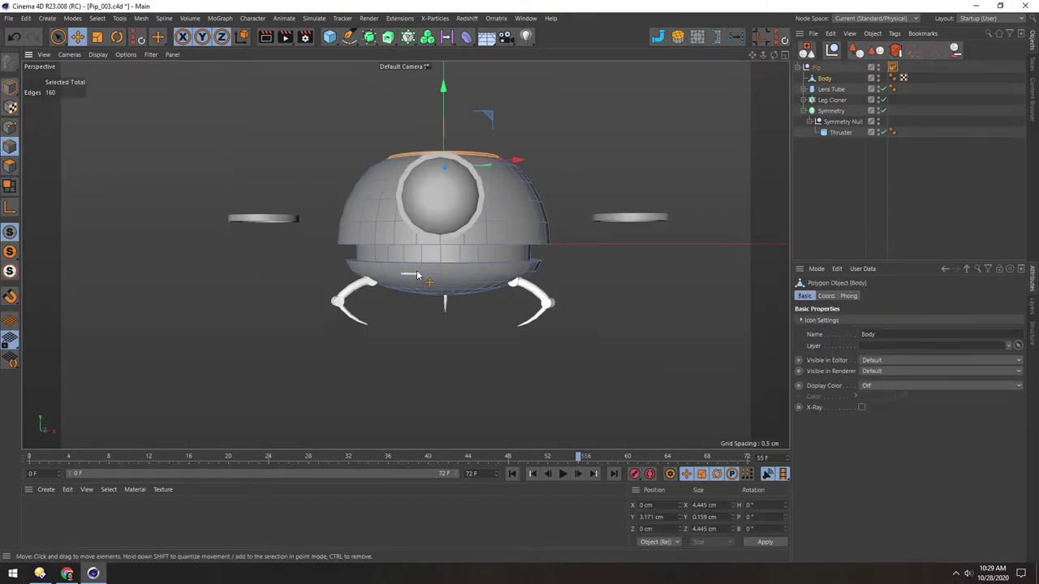
{"action": "scroll", "coordinate": [432, 240], "scroll_direction": "up", "scroll_amount": 6}
{"action": "key", "text": "k"}
{"action": "key", "text": "l"}
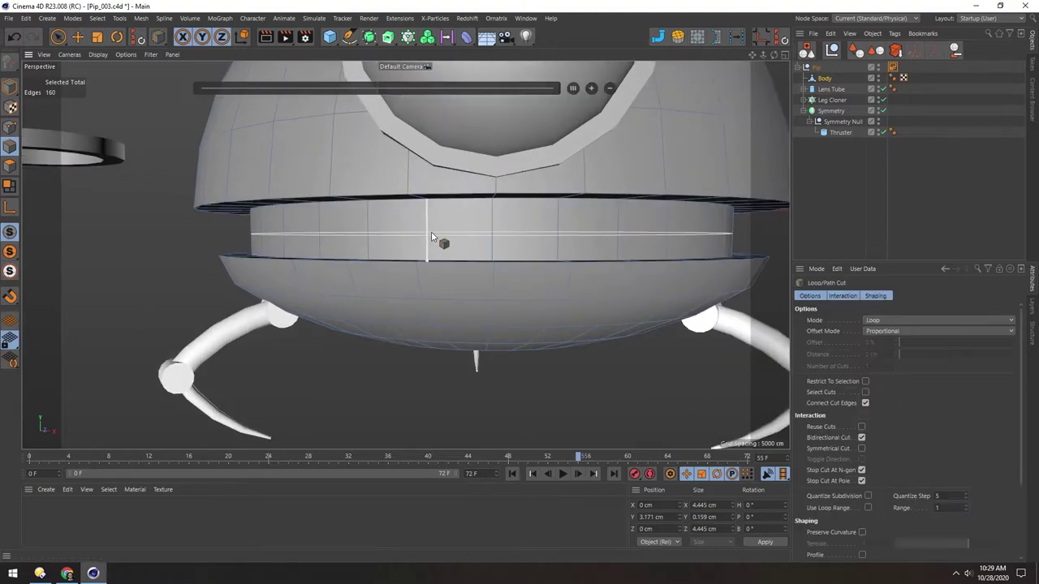
{"action": "left_click_drag", "start_coordinate": [468, 219], "coordinate": [495, 241], "text": "alt"}
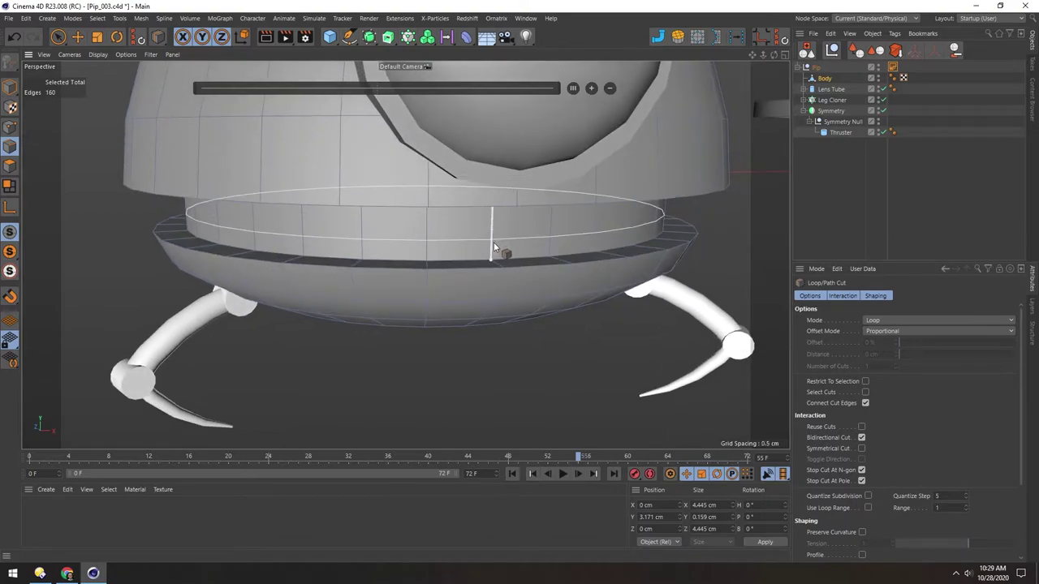
{"action": "left_click", "coordinate": [493, 244]}
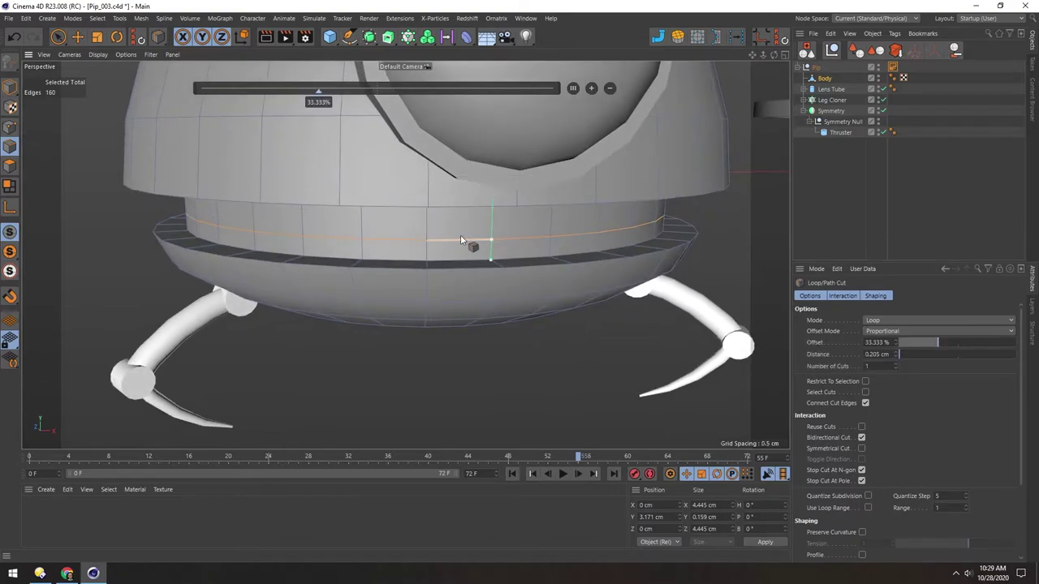
- Increase the loop cut on Body's middle band to three evenly spaced cuts and finish it
{"action": "left_click_drag", "start_coordinate": [395, 232], "coordinate": [410, 229], "text": "alt"}
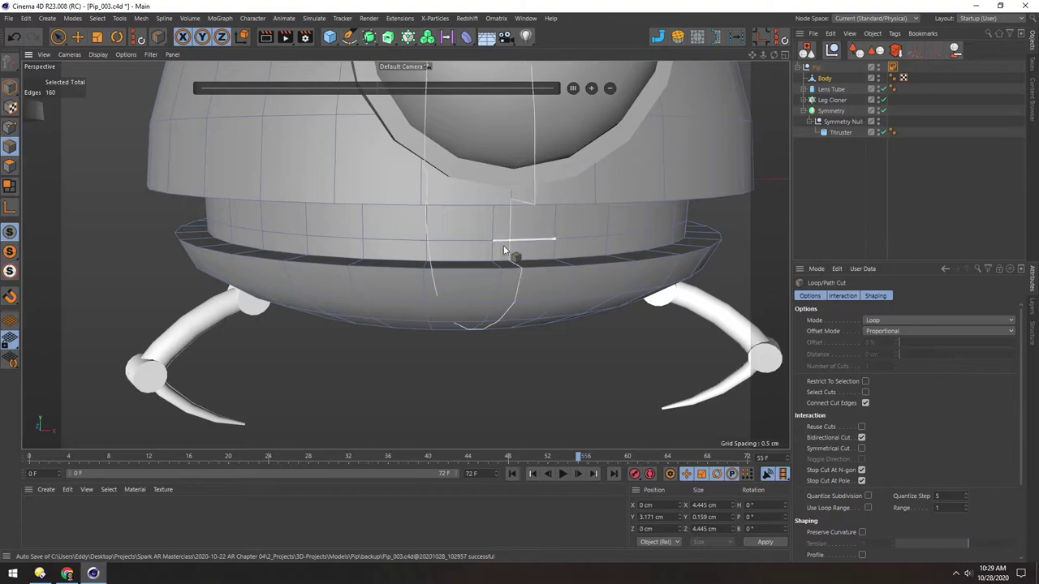
{"action": "key", "text": "ctrl+z"}
{"action": "left_click", "coordinate": [591, 90]}
{"action": "left_click", "coordinate": [592, 90]}
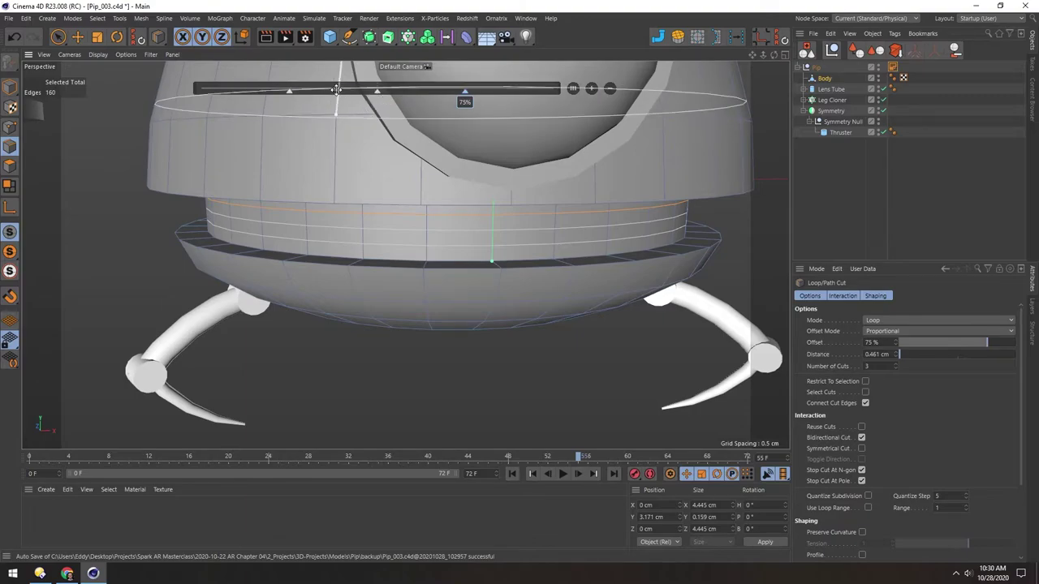
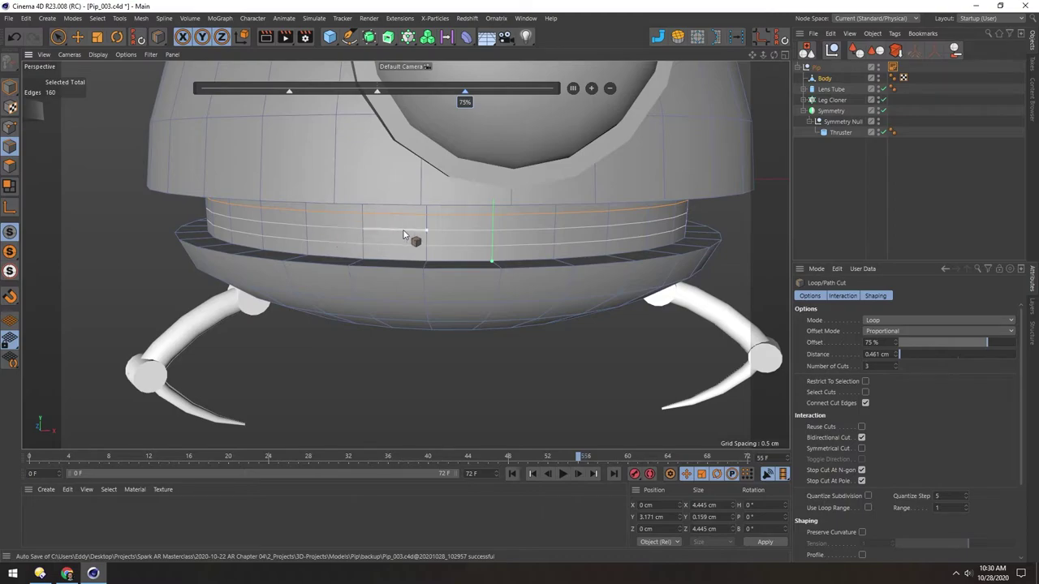
{"action": "left_click", "coordinate": [10, 147]}
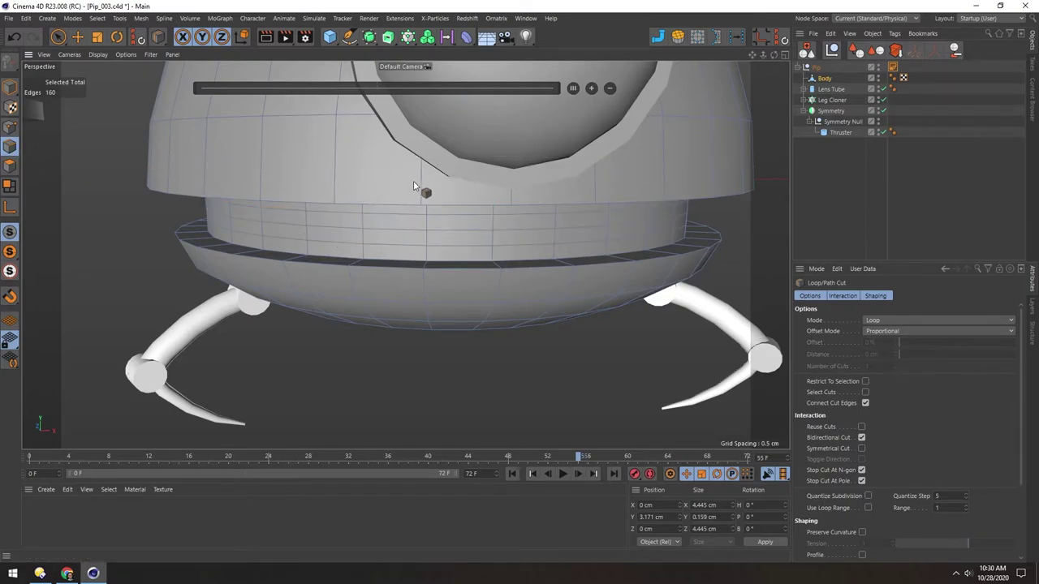
- Select the upper and lower of the three new edge loops on Body's band and scale them outward to about 6.81 cm wide
{"action": "scroll", "coordinate": [455, 224], "scroll_direction": "up", "scroll_amount": 3}
{"action": "key", "text": "e"}
{"action": "left_click_drag", "start_coordinate": [377, 243], "coordinate": [338, 220], "text": "alt"}
{"action": "double_click", "coordinate": [338, 219]}
{"action": "double_click", "coordinate": [341, 274], "text": "shift"}
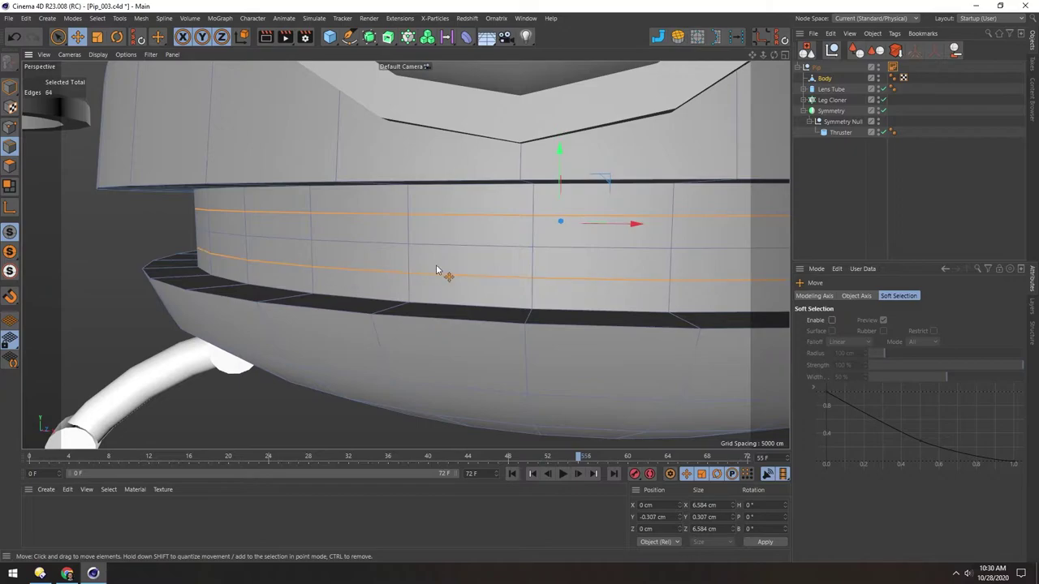
{"action": "key", "text": "t"}
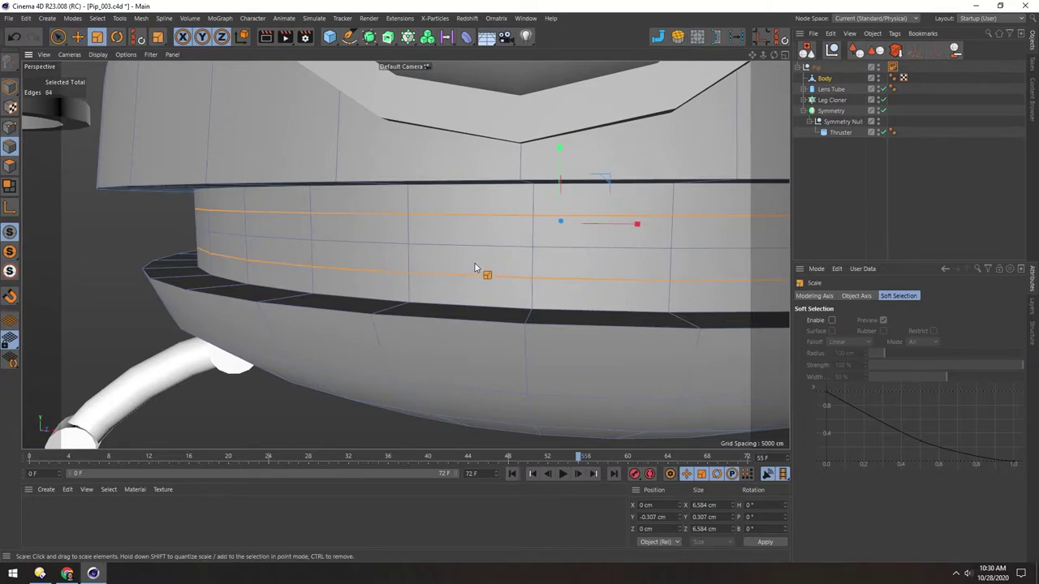
{"action": "left_click_drag", "start_coordinate": [439, 266], "coordinate": [401, 197]}
- Select the top, middle and bottom edge loops of Body's ridged band and break their Phong shading
{"action": "key", "text": "e"}
{"action": "double_click", "coordinate": [407, 183]}
{"action": "double_click", "coordinate": [414, 243], "text": "shift"}
{"action": "mouse_move", "coordinate": [338, 247]}
{"action": "left_mouse_down", "text": "alt"}
{"action": "mouse_move", "coordinate": [338, 265]}
{"action": "mouse_move", "coordinate": [344, 248]}
{"action": "left_mouse_up", "text": "alt"}
{"action": "double_click", "coordinate": [431, 311], "text": "shift"}
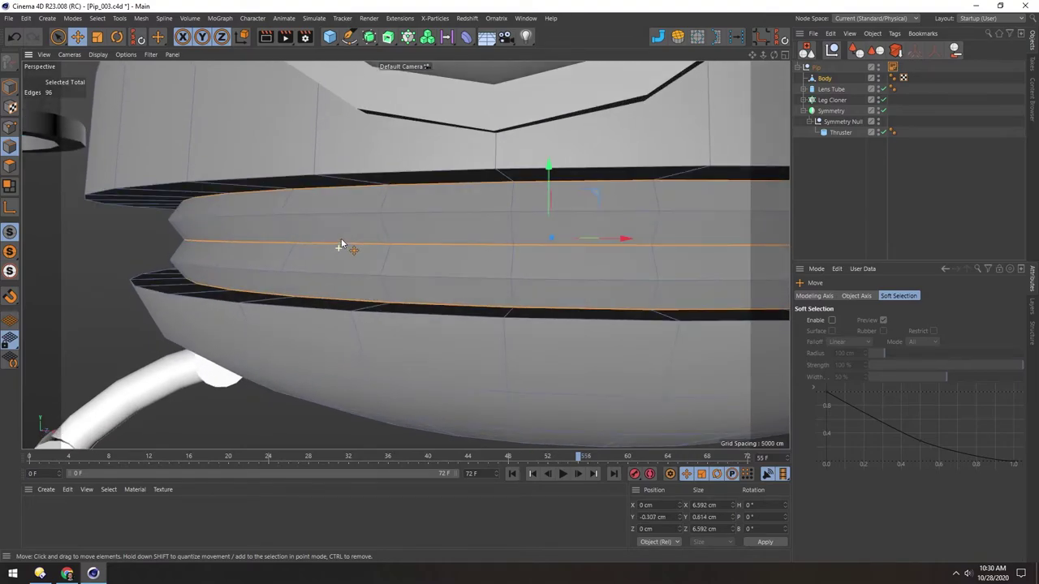
{"action": "right_click", "coordinate": [337, 302]}
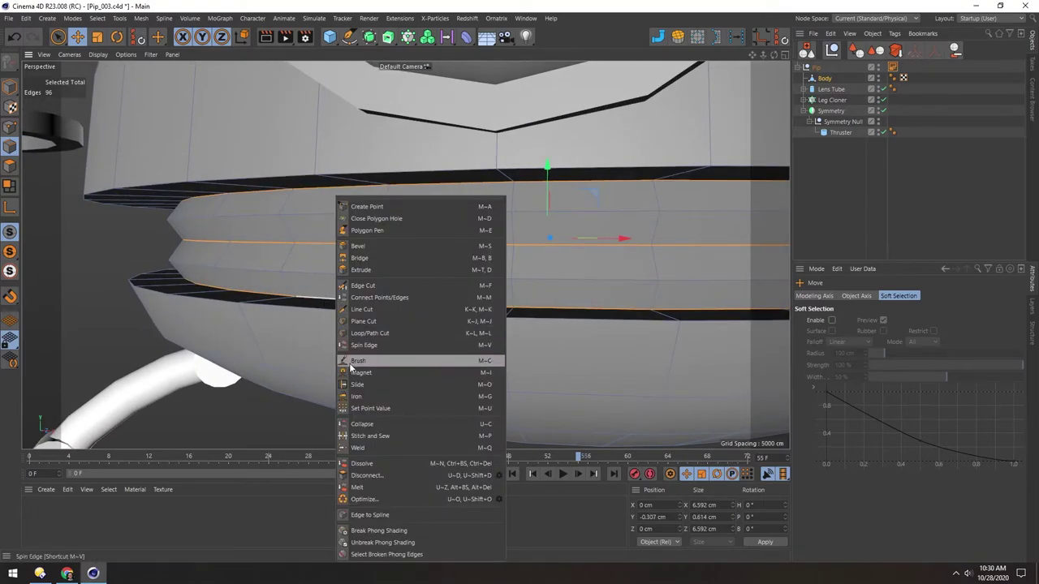
{"action": "left_click", "coordinate": [371, 530]}
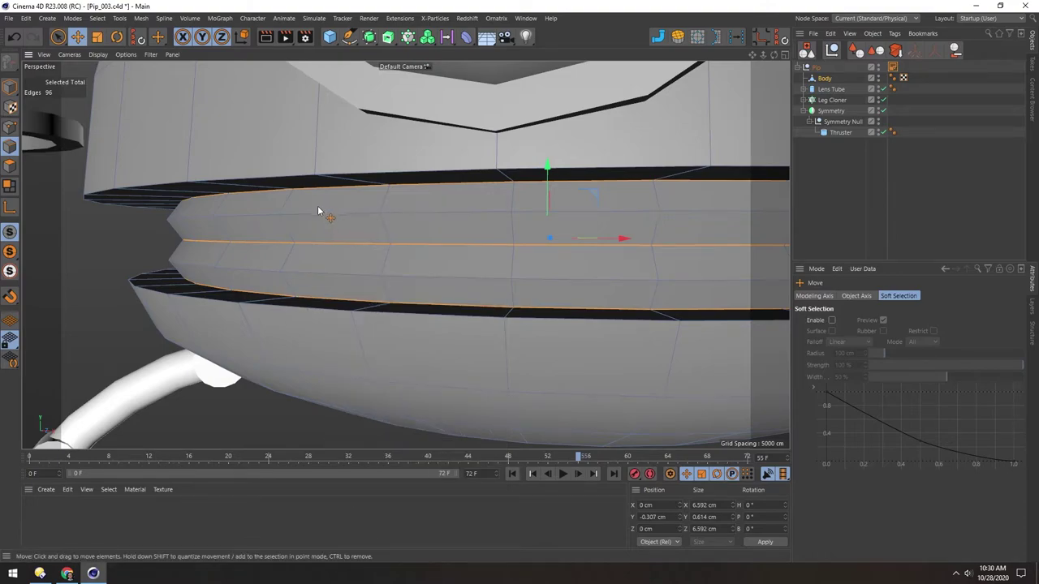
- Raise Body's Phong angle past 80° to smooth the band's ridges and inspect the shading in model mode
{"action": "left_click_drag", "start_coordinate": [404, 254], "coordinate": [328, 243], "text": "alt"}
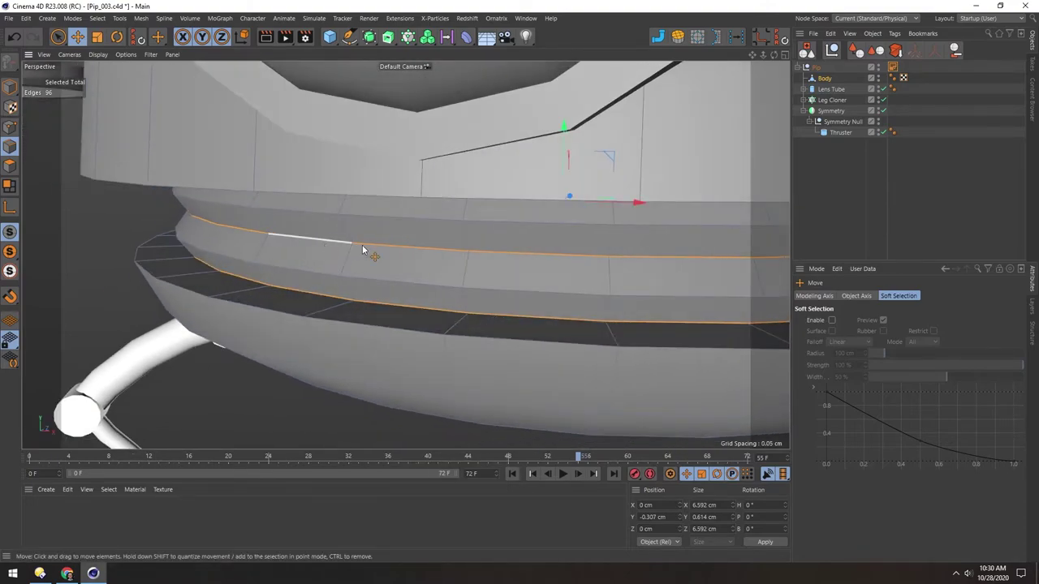
{"action": "left_click", "coordinate": [892, 77]}
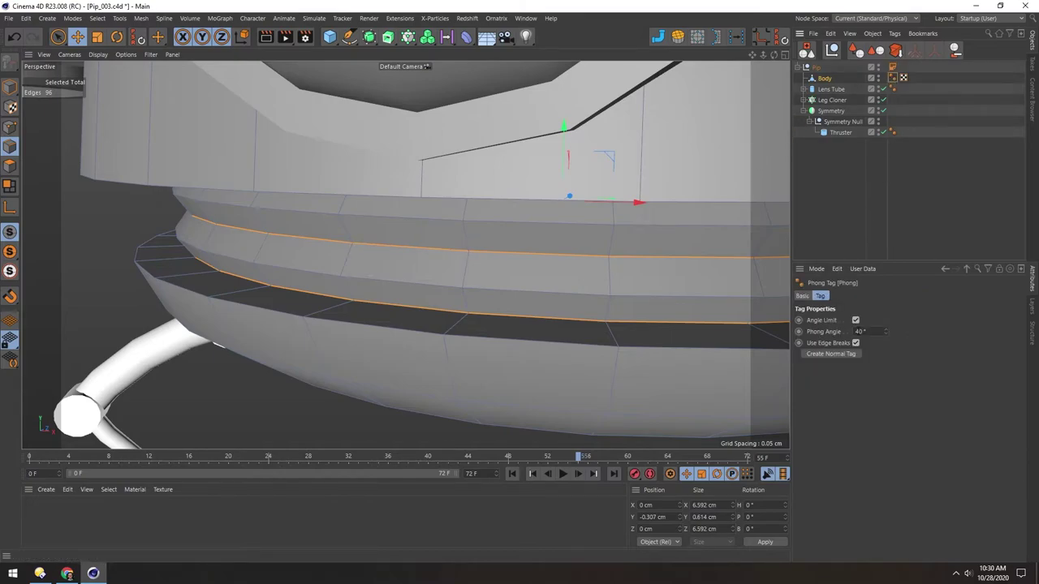
{"action": "mouse_move", "coordinate": [395, 283]}
{"action": "left_mouse_down", "text": "alt"}
{"action": "mouse_move", "coordinate": [388, 259]}
{"action": "mouse_move", "coordinate": [390, 269]}
{"action": "left_mouse_up", "text": "alt"}
{"action": "double_click", "coordinate": [412, 218]}
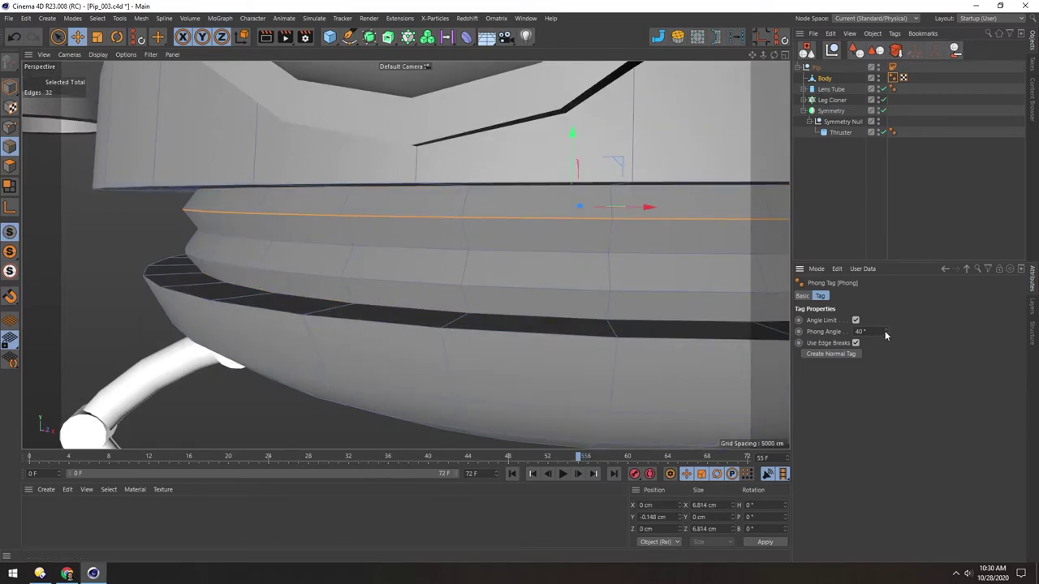
{"action": "left_click_drag", "start_coordinate": [885, 331], "coordinate": [885, 304]}
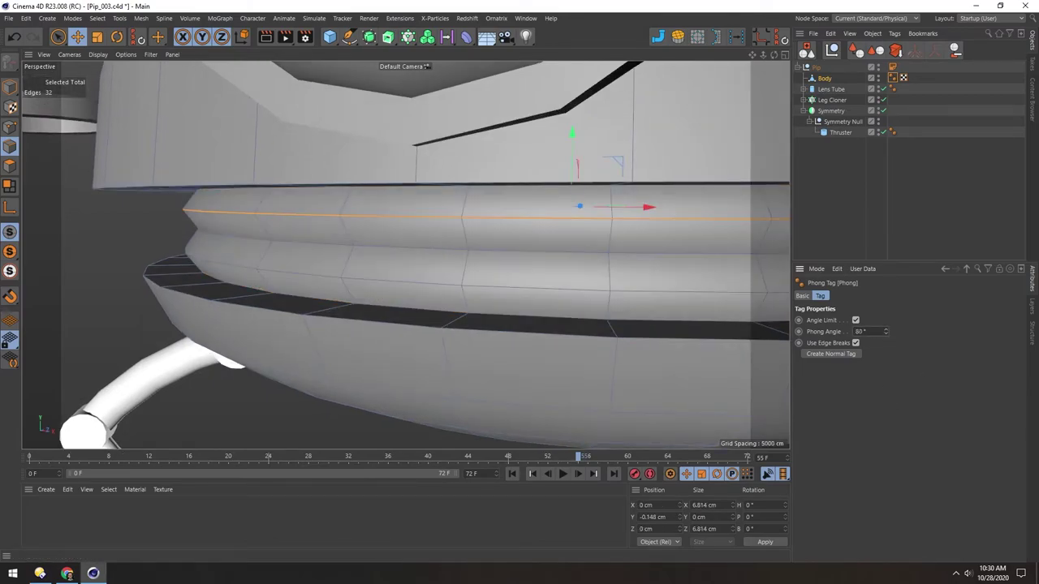
{"action": "left_click", "coordinate": [9, 86]}
{"action": "right_click_drag", "start_coordinate": [422, 242], "coordinate": [363, 241], "text": "alt"}
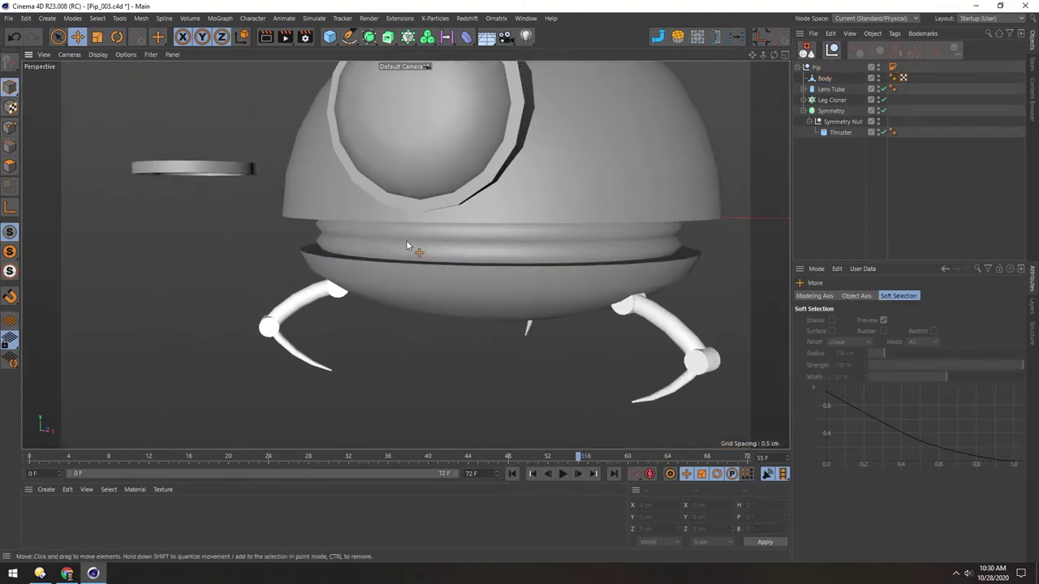
{"action": "left_click_drag", "start_coordinate": [336, 257], "coordinate": [446, 246], "text": "alt"}
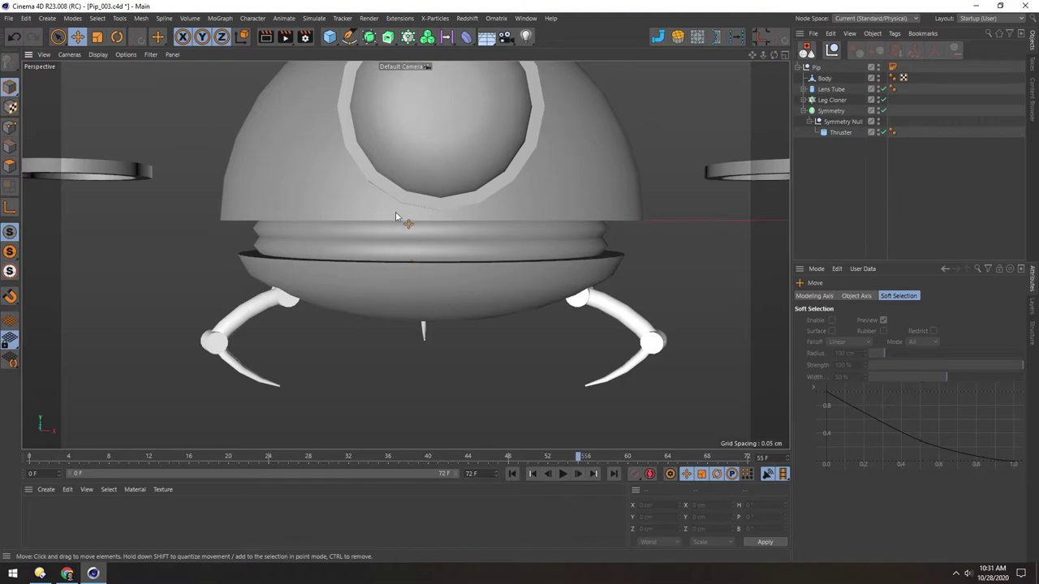
{"action": "scroll", "coordinate": [403, 243], "scroll_direction": "up", "scroll_amount": 3}
{"action": "left_click_drag", "start_coordinate": [396, 260], "coordinate": [408, 252], "text": "alt"}
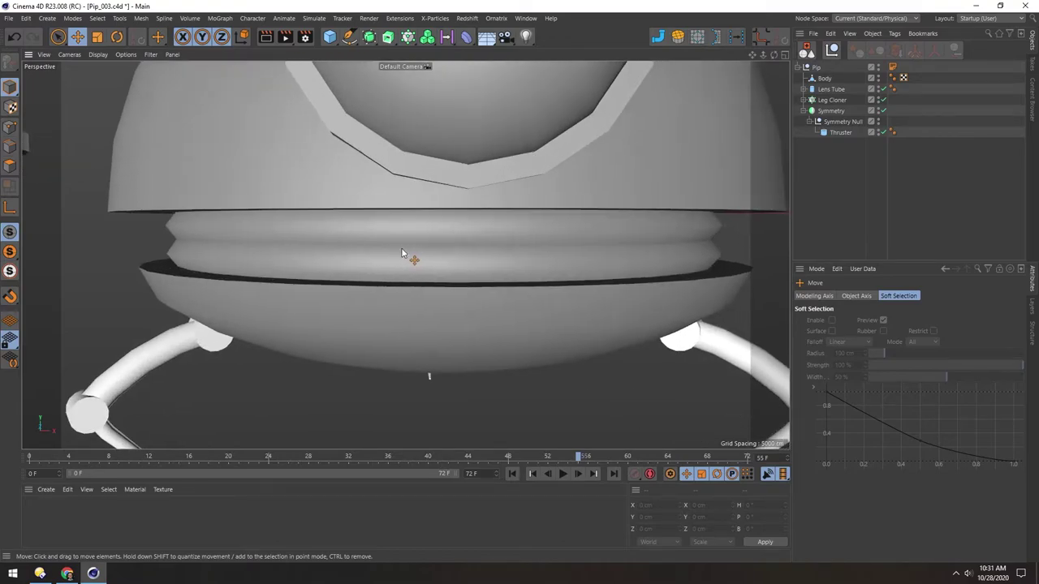
- Set Body's Phong angle back to 40° and inspect the band's shading on the whole robot
{"action": "left_click", "coordinate": [892, 77]}
{"action": "double_click", "coordinate": [862, 331]}
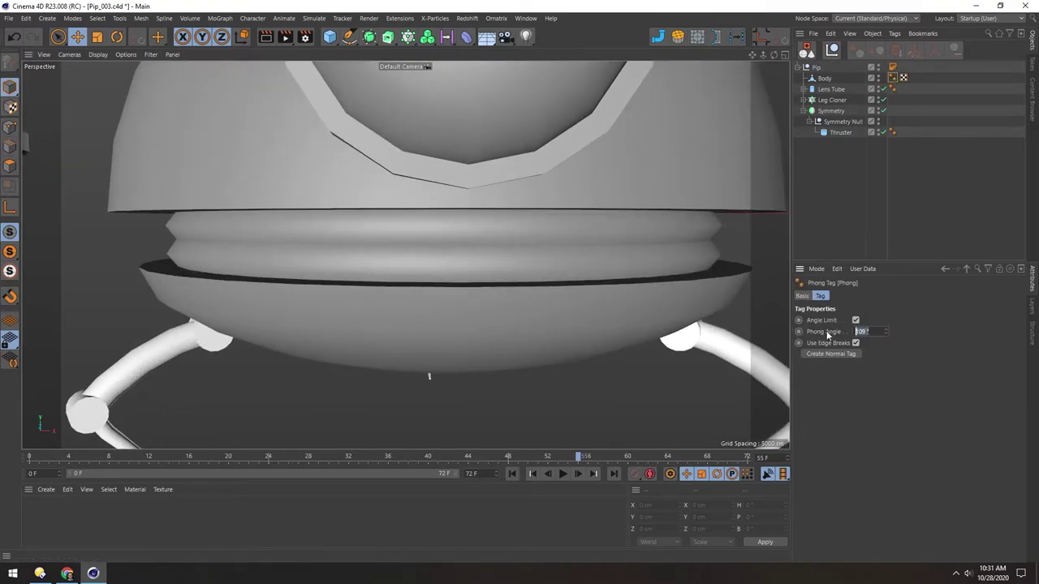
{"action": "type", "text": "40"}
{"action": "key", "text": "Return"}
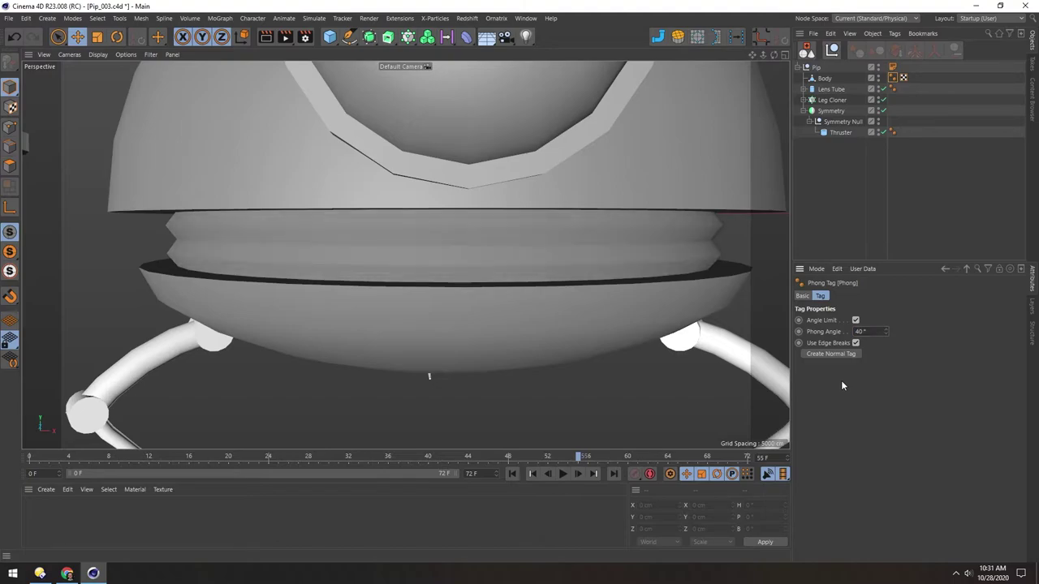
{"action": "scroll", "coordinate": [433, 256], "scroll_direction": "down", "scroll_amount": 3}
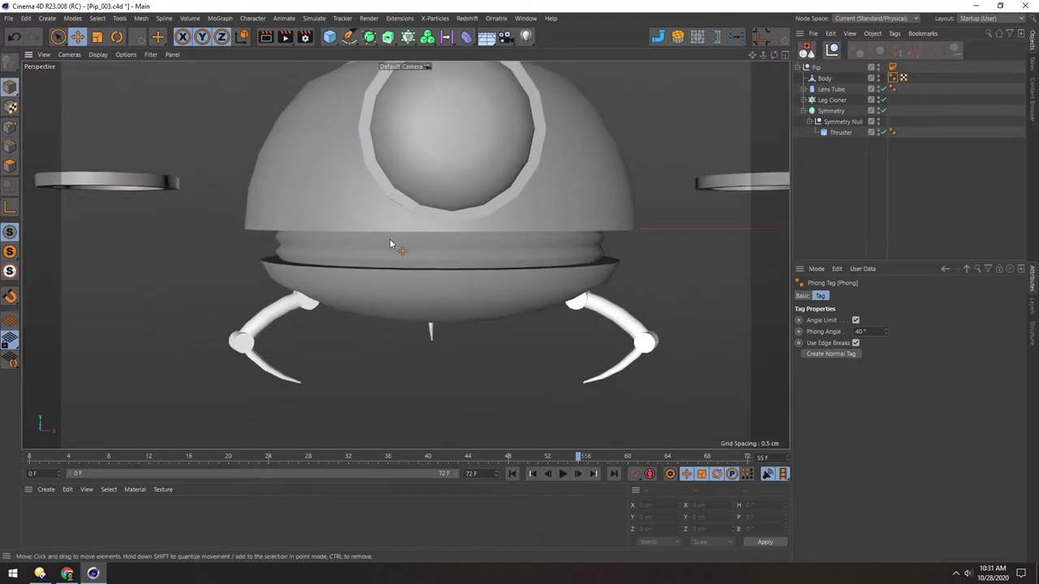
{"action": "left_click_drag", "start_coordinate": [395, 276], "coordinate": [414, 251], "text": "alt"}
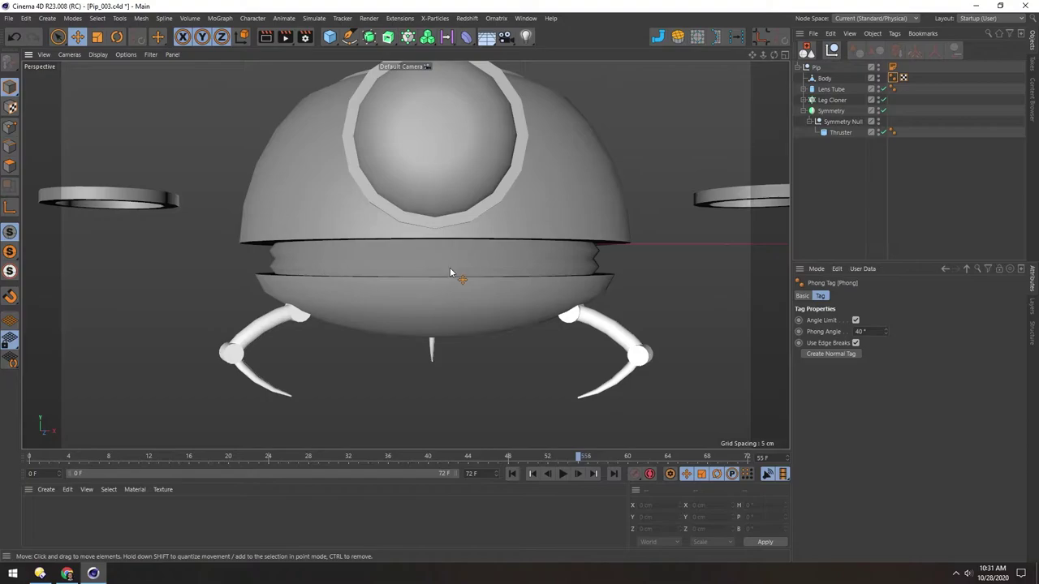
{"action": "scroll", "coordinate": [439, 271], "scroll_direction": "down", "scroll_amount": 5}
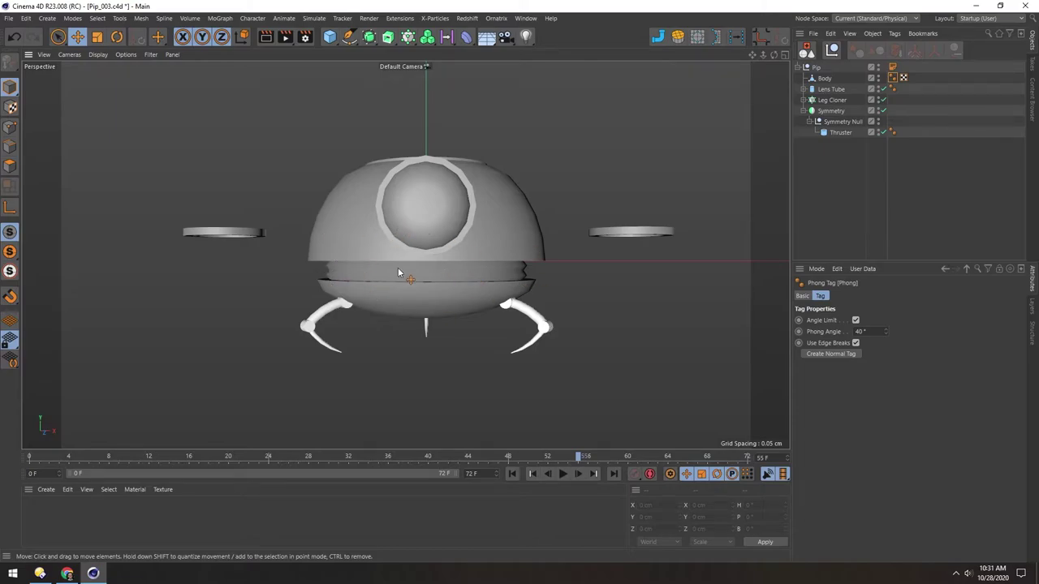
- Select all points of Body's ridged middle band with a rectangle selection in the front view
{"action": "middle_click", "coordinate": [207, 295]}
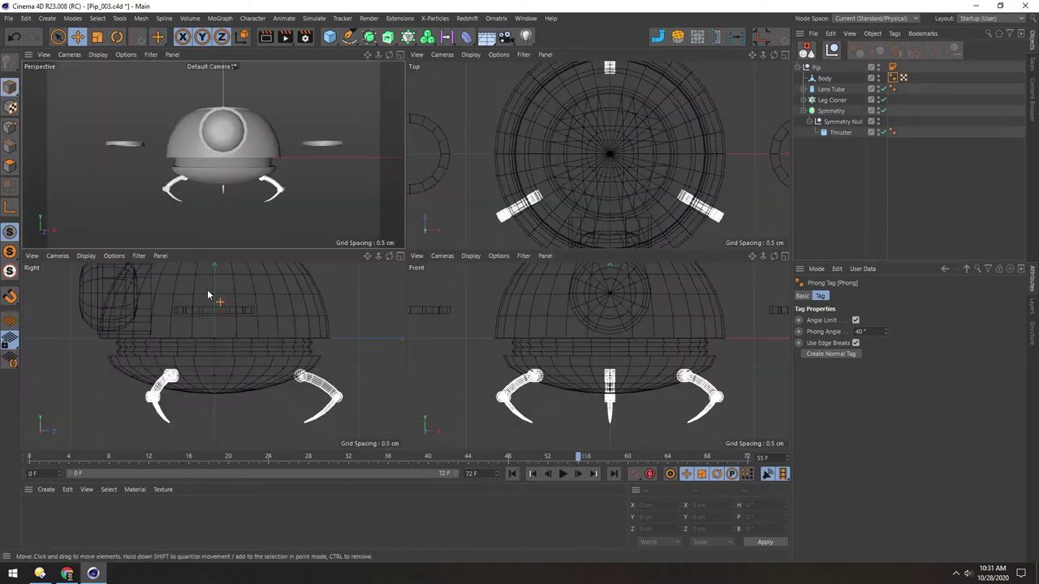
{"action": "middle_click", "coordinate": [517, 355]}
{"action": "left_click", "coordinate": [824, 79]}
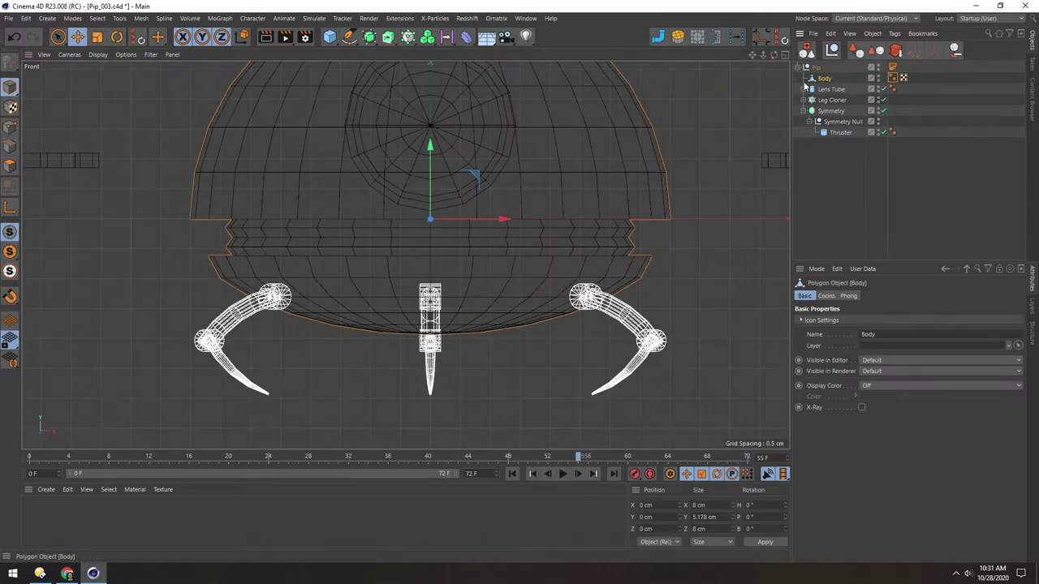
{"action": "left_click", "coordinate": [10, 128]}
{"action": "key", "text": "0"}
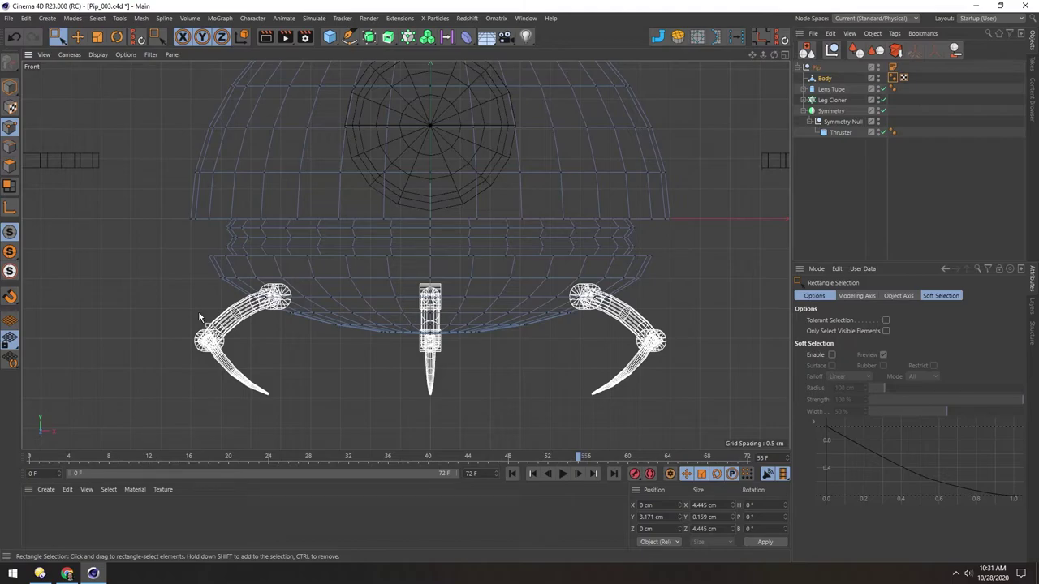
{"action": "left_click_drag", "start_coordinate": [220, 226], "coordinate": [669, 256]}
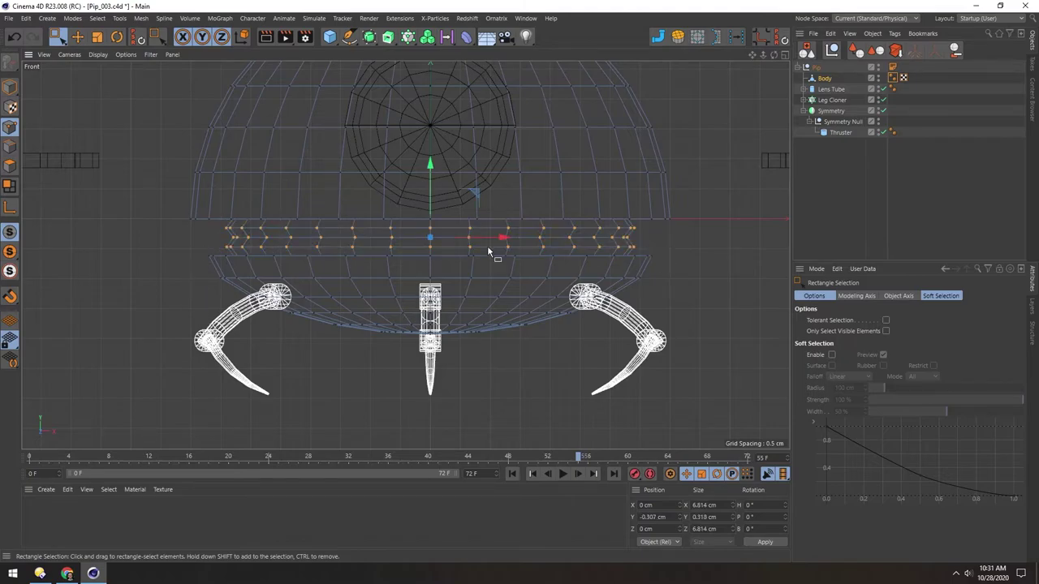
{"action": "scroll", "coordinate": [468, 241], "scroll_direction": "up", "scroll_amount": 3}
{"action": "scroll", "coordinate": [469, 239], "scroll_direction": "up", "scroll_amount": 3}
{"action": "middle_click_drag", "start_coordinate": [276, 256], "coordinate": [328, 261], "text": "alt"}
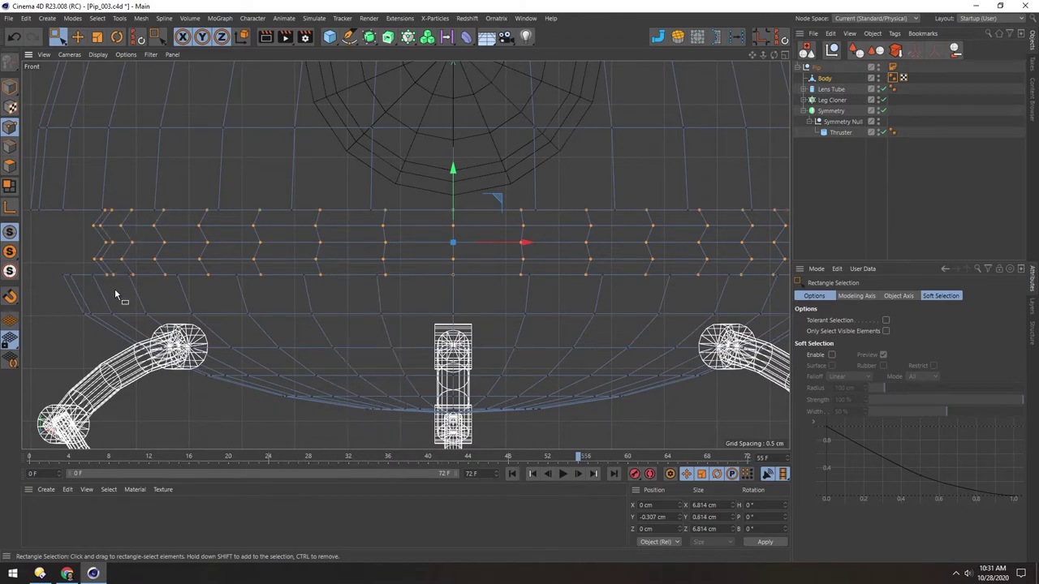
{"action": "scroll", "coordinate": [267, 269], "scroll_direction": "down", "scroll_amount": 3}
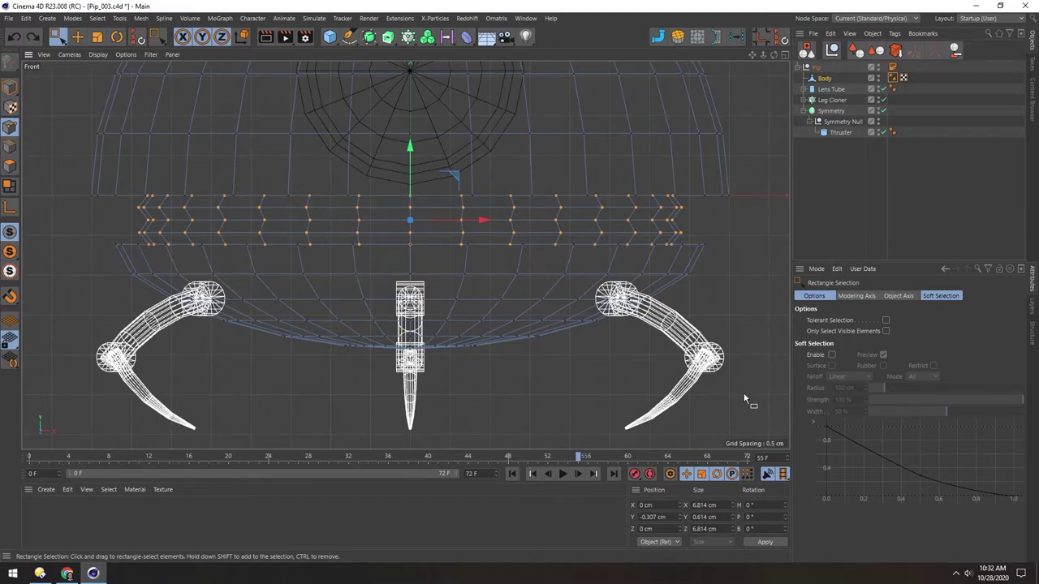
- Add the lower shell's points to the selection, set the modeling axis Y to 100%, and scale vertically to about 1.23 cm high
{"action": "left_click_drag", "start_coordinate": [752, 418], "coordinate": [61, 240]}
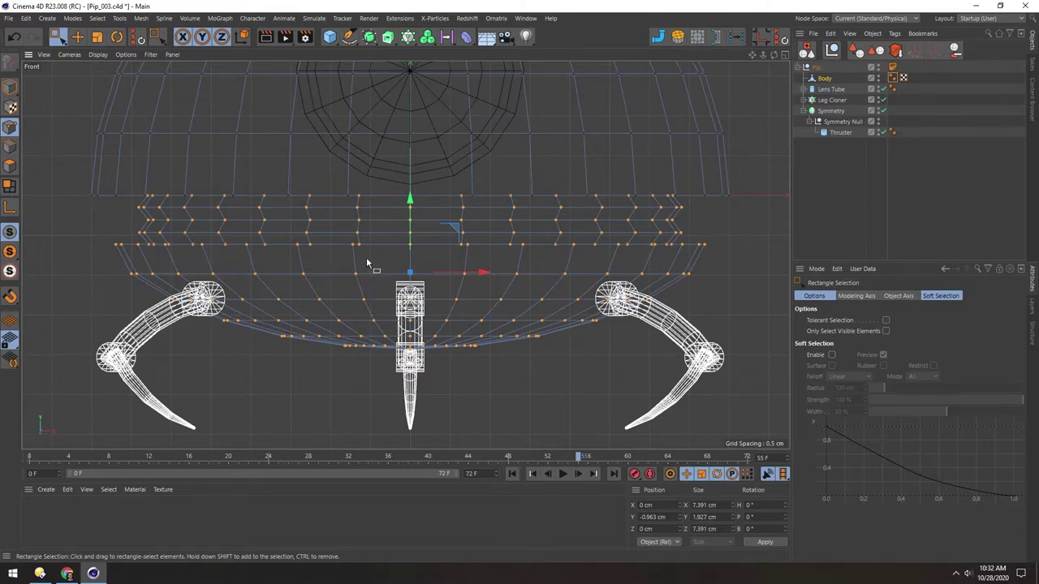
{"action": "key", "text": "t"}
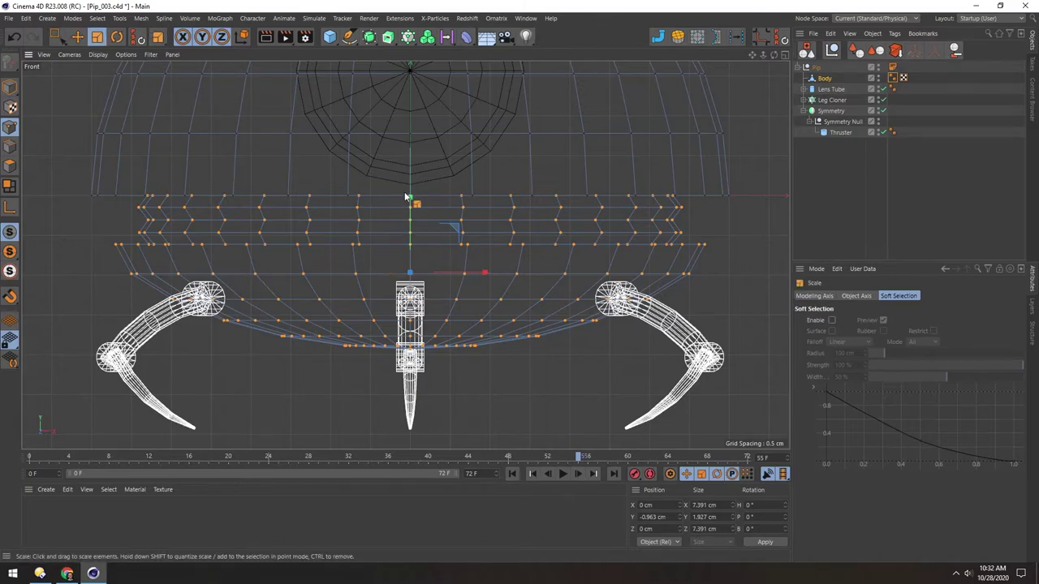
{"action": "left_click", "coordinate": [821, 297]}
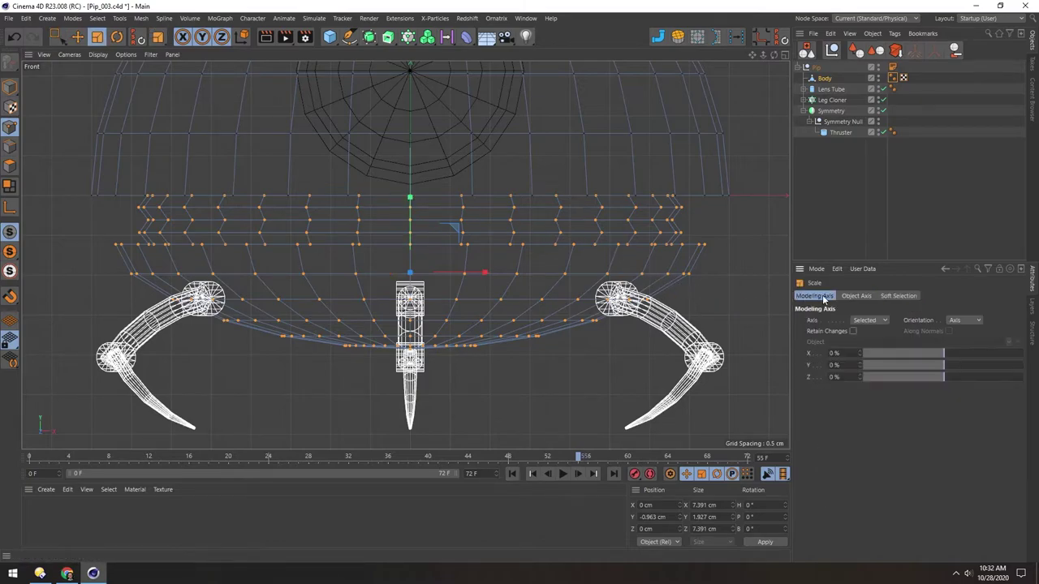
{"action": "left_click_drag", "start_coordinate": [949, 367], "coordinate": [1024, 365]}
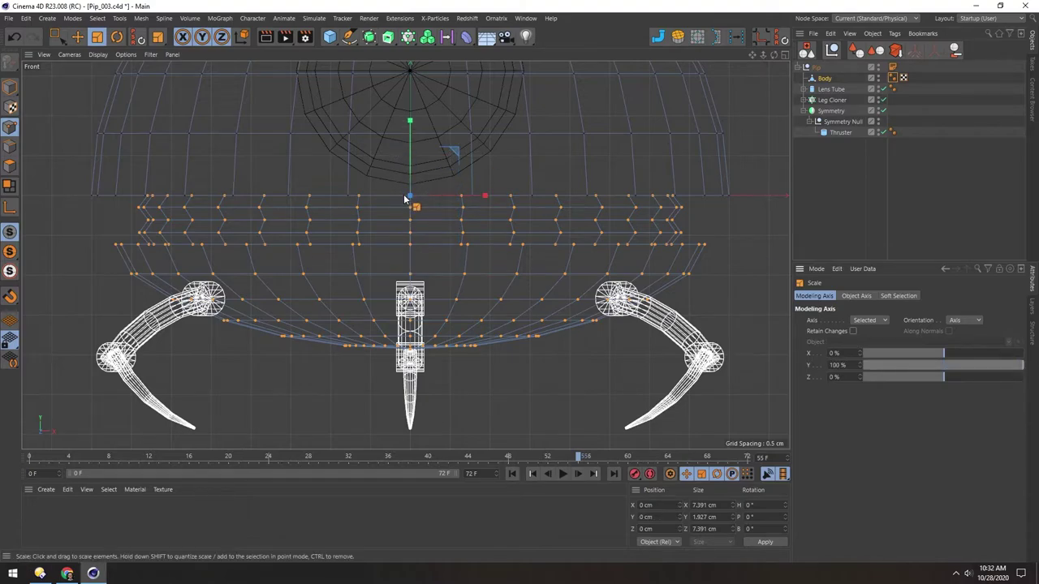
{"action": "left_click_drag", "start_coordinate": [409, 121], "coordinate": [411, 152]}
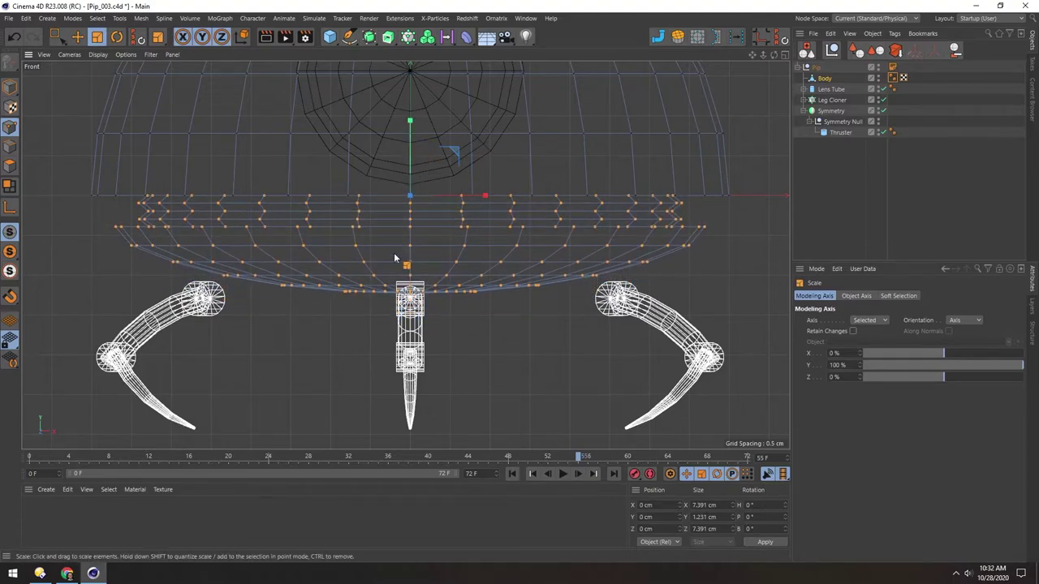
- Select only the points of Body's lower shell, including its top rim, with a rectangle selection
{"action": "key", "text": "0"}
{"action": "left_click_drag", "start_coordinate": [741, 366], "coordinate": [67, 223]}
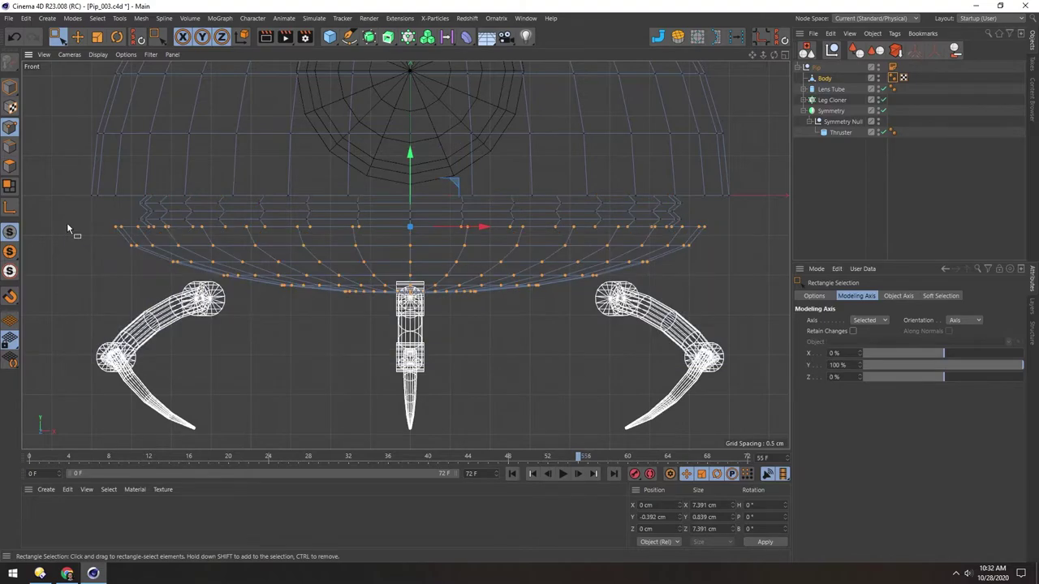
{"action": "middle_click", "coordinate": [93, 247]}
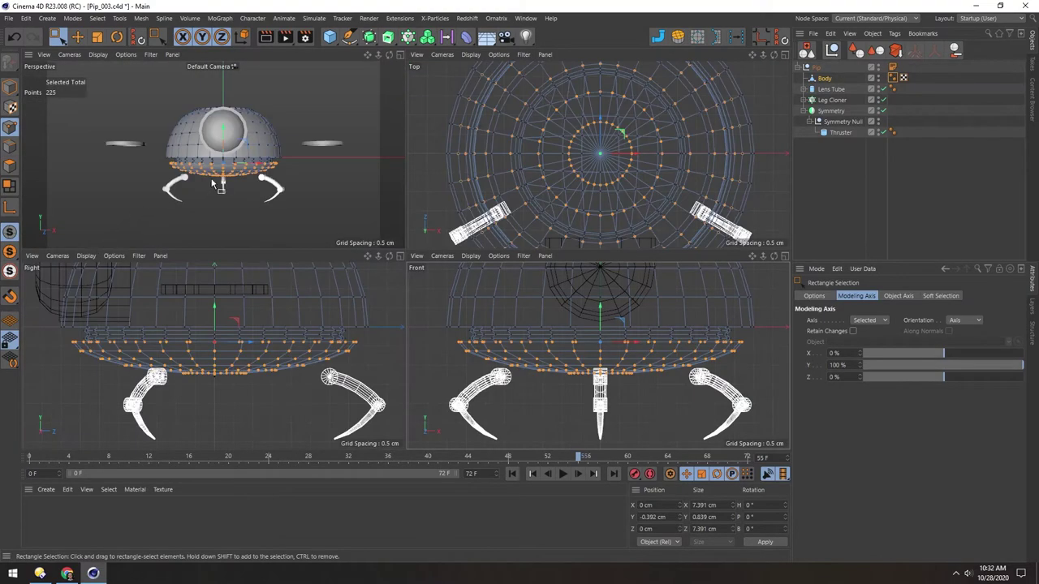
- Use Loop Selection in the perspective view to pick the point loop where the ridged band meets the lower shell
{"action": "middle_click", "coordinate": [207, 180]}
{"action": "scroll", "coordinate": [390, 260], "scroll_direction": "up", "scroll_amount": 6}
{"action": "mouse_move", "coordinate": [397, 294]}
{"action": "left_mouse_down", "text": "alt"}
{"action": "mouse_move", "coordinate": [359, 278]}
{"action": "mouse_move", "coordinate": [358, 290]}
{"action": "mouse_move", "coordinate": [391, 290]}
{"action": "left_mouse_up", "text": "alt"}
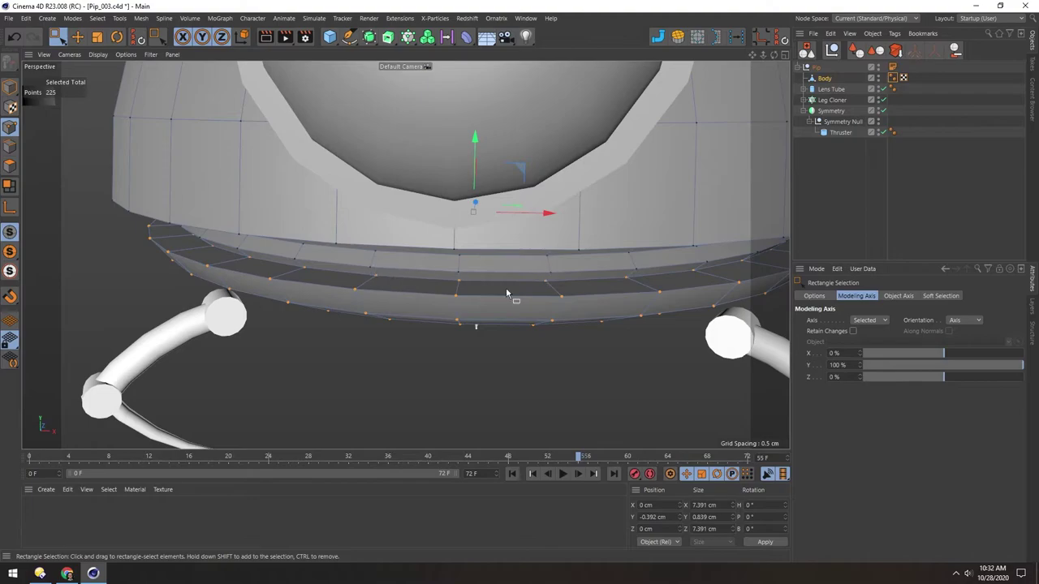
{"action": "key", "text": "u"}
{"action": "key", "text": "l"}
{"action": "scroll", "coordinate": [430, 308], "scroll_direction": "up", "scroll_amount": 3}
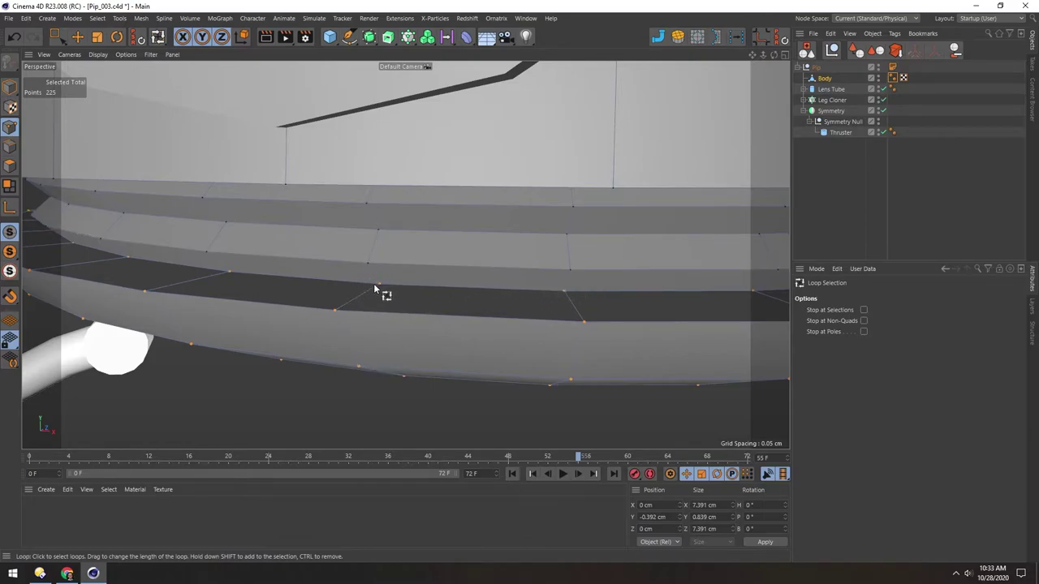
{"action": "left_click_drag", "start_coordinate": [493, 286], "coordinate": [255, 279], "text": "alt"}
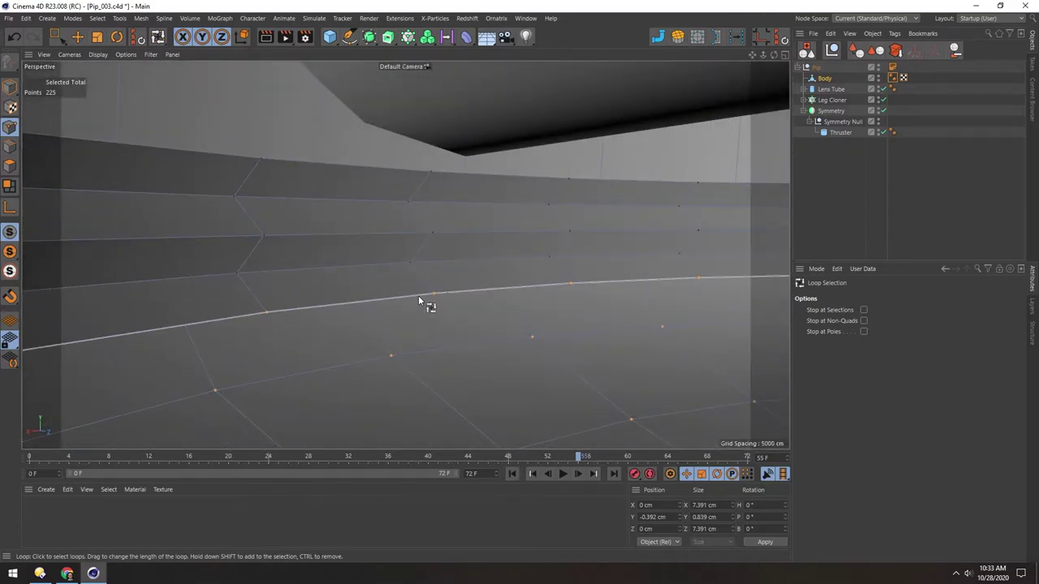
- Remove the point loop at the lower edge of the body's ribbed ring from the selection, keeping the bottom bowl's points selected
{"action": "left_click", "coordinate": [522, 283], "text": "ctrl"}
{"action": "left_click_drag", "start_coordinate": [496, 296], "coordinate": [457, 256], "text": "alt"}
{"action": "right_click_drag", "start_coordinate": [456, 254], "coordinate": [391, 261], "text": "alt"}
{"action": "left_click_drag", "start_coordinate": [406, 255], "coordinate": [431, 351], "text": "alt"}
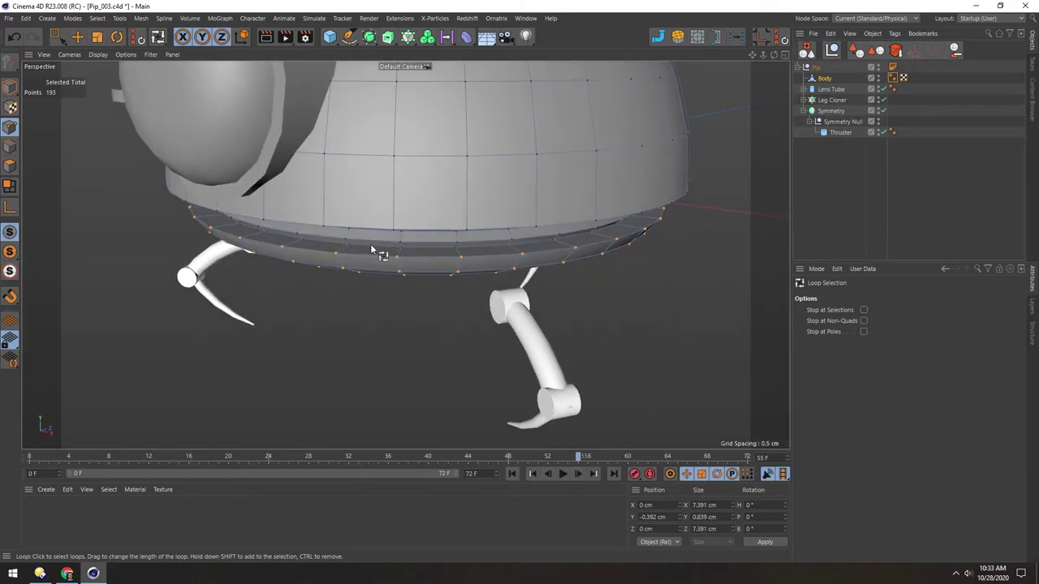
- In the front view, stretch the selected bottom-bowl points vertically to about 1.308 cm high
{"action": "middle_click", "coordinate": [232, 269]}
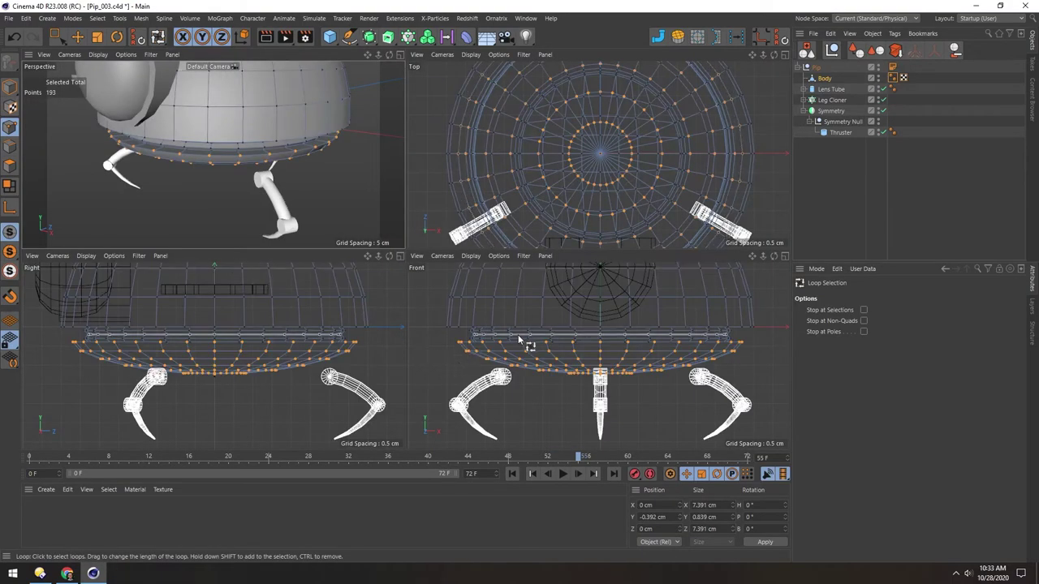
{"action": "middle_click", "coordinate": [528, 343]}
{"action": "key", "text": "t"}
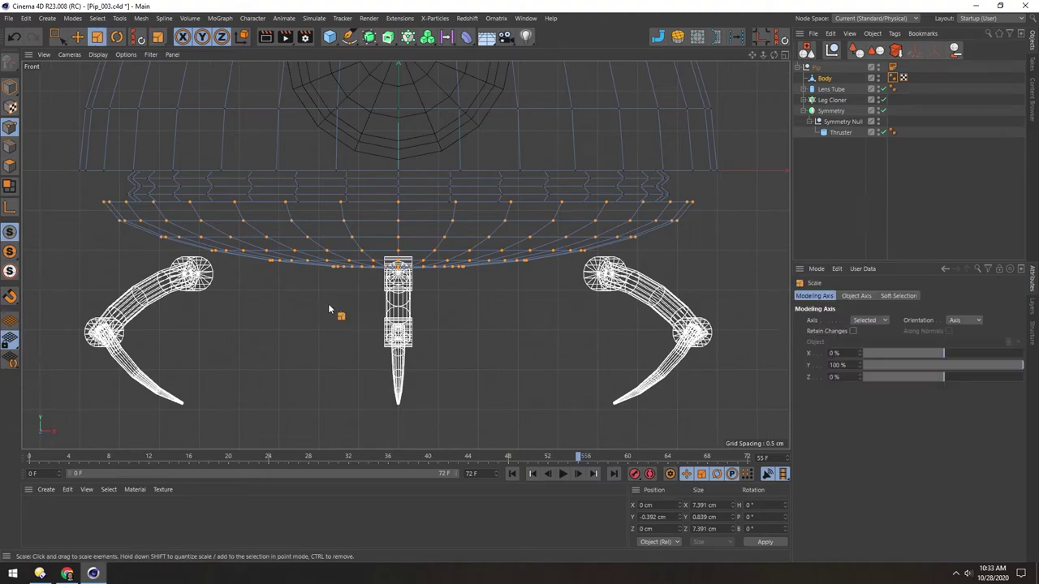
{"action": "left_click_drag", "start_coordinate": [398, 128], "coordinate": [401, 109]}
{"action": "scroll", "coordinate": [382, 178], "scroll_direction": "down", "scroll_amount": 3}
{"action": "scroll", "coordinate": [398, 220], "scroll_direction": "up", "scroll_amount": 3}
{"action": "scroll", "coordinate": [399, 219], "scroll_direction": "down", "scroll_amount": 7}
{"action": "middle_click_drag", "start_coordinate": [380, 206], "coordinate": [372, 236], "text": "alt"}
{"action": "mouse_move", "coordinate": [401, 203]}
{"action": "left_mouse_down"}
{"action": "mouse_move", "coordinate": [406, 139]}
{"action": "mouse_move", "coordinate": [413, 192]}
{"action": "left_mouse_up"}
{"action": "scroll", "coordinate": [383, 306], "scroll_direction": "up", "scroll_amount": 3}
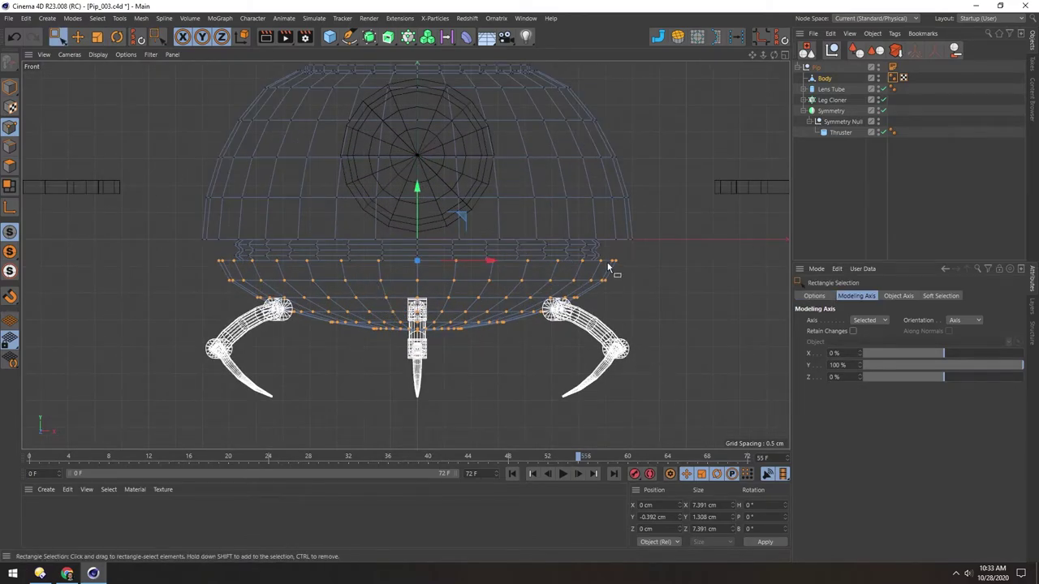
- Select the bowl's points below its rim, scale them to about 7.159 cm wide, and return to Model mode
{"action": "left_click_drag", "start_coordinate": [683, 405], "coordinate": [161, 268]}
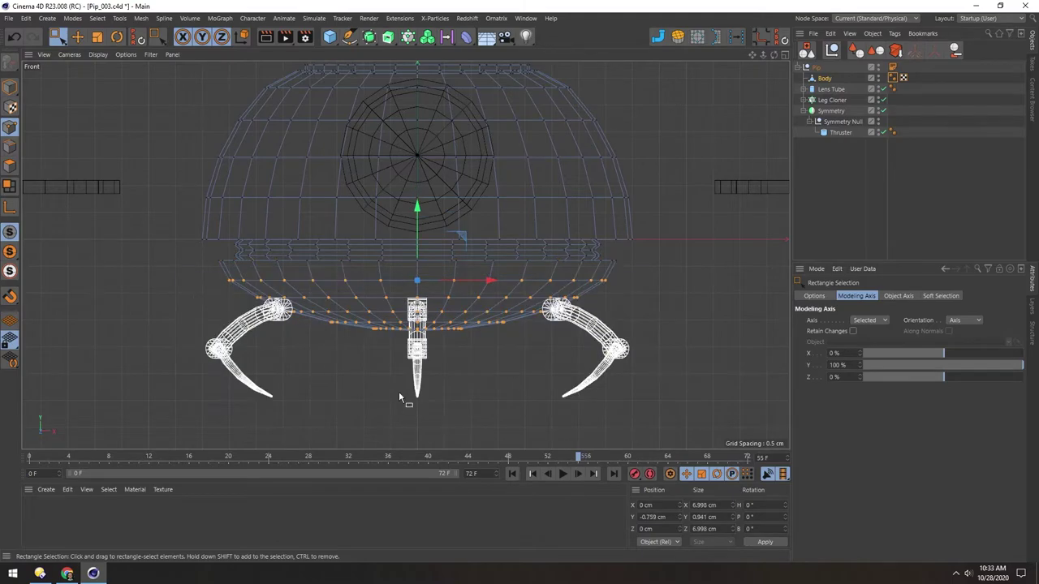
{"action": "key", "text": "t"}
{"action": "left_click_drag", "start_coordinate": [342, 360], "coordinate": [351, 356]}
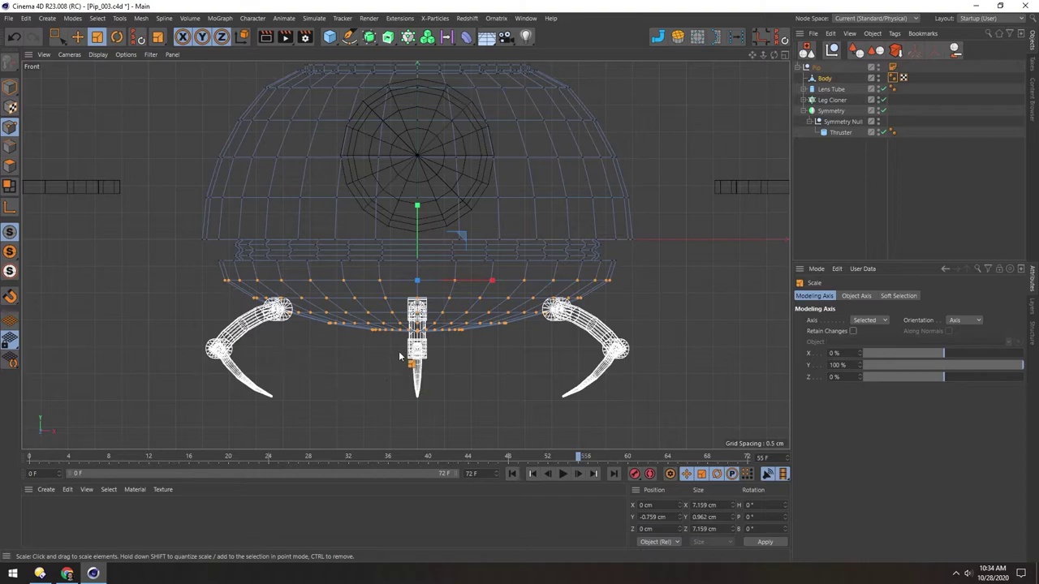
{"action": "left_click", "coordinate": [9, 86]}
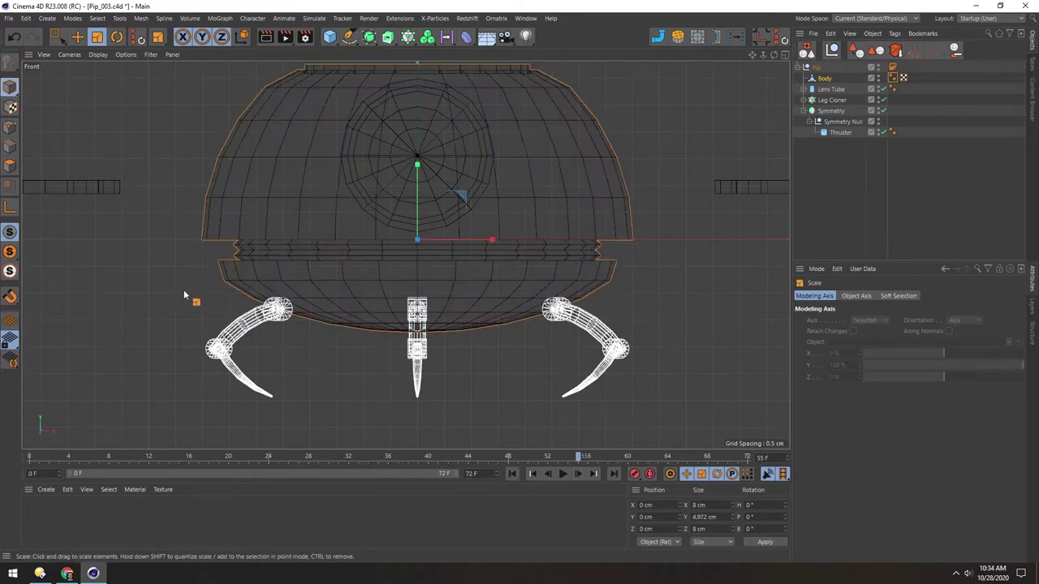
- In the perspective view, move the Leg Cloner vertically to about Y -1.133 cm to fit the reshaped underside
{"action": "key", "text": "F5"}
{"action": "middle_click", "coordinate": [192, 191]}
{"action": "left_click_drag", "start_coordinate": [370, 233], "coordinate": [375, 200], "text": "alt"}
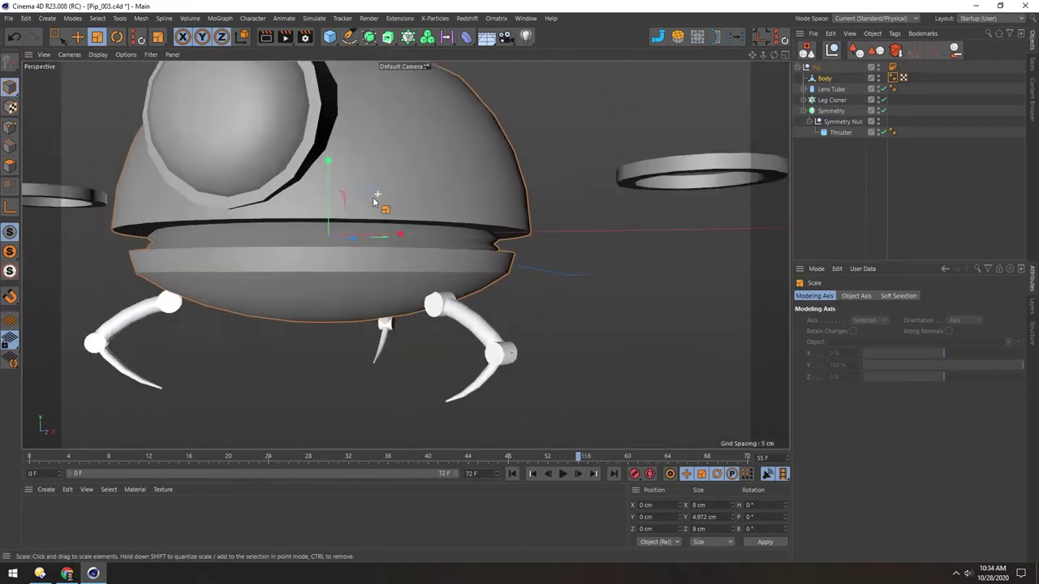
{"action": "right_click_drag", "start_coordinate": [376, 200], "coordinate": [390, 218], "text": "alt"}
{"action": "left_click_drag", "start_coordinate": [389, 218], "coordinate": [434, 280], "text": "alt"}
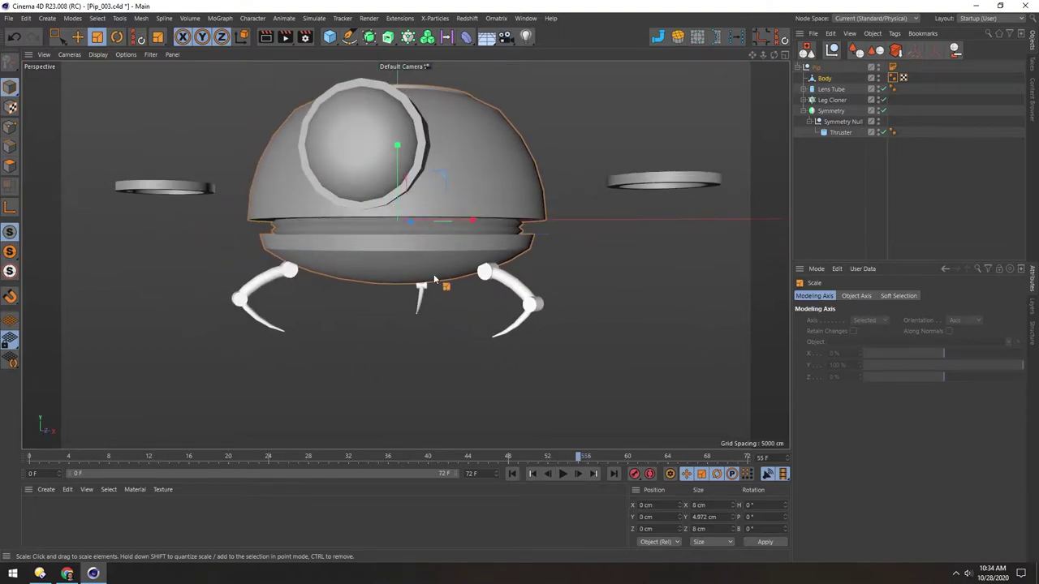
{"action": "left_click", "coordinate": [812, 101]}
{"action": "key", "text": "e"}
{"action": "mouse_move", "coordinate": [397, 199]}
{"action": "left_mouse_down"}
{"action": "mouse_move", "coordinate": [394, 170]}
{"action": "mouse_move", "coordinate": [397, 188]}
{"action": "left_mouse_up"}
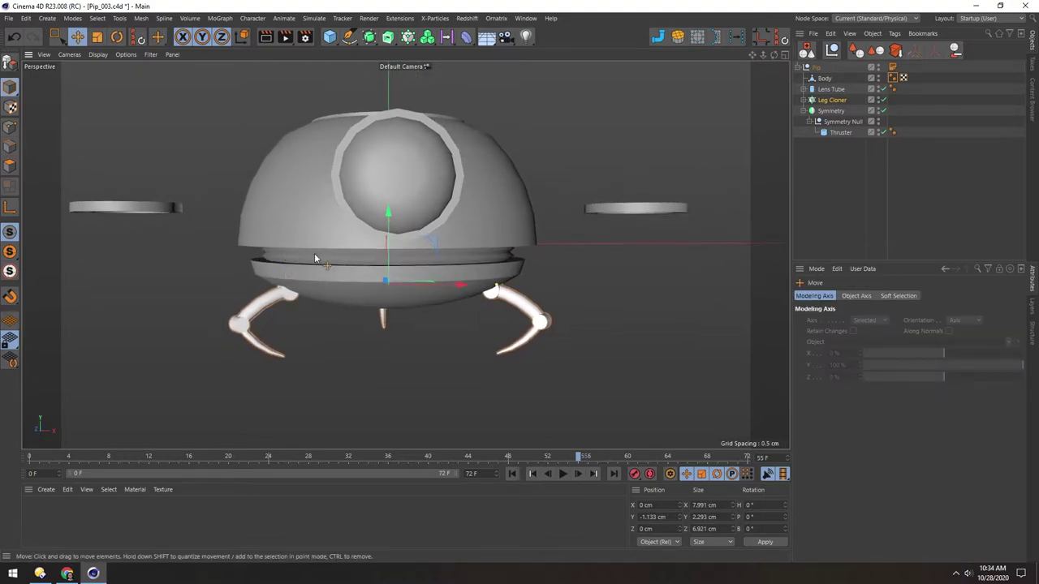
- Consult Pip's feature annotation, then add a cylinder primitive in the front view
{"action": "left_click", "coordinate": [893, 67]}
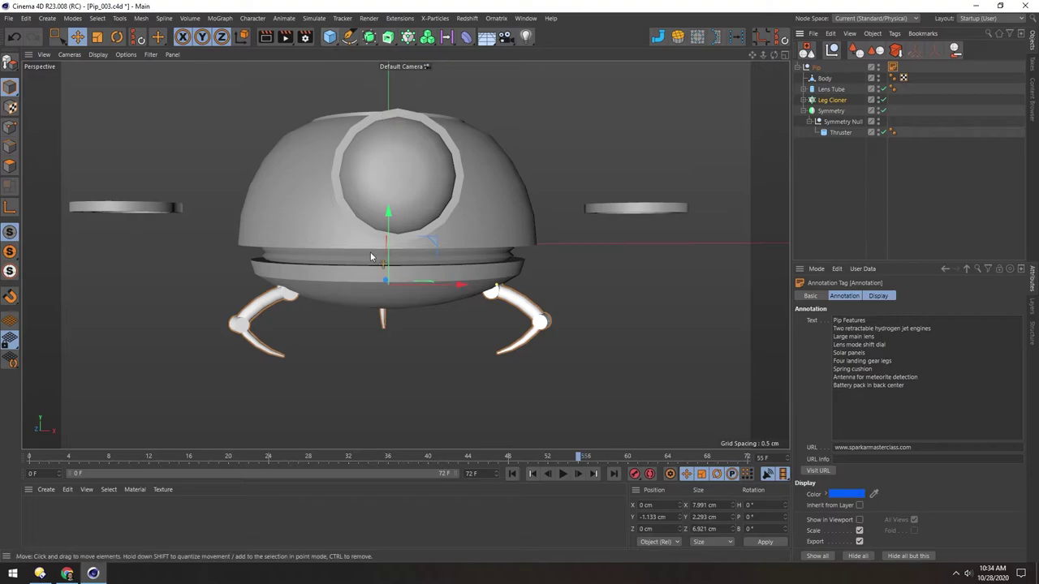
{"action": "key", "text": "F5"}
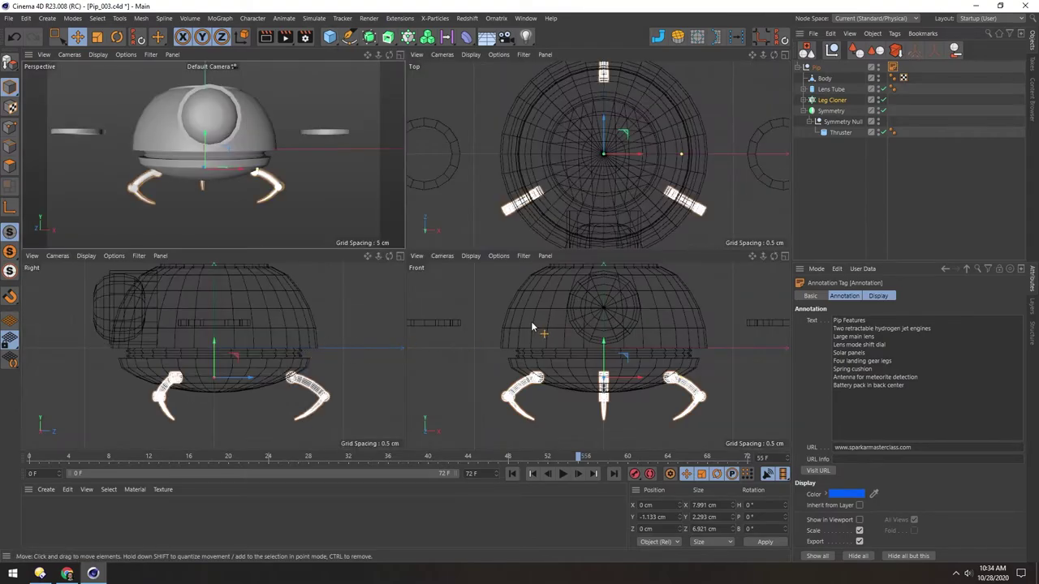
{"action": "key", "text": "F4"}
{"action": "scroll", "coordinate": [359, 158], "scroll_direction": "down", "scroll_amount": 3}
{"action": "middle_click_drag", "start_coordinate": [372, 139], "coordinate": [377, 246], "text": "alt"}
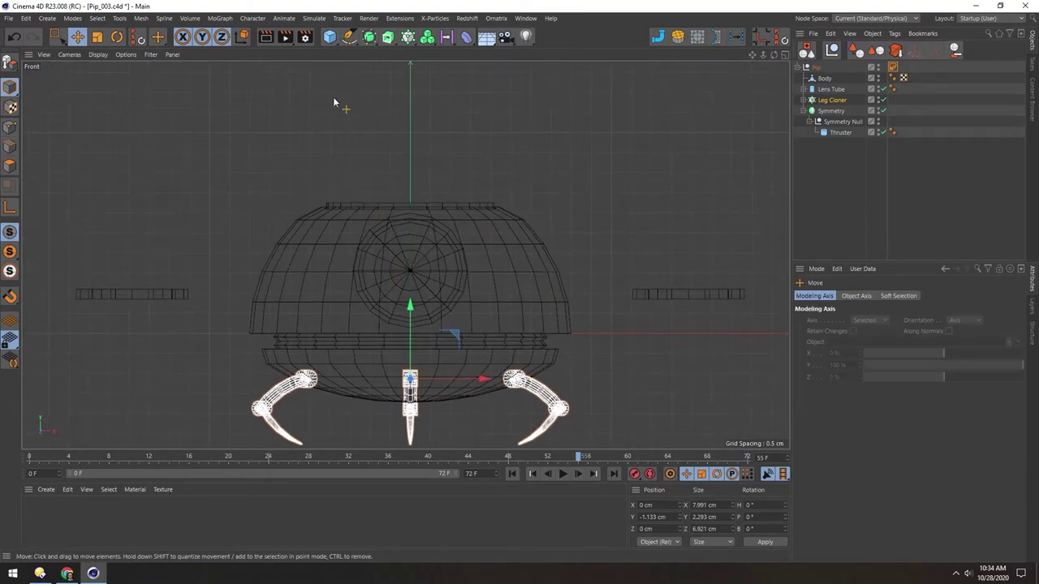
{"action": "left_click", "coordinate": [329, 37]}
{"action": "left_click", "coordinate": [543, 54]}
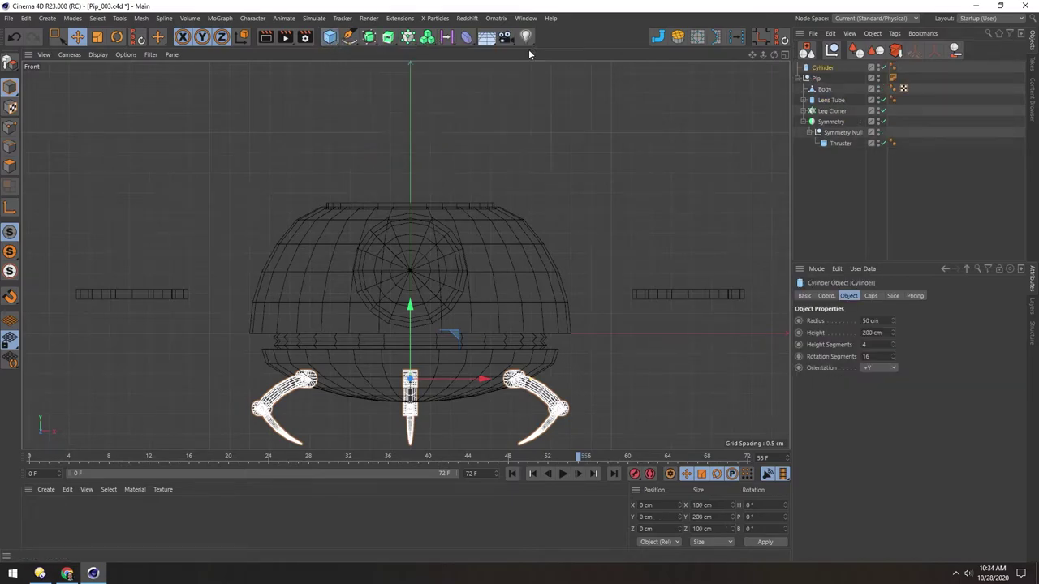
- Scale the cylinder down to about 0.8 by 1.6 cm and raise it above the body to about Y 5.005 cm
{"action": "scroll", "coordinate": [536, 244], "scroll_direction": "down", "scroll_amount": 5}
{"action": "key", "text": "t"}
{"action": "left_click_drag", "start_coordinate": [665, 162], "coordinate": [345, 341]}
{"action": "key", "text": "e"}
{"action": "left_click_drag", "start_coordinate": [483, 244], "coordinate": [490, 141]}
{"action": "middle_click_drag", "start_coordinate": [458, 224], "coordinate": [393, 275], "text": "alt"}
{"action": "scroll", "coordinate": [401, 252], "scroll_direction": "up", "scroll_amount": 3}
{"action": "scroll", "coordinate": [399, 252], "scroll_direction": "up", "scroll_amount": 3}
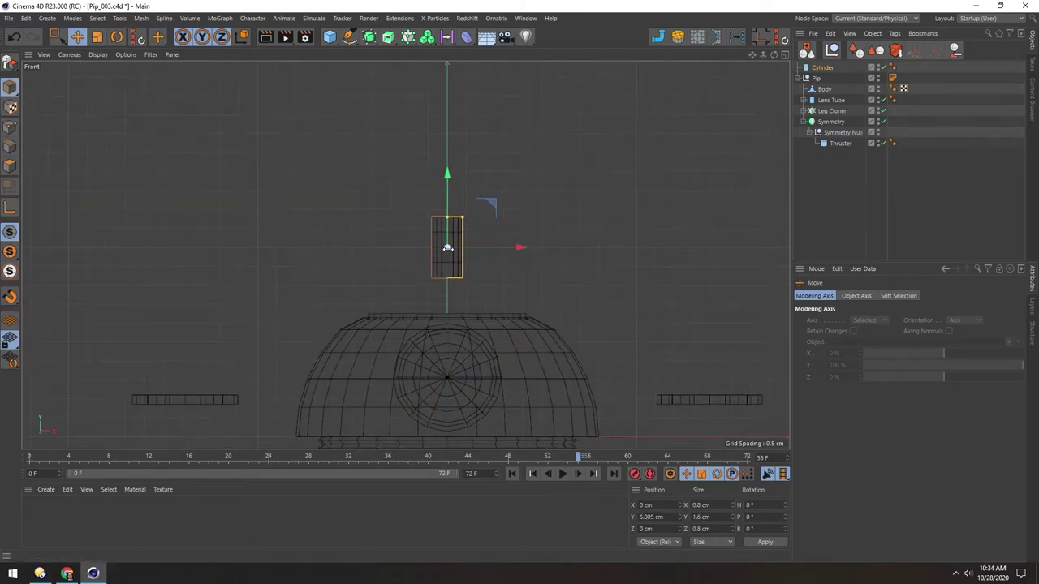
- In Model mode, scale the cylinder to a radius of about 0.453 cm and a height of about 1.811 cm
{"action": "left_click", "coordinate": [10, 91]}
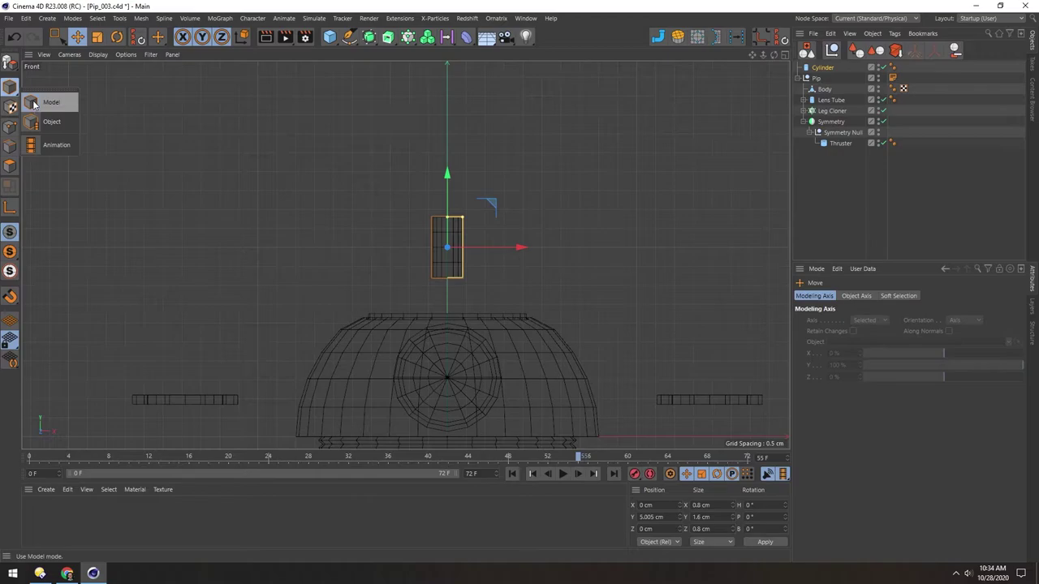
{"action": "left_click", "coordinate": [34, 104]}
{"action": "key", "text": "t"}
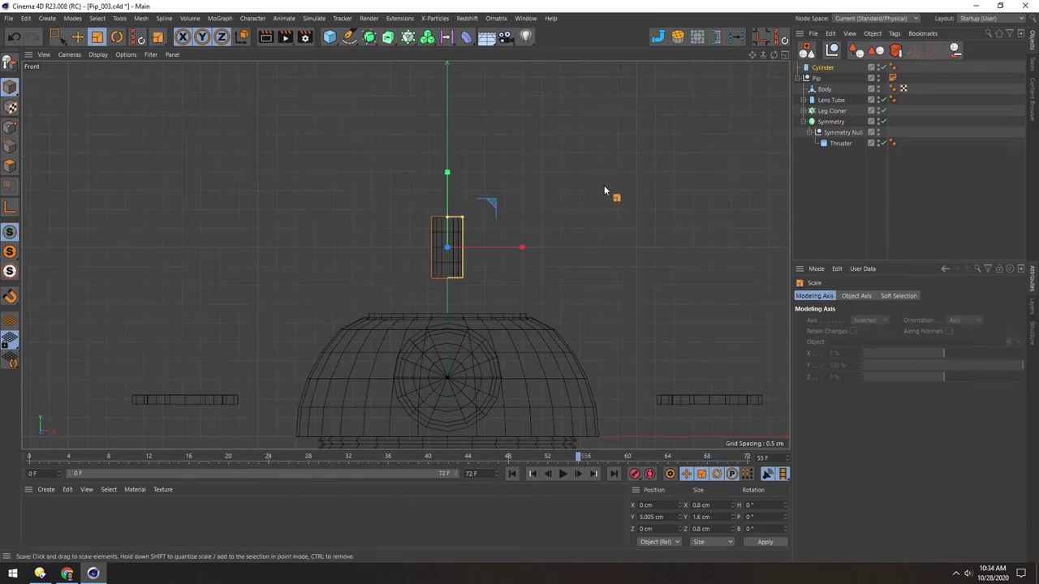
{"action": "left_click", "coordinate": [805, 67]}
{"action": "left_click_drag", "start_coordinate": [538, 273], "coordinate": [586, 262]}
- In Object mode, scale the cylinder to about 1.816 on all axes and view its coordinates
{"action": "left_click_drag", "start_coordinate": [9, 87], "coordinate": [43, 126]}
{"action": "left_click_drag", "start_coordinate": [359, 221], "coordinate": [442, 237]}
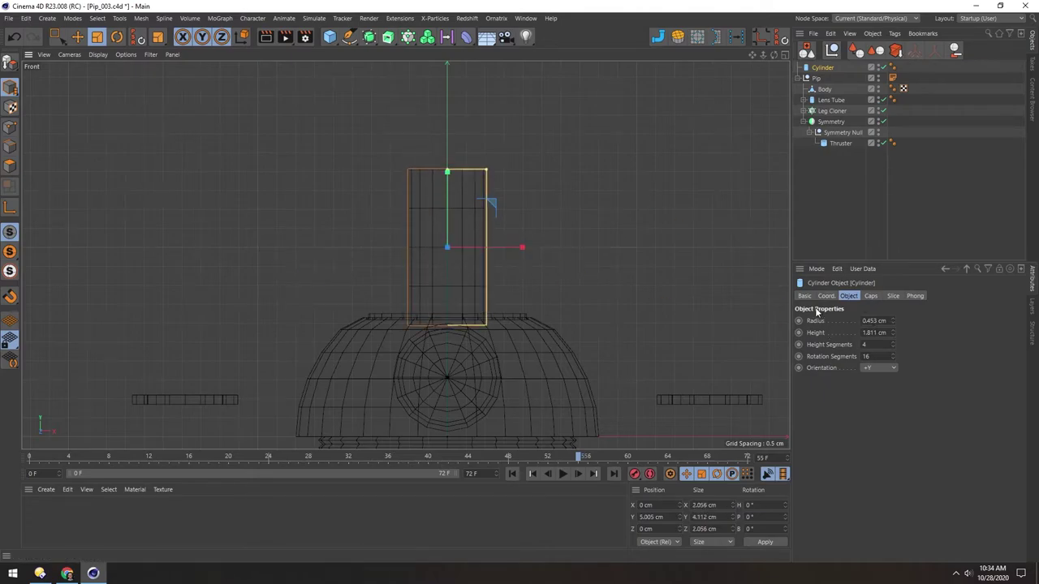
{"action": "left_click", "coordinate": [823, 297]}
{"action": "left_click_drag", "start_coordinate": [667, 275], "coordinate": [580, 245]}
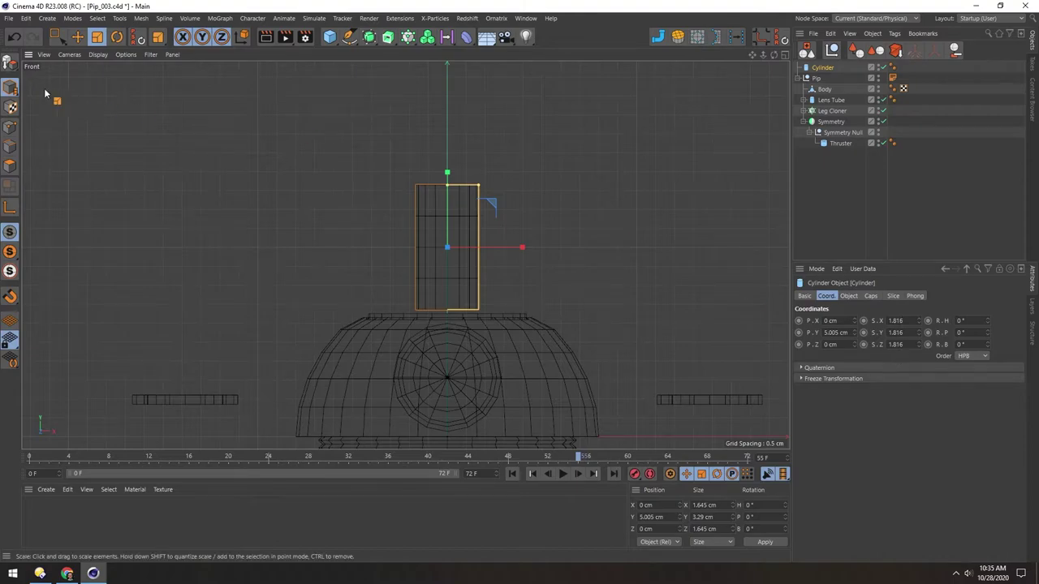
- Return to Model mode and reset the cylinder's X, Y and Z scale values to 1
{"action": "left_click", "coordinate": [10, 86]}
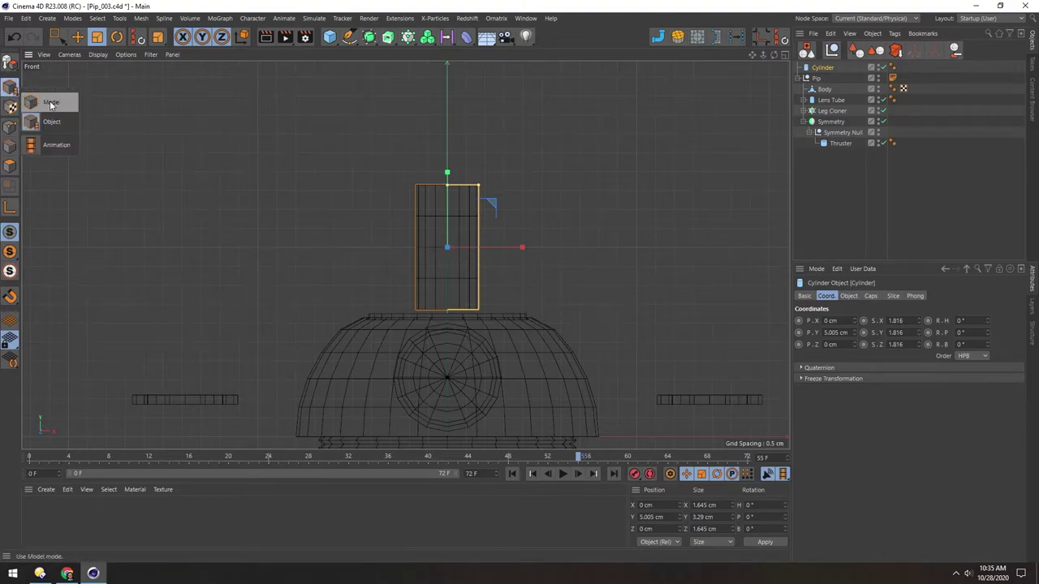
{"action": "left_click", "coordinate": [35, 106]}
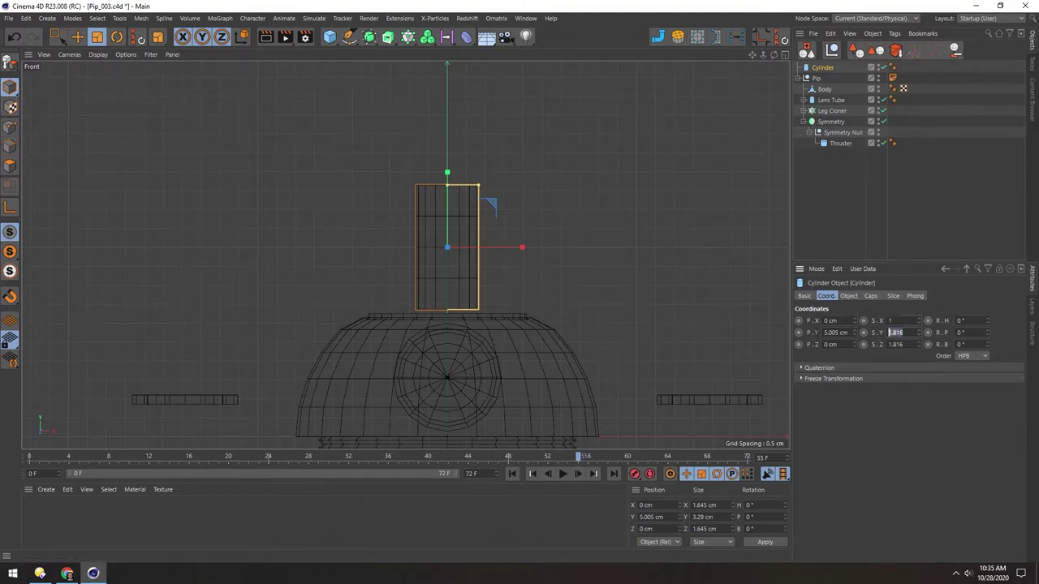
{"action": "type", "text": "1"}
{"action": "key", "text": "Tab"}
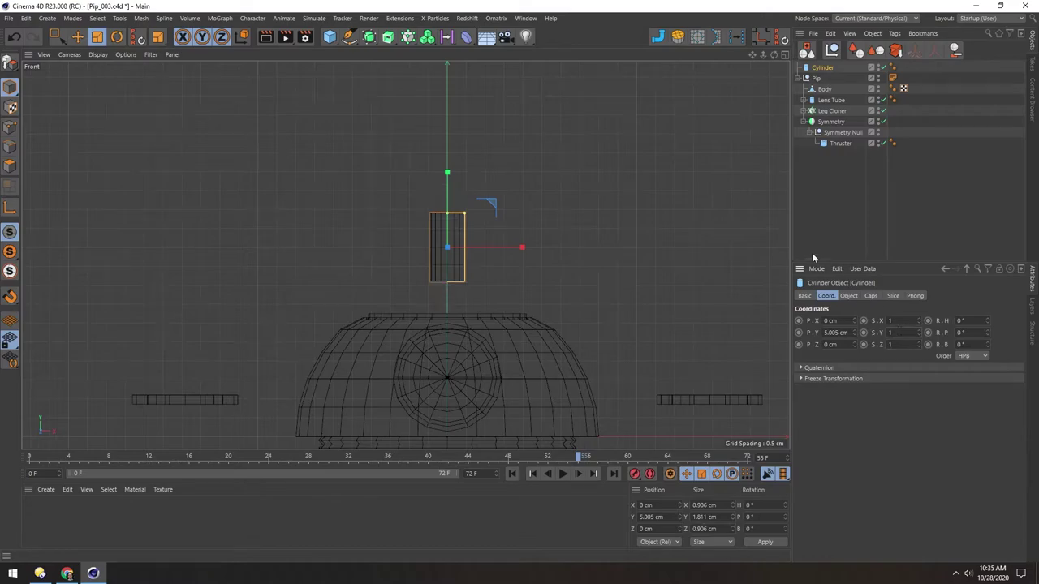
- Set the cylinder's height segments to 1 and rotation segments to 8
{"action": "left_click", "coordinate": [844, 296]}
{"action": "scroll", "coordinate": [443, 219], "scroll_direction": "up", "scroll_amount": 3}
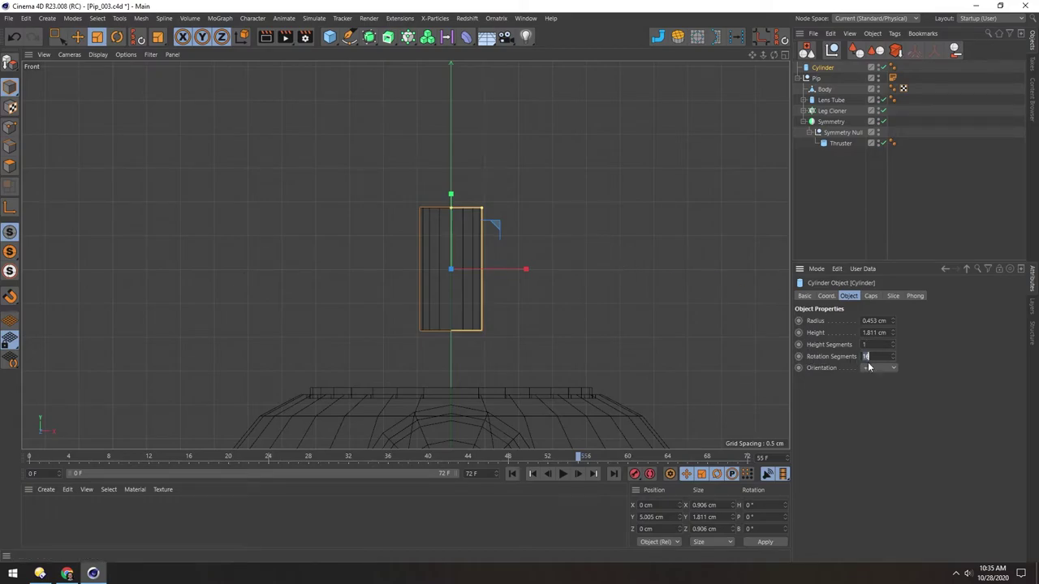
{"action": "key", "text": "Return"}
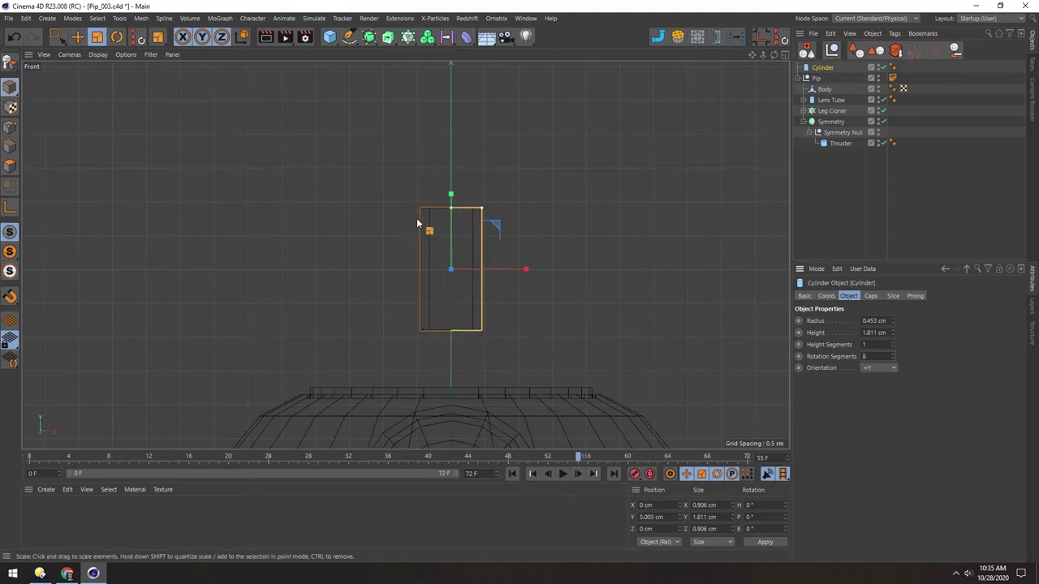
- Narrow the cylinder into a thin rod about 0.193 cm in diameter
{"action": "key", "text": "e"}
{"action": "left_click_drag", "start_coordinate": [469, 212], "coordinate": [451, 219]}
{"action": "scroll", "coordinate": [447, 226], "scroll_direction": "down", "scroll_amount": 3}
{"action": "middle_click_drag", "start_coordinate": [436, 332], "coordinate": [428, 249], "text": "alt"}
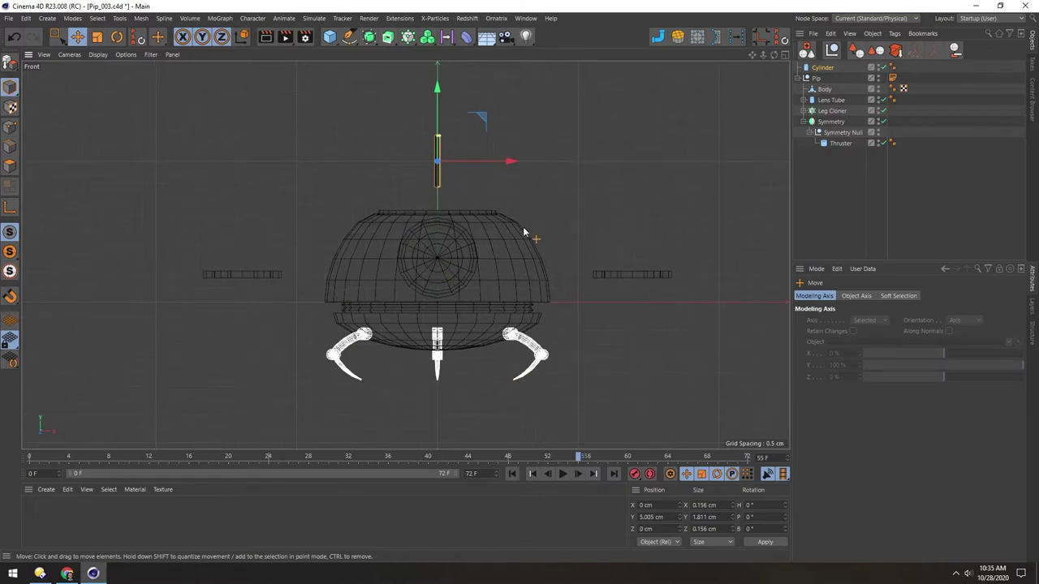
{"action": "middle_click_drag", "start_coordinate": [437, 154], "coordinate": [438, 198], "text": "alt"}
{"action": "scroll", "coordinate": [439, 197], "scroll_direction": "up", "scroll_amount": 5}
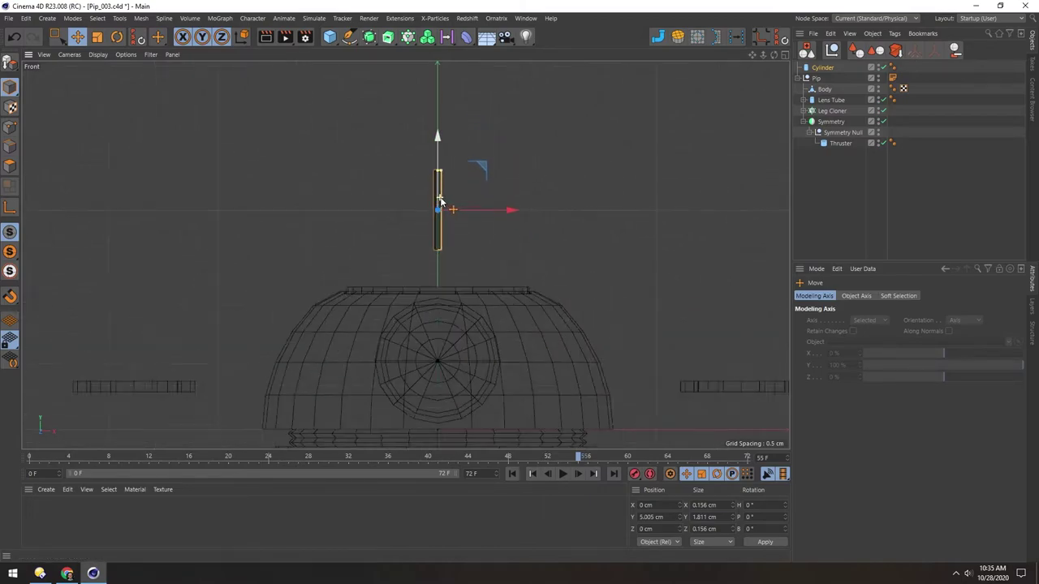
{"action": "left_click_drag", "start_coordinate": [441, 150], "coordinate": [441, 152]}
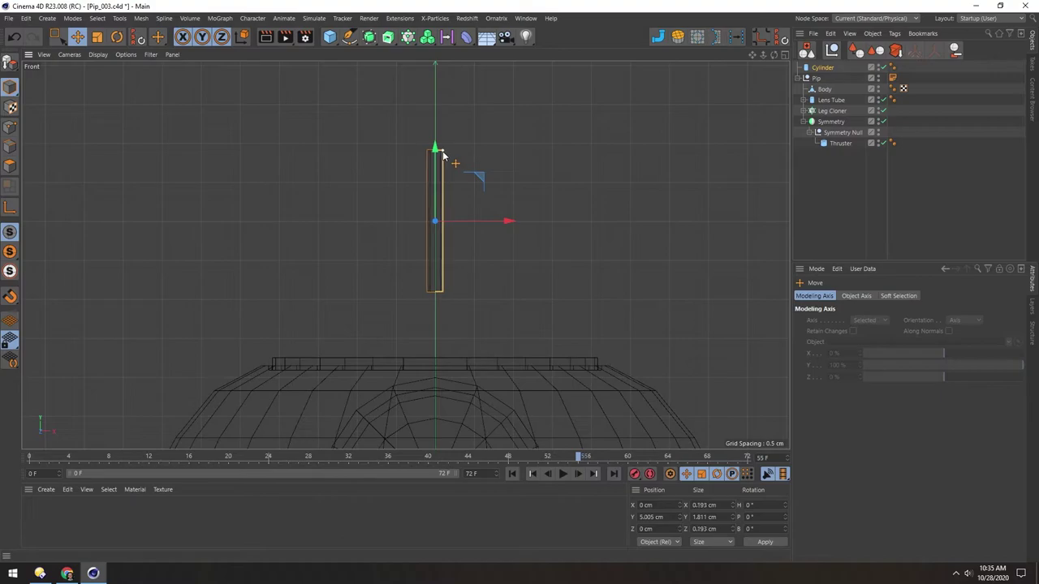
- Lengthen the rod to about 6.431 cm and move it up to about Y 6.381 cm so it stands on the body's top
{"action": "scroll", "coordinate": [419, 262], "scroll_direction": "down", "scroll_amount": 5}
{"action": "scroll", "coordinate": [416, 232], "scroll_direction": "up", "scroll_amount": 4}
{"action": "scroll", "coordinate": [416, 227], "scroll_direction": "up", "scroll_amount": 4}
{"action": "left_click_drag", "start_coordinate": [453, 187], "coordinate": [452, 134]}
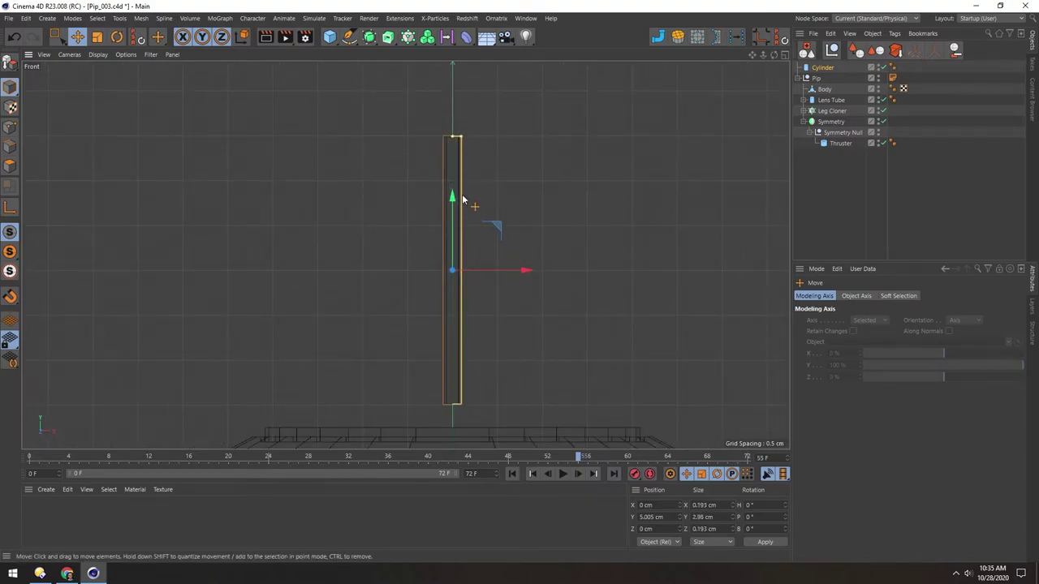
{"action": "right_click_drag", "start_coordinate": [460, 206], "coordinate": [432, 227], "text": "alt"}
{"action": "scroll", "coordinate": [432, 229], "scroll_direction": "up", "scroll_amount": 1}
{"action": "middle_click_drag", "start_coordinate": [445, 169], "coordinate": [441, 218], "text": "alt"}
{"action": "left_click_drag", "start_coordinate": [453, 218], "coordinate": [457, 134]}
{"action": "left_click_drag", "start_coordinate": [451, 205], "coordinate": [449, 153]}
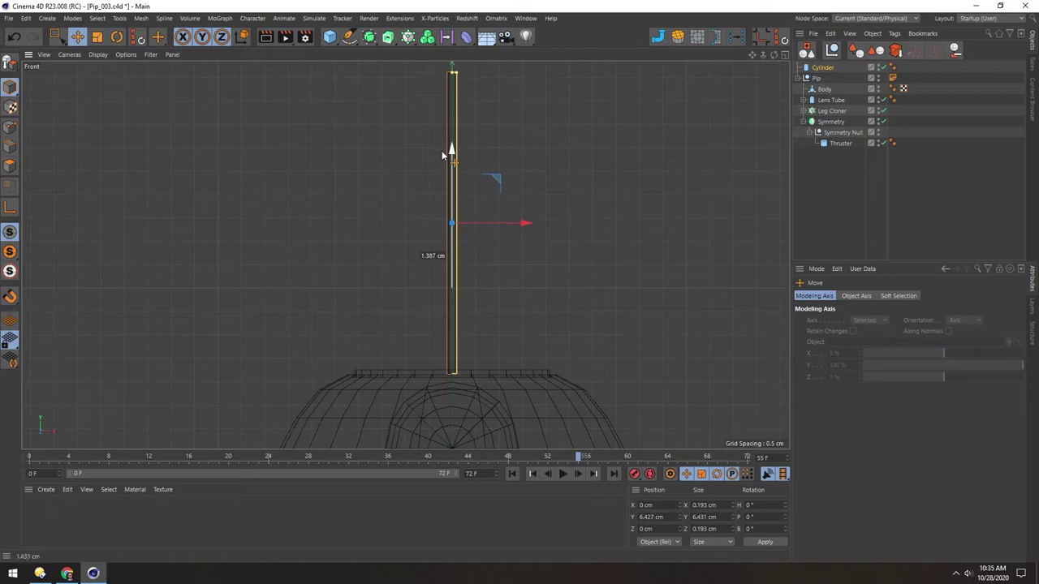
- Make the cylinder an editable polygon object named Antenna and place it in the Pip group directly below Body
{"action": "scroll", "coordinate": [400, 236], "scroll_direction": "down", "scroll_amount": 2}
{"action": "key", "text": "c"}
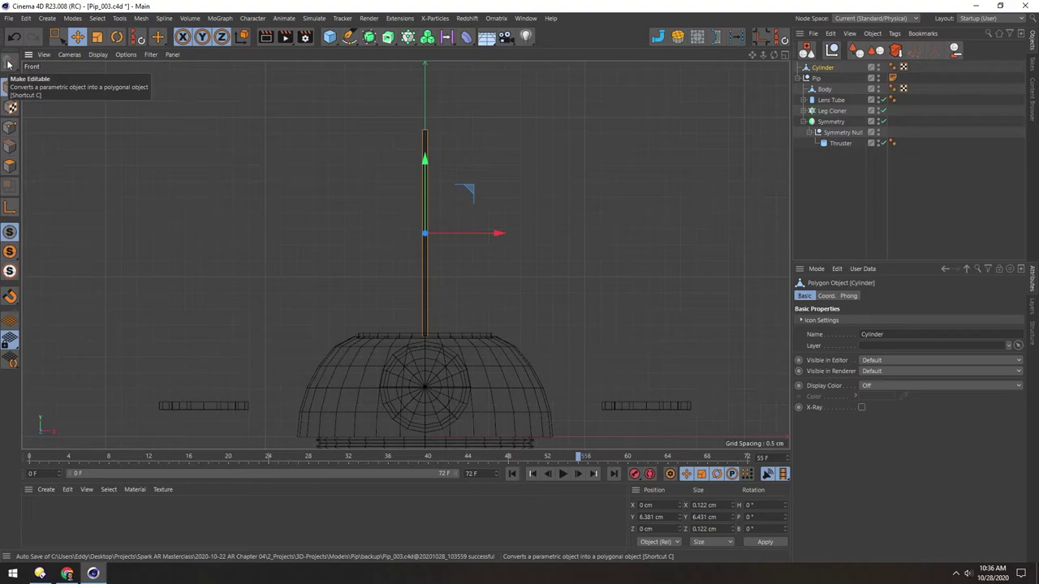
{"action": "double_click", "coordinate": [824, 67]}
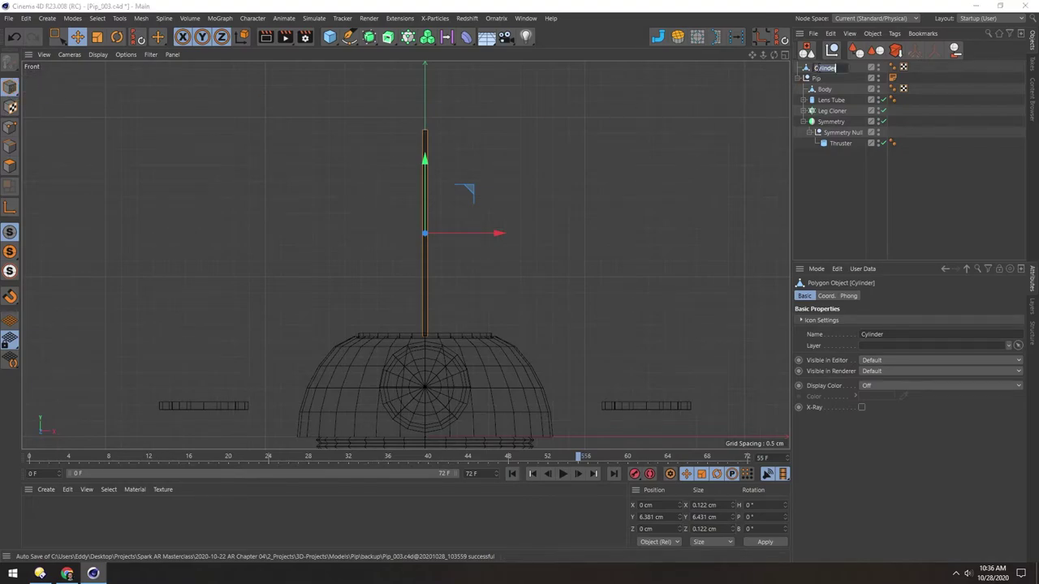
{"action": "type", "text": "Antenna"}
{"action": "key", "text": "Return"}
{"action": "left_click_drag", "start_coordinate": [826, 92], "coordinate": [825, 97]}
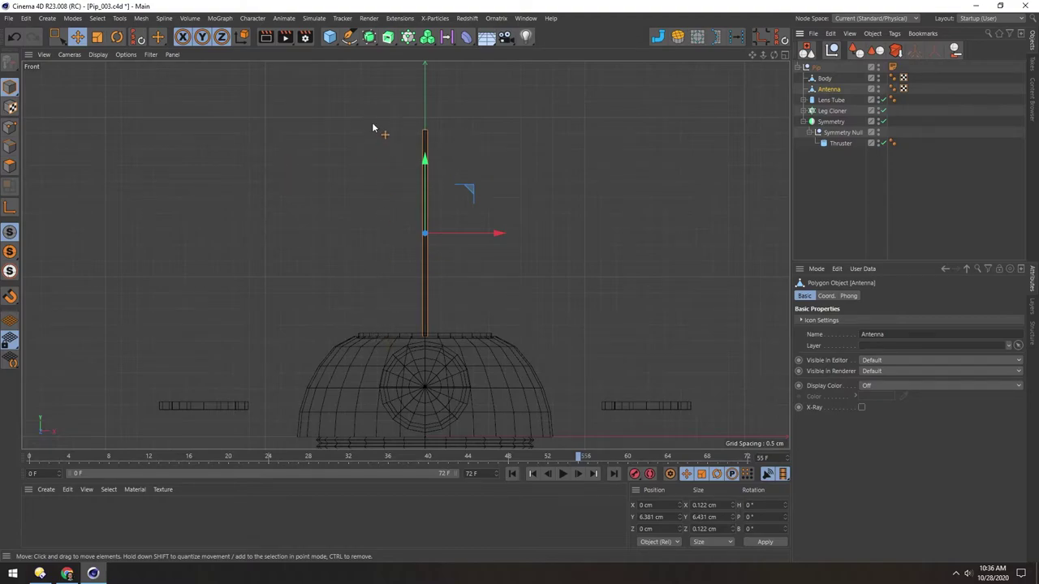
- Duplicate the antenna about 1.135 cm along X and shorten the copy by lowering its top points to about Y 0.726 cm
{"action": "left_click_drag", "start_coordinate": [498, 236], "coordinate": [540, 233], "text": "ctrl"}
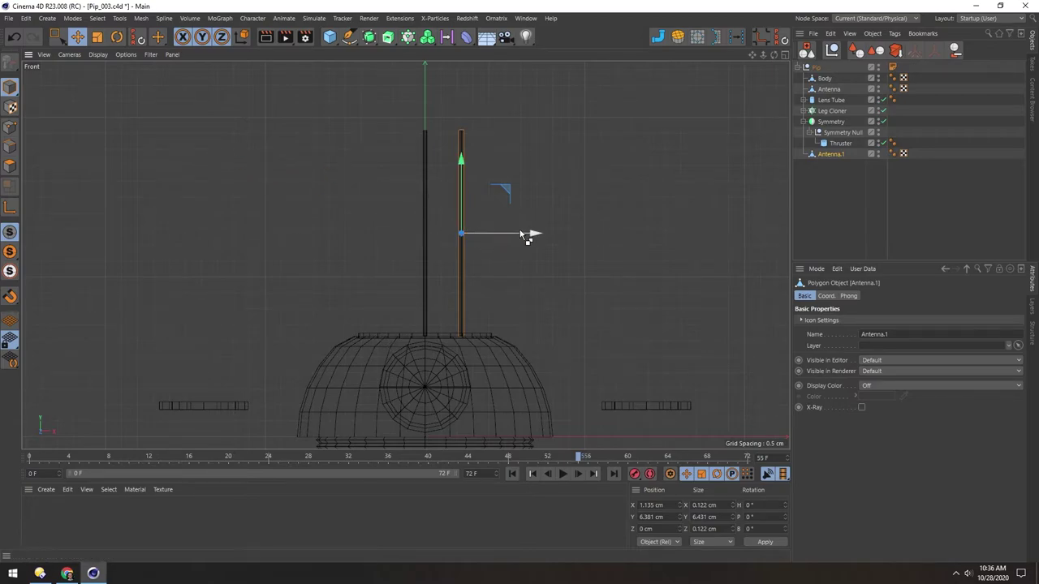
{"action": "left_click", "coordinate": [8, 138]}
{"action": "key", "text": "0"}
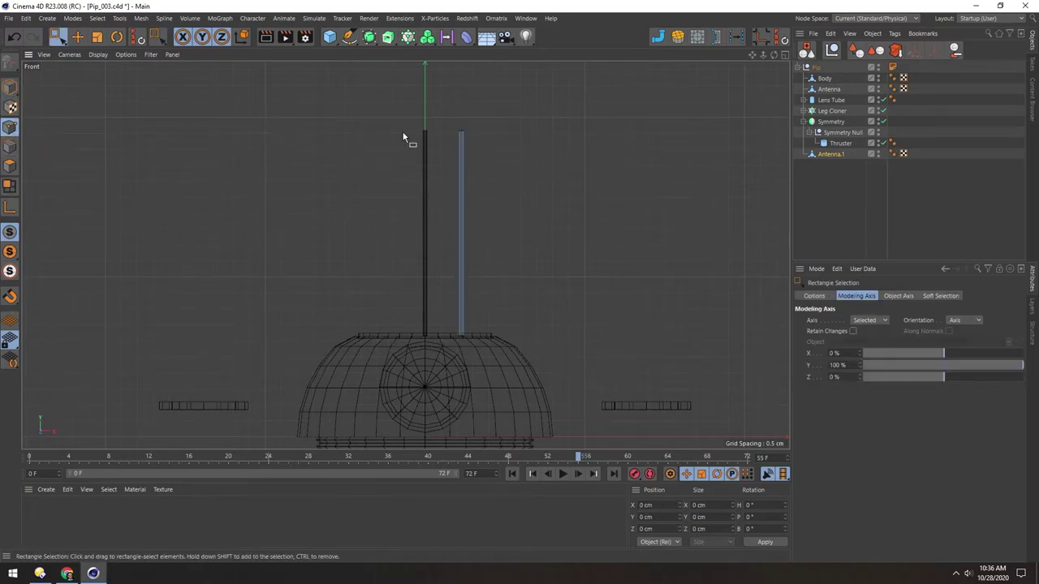
{"action": "left_click_drag", "start_coordinate": [445, 101], "coordinate": [490, 151]}
{"action": "left_click_drag", "start_coordinate": [460, 72], "coordinate": [477, 153]}
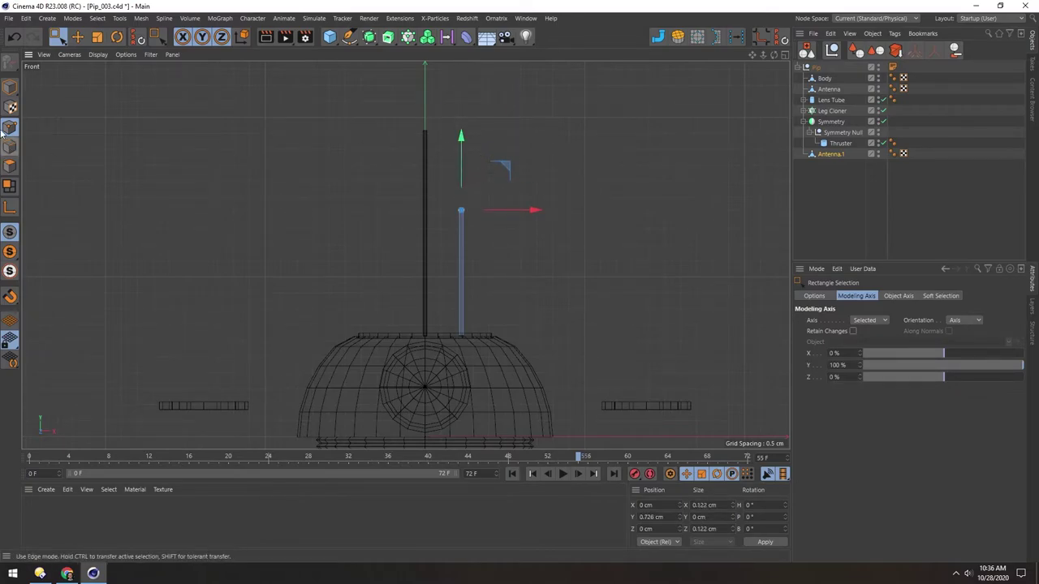
- Thin the shorter antenna to about 0.07 cm across and place it directly below Antenna in the Pip group
{"action": "left_click", "coordinate": [10, 87]}
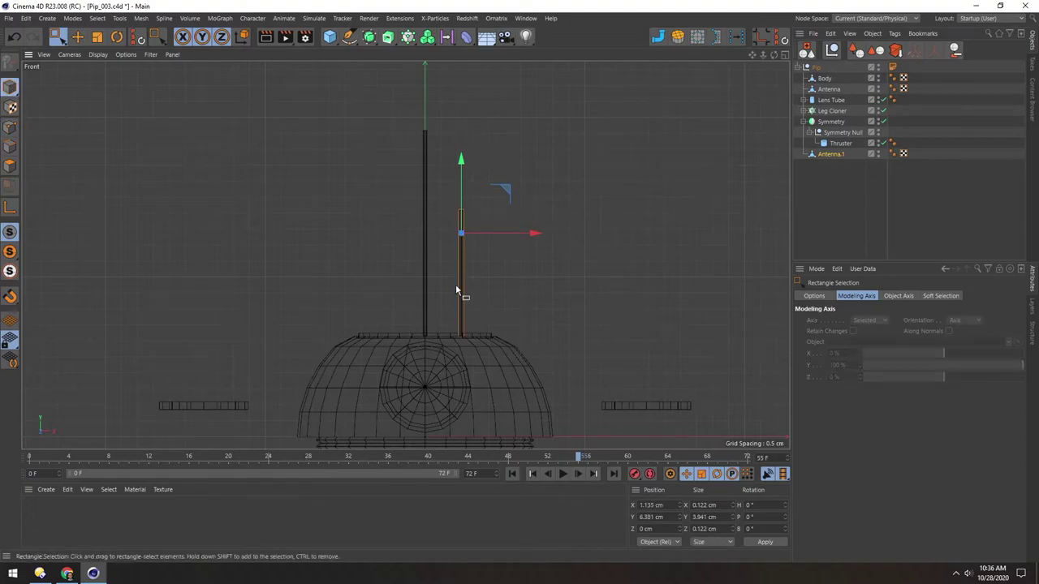
{"action": "scroll", "coordinate": [461, 289], "scroll_direction": "up", "scroll_amount": 4}
{"action": "scroll", "coordinate": [432, 252], "scroll_direction": "down", "scroll_amount": 3}
{"action": "scroll", "coordinate": [431, 253], "scroll_direction": "up", "scroll_amount": 2}
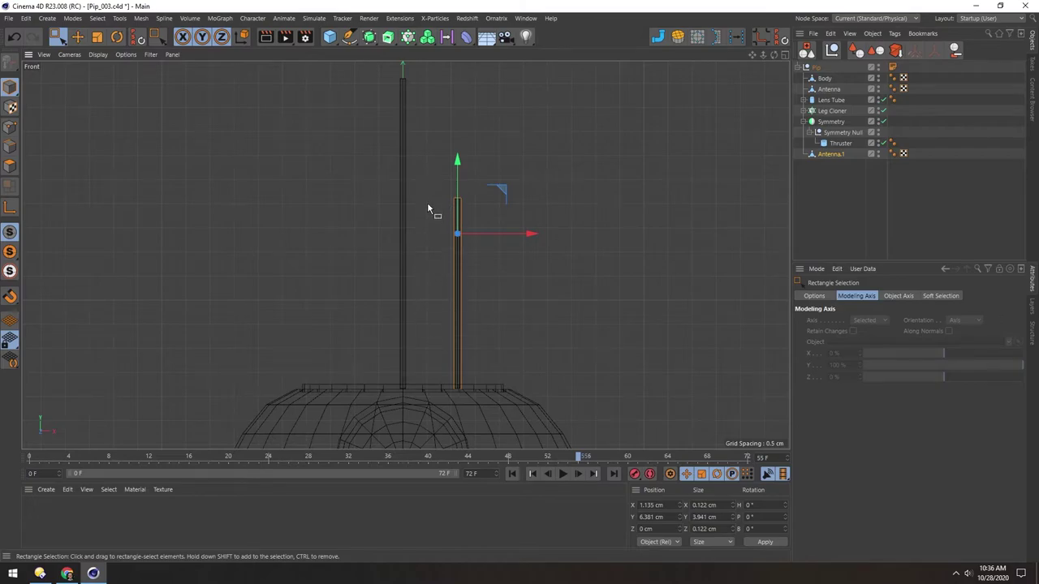
{"action": "key", "text": "t"}
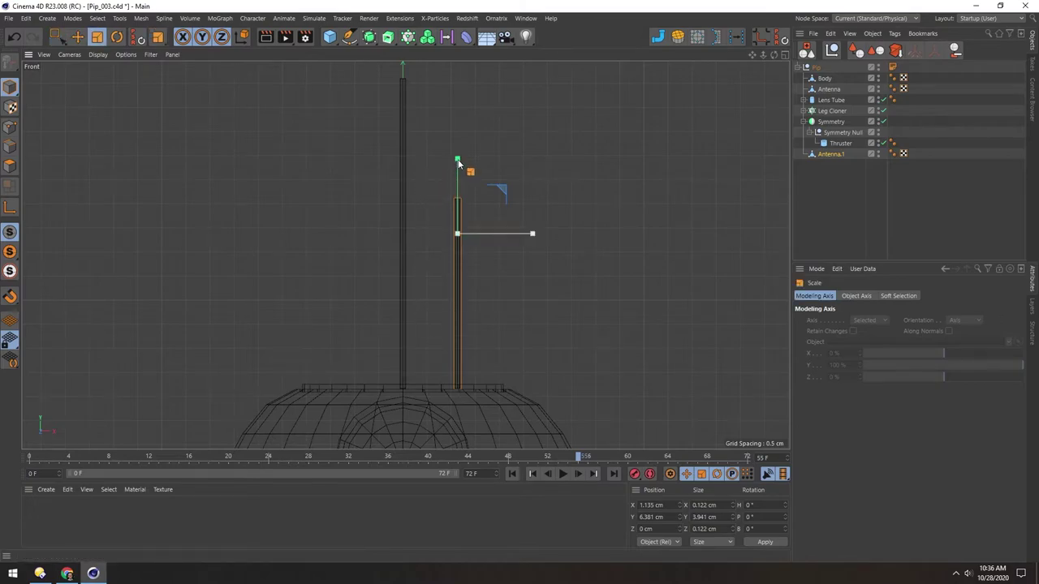
{"action": "mouse_move", "coordinate": [458, 162]}
{"action": "left_mouse_down"}
{"action": "mouse_move", "coordinate": [462, 65]}
{"action": "mouse_move", "coordinate": [458, 162]}
{"action": "left_mouse_up"}
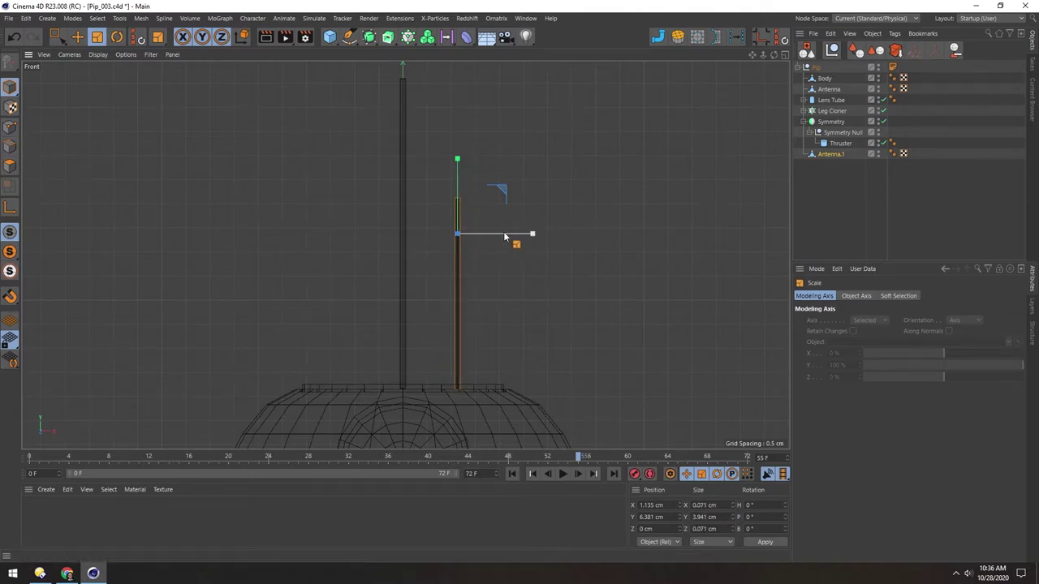
{"action": "mouse_move", "coordinate": [456, 161]}
{"action": "left_mouse_down"}
{"action": "mouse_move", "coordinate": [466, 93]}
{"action": "mouse_move", "coordinate": [468, 108]}
{"action": "mouse_move", "coordinate": [457, 151]}
{"action": "mouse_move", "coordinate": [461, 63]}
{"action": "mouse_move", "coordinate": [447, 86]}
{"action": "mouse_move", "coordinate": [447, 157]}
{"action": "left_mouse_up"}
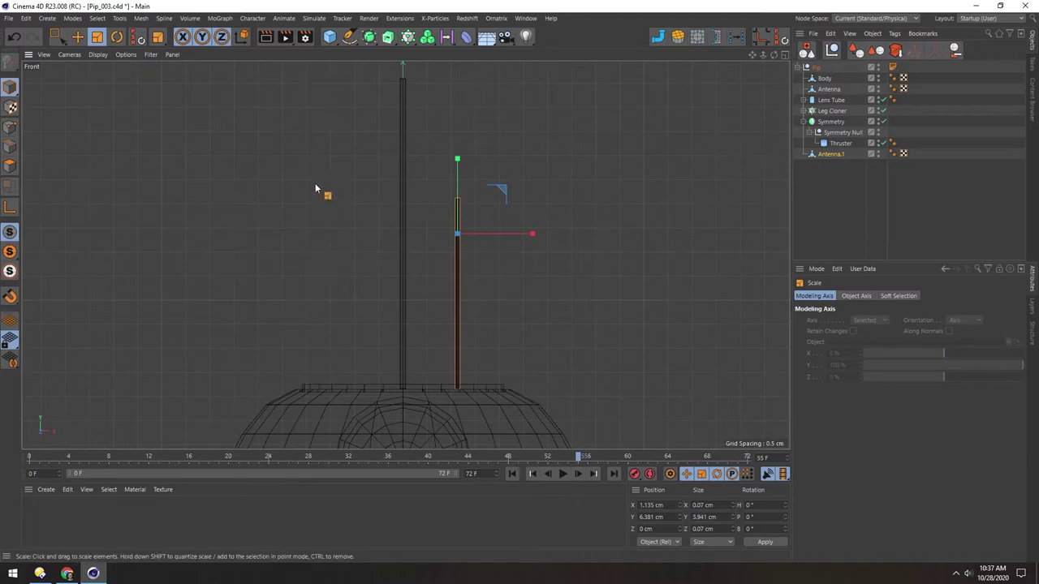
{"action": "left_click_drag", "start_coordinate": [827, 154], "coordinate": [824, 95]}
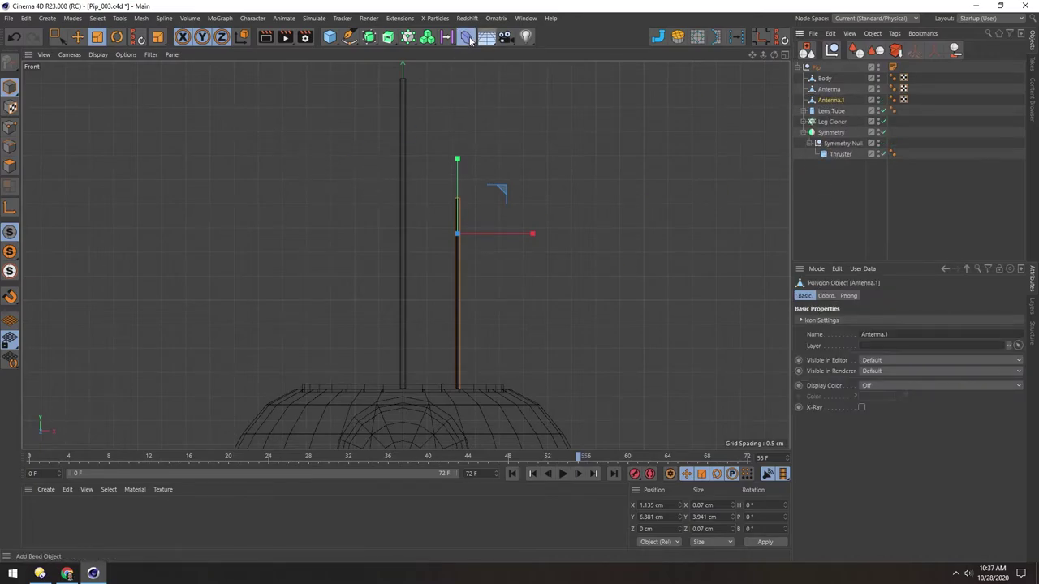
- Add a Taper deformer as a child of the shorter antenna and set its strength to 54%
{"action": "left_click", "coordinate": [466, 37]}
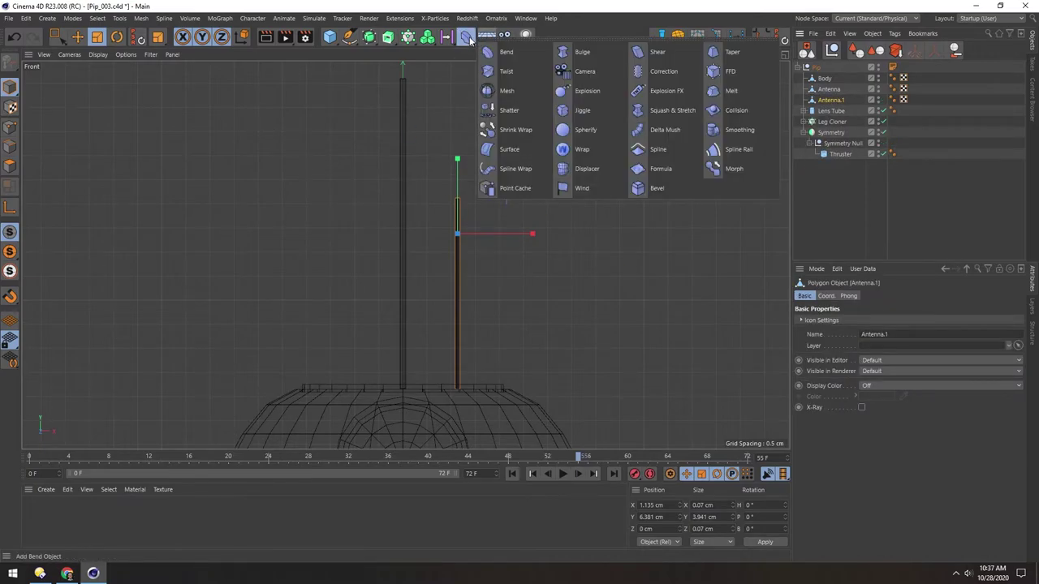
{"action": "left_click", "coordinate": [712, 53], "text": "shift"}
{"action": "left_click_drag", "start_coordinate": [943, 358], "coordinate": [975, 354]}
{"action": "scroll", "coordinate": [386, 228], "scroll_direction": "up", "scroll_amount": 2}
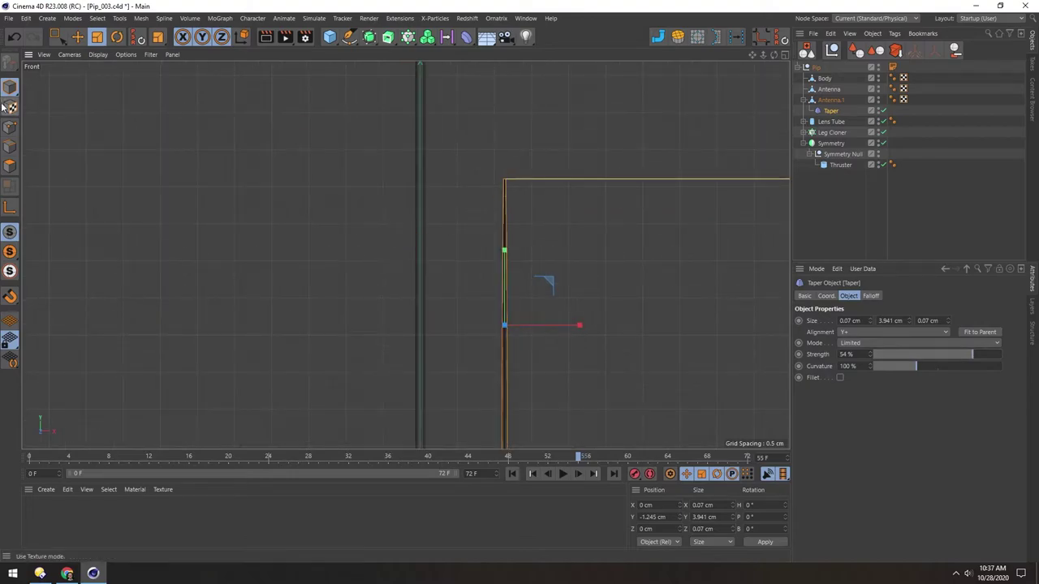
{"action": "key", "text": "e"}
{"action": "left_click", "coordinate": [313, 216]}
{"action": "scroll", "coordinate": [441, 234], "scroll_direction": "down", "scroll_amount": 3}
{"action": "middle_click_drag", "start_coordinate": [437, 259], "coordinate": [411, 217], "text": "alt"}
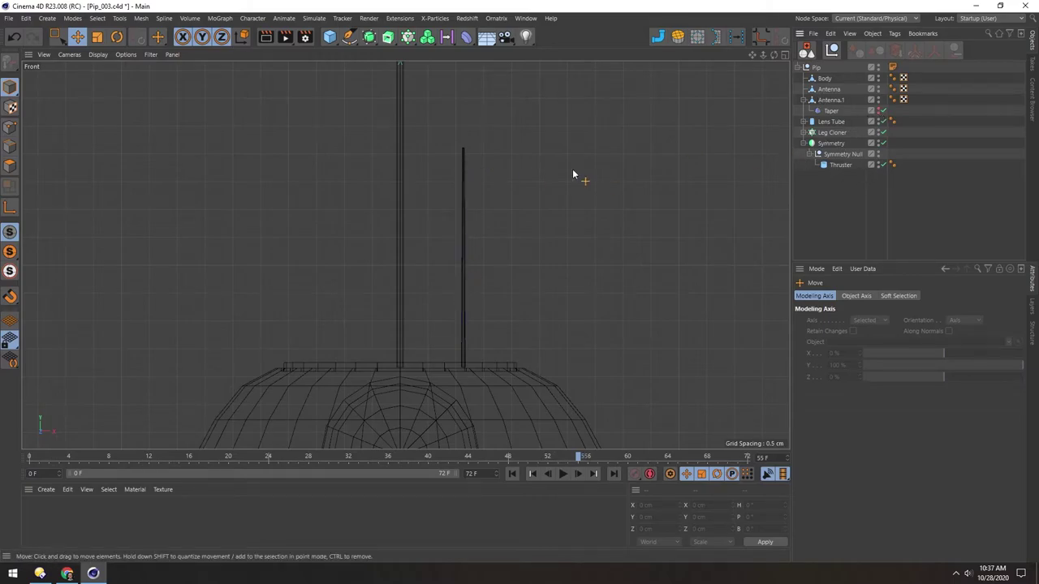
{"action": "scroll", "coordinate": [434, 229], "scroll_direction": "up", "scroll_amount": 3}
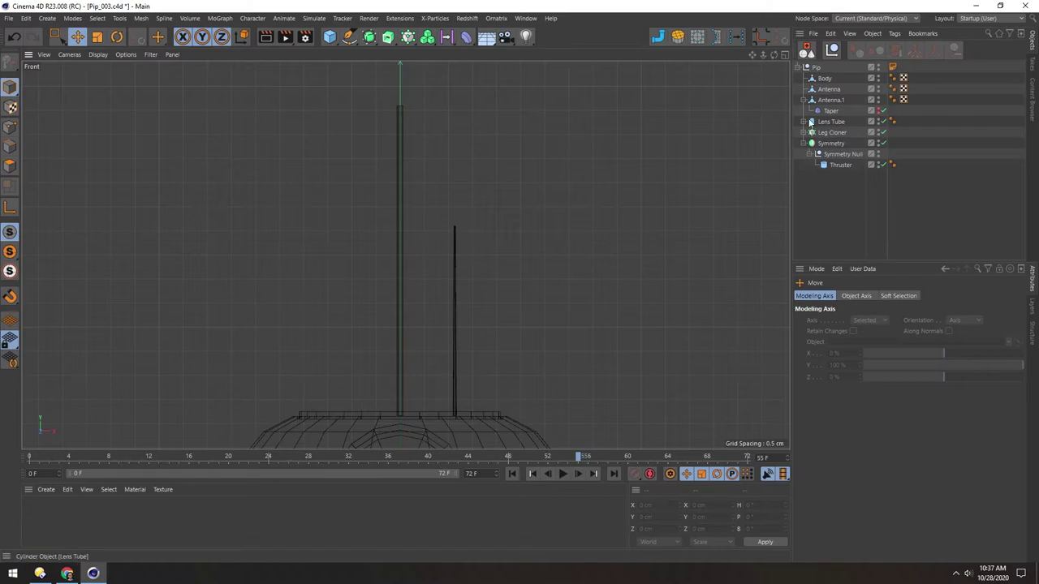
- Copy the Taper deformer onto the taller antenna and fit it to its parent
{"action": "left_click_drag", "start_coordinate": [820, 114], "coordinate": [829, 94], "text": "ctrl"}
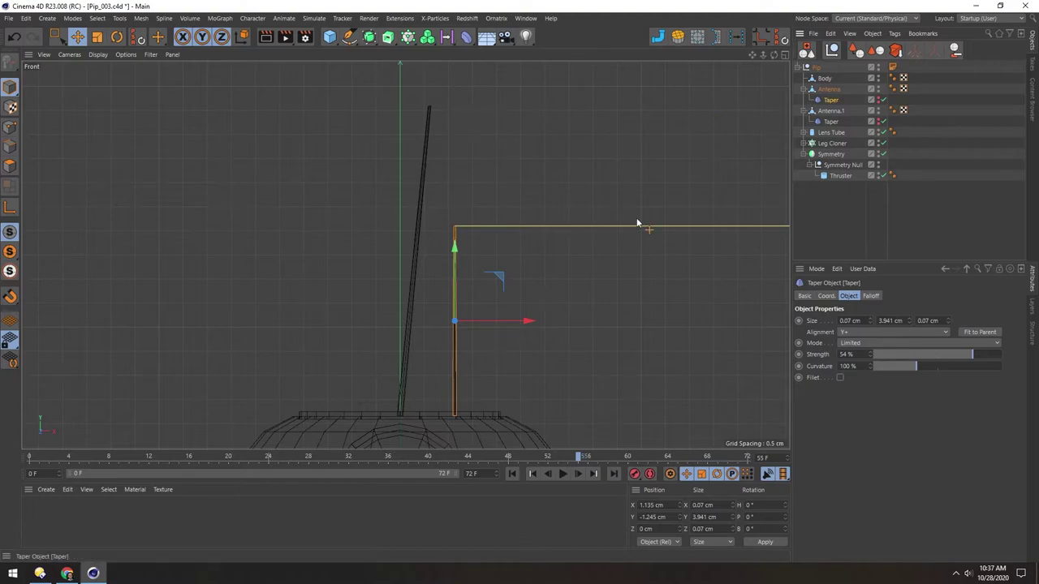
{"action": "left_click", "coordinate": [980, 333]}
{"action": "scroll", "coordinate": [415, 195], "scroll_direction": "down", "scroll_amount": 8}
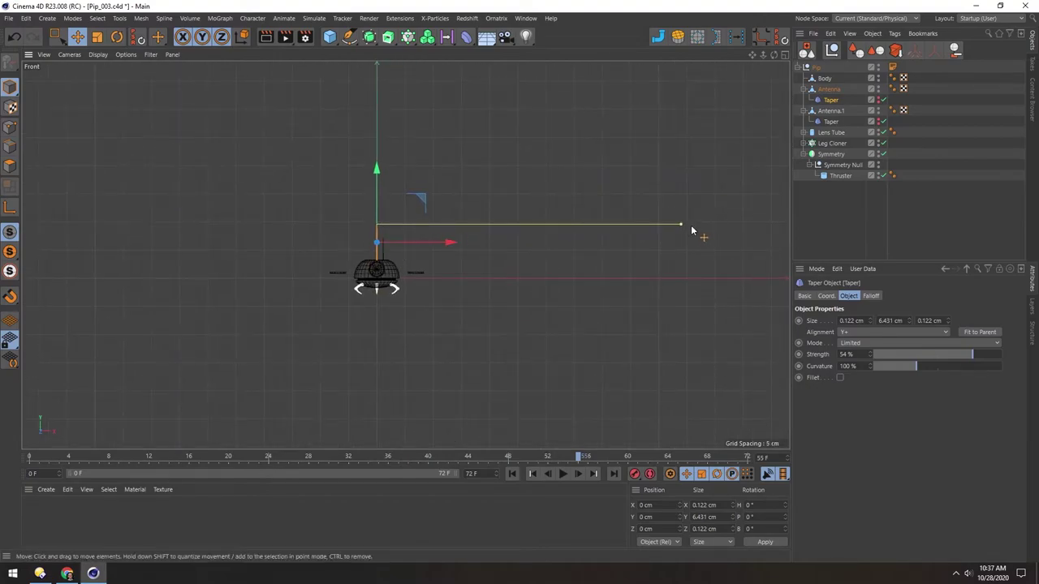
{"action": "left_click_drag", "start_coordinate": [682, 227], "coordinate": [540, 225]}
{"action": "key", "text": "ctrl+z"}
{"action": "scroll", "coordinate": [410, 225], "scroll_direction": "down", "scroll_amount": 4}
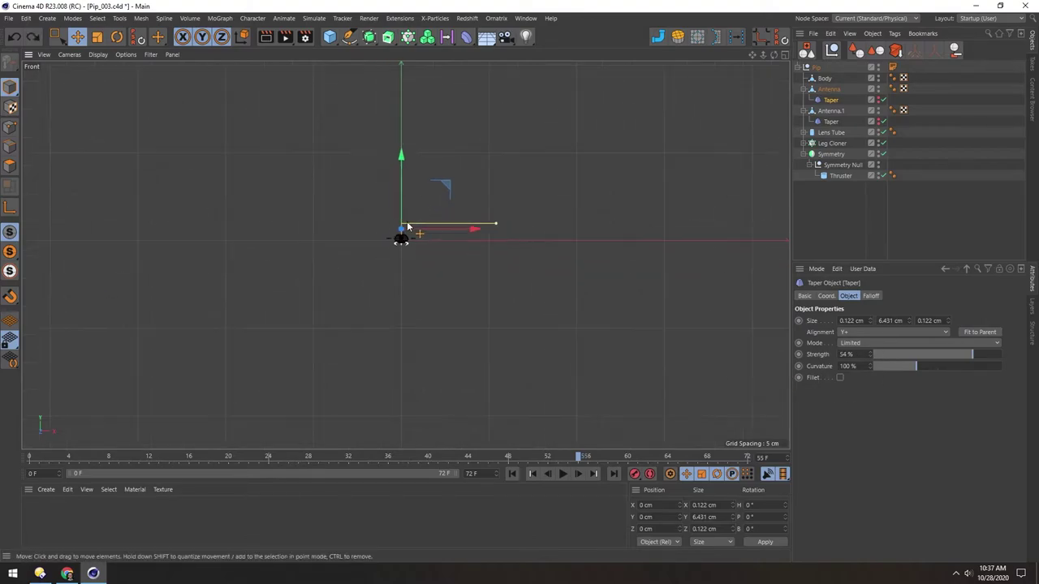
{"action": "scroll", "coordinate": [385, 297], "scroll_direction": "up", "scroll_amount": 5}
{"action": "scroll", "coordinate": [439, 325], "scroll_direction": "up", "scroll_amount": 6}
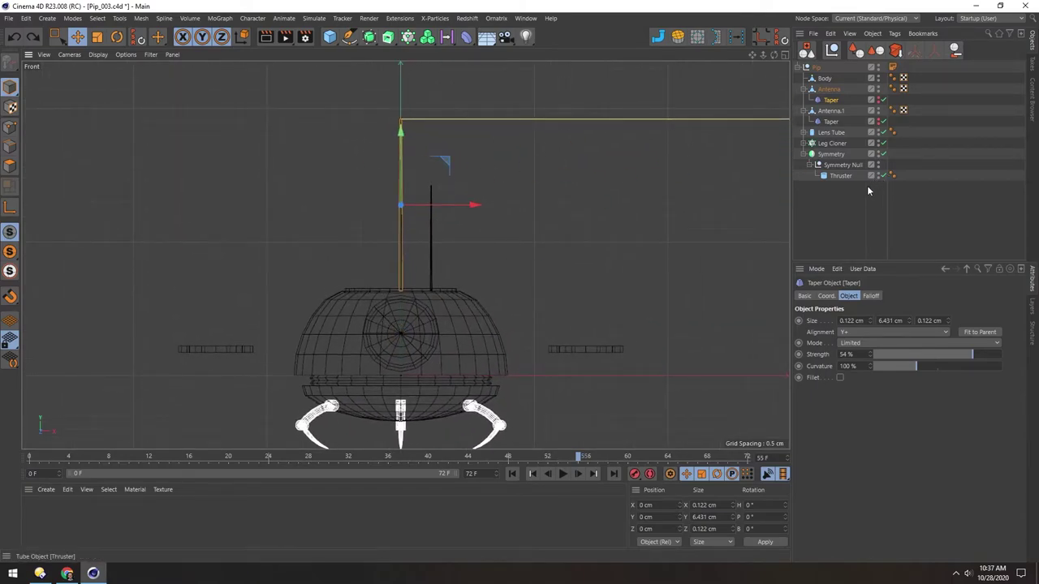
- Rename the taller antenna Antenna Main and the shorter one Antenna Secondary
{"action": "double_click", "coordinate": [830, 89]}
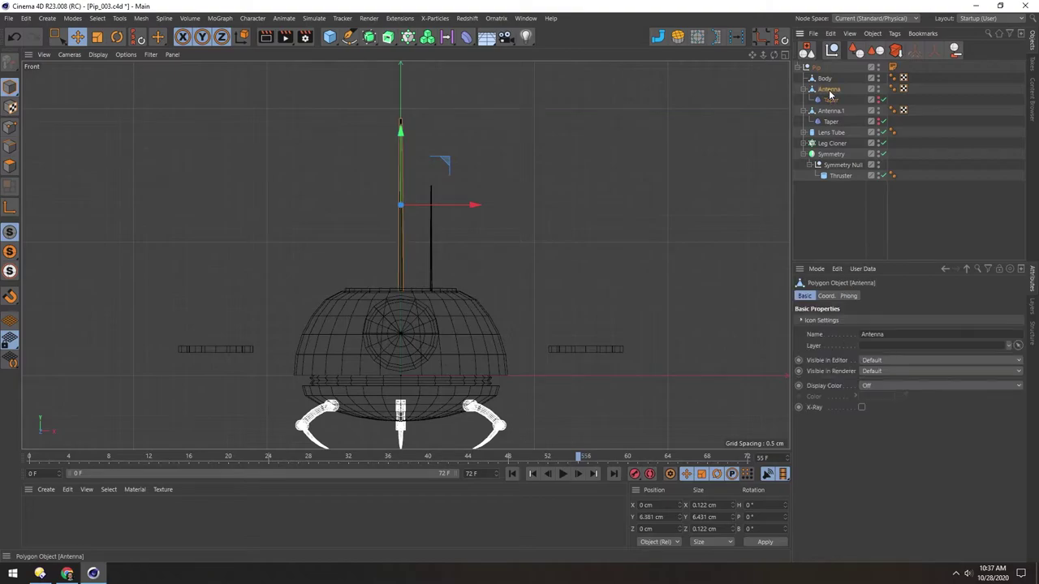
{"action": "type", "text": "Antenna Mesh"}
{"action": "key", "text": "Tab"}
{"action": "key", "text": "Tab"}
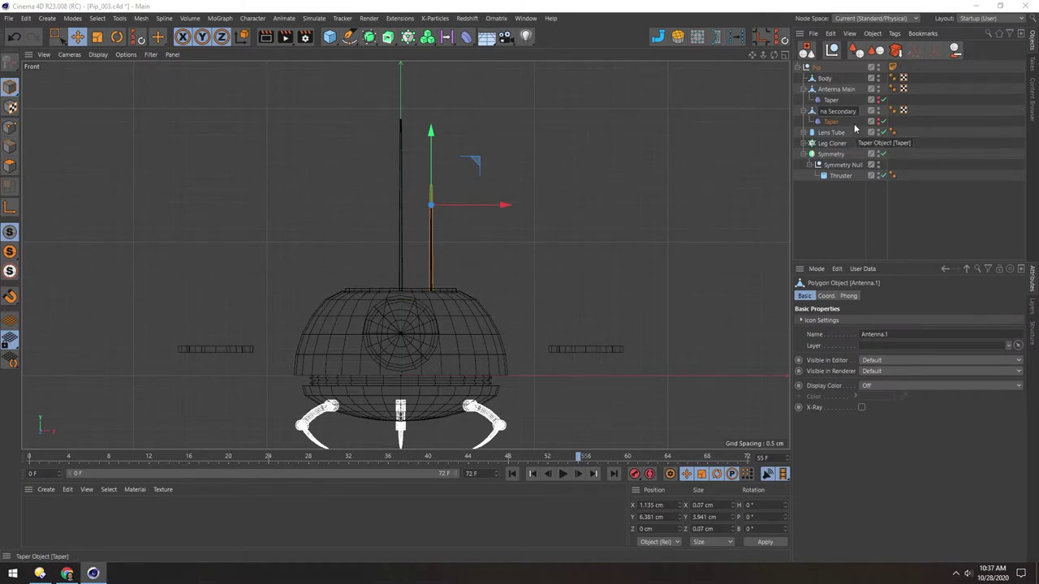
{"action": "key", "text": "shift+Tab"}
{"action": "key", "text": "shift+Tab"}
{"action": "key", "text": "shift+Tab"}
{"action": "key", "text": "shift+Tab"}
{"action": "key", "text": "Tab"}
{"action": "key", "text": "Tab"}
{"action": "key", "text": "Tab"}
{"action": "key", "text": "Tab"}
{"action": "key", "text": "Tab"}
{"action": "key", "text": "Tab"}
{"action": "key", "text": "Tab"}
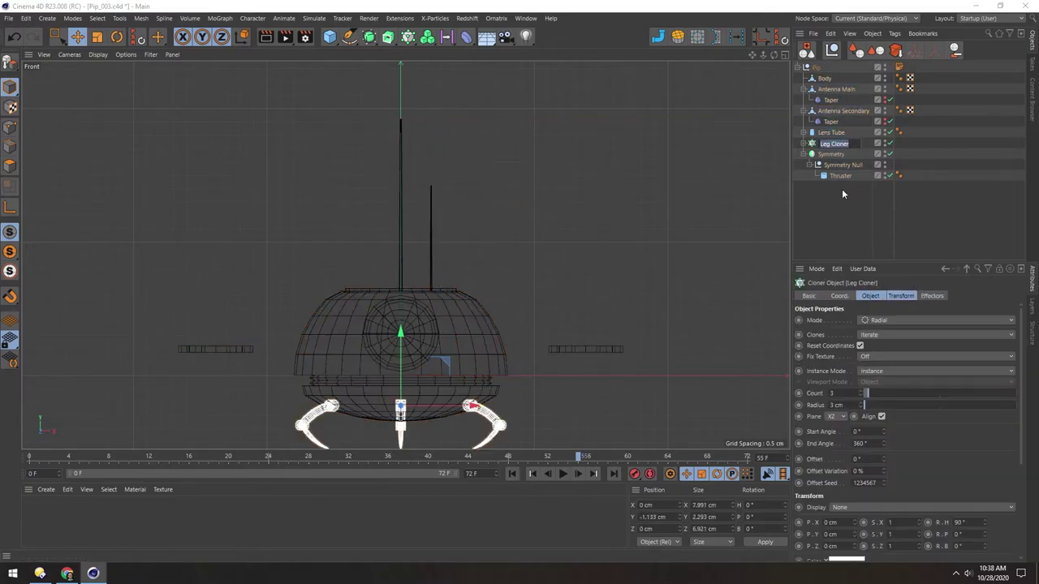
{"action": "key", "text": "shift+Tab"}
{"action": "key", "text": "shift+Tab"}
{"action": "key", "text": "shift+Tab"}
{"action": "key", "text": "shift+Tab"}
{"action": "key", "text": "shift+Tab"}
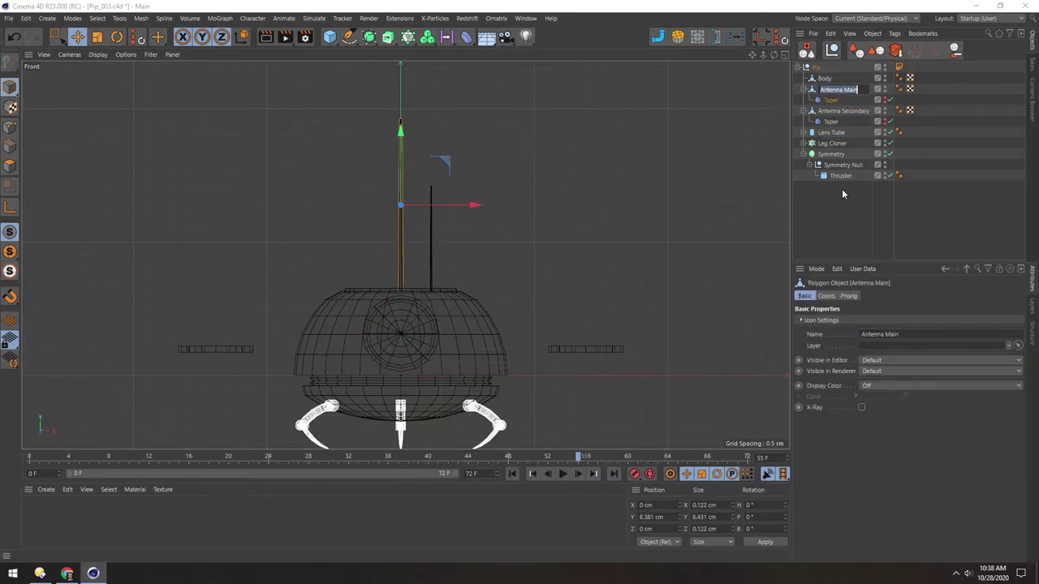
{"action": "left_click", "coordinate": [835, 208]}
- Thicken Antenna Main to about 0.213 cm across in X and Z, keeping its length
{"action": "middle_click_drag", "start_coordinate": [344, 257], "coordinate": [405, 217], "text": "alt"}
{"action": "scroll", "coordinate": [469, 207], "scroll_direction": "up", "scroll_amount": 1}
{"action": "scroll", "coordinate": [422, 235], "scroll_direction": "up", "scroll_amount": 1}
{"action": "scroll", "coordinate": [445, 307], "scroll_direction": "up", "scroll_amount": 2}
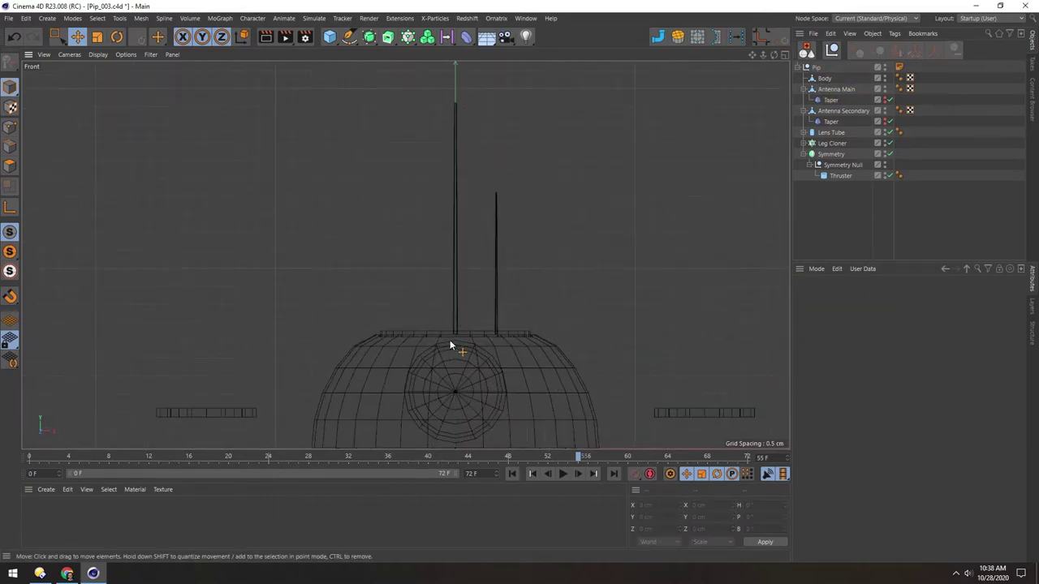
{"action": "scroll", "coordinate": [454, 332], "scroll_direction": "up", "scroll_amount": 1}
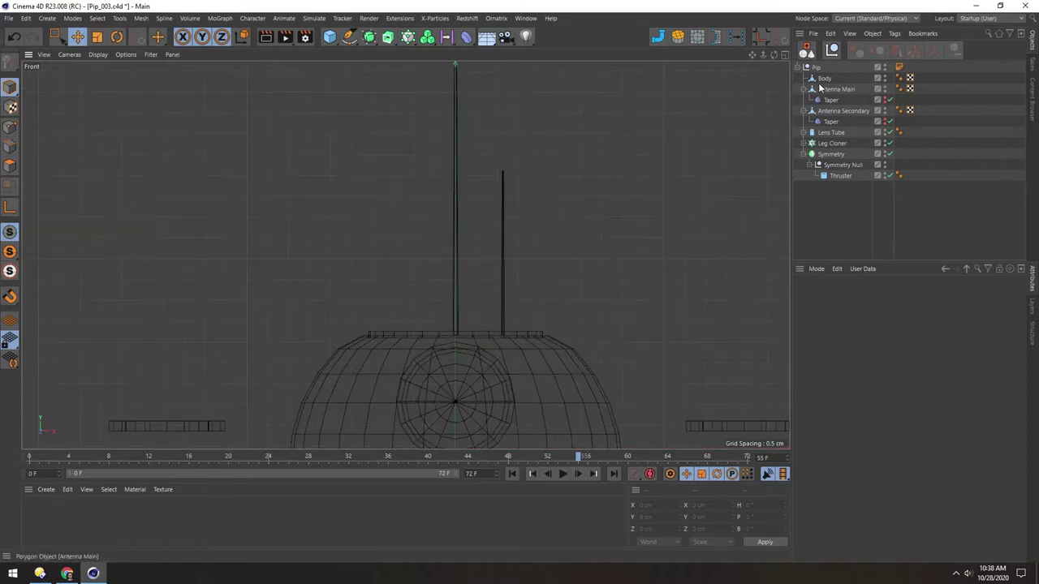
{"action": "left_click", "coordinate": [835, 89]}
{"action": "middle_click_drag", "start_coordinate": [469, 195], "coordinate": [462, 250], "text": "alt"}
{"action": "key", "text": "t"}
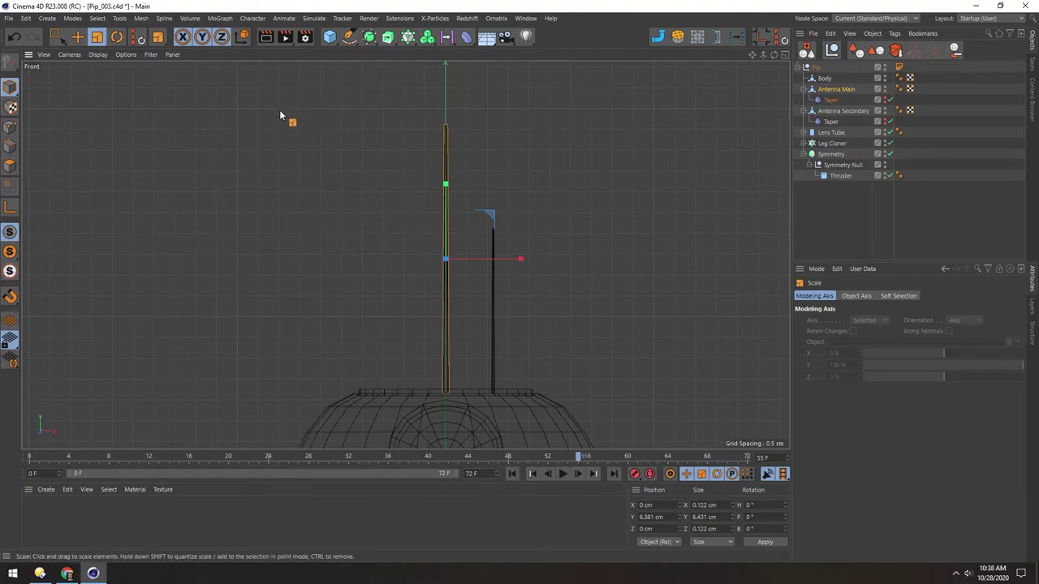
{"action": "left_click_drag", "start_coordinate": [449, 186], "coordinate": [428, 81]}
{"action": "left_click_drag", "start_coordinate": [445, 176], "coordinate": [447, 216]}
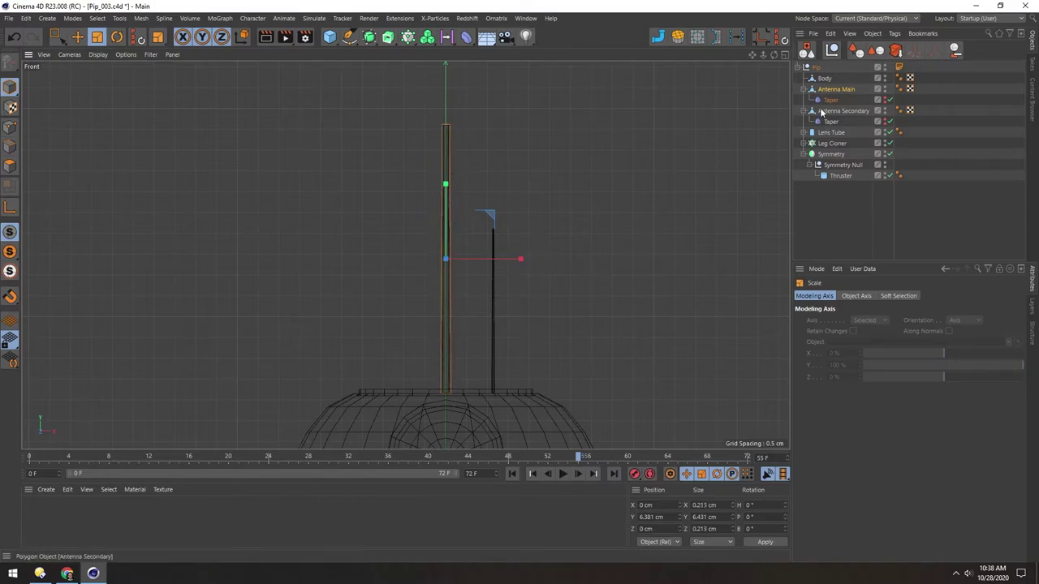
- Fit Antenna Main's Taper deformer to the thickened parent
{"action": "left_click", "coordinate": [830, 100]}
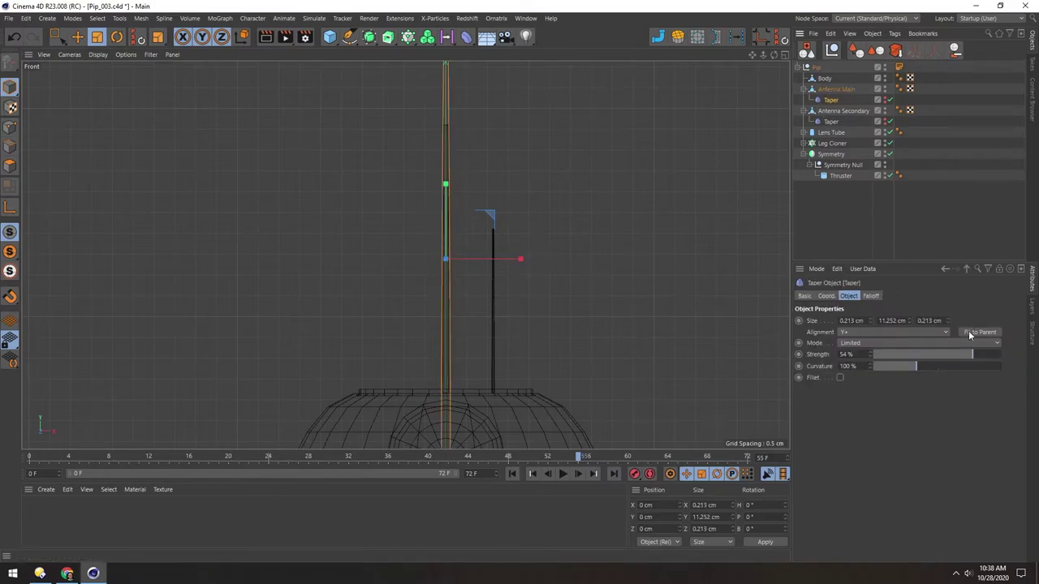
{"action": "scroll", "coordinate": [649, 249], "scroll_direction": "down", "scroll_amount": 4}
{"action": "scroll", "coordinate": [537, 253], "scroll_direction": "up", "scroll_amount": 3}
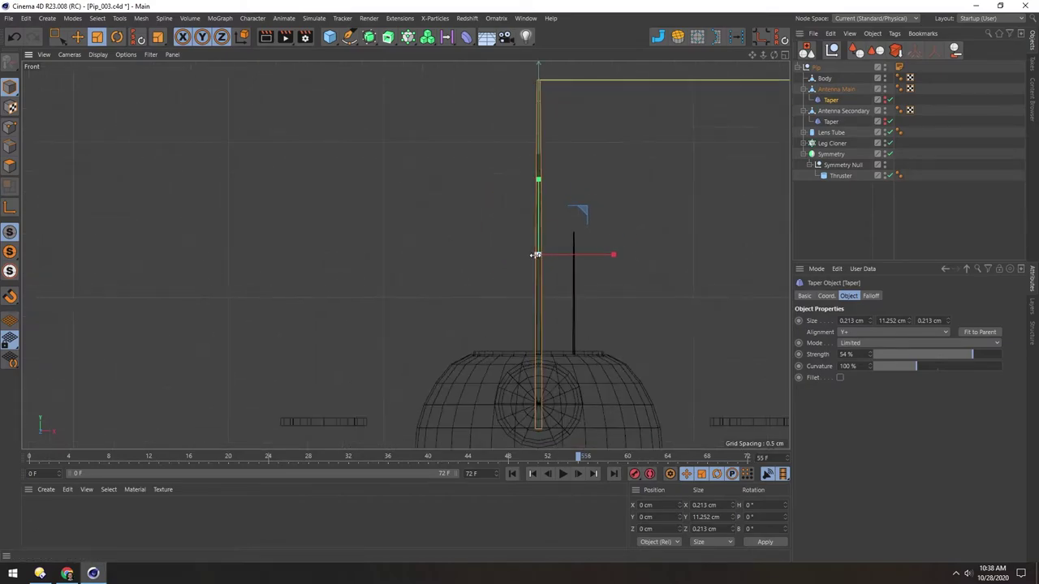
{"action": "scroll", "coordinate": [615, 163], "scroll_direction": "up", "scroll_amount": 1}
{"action": "middle_click_drag", "start_coordinate": [625, 160], "coordinate": [594, 161], "text": "alt"}
{"action": "left_click", "coordinate": [978, 333]}
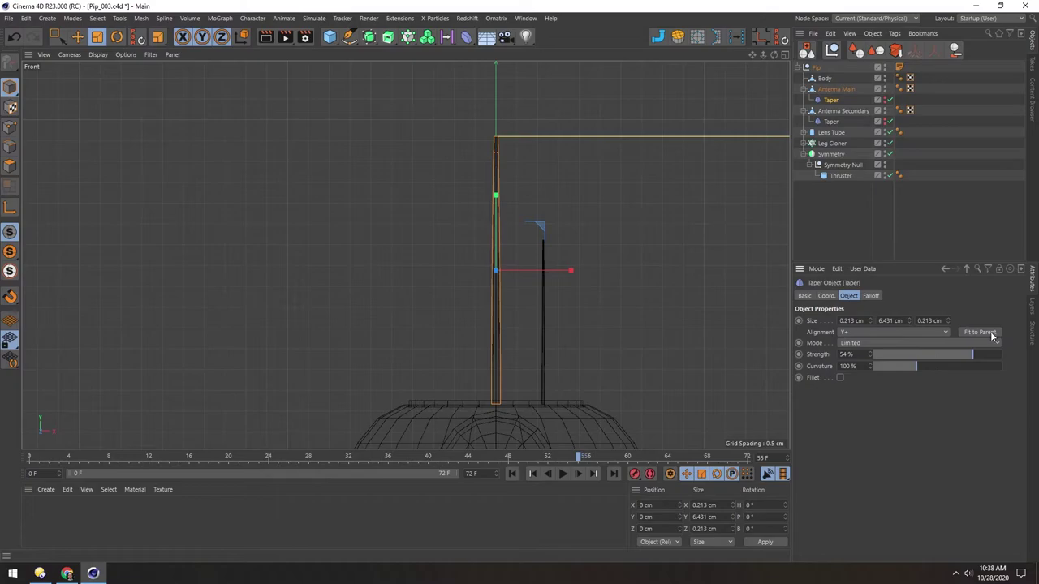
{"action": "scroll", "coordinate": [484, 254], "scroll_direction": "up", "scroll_amount": 2}
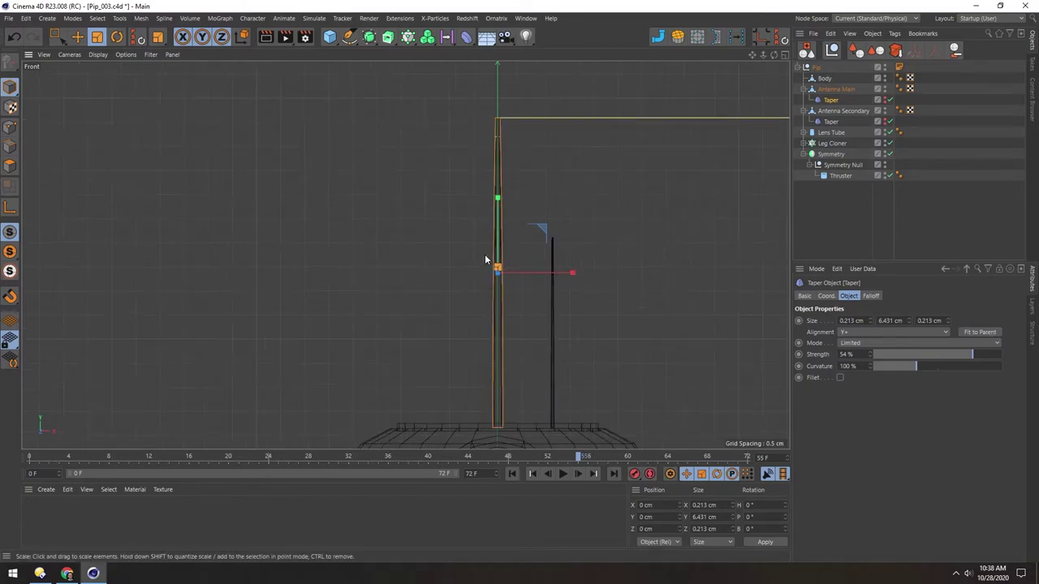
{"action": "middle_click_drag", "start_coordinate": [466, 269], "coordinate": [417, 240], "text": "alt"}
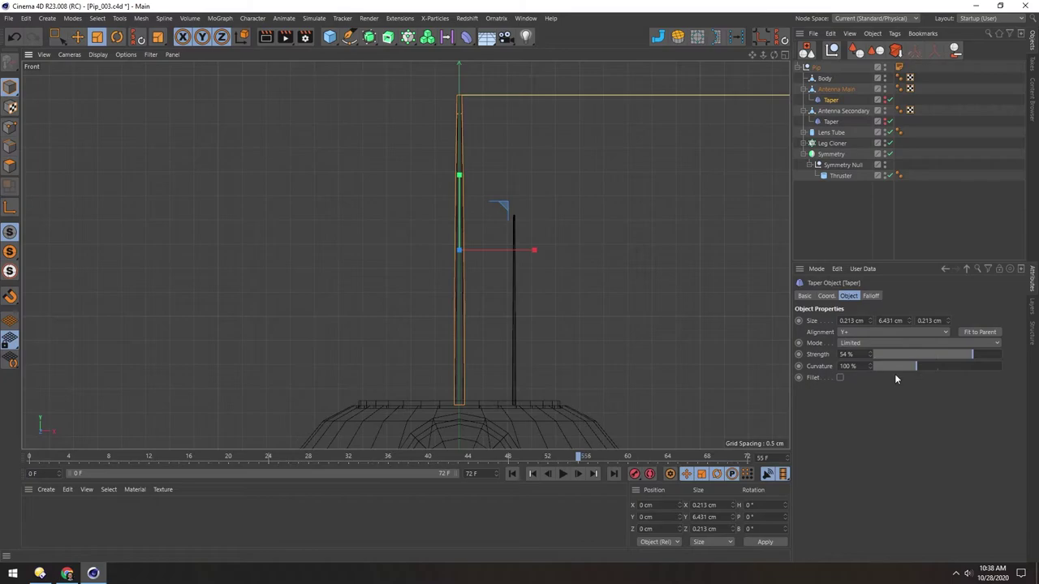
- Try curvatures of 0% and 300% on Antenna Main's taper and set it back to 100%
{"action": "left_click_drag", "start_coordinate": [911, 366], "coordinate": [859, 358]}
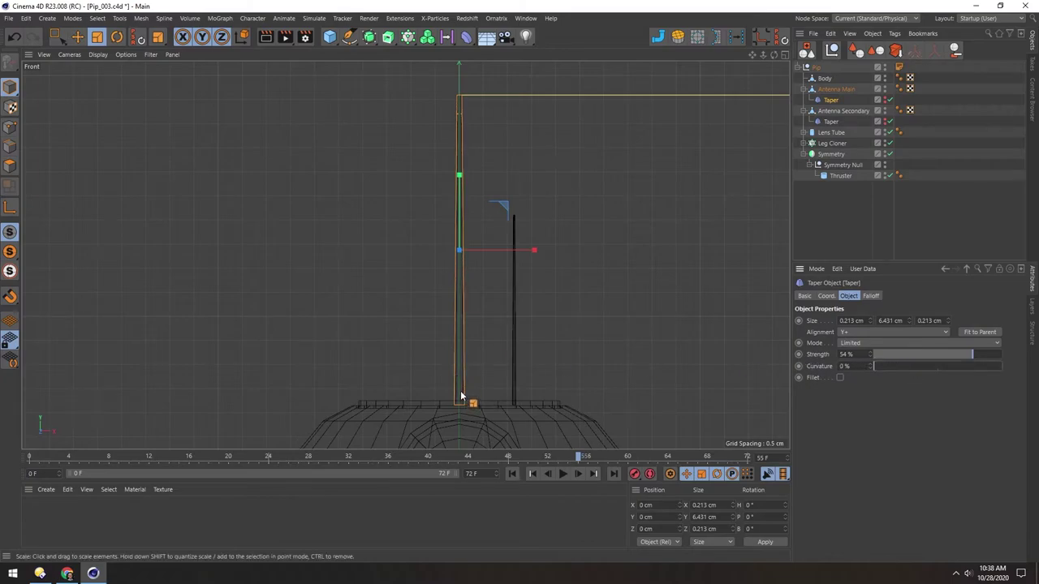
{"action": "left_click_drag", "start_coordinate": [892, 366], "coordinate": [1003, 367]}
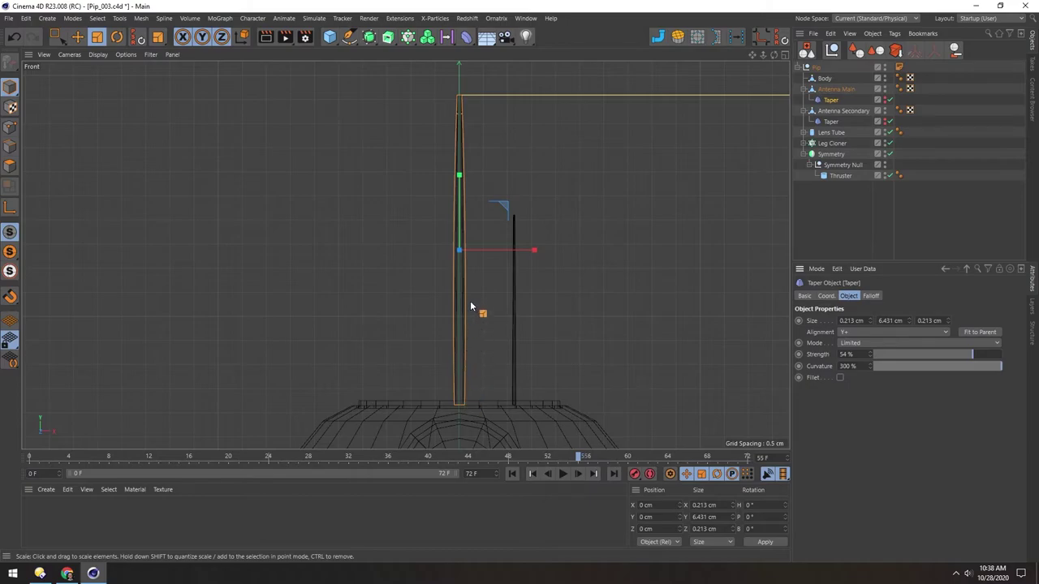
{"action": "double_click", "coordinate": [847, 366]}
{"action": "type", "text": "100"}
{"action": "key", "text": "Return"}
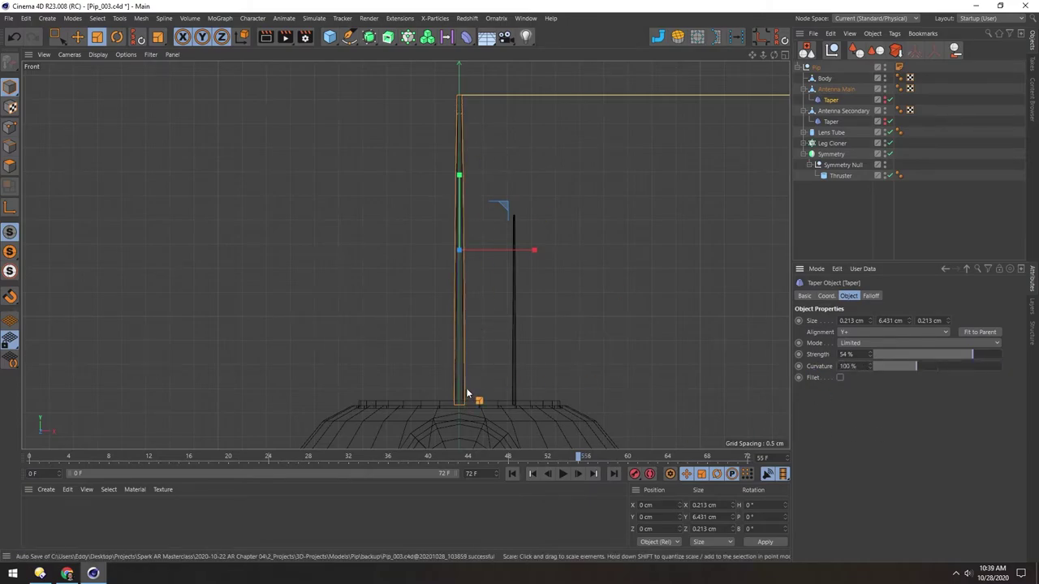
{"action": "scroll", "coordinate": [523, 330], "scroll_direction": "up", "scroll_amount": 4}
{"action": "middle_click_drag", "start_coordinate": [480, 325], "coordinate": [446, 281], "text": "alt"}
{"action": "scroll", "coordinate": [451, 294], "scroll_direction": "up", "scroll_amount": 1}
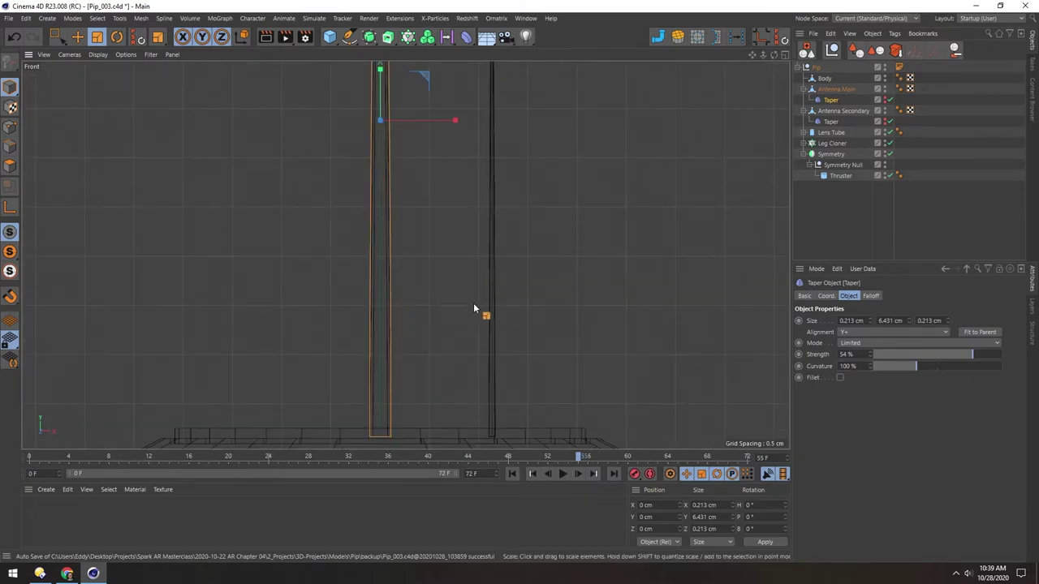
{"action": "scroll", "coordinate": [474, 314], "scroll_direction": "down", "scroll_amount": 5}
{"action": "scroll", "coordinate": [400, 119], "scroll_direction": "down", "scroll_amount": 2}
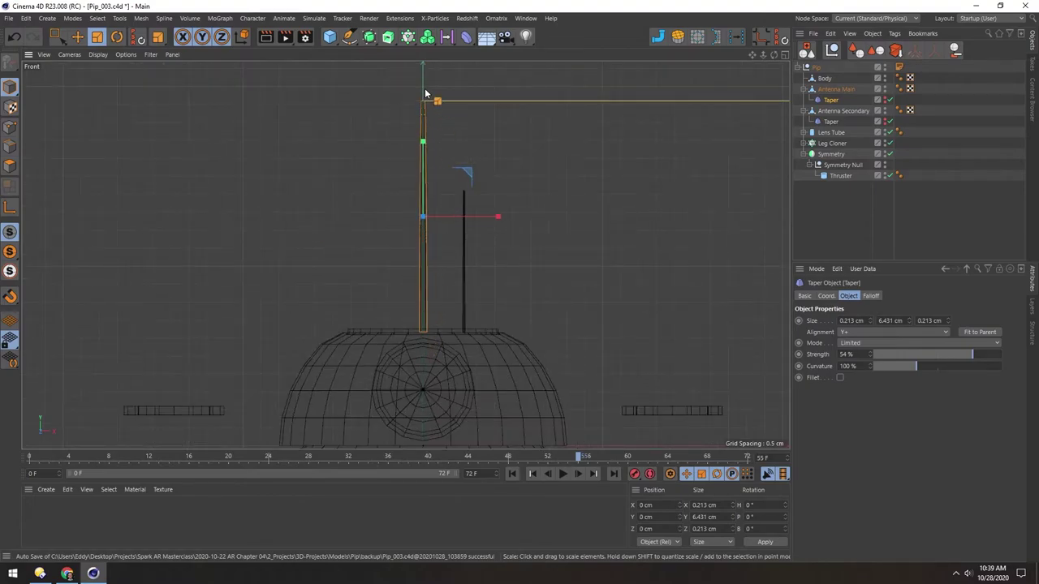
- Examine the whole robot with both antennas in the front view and from the side in the perspective view
{"action": "key", "text": "e"}
{"action": "left_click", "coordinate": [352, 195]}
{"action": "scroll", "coordinate": [422, 223], "scroll_direction": "down", "scroll_amount": 6}
{"action": "scroll", "coordinate": [425, 298], "scroll_direction": "up", "scroll_amount": 3}
{"action": "middle_click_drag", "start_coordinate": [408, 290], "coordinate": [399, 330], "text": "alt"}
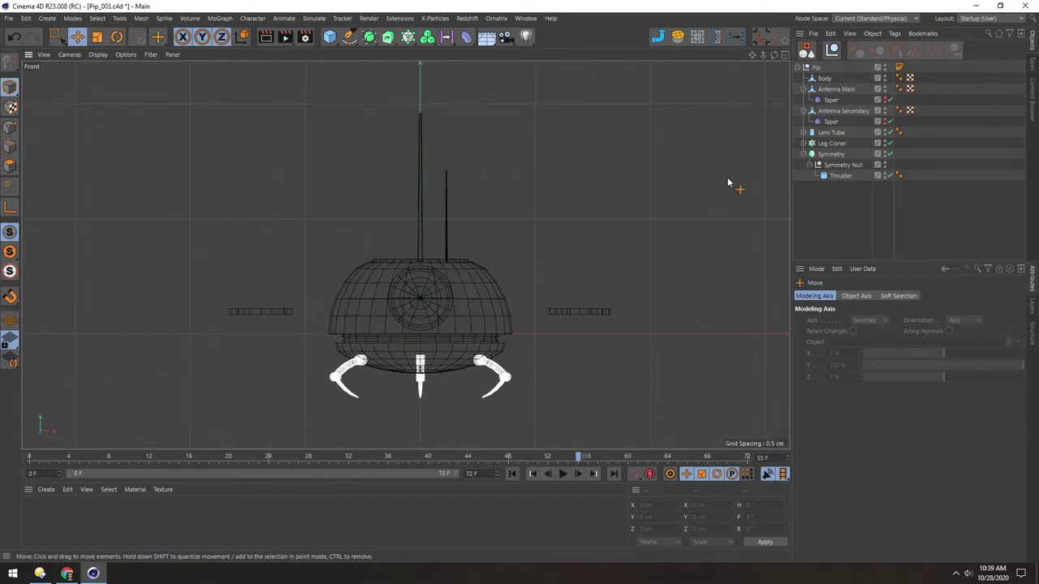
{"action": "left_click", "coordinate": [898, 66]}
{"action": "left_click", "coordinate": [894, 385]}
{"action": "left_click", "coordinate": [313, 348]}
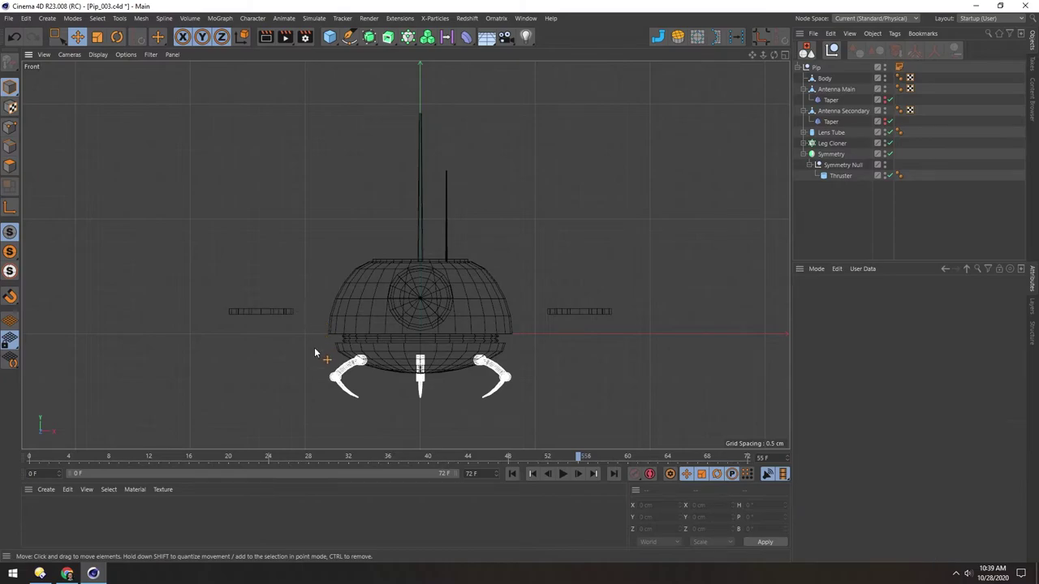
{"action": "middle_click", "coordinate": [442, 305]}
{"action": "middle_click", "coordinate": [266, 174]}
{"action": "left_click_drag", "start_coordinate": [414, 191], "coordinate": [345, 195], "text": "alt"}
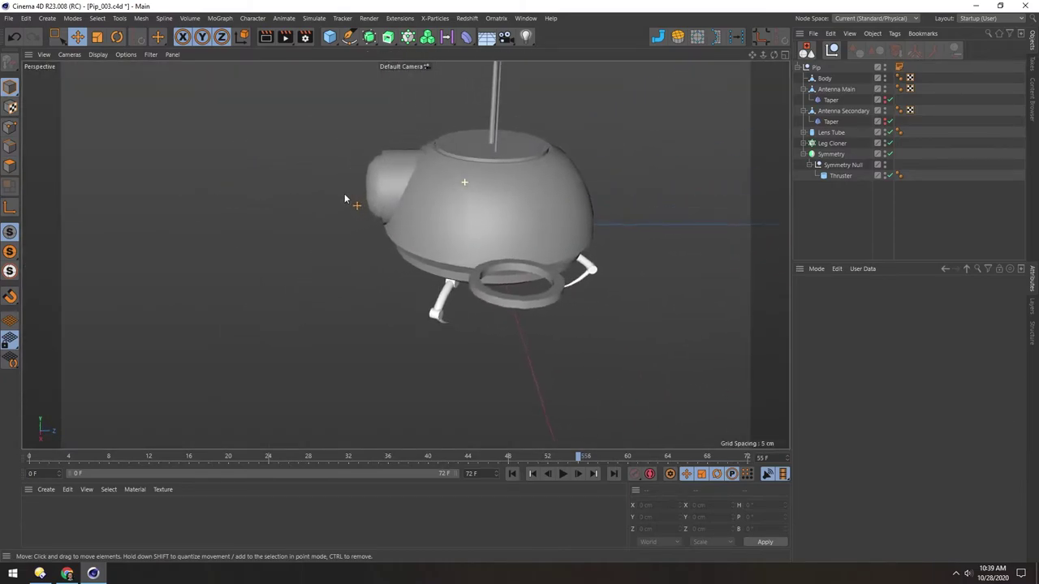
- Examine the side thruster rings against the body in the perspective and front views
{"action": "left_click_drag", "start_coordinate": [506, 214], "coordinate": [461, 311], "text": "alt"}
{"action": "left_click_drag", "start_coordinate": [528, 240], "coordinate": [612, 296], "text": "alt"}
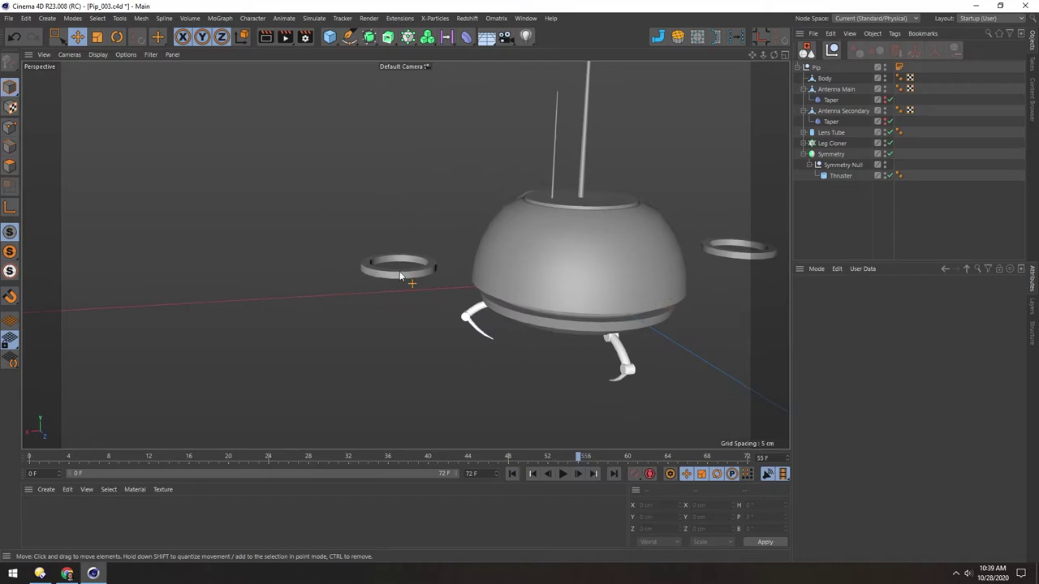
{"action": "left_click", "coordinate": [432, 266]}
{"action": "left_click_drag", "start_coordinate": [433, 266], "coordinate": [419, 296], "text": "alt"}
{"action": "middle_click", "coordinate": [419, 296]}
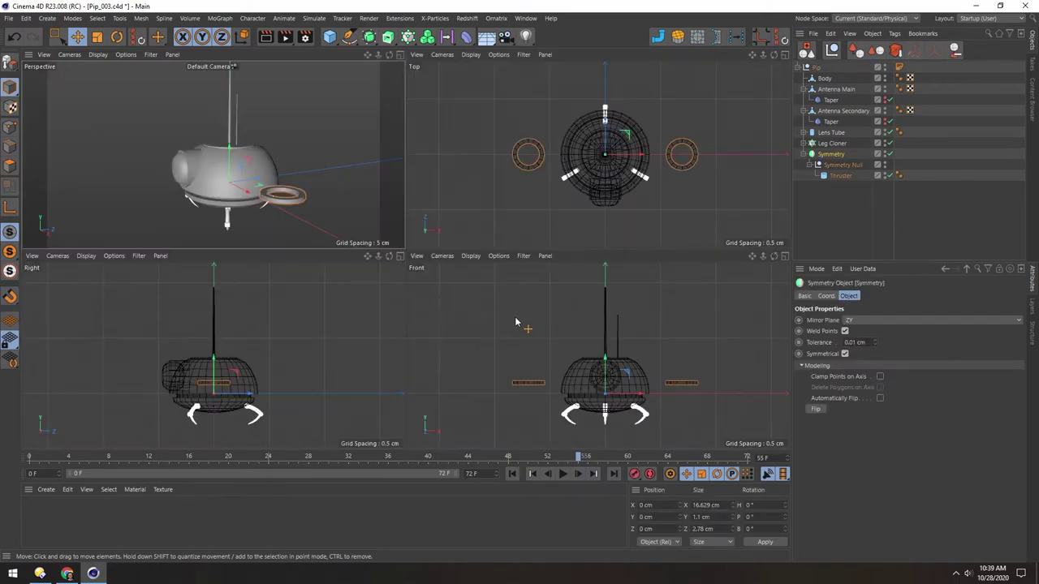
{"action": "middle_click", "coordinate": [452, 327]}
{"action": "scroll", "coordinate": [443, 323], "scroll_direction": "up", "scroll_amount": 5}
{"action": "middle_click_drag", "start_coordinate": [469, 296], "coordinate": [508, 267]}
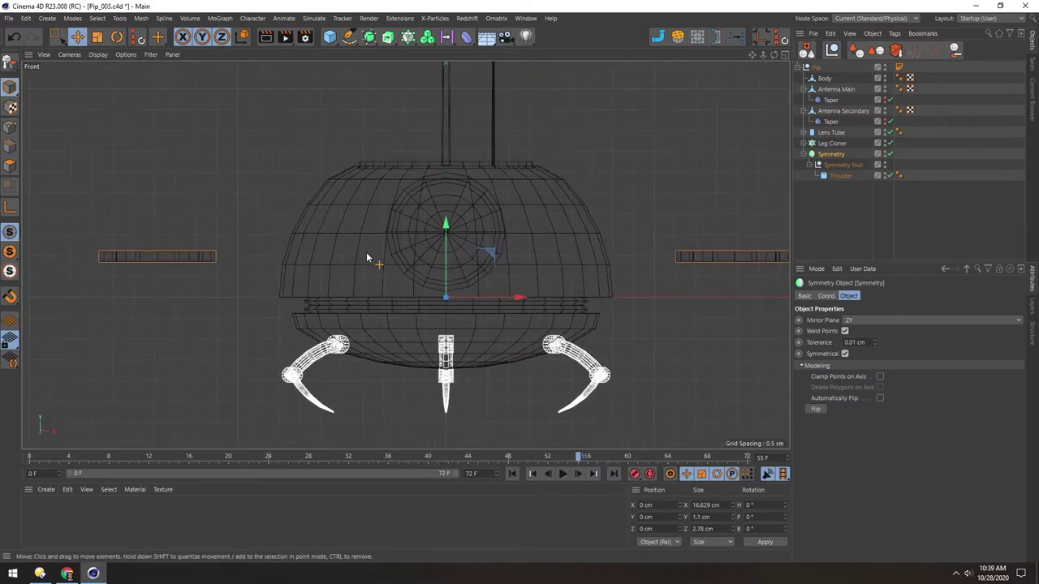
- Select the full ring of Body polygons that sits level with the thruster rings
{"action": "left_click", "coordinate": [825, 78]}
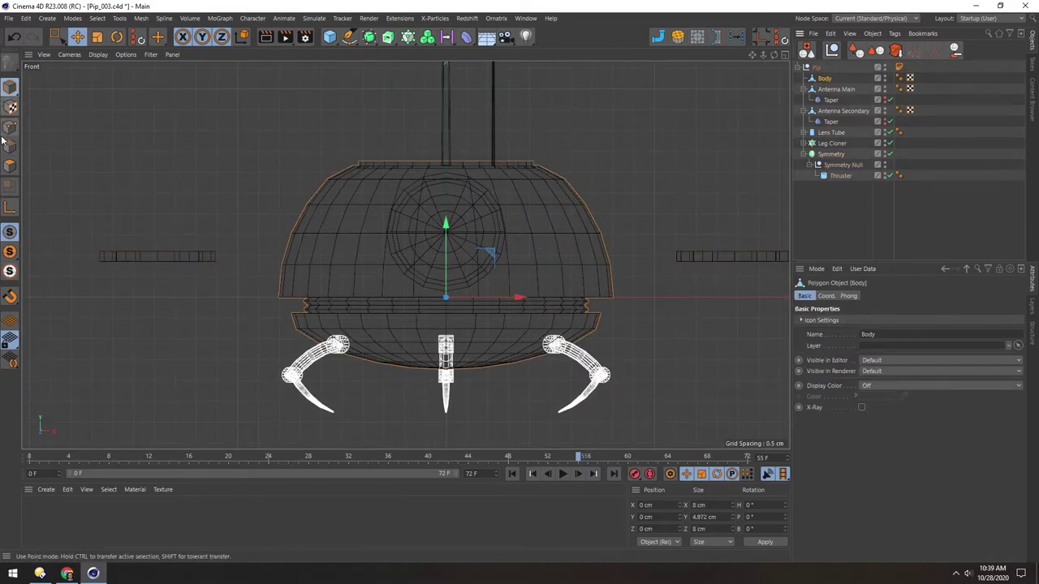
{"action": "left_click", "coordinate": [9, 166]}
{"action": "key", "text": "0"}
{"action": "left_click_drag", "start_coordinate": [267, 232], "coordinate": [686, 281]}
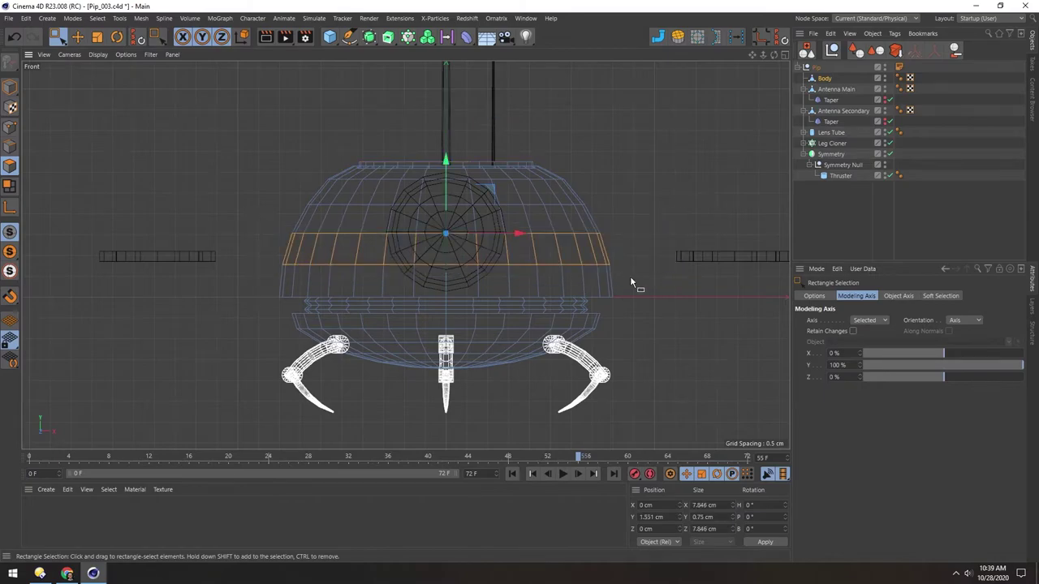
- Deselect the front and rear polygons of the ring, keeping only the strips that face the two thrusters
{"action": "middle_click", "coordinate": [360, 275]}
{"action": "middle_click", "coordinate": [243, 165]}
{"action": "middle_click_drag", "start_coordinate": [437, 268], "coordinate": [429, 240], "text": "alt"}
{"action": "right_click_drag", "start_coordinate": [404, 281], "coordinate": [417, 271], "text": "alt"}
{"action": "left_click_drag", "start_coordinate": [416, 274], "coordinate": [408, 244], "text": "alt"}
{"action": "middle_click", "coordinate": [408, 243]}
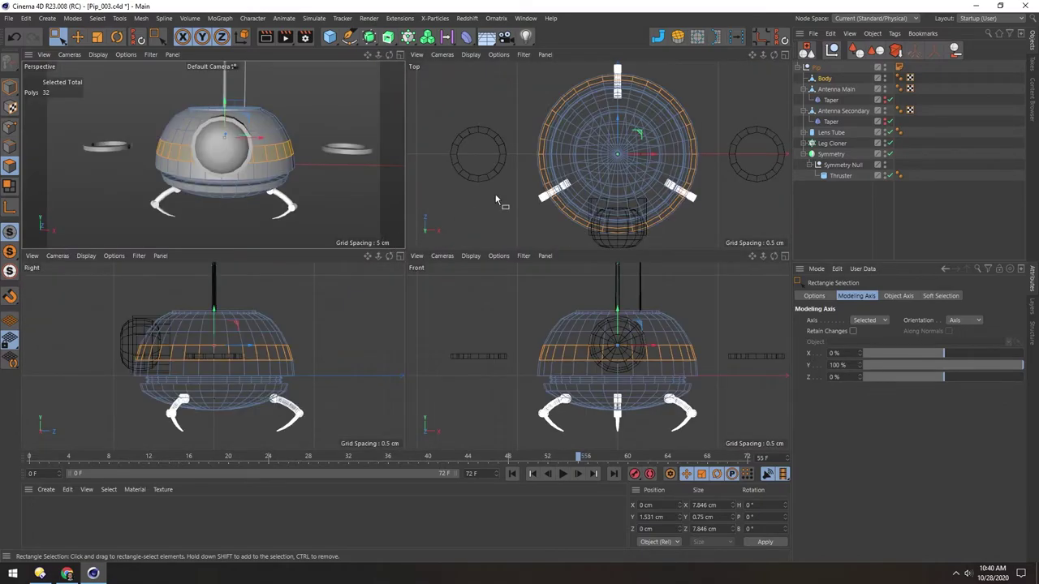
{"action": "middle_click", "coordinate": [494, 200]}
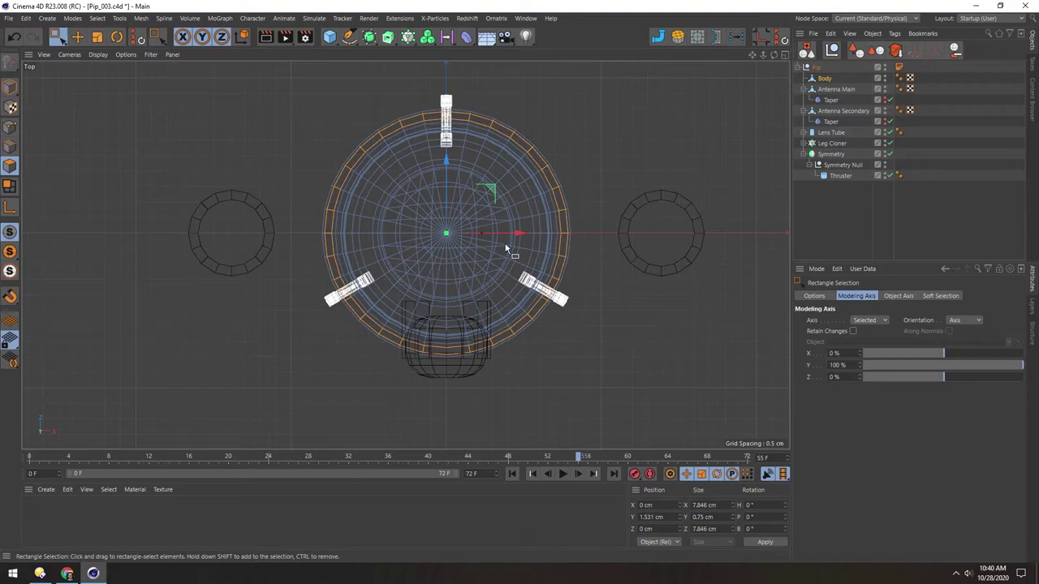
{"action": "left_click_drag", "start_coordinate": [680, 396], "coordinate": [188, 271]}
{"action": "middle_click_drag", "start_coordinate": [372, 168], "coordinate": [373, 206], "text": "alt"}
{"action": "left_click_drag", "start_coordinate": [324, 83], "coordinate": [571, 183], "text": "ctrl"}
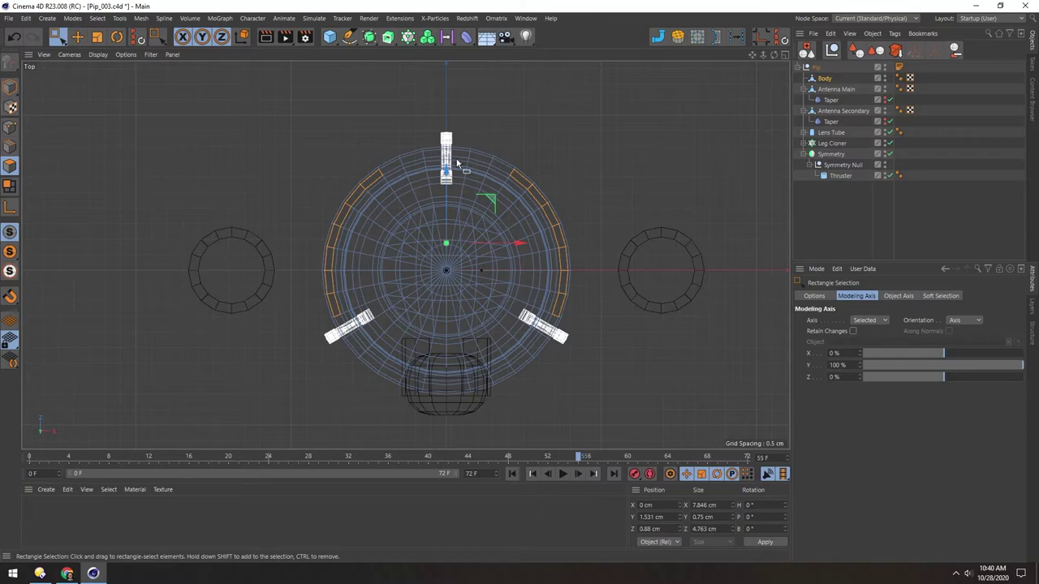
{"action": "scroll", "coordinate": [487, 162], "scroll_direction": "up", "scroll_amount": 5}
{"action": "left_click_drag", "start_coordinate": [478, 130], "coordinate": [591, 271]}
{"action": "left_click_drag", "start_coordinate": [527, 173], "coordinate": [604, 254]}
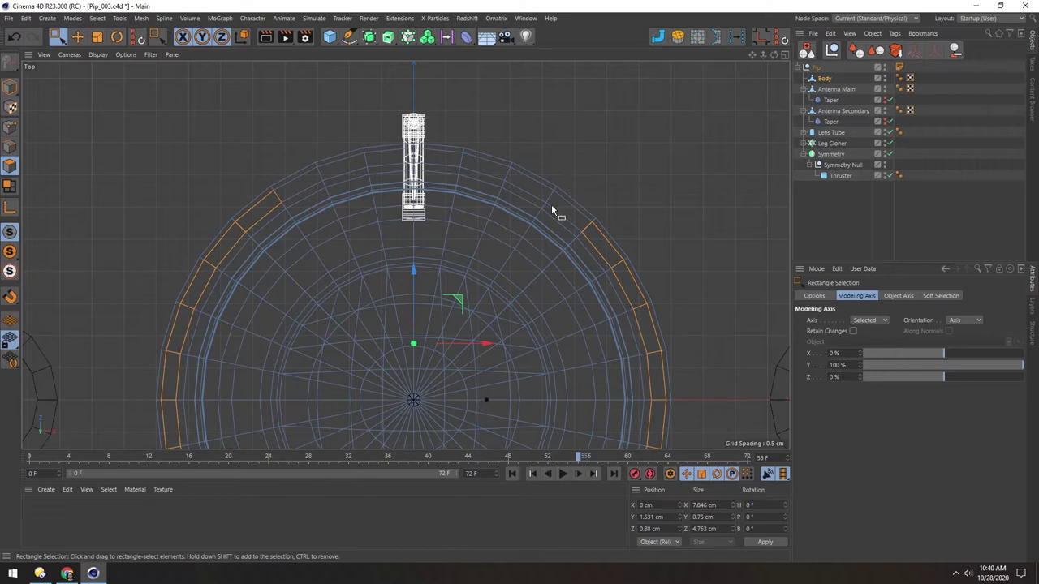
{"action": "scroll", "coordinate": [487, 223], "scroll_direction": "down", "scroll_amount": 4}
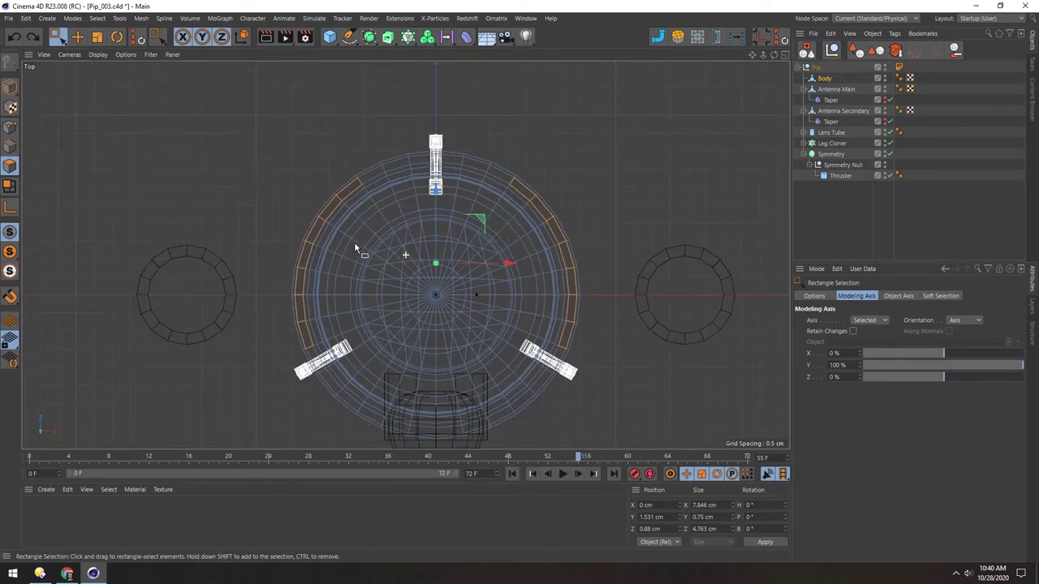
- Inset the two selected side strips of Body slightly with Extrude Inner
{"action": "middle_click_drag", "start_coordinate": [403, 298], "coordinate": [391, 241]}
{"action": "middle_click", "coordinate": [391, 241]}
{"action": "middle_click", "coordinate": [357, 220]}
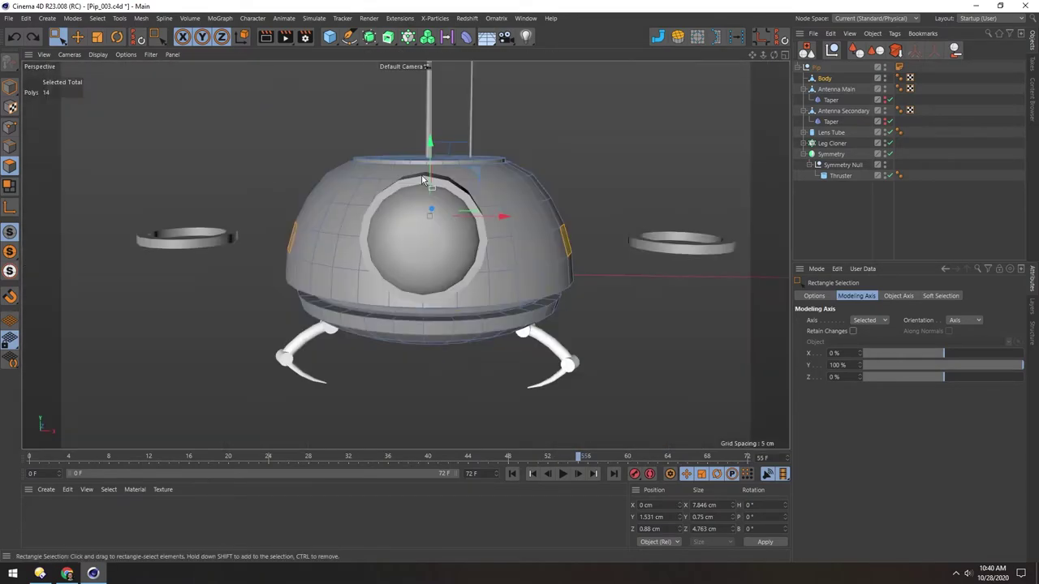
{"action": "left_click_drag", "start_coordinate": [438, 183], "coordinate": [312, 205], "text": "alt"}
{"action": "key", "text": "i"}
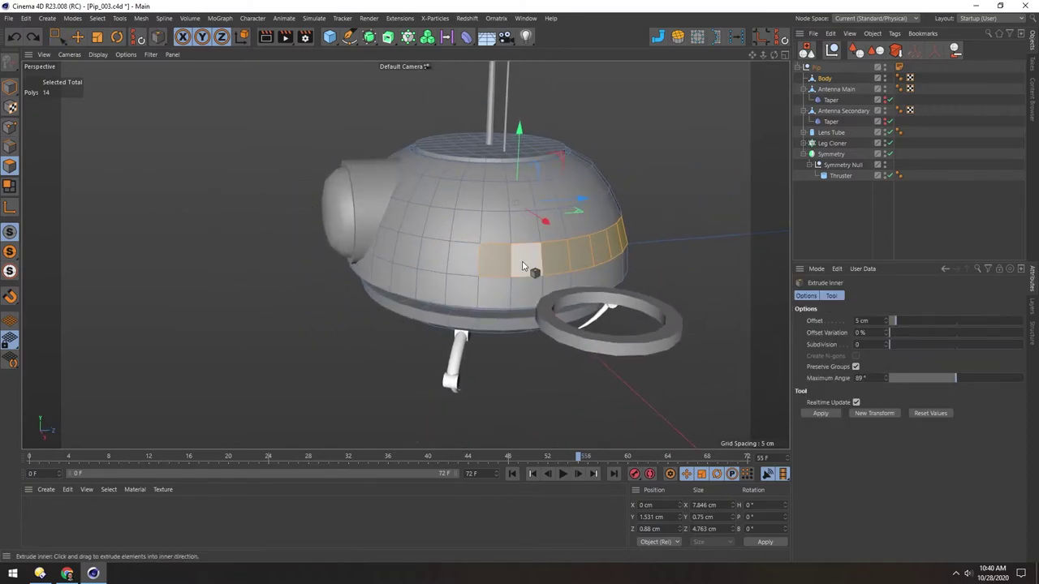
{"action": "scroll", "coordinate": [514, 258], "scroll_direction": "up", "scroll_amount": 5}
{"action": "left_click_drag", "start_coordinate": [453, 265], "coordinate": [357, 263], "text": "alt"}
- Try to extrude the inset side strips inward by 0.82 cm
{"action": "key", "text": "d"}
{"action": "left_click_drag", "start_coordinate": [561, 242], "coordinate": [368, 224], "text": "alt"}
{"action": "left_click_drag", "start_coordinate": [545, 228], "coordinate": [342, 205], "text": "alt"}
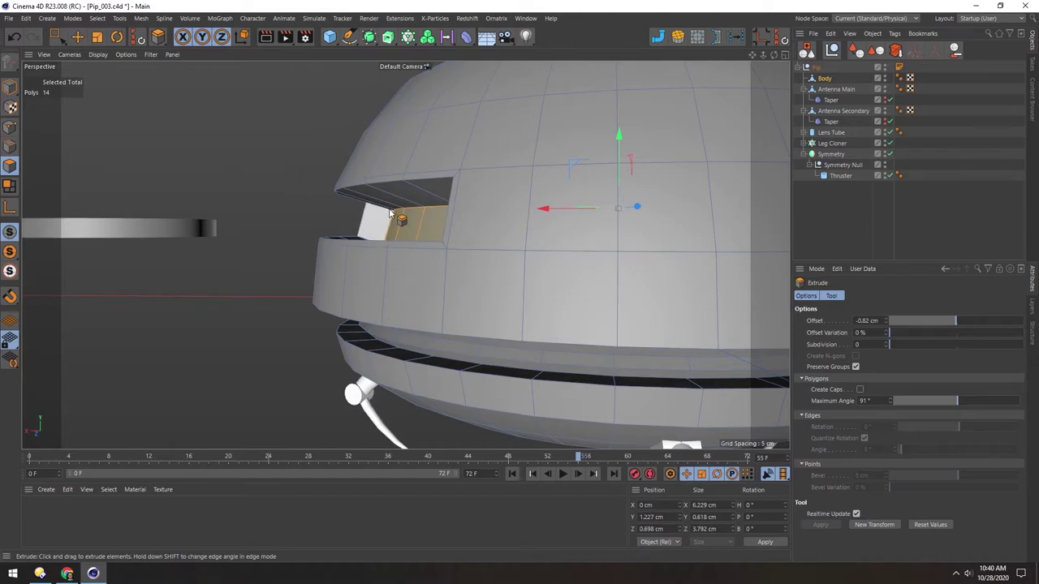
{"action": "key", "text": "ctrl+z"}
{"action": "left_click_drag", "start_coordinate": [371, 174], "coordinate": [392, 243], "text": "alt"}
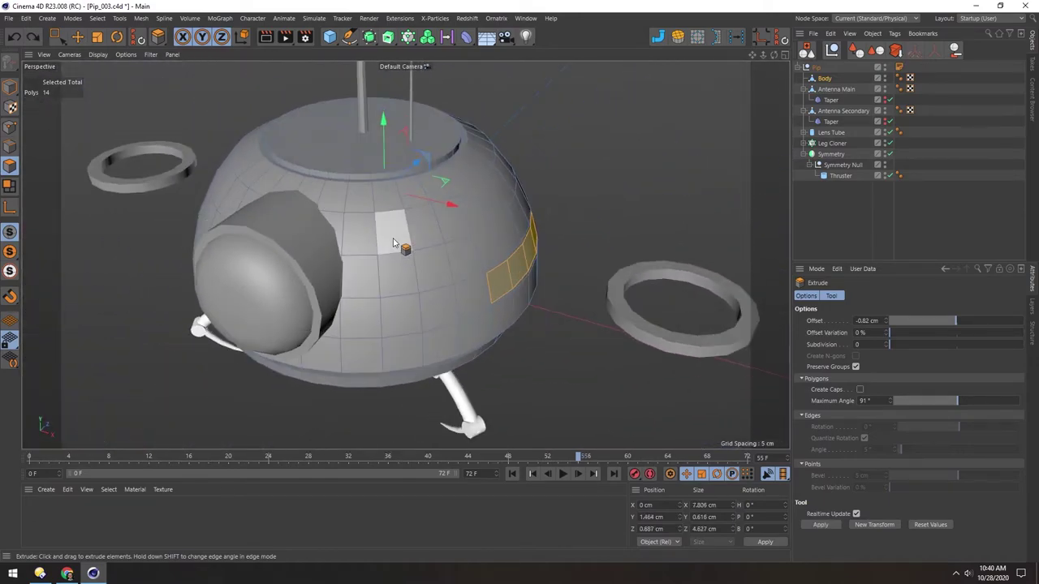
- Extrude the inset strips inward by scaling them along X to about 5.438 cm, forming a recessed slot on each side
{"action": "key", "text": "t"}
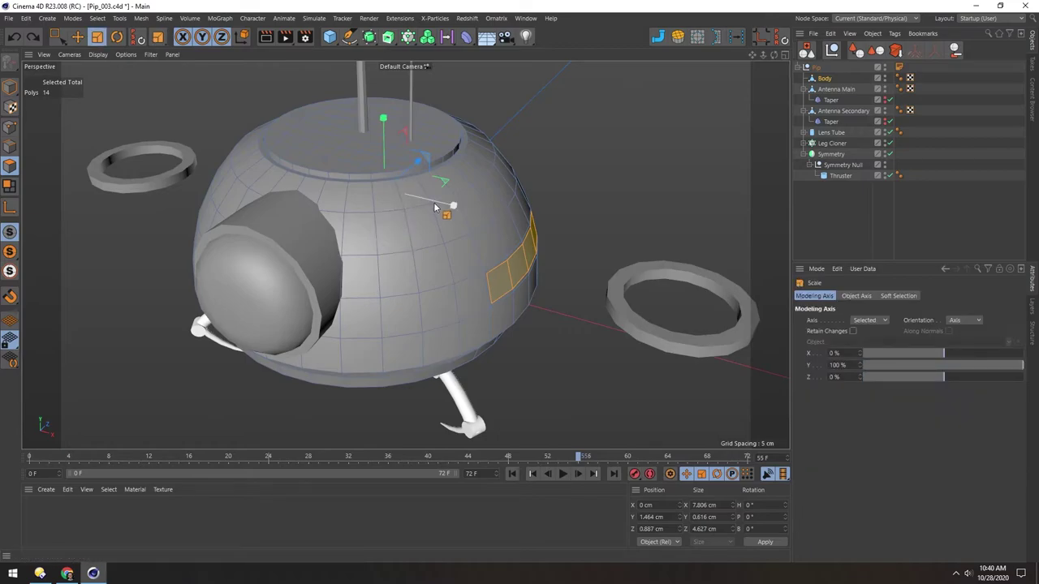
{"action": "left_click_drag", "start_coordinate": [456, 209], "coordinate": [431, 203]}
{"action": "left_click_drag", "start_coordinate": [509, 232], "coordinate": [318, 193], "text": "alt"}
{"action": "left_click_drag", "start_coordinate": [659, 327], "coordinate": [523, 262], "text": "alt"}
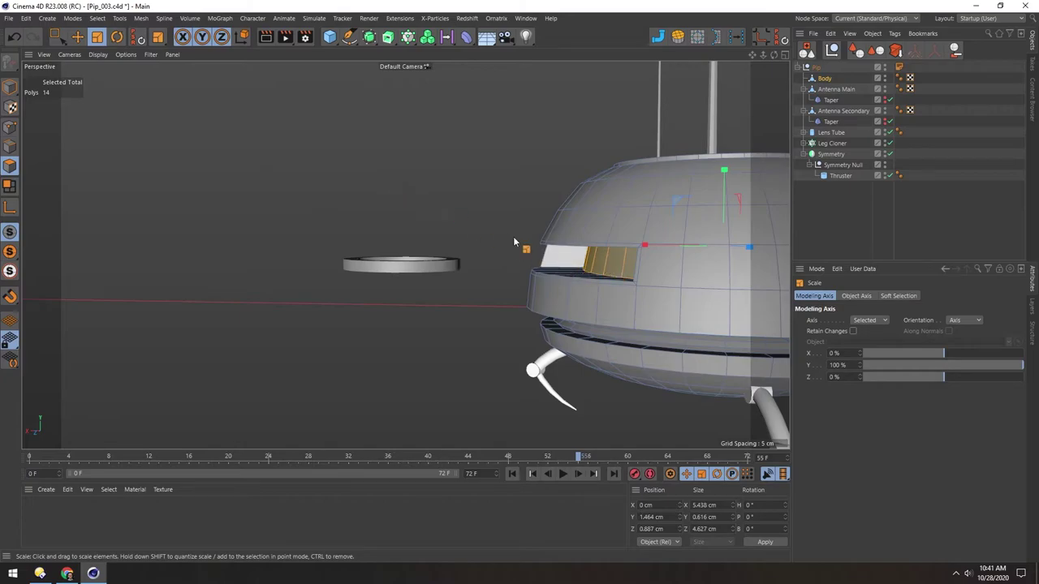
- Keep only the slot polygons on the negative X side selected and flip their curvature by scaling them negatively along X
{"action": "middle_click", "coordinate": [437, 296]}
{"action": "middle_click", "coordinate": [422, 236]}
{"action": "scroll", "coordinate": [422, 235], "scroll_direction": "up", "scroll_amount": 3}
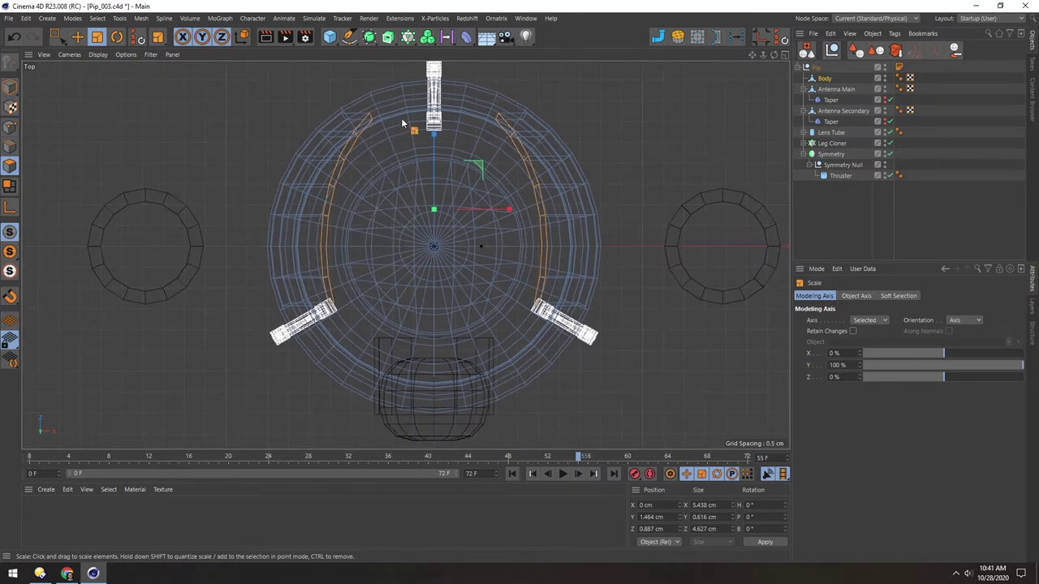
{"action": "key", "text": "0"}
{"action": "left_click_drag", "start_coordinate": [460, 80], "coordinate": [634, 357]}
{"action": "middle_click_drag", "start_coordinate": [386, 211], "coordinate": [449, 236], "text": "alt"}
{"action": "key", "text": "t"}
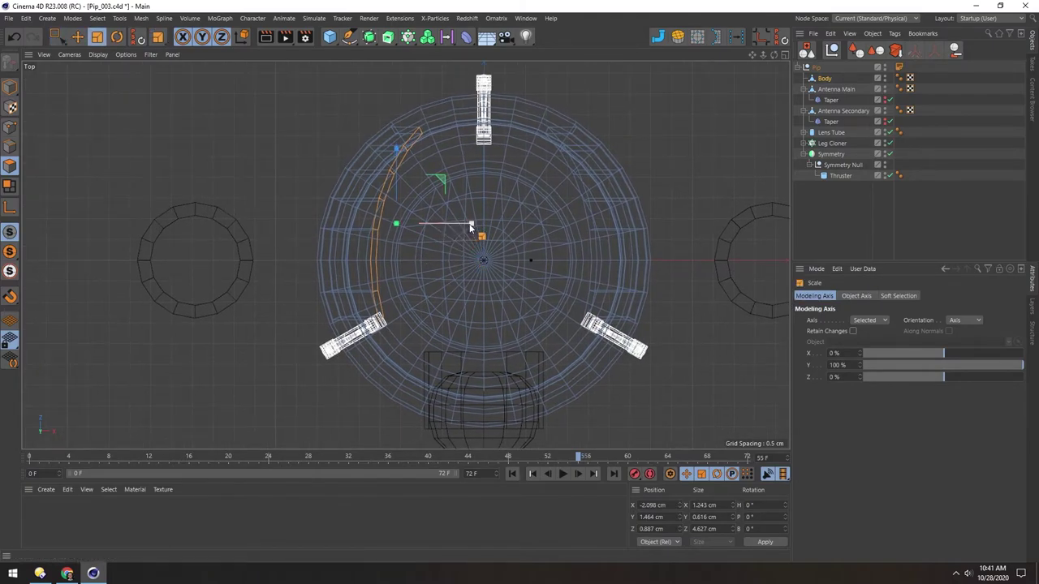
{"action": "left_click_drag", "start_coordinate": [471, 225], "coordinate": [322, 223]}
{"action": "key", "text": "e"}
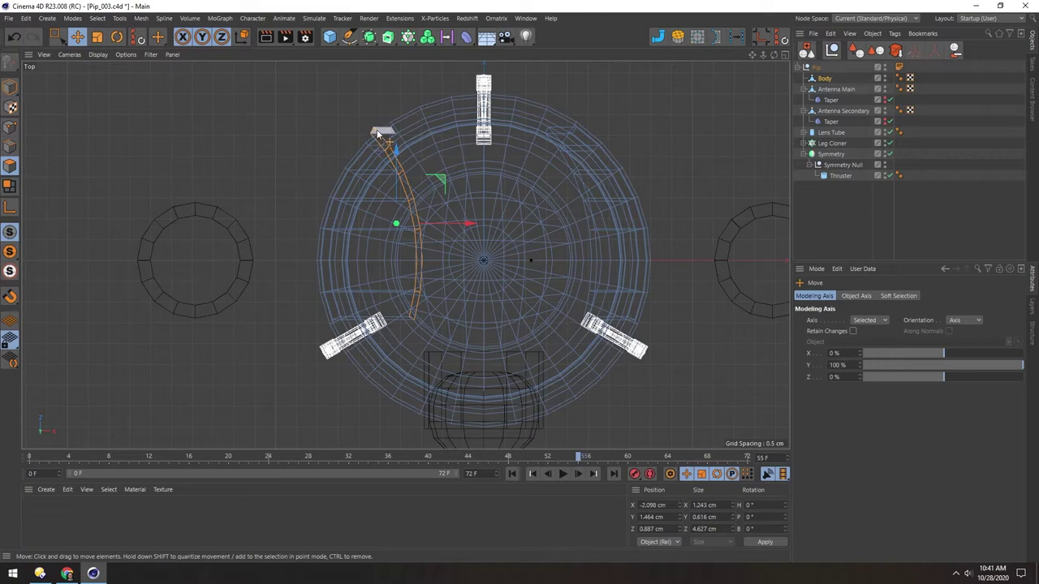
- Set the modeling axis Y offset to 0% for the flipped inner wall of the slot
{"action": "middle_click", "coordinate": [357, 221]}
{"action": "middle_click", "coordinate": [308, 159]}
{"action": "left_click_drag", "start_coordinate": [690, 225], "coordinate": [301, 237], "text": "alt"}
{"action": "scroll", "coordinate": [297, 247], "scroll_direction": "up", "scroll_amount": 3}
{"action": "middle_click", "coordinate": [334, 220]}
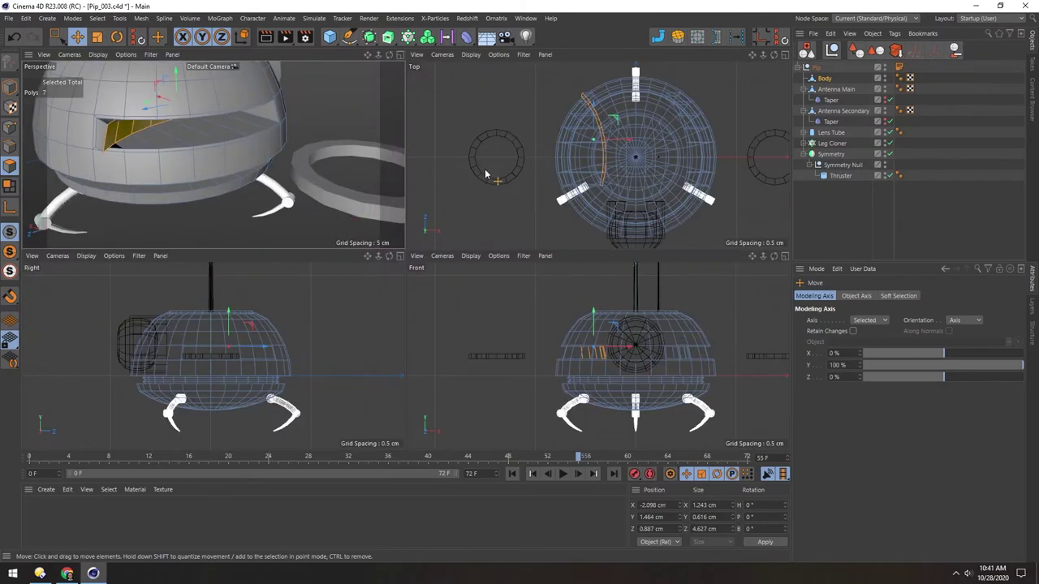
{"action": "middle_click", "coordinate": [485, 176]}
{"action": "scroll", "coordinate": [398, 203], "scroll_direction": "up", "scroll_amount": 1}
{"action": "middle_click_drag", "start_coordinate": [410, 228], "coordinate": [376, 227], "text": "alt"}
{"action": "mouse_move", "coordinate": [430, 227]}
{"action": "left_mouse_down"}
{"action": "mouse_move", "coordinate": [614, 237]}
{"action": "mouse_move", "coordinate": [469, 217]}
{"action": "mouse_move", "coordinate": [581, 220]}
{"action": "mouse_move", "coordinate": [471, 220]}
{"action": "mouse_move", "coordinate": [571, 216]}
{"action": "mouse_move", "coordinate": [451, 217]}
{"action": "mouse_move", "coordinate": [578, 219]}
{"action": "mouse_move", "coordinate": [480, 247]}
{"action": "mouse_move", "coordinate": [601, 240]}
{"action": "mouse_move", "coordinate": [418, 234]}
{"action": "left_mouse_up"}
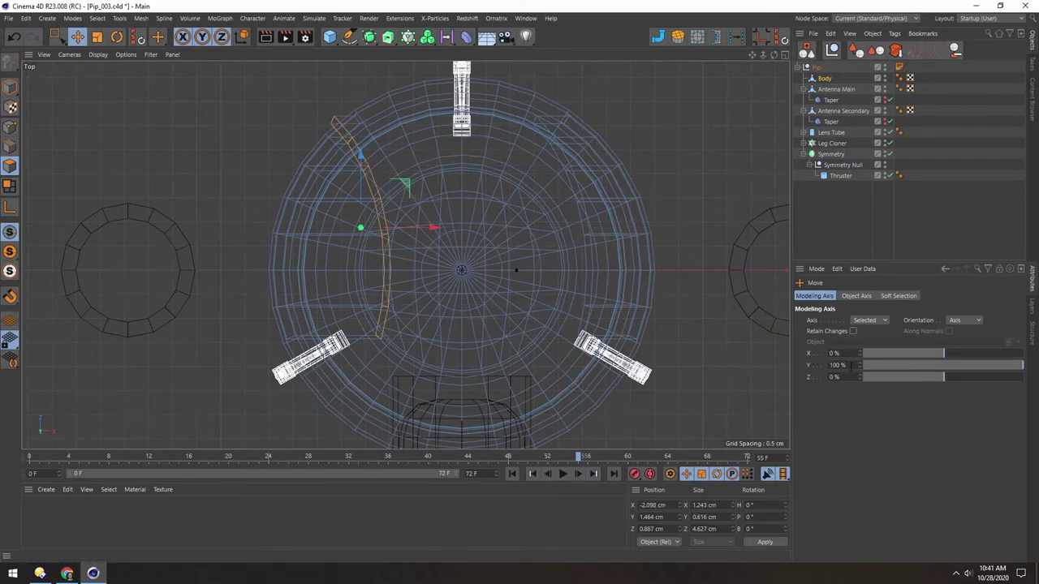
{"action": "type", "text": "0"}
{"action": "key", "text": "Return"}
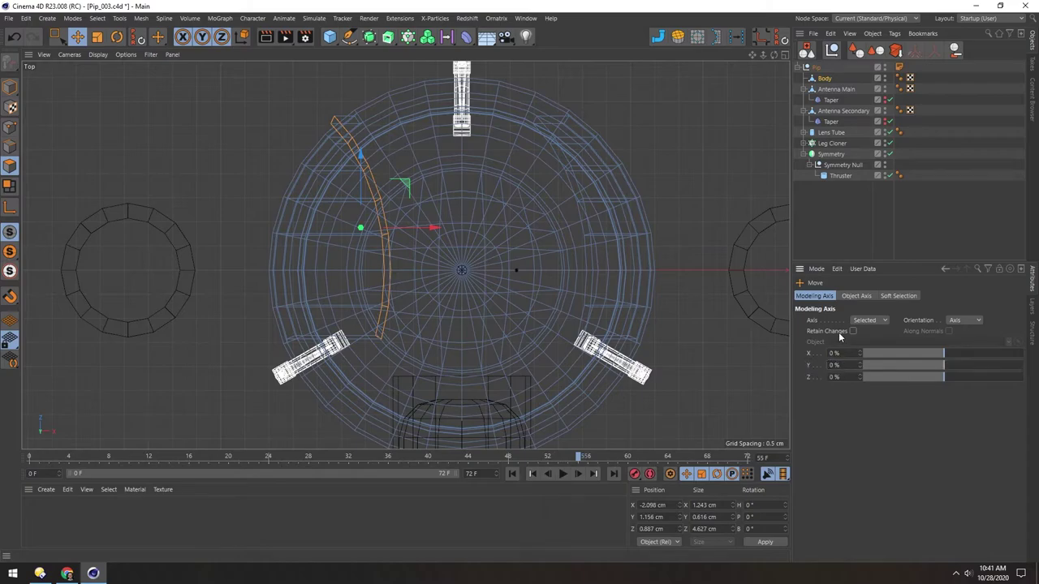
- Open the quantize settings and move the slot's inner wall 1 cm toward the body's centre, to X -1.098 cm
{"action": "left_click", "coordinate": [816, 268]}
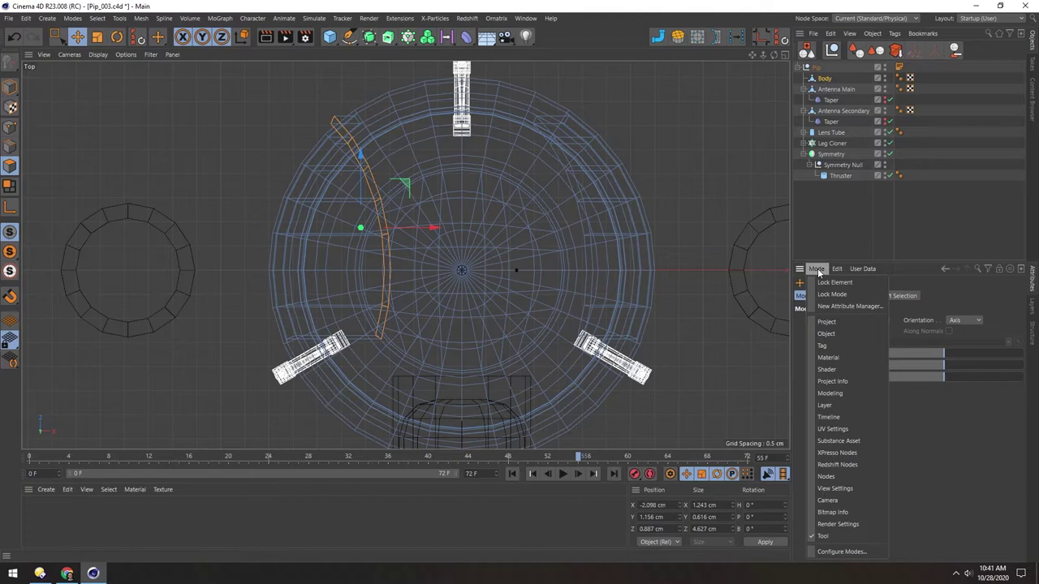
{"action": "left_click", "coordinate": [834, 393]}
{"action": "left_click", "coordinate": [856, 297]}
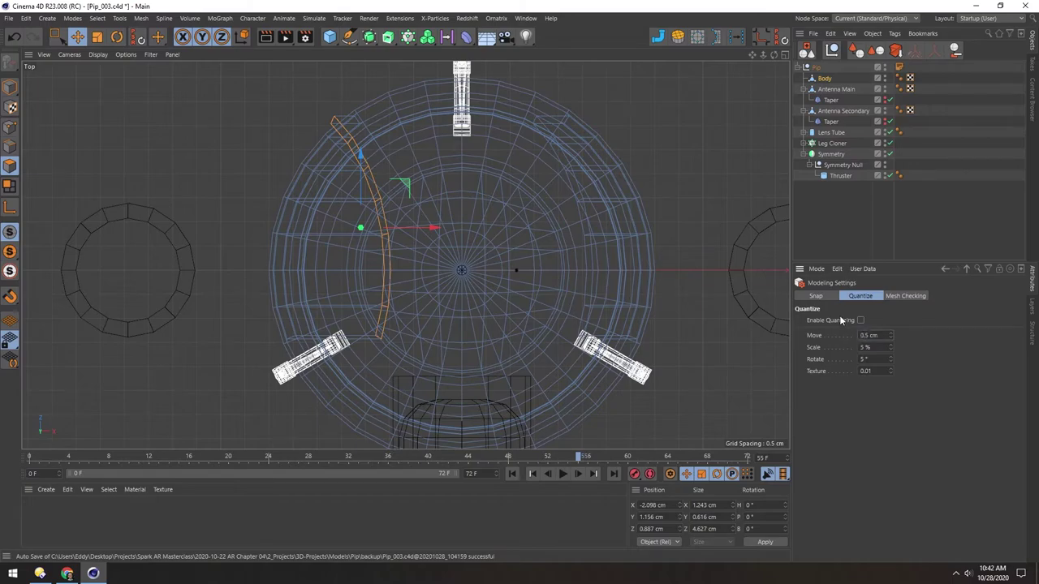
{"action": "left_click_drag", "start_coordinate": [433, 229], "coordinate": [477, 232]}
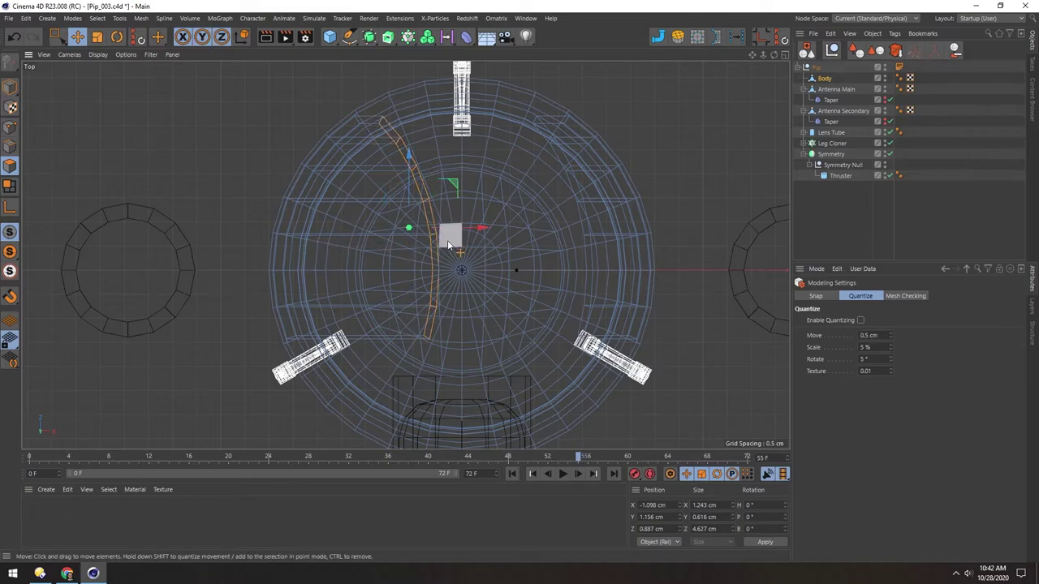
{"action": "scroll", "coordinate": [431, 283], "scroll_direction": "down", "scroll_amount": 2}
{"action": "middle_click_drag", "start_coordinate": [431, 287], "coordinate": [428, 259], "text": "alt"}
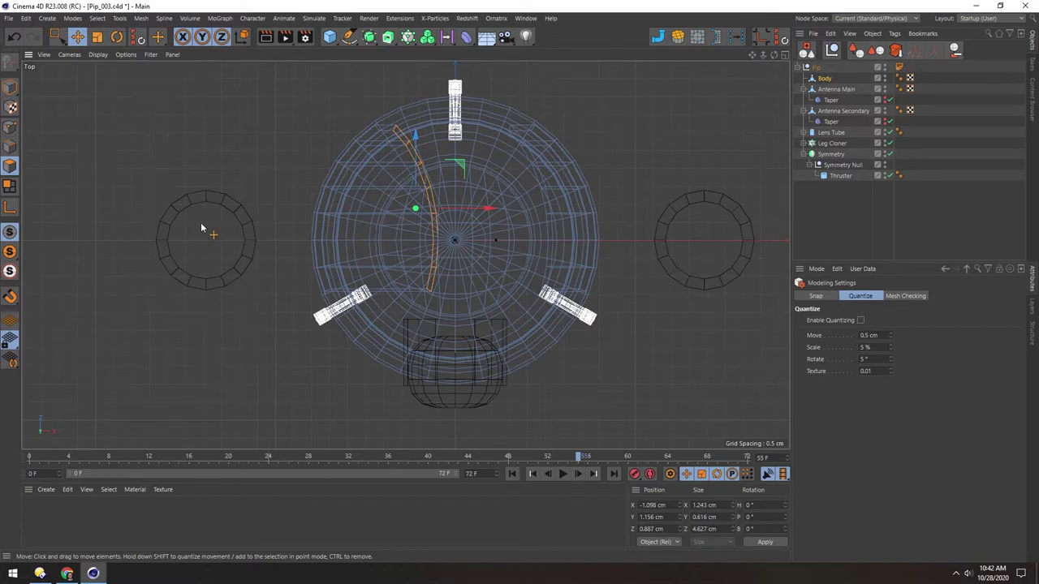
- Select all Body polygons on the positive X half and delete them
{"action": "left_click", "coordinate": [10, 166]}
{"action": "key", "text": "0"}
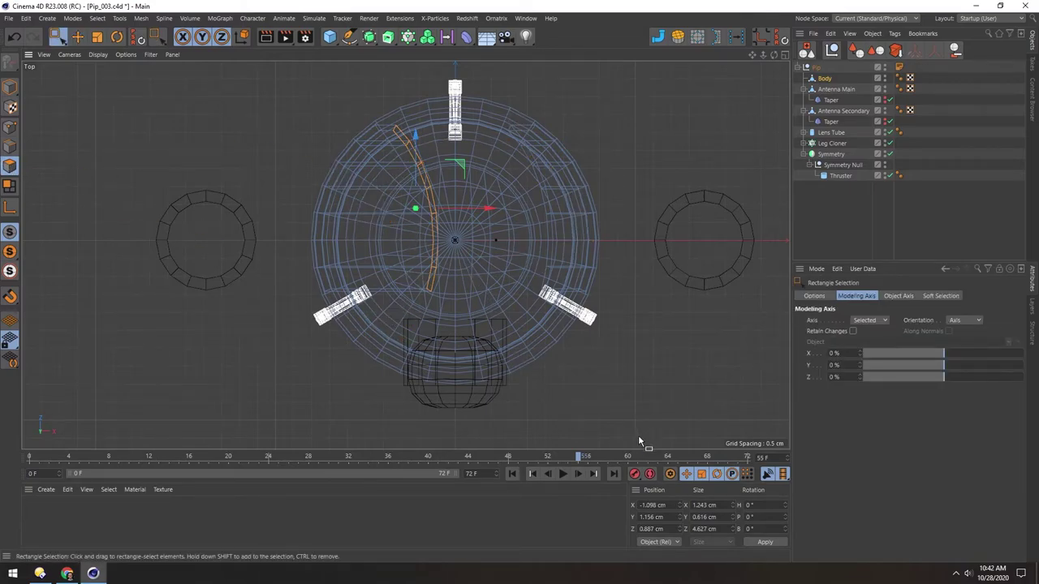
{"action": "left_click_drag", "start_coordinate": [642, 431], "coordinate": [451, 70]}
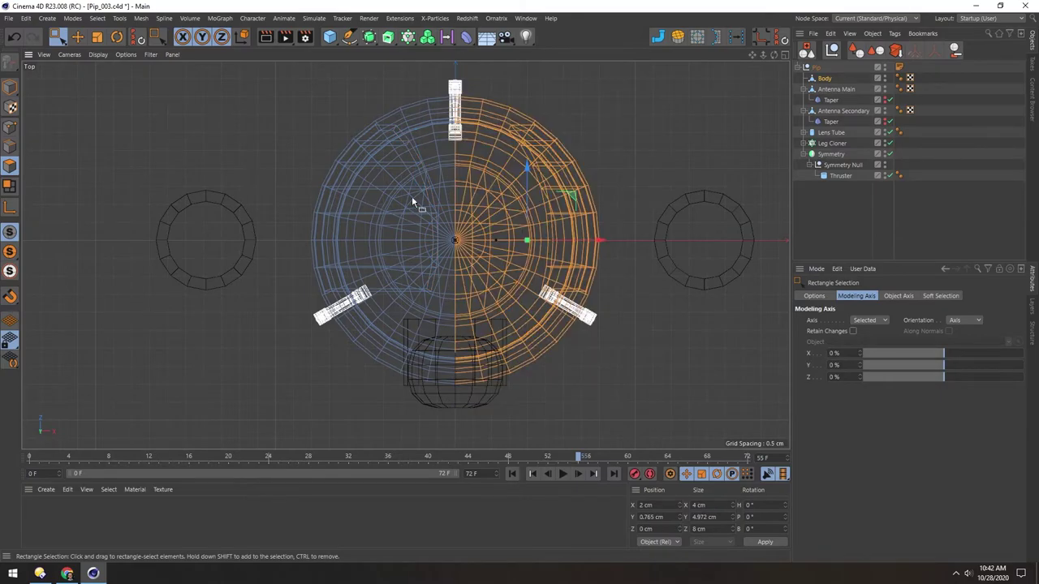
{"action": "scroll", "coordinate": [450, 268], "scroll_direction": "up", "scroll_amount": 5}
{"action": "middle_click", "coordinate": [473, 168]}
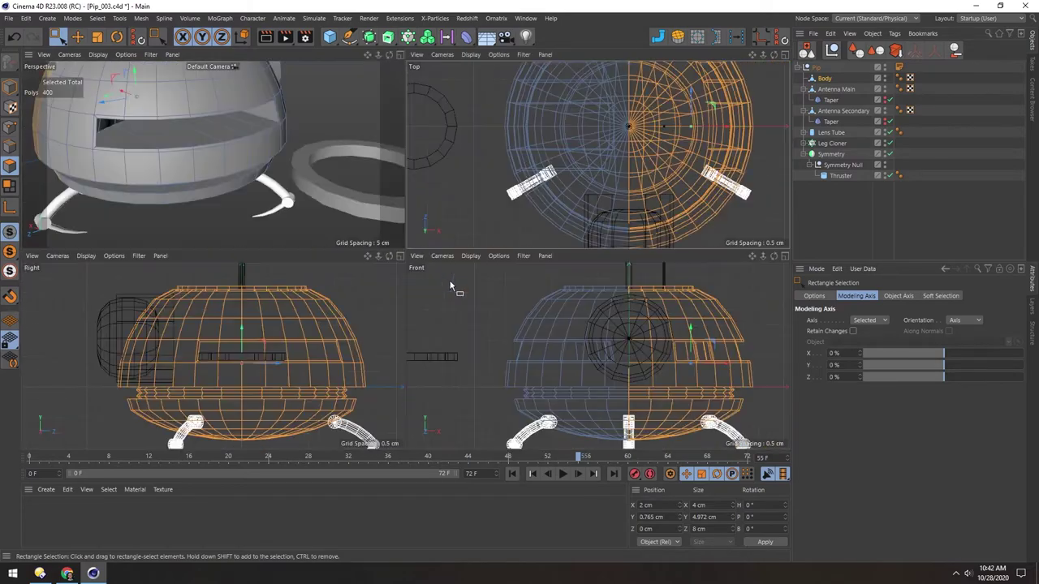
{"action": "middle_click", "coordinate": [542, 369]}
{"action": "scroll", "coordinate": [443, 362], "scroll_direction": "up", "scroll_amount": 8}
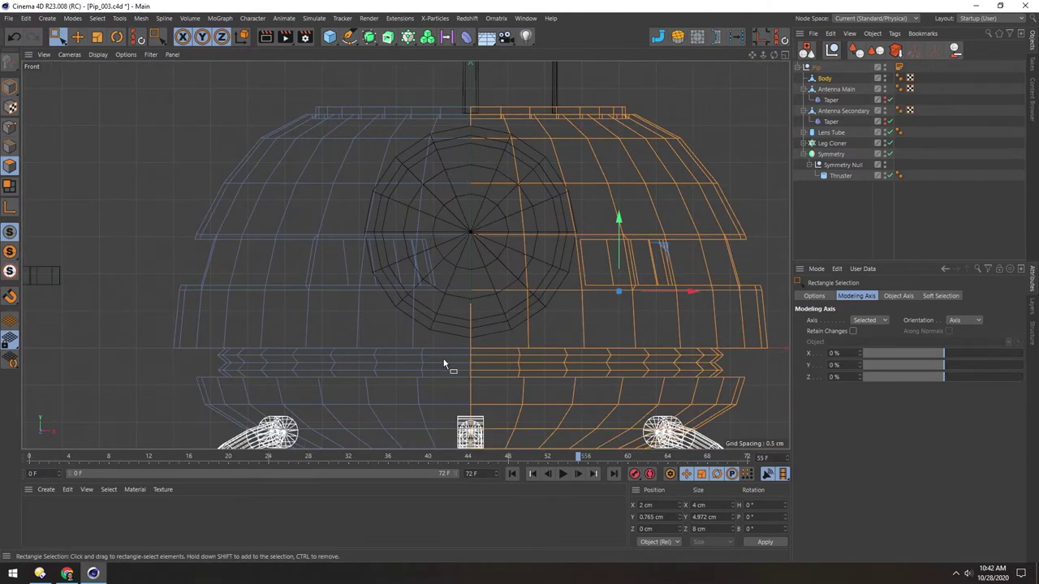
{"action": "scroll", "coordinate": [466, 292], "scroll_direction": "down", "scroll_amount": 2}
{"action": "scroll", "coordinate": [466, 292], "scroll_direction": "down", "scroll_amount": 5}
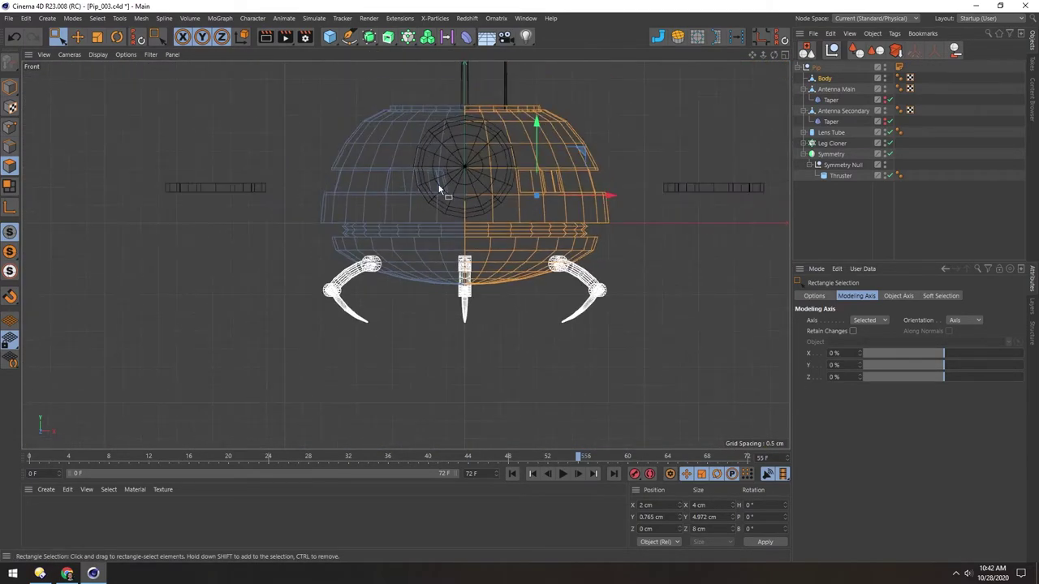
{"action": "scroll", "coordinate": [436, 186], "scroll_direction": "up", "scroll_amount": 1}
{"action": "key", "text": "Delete"}
- Add a Symmetry object under Pip and make the half Body its child, mirrored across the ZY plane
{"action": "left_click", "coordinate": [10, 87]}
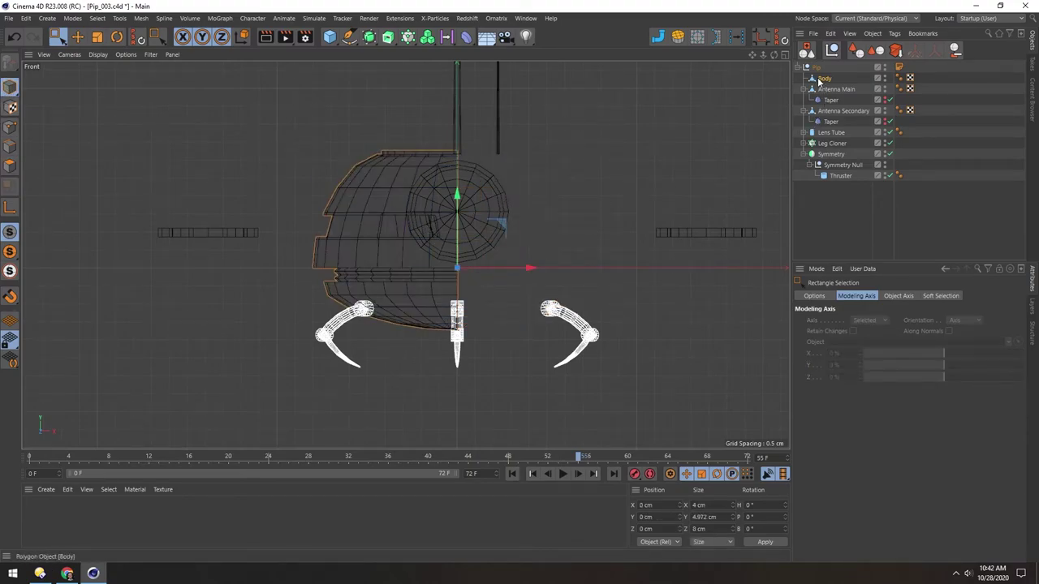
{"action": "left_click", "coordinate": [368, 36]}
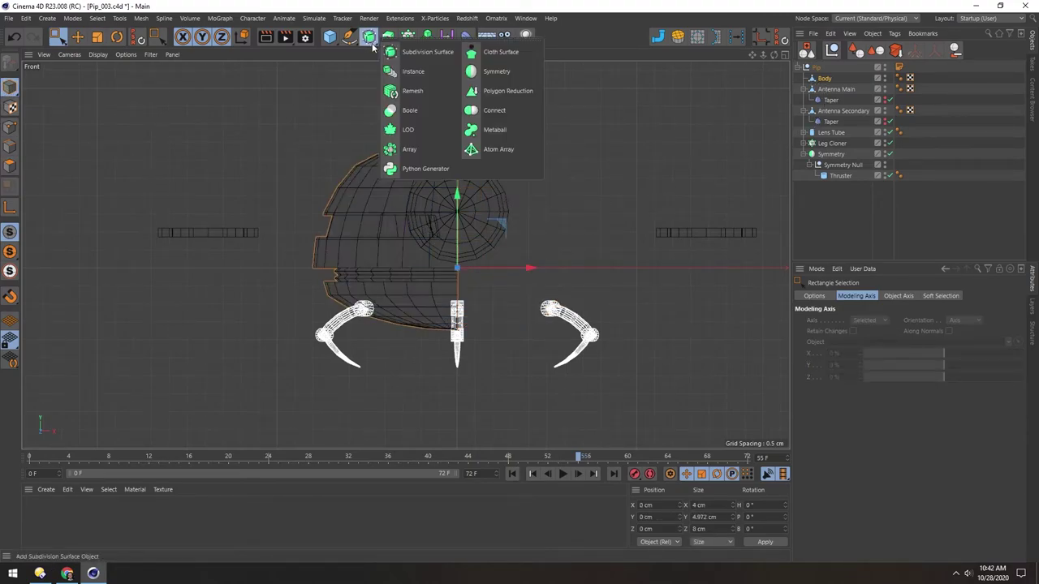
{"action": "left_click", "coordinate": [471, 75]}
{"action": "left_click_drag", "start_coordinate": [823, 86], "coordinate": [822, 73]}
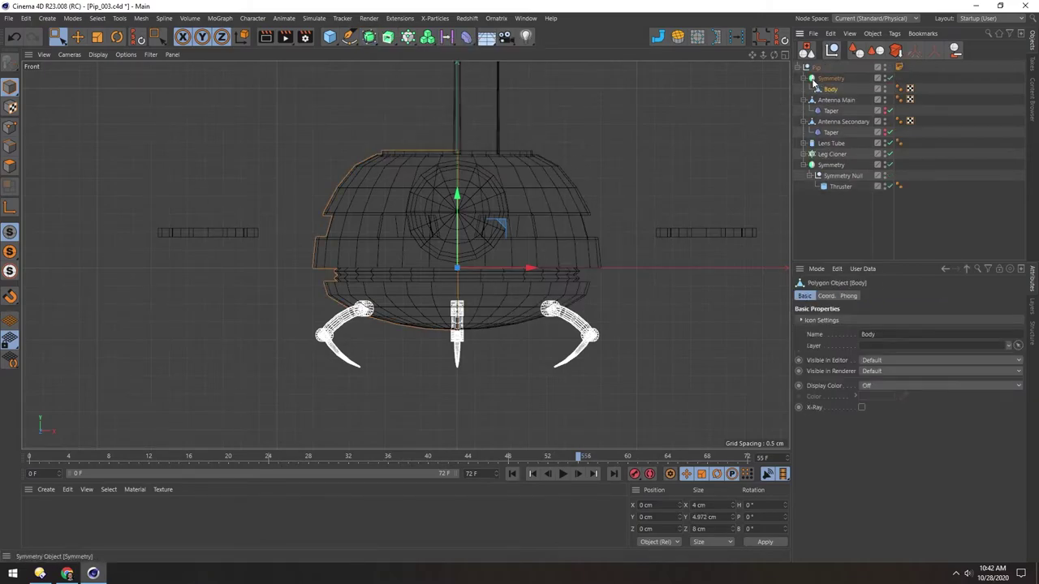
{"action": "left_click", "coordinate": [828, 78]}
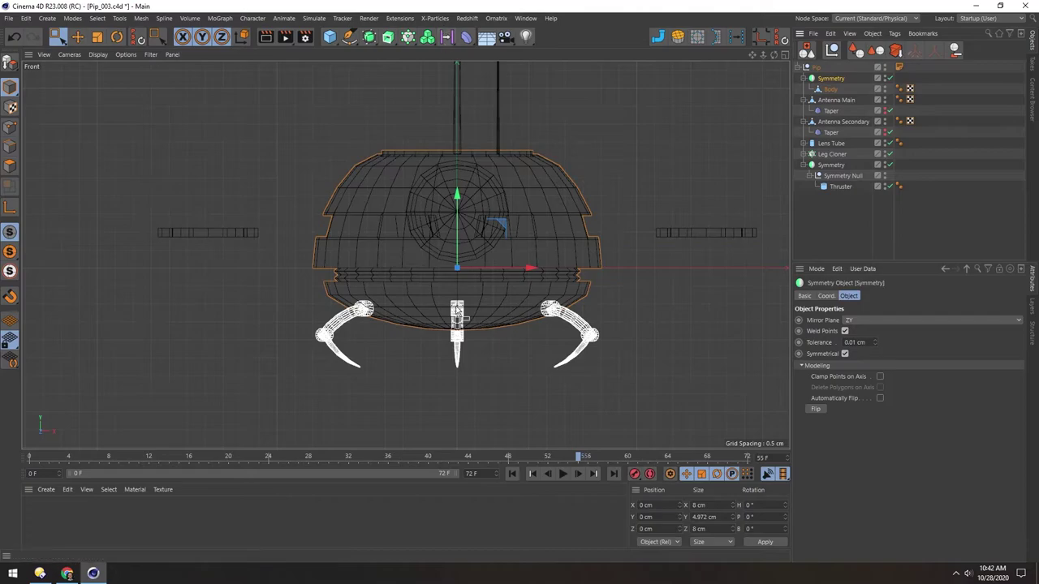
- Inspect the mirrored body and its recessed side slots from several sides in the perspective view
{"action": "middle_click", "coordinate": [435, 233]}
{"action": "middle_click", "coordinate": [192, 168]}
{"action": "scroll", "coordinate": [320, 207], "scroll_direction": "down", "scroll_amount": 3}
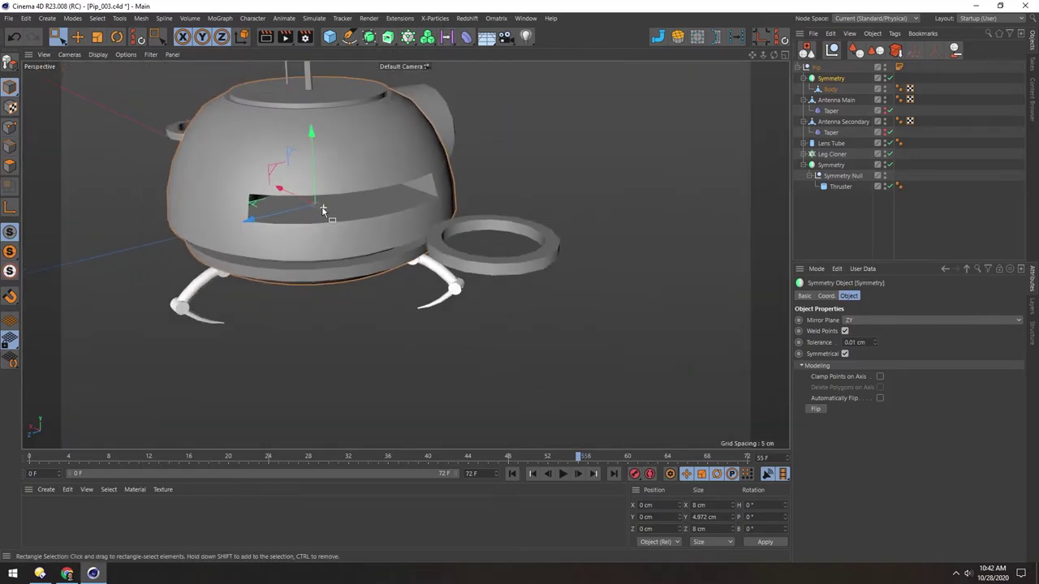
{"action": "middle_click_drag", "start_coordinate": [320, 206], "coordinate": [371, 208], "text": "alt"}
{"action": "left_click_drag", "start_coordinate": [365, 196], "coordinate": [513, 268], "text": "alt"}
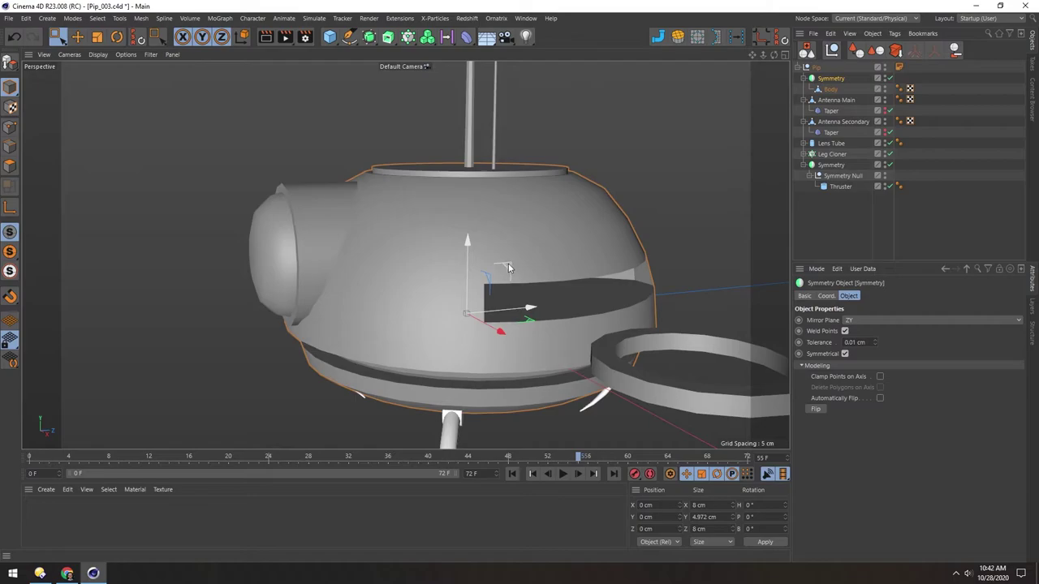
{"action": "left_click_drag", "start_coordinate": [509, 269], "coordinate": [321, 232], "text": "alt"}
{"action": "middle_click_drag", "start_coordinate": [389, 258], "coordinate": [432, 248], "text": "alt"}
{"action": "left_click_drag", "start_coordinate": [433, 249], "coordinate": [451, 231], "text": "alt"}
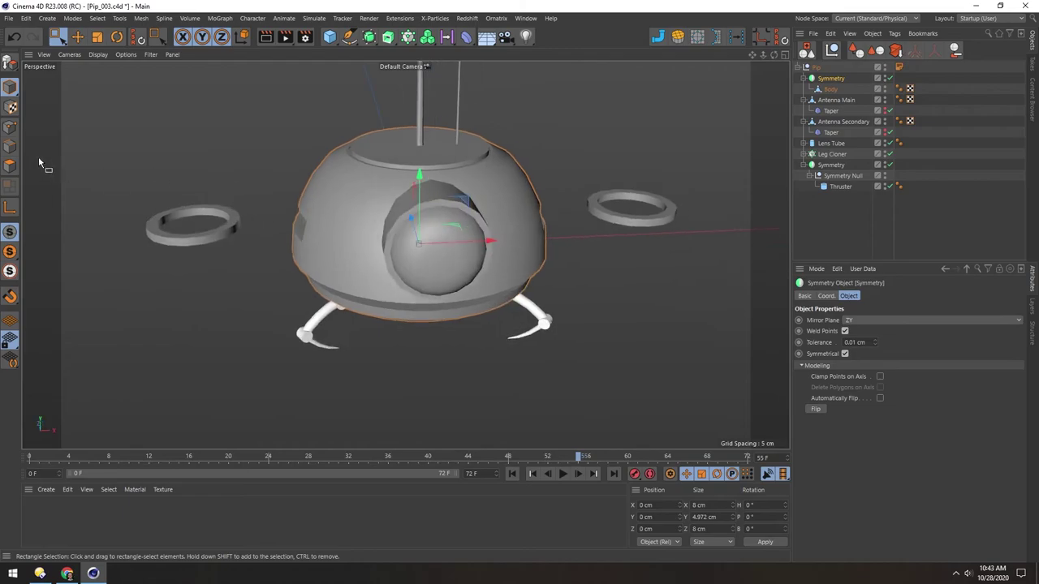
- Try moving a single point on the half Body to test that the Symmetry object mirrors edits
{"action": "left_click", "coordinate": [824, 89]}
{"action": "left_click", "coordinate": [10, 127]}
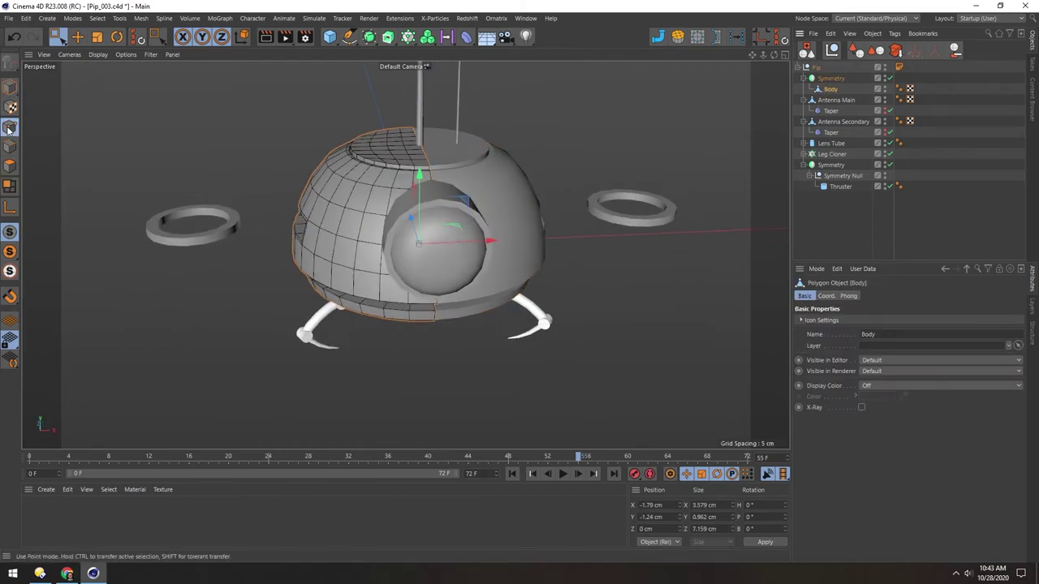
{"action": "left_click", "coordinate": [329, 201]}
{"action": "key", "text": "e"}
{"action": "left_click", "coordinate": [329, 202]}
{"action": "left_click_drag", "start_coordinate": [345, 241], "coordinate": [330, 241], "text": "alt"}
{"action": "left_click_drag", "start_coordinate": [329, 135], "coordinate": [304, 57]}
{"action": "left_click_drag", "start_coordinate": [466, 223], "coordinate": [484, 261], "text": "alt"}
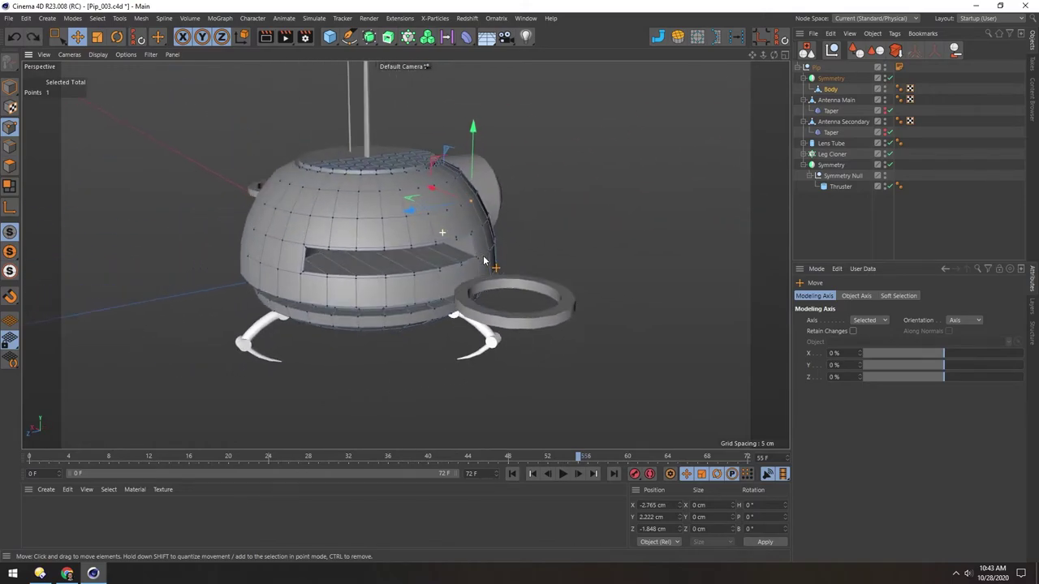
{"action": "left_click_drag", "start_coordinate": [321, 246], "coordinate": [384, 255], "text": "alt"}
{"action": "key", "text": "Return"}
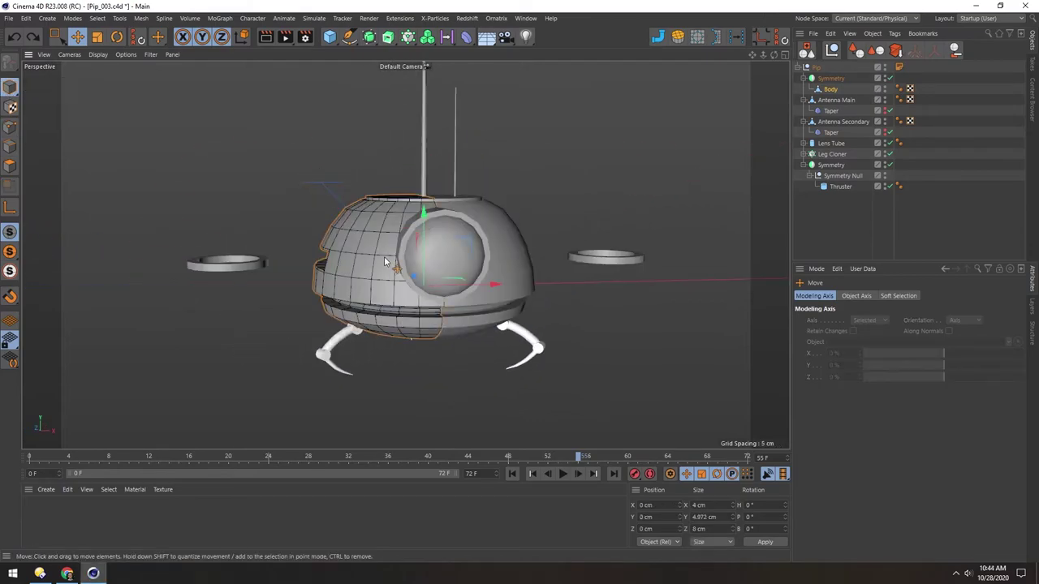
- Select the Thruster tube inside its Symmetry and increase its height to 0.439 cm
{"action": "right_click_drag", "start_coordinate": [393, 250], "coordinate": [384, 265], "text": "alt"}
{"action": "left_click", "coordinate": [252, 315]}
{"action": "middle_click_drag", "start_coordinate": [382, 270], "coordinate": [387, 254], "text": "alt"}
{"action": "left_click_drag", "start_coordinate": [414, 226], "coordinate": [423, 253], "text": "alt"}
{"action": "left_click", "coordinate": [284, 235]}
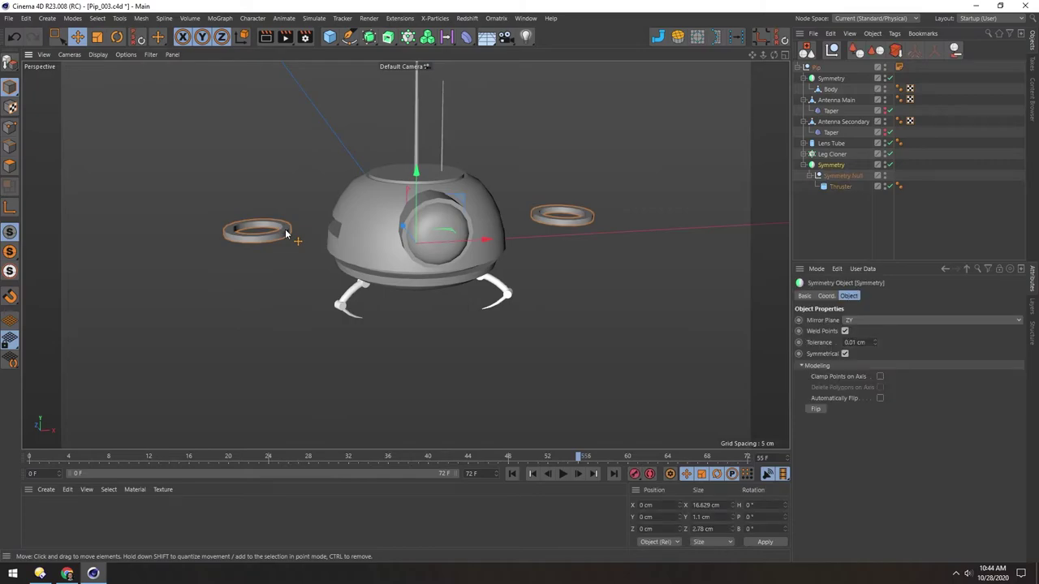
{"action": "left_click", "coordinate": [824, 188]}
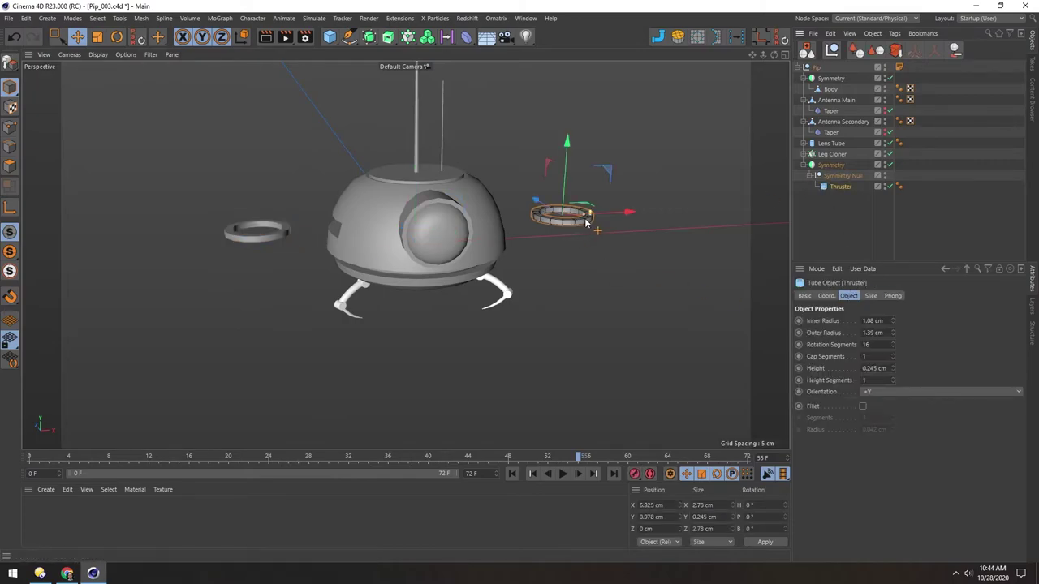
{"action": "key", "text": "o"}
{"action": "left_click_drag", "start_coordinate": [569, 245], "coordinate": [622, 195], "text": "alt"}
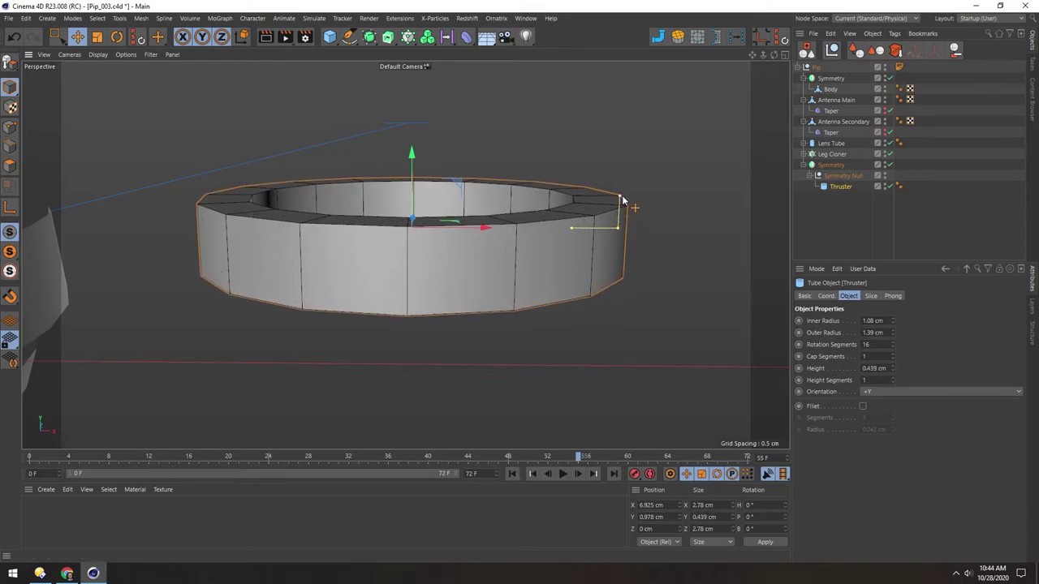
- Add a Taper deformer as a child of the Thruster tube with a strength of 23%
{"action": "scroll", "coordinate": [444, 282], "scroll_direction": "down", "scroll_amount": 5}
{"action": "right_click_drag", "start_coordinate": [444, 277], "coordinate": [465, 296], "text": "alt"}
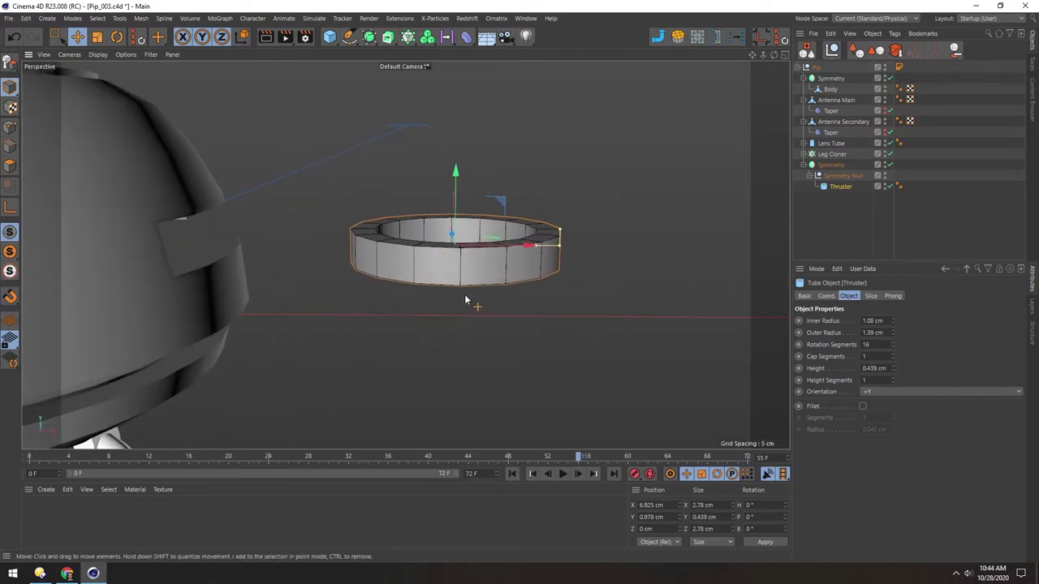
{"action": "left_click", "coordinate": [466, 40]}
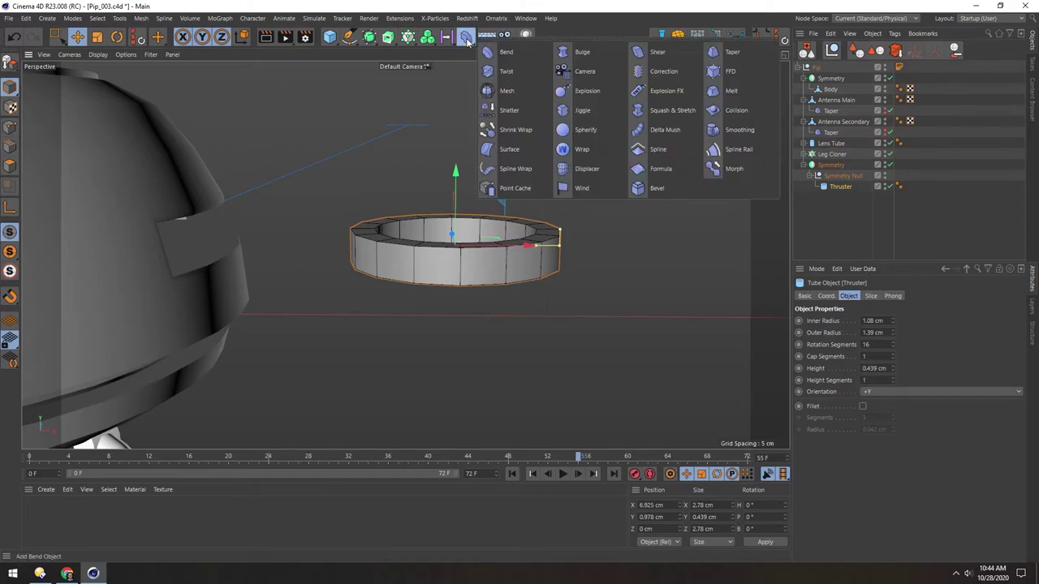
{"action": "left_click", "coordinate": [713, 55], "text": "shift"}
{"action": "left_click_drag", "start_coordinate": [439, 248], "coordinate": [440, 240], "text": "alt"}
{"action": "left_click_drag", "start_coordinate": [954, 359], "coordinate": [955, 353]}
- Flip the Thruster's Taper deformer upside down by rotating its bank to -180°
{"action": "middle_click_drag", "start_coordinate": [476, 251], "coordinate": [487, 265], "text": "alt"}
{"action": "key", "text": "r"}
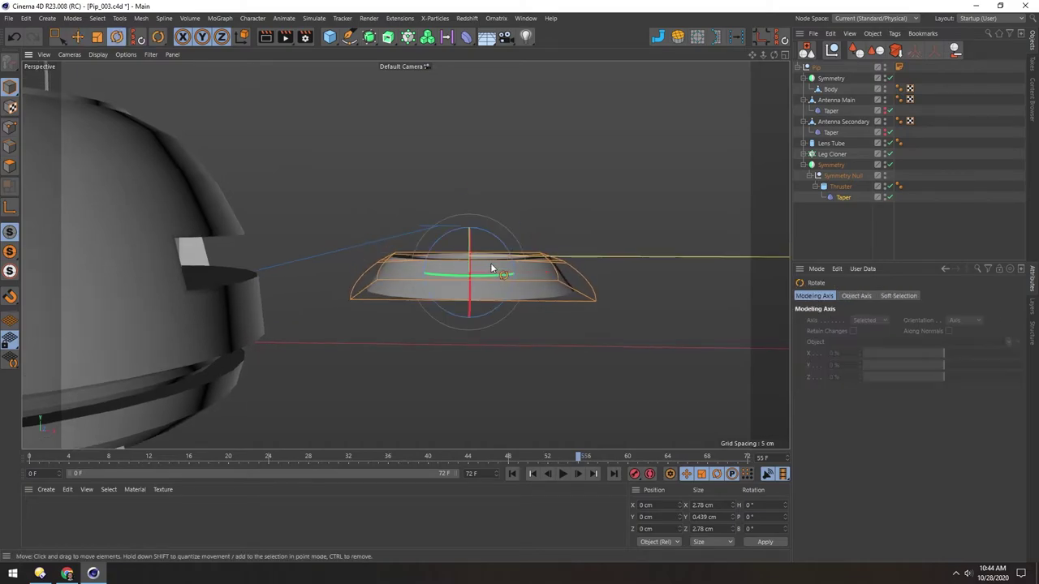
{"action": "left_click_drag", "start_coordinate": [503, 247], "coordinate": [475, 267]}
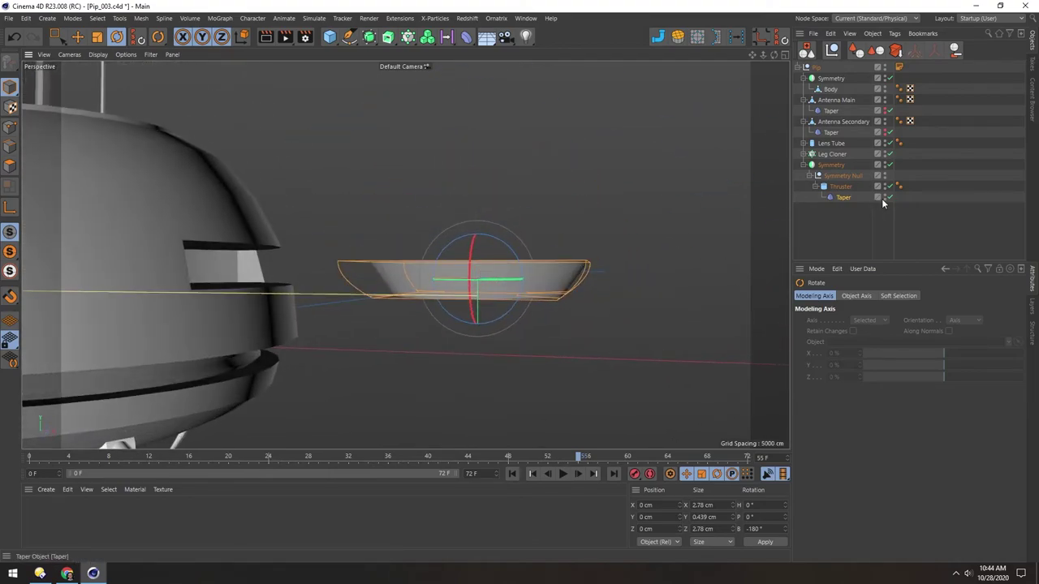
- Set the curvature of the Thruster's Taper to 0% so its sides taper straight
{"action": "left_click", "coordinate": [841, 197]}
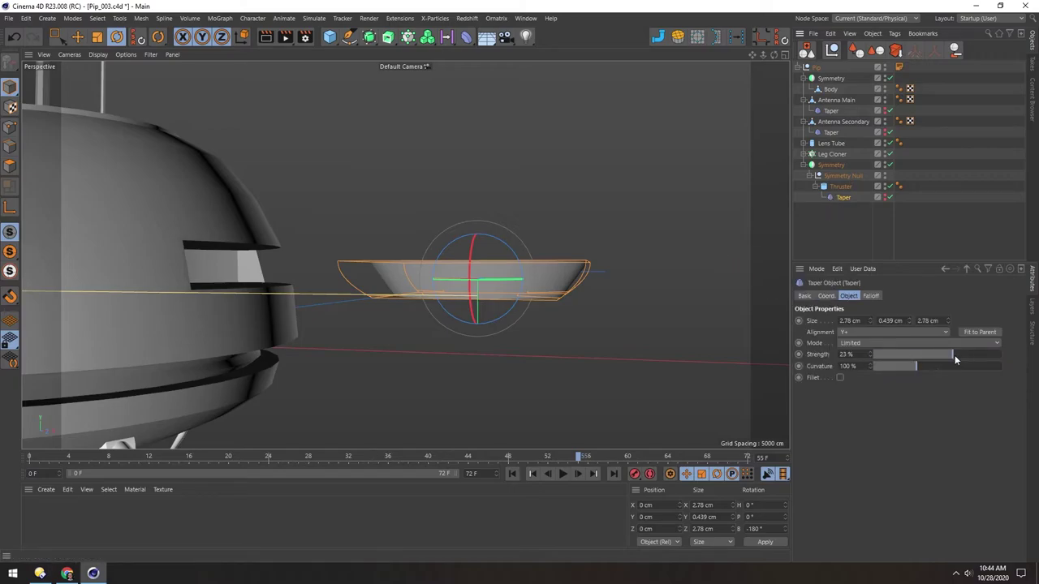
{"action": "left_click_drag", "start_coordinate": [914, 370], "coordinate": [754, 366]}
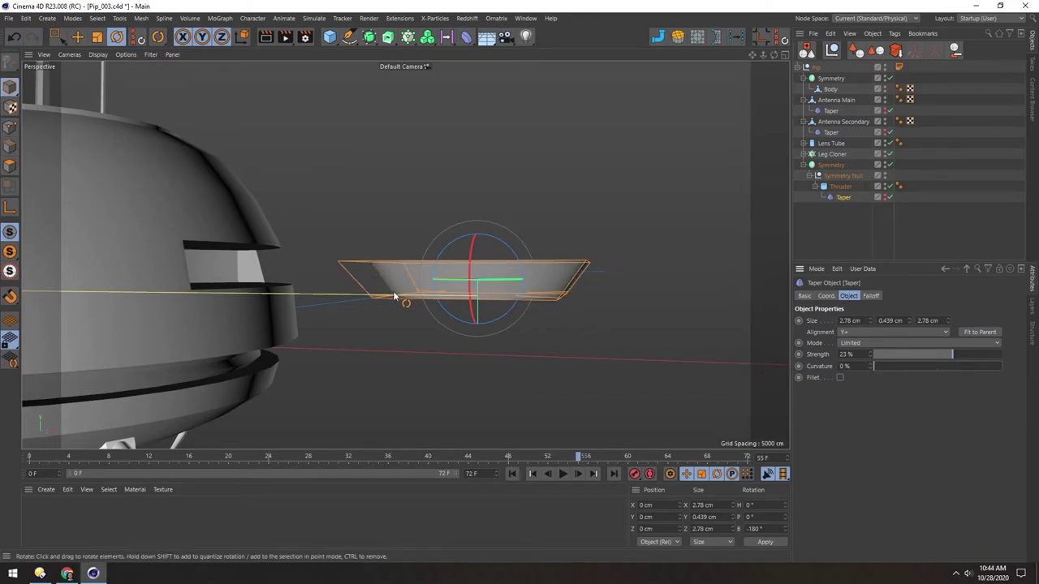
{"action": "left_click_drag", "start_coordinate": [427, 283], "coordinate": [409, 343], "text": "alt"}
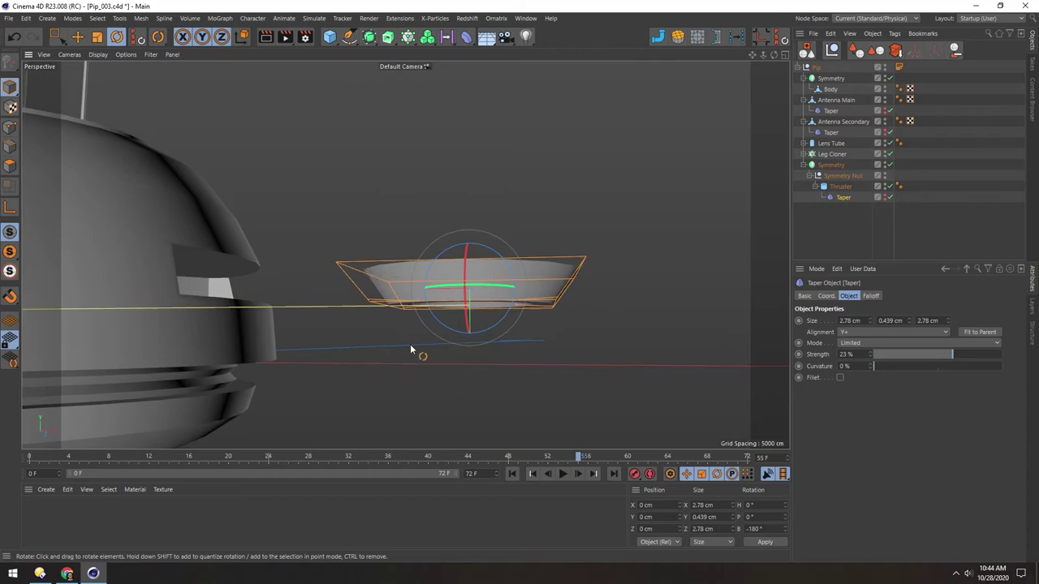
{"action": "left_click_drag", "start_coordinate": [399, 275], "coordinate": [453, 248], "text": "alt"}
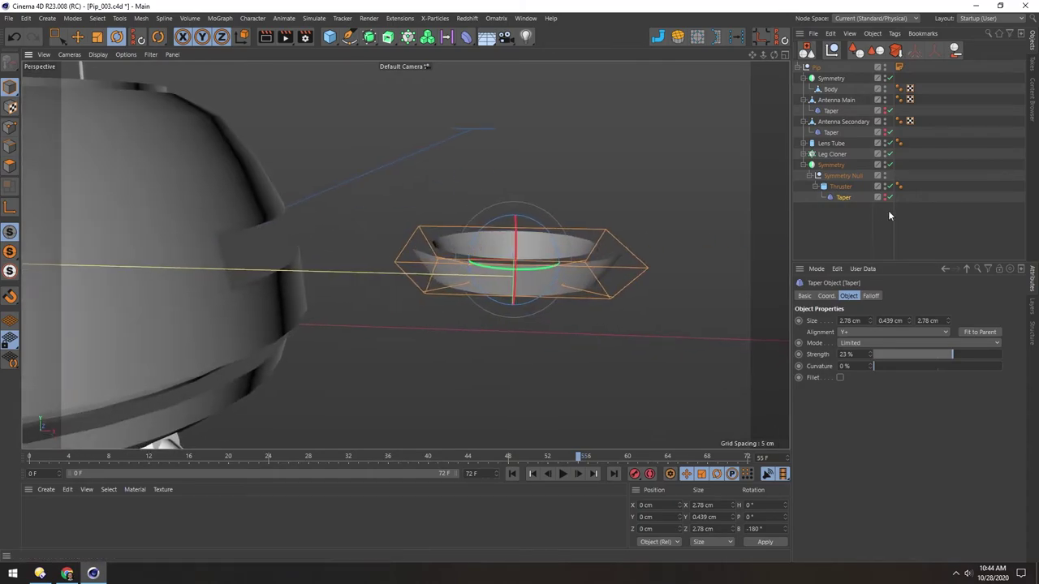
- Check the tapered thrusters against the whole robot and reduce their Taper strength to 15%
{"action": "left_click", "coordinate": [858, 232]}
{"action": "right_click_drag", "start_coordinate": [239, 215], "coordinate": [159, 240], "text": "alt"}
{"action": "middle_click_drag", "start_coordinate": [159, 240], "coordinate": [470, 218], "text": "alt"}
{"action": "mouse_move", "coordinate": [461, 209]}
{"action": "left_mouse_down", "text": "alt"}
{"action": "mouse_move", "coordinate": [468, 193]}
{"action": "mouse_move", "coordinate": [461, 216]}
{"action": "mouse_move", "coordinate": [463, 202]}
{"action": "left_mouse_up", "text": "alt"}
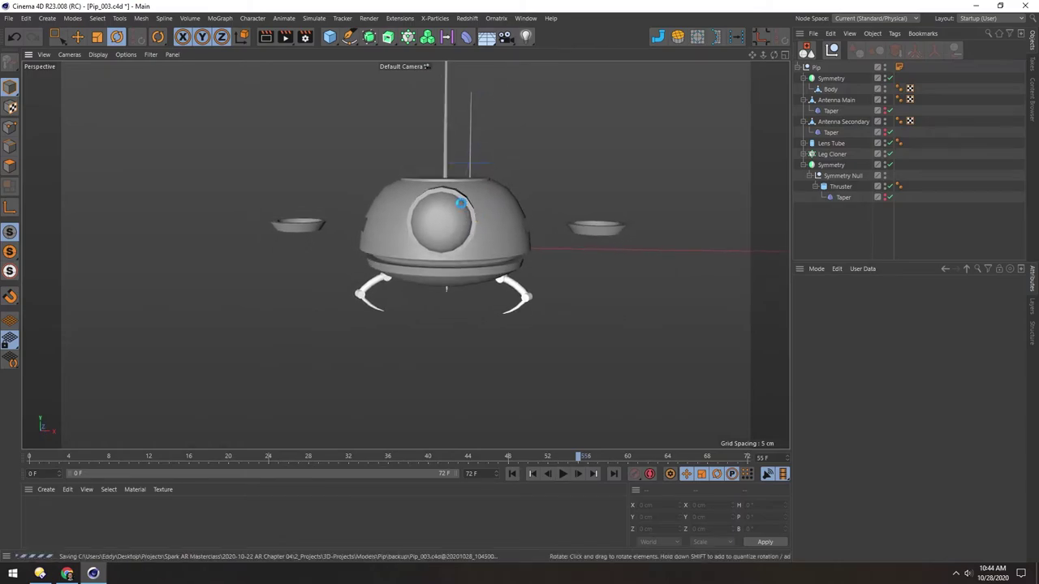
{"action": "scroll", "coordinate": [442, 223], "scroll_direction": "up", "scroll_amount": 3}
{"action": "left_click", "coordinate": [829, 198]}
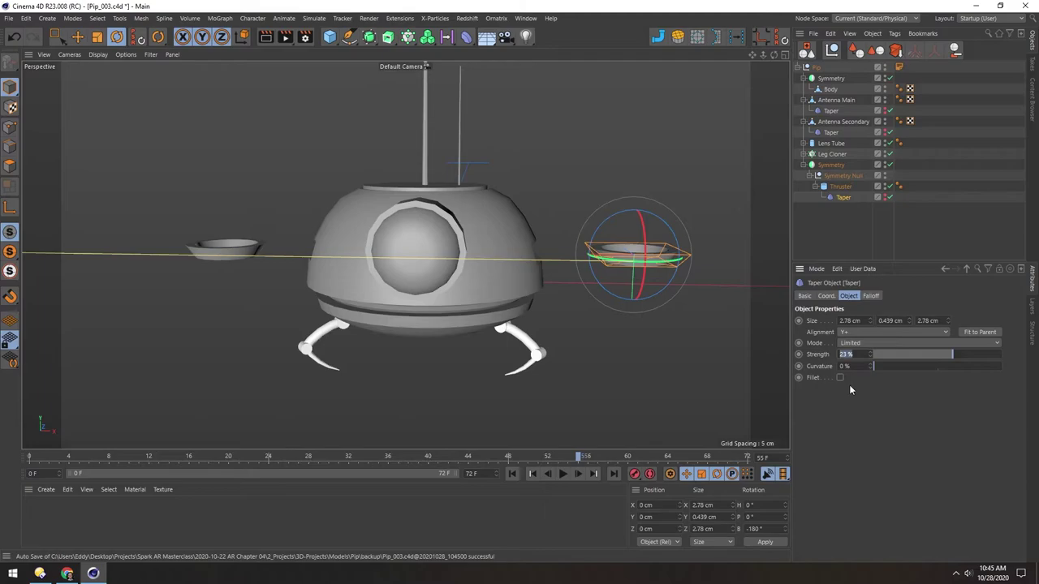
{"action": "type", "text": "15"}
{"action": "key", "text": "Return"}
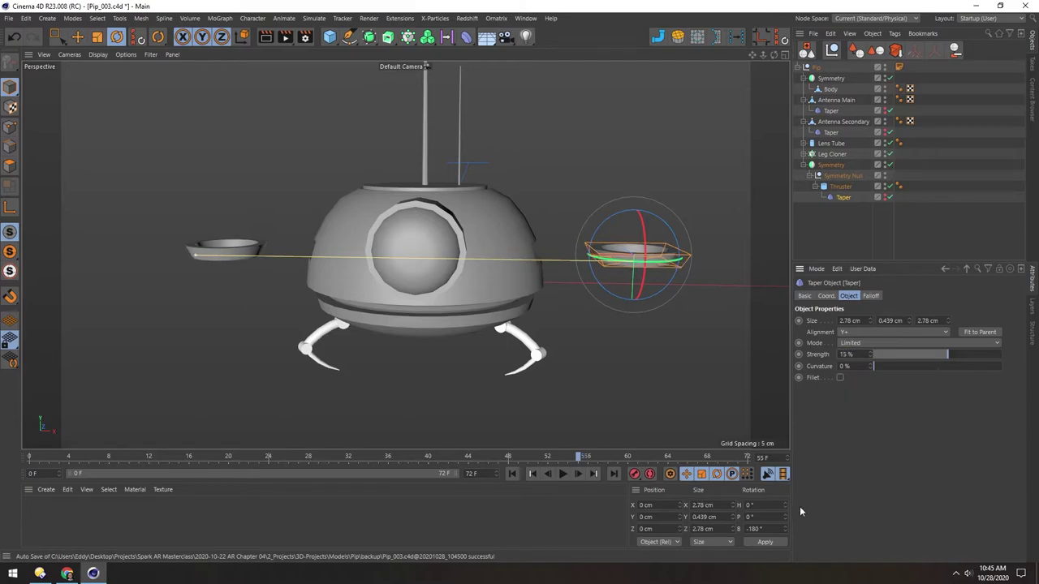
{"action": "left_click", "coordinate": [841, 229]}
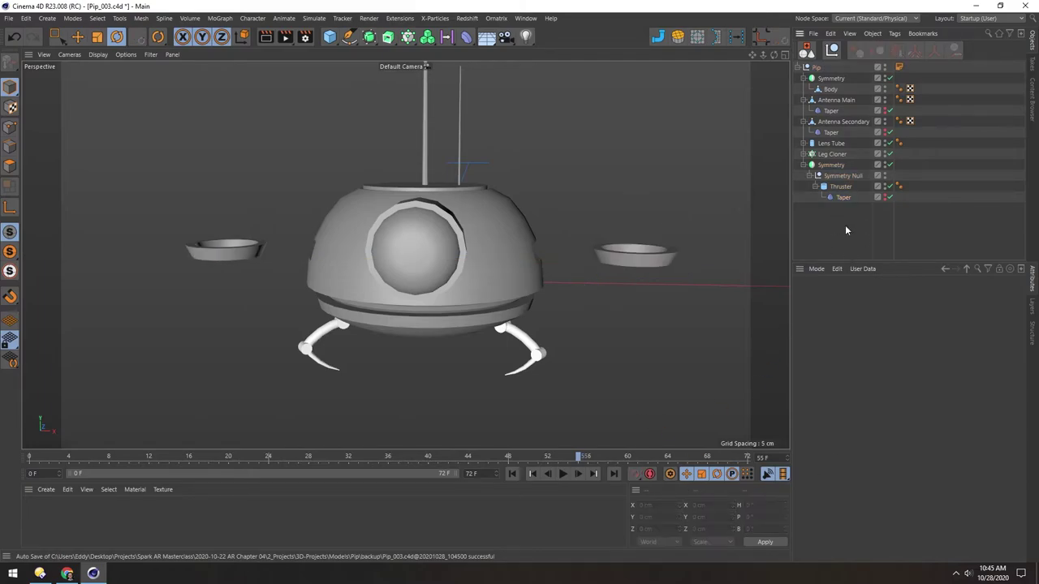
- Enable the SSAO display option in the perspective viewport and look at the body's side slot
{"action": "left_click_drag", "start_coordinate": [265, 260], "coordinate": [561, 224], "text": "alt"}
{"action": "middle_click_drag", "start_coordinate": [581, 226], "coordinate": [492, 202], "text": "alt"}
{"action": "left_click_drag", "start_coordinate": [491, 203], "coordinate": [492, 196], "text": "alt"}
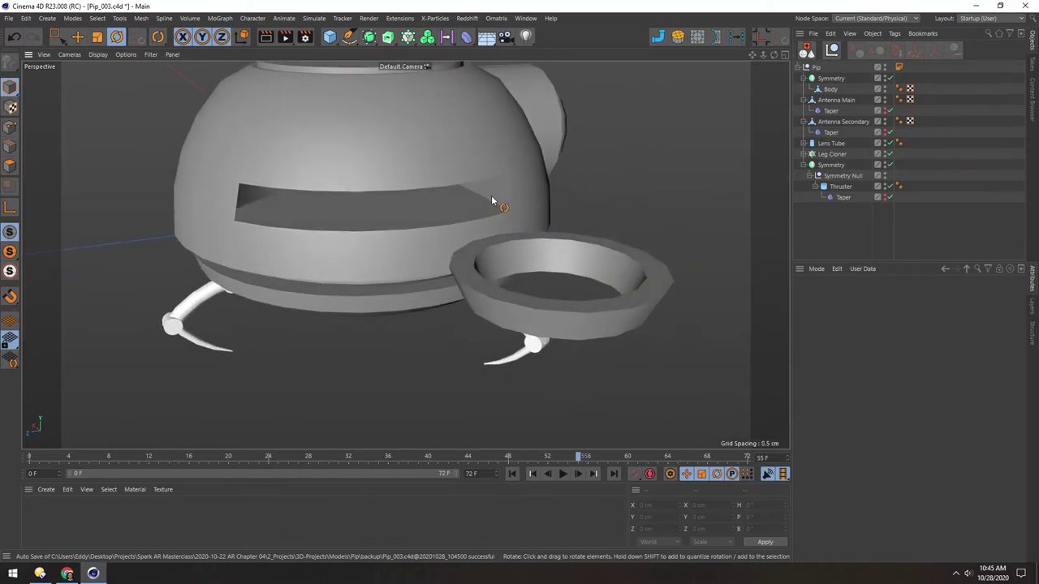
{"action": "left_click", "coordinate": [123, 55]}
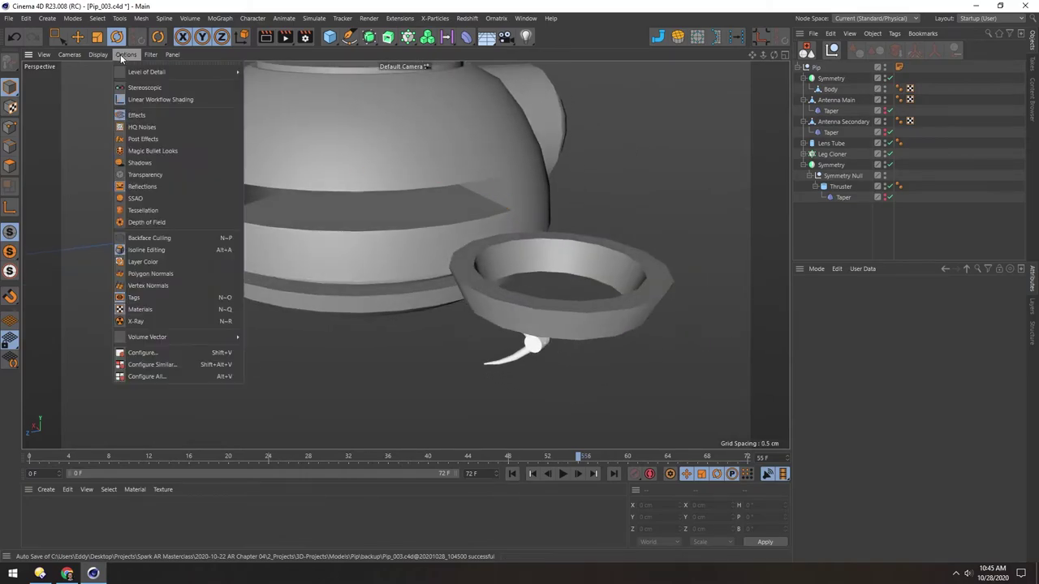
{"action": "left_click", "coordinate": [140, 201]}
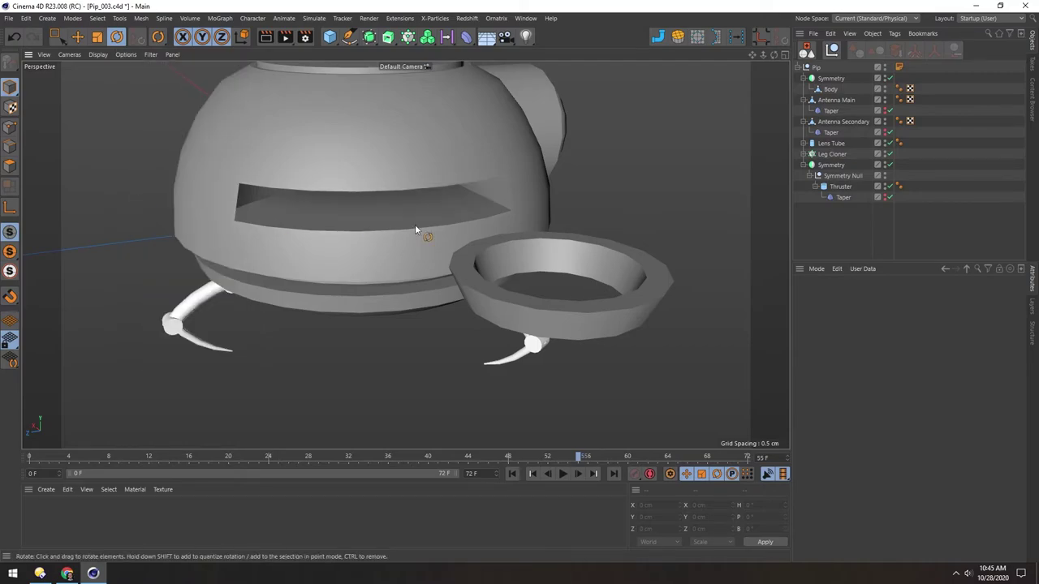
{"action": "middle_click_drag", "start_coordinate": [461, 200], "coordinate": [465, 206], "text": "alt"}
{"action": "mouse_move", "coordinate": [465, 207]}
{"action": "left_mouse_down", "text": "alt"}
{"action": "mouse_move", "coordinate": [378, 192]}
{"action": "mouse_move", "coordinate": [373, 202]}
{"action": "mouse_move", "coordinate": [417, 201]}
{"action": "left_mouse_up", "text": "alt"}
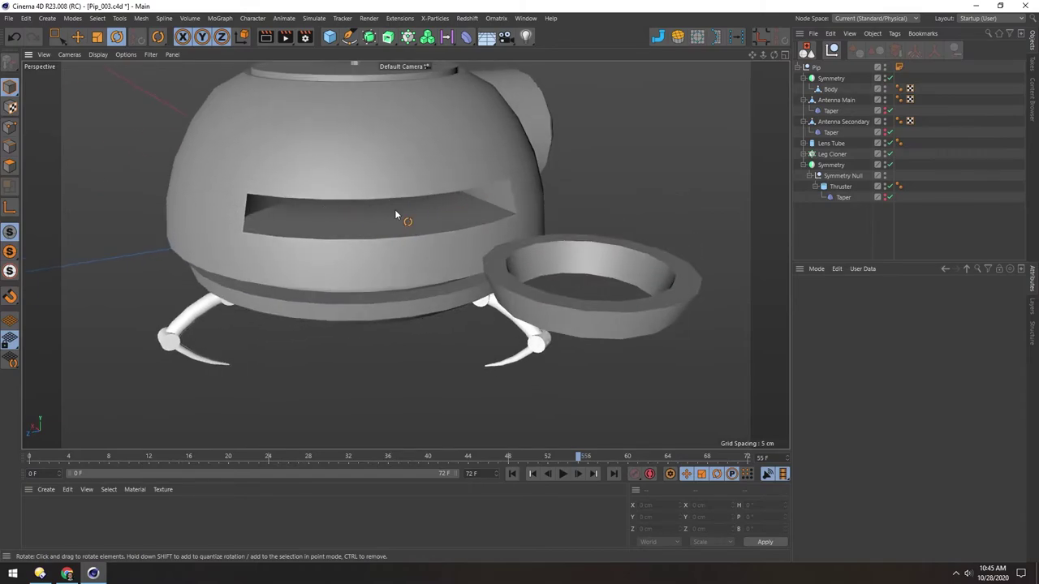
- Open the viewport's effects settings and set the SSAO power to 2 and the radius to 5 cm
{"action": "key", "text": "ctrl+d"}
{"action": "key", "text": "shift+v"}
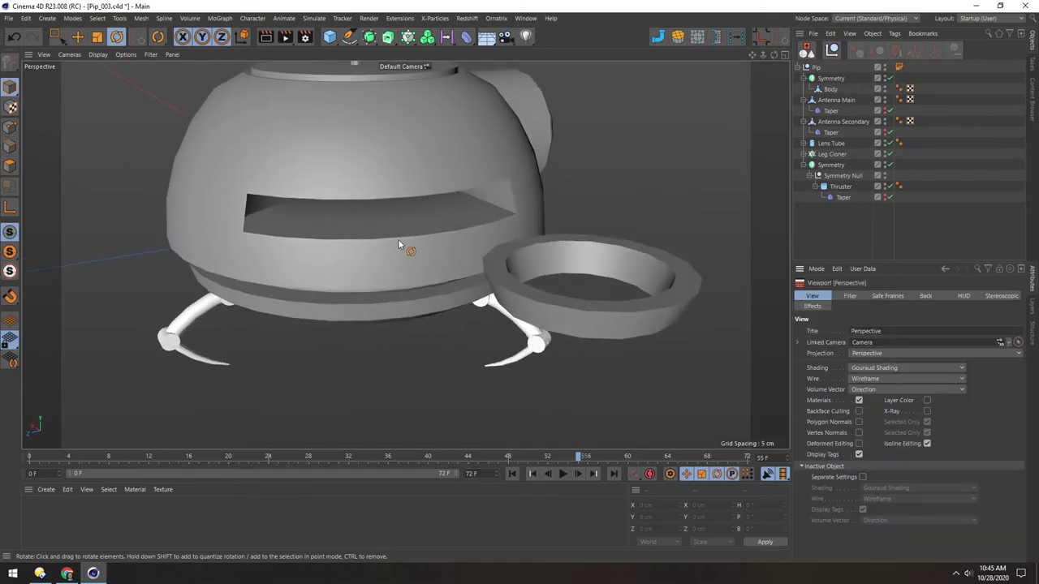
{"action": "left_click", "coordinate": [810, 306]}
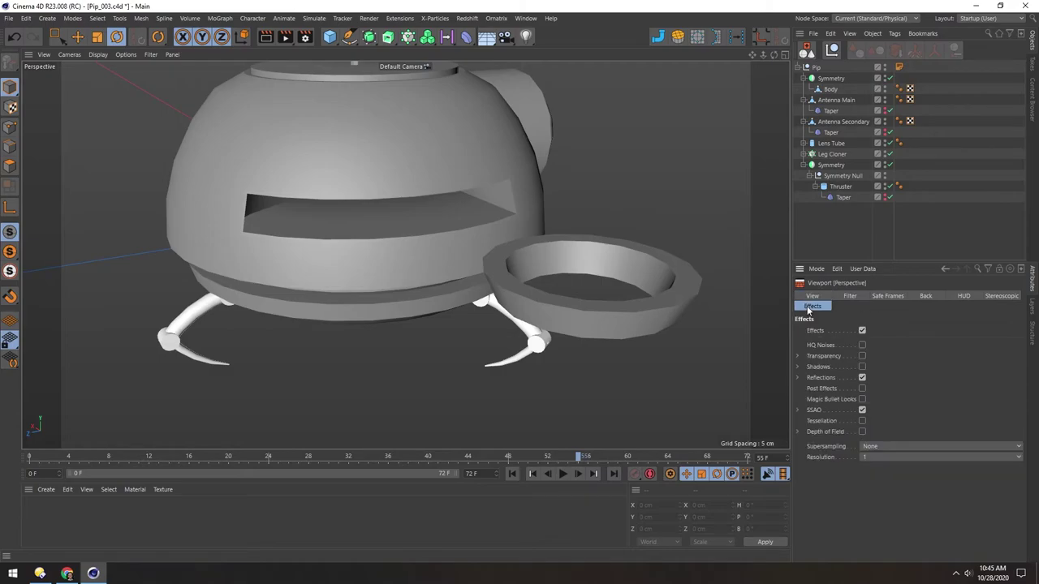
{"action": "left_click", "coordinate": [797, 410]}
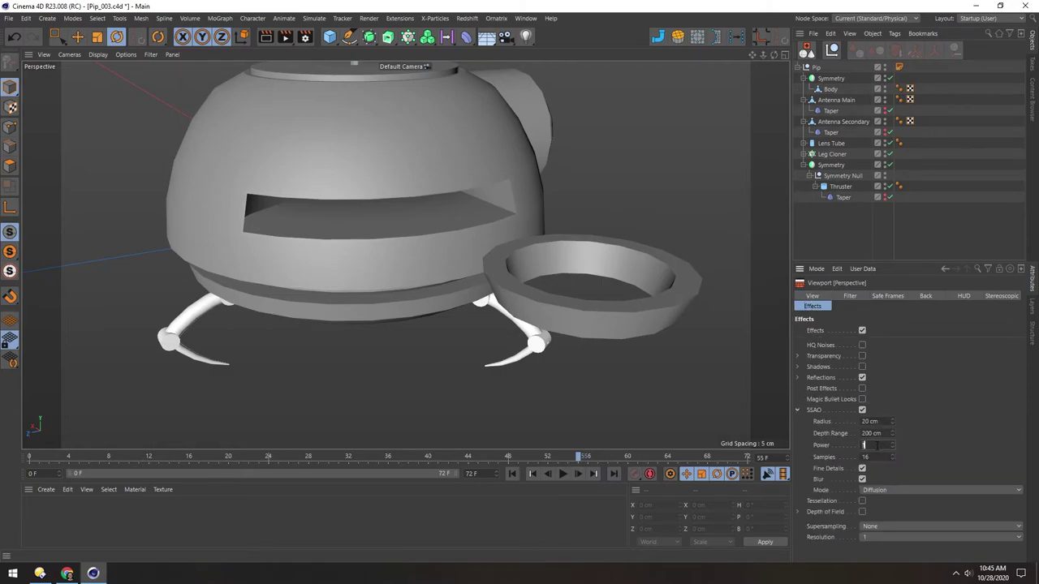
{"action": "type", "text": "2"}
{"action": "key", "text": "Return"}
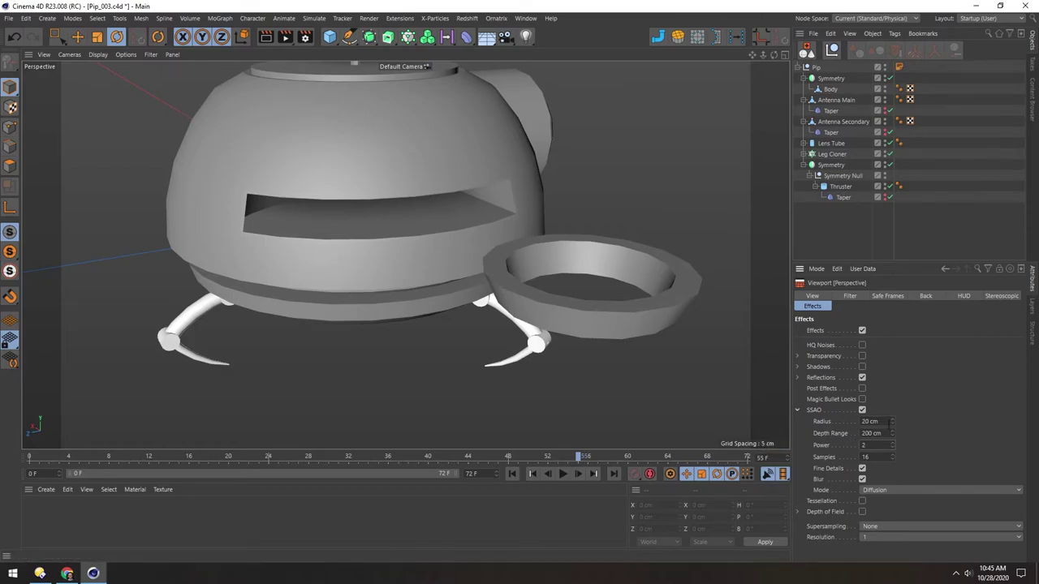
{"action": "type", "text": "10"}
{"action": "key", "text": "Return"}
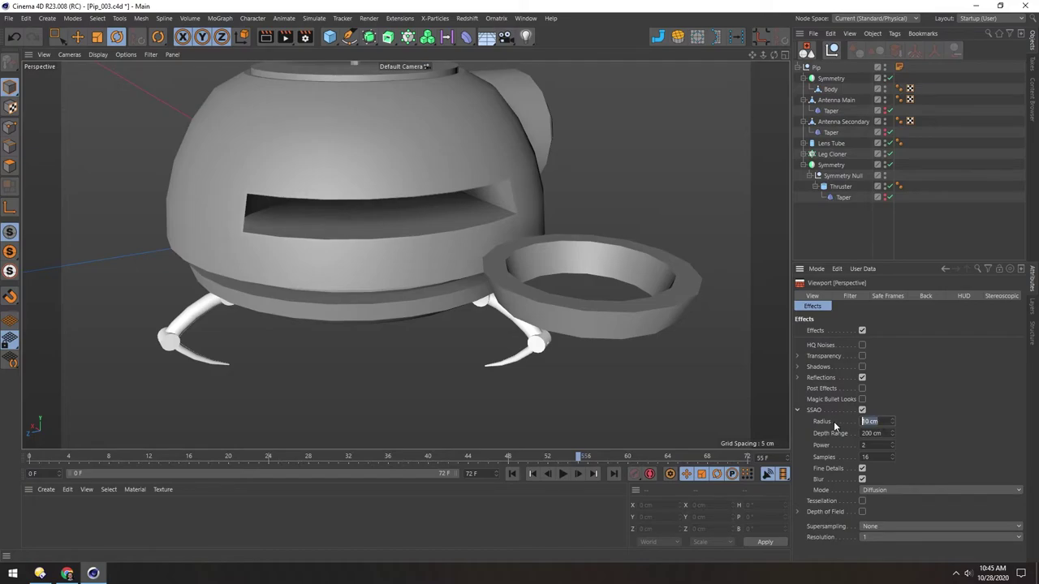
{"action": "type", "text": "5"}
{"action": "key", "text": "Return"}
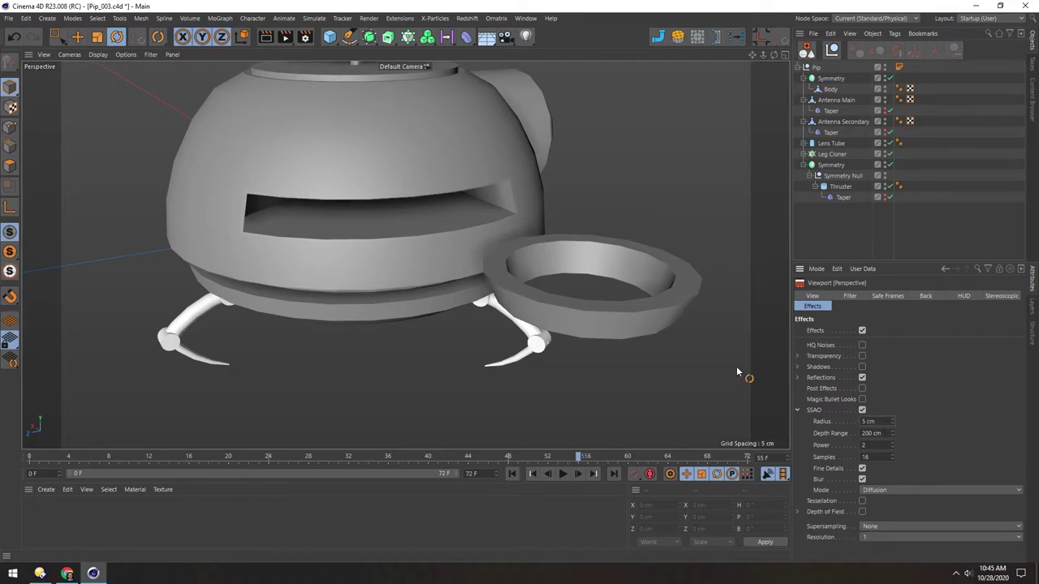
- Raise the viewport SSAO power to 19, and test a radius of 0 cm before returning it to 5 cm
{"action": "left_click_drag", "start_coordinate": [332, 228], "coordinate": [447, 196], "text": "alt"}
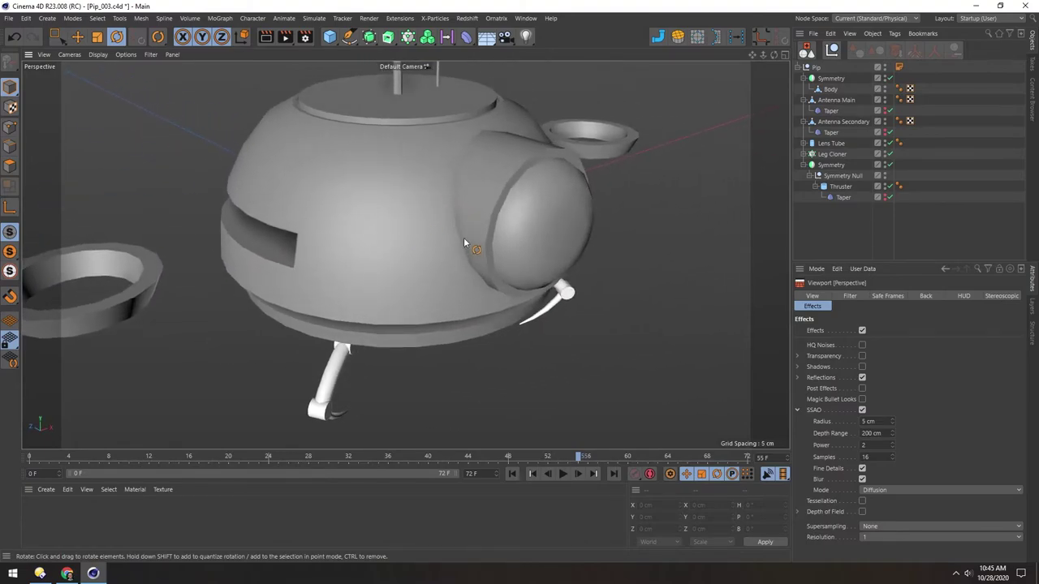
{"action": "left_click_drag", "start_coordinate": [891, 447], "coordinate": [891, 422]}
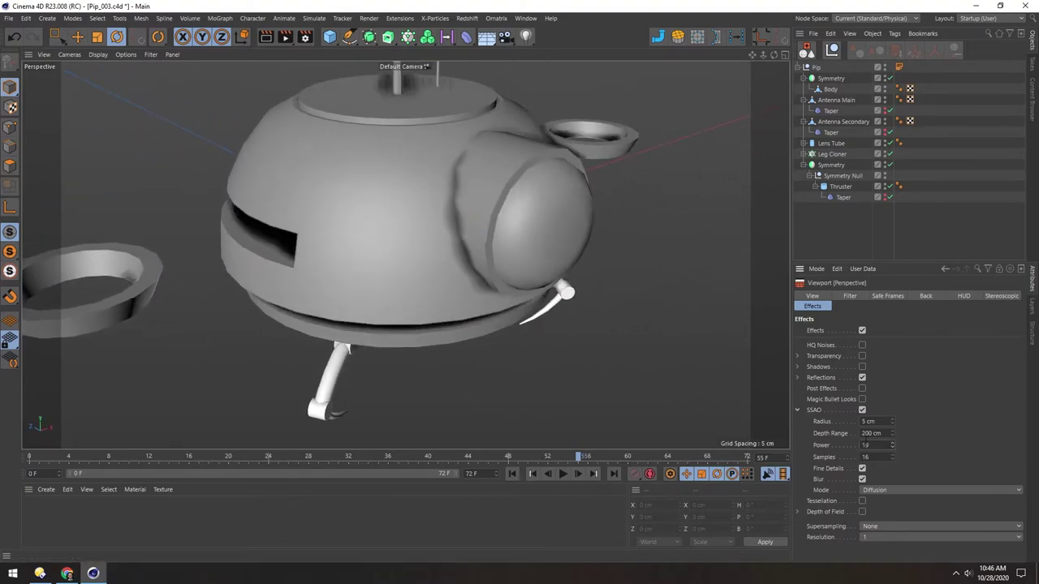
{"action": "middle_click_drag", "start_coordinate": [373, 194], "coordinate": [409, 208], "text": "alt"}
{"action": "left_click_drag", "start_coordinate": [892, 423], "coordinate": [892, 448]}
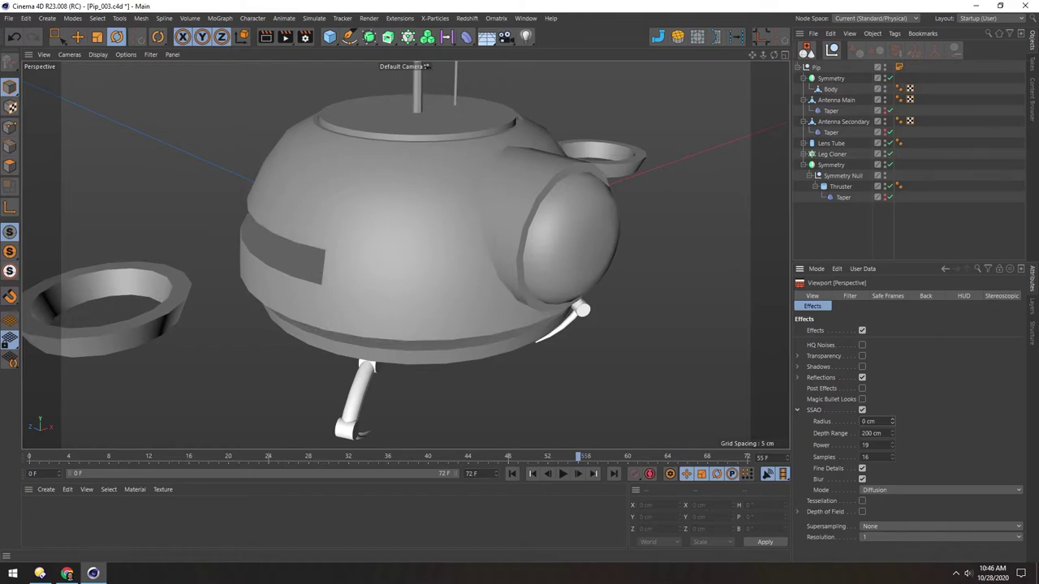
{"action": "left_click_drag", "start_coordinate": [892, 448], "coordinate": [892, 421]}
{"action": "left_click", "coordinate": [892, 425]}
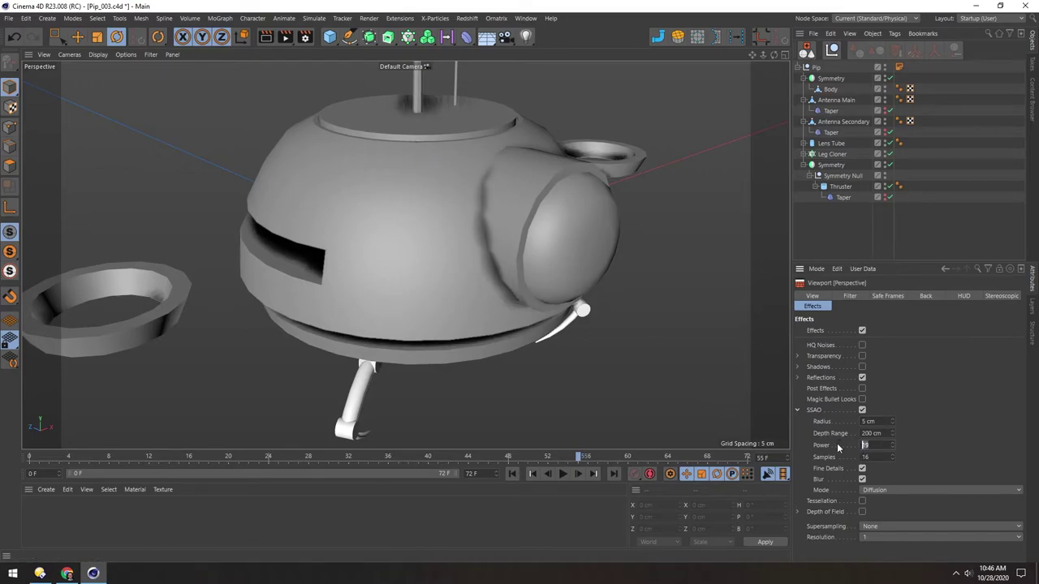
- Set the viewport SSAO power to 2 and the samples to 32, and check the shading around the body's side slot
{"action": "type", "text": "2"}
{"action": "key", "text": "Return"}
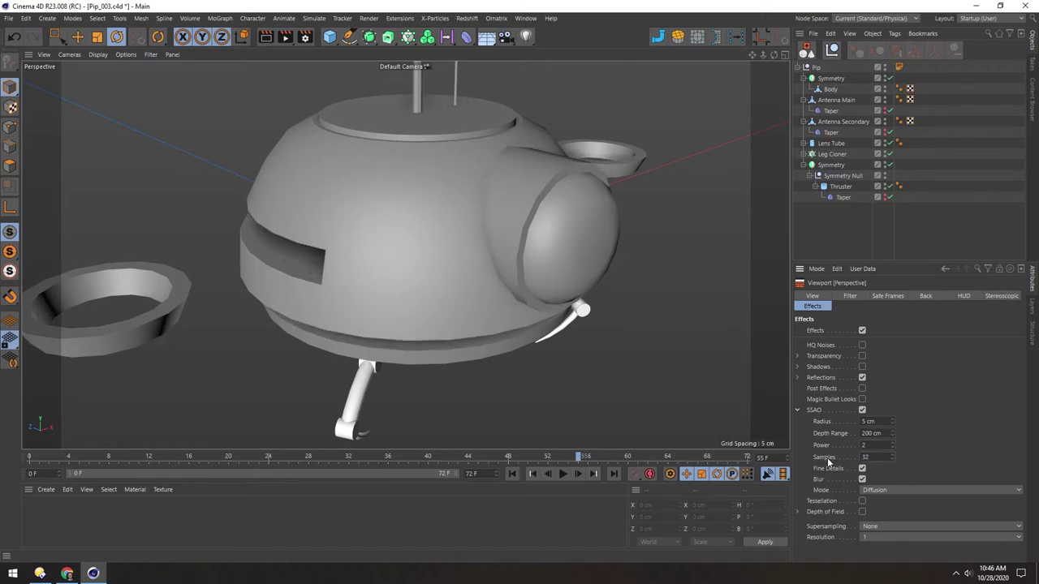
{"action": "left_click_drag", "start_coordinate": [434, 189], "coordinate": [362, 267], "text": "alt"}
{"action": "left_click_drag", "start_coordinate": [306, 343], "coordinate": [345, 329], "text": "alt"}
{"action": "left_click_drag", "start_coordinate": [426, 183], "coordinate": [388, 261], "text": "alt"}
{"action": "scroll", "coordinate": [430, 179], "scroll_direction": "down", "scroll_amount": 5}
{"action": "left_click_drag", "start_coordinate": [430, 179], "coordinate": [397, 274], "text": "alt"}
{"action": "scroll", "coordinate": [454, 207], "scroll_direction": "up", "scroll_amount": 5}
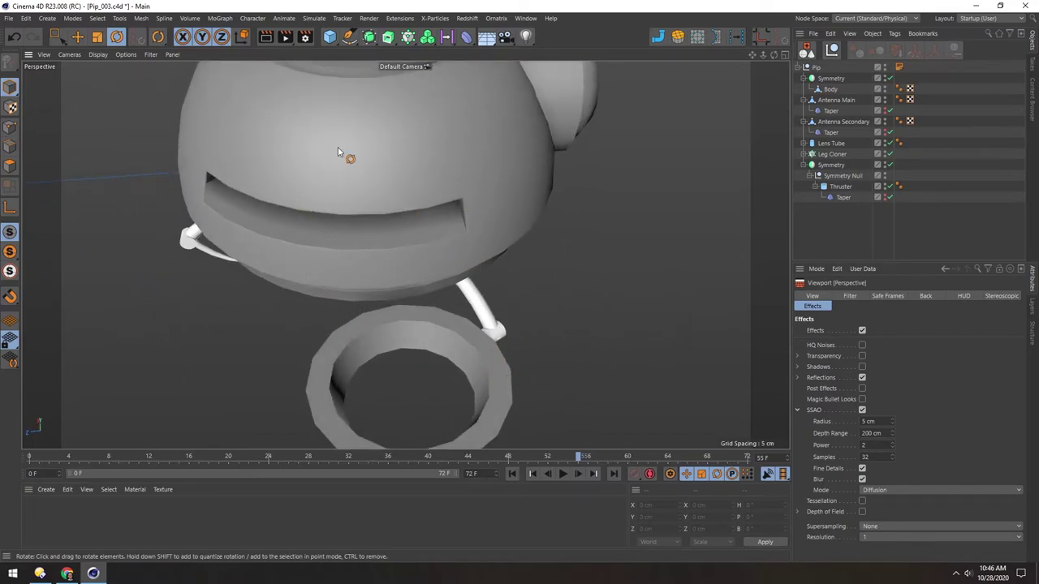
{"action": "left_click_drag", "start_coordinate": [276, 215], "coordinate": [473, 339], "text": "alt"}
{"action": "left_click_drag", "start_coordinate": [439, 231], "coordinate": [453, 275], "text": "alt"}
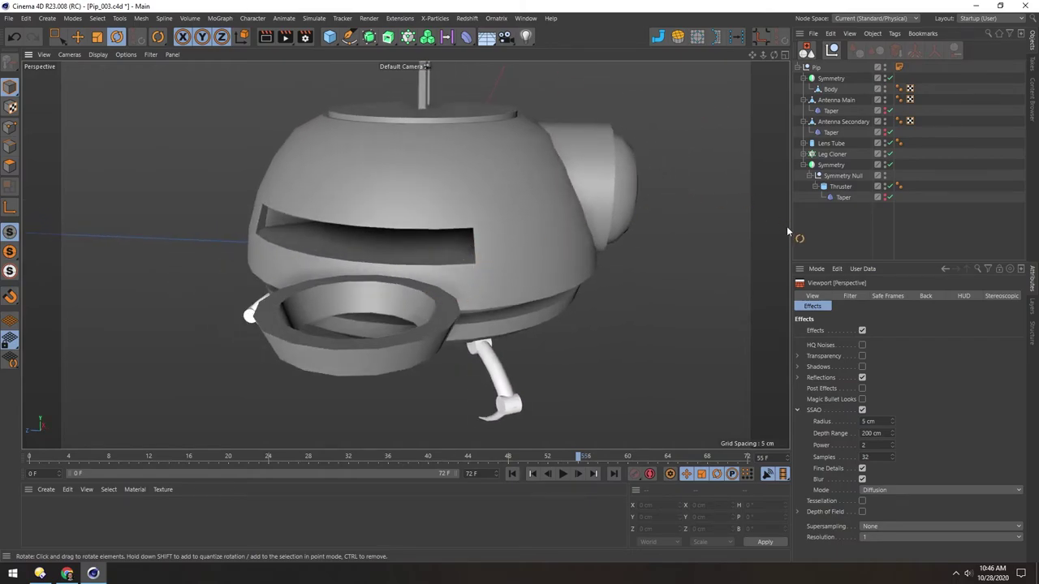
- Duplicate the Hip Null from inside the Leg Cloner and place the copy above the cloner in the hierarchy
{"action": "left_click", "coordinate": [803, 154]}
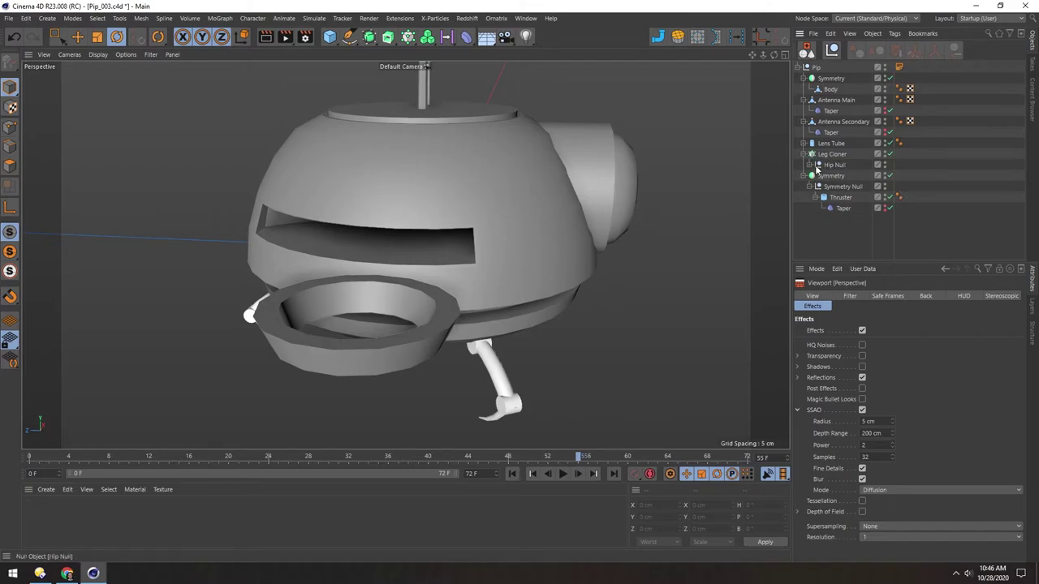
{"action": "left_click", "coordinate": [819, 167]}
{"action": "mouse_move", "coordinate": [818, 166]}
{"action": "left_mouse_down"}
{"action": "mouse_move", "coordinate": [821, 184]}
{"action": "mouse_move", "coordinate": [824, 154]}
{"action": "left_mouse_up"}
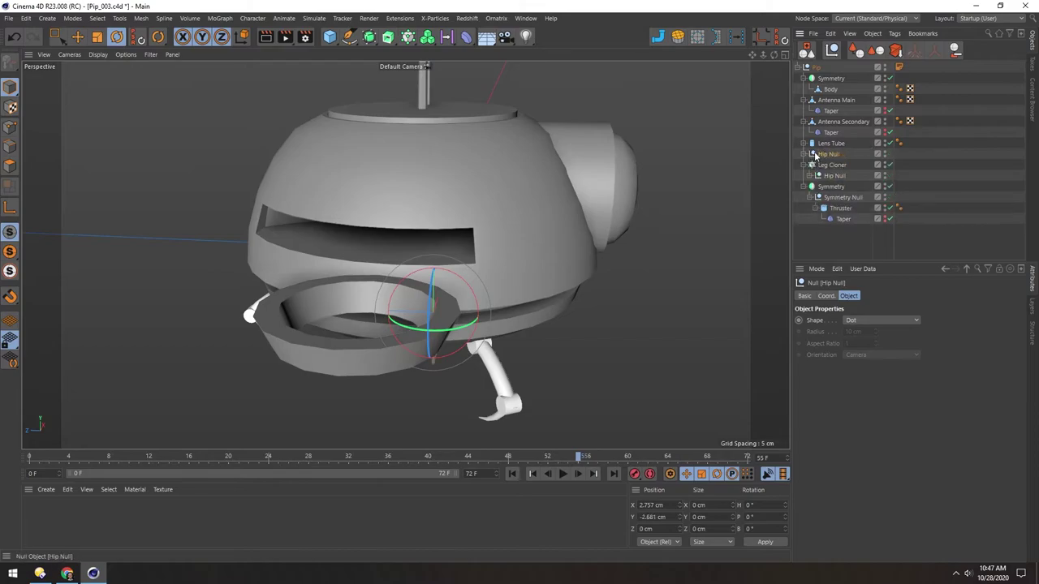
- Reset the copied Hip Null's transform and move it beside the body's side slot, at about X -4.5 cm, Y 1 cm
{"action": "left_click", "coordinate": [780, 37]}
{"action": "left_click_drag", "start_coordinate": [526, 219], "coordinate": [389, 231], "text": "alt"}
{"action": "middle_click", "coordinate": [343, 244]}
{"action": "key", "text": "e"}
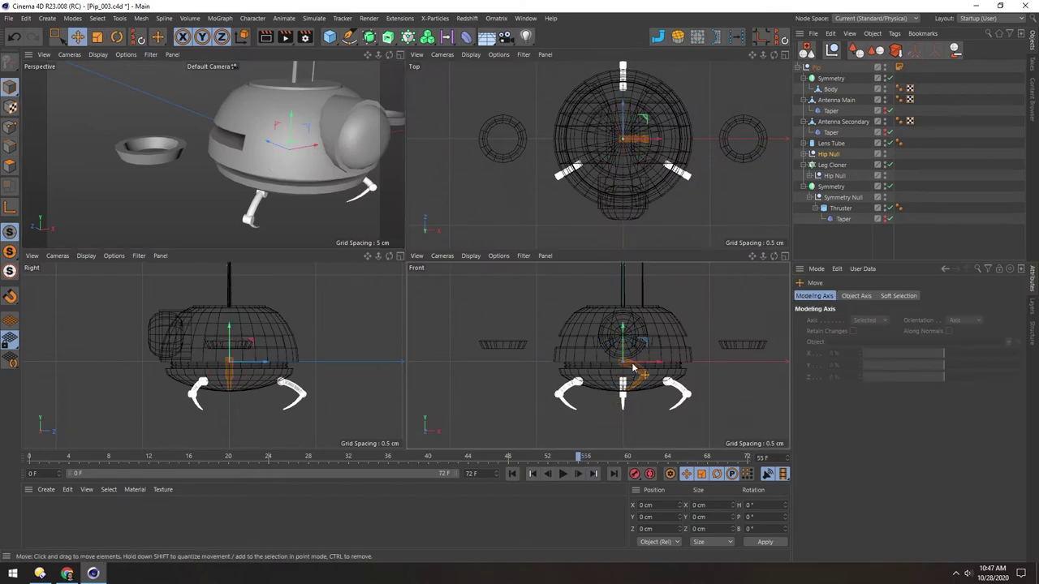
{"action": "left_click_drag", "start_coordinate": [655, 361], "coordinate": [547, 317]}
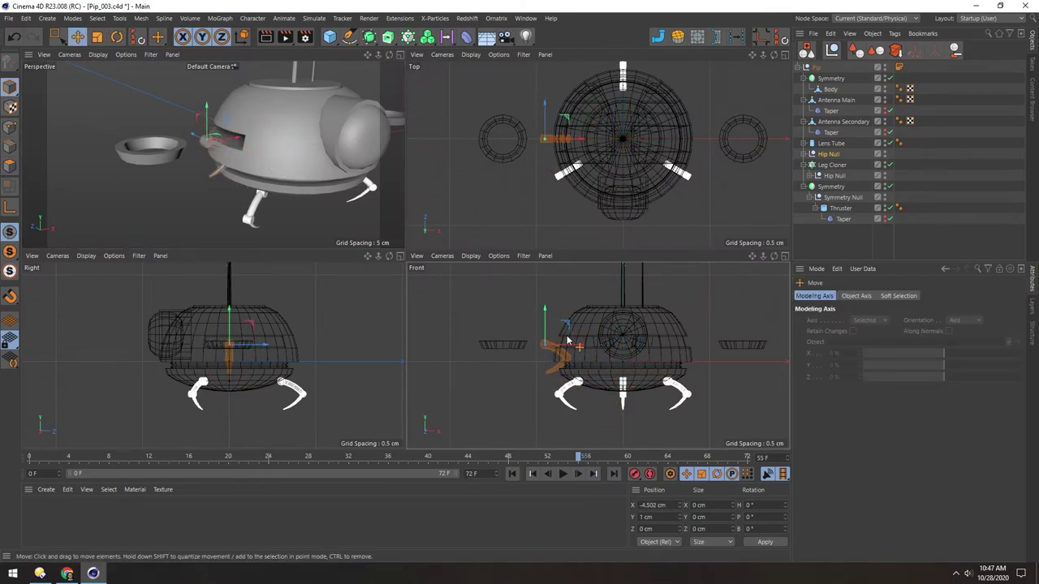
- Rotate the copied Hip Null to P -90° and B 100° so the limb lies horizontally as an arm
{"action": "key", "text": "r"}
{"action": "mouse_move", "coordinate": [545, 363]}
{"action": "left_mouse_down"}
{"action": "mouse_move", "coordinate": [538, 297]}
{"action": "mouse_move", "coordinate": [551, 346]}
{"action": "left_mouse_up"}
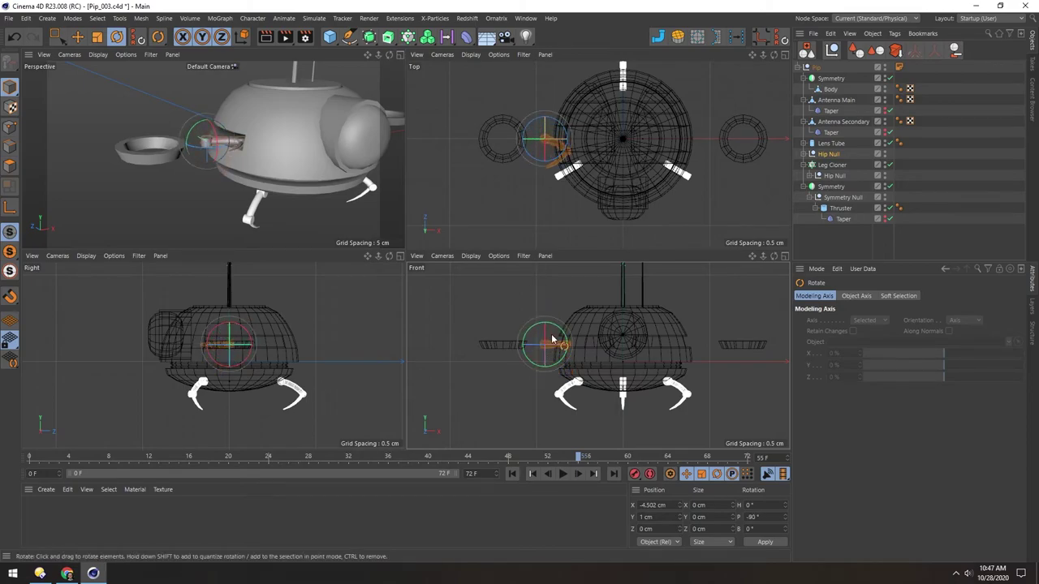
{"action": "left_click_drag", "start_coordinate": [565, 132], "coordinate": [521, 196]}
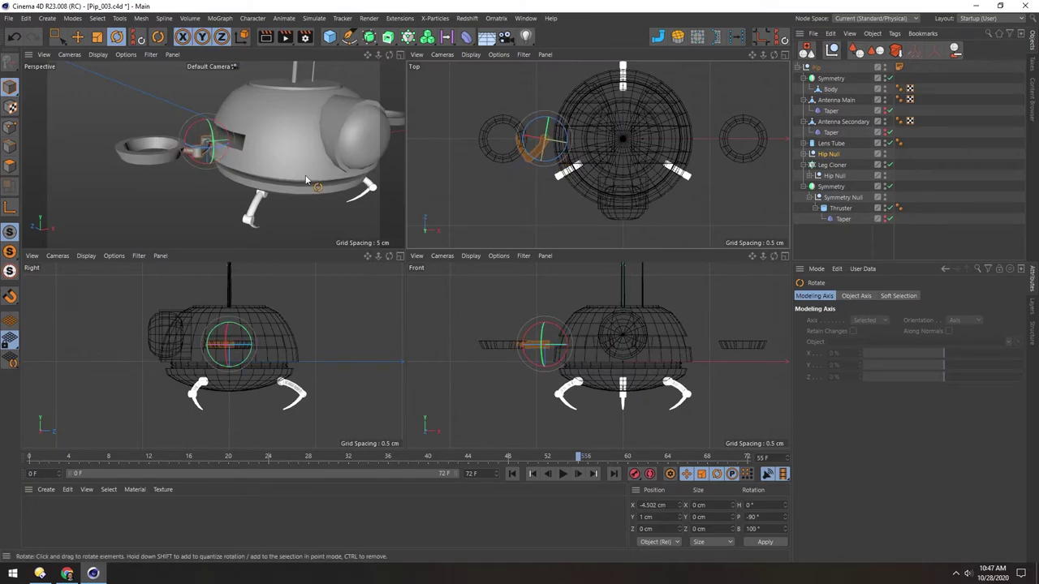
{"action": "middle_click", "coordinate": [244, 160]}
{"action": "left_click_drag", "start_coordinate": [243, 159], "coordinate": [482, 287], "text": "alt"}
{"action": "left_click_drag", "start_coordinate": [437, 219], "coordinate": [397, 143], "text": "alt"}
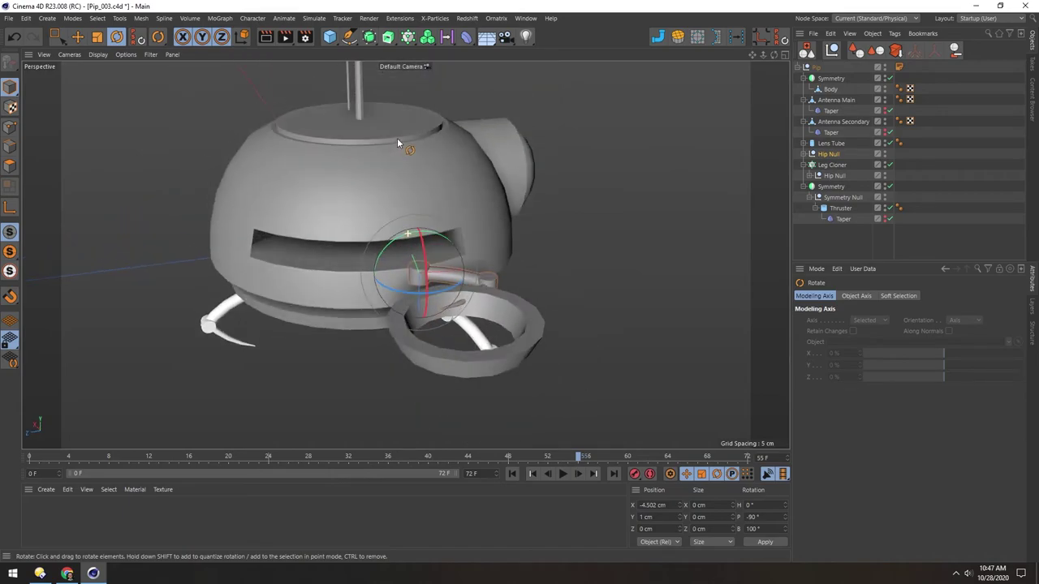
- Move the arm's Hip Null toward the front of the side slot, to about X -3.5 cm, Z -1 cm
{"action": "middle_click", "coordinate": [394, 234]}
{"action": "middle_click", "coordinate": [539, 179]}
{"action": "scroll", "coordinate": [388, 227], "scroll_direction": "up", "scroll_amount": 6}
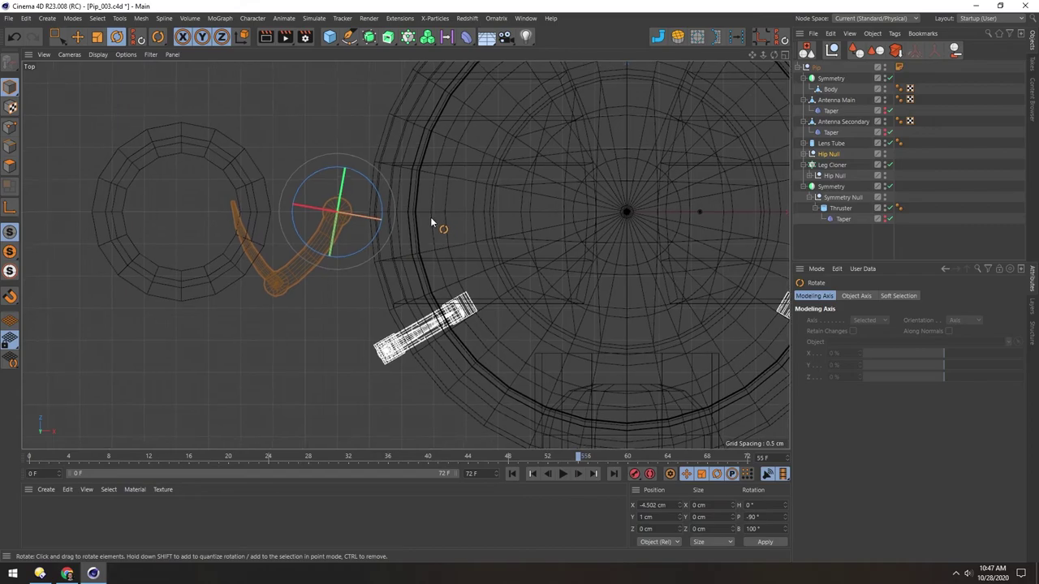
{"action": "key", "text": "e"}
{"action": "left_click_drag", "start_coordinate": [372, 267], "coordinate": [417, 294]}
{"action": "middle_click", "coordinate": [417, 294]}
{"action": "scroll", "coordinate": [272, 183], "scroll_direction": "up", "scroll_amount": 8}
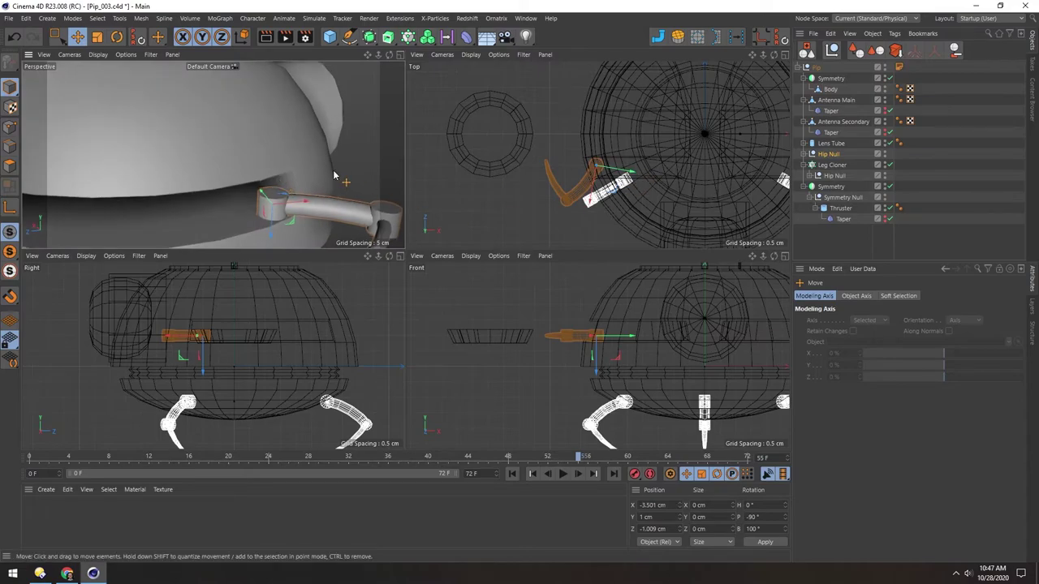
- Fit the arm's hip joint into the slot by moving its Hip Null to about X -3.43, Y 1.16, Z -1.11 cm
{"action": "middle_click", "coordinate": [290, 195]}
{"action": "middle_click_drag", "start_coordinate": [494, 345], "coordinate": [401, 250], "text": "alt"}
{"action": "left_click_drag", "start_coordinate": [401, 250], "coordinate": [408, 246], "text": "alt"}
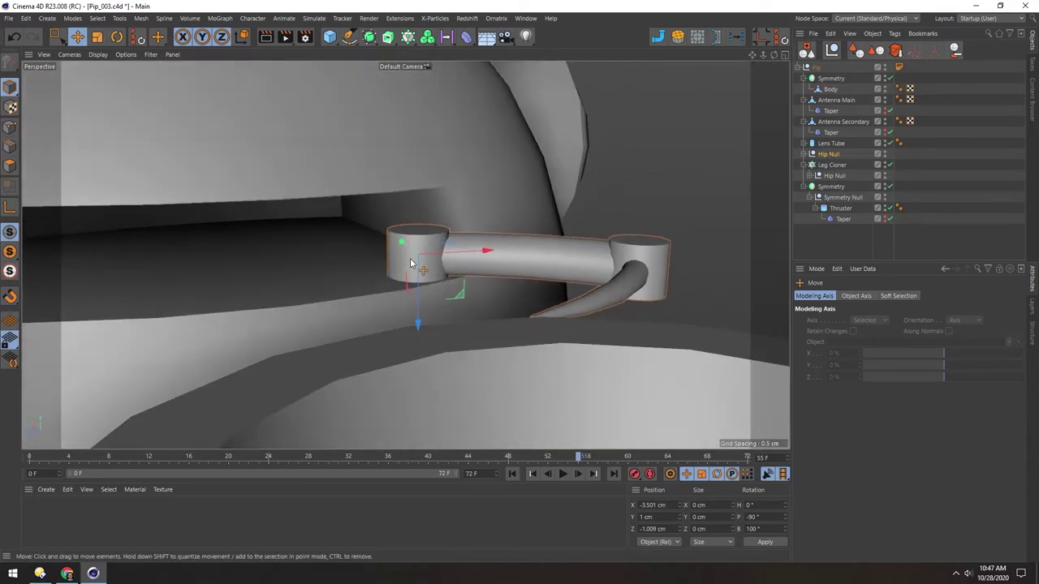
{"action": "left_click_drag", "start_coordinate": [418, 321], "coordinate": [414, 298]}
{"action": "left_click_drag", "start_coordinate": [438, 226], "coordinate": [444, 246], "text": "alt"}
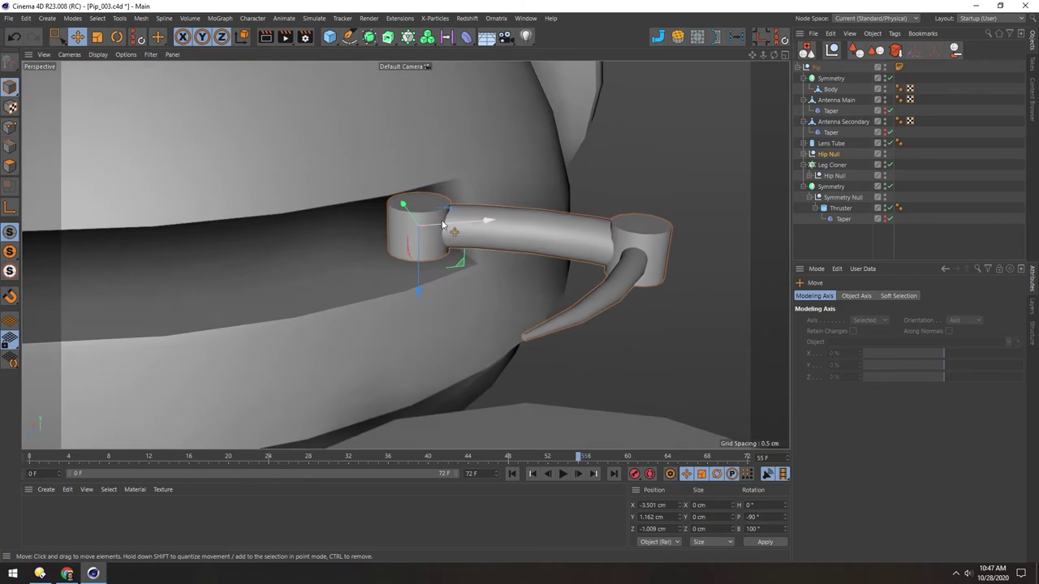
{"action": "left_click_drag", "start_coordinate": [449, 208], "coordinate": [410, 293]}
{"action": "scroll", "coordinate": [471, 216], "scroll_direction": "down", "scroll_amount": 5}
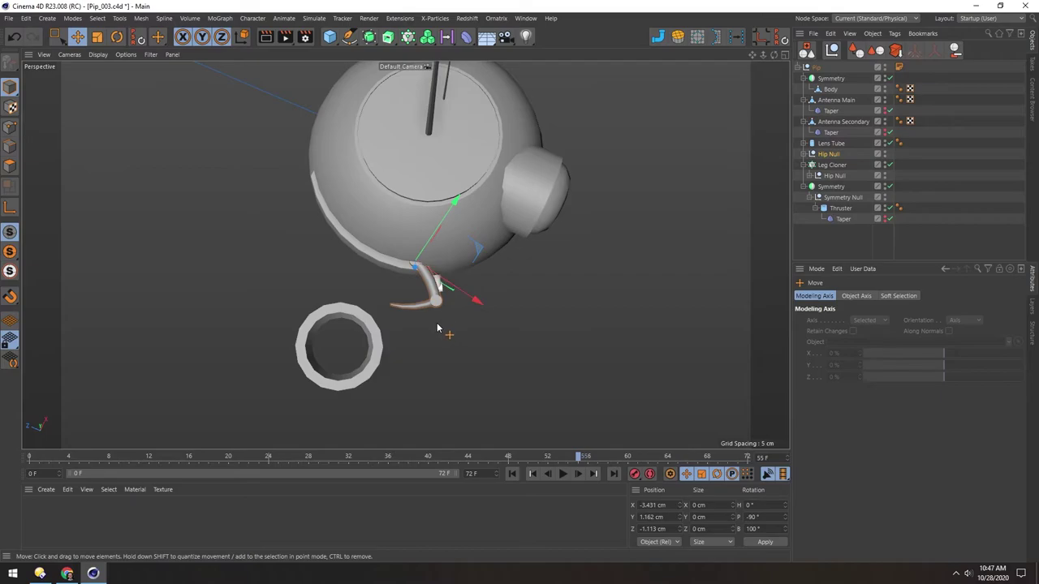
- Move the Thruster tube along Z to about 0.94 cm and check its spacing from the arm
{"action": "left_click", "coordinate": [829, 188]}
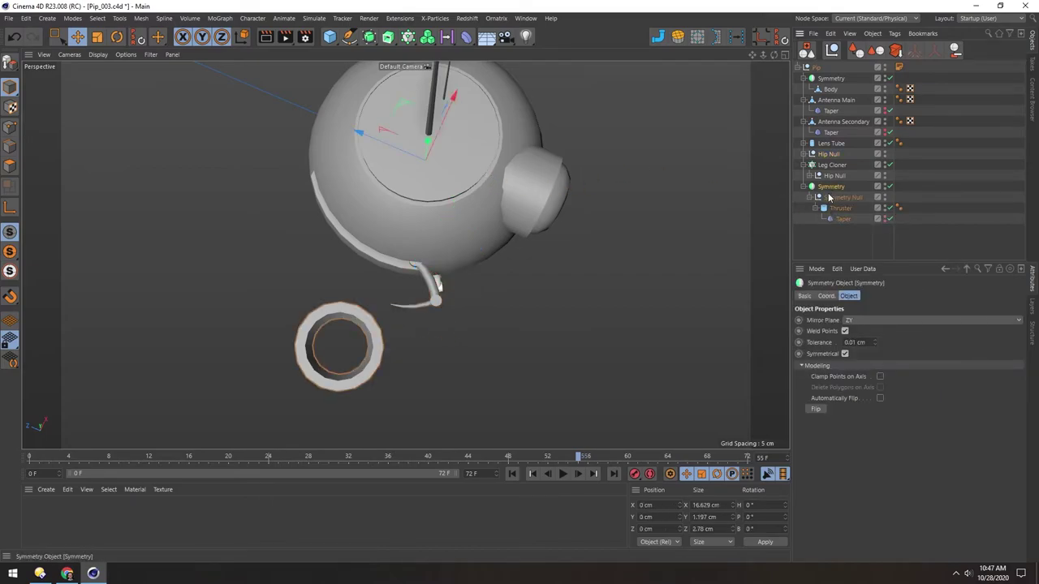
{"action": "left_click", "coordinate": [829, 197]}
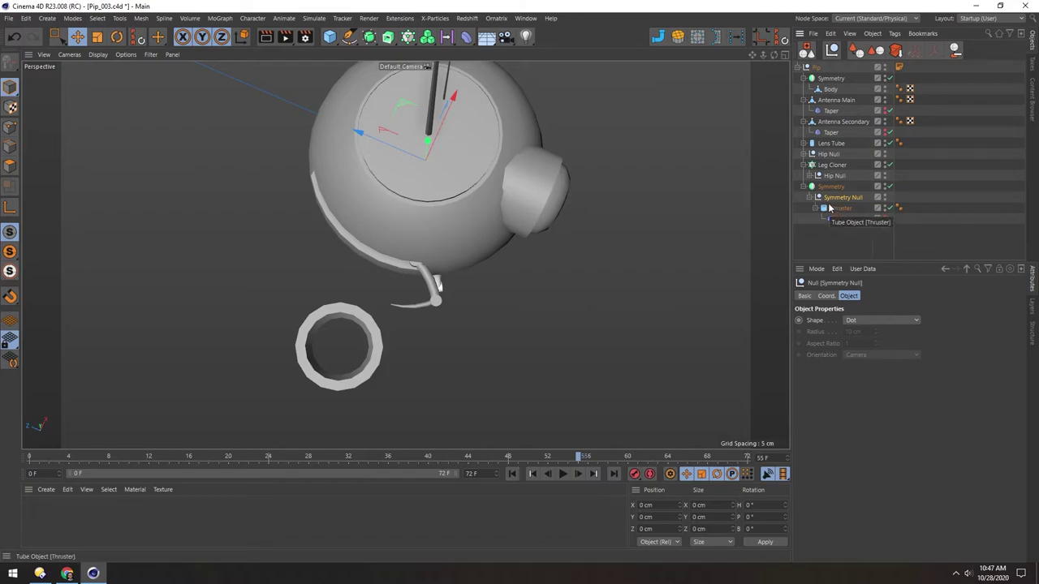
{"action": "left_click", "coordinate": [842, 209]}
{"action": "scroll", "coordinate": [445, 143], "scroll_direction": "down", "scroll_amount": 6}
{"action": "middle_click_drag", "start_coordinate": [460, 134], "coordinate": [466, 188], "text": "alt"}
{"action": "left_click_drag", "start_coordinate": [456, 205], "coordinate": [367, 185], "text": "alt"}
{"action": "key", "text": "e"}
{"action": "left_click_drag", "start_coordinate": [526, 106], "coordinate": [517, 88]}
{"action": "left_click_drag", "start_coordinate": [443, 226], "coordinate": [512, 190], "text": "alt"}
{"action": "scroll", "coordinate": [511, 194], "scroll_direction": "up", "scroll_amount": 10}
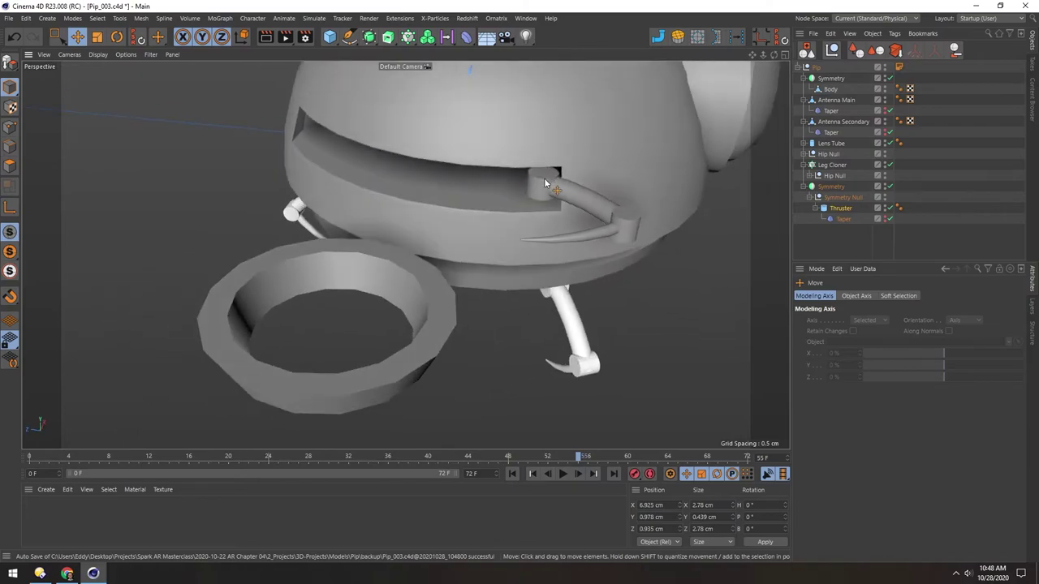
- Rotate the arm's whole Hip Null to a bank of about 134.7° to swing the arm outward from the slot
{"action": "left_click", "coordinate": [545, 182]}
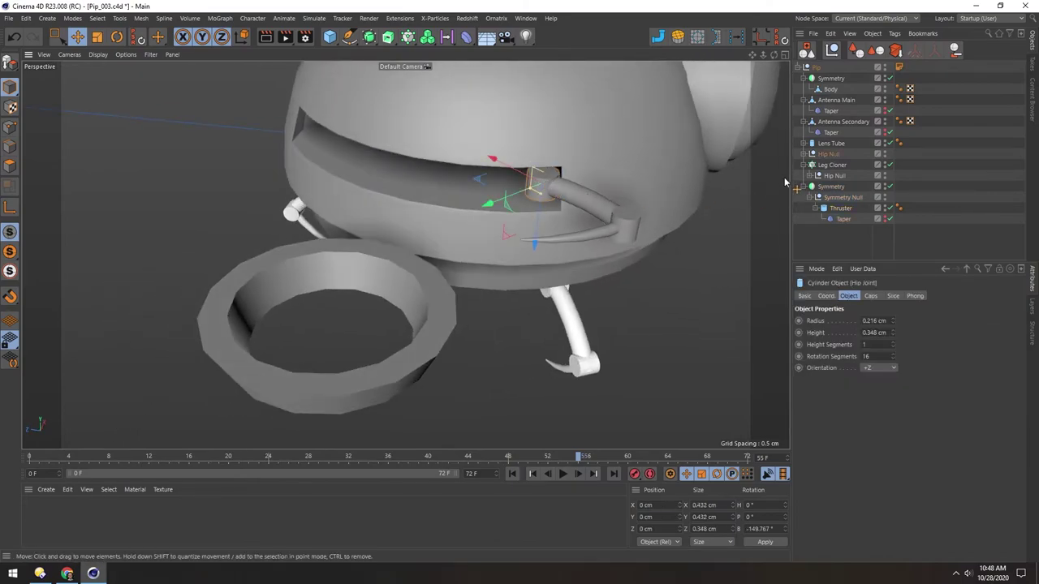
{"action": "left_click", "coordinate": [810, 154]}
{"action": "key", "text": "r"}
{"action": "left_click_drag", "start_coordinate": [547, 205], "coordinate": [519, 200]}
- Rotate the arm's Knee Null to a bank of about -43° to open up the elbow
{"action": "left_click", "coordinate": [802, 155]}
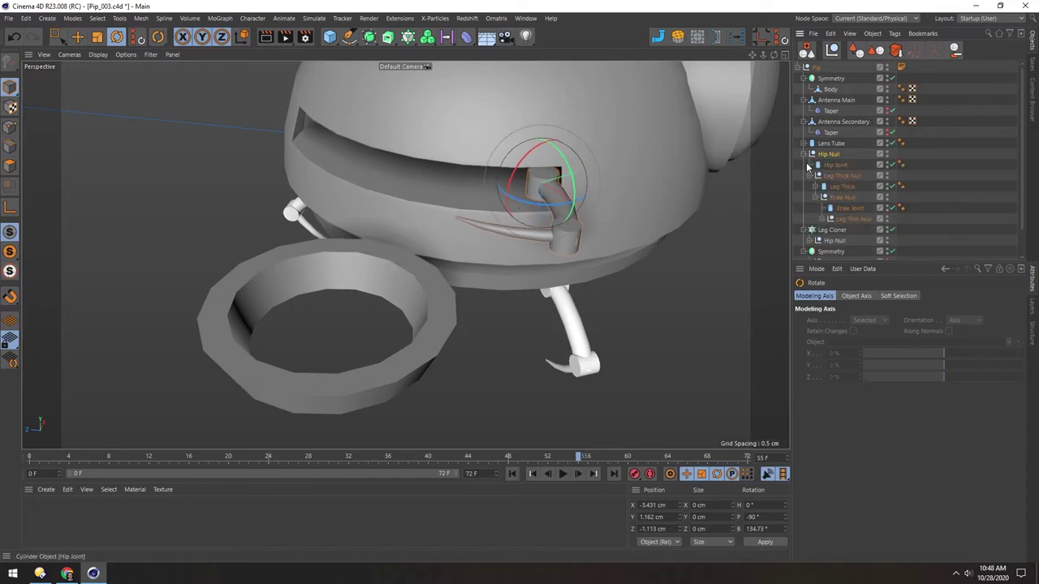
{"action": "left_click", "coordinate": [842, 197]}
{"action": "left_click_drag", "start_coordinate": [551, 262], "coordinate": [586, 265]}
{"action": "left_click_drag", "start_coordinate": [499, 184], "coordinate": [345, 221], "text": "alt"}
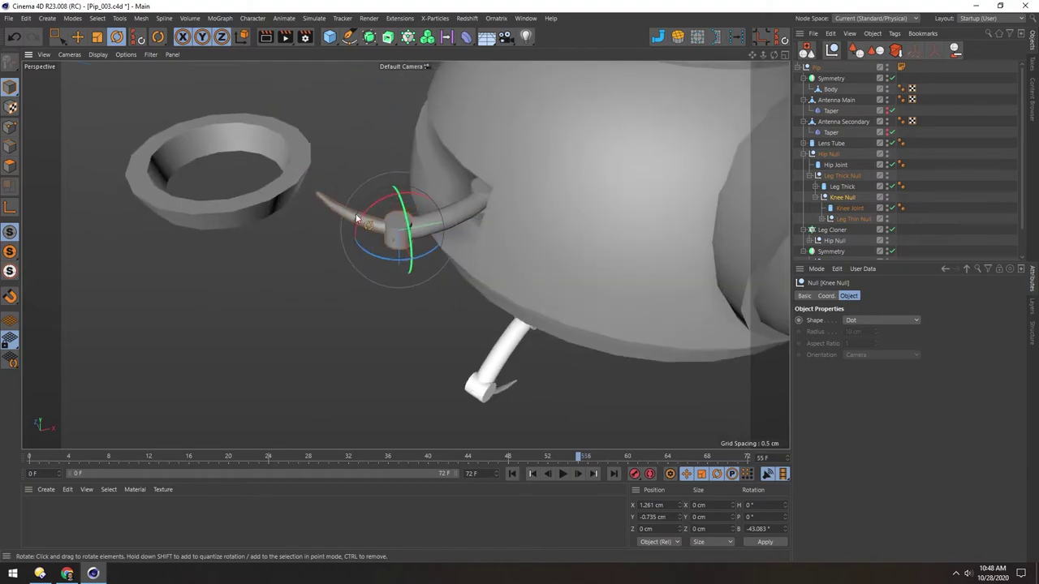
{"action": "left_click_drag", "start_coordinate": [442, 191], "coordinate": [504, 203], "text": "alt"}
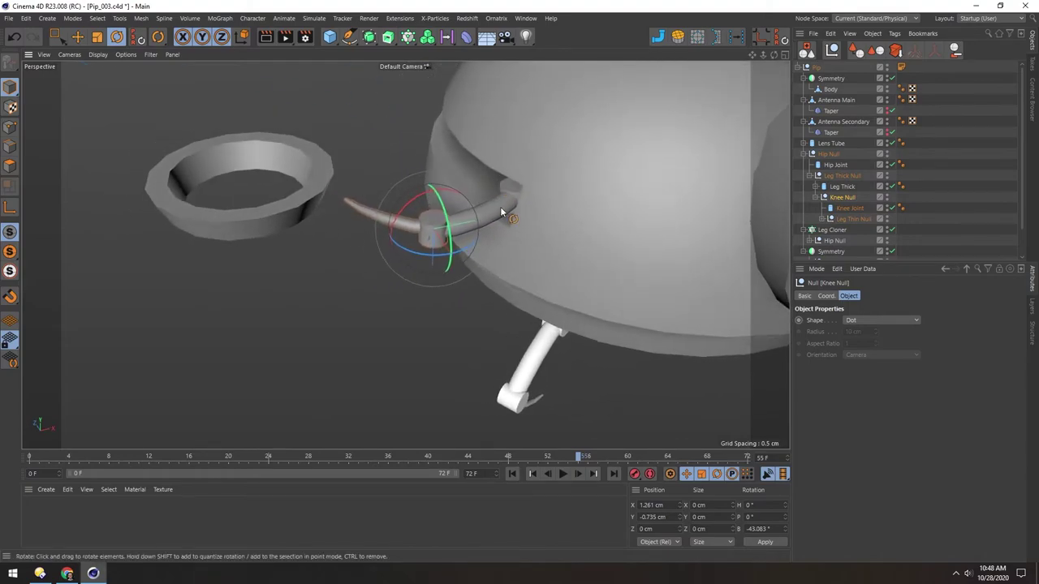
- Lengthen the arm's Leg Thick cylinder to a height of 2.295 cm
{"action": "middle_click", "coordinate": [365, 226]}
{"action": "middle_click", "coordinate": [501, 214]}
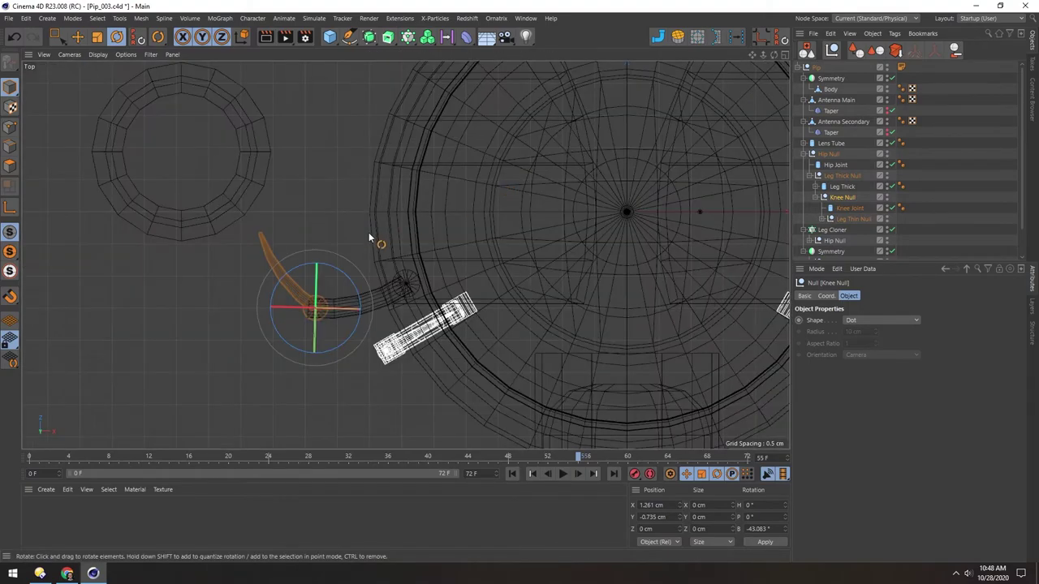
{"action": "middle_click_drag", "start_coordinate": [363, 284], "coordinate": [433, 254], "text": "alt"}
{"action": "scroll", "coordinate": [397, 278], "scroll_direction": "up", "scroll_amount": 2}
{"action": "left_click", "coordinate": [817, 188]}
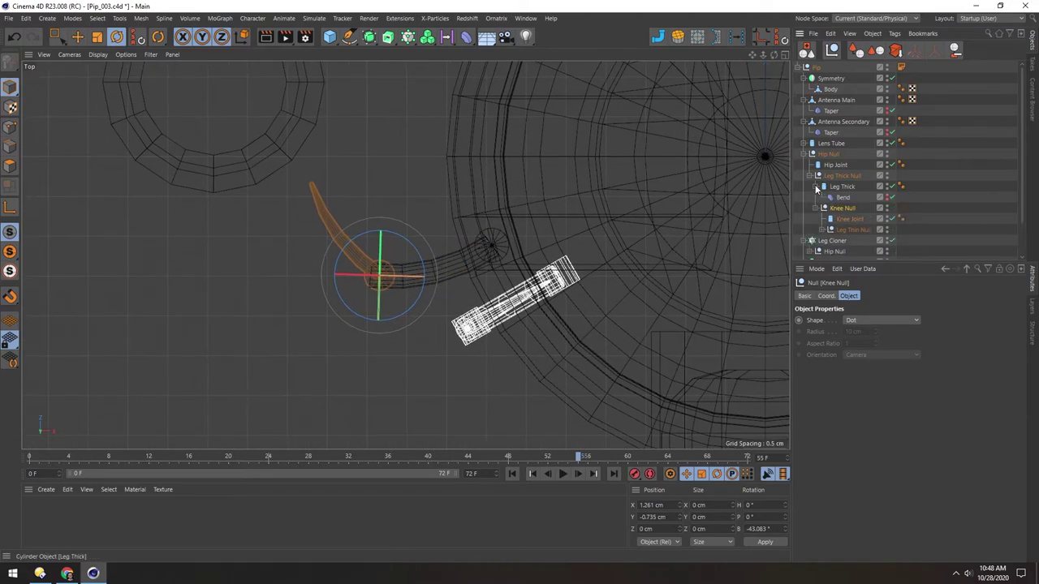
{"action": "left_click", "coordinate": [826, 187]}
{"action": "middle_click_drag", "start_coordinate": [494, 229], "coordinate": [517, 237]}
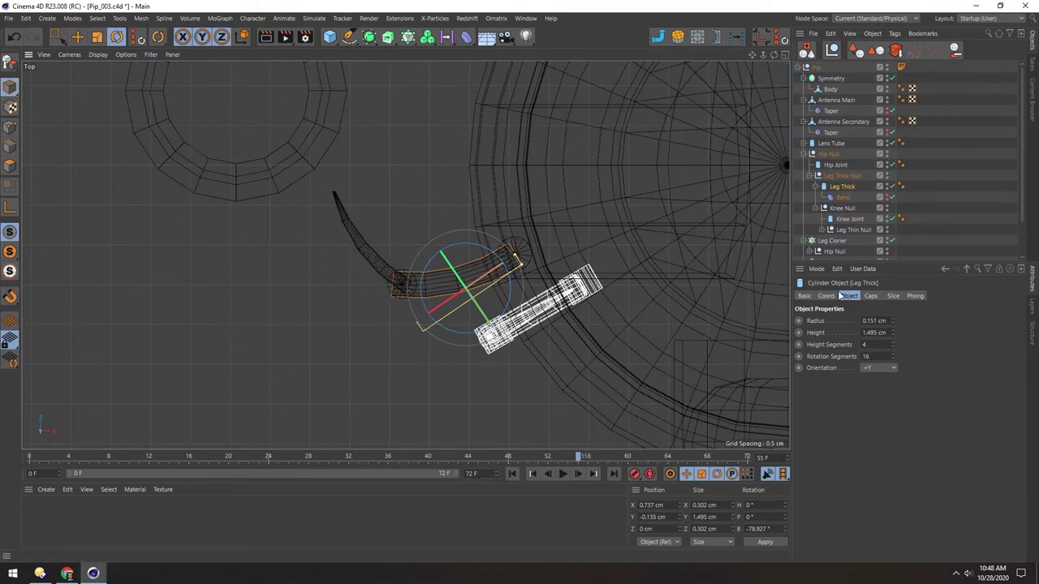
{"action": "left_click_drag", "start_coordinate": [893, 333], "coordinate": [941, 333]}
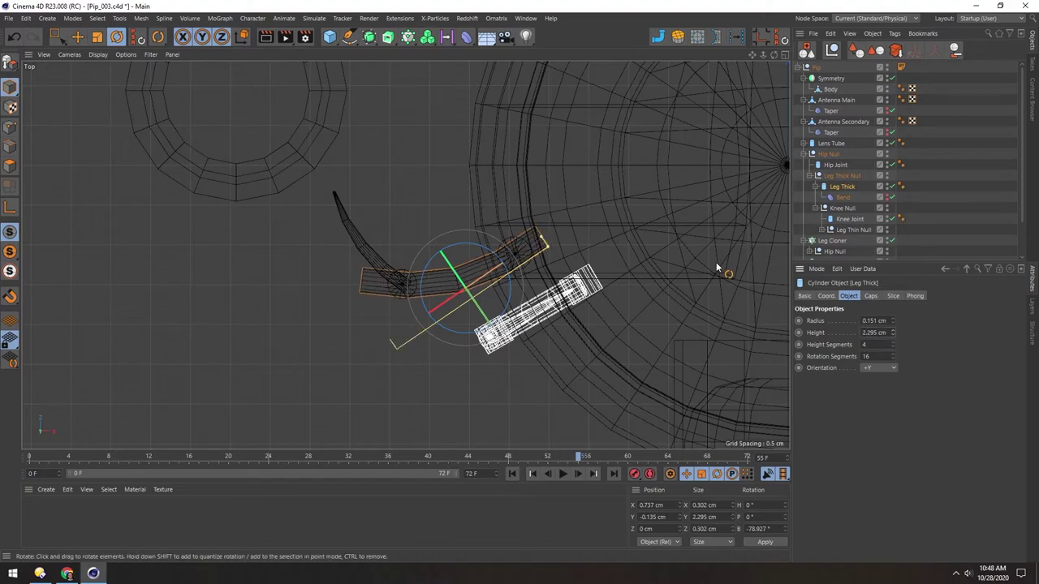
- Slide the Leg Thick cylinder back onto the hip joint and move the Knee Null to the cylinder's outer end
{"action": "key", "text": "e"}
{"action": "left_click_drag", "start_coordinate": [529, 248], "coordinate": [500, 265]}
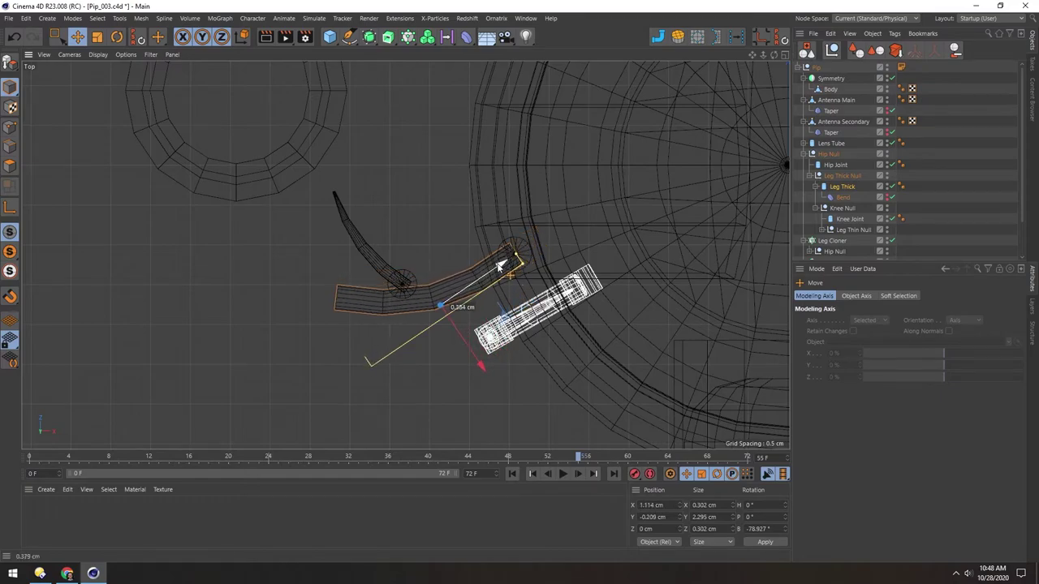
{"action": "left_click", "coordinate": [842, 209]}
{"action": "left_click_drag", "start_coordinate": [321, 295], "coordinate": [257, 316]}
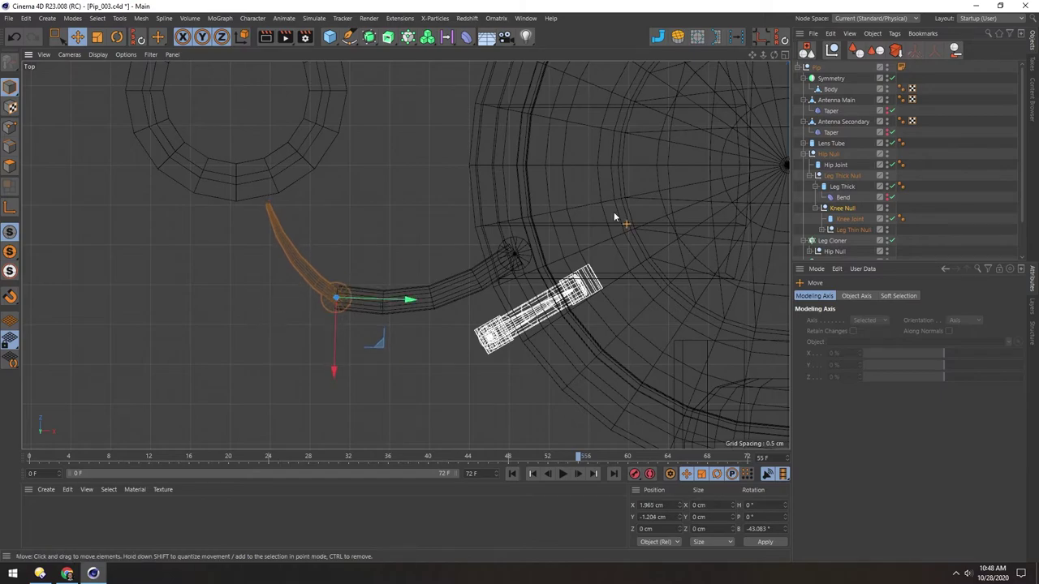
- Lengthen the arm's Leg Thin cylinder to 1.995 cm and realign its base with the knee joint
{"action": "left_click", "coordinate": [823, 231]}
{"action": "left_click", "coordinate": [852, 240]}
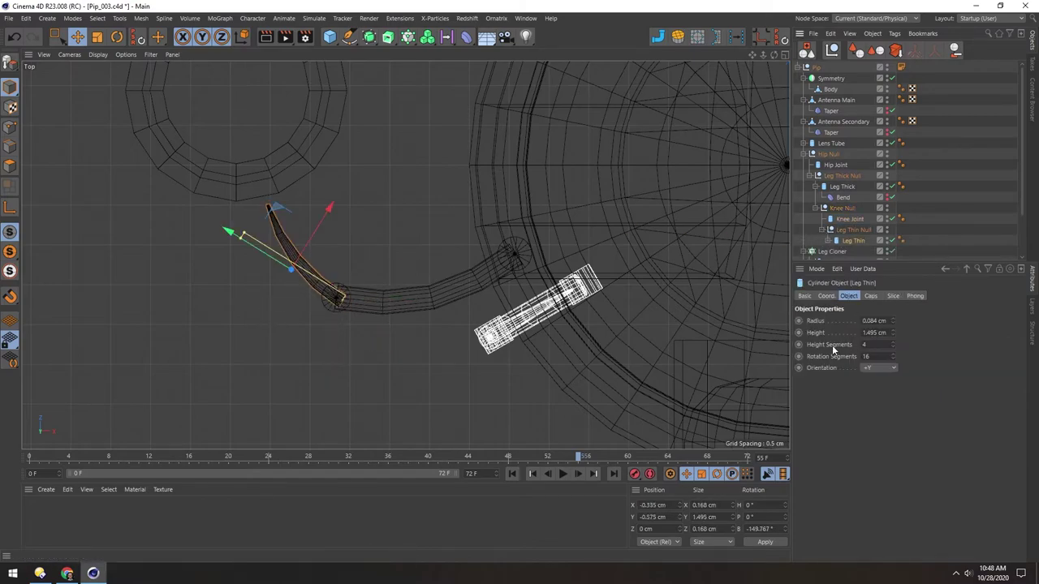
{"action": "left_click_drag", "start_coordinate": [893, 330], "coordinate": [893, 323]}
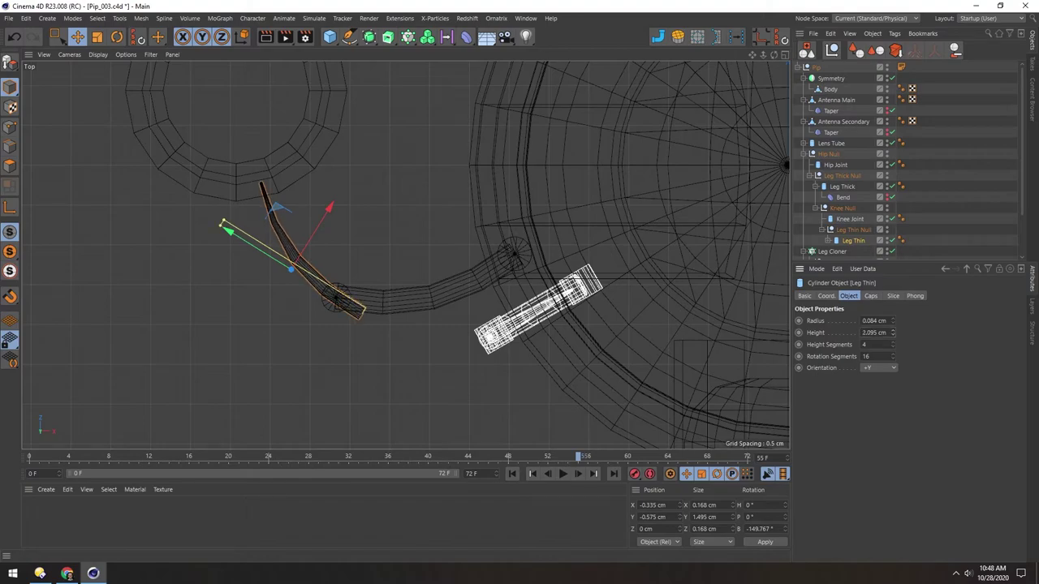
{"action": "left_click", "coordinate": [830, 231]}
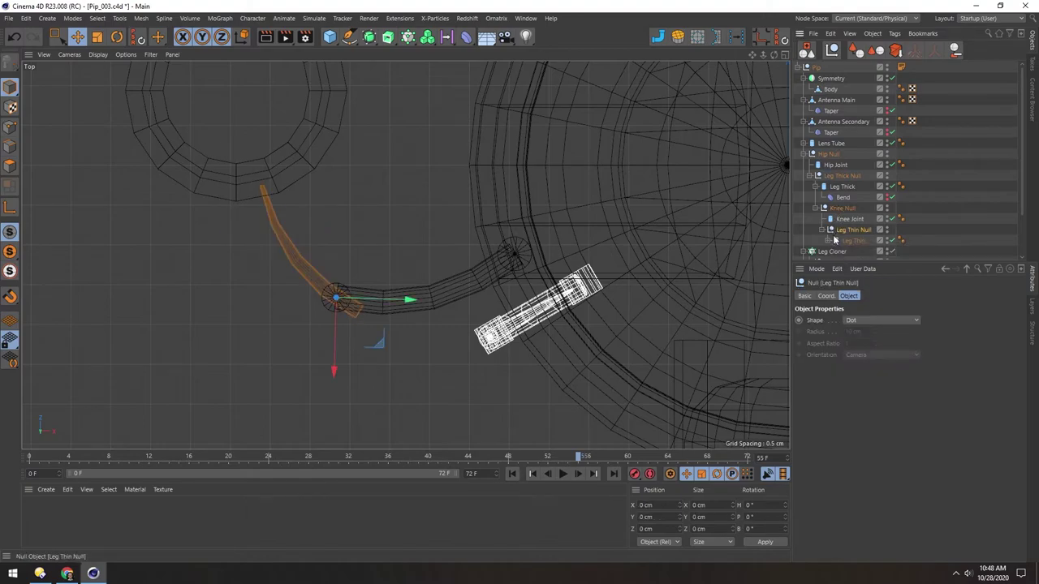
{"action": "left_click", "coordinate": [844, 242]}
{"action": "key", "text": "e"}
{"action": "left_click_drag", "start_coordinate": [313, 352], "coordinate": [283, 337]}
{"action": "middle_click_drag", "start_coordinate": [370, 219], "coordinate": [393, 223], "text": "alt"}
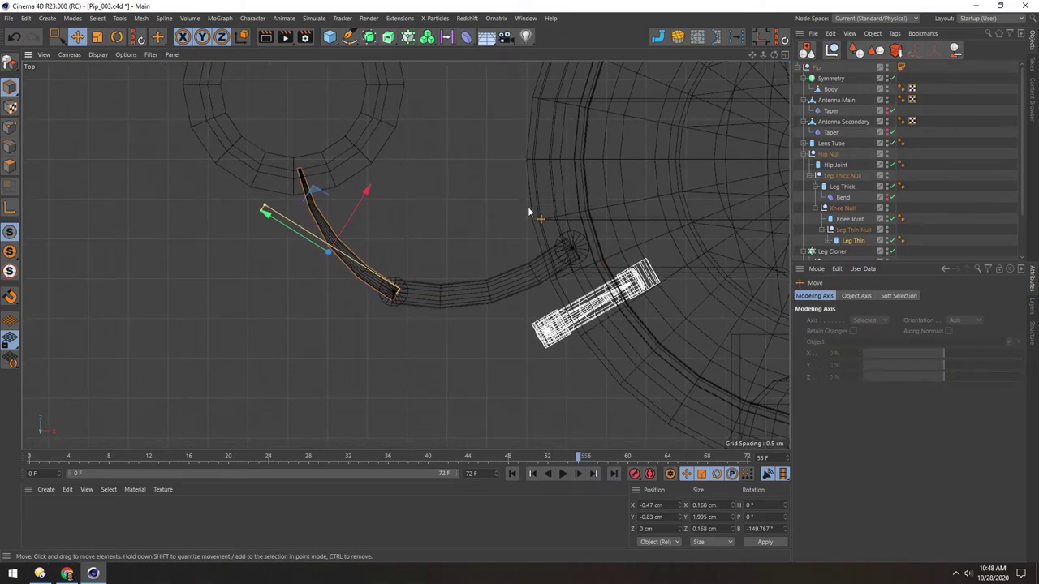
- Go through the arm's hierarchy by selecting the Hip Joint, Leg Thick and Knee Null in turn
{"action": "left_click", "coordinate": [834, 164]}
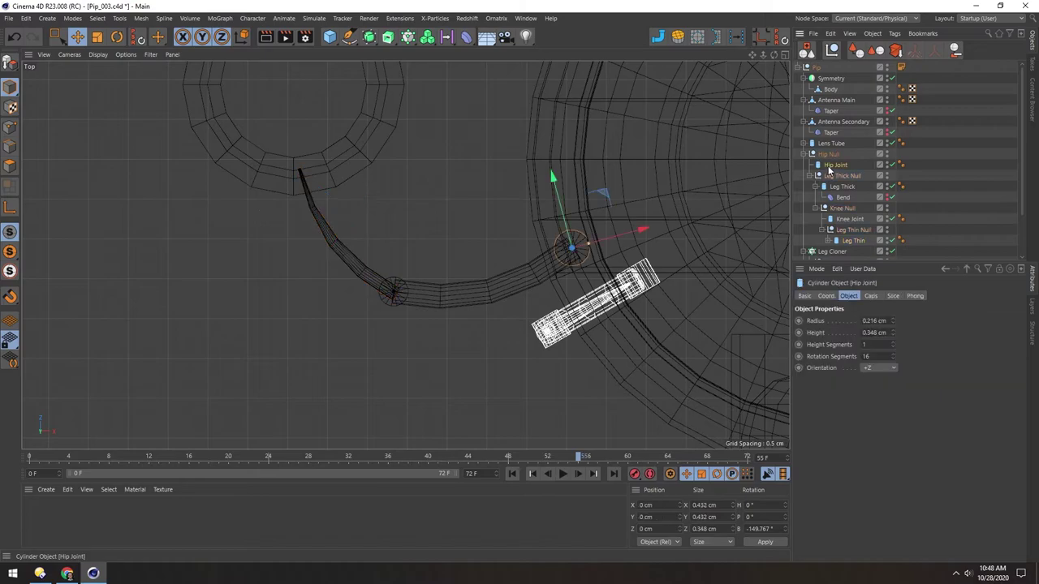
{"action": "left_click", "coordinate": [842, 176]}
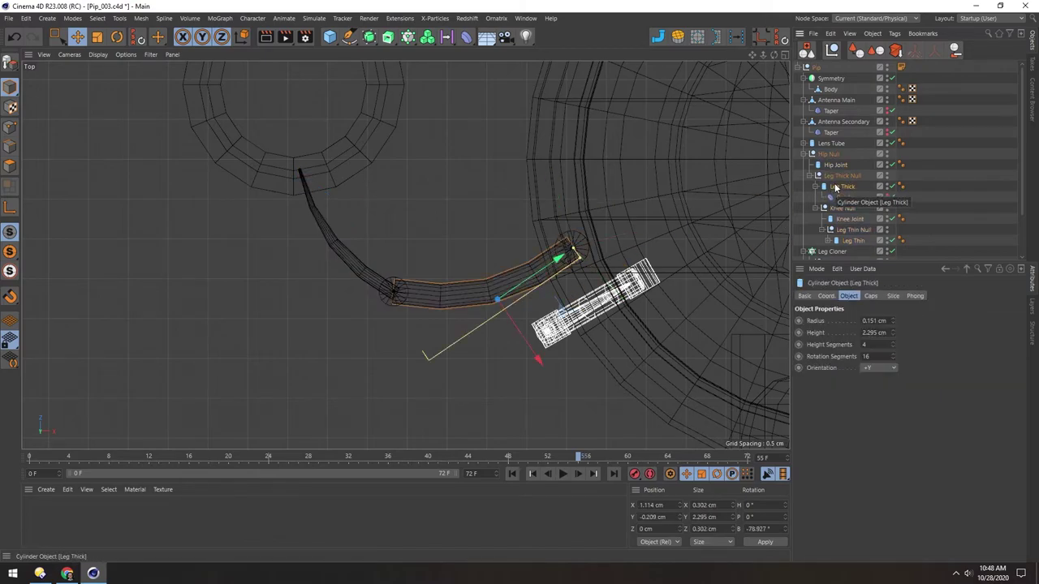
{"action": "left_click", "coordinate": [841, 209]}
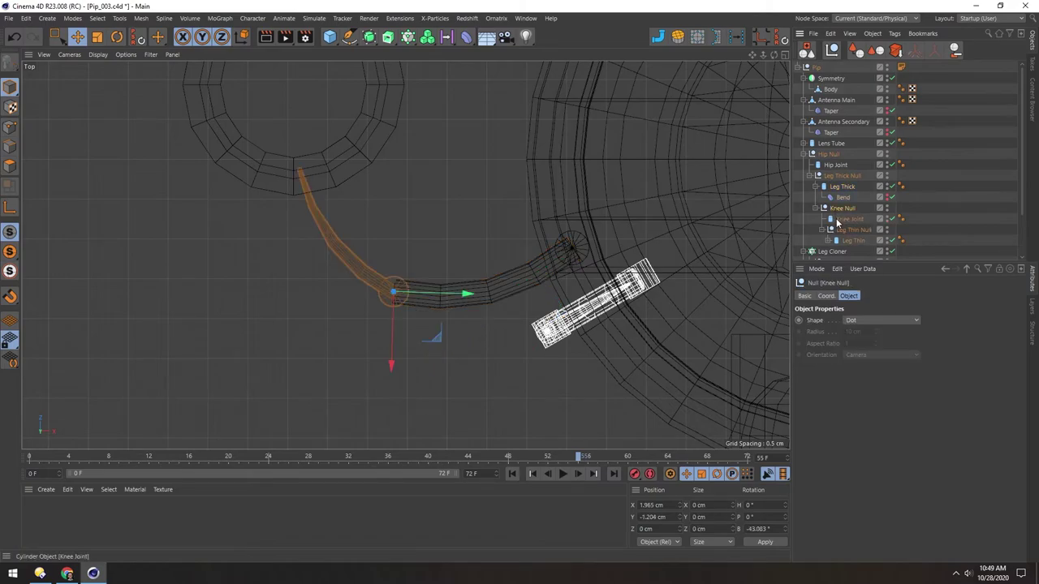
- Reduce the strength of the Taper deformer on the arm's Leg Thin cylinder to 19%
{"action": "left_click", "coordinate": [837, 220]}
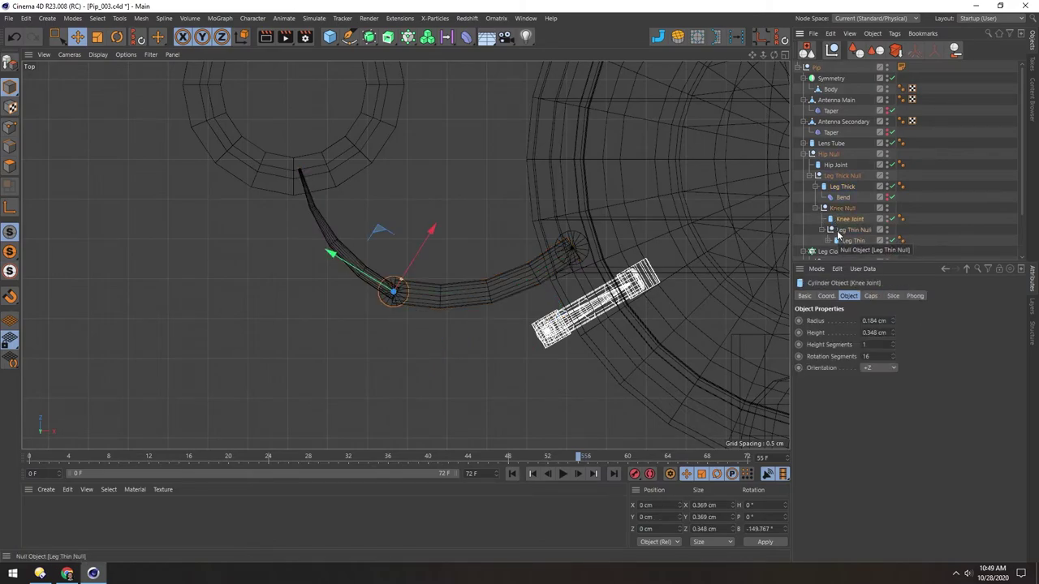
{"action": "left_click", "coordinate": [852, 229]}
{"action": "middle_click_drag", "start_coordinate": [298, 249], "coordinate": [278, 284], "text": "alt"}
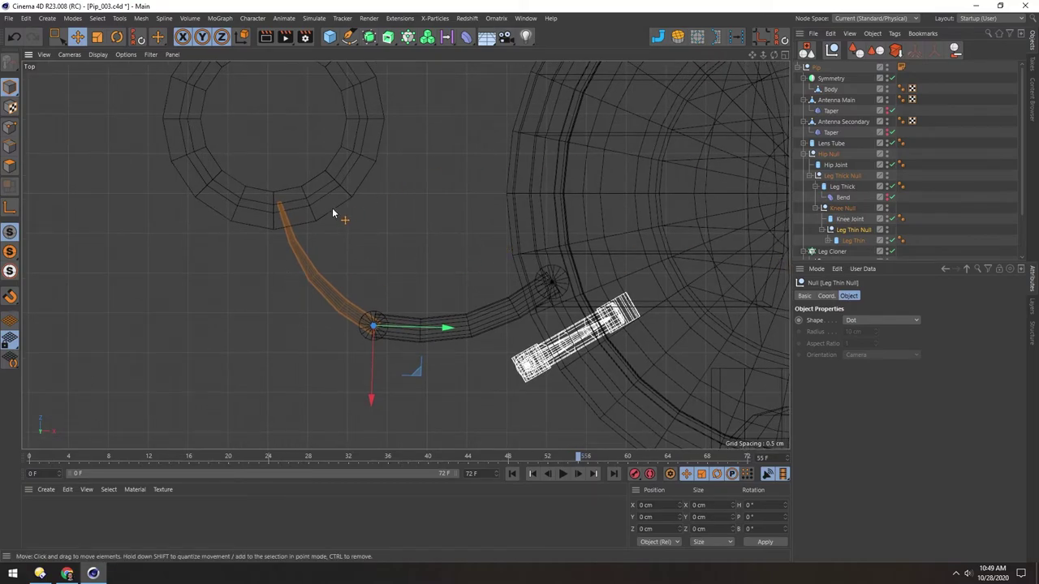
{"action": "scroll", "coordinate": [308, 209], "scroll_direction": "down", "scroll_amount": 2}
{"action": "middle_click_drag", "start_coordinate": [283, 207], "coordinate": [303, 250], "text": "alt"}
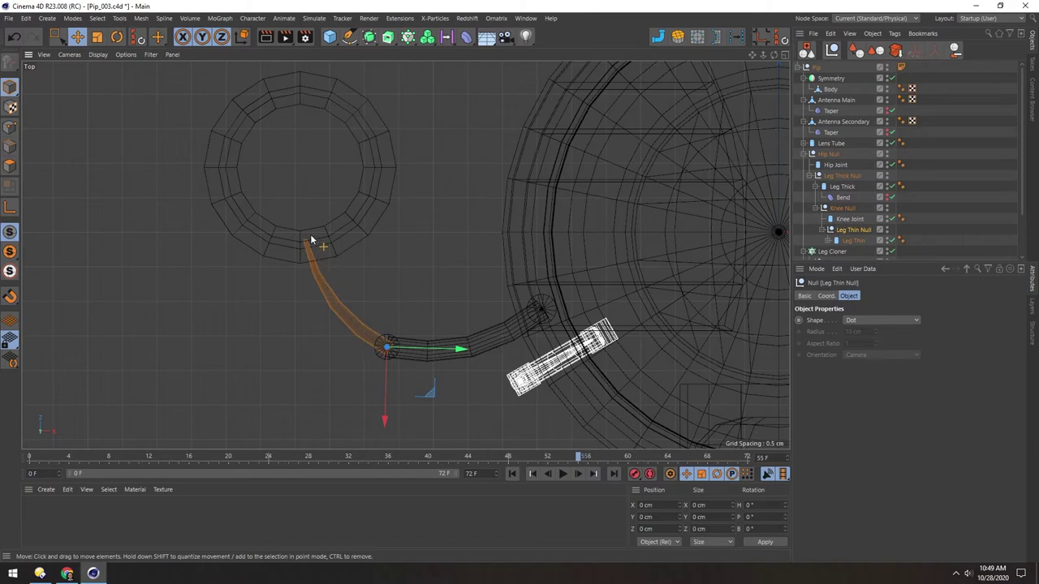
{"action": "left_click", "coordinate": [829, 241]}
{"action": "left_click", "coordinate": [854, 252]}
{"action": "scroll", "coordinate": [850, 215], "scroll_direction": "down", "scroll_amount": 3}
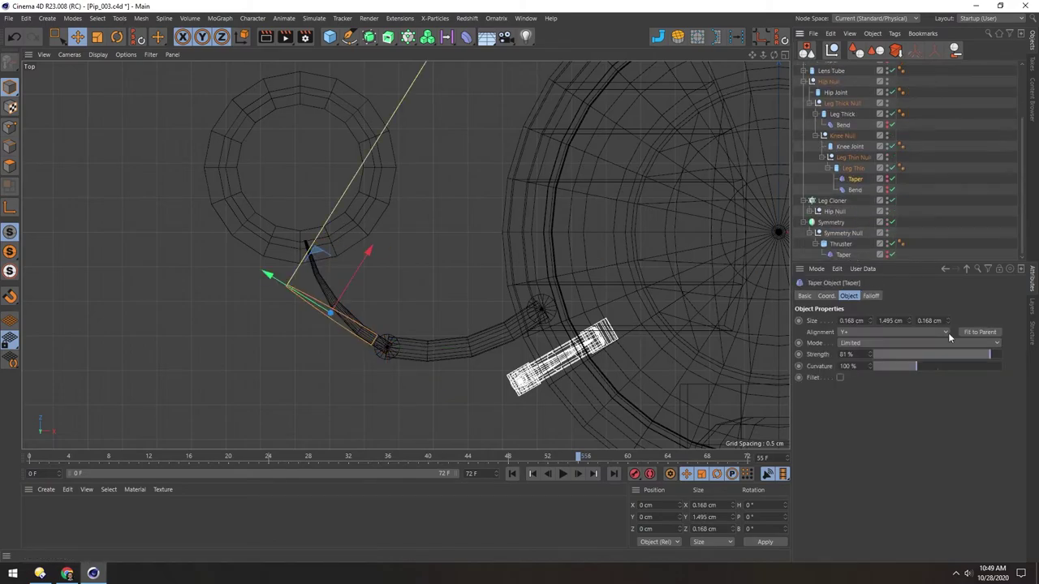
{"action": "left_click_drag", "start_coordinate": [984, 355], "coordinate": [944, 362]}
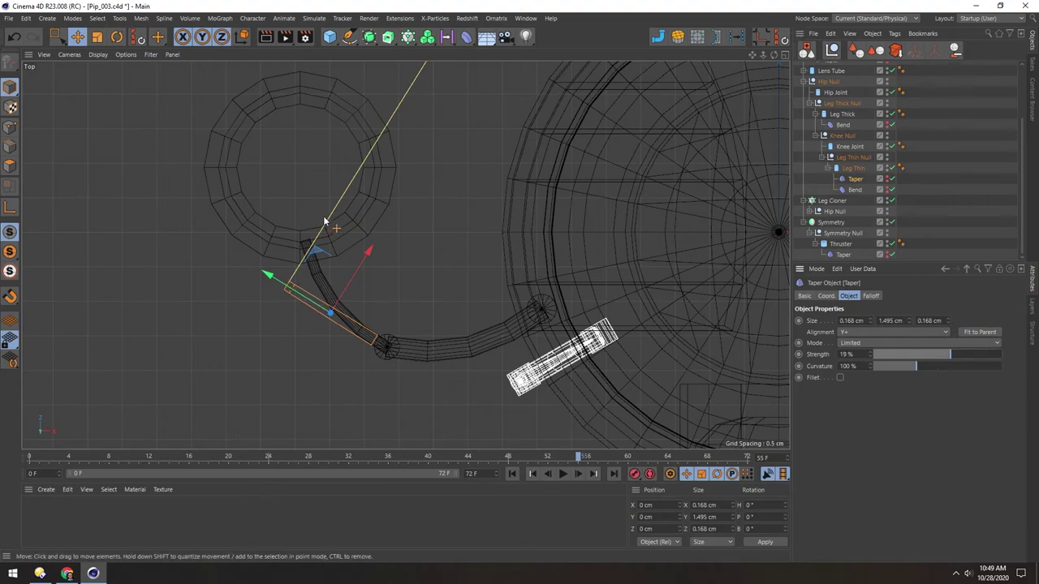
- Set the strength of the Bend deformer on the arm's Leg Thin cylinder to 20°
{"action": "middle_click_drag", "start_coordinate": [209, 235], "coordinate": [220, 259]}
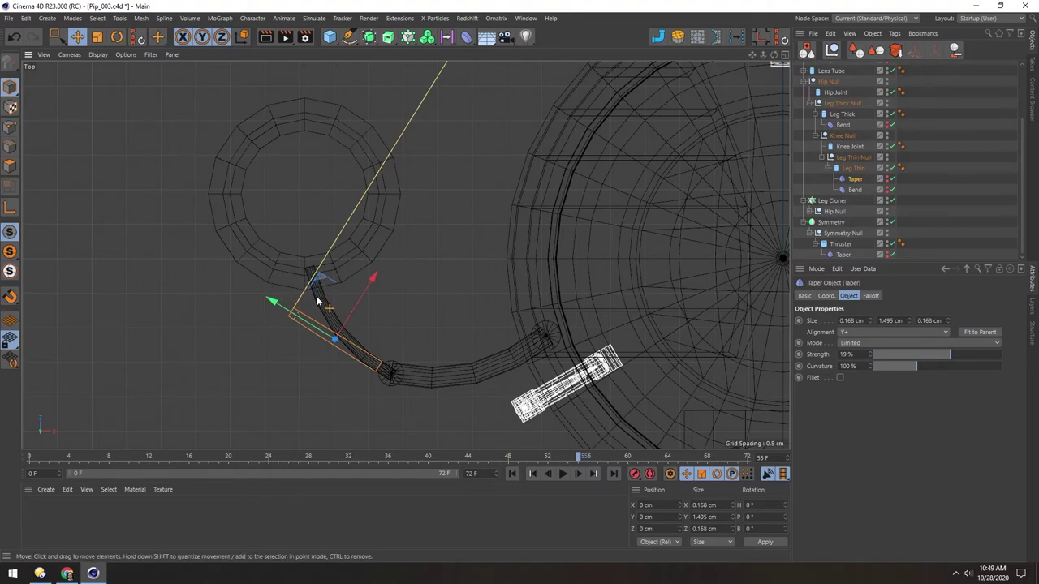
{"action": "left_click", "coordinate": [845, 194]}
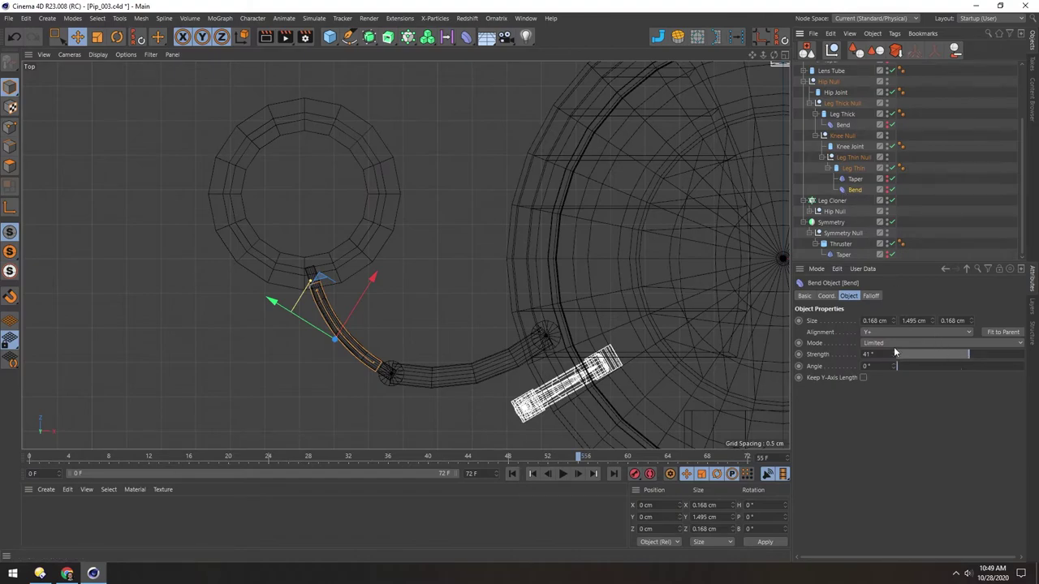
{"action": "mouse_move", "coordinate": [893, 353]}
{"action": "left_mouse_down"}
{"action": "mouse_move", "coordinate": [894, 345]}
{"action": "mouse_move", "coordinate": [892, 363]}
{"action": "left_mouse_up"}
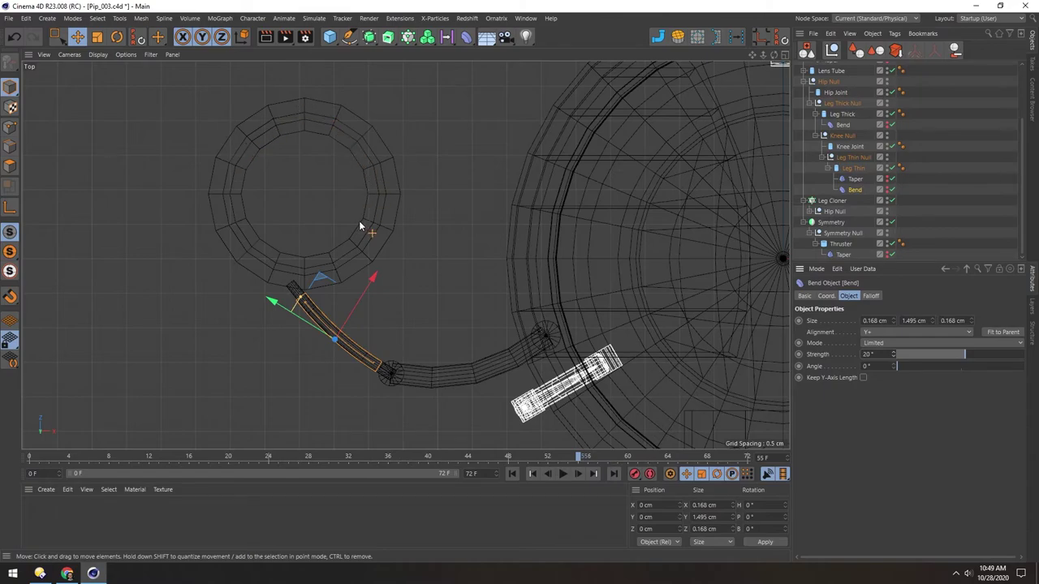
- Return to the perspective view and inspect the reshaped arm against the body and thruster from several angles
{"action": "middle_click", "coordinate": [233, 353]}
{"action": "middle_click", "coordinate": [244, 166]}
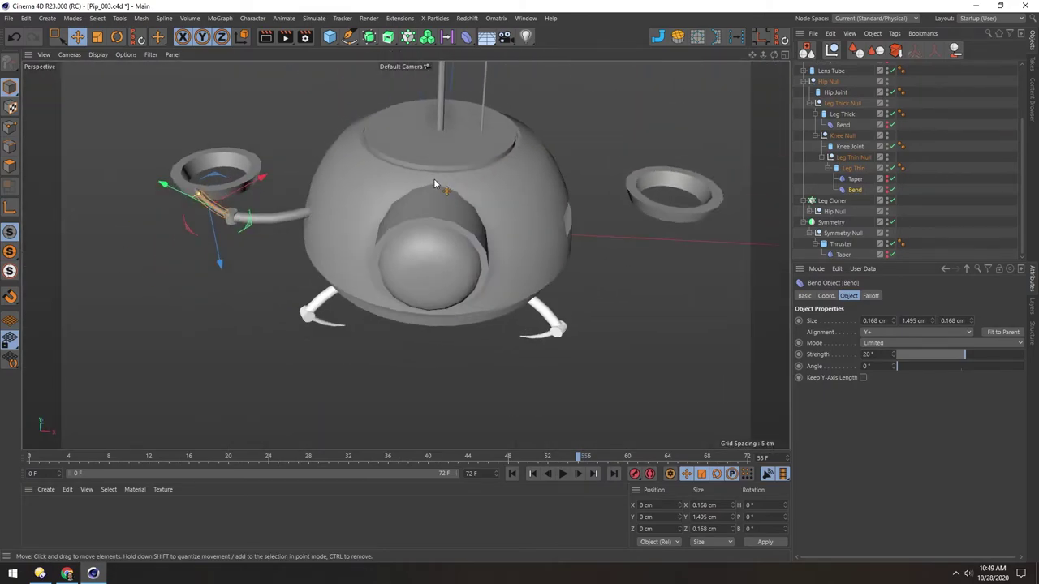
{"action": "scroll", "coordinate": [434, 180], "scroll_direction": "down", "scroll_amount": 2}
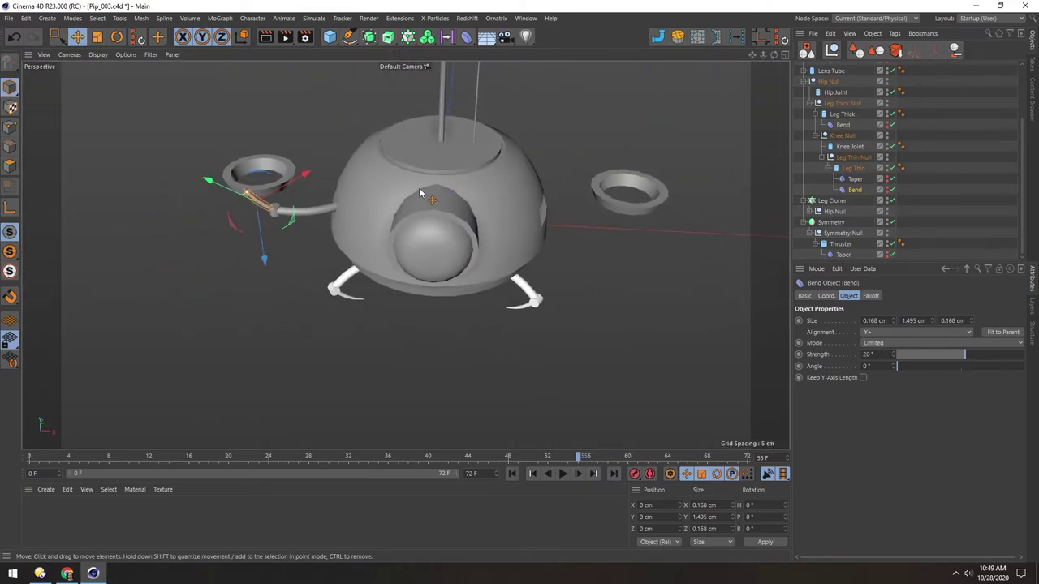
{"action": "key", "text": "e"}
{"action": "middle_click_drag", "start_coordinate": [415, 220], "coordinate": [430, 231], "text": "alt"}
{"action": "left_click_drag", "start_coordinate": [416, 219], "coordinate": [420, 243], "text": "alt"}
{"action": "left_click", "coordinate": [223, 300]}
{"action": "middle_click_drag", "start_coordinate": [387, 205], "coordinate": [391, 225], "text": "alt"}
{"action": "left_click_drag", "start_coordinate": [310, 242], "coordinate": [359, 168], "text": "alt"}
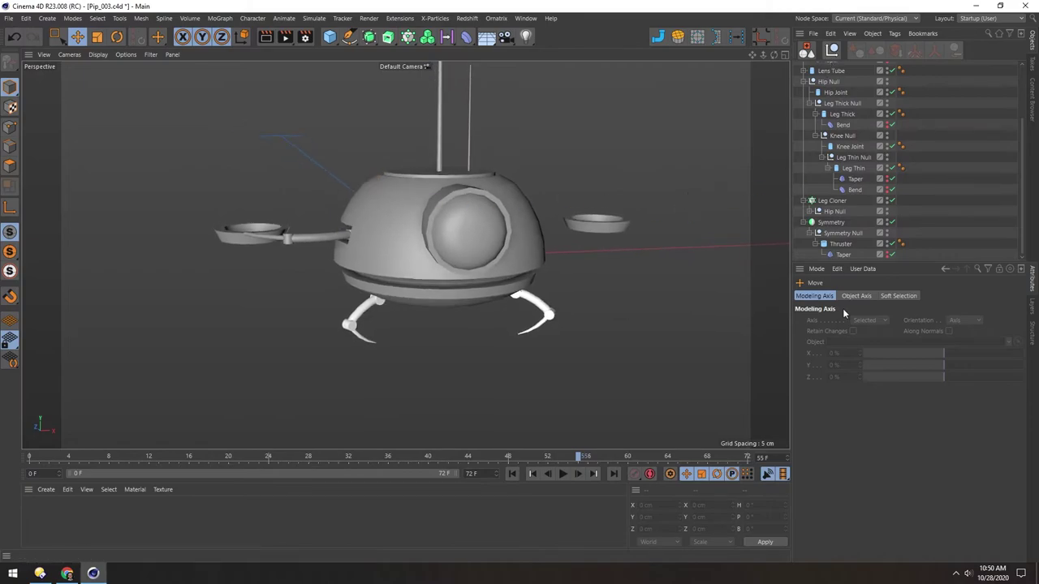
- Make more room for the object hierarchy and collapse it to the direct children of Pip
{"action": "left_click_drag", "start_coordinate": [857, 264], "coordinate": [856, 355]}
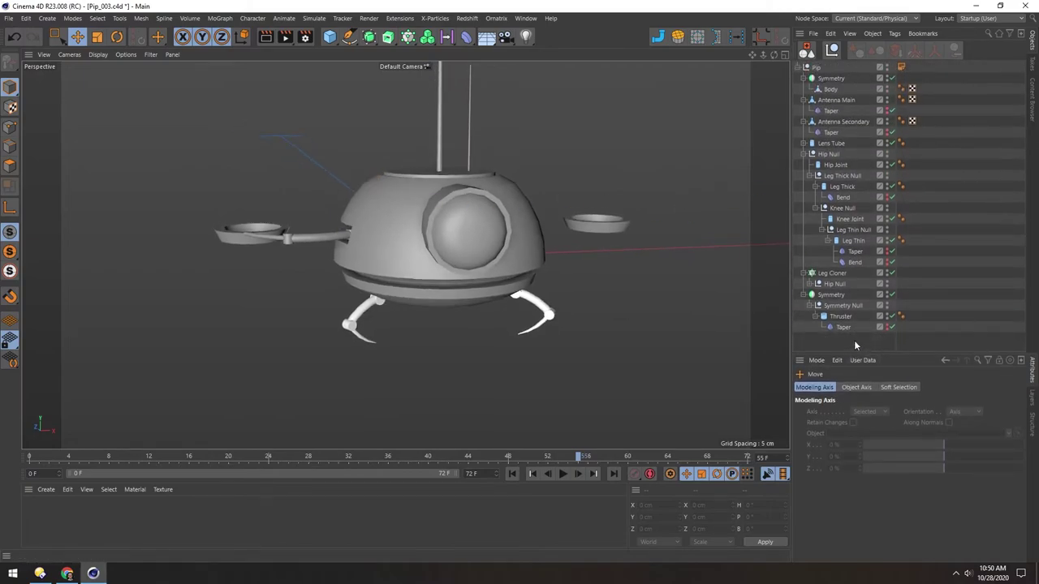
{"action": "left_click", "coordinate": [808, 52]}
{"action": "left_click", "coordinate": [848, 34]}
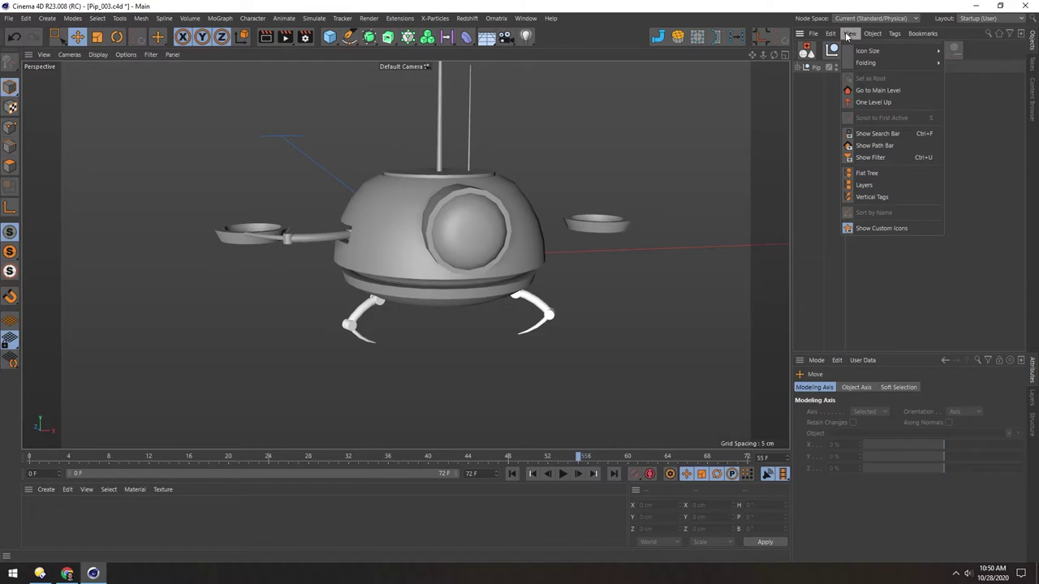
{"action": "left_click", "coordinate": [811, 100]}
{"action": "left_click", "coordinate": [797, 68]}
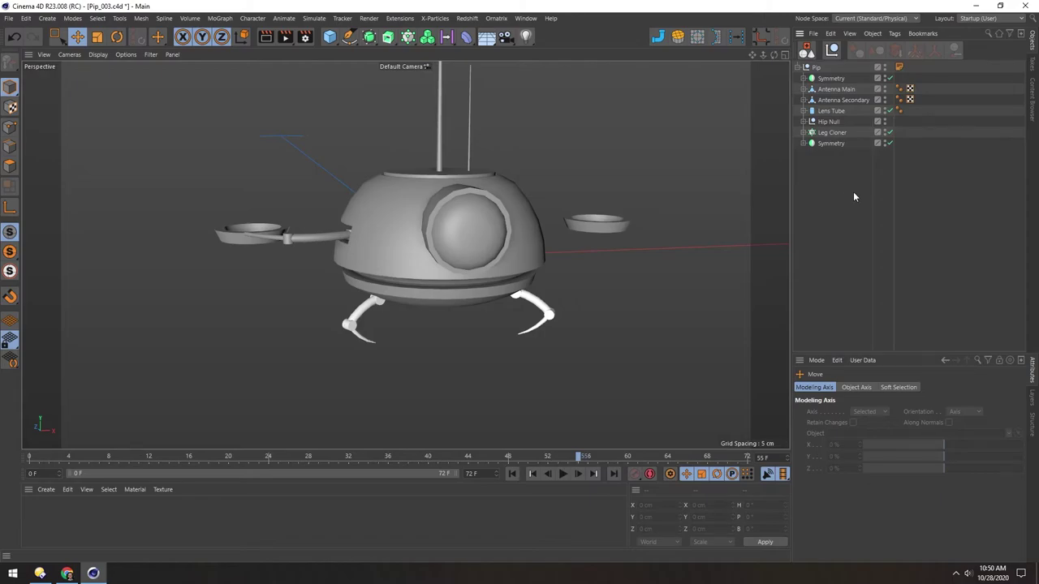
- Select the Thruster tube inside the Symmetry and raise it slightly to a Y position of 1.131 cm
{"action": "left_click", "coordinate": [573, 224]}
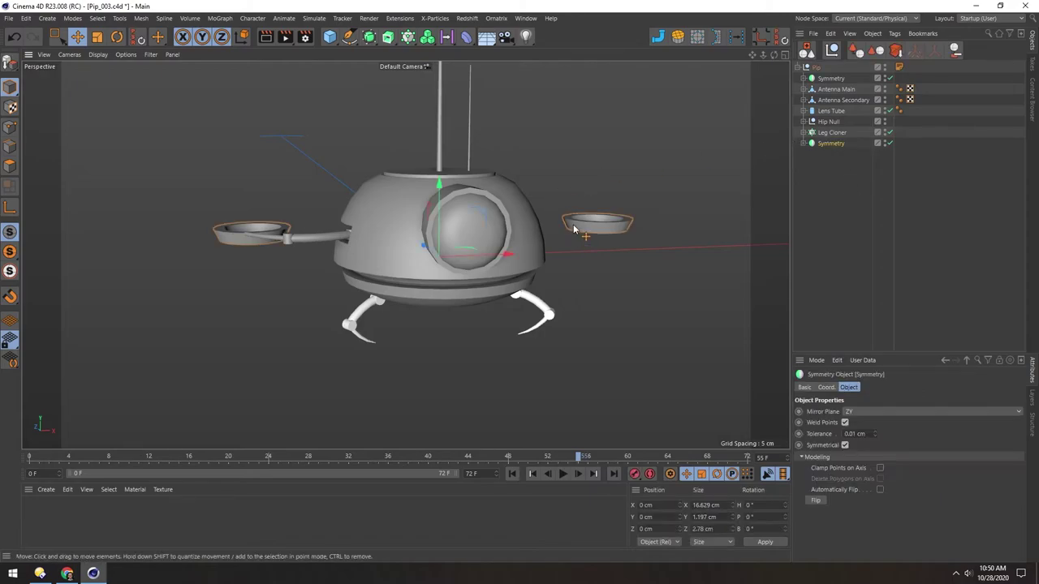
{"action": "left_click", "coordinate": [573, 226]}
{"action": "left_click_drag", "start_coordinate": [602, 150], "coordinate": [600, 146]}
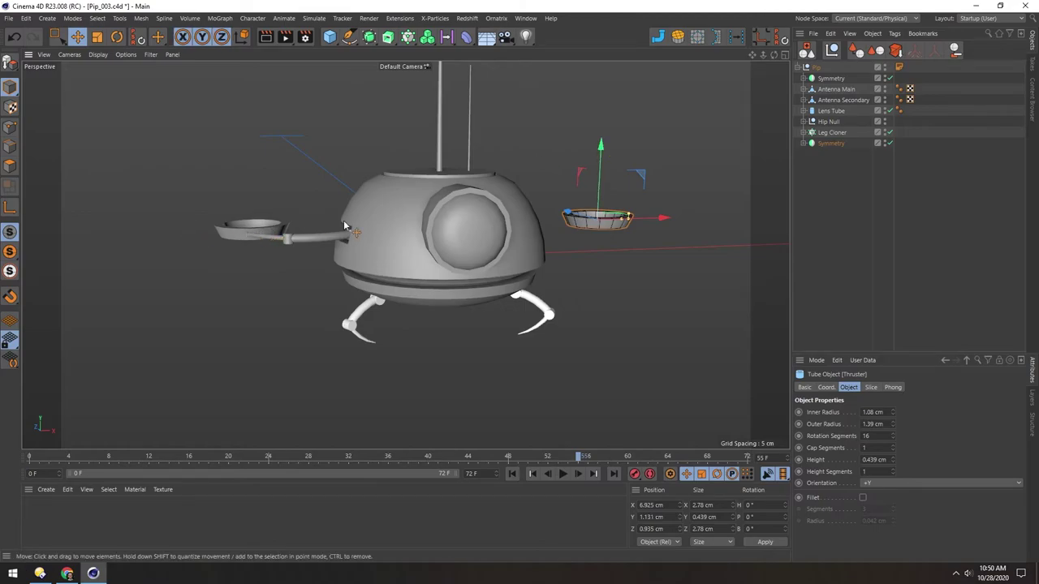
- Parent the arm's Hip Null under the Symmetry Null so the arm is mirrored along with the thruster
{"action": "left_click", "coordinate": [305, 241]}
{"action": "left_click", "coordinate": [804, 144]}
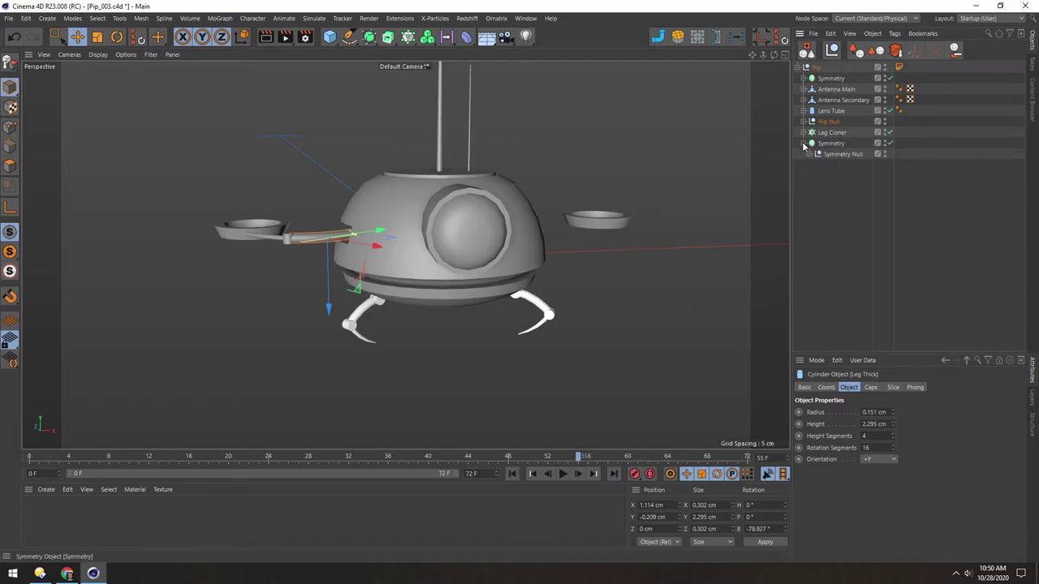
{"action": "left_click_drag", "start_coordinate": [822, 123], "coordinate": [831, 155]}
{"action": "left_click_drag", "start_coordinate": [459, 225], "coordinate": [372, 226], "text": "alt"}
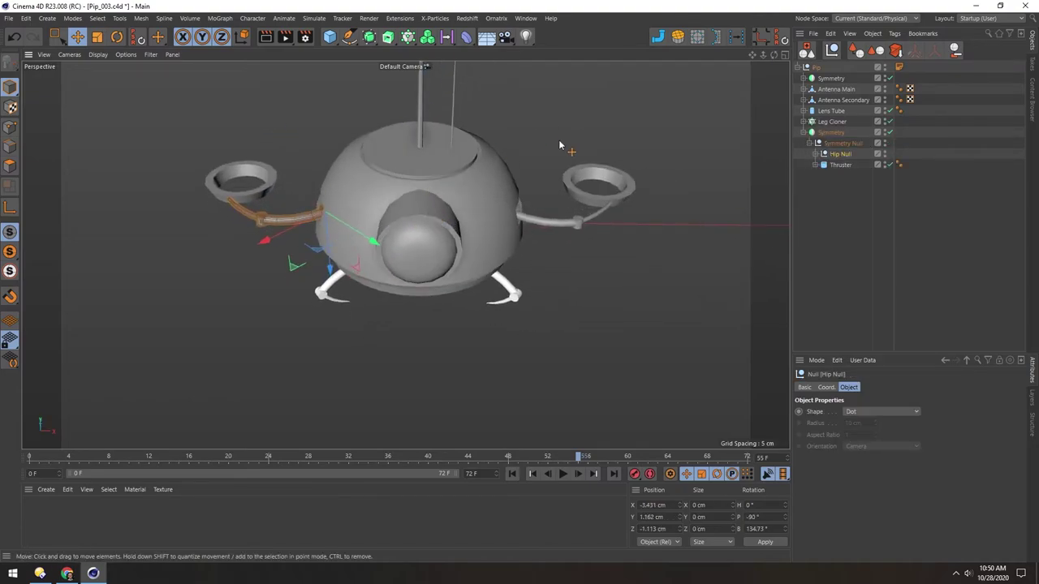
- Move the Hip Null along the world X axis to the thruster's side of the body, at X 3.55 cm
{"action": "left_click", "coordinate": [836, 165]}
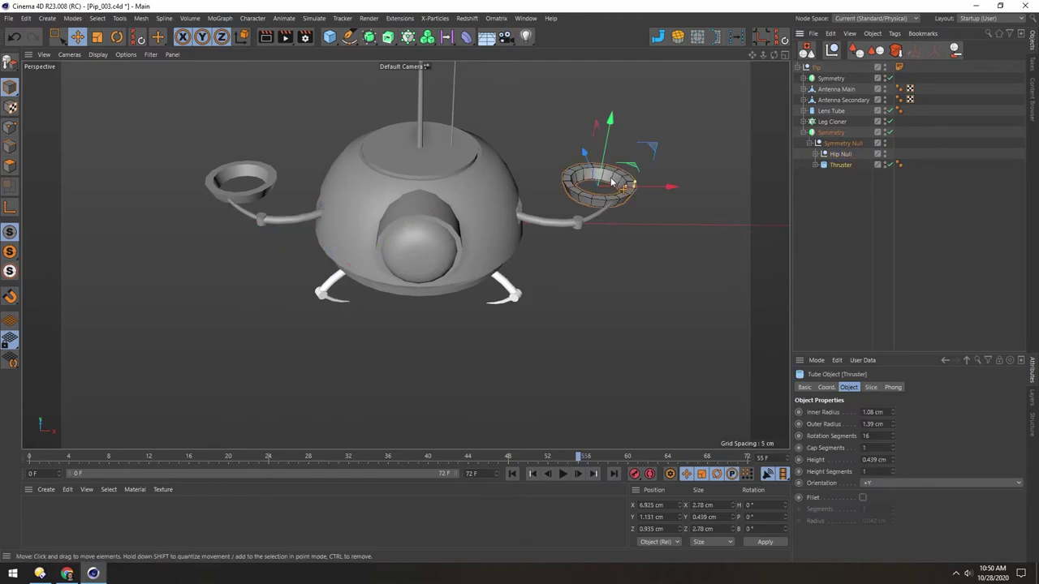
{"action": "left_click", "coordinate": [839, 155]}
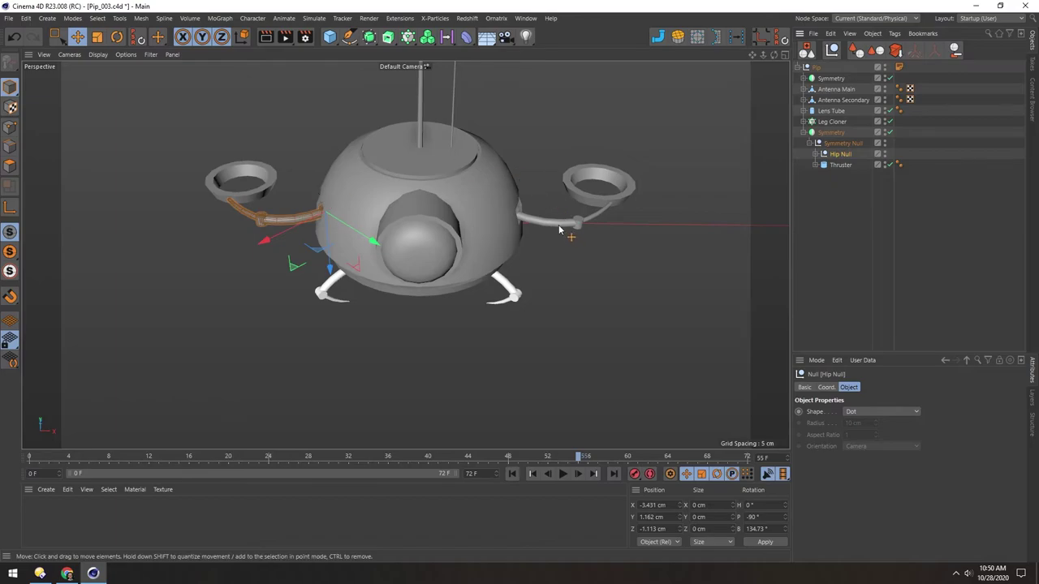
{"action": "left_click_drag", "start_coordinate": [408, 216], "coordinate": [405, 190], "text": "alt"}
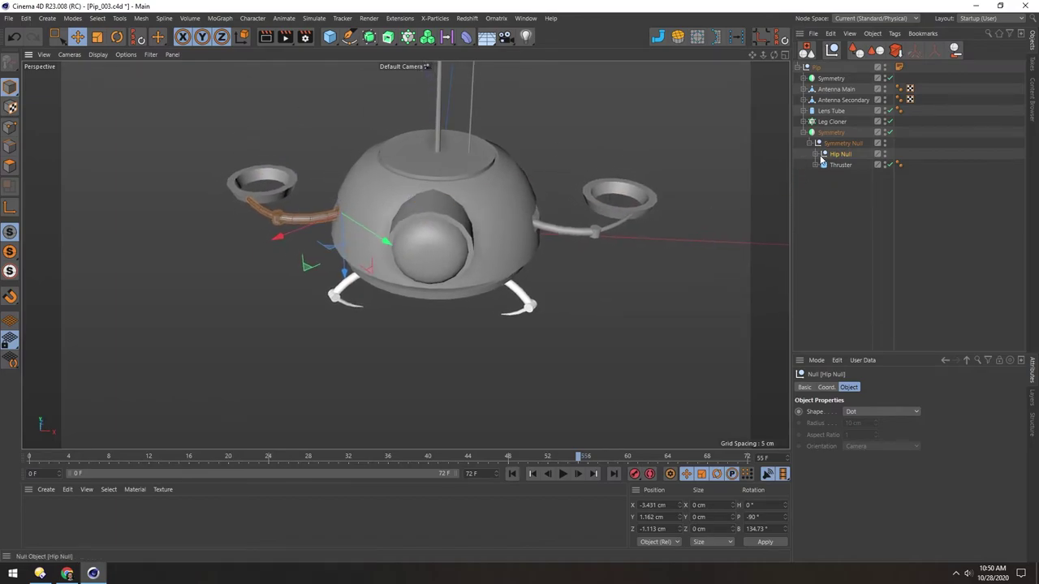
{"action": "key", "text": "e"}
{"action": "key", "text": "w"}
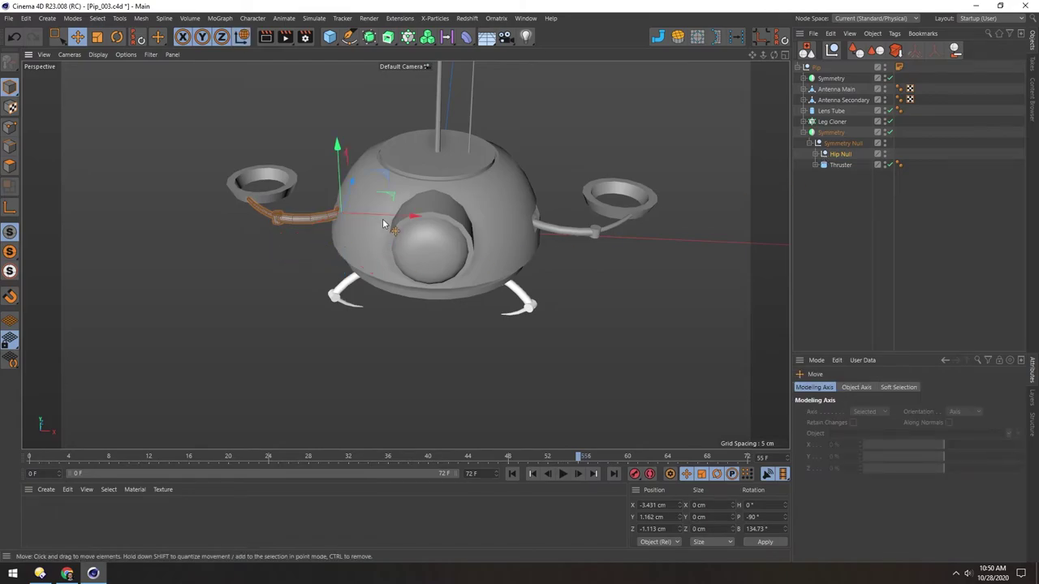
{"action": "left_click_drag", "start_coordinate": [342, 197], "coordinate": [614, 225]}
{"action": "left_click_drag", "start_coordinate": [614, 225], "coordinate": [431, 226], "text": "alt"}
- Rotate the Hip Null to a pitch of -90° and a bank of 314.73°
{"action": "key", "text": "r"}
{"action": "mouse_move", "coordinate": [372, 192]}
{"action": "left_mouse_down", "text": "alt"}
{"action": "mouse_move", "coordinate": [335, 177]}
{"action": "mouse_move", "coordinate": [502, 165]}
{"action": "mouse_move", "coordinate": [371, 212]}
{"action": "left_mouse_up", "text": "alt"}
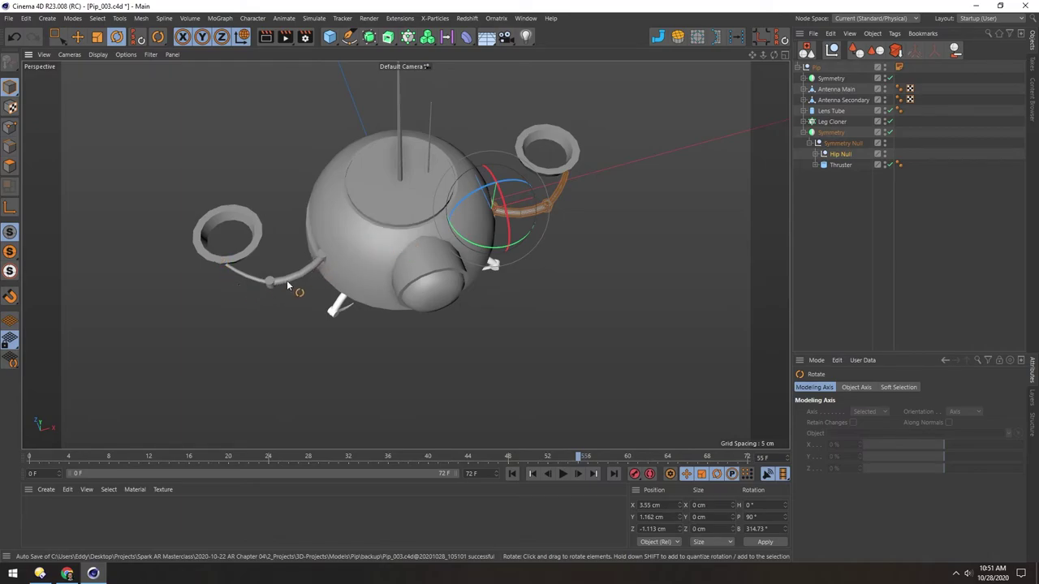
{"action": "left_click_drag", "start_coordinate": [432, 205], "coordinate": [513, 288], "text": "alt"}
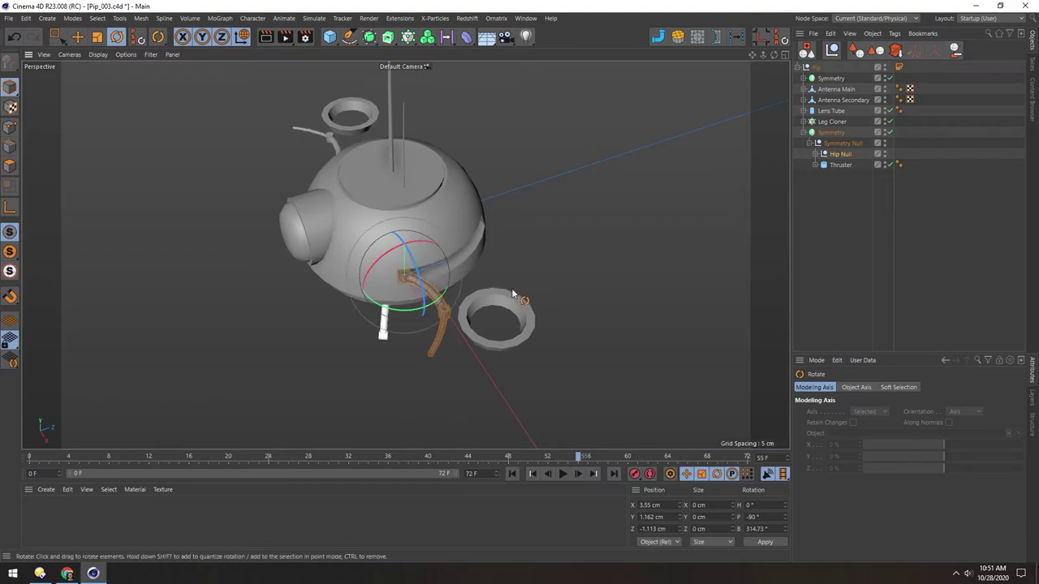
- Move the Hip Null toward the rear of the body, to X 2.352 cm and Z 2.344 cm
{"action": "key", "text": "e"}
{"action": "left_click_drag", "start_coordinate": [405, 272], "coordinate": [544, 229]}
{"action": "left_click_drag", "start_coordinate": [475, 267], "coordinate": [362, 243], "text": "alt"}
{"action": "left_click_drag", "start_coordinate": [445, 298], "coordinate": [366, 230]}
{"action": "left_click_drag", "start_coordinate": [468, 290], "coordinate": [536, 193], "text": "alt"}
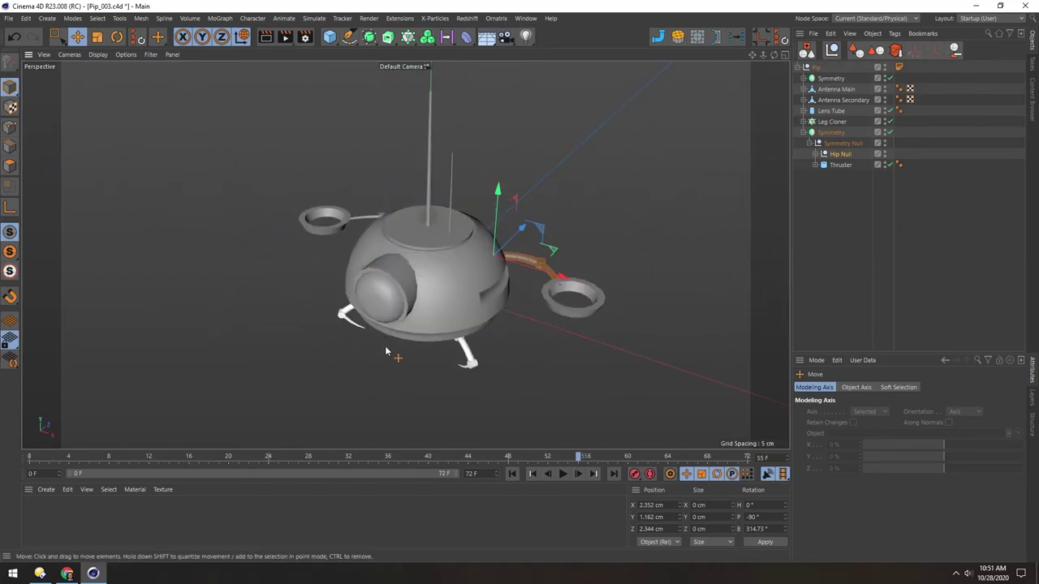
- Hide the world axis lines in the perspective view and clear the selection
{"action": "middle_click_drag", "start_coordinate": [414, 256], "coordinate": [374, 267], "text": "alt"}
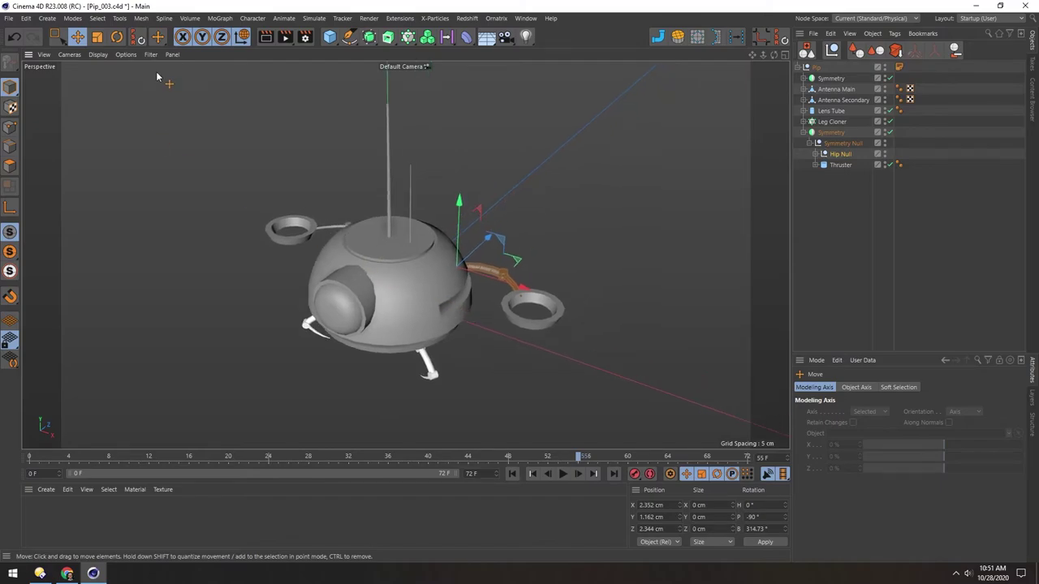
{"action": "left_click", "coordinate": [150, 55]}
{"action": "left_click", "coordinate": [175, 307]}
{"action": "left_click_drag", "start_coordinate": [392, 288], "coordinate": [399, 281], "text": "alt"}
{"action": "left_click", "coordinate": [10, 87]}
{"action": "left_click", "coordinate": [188, 121]}
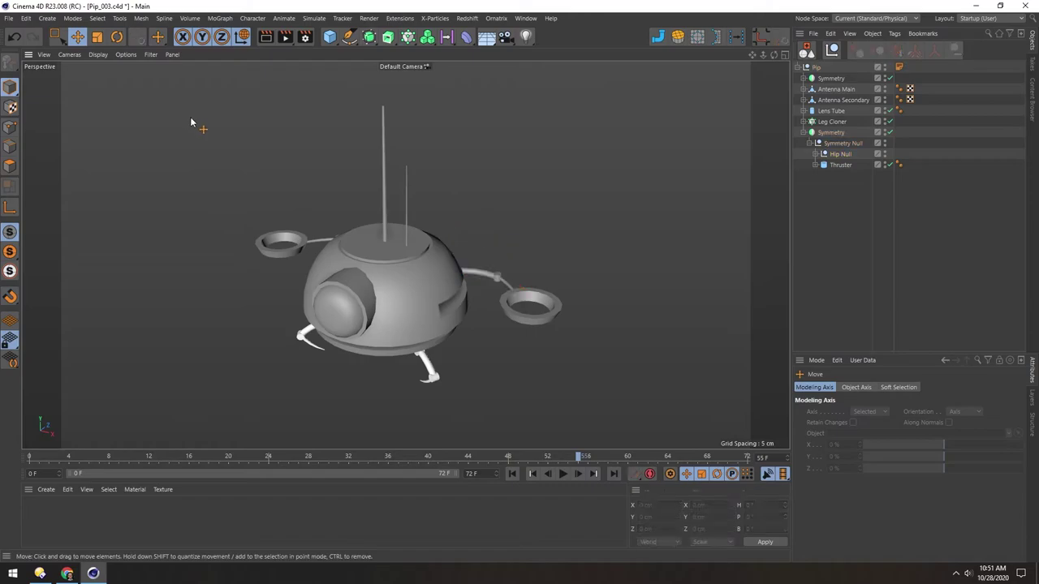
- Display the robot as a flat silhouette with constant shading and without ambient occlusion
{"action": "key", "text": "n"}
{"action": "key", "text": "e"}
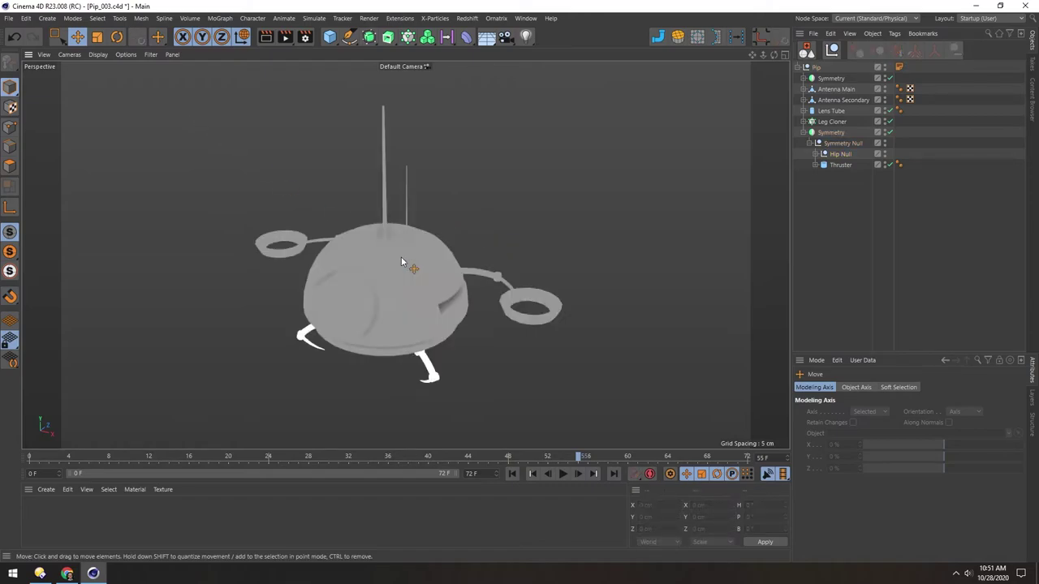
{"action": "left_click_drag", "start_coordinate": [375, 280], "coordinate": [360, 240], "text": "alt"}
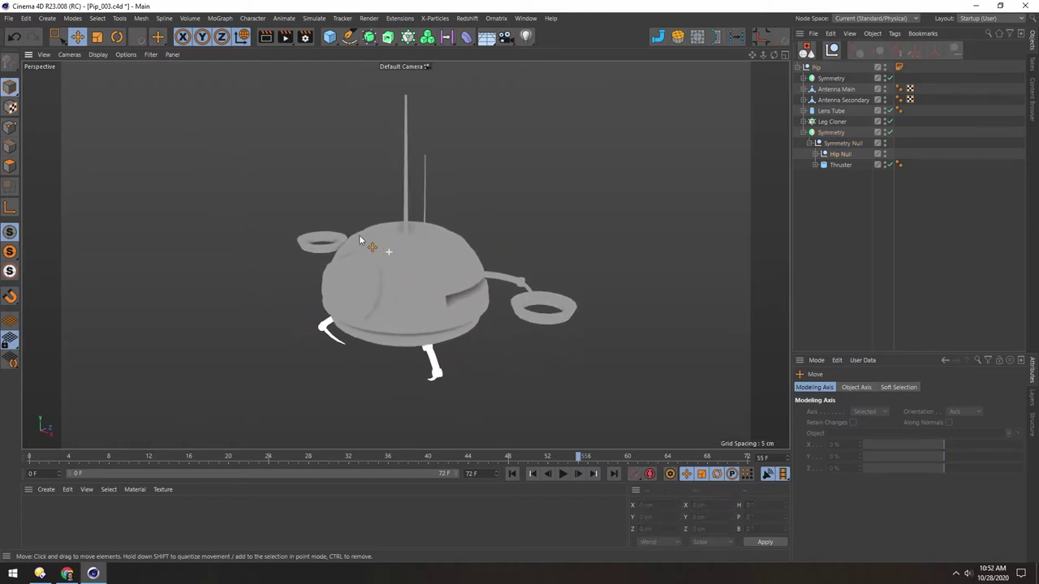
{"action": "left_click", "coordinate": [127, 54]}
{"action": "left_click", "coordinate": [142, 198]}
{"action": "left_click_drag", "start_coordinate": [352, 300], "coordinate": [432, 362], "text": "alt"}
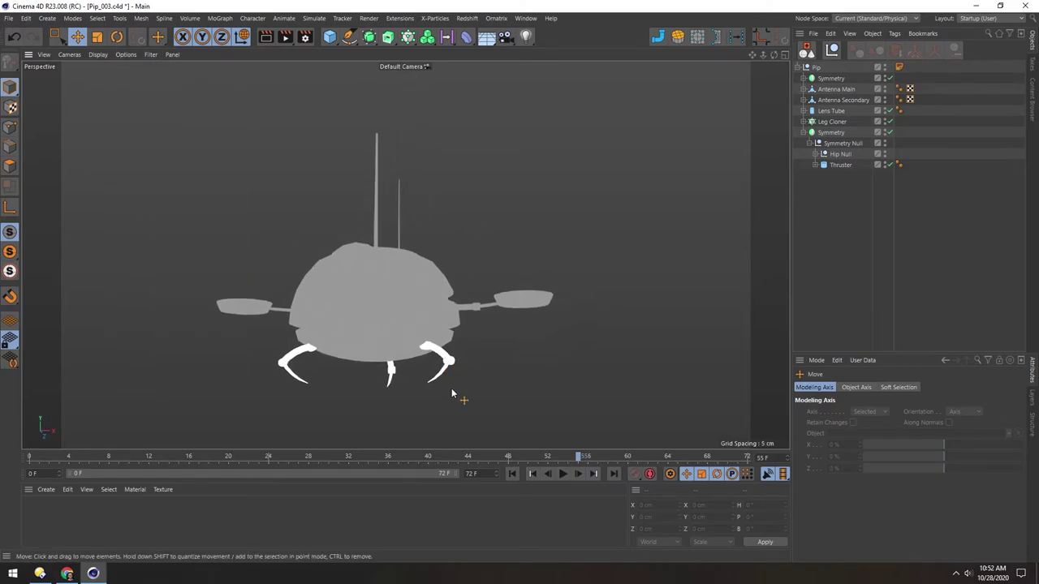
- Match the Leg Cloner's transform color to the body's grey by sampling it from the viewport
{"action": "left_click", "coordinate": [829, 121]}
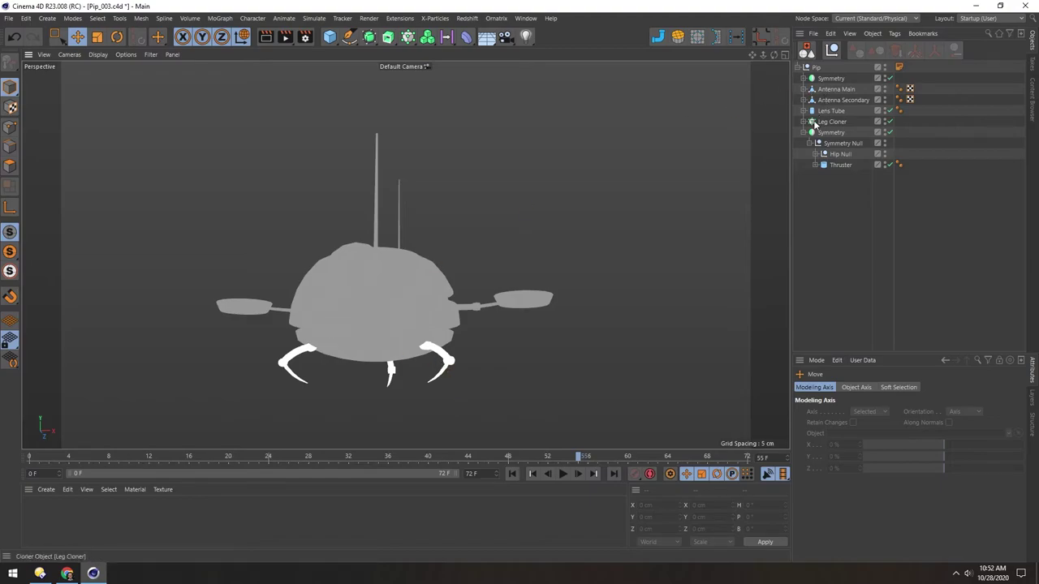
{"action": "left_click", "coordinate": [892, 281]}
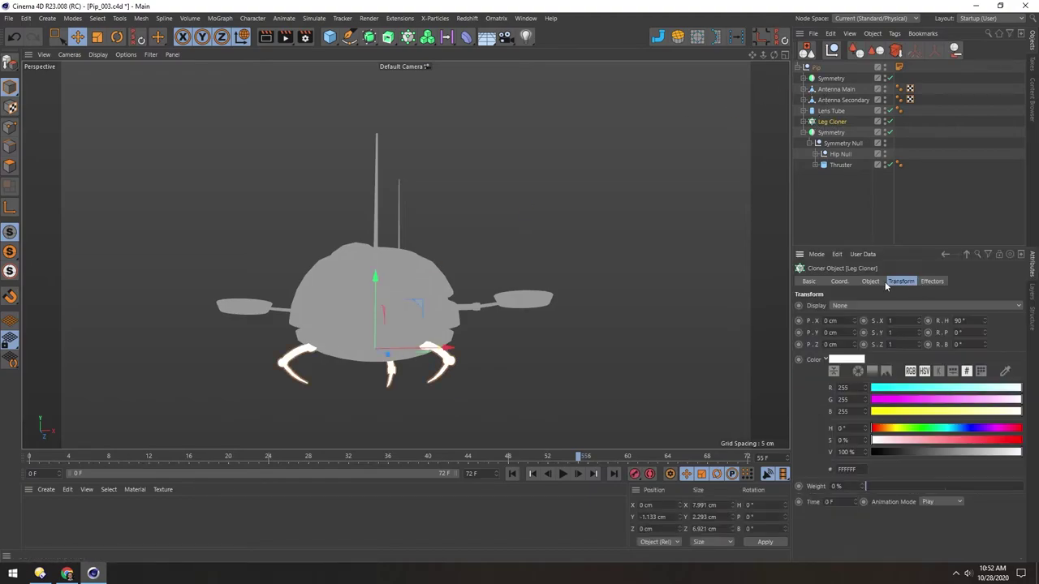
{"action": "left_click", "coordinate": [1005, 370]}
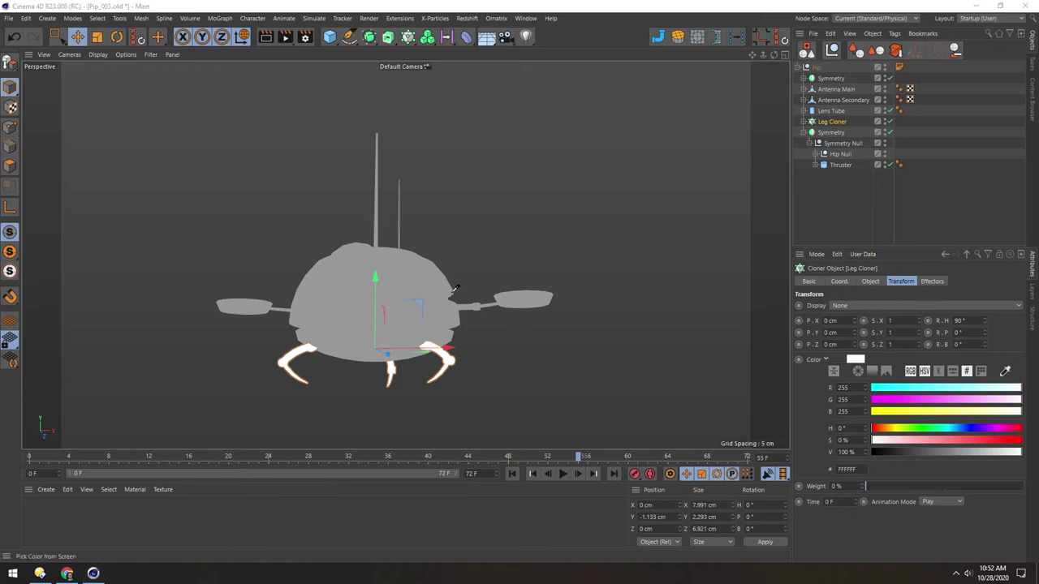
{"action": "left_click", "coordinate": [425, 284]}
{"action": "left_click", "coordinate": [114, 120]}
- Examine the robot's overall silhouette from above, behind and other angles at a smaller scale
{"action": "right_click_drag", "start_coordinate": [366, 281], "coordinate": [292, 321], "text": "alt"}
{"action": "middle_click_drag", "start_coordinate": [382, 278], "coordinate": [419, 268], "text": "alt"}
{"action": "mouse_move", "coordinate": [407, 262]}
{"action": "left_mouse_down", "text": "alt"}
{"action": "mouse_move", "coordinate": [429, 252]}
{"action": "mouse_move", "coordinate": [511, 257]}
{"action": "mouse_move", "coordinate": [479, 323]}
{"action": "mouse_move", "coordinate": [379, 329]}
{"action": "mouse_move", "coordinate": [347, 282]}
{"action": "mouse_move", "coordinate": [424, 212]}
{"action": "mouse_move", "coordinate": [448, 207]}
{"action": "mouse_move", "coordinate": [478, 269]}
{"action": "mouse_move", "coordinate": [473, 339]}
{"action": "mouse_move", "coordinate": [460, 347]}
{"action": "mouse_move", "coordinate": [406, 262]}
{"action": "left_mouse_up", "text": "alt"}
{"action": "right_click_drag", "start_coordinate": [406, 262], "coordinate": [427, 219], "text": "alt"}
{"action": "middle_click_drag", "start_coordinate": [427, 220], "coordinate": [426, 251], "text": "alt"}
{"action": "left_click_drag", "start_coordinate": [426, 251], "coordinate": [354, 210], "text": "alt"}
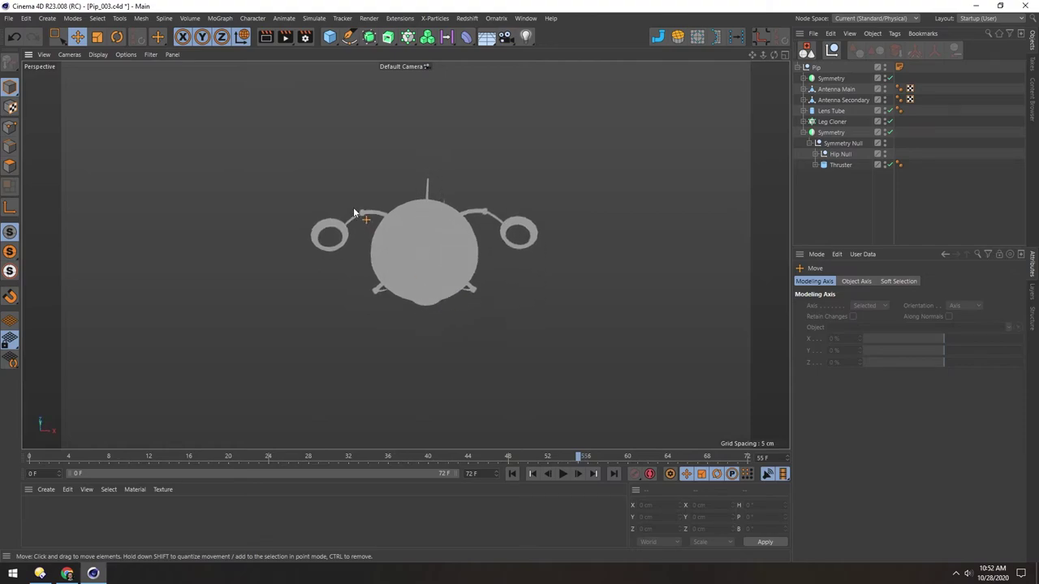
{"action": "left_click_drag", "start_coordinate": [452, 238], "coordinate": [367, 228], "text": "alt"}
{"action": "left_click_drag", "start_coordinate": [522, 271], "coordinate": [508, 160], "text": "alt"}
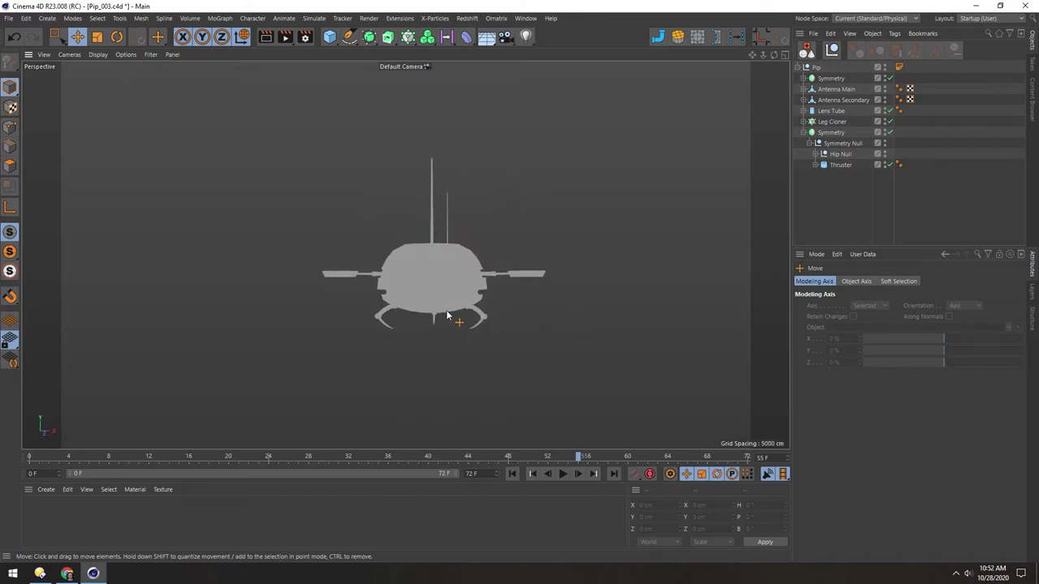
- Display the robot with Gouraud shading and wireframe lines, and collapse the arms' Symmetry hierarchy
{"action": "left_click_drag", "start_coordinate": [442, 256], "coordinate": [457, 281], "text": "alt"}
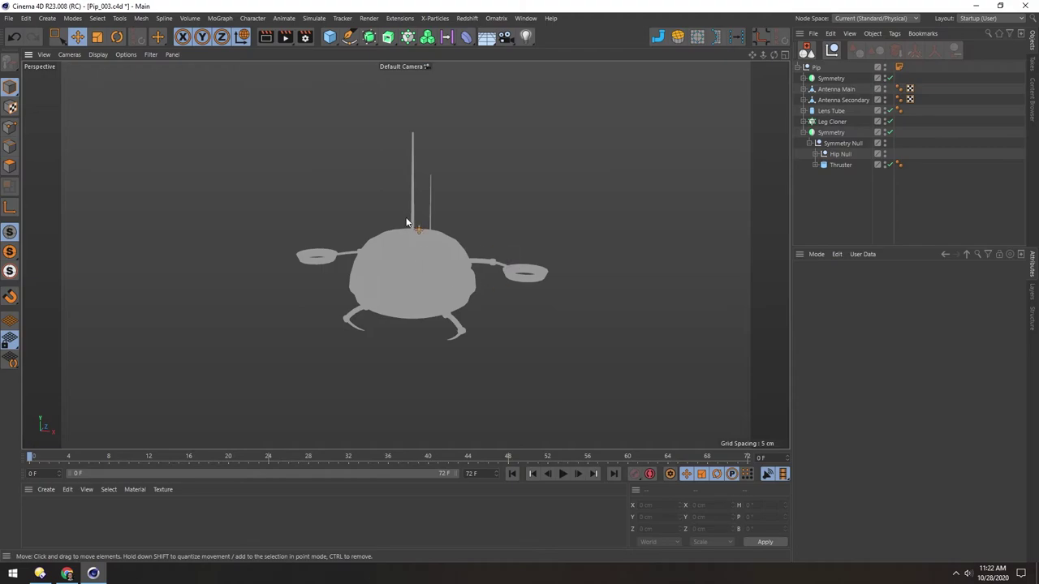
{"action": "key", "text": "n"}
{"action": "key", "text": "b"}
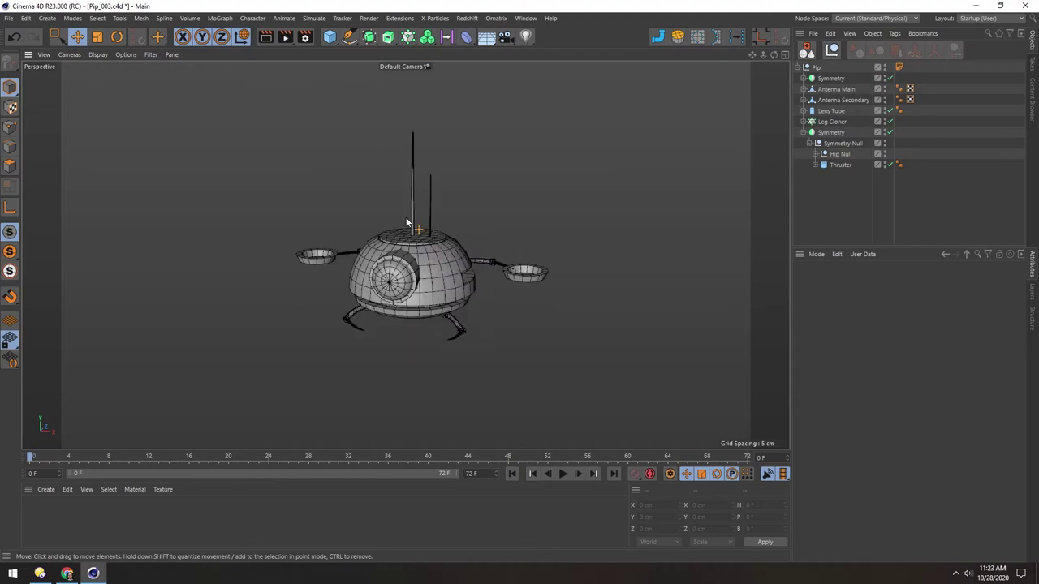
{"action": "right_click_drag", "start_coordinate": [405, 242], "coordinate": [417, 242], "text": "alt"}
{"action": "left_click_drag", "start_coordinate": [416, 243], "coordinate": [417, 269], "text": "alt"}
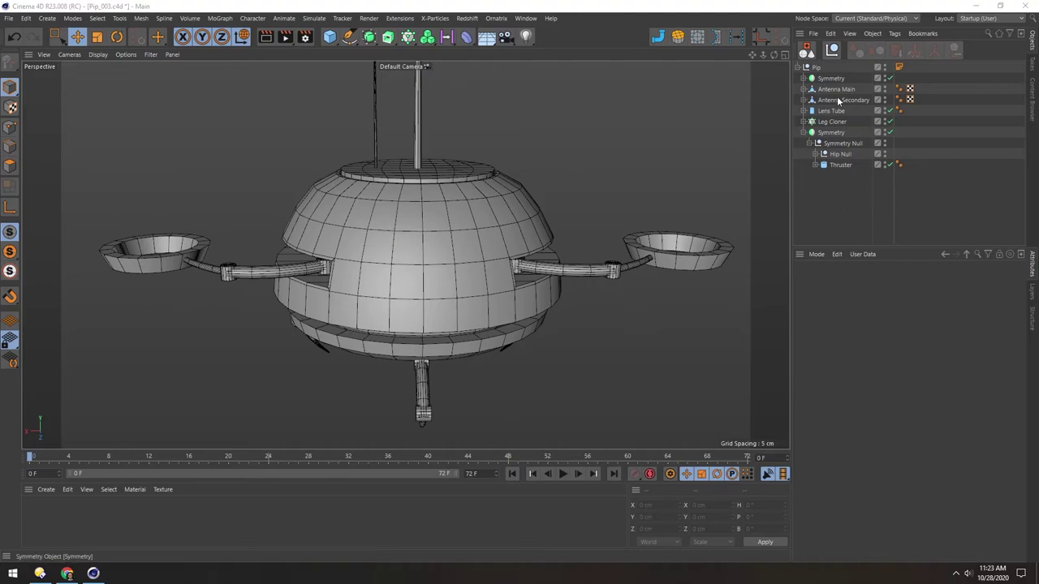
{"action": "left_click", "coordinate": [803, 132]}
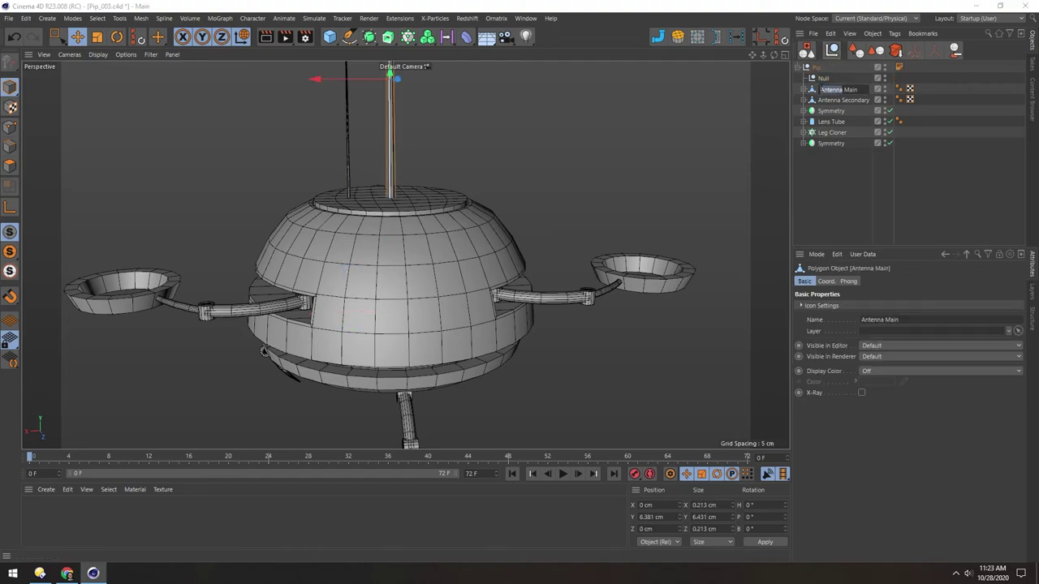
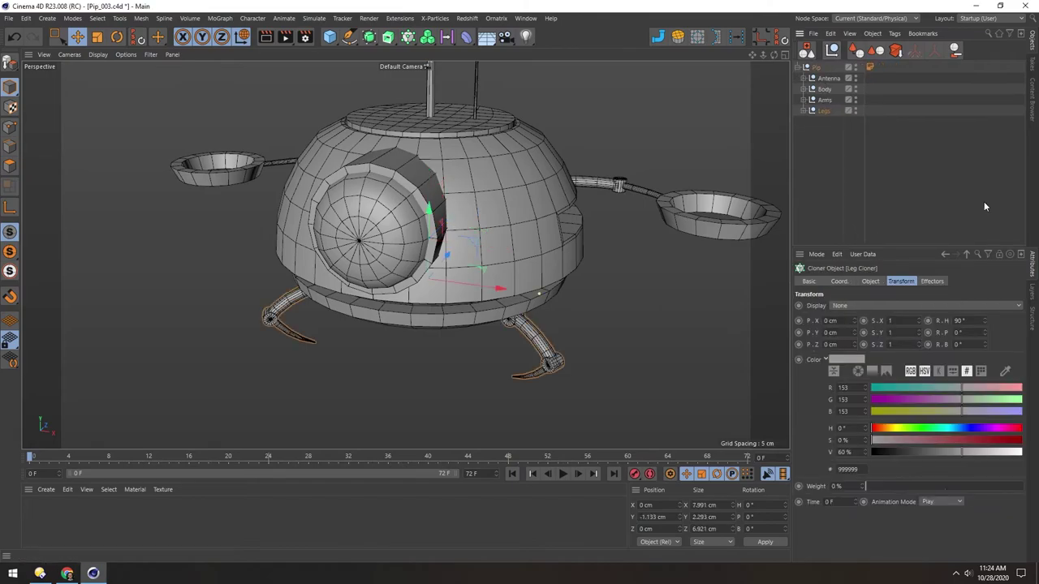
- Inset the two-by-four block of Body polygons beside the centre seam on the robot's back by 0.1 cm using Extrude Inner
{"action": "left_click", "coordinate": [802, 89]}
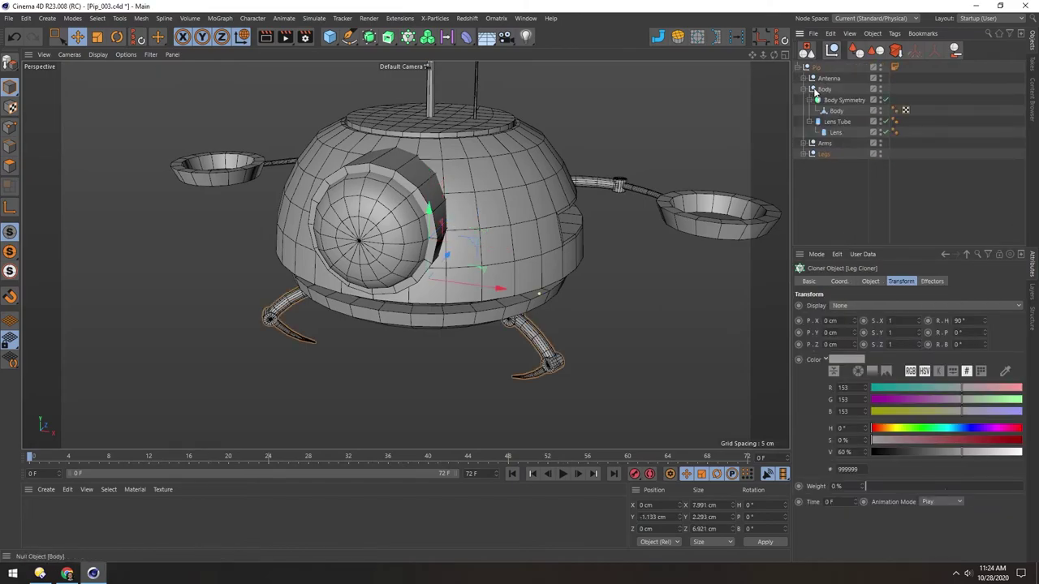
{"action": "left_click", "coordinate": [838, 111]}
{"action": "left_click_drag", "start_coordinate": [536, 134], "coordinate": [496, 160], "text": "alt"}
{"action": "left_click", "coordinate": [10, 167]}
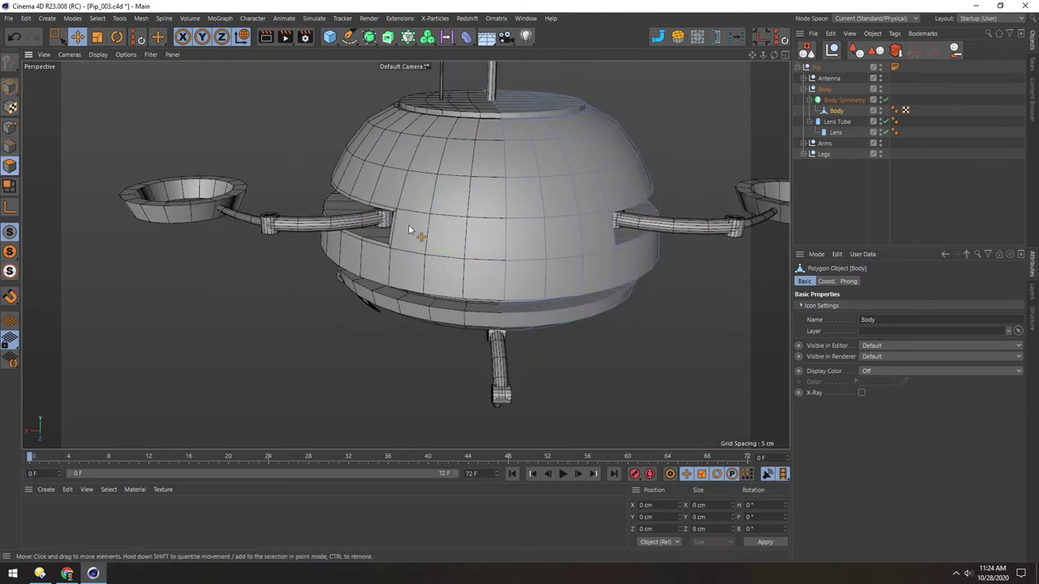
{"action": "key", "text": "9"}
{"action": "middle_click_drag", "start_coordinate": [520, 221], "coordinate": [477, 242], "text": "alt"}
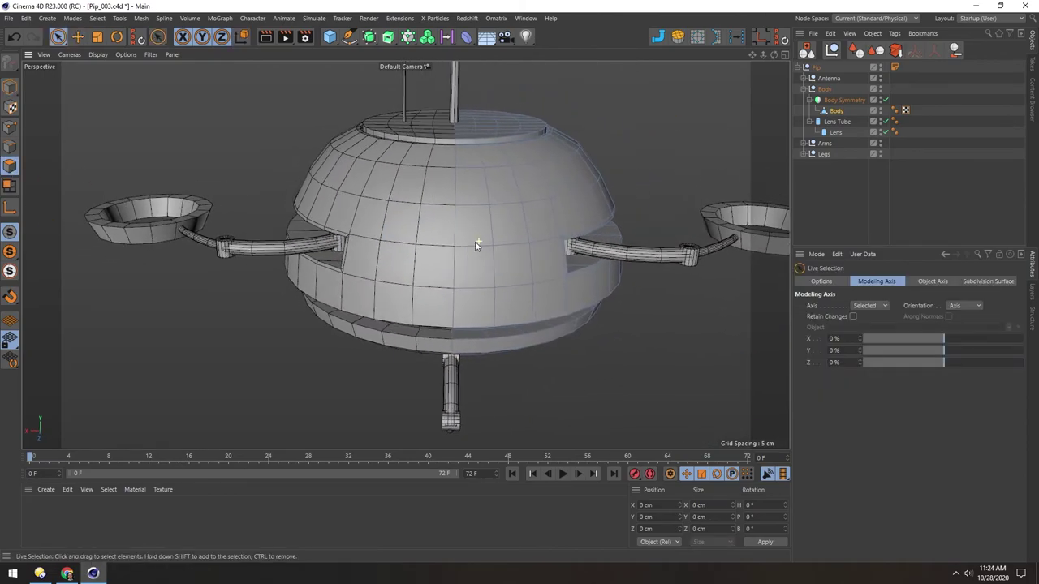
{"action": "left_click_drag", "start_coordinate": [497, 307], "coordinate": [496, 247]}
{"action": "left_click_drag", "start_coordinate": [489, 209], "coordinate": [490, 213]}
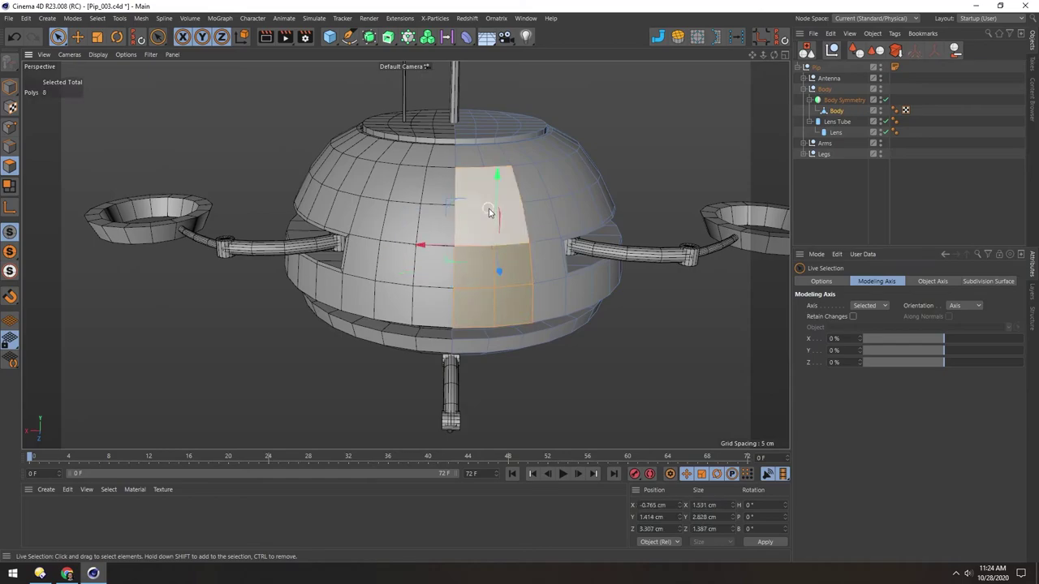
{"action": "key", "text": "i"}
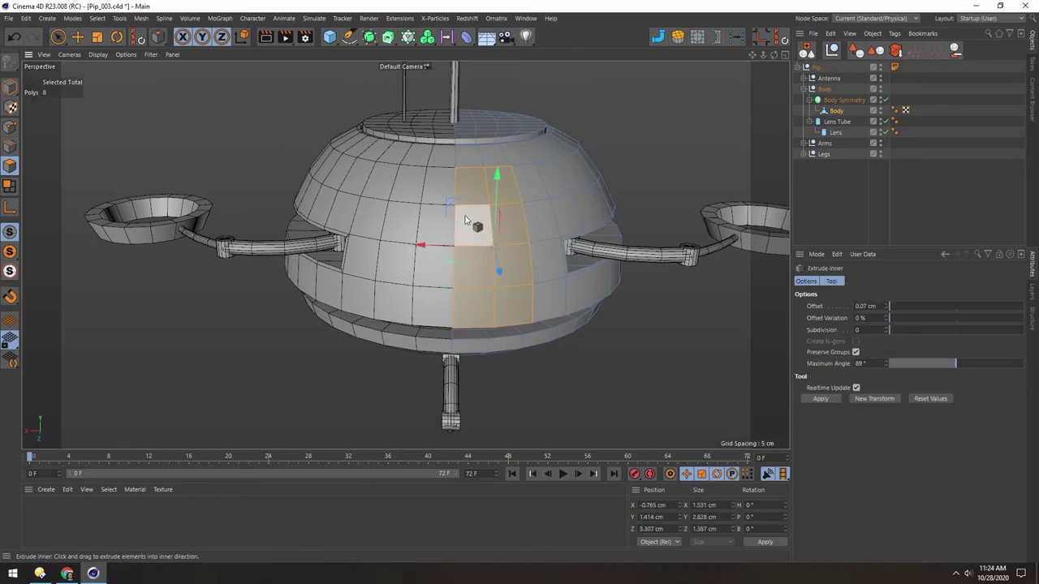
{"action": "left_click_drag", "start_coordinate": [474, 225], "coordinate": [490, 225]}
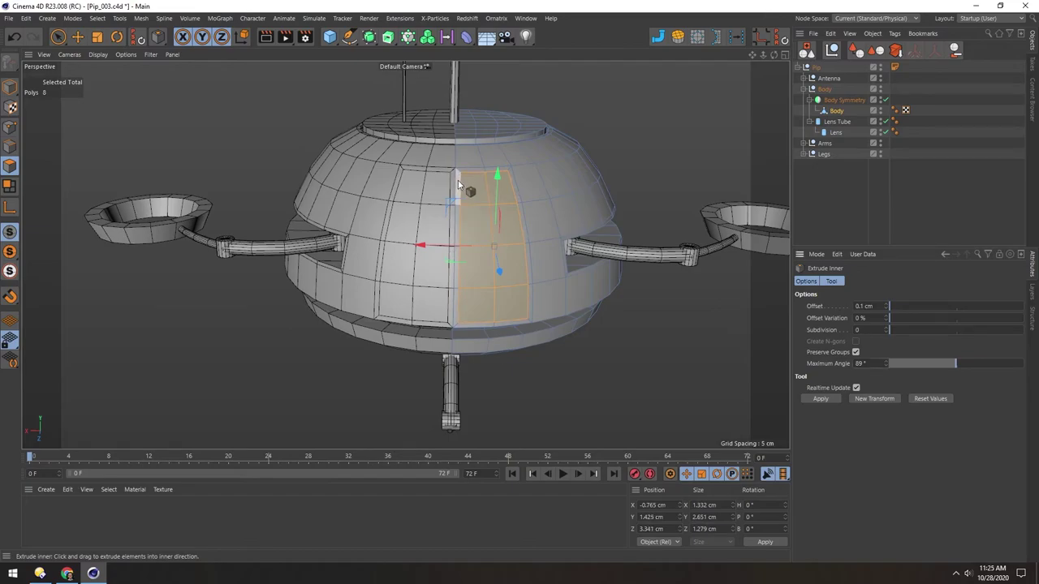
- Delete the narrow strip of inset polygons running along the centre seam of the back panel
{"action": "scroll", "coordinate": [458, 185], "scroll_direction": "up", "scroll_amount": 2}
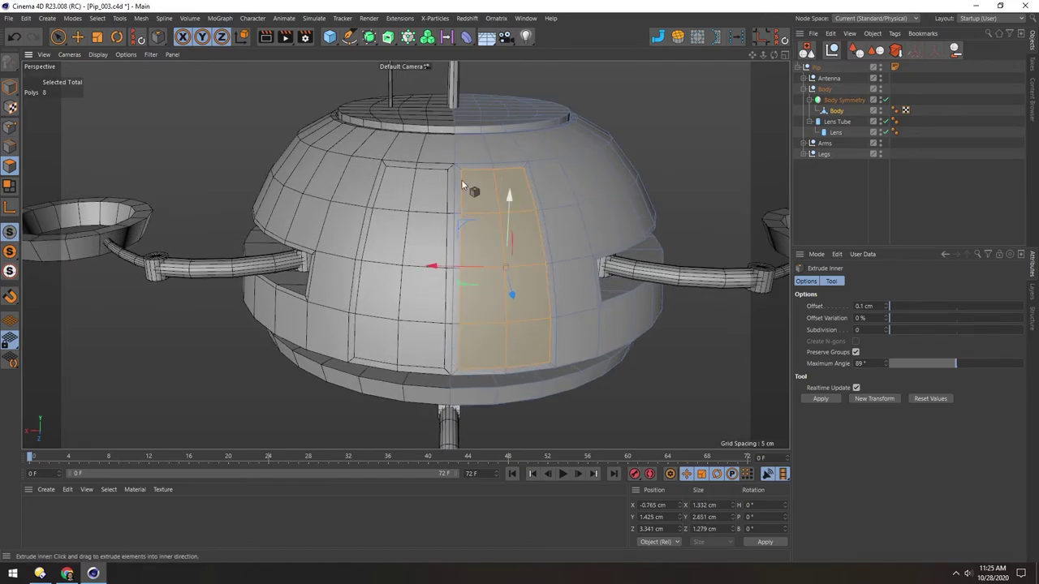
{"action": "key", "text": "e"}
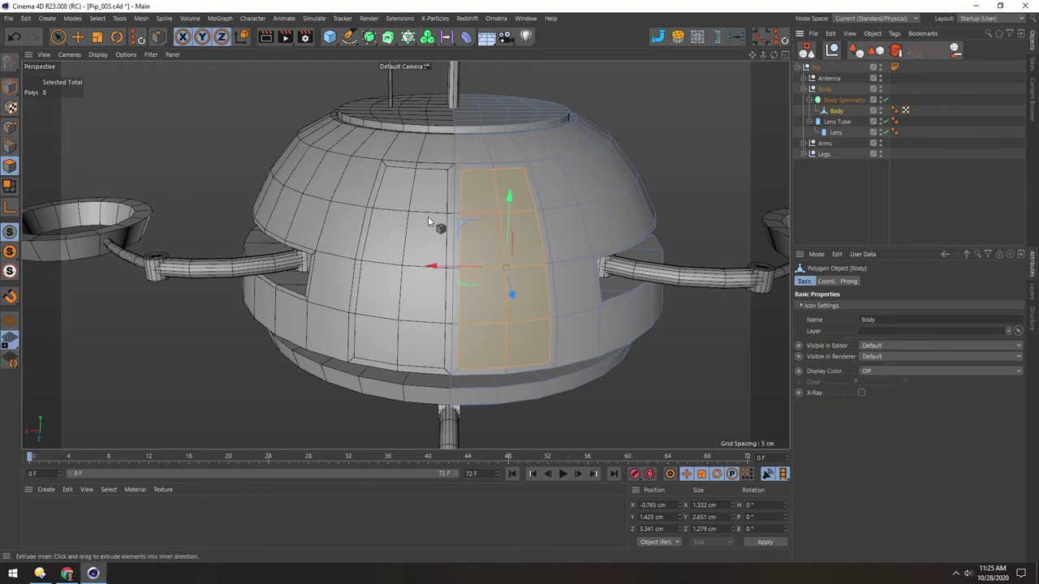
{"action": "left_click", "coordinate": [459, 195]}
{"action": "left_click_drag", "start_coordinate": [459, 241], "coordinate": [450, 317], "text": "shift"}
{"action": "left_click", "coordinate": [456, 346], "text": "shift"}
{"action": "key", "text": "Delete"}
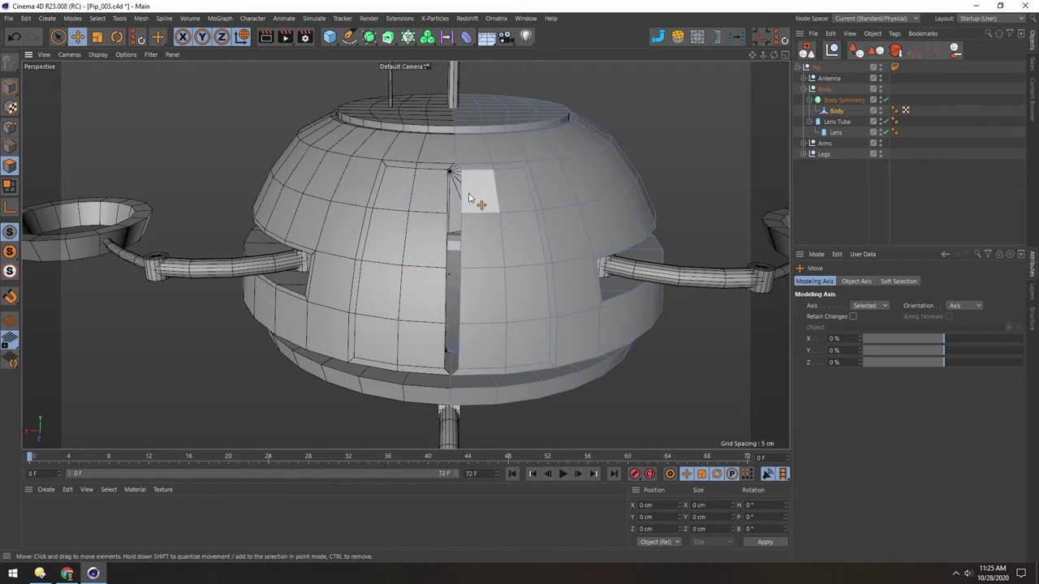
- Close the centre gap by selecting the back panel's four open inner edges and setting their X position to 0 cm
{"action": "left_click", "coordinate": [10, 146]}
{"action": "left_click", "coordinate": [452, 174]}
{"action": "left_click", "coordinate": [459, 235], "text": "shift"}
{"action": "left_click_drag", "start_coordinate": [459, 255], "coordinate": [474, 240], "text": "alt"}
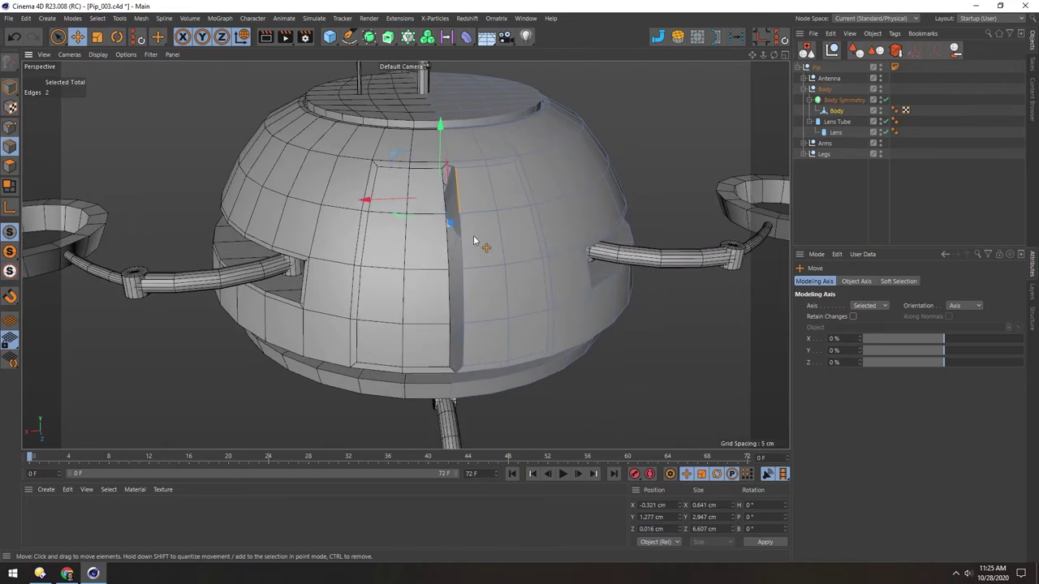
{"action": "left_click", "coordinate": [461, 205]}
{"action": "scroll", "coordinate": [461, 199], "scroll_direction": "up", "scroll_amount": 5}
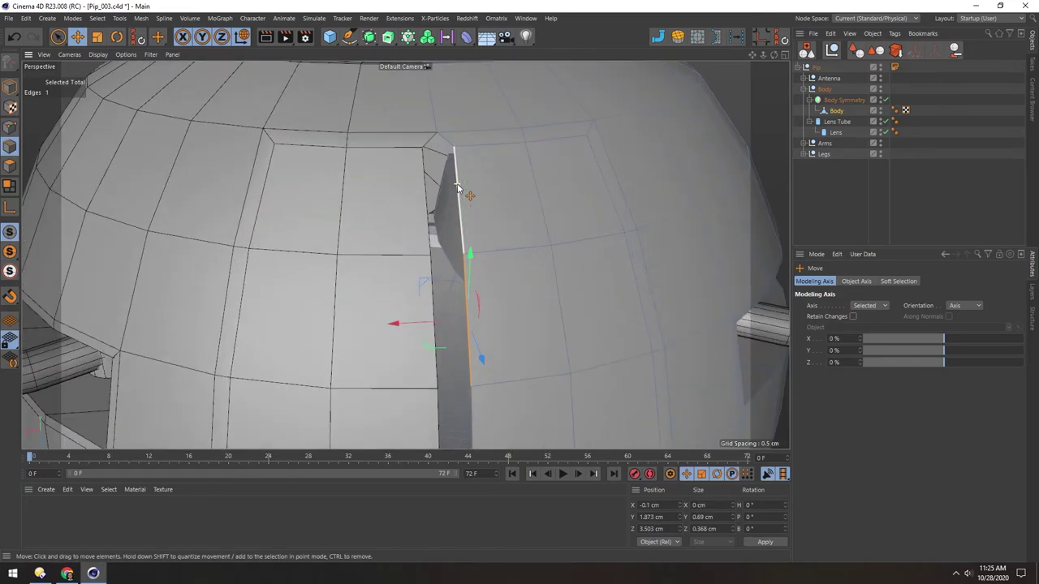
{"action": "scroll", "coordinate": [503, 267], "scroll_direction": "down", "scroll_amount": 4}
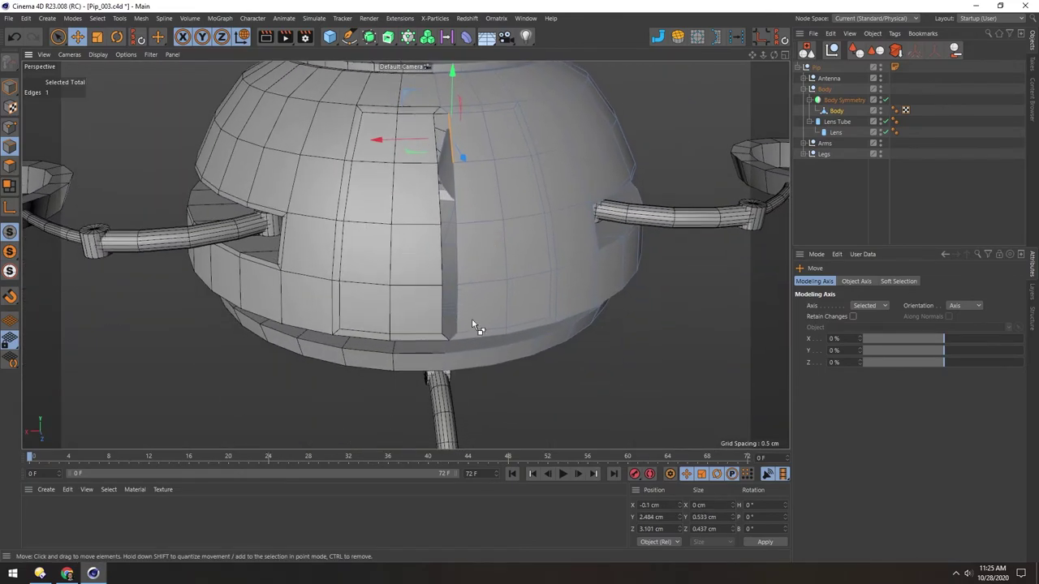
{"action": "double_click", "coordinate": [462, 304]}
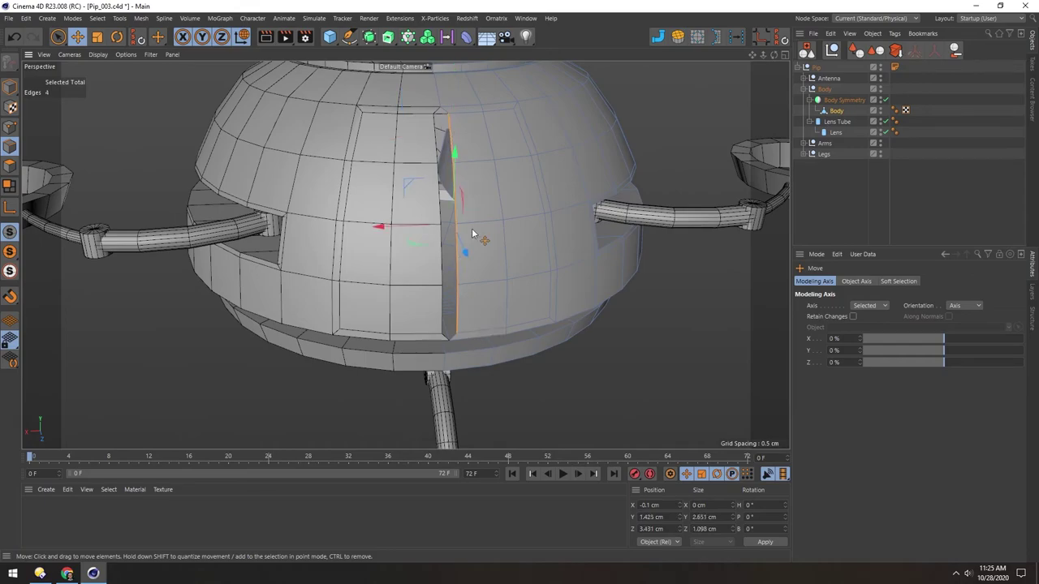
{"action": "scroll", "coordinate": [483, 288], "scroll_direction": "down", "scroll_amount": 5}
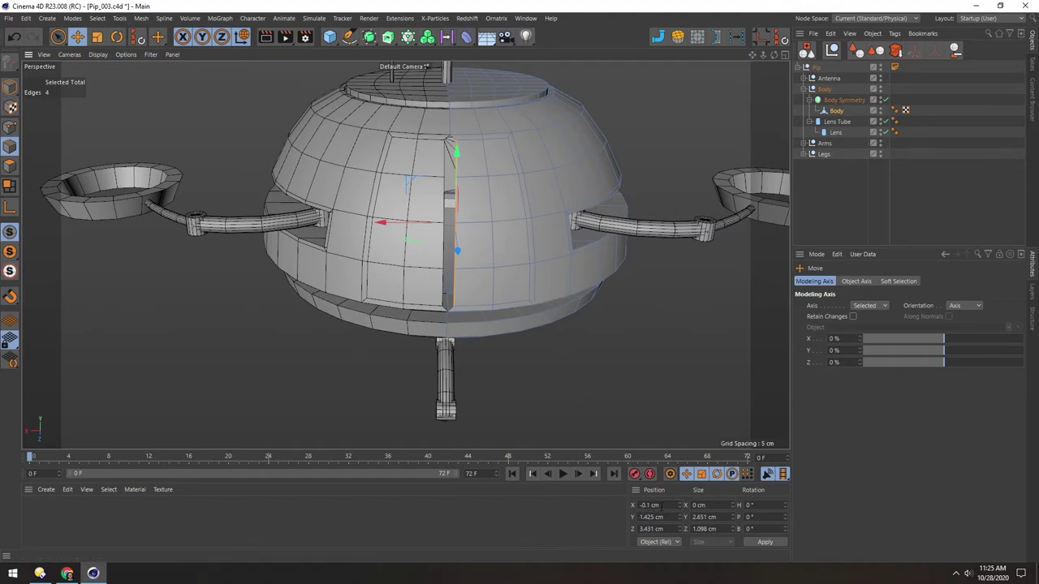
{"action": "type", "text": "0"}
{"action": "key", "text": "Return"}
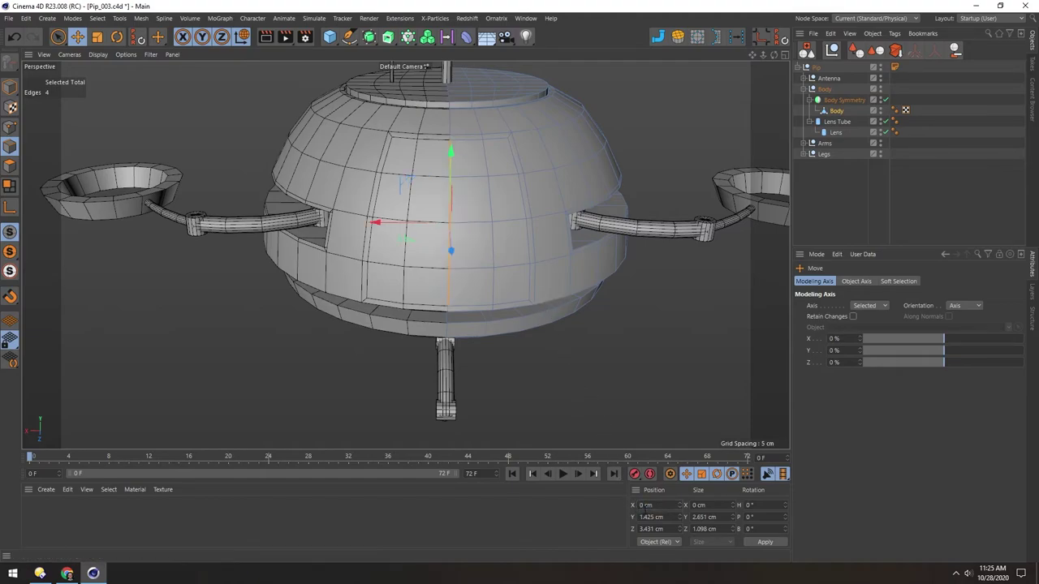
- Add a loop cut at 50% offset through the inset border surrounding the back panel
{"action": "left_click_drag", "start_coordinate": [417, 192], "coordinate": [436, 189], "text": "alt"}
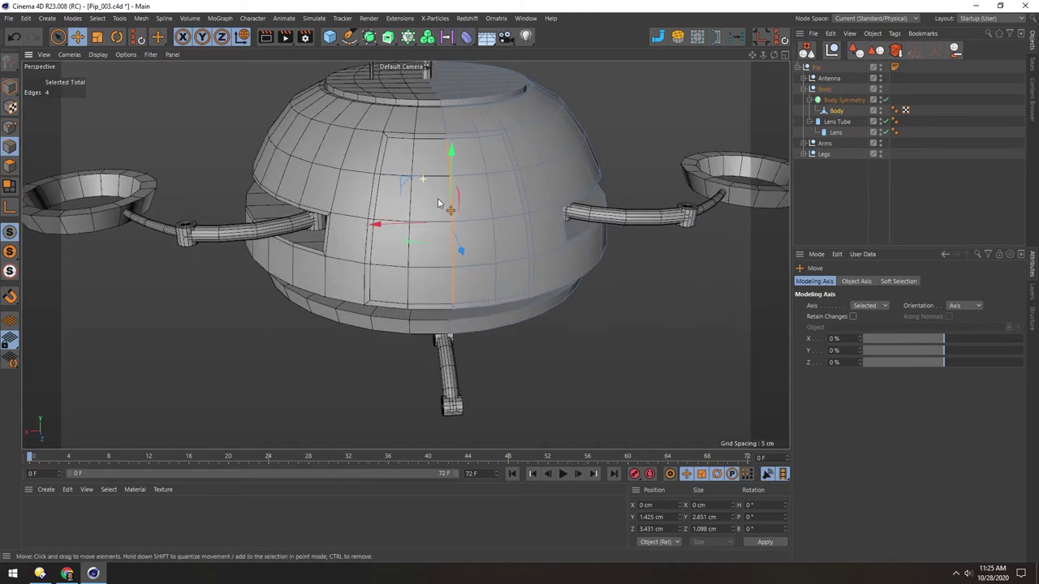
{"action": "left_click_drag", "start_coordinate": [422, 79], "coordinate": [427, 138], "text": "alt"}
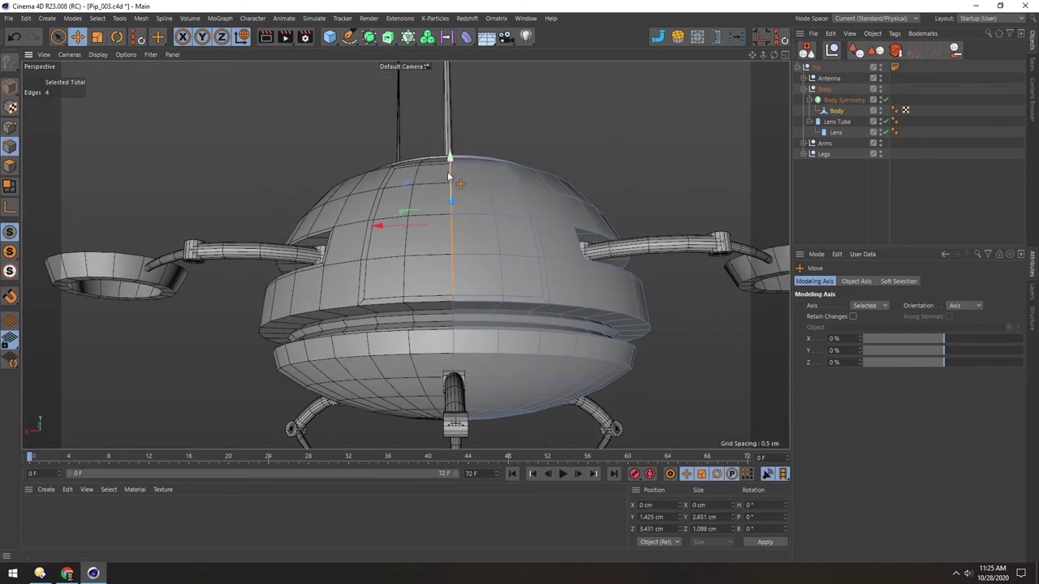
{"action": "scroll", "coordinate": [466, 176], "scroll_direction": "up", "scroll_amount": 6}
{"action": "middle_click_drag", "start_coordinate": [464, 235], "coordinate": [461, 209], "text": "alt"}
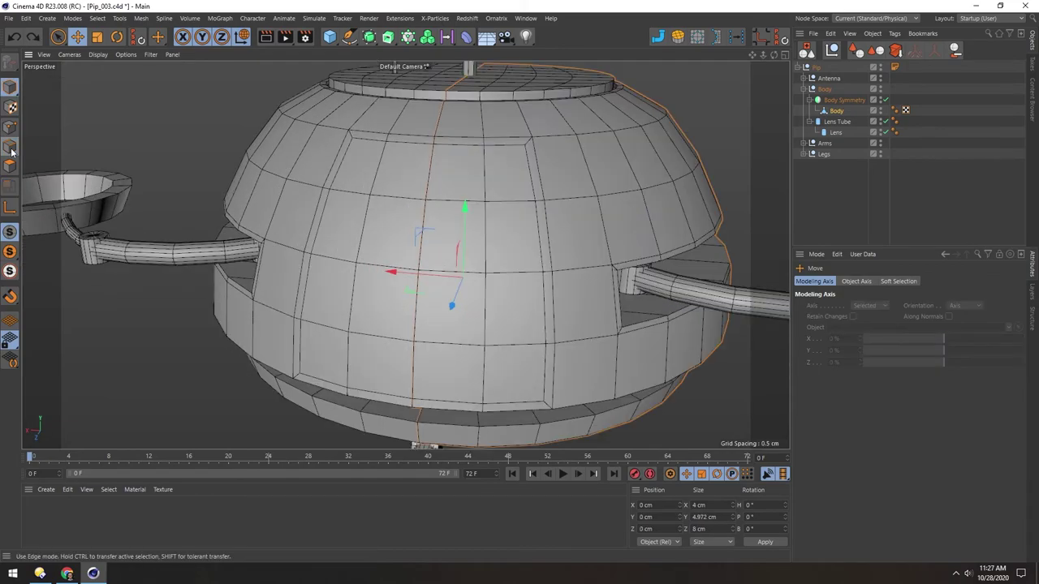
{"action": "left_click", "coordinate": [11, 150]}
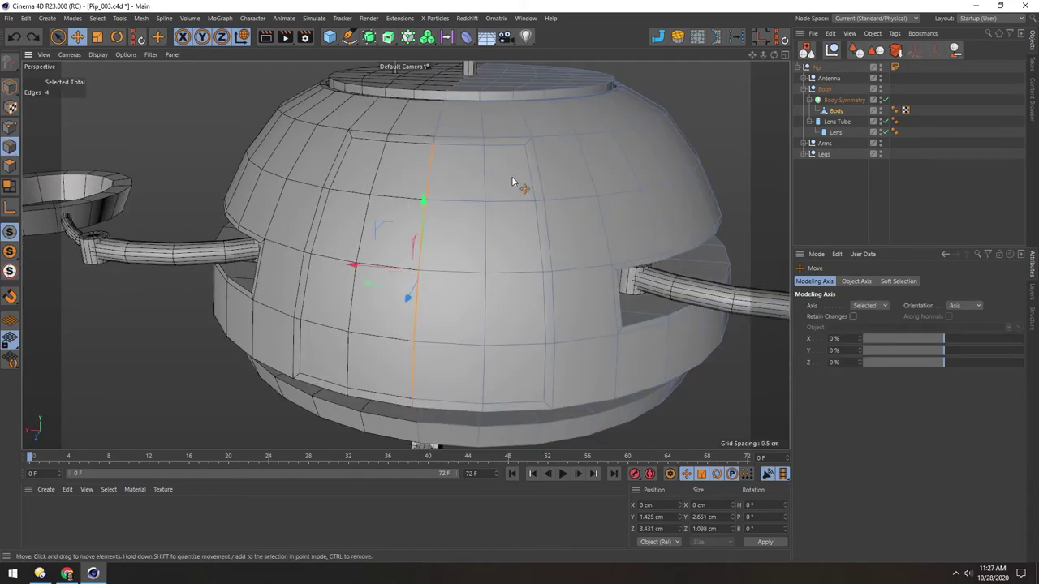
{"action": "key", "text": "k"}
{"action": "key", "text": "l"}
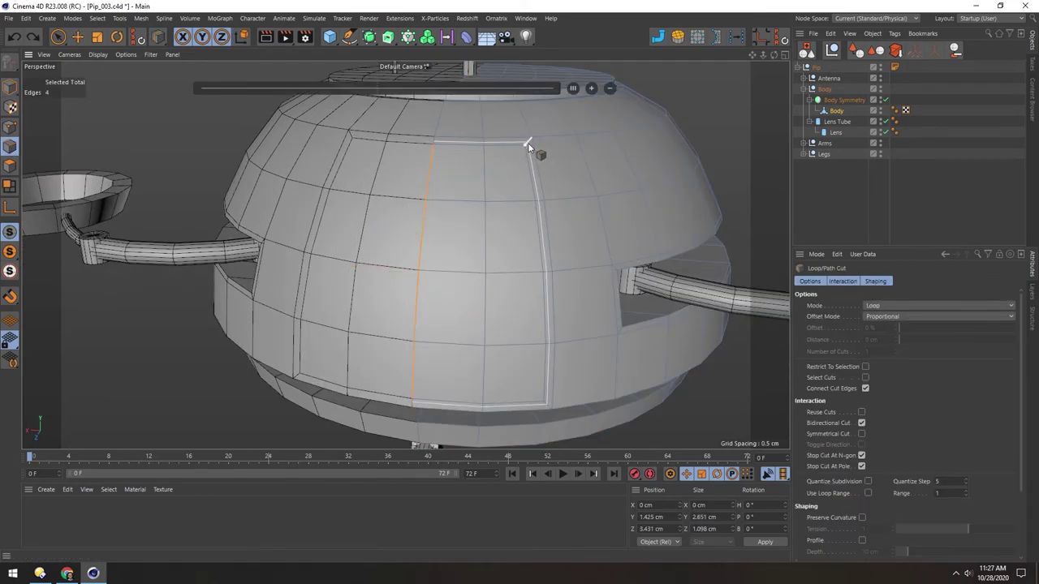
{"action": "right_click", "coordinate": [527, 142]}
{"action": "left_click", "coordinate": [568, 123]}
{"action": "right_click_drag", "start_coordinate": [525, 139], "coordinate": [574, 108], "text": "alt"}
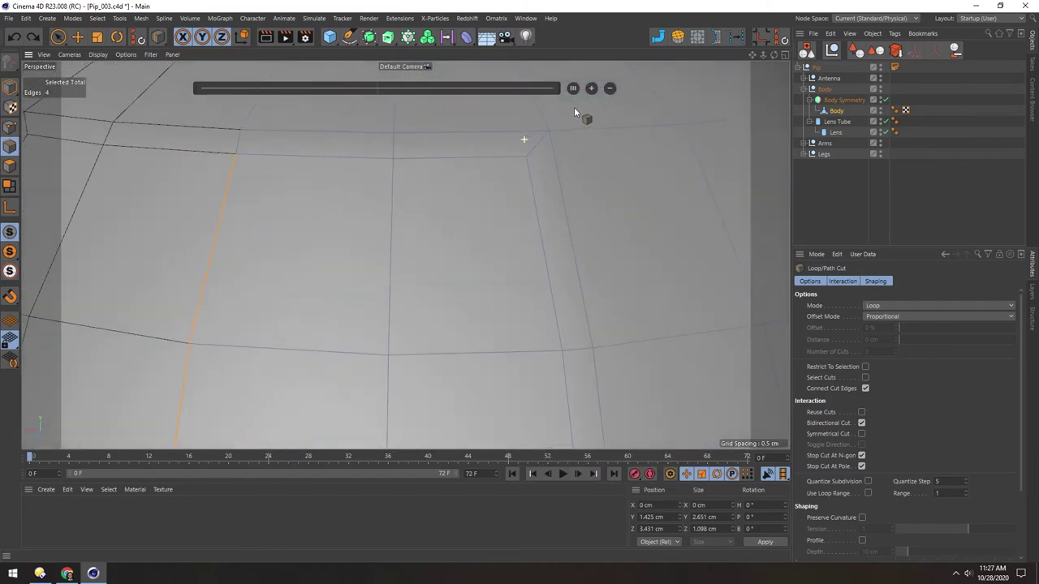
{"action": "left_click_drag", "start_coordinate": [560, 139], "coordinate": [543, 158], "text": "alt"}
{"action": "left_click", "coordinate": [535, 142]}
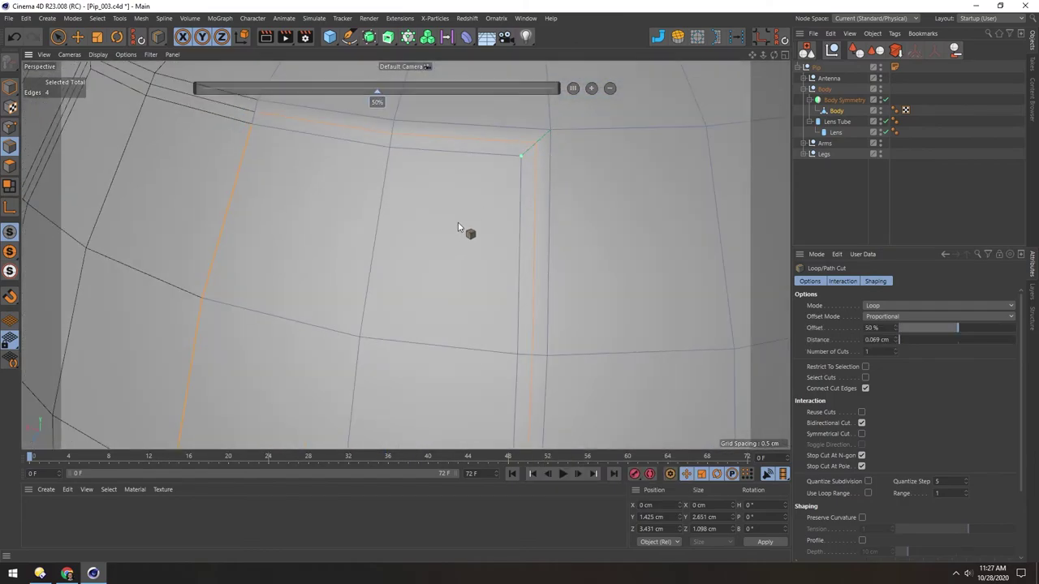
{"action": "scroll", "coordinate": [467, 215], "scroll_direction": "down", "scroll_amount": 6}
{"action": "key", "text": "e"}
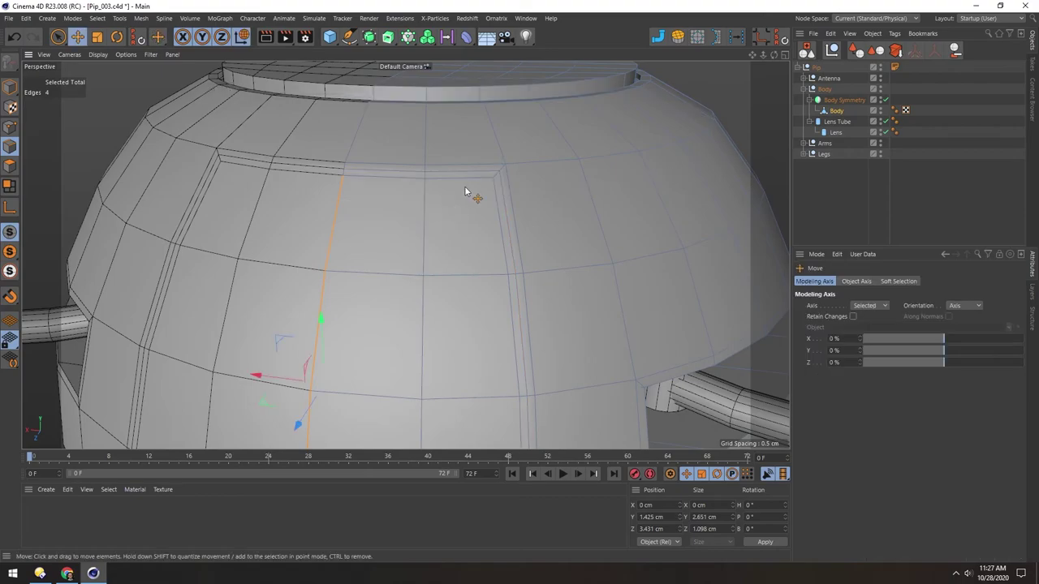
- Bevel the diagonal edge at the upper corner of the panel border in Chamfer mode with a 0.13 cm offset and 1 subdivision
{"action": "left_click", "coordinate": [494, 176]}
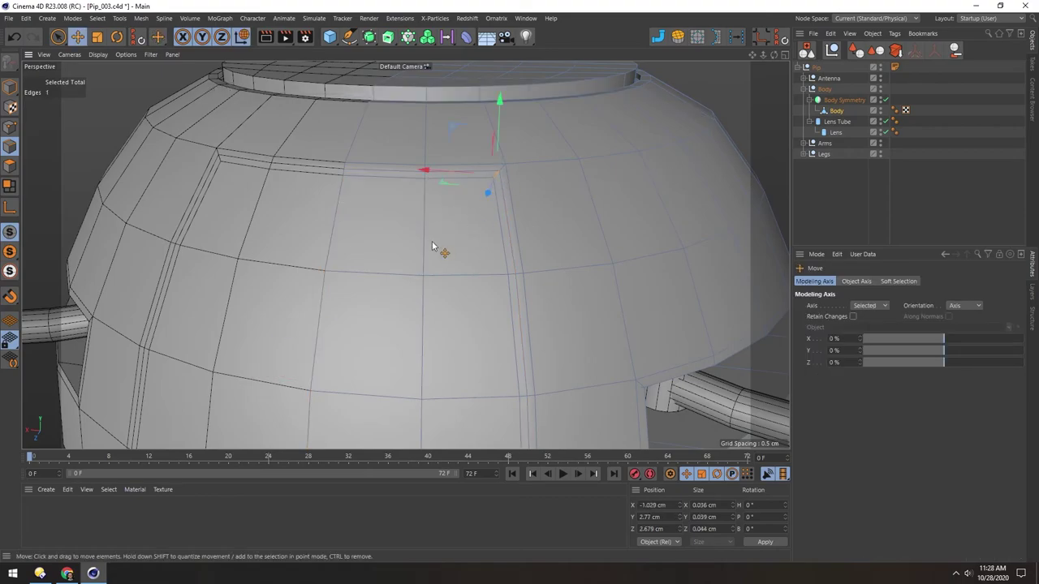
{"action": "key", "text": "m"}
{"action": "key", "text": "s"}
{"action": "left_click_drag", "start_coordinate": [443, 244], "coordinate": [461, 204]}
{"action": "mouse_move", "coordinate": [461, 204]}
{"action": "left_mouse_down", "text": "alt"}
{"action": "mouse_move", "coordinate": [326, 184]}
{"action": "mouse_move", "coordinate": [407, 213]}
{"action": "mouse_move", "coordinate": [456, 216]}
{"action": "left_mouse_up", "text": "alt"}
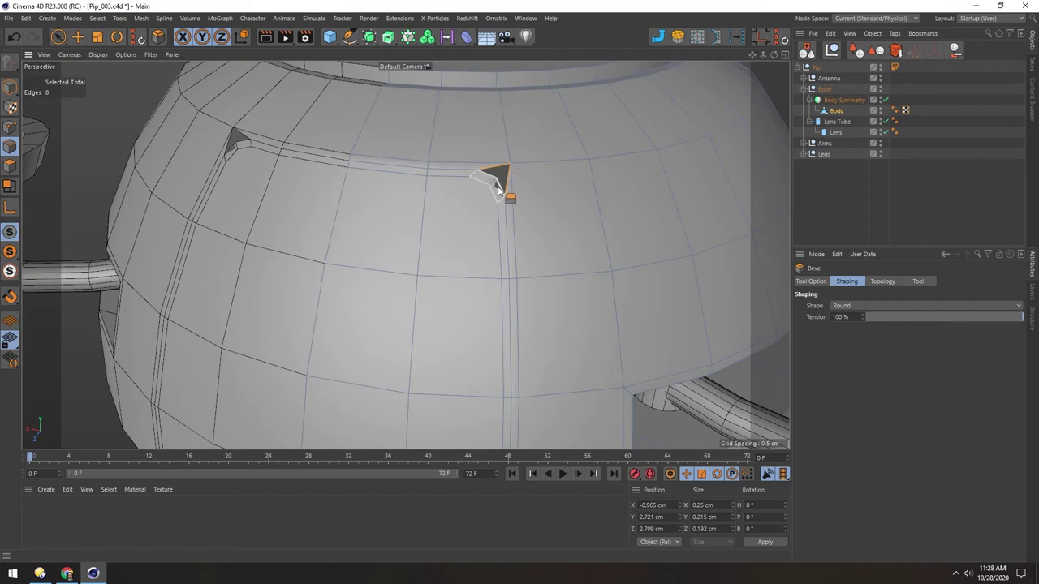
{"action": "left_click", "coordinate": [821, 281]}
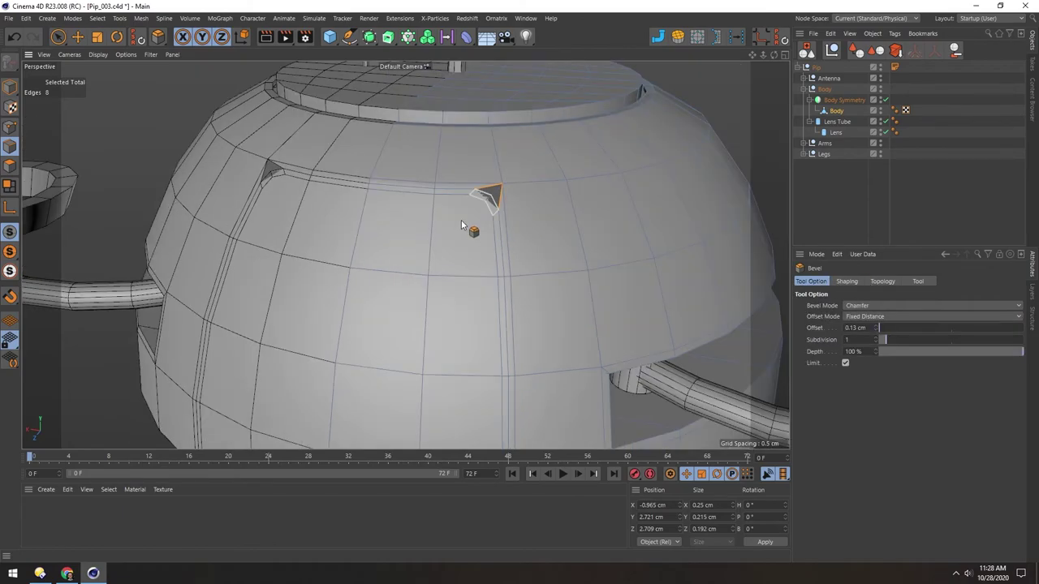
{"action": "key", "text": "e"}
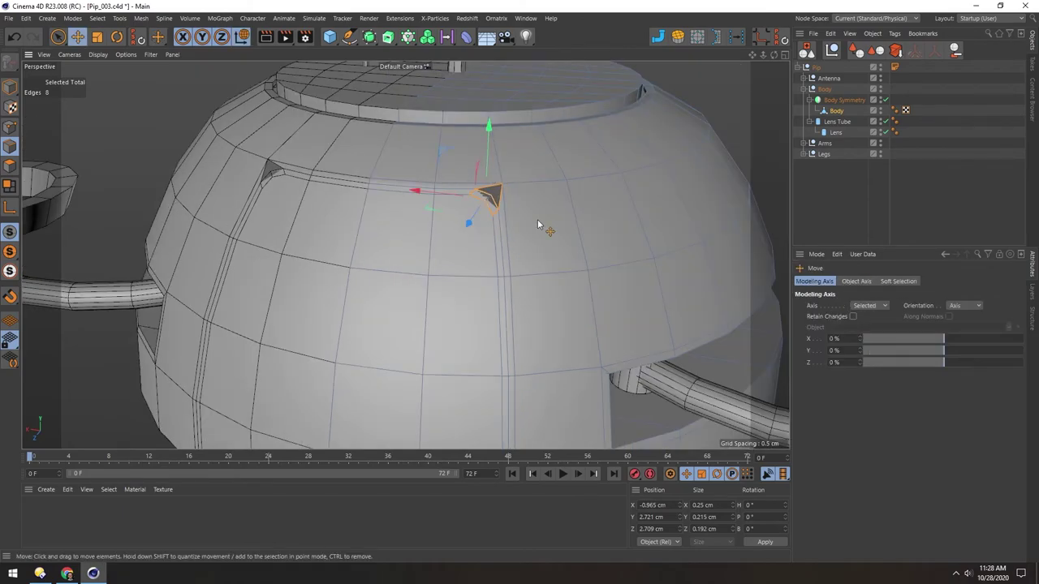
- Delete the unwanted triangular polygon at the beveled upper corner of the back panel
{"action": "scroll", "coordinate": [457, 235], "scroll_direction": "up", "scroll_amount": 4}
{"action": "left_click", "coordinate": [533, 169]}
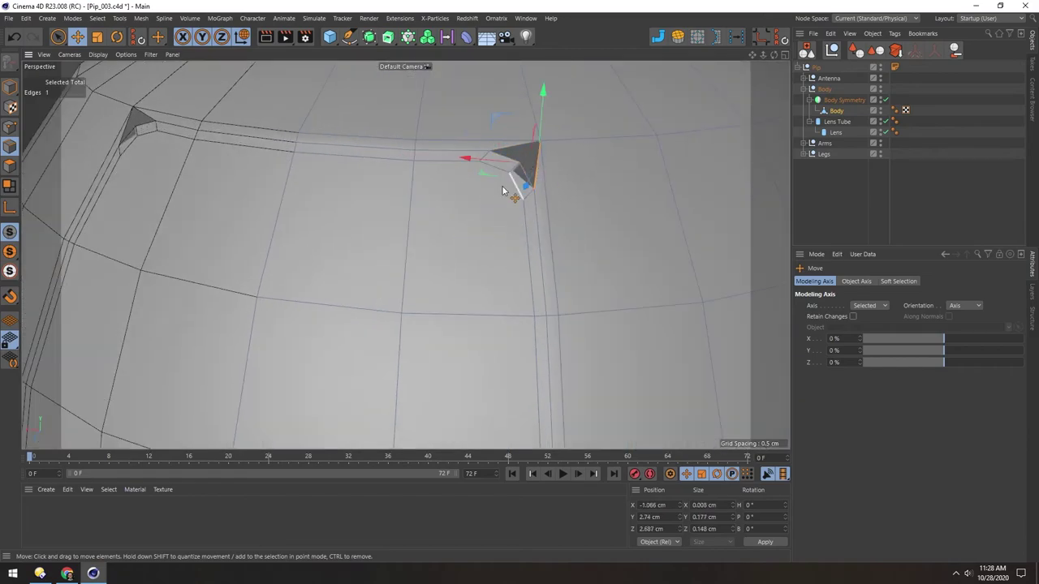
{"action": "middle_click_drag", "start_coordinate": [507, 179], "coordinate": [473, 206], "text": "alt"}
{"action": "left_click_drag", "start_coordinate": [473, 205], "coordinate": [406, 193], "text": "alt"}
{"action": "left_click", "coordinate": [10, 166]}
{"action": "left_click", "coordinate": [492, 189]}
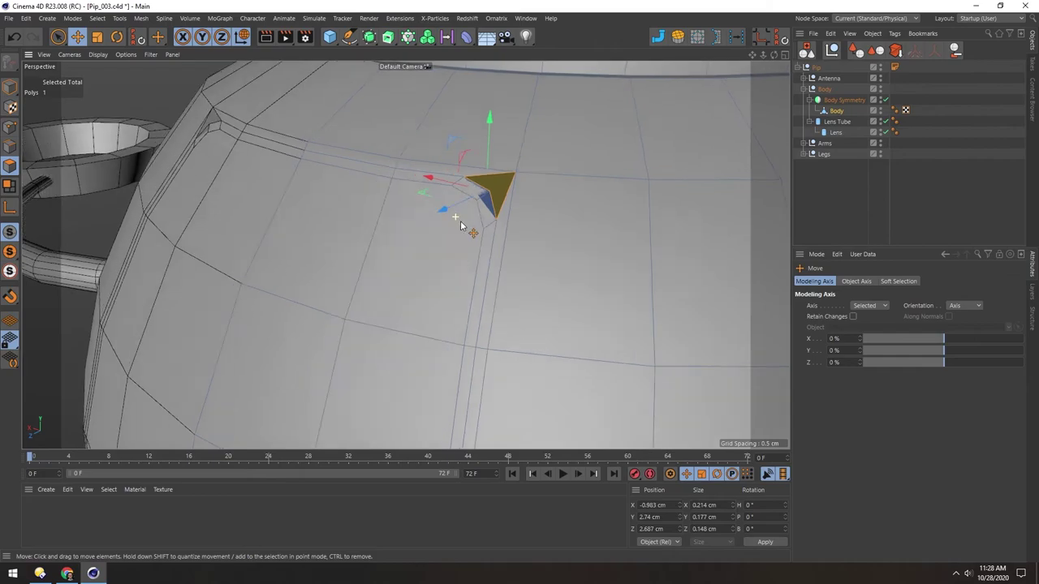
{"action": "left_click_drag", "start_coordinate": [452, 220], "coordinate": [479, 252], "text": "alt"}
{"action": "key", "text": "Delete"}
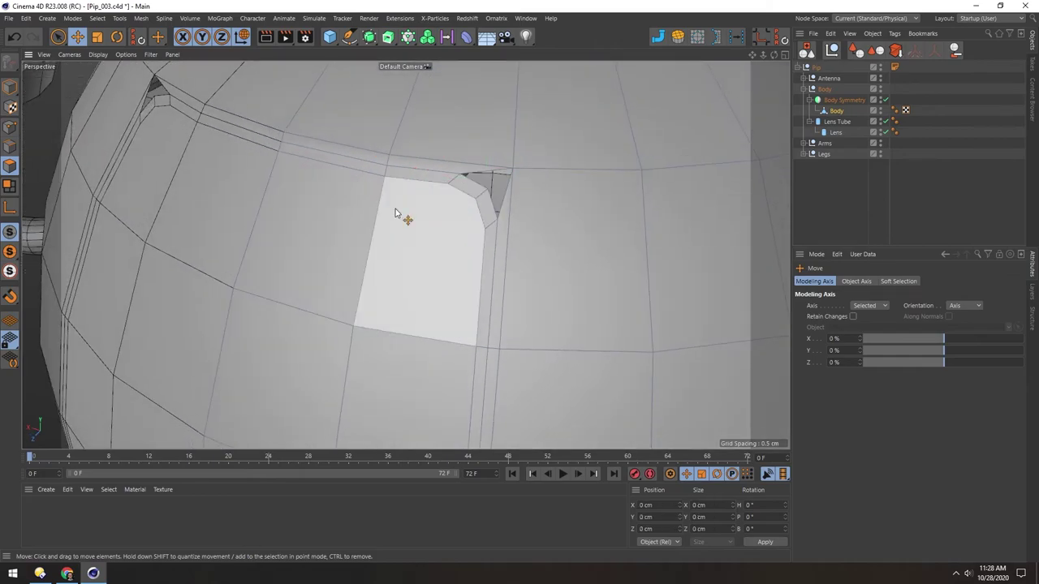
- Fill the open triangular hole at the back panel's upper corner with a polygon using the Polygon Pen
{"action": "left_click_drag", "start_coordinate": [464, 216], "coordinate": [429, 211], "text": "alt"}
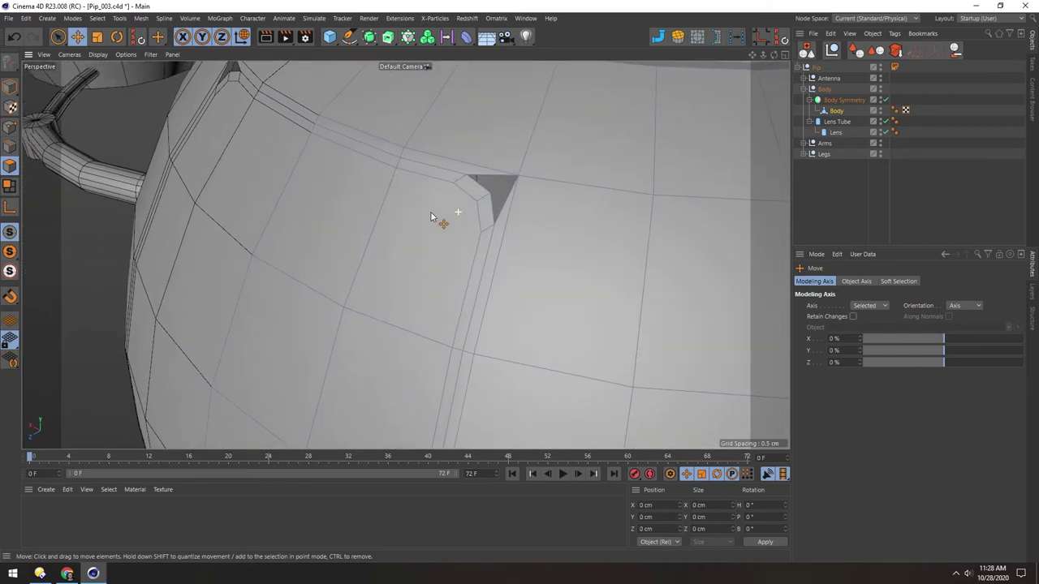
{"action": "key", "text": "m"}
{"action": "key", "text": "e"}
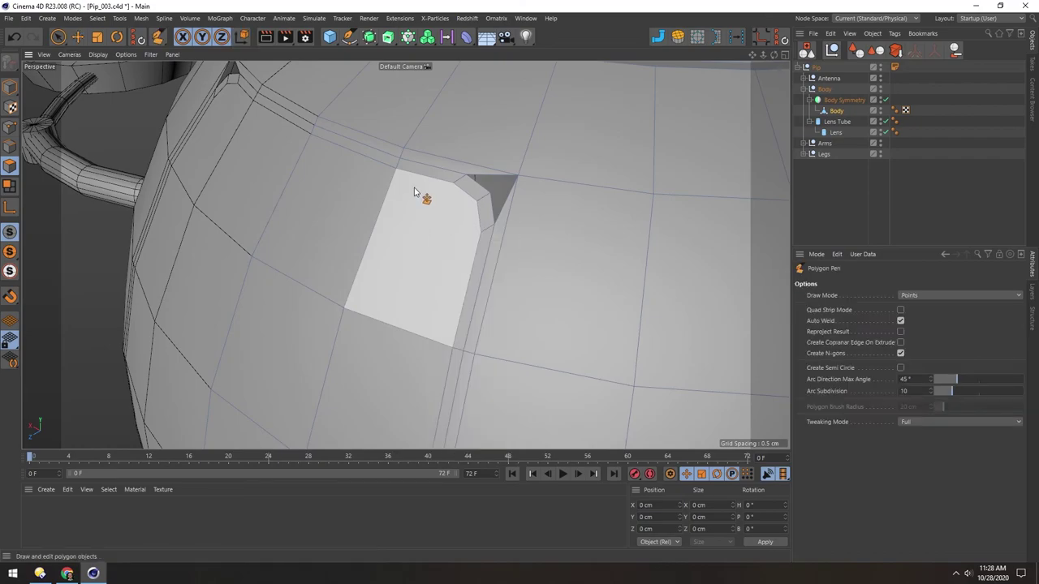
{"action": "left_click", "coordinate": [520, 177]}
{"action": "scroll", "coordinate": [487, 183], "scroll_direction": "up", "scroll_amount": 5}
{"action": "left_click", "coordinate": [494, 206]}
{"action": "left_click", "coordinate": [560, 165]}
{"action": "scroll", "coordinate": [397, 257], "scroll_direction": "down", "scroll_amount": 8}
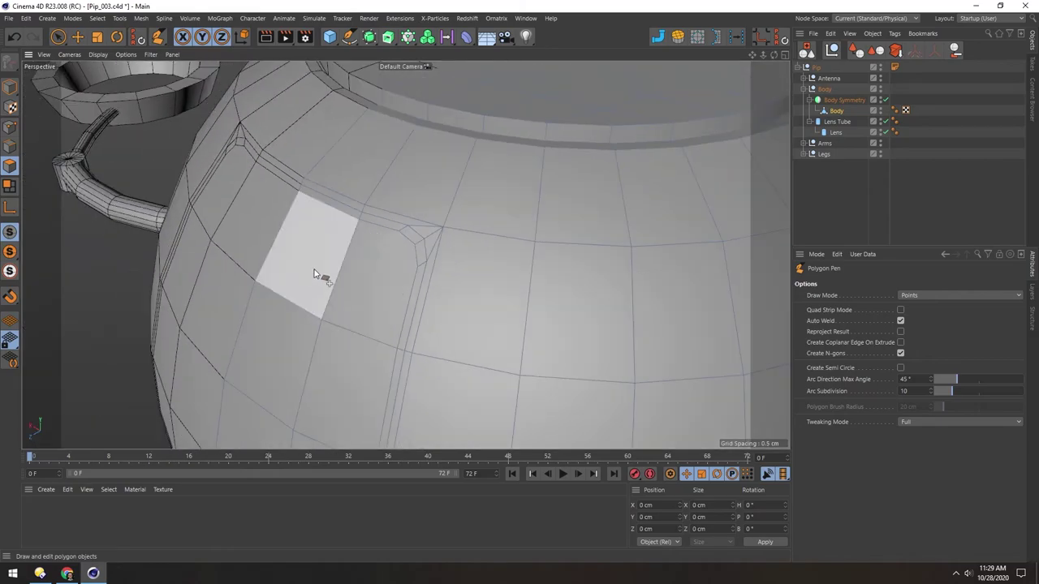
{"action": "scroll", "coordinate": [454, 183], "scroll_direction": "down", "scroll_amount": 6}
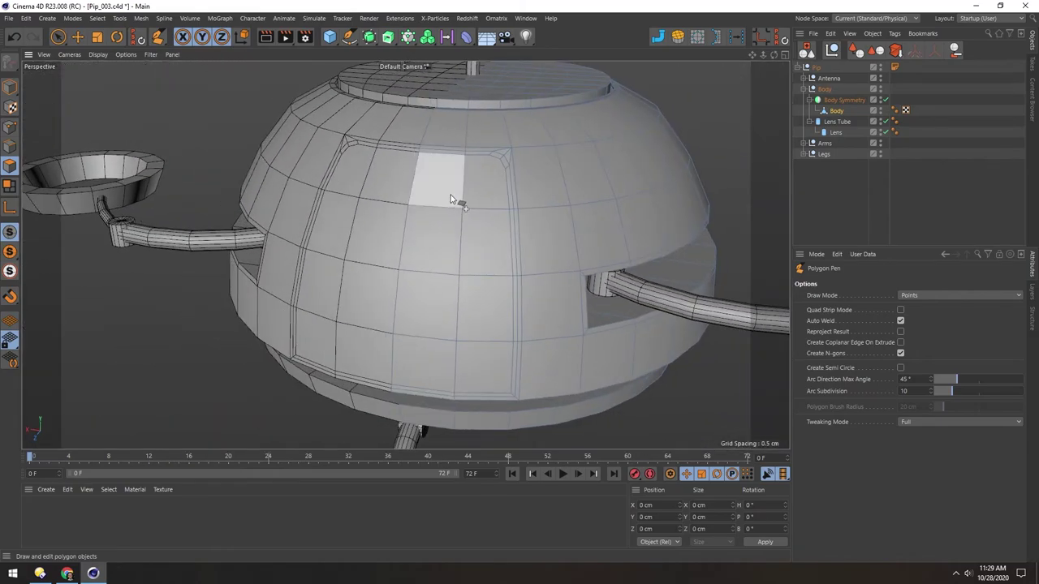
{"action": "scroll", "coordinate": [487, 193], "scroll_direction": "up", "scroll_amount": 4}
{"action": "scroll", "coordinate": [511, 162], "scroll_direction": "up", "scroll_amount": 3}
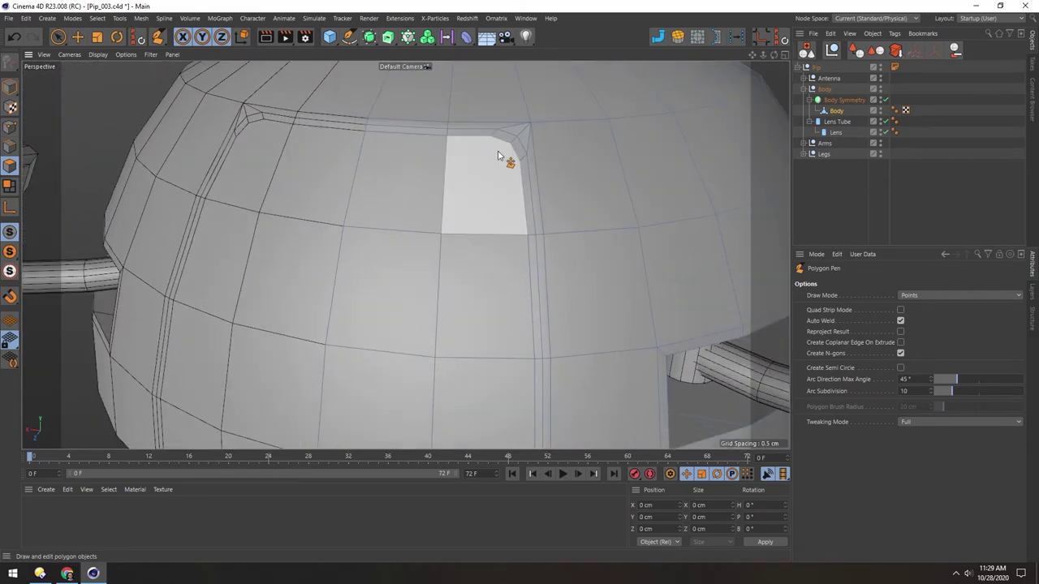
- Loop-select the outlining polygon strip around the back panel and extrude it inward without caps to form a recessed groove
{"action": "left_click", "coordinate": [10, 167]}
{"action": "key", "text": "u"}
{"action": "key", "text": "l"}
{"action": "left_click", "coordinate": [513, 144]}
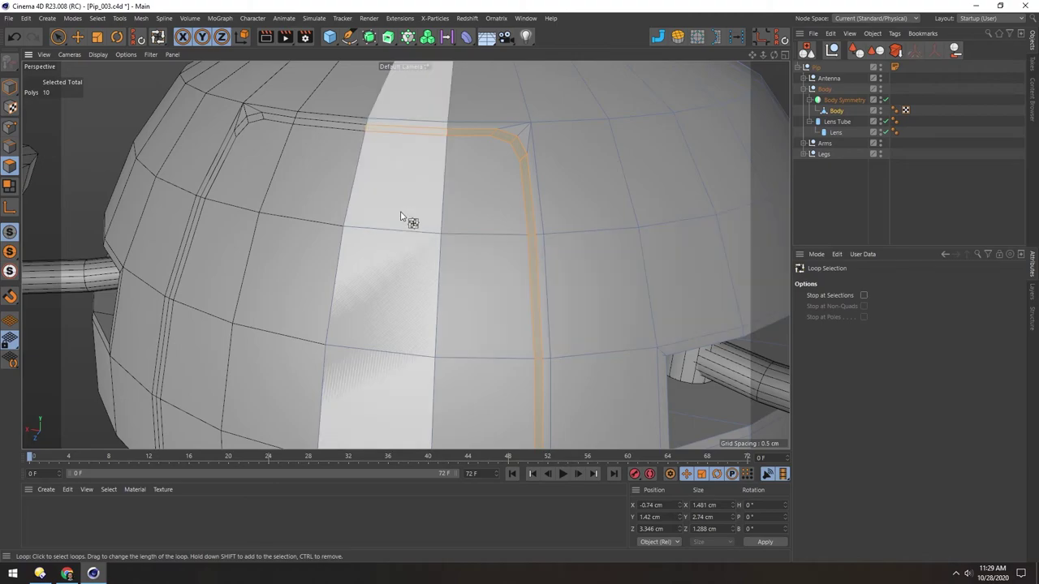
{"action": "key", "text": "d"}
{"action": "left_click_drag", "start_coordinate": [425, 216], "coordinate": [369, 230], "text": "alt"}
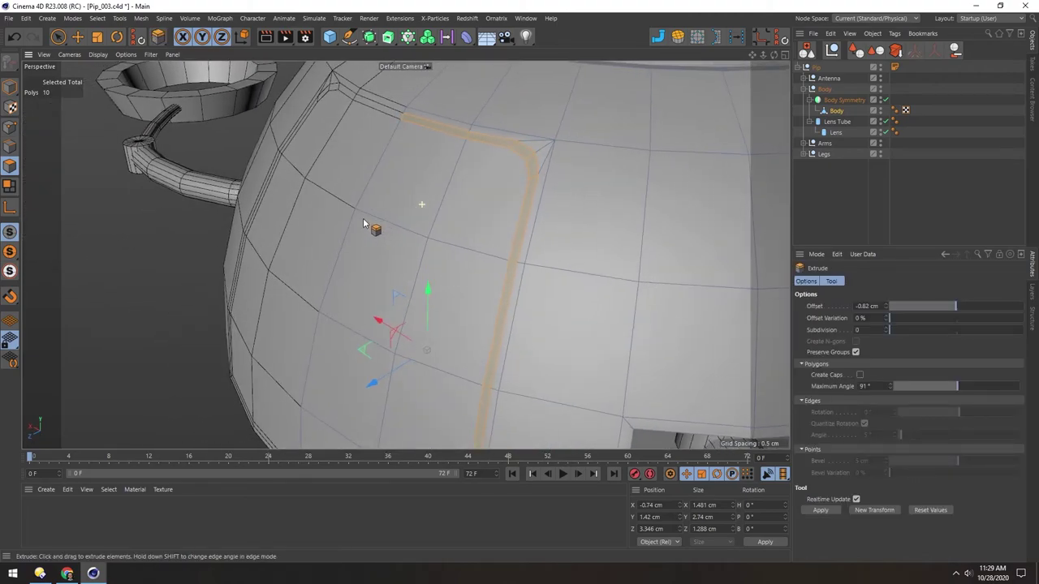
{"action": "scroll", "coordinate": [383, 218], "scroll_direction": "down", "scroll_amount": 3}
{"action": "middle_click_drag", "start_coordinate": [384, 220], "coordinate": [401, 186], "text": "alt"}
{"action": "left_click_drag", "start_coordinate": [464, 197], "coordinate": [430, 162]}
{"action": "scroll", "coordinate": [426, 117], "scroll_direction": "up", "scroll_amount": 10}
- Delete the polygons closing off the groove at the symmetry seam along the panel's upper edge
{"action": "key", "text": "e"}
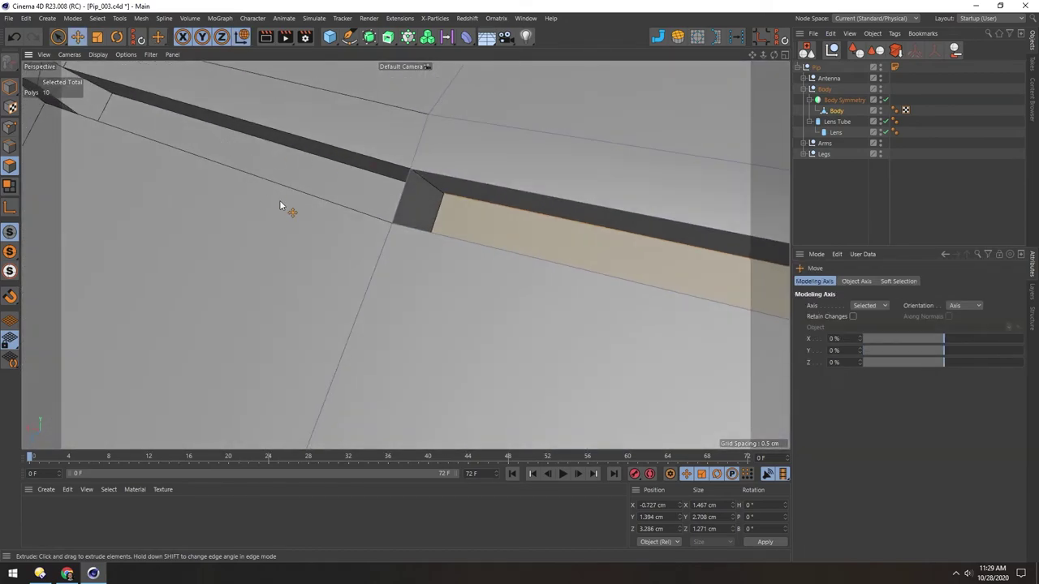
{"action": "left_click", "coordinate": [421, 204]}
{"action": "left_click", "coordinate": [413, 204], "text": "shift"}
{"action": "key", "text": "Delete"}
{"action": "mouse_move", "coordinate": [432, 217]}
{"action": "left_mouse_down", "text": "alt"}
{"action": "mouse_move", "coordinate": [460, 214]}
{"action": "mouse_move", "coordinate": [479, 232]}
{"action": "mouse_move", "coordinate": [437, 158]}
{"action": "mouse_move", "coordinate": [452, 197]}
{"action": "mouse_move", "coordinate": [425, 197]}
{"action": "mouse_move", "coordinate": [433, 174]}
{"action": "mouse_move", "coordinate": [433, 197]}
{"action": "left_mouse_up", "text": "alt"}
{"action": "right_click_drag", "start_coordinate": [447, 210], "coordinate": [385, 352], "text": "alt"}
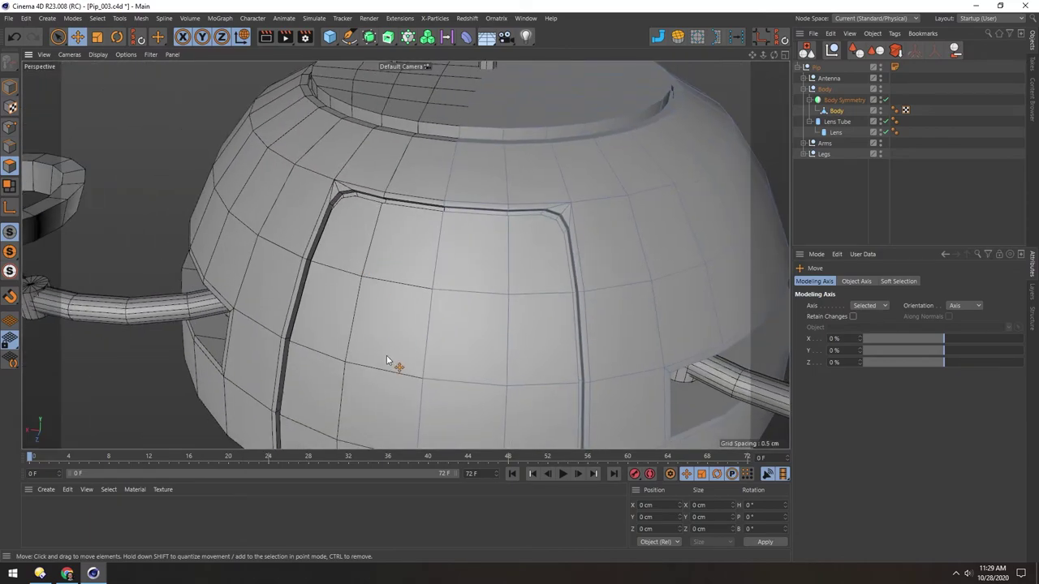
- Try a weld tolerance of 0.05 cm on the Body Symmetry object while checking the groove's lower centre seam
{"action": "middle_click_drag", "start_coordinate": [386, 352], "coordinate": [396, 146], "text": "alt"}
{"action": "right_click_drag", "start_coordinate": [444, 301], "coordinate": [519, 277], "text": "alt"}
{"action": "left_click", "coordinate": [519, 277]}
{"action": "left_click_drag", "start_coordinate": [521, 273], "coordinate": [521, 261]}
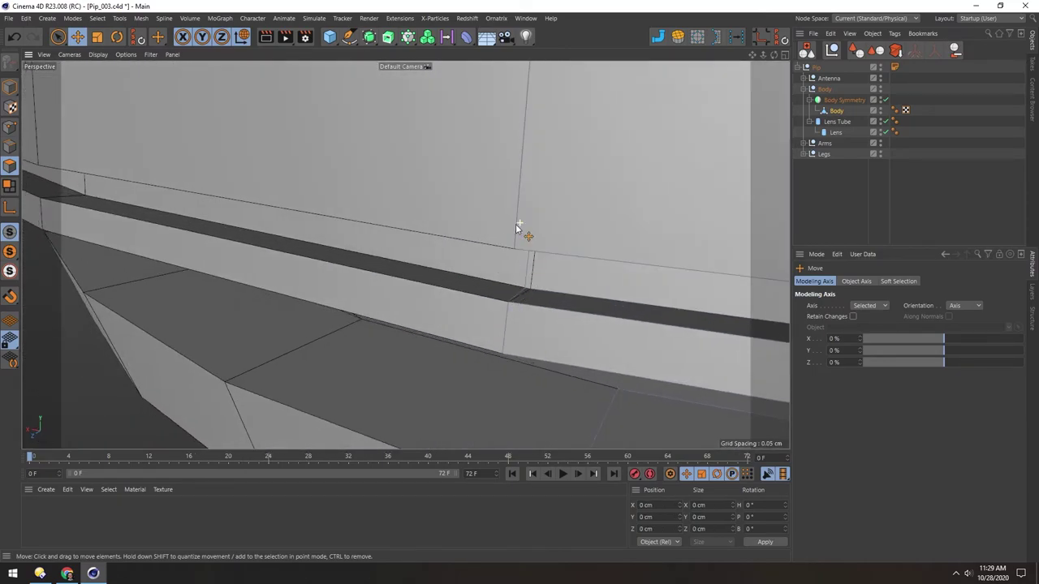
{"action": "right_click_drag", "start_coordinate": [518, 228], "coordinate": [493, 227], "text": "alt"}
{"action": "left_click_drag", "start_coordinate": [494, 227], "coordinate": [509, 209], "text": "alt"}
{"action": "left_click", "coordinate": [821, 100]}
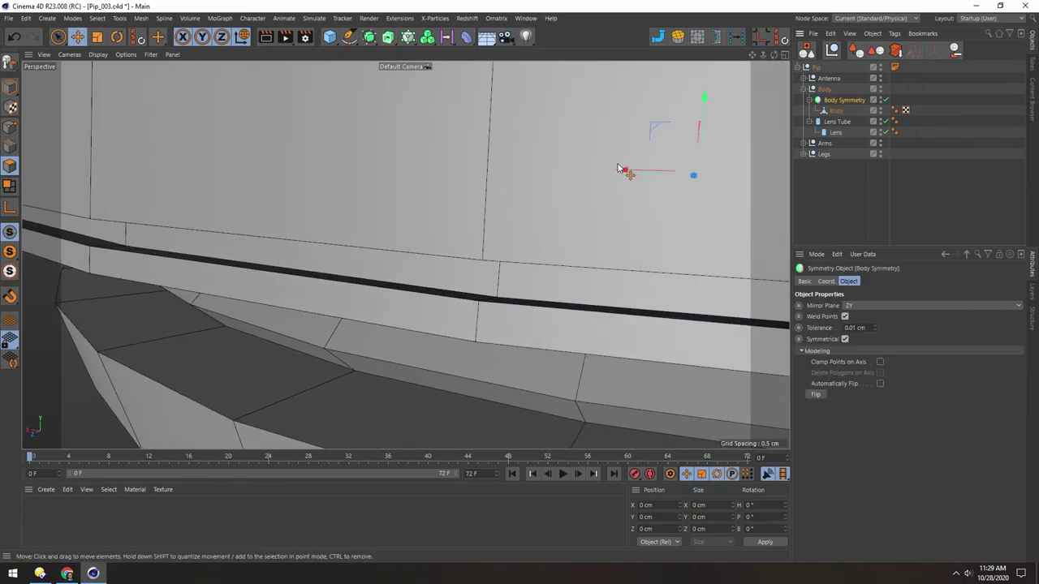
{"action": "middle_click_drag", "start_coordinate": [511, 185], "coordinate": [468, 202], "text": "alt"}
{"action": "left_click_drag", "start_coordinate": [468, 202], "coordinate": [492, 176], "text": "alt"}
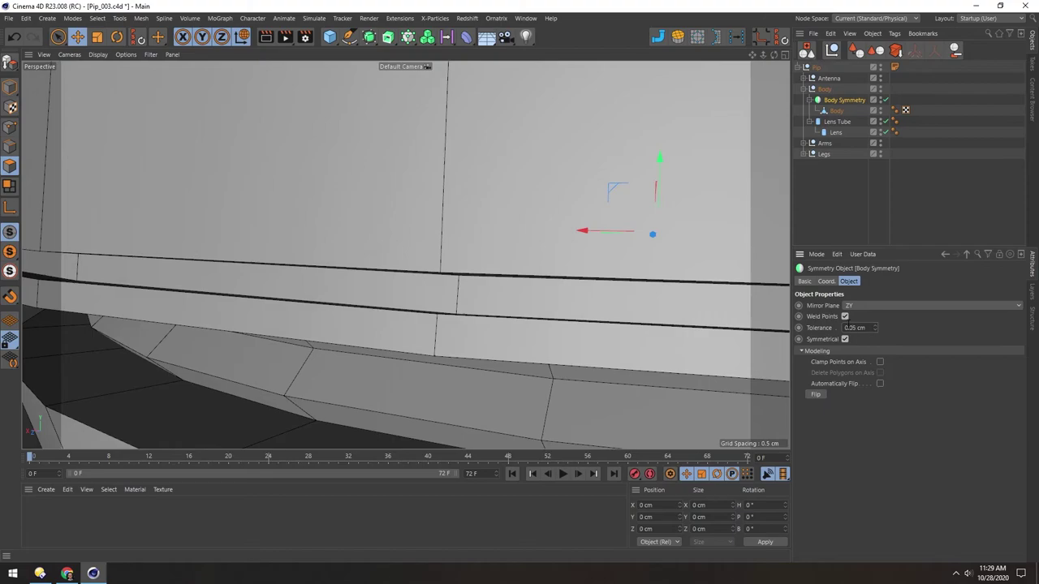
{"action": "left_click_drag", "start_coordinate": [420, 295], "coordinate": [436, 258], "text": "alt"}
{"action": "scroll", "coordinate": [465, 255], "scroll_direction": "up", "scroll_amount": 5}
{"action": "left_click_drag", "start_coordinate": [441, 319], "coordinate": [456, 292], "text": "alt"}
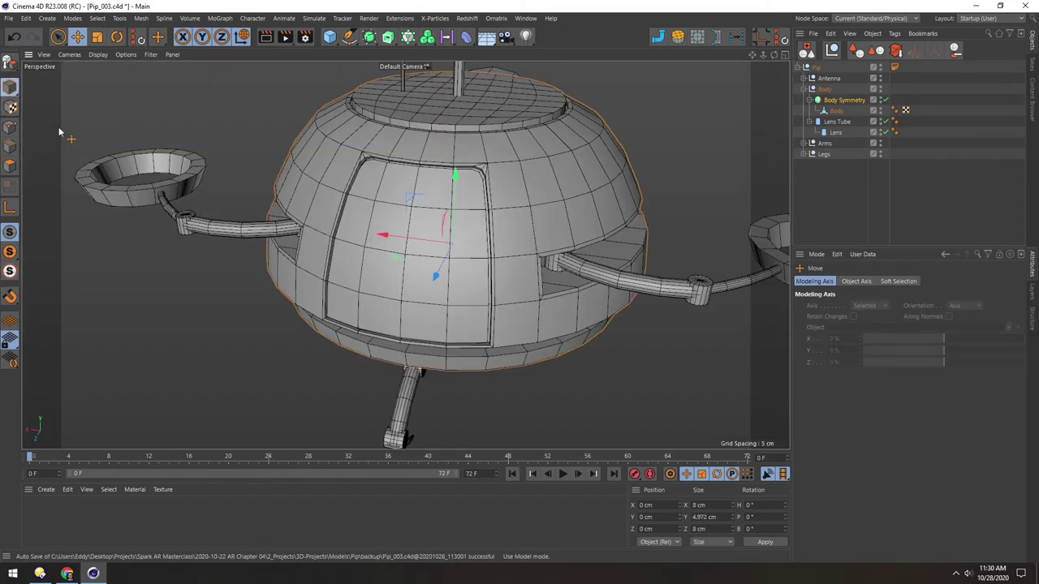
- Examine the back panel's groove and the surface shading around its rounded upper corner, with and without wireframe lines
{"action": "right_click", "coordinate": [279, 232]}
{"action": "left_click_drag", "start_coordinate": [279, 232], "coordinate": [378, 201], "text": "alt"}
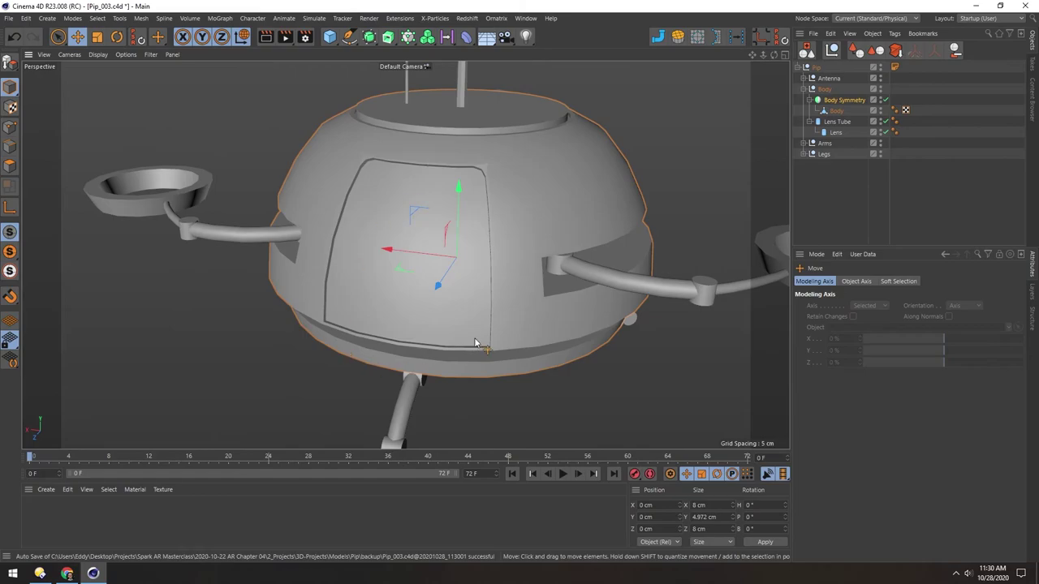
{"action": "right_click_drag", "start_coordinate": [485, 167], "coordinate": [581, 145], "text": "alt"}
{"action": "mouse_move", "coordinate": [508, 167]}
{"action": "left_mouse_down", "text": "alt"}
{"action": "mouse_move", "coordinate": [393, 157]}
{"action": "mouse_move", "coordinate": [497, 184]}
{"action": "left_mouse_up", "text": "alt"}
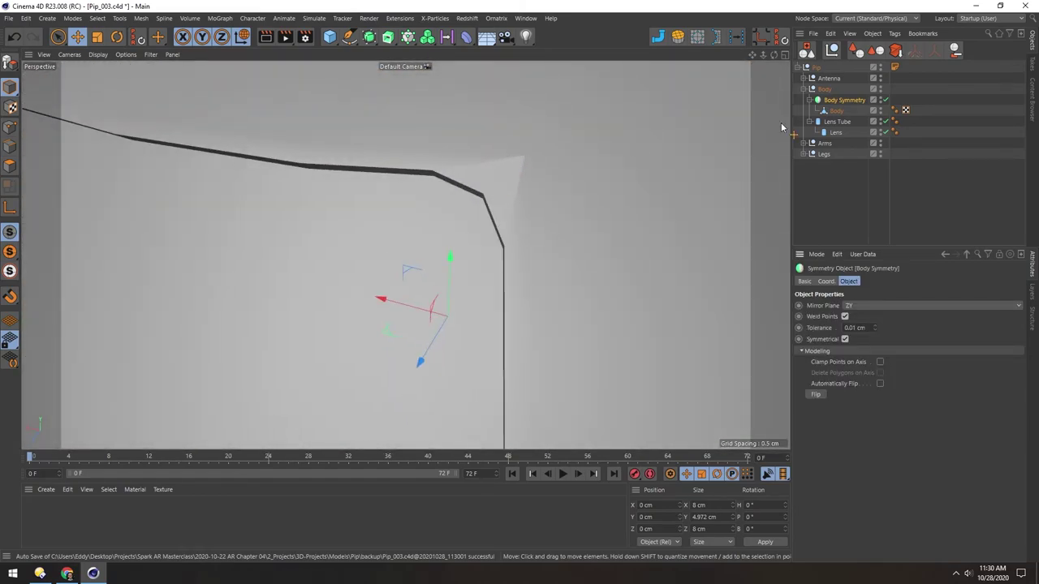
{"action": "left_click", "coordinate": [489, 164]}
{"action": "scroll", "coordinate": [497, 159], "scroll_direction": "up", "scroll_amount": 4}
{"action": "left_click_drag", "start_coordinate": [480, 164], "coordinate": [476, 152], "text": "alt"}
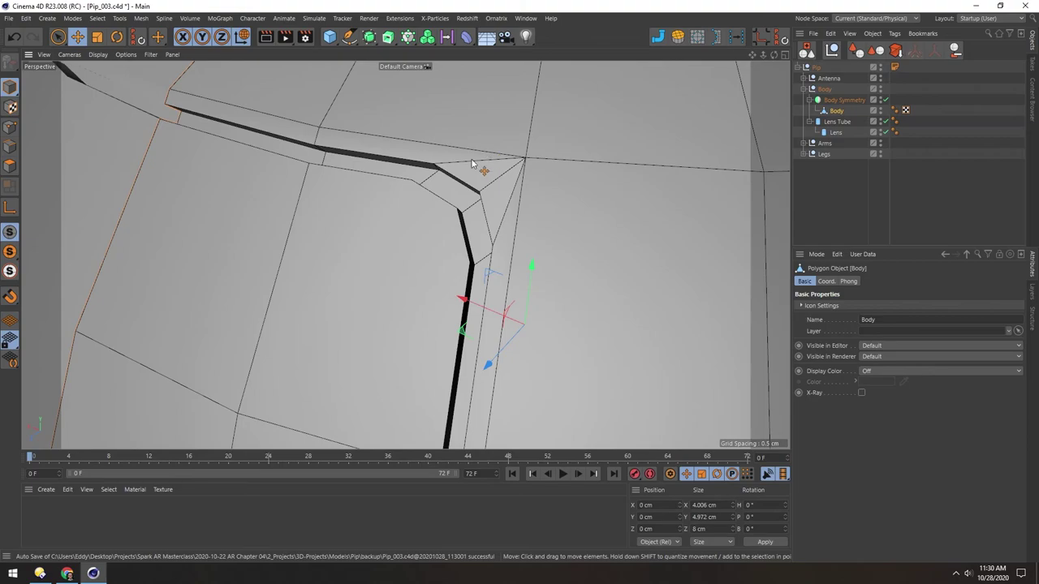
{"action": "scroll", "coordinate": [430, 223], "scroll_direction": "down", "scroll_amount": 5}
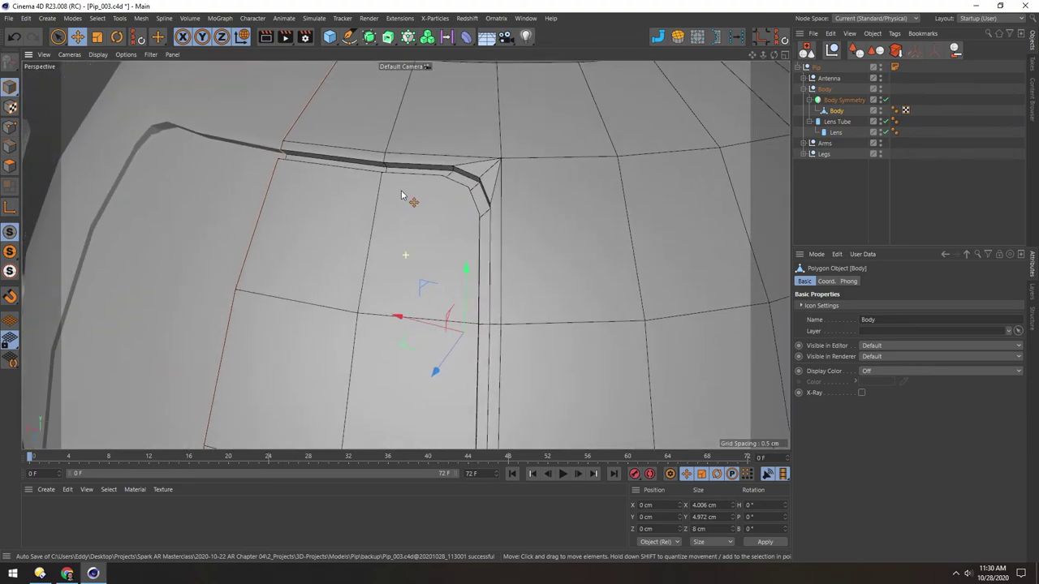
{"action": "left_click_drag", "start_coordinate": [471, 177], "coordinate": [461, 202], "text": "alt"}
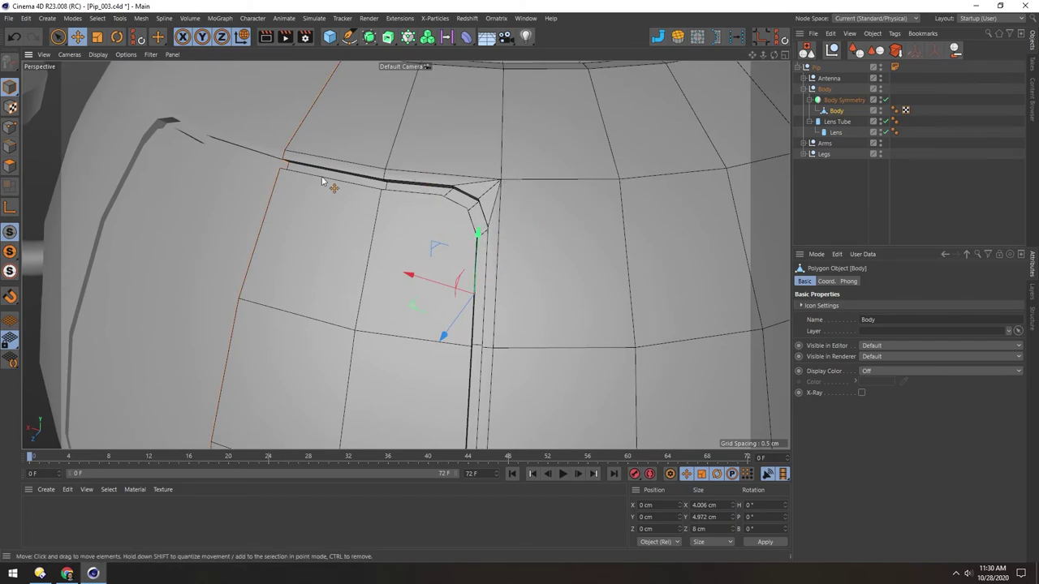
- Draw an edge with the Polygon Pen in point mode from the outer border point below the corner to the horizontal edge beside it
{"action": "key", "text": "m"}
{"action": "key", "text": "e"}
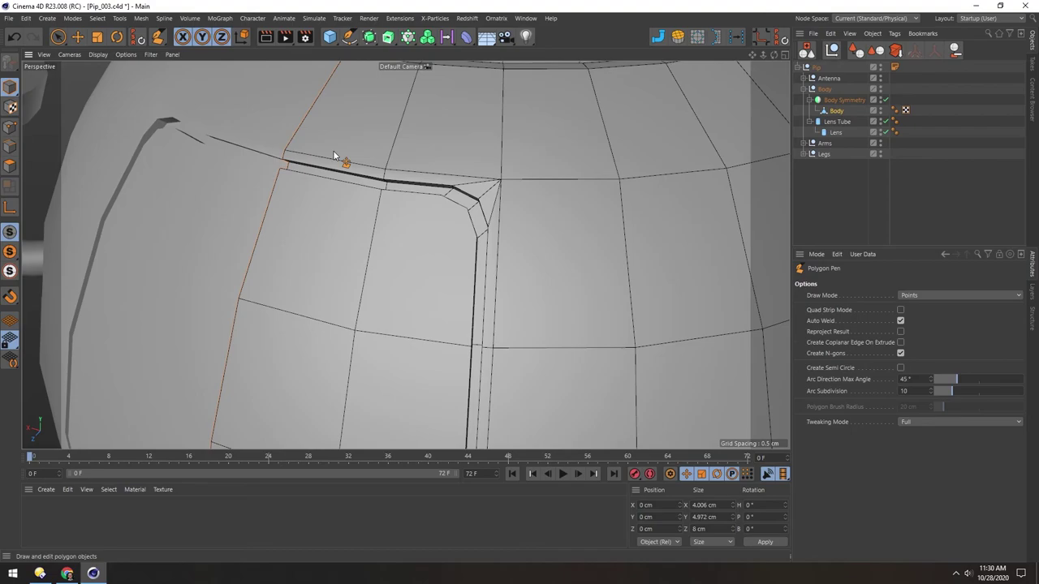
{"action": "left_click_drag", "start_coordinate": [394, 165], "coordinate": [418, 173], "text": "alt"}
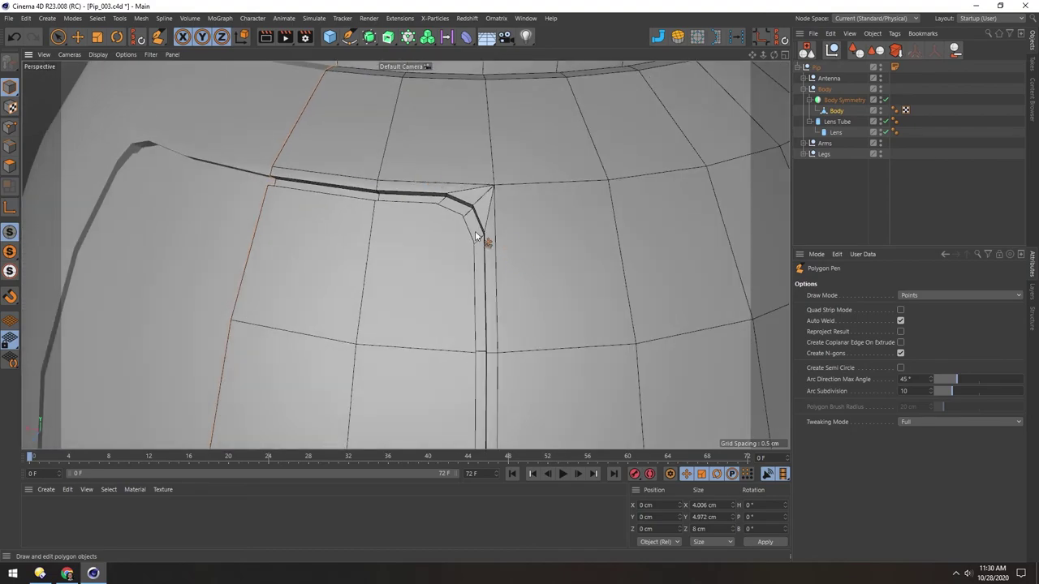
{"action": "left_click_drag", "start_coordinate": [475, 235], "coordinate": [504, 232], "text": "alt"}
{"action": "left_click", "coordinate": [10, 128]}
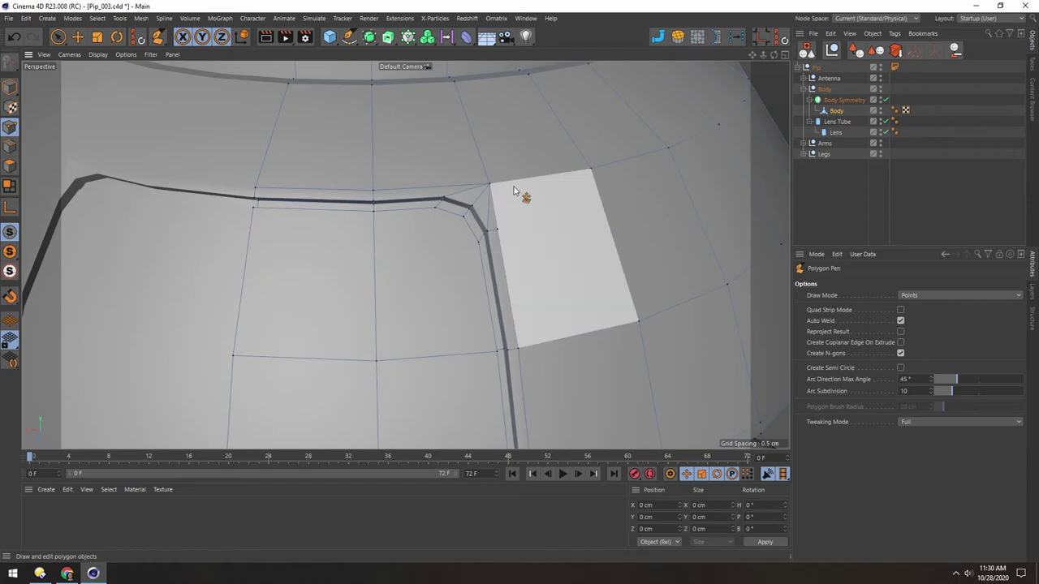
{"action": "left_click_drag", "start_coordinate": [498, 231], "coordinate": [506, 211]}
- Line-cut from that edge's new point over the corner to the panel's upper border edge, ending at the groove's first bevel point
{"action": "key", "text": "k"}
{"action": "key", "text": "k"}
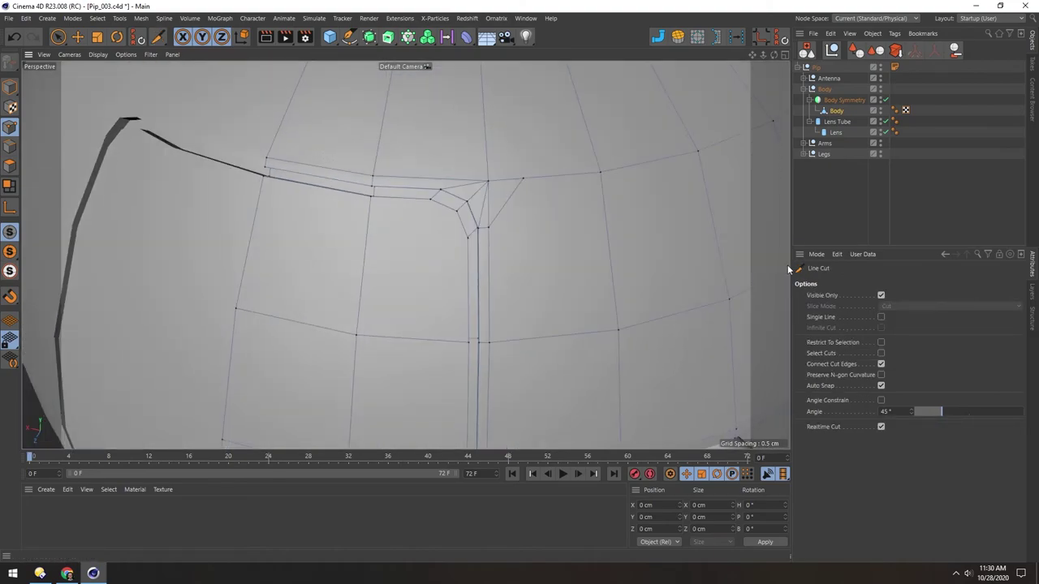
{"action": "left_click", "coordinate": [485, 137]}
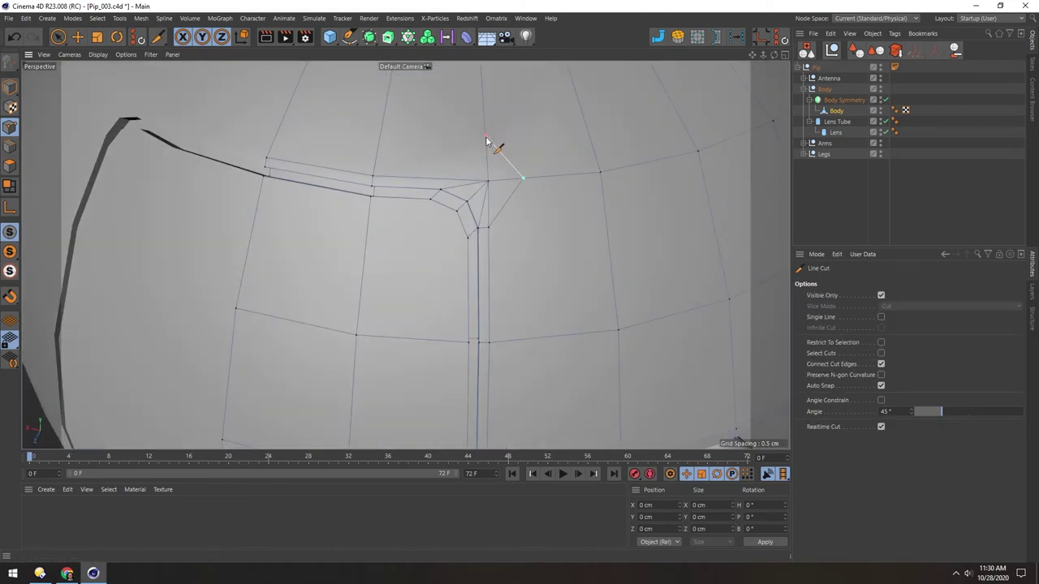
{"action": "left_click", "coordinate": [440, 192]}
{"action": "key", "text": "ctrl+z"}
{"action": "scroll", "coordinate": [427, 185], "scroll_direction": "up", "scroll_amount": 6}
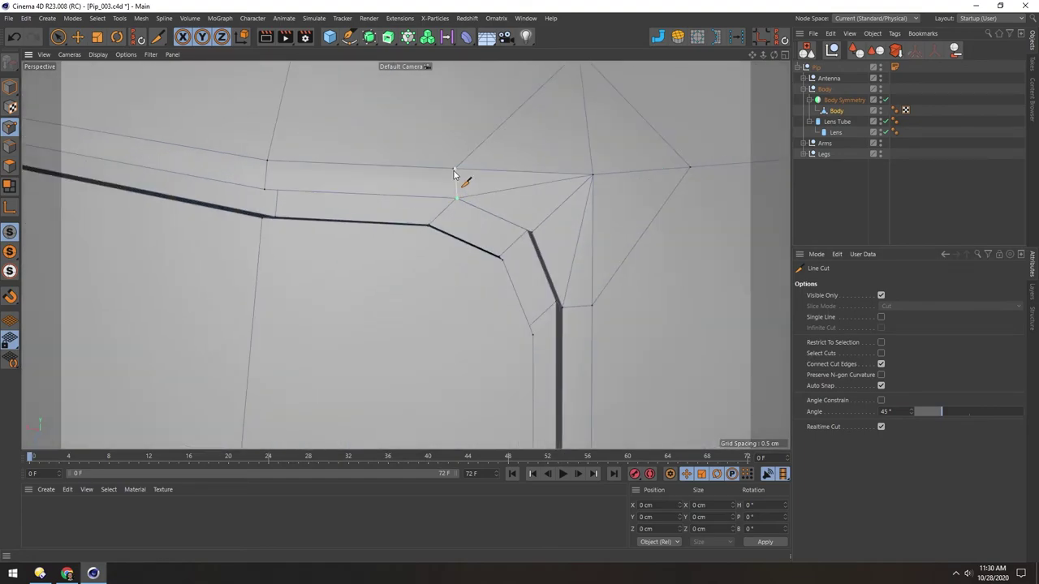
{"action": "left_click", "coordinate": [455, 172]}
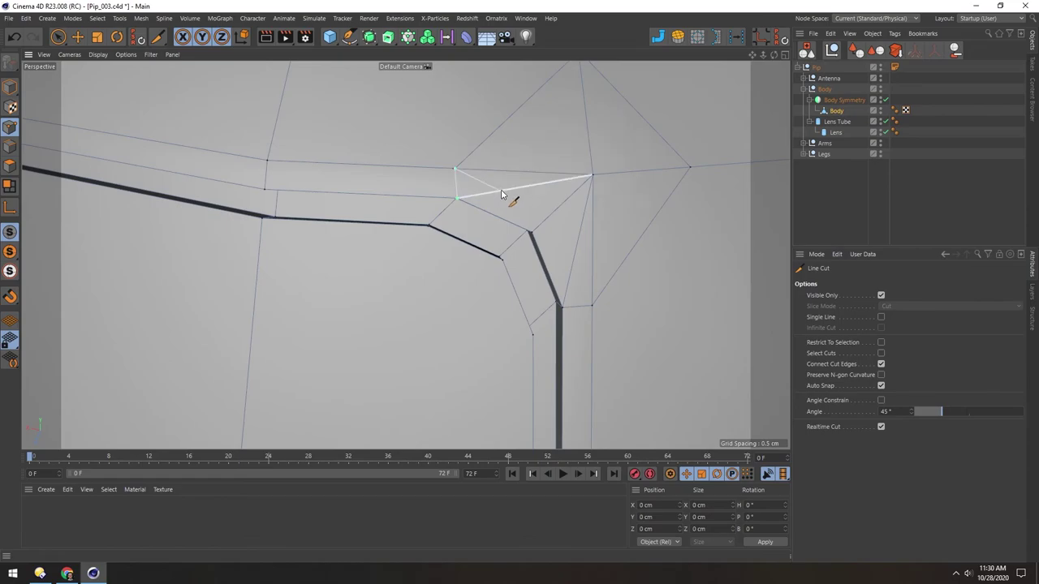
{"action": "right_click", "coordinate": [429, 147]}
- Clean up the doubled point where the new cut meets the panel's upper border edge using the Polygon Pen
{"action": "left_click", "coordinate": [455, 180]}
{"action": "scroll", "coordinate": [442, 160], "scroll_direction": "up", "scroll_amount": 5}
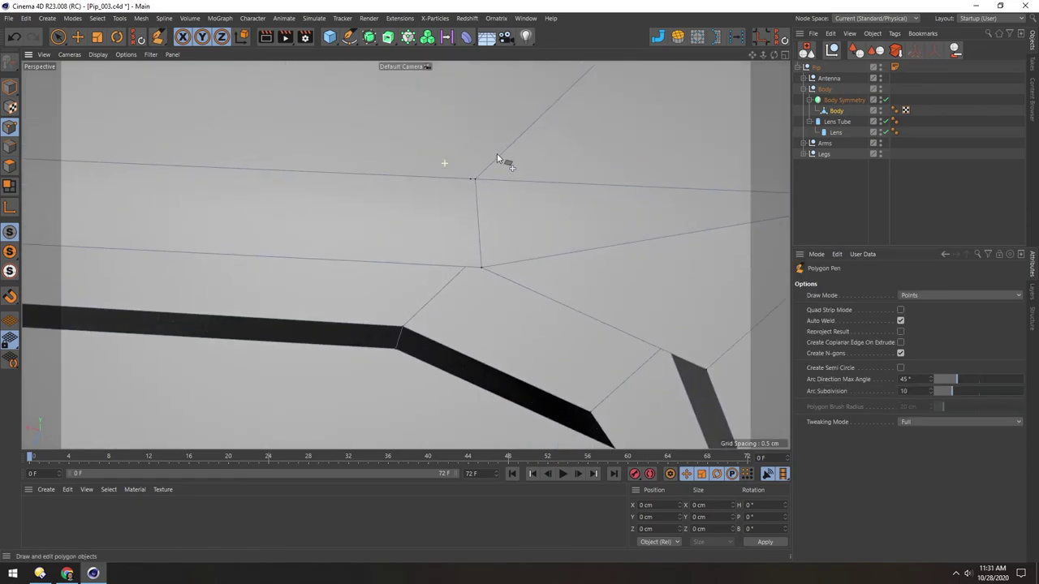
{"action": "right_click_drag", "start_coordinate": [490, 196], "coordinate": [376, 205], "text": "alt"}
{"action": "middle_click_drag", "start_coordinate": [499, 209], "coordinate": [405, 223], "text": "alt"}
{"action": "scroll", "coordinate": [420, 236], "scroll_direction": "up", "scroll_amount": 3}
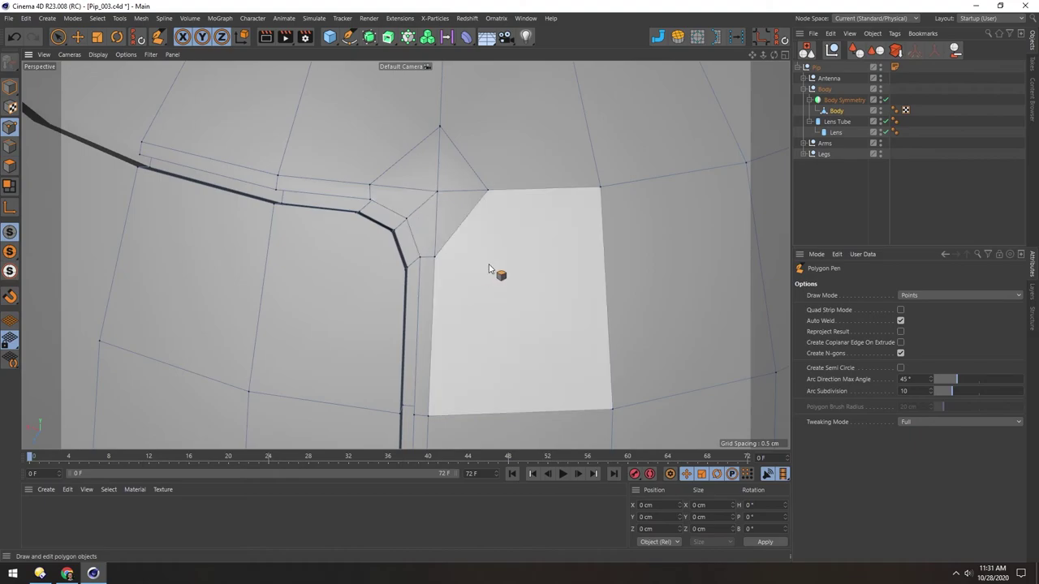
{"action": "left_click_drag", "start_coordinate": [403, 221], "coordinate": [425, 216], "text": "alt"}
{"action": "scroll", "coordinate": [412, 199], "scroll_direction": "down", "scroll_amount": 3}
{"action": "scroll", "coordinate": [426, 213], "scroll_direction": "up", "scroll_amount": 2}
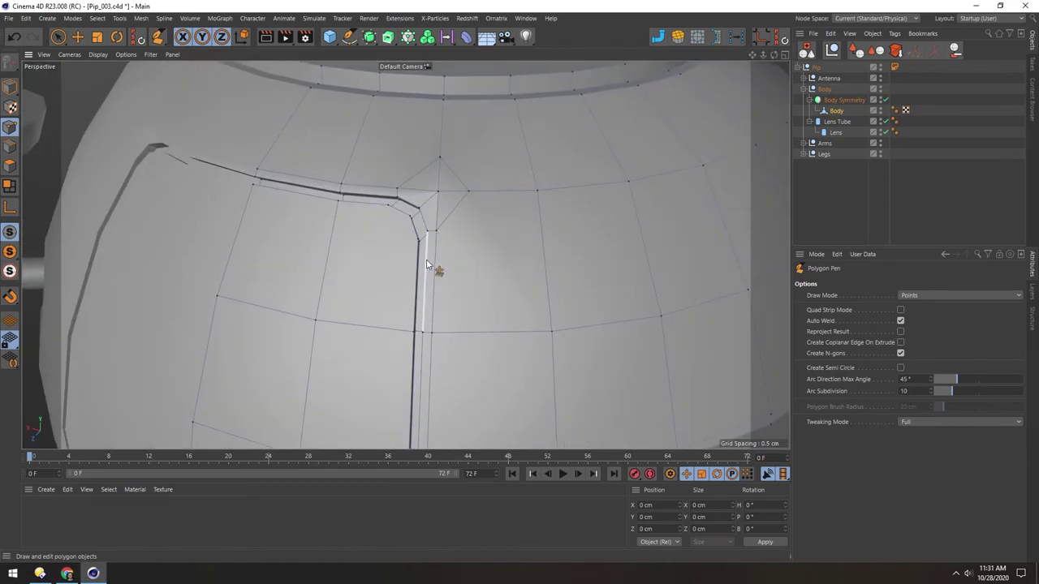
- Line-cut a small quad beside the panel corner and connect its outer point diagonally to the grid vertex below it
{"action": "left_click_drag", "start_coordinate": [496, 264], "coordinate": [470, 262], "text": "alt"}
{"action": "key", "text": "k"}
{"action": "key", "text": "k"}
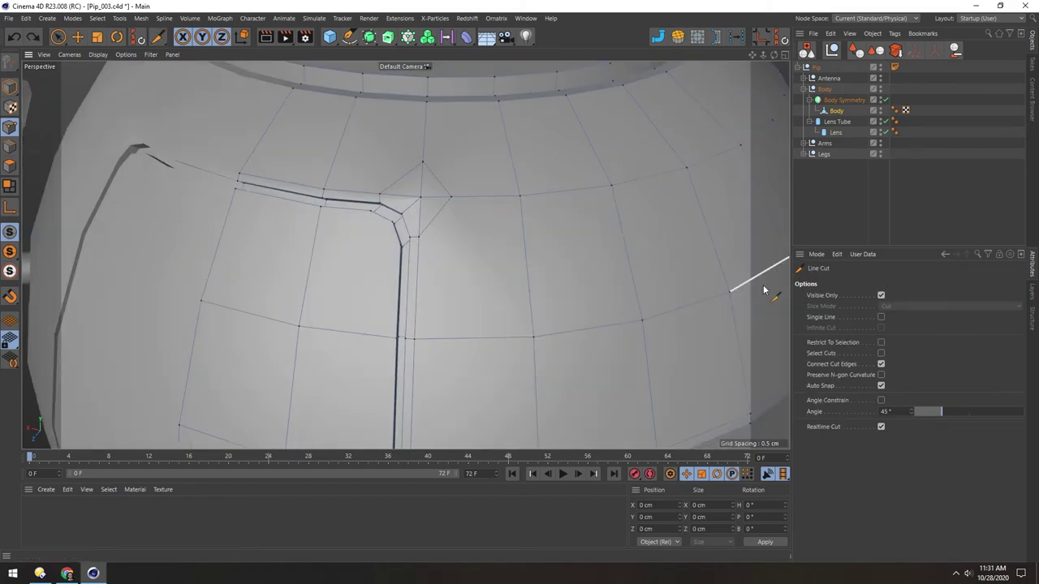
{"action": "left_click", "coordinate": [418, 238]}
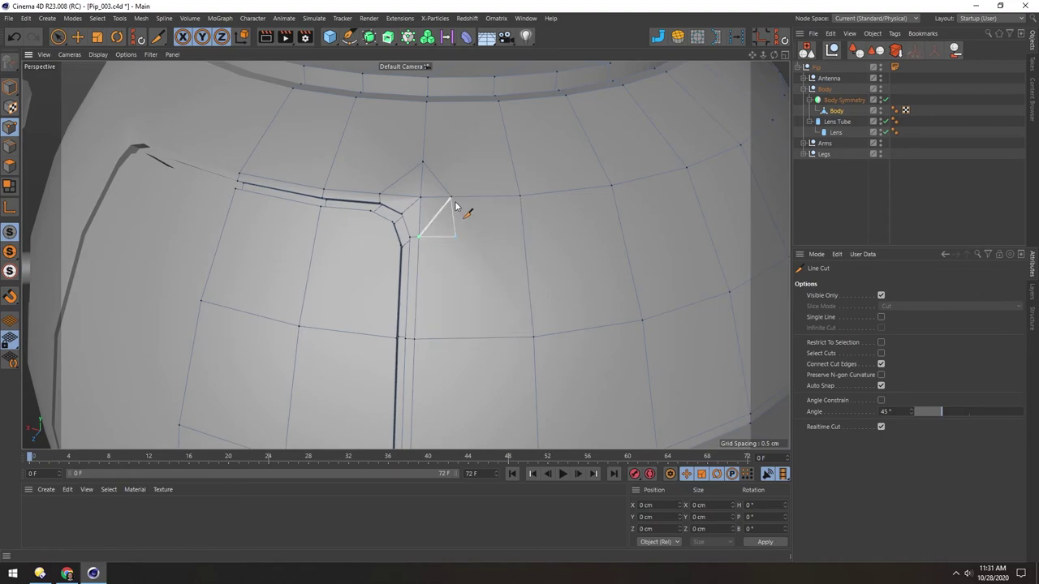
{"action": "left_click", "coordinate": [452, 198]}
{"action": "key", "text": "Escape"}
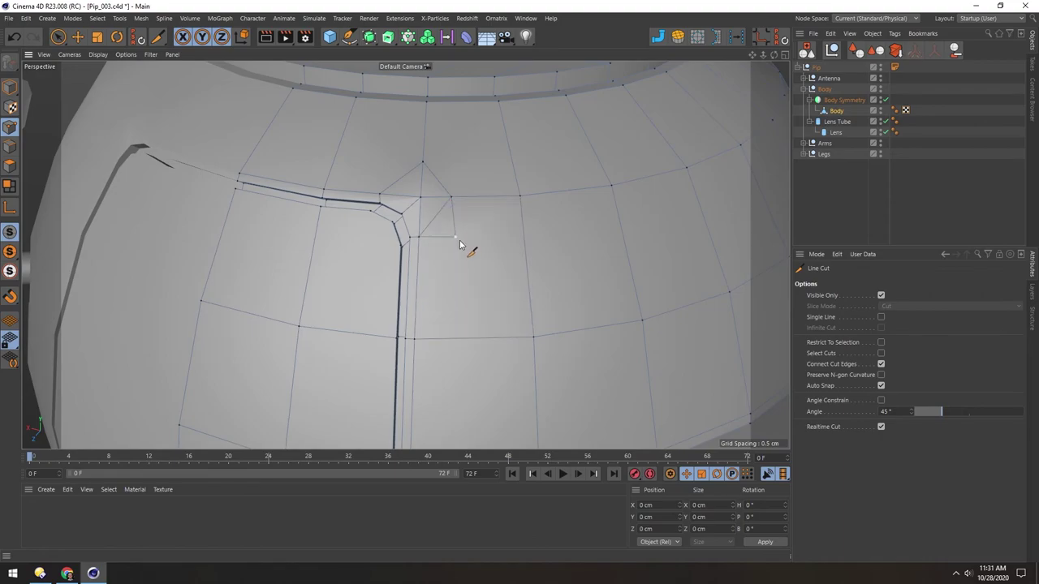
{"action": "left_click", "coordinate": [456, 239]}
{"action": "left_click", "coordinate": [532, 339]}
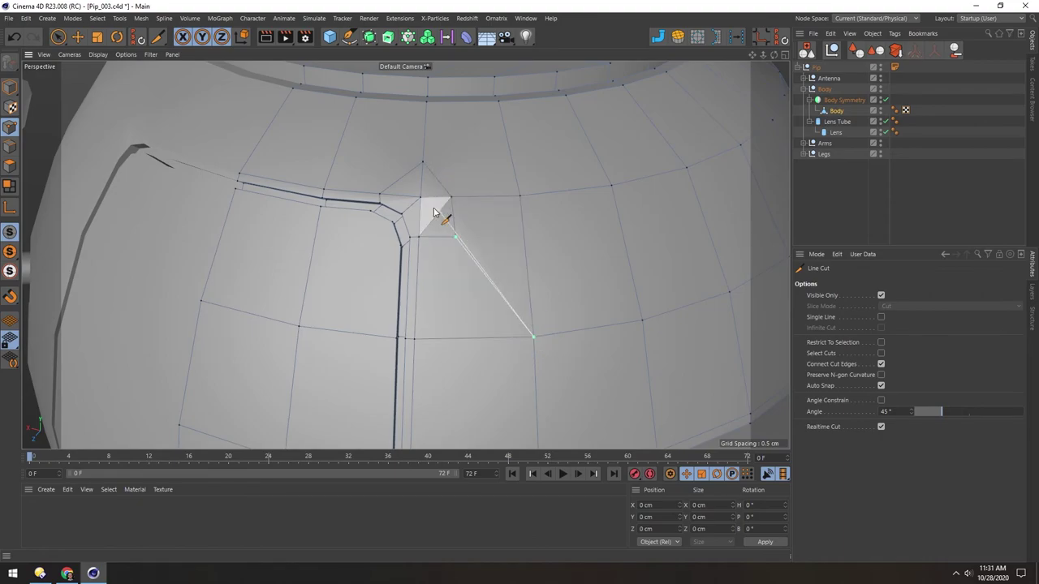
{"action": "middle_click_drag", "start_coordinate": [434, 219], "coordinate": [453, 285], "text": "alt"}
{"action": "key", "text": "Escape"}
- Line-cut two small quads above the panel corner and connect their outer points diagonally to the grid vertices near the rim
{"action": "left_click", "coordinate": [470, 261]}
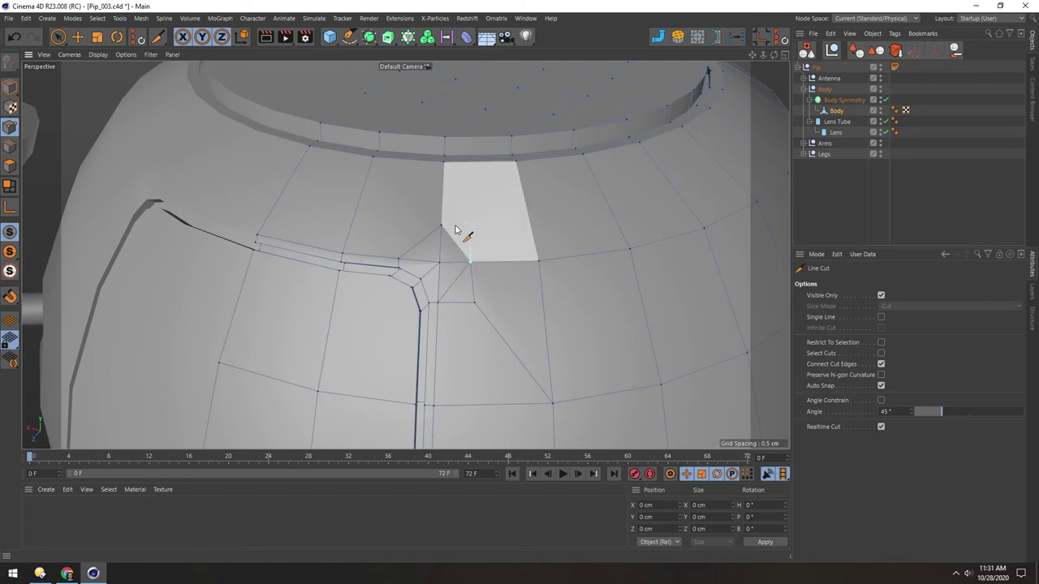
{"action": "left_click", "coordinate": [471, 223]}
{"action": "left_click", "coordinate": [516, 163]}
{"action": "key", "text": "Escape"}
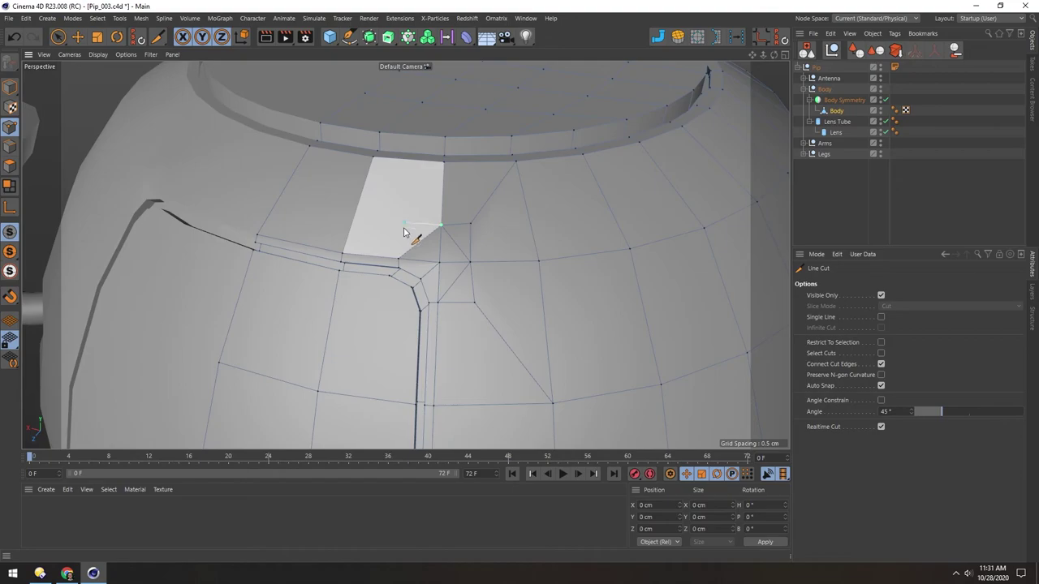
{"action": "left_click", "coordinate": [404, 221]}
{"action": "left_click", "coordinate": [374, 158]}
{"action": "key", "text": "Escape"}
- Examine the vertices of the new small quads around the panel corner for doubled points using the Polygon Pen
{"action": "key", "text": "m"}
{"action": "key", "text": "e"}
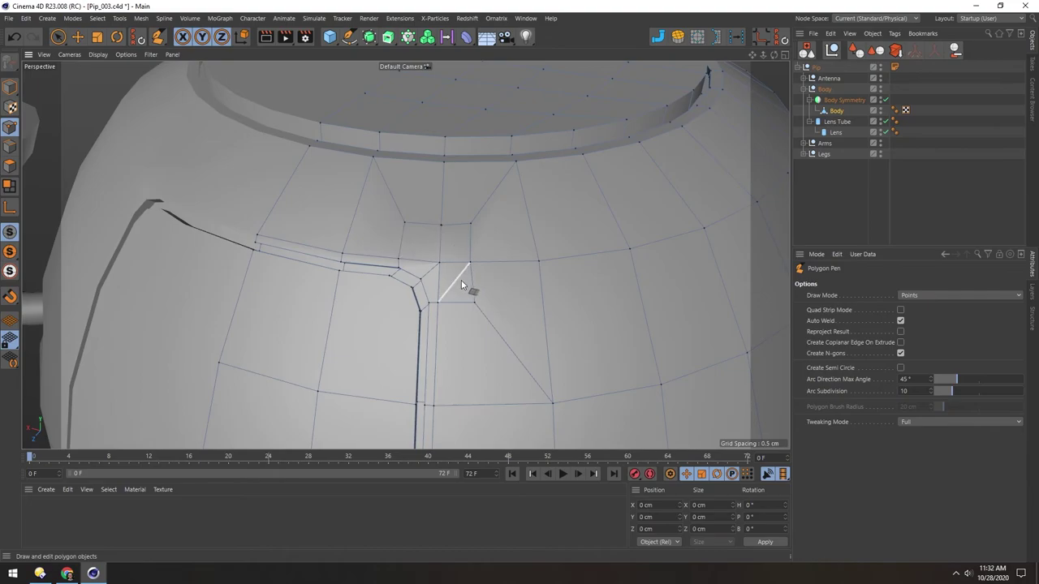
{"action": "mouse_move", "coordinate": [364, 301]}
{"action": "left_mouse_down", "text": "alt"}
{"action": "mouse_move", "coordinate": [399, 274]}
{"action": "mouse_move", "coordinate": [339, 253]}
{"action": "mouse_move", "coordinate": [364, 307]}
{"action": "left_mouse_up", "text": "alt"}
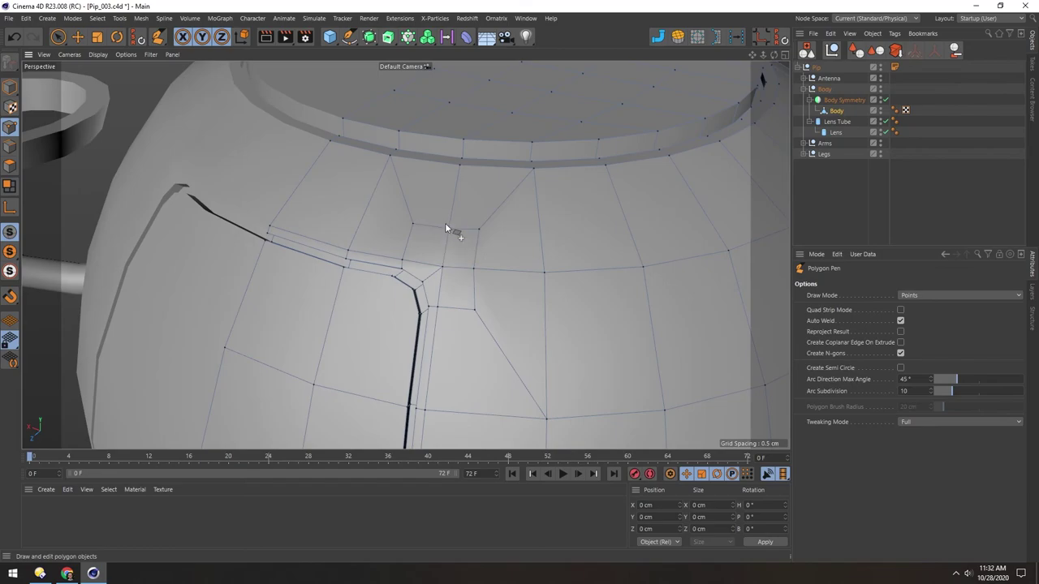
{"action": "scroll", "coordinate": [446, 227], "scroll_direction": "up", "scroll_amount": 5}
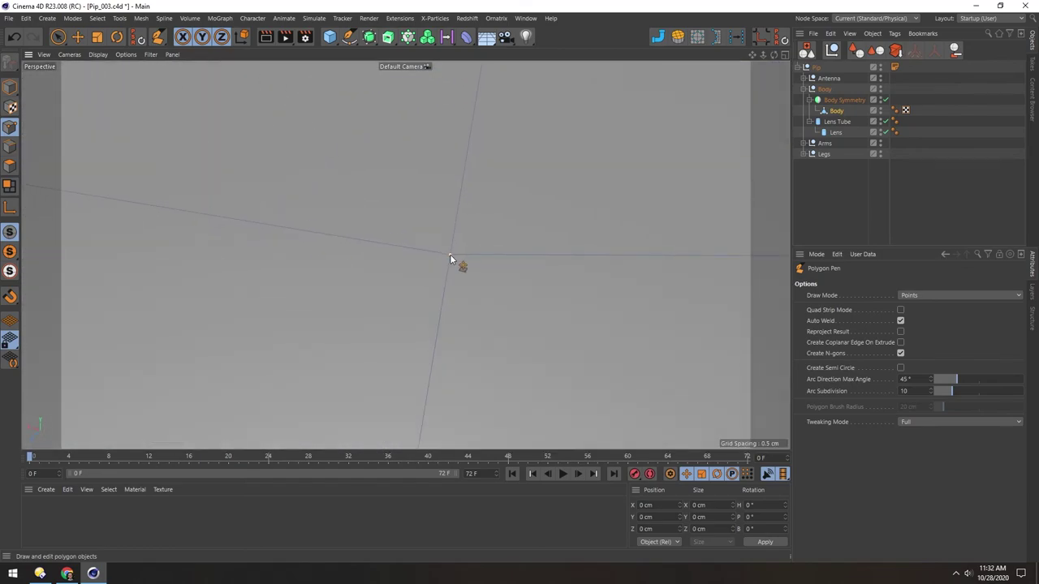
{"action": "left_click_drag", "start_coordinate": [450, 254], "coordinate": [467, 269]}
{"action": "right_click_drag", "start_coordinate": [467, 264], "coordinate": [312, 288], "text": "alt"}
{"action": "middle_click_drag", "start_coordinate": [472, 322], "coordinate": [395, 260], "text": "alt"}
{"action": "right_click_drag", "start_coordinate": [396, 239], "coordinate": [448, 233], "text": "alt"}
{"action": "left_click_drag", "start_coordinate": [406, 255], "coordinate": [391, 297], "text": "alt"}
{"action": "middle_click_drag", "start_coordinate": [396, 418], "coordinate": [400, 148], "text": "alt"}
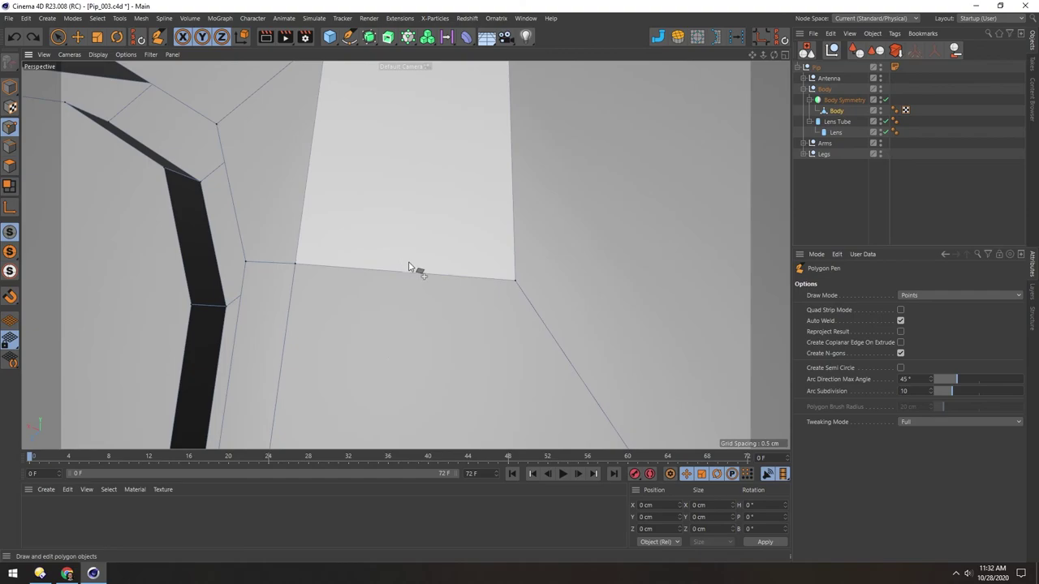
{"action": "left_click_drag", "start_coordinate": [404, 241], "coordinate": [423, 253], "text": "alt"}
{"action": "right_click_drag", "start_coordinate": [411, 223], "coordinate": [301, 133], "text": "alt"}
{"action": "left_click_drag", "start_coordinate": [419, 186], "coordinate": [408, 168], "text": "alt"}
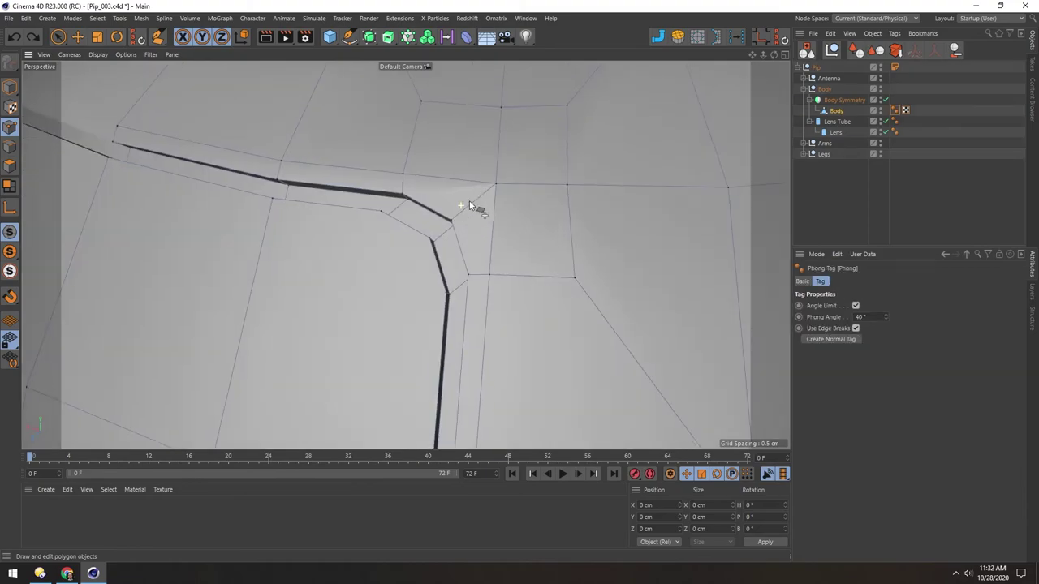
{"action": "left_click_drag", "start_coordinate": [458, 200], "coordinate": [480, 181], "text": "alt"}
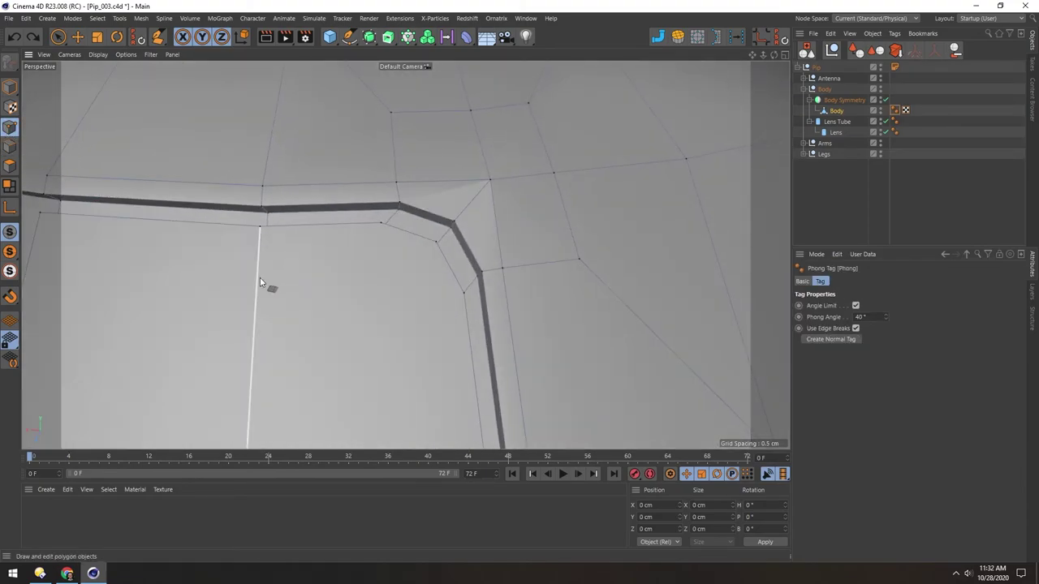
- Optimize all points of the body mesh with a tolerance of 0.01 cm to merge doubled points
{"action": "key", "text": "ctrl+a"}
{"action": "key", "text": "u"}
{"action": "key", "text": "o"}
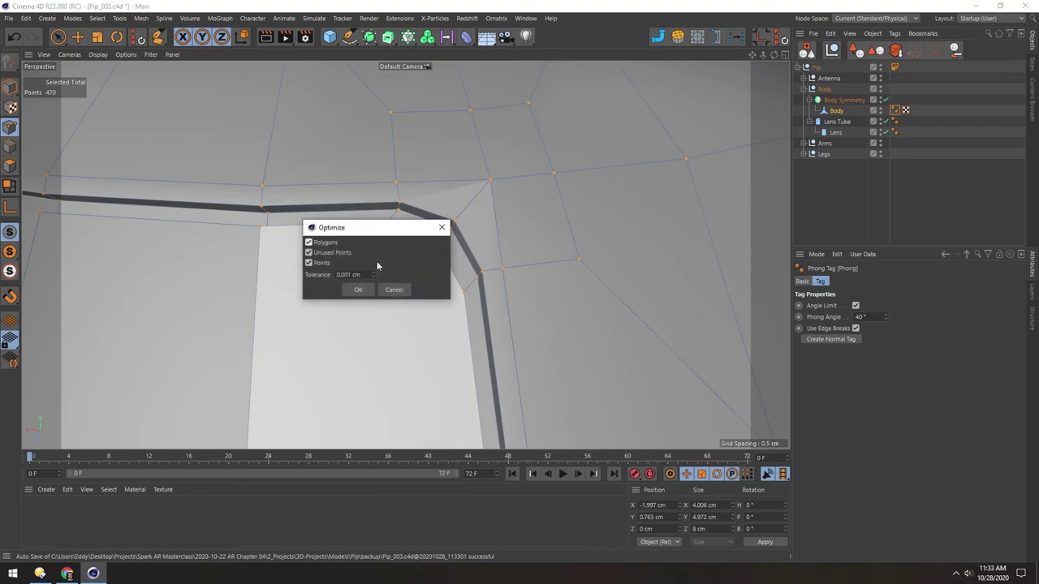
{"action": "left_click_drag", "start_coordinate": [361, 234], "coordinate": [315, 284]}
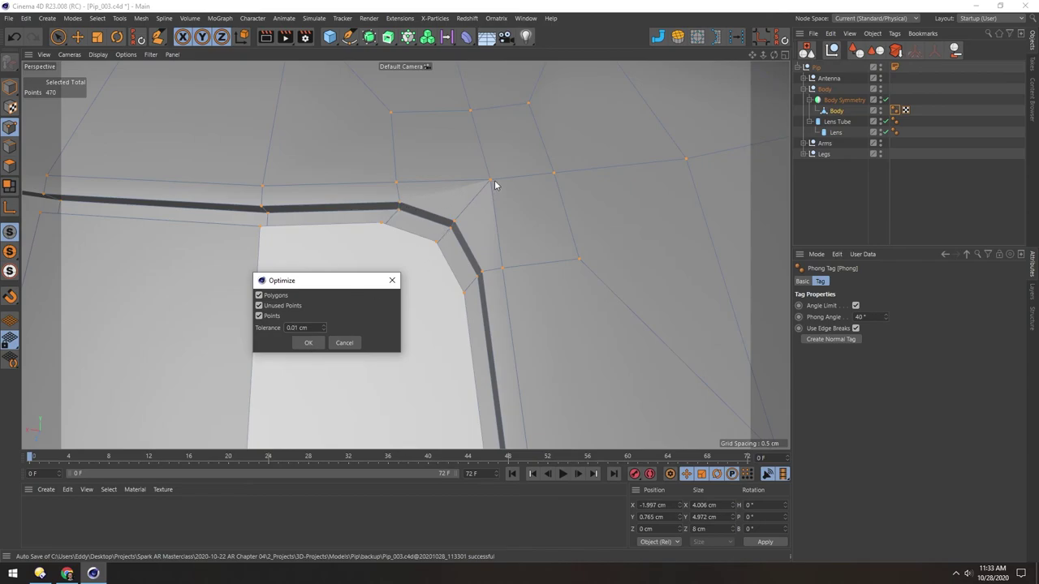
{"action": "left_click", "coordinate": [316, 342]}
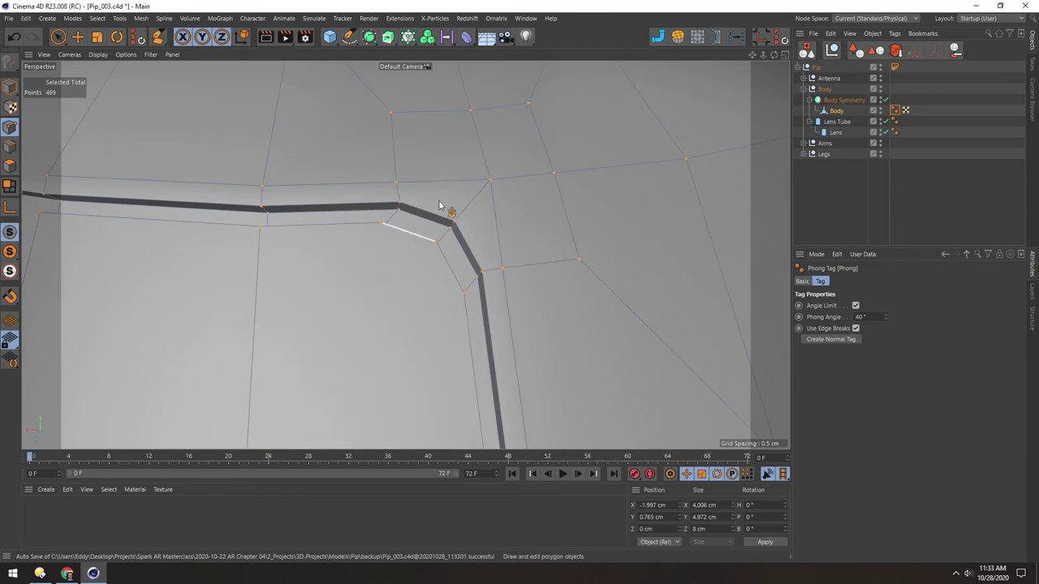
{"action": "left_click_drag", "start_coordinate": [438, 196], "coordinate": [478, 203], "text": "alt"}
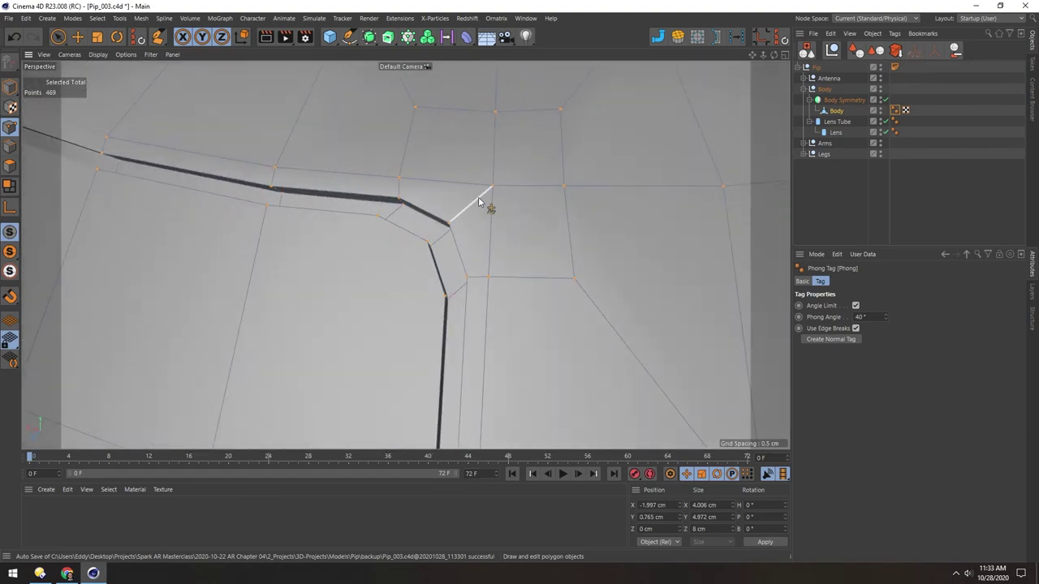
{"action": "right_click_drag", "start_coordinate": [443, 236], "coordinate": [406, 248], "text": "alt"}
{"action": "mouse_move", "coordinate": [381, 243]}
{"action": "left_mouse_down", "text": "alt"}
{"action": "mouse_move", "coordinate": [403, 206]}
{"action": "mouse_move", "coordinate": [385, 253]}
{"action": "left_mouse_up", "text": "alt"}
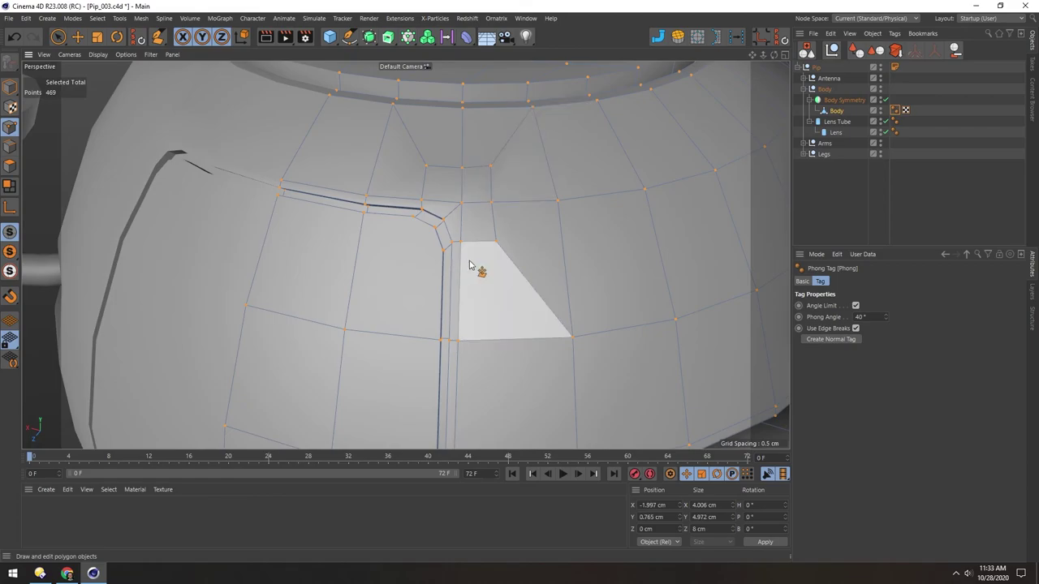
- Deselect the body in model mode and inspect the shading around the panel's upper corner
{"action": "scroll", "coordinate": [462, 284], "scroll_direction": "down", "scroll_amount": 5}
{"action": "scroll", "coordinate": [463, 281], "scroll_direction": "down", "scroll_amount": 1}
{"action": "left_click", "coordinate": [10, 87]}
{"action": "key", "text": "e"}
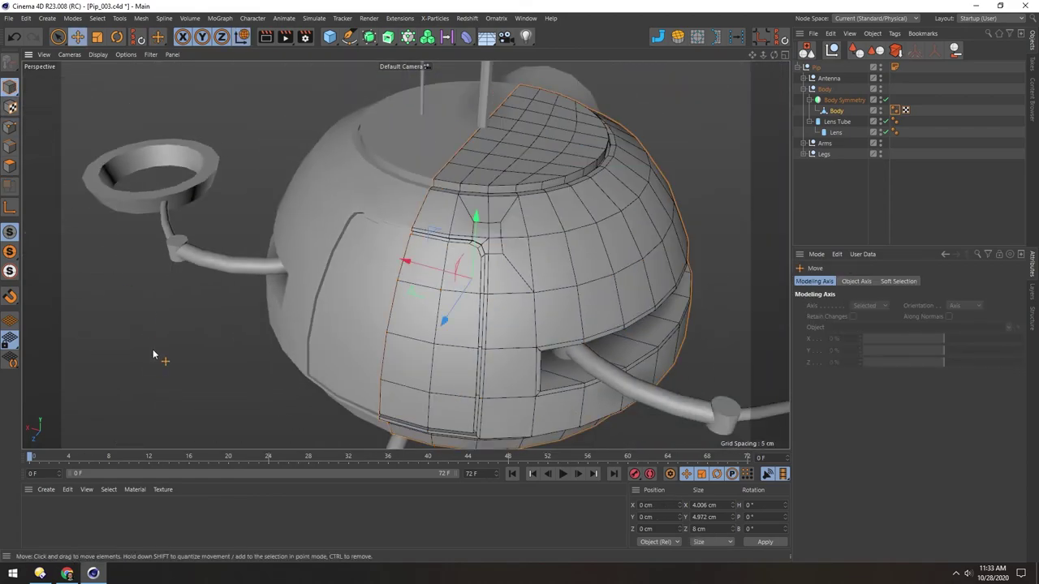
{"action": "left_click", "coordinate": [151, 340]}
{"action": "scroll", "coordinate": [424, 283], "scroll_direction": "up", "scroll_amount": 4}
{"action": "left_click_drag", "start_coordinate": [453, 220], "coordinate": [398, 253], "text": "alt"}
{"action": "scroll", "coordinate": [401, 260], "scroll_direction": "up", "scroll_amount": 1}
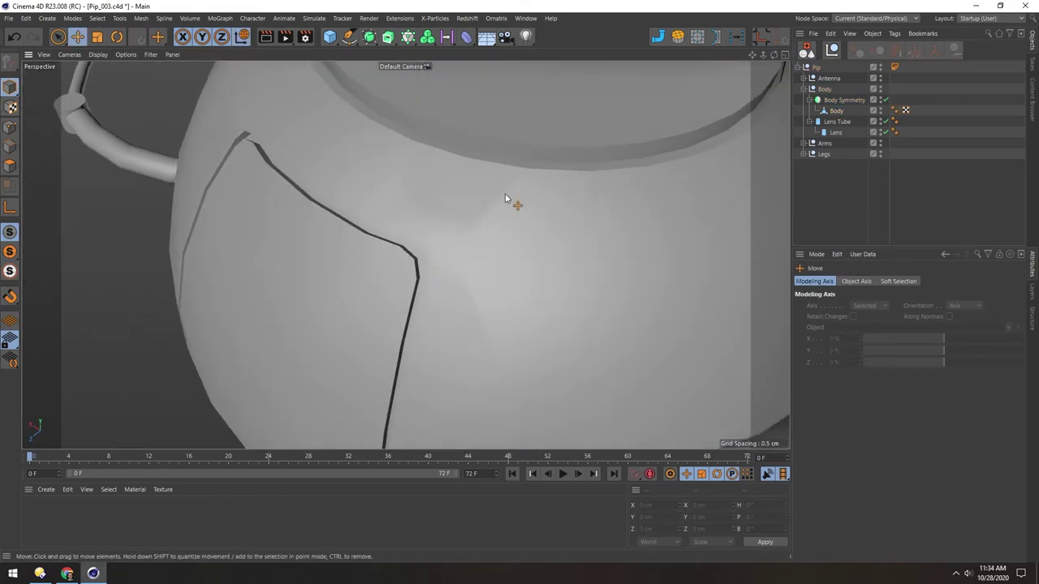
{"action": "scroll", "coordinate": [478, 313], "scroll_direction": "down", "scroll_amount": 2}
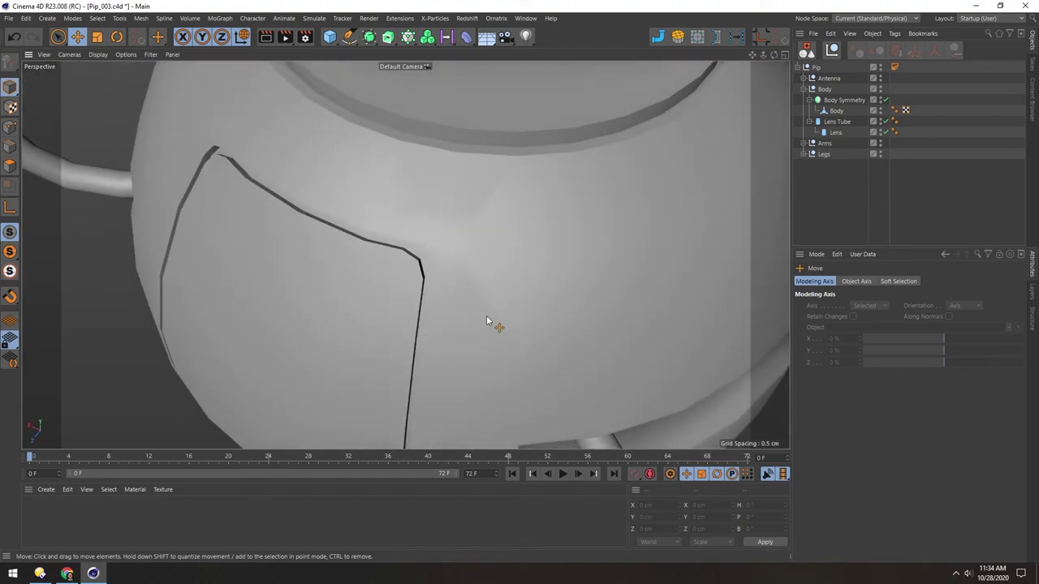
{"action": "left_click_drag", "start_coordinate": [397, 177], "coordinate": [397, 204], "text": "alt"}
- Display the body with Gouraud shading and lines, and switch to live selection of polygons
{"action": "left_click", "coordinate": [456, 213]}
{"action": "key", "text": "n"}
{"action": "key", "text": "b"}
{"action": "left_click", "coordinate": [10, 165]}
{"action": "key", "text": "9"}
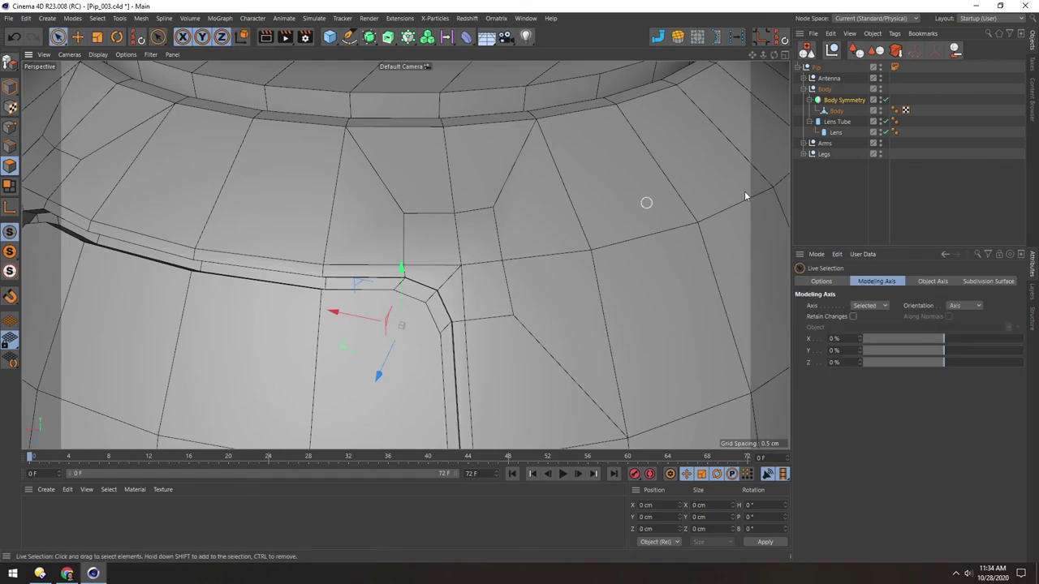
- Flatten the three Body polygons directly above the panel corner by scaling them along their normal, using Normal axis orientation
{"action": "left_click", "coordinate": [830, 111]}
{"action": "mouse_move", "coordinate": [392, 216]}
{"action": "left_mouse_down"}
{"action": "mouse_move", "coordinate": [401, 210]}
{"action": "mouse_move", "coordinate": [407, 219]}
{"action": "mouse_move", "coordinate": [384, 193]}
{"action": "mouse_move", "coordinate": [381, 214]}
{"action": "mouse_move", "coordinate": [381, 204]}
{"action": "left_mouse_up"}
{"action": "right_click_drag", "start_coordinate": [380, 203], "coordinate": [400, 208], "text": "alt"}
{"action": "key", "text": "t"}
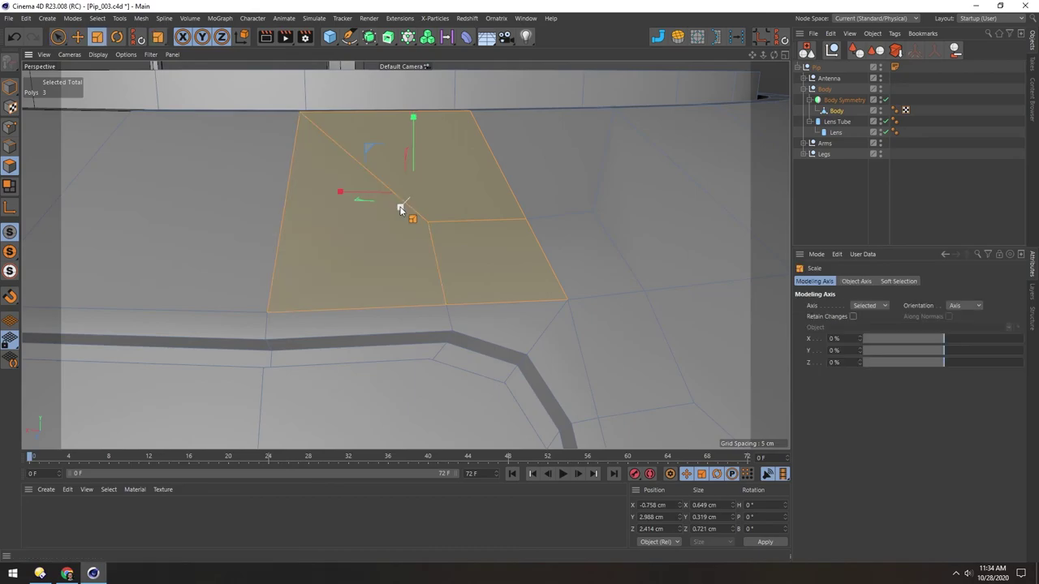
{"action": "right_click", "coordinate": [401, 208]}
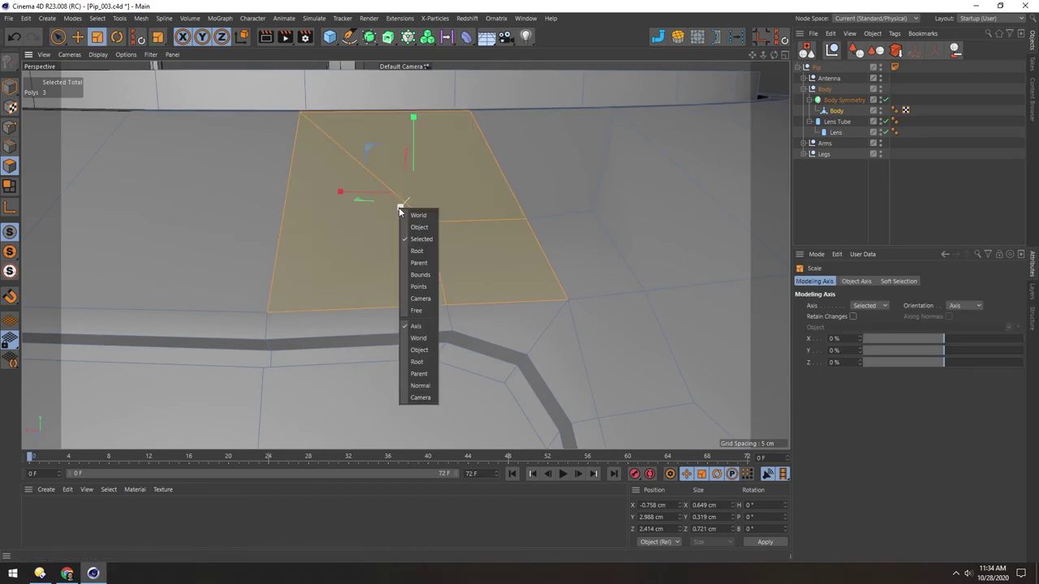
{"action": "left_click", "coordinate": [420, 386]}
{"action": "left_click_drag", "start_coordinate": [426, 389], "coordinate": [401, 191], "text": "alt"}
{"action": "middle_click_drag", "start_coordinate": [545, 186], "coordinate": [452, 195], "text": "alt"}
{"action": "left_click_drag", "start_coordinate": [459, 190], "coordinate": [429, 204], "text": "alt"}
- Select the neighbouring group of three polygons between the panel corner and the rim and flatten it along its normal
{"action": "left_click", "coordinate": [432, 203]}
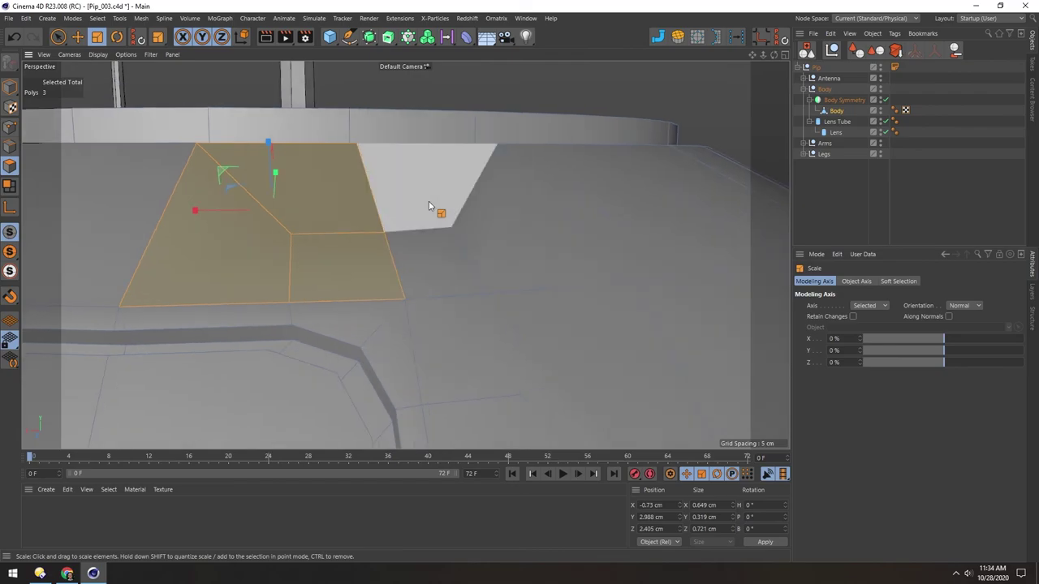
{"action": "left_click", "coordinate": [477, 228], "text": "shift"}
{"action": "left_click", "coordinate": [447, 254], "text": "shift"}
{"action": "left_click_drag", "start_coordinate": [471, 245], "coordinate": [478, 212], "text": "alt"}
{"action": "left_click_drag", "start_coordinate": [485, 143], "coordinate": [480, 174]}
{"action": "left_click_drag", "start_coordinate": [470, 213], "coordinate": [470, 216]}
- Select the three polygons beside and below the panel corner and scale them to 0% along their normal
{"action": "middle_click_drag", "start_coordinate": [447, 330], "coordinate": [398, 203], "text": "alt"}
{"action": "left_click_drag", "start_coordinate": [398, 203], "coordinate": [410, 211], "text": "alt"}
{"action": "left_click", "coordinate": [411, 211]}
{"action": "scroll", "coordinate": [411, 211], "scroll_direction": "down", "scroll_amount": 2}
{"action": "left_click", "coordinate": [549, 245], "text": "shift"}
{"action": "left_click", "coordinate": [505, 304], "text": "shift"}
{"action": "left_click_drag", "start_coordinate": [482, 303], "coordinate": [532, 200], "text": "alt"}
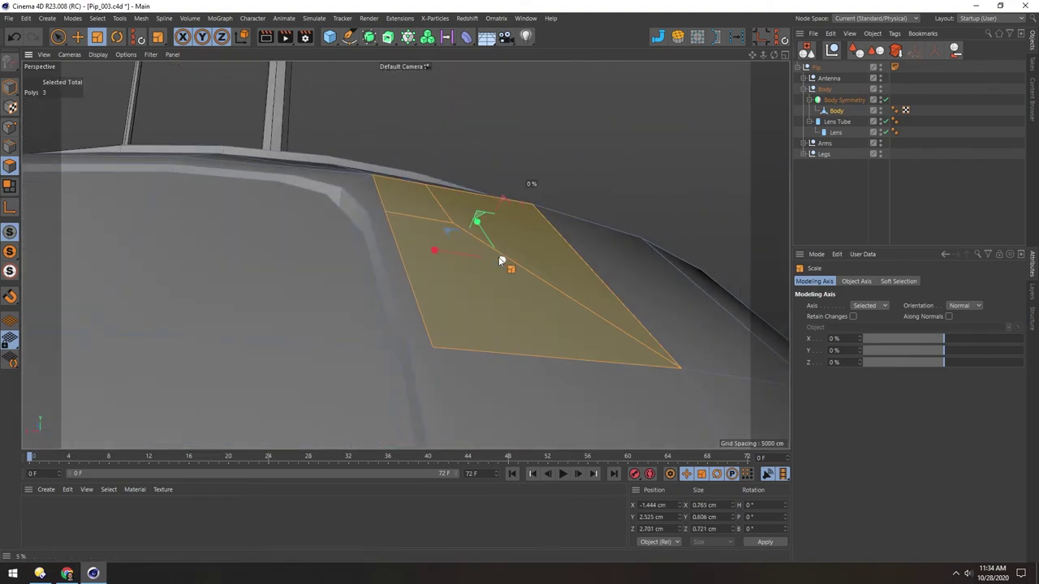
{"action": "left_click_drag", "start_coordinate": [501, 261], "coordinate": [383, 237], "text": "alt"}
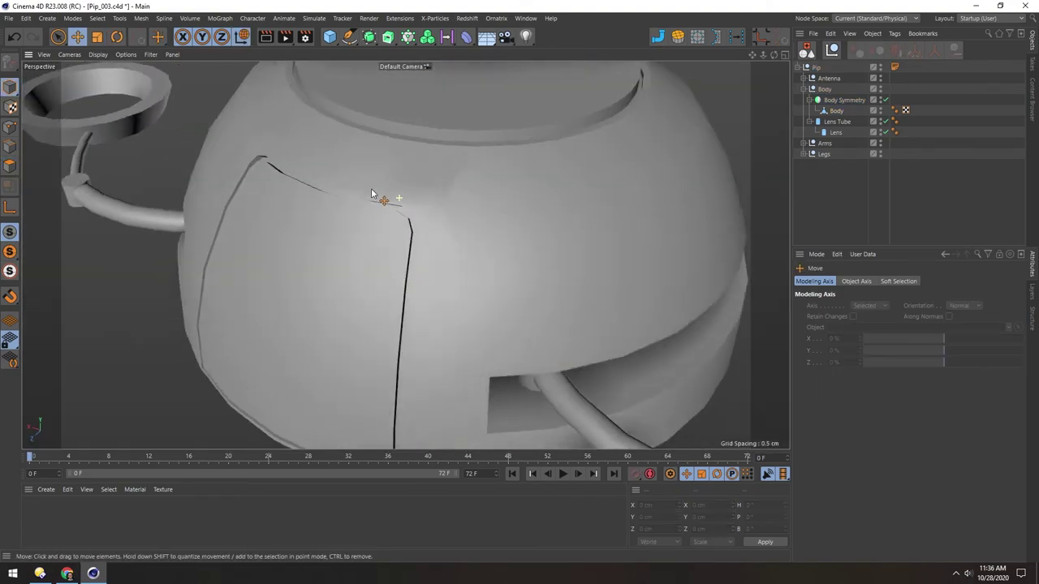
- Slide the outer points of the small quads around the panel corner along their edges to space the quads more evenly
{"action": "scroll", "coordinate": [378, 202], "scroll_direction": "up", "scroll_amount": 5}
{"action": "left_click_drag", "start_coordinate": [416, 212], "coordinate": [441, 211], "text": "alt"}
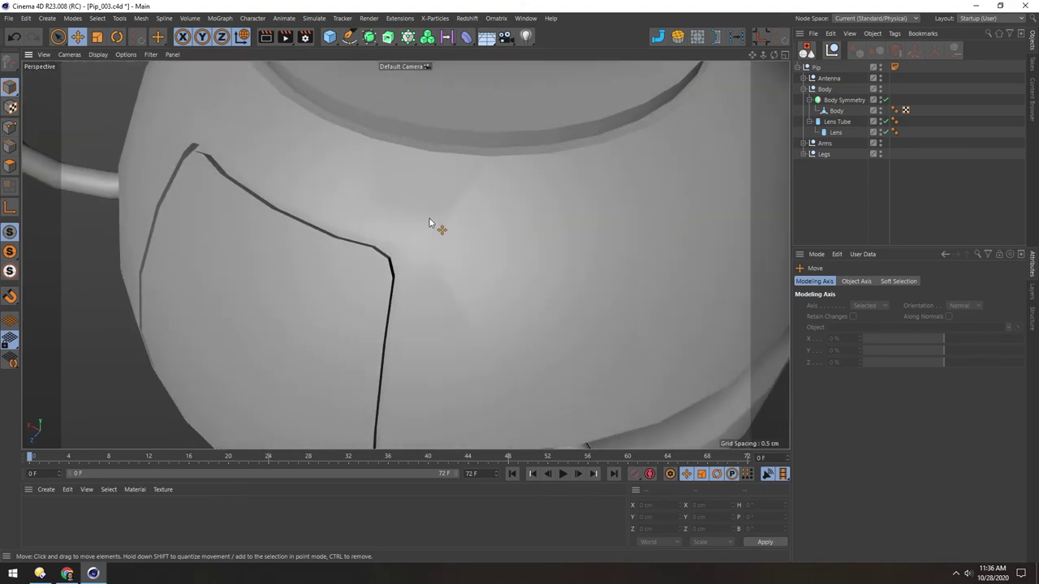
{"action": "left_click", "coordinate": [827, 112]}
{"action": "left_click", "coordinate": [10, 126]}
{"action": "key", "text": "m"}
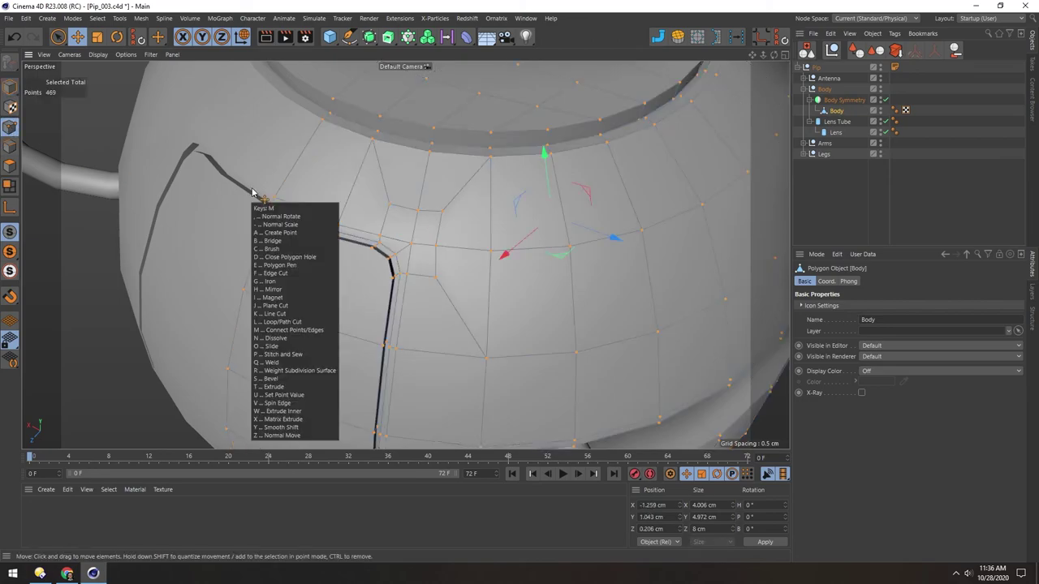
{"action": "key", "text": "o"}
{"action": "left_click_drag", "start_coordinate": [347, 206], "coordinate": [433, 241], "text": "alt"}
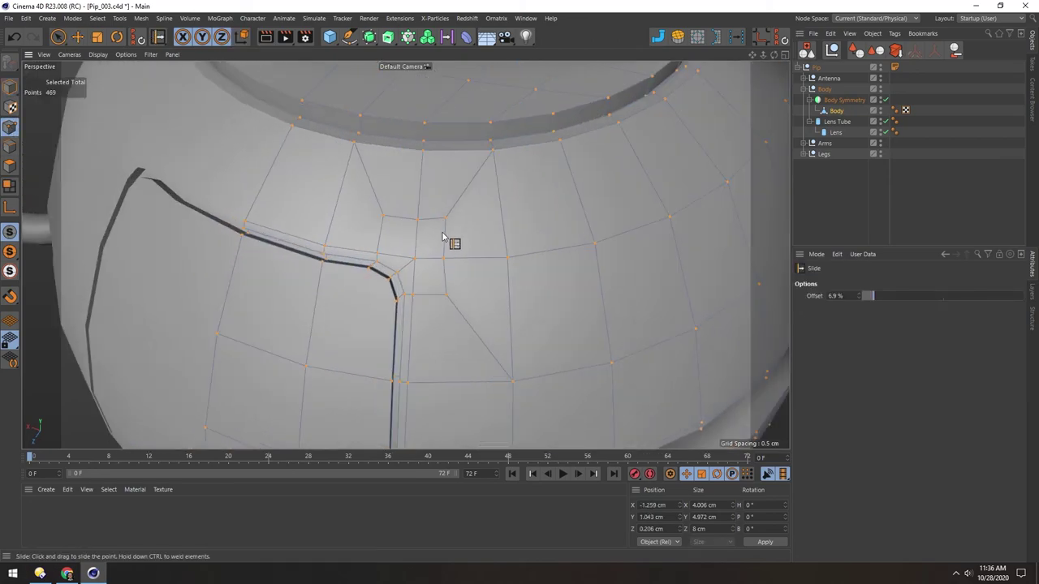
{"action": "key", "text": "ctrl+shift+a"}
{"action": "left_click_drag", "start_coordinate": [447, 219], "coordinate": [463, 206]}
{"action": "left_click_drag", "start_coordinate": [446, 260], "coordinate": [448, 307]}
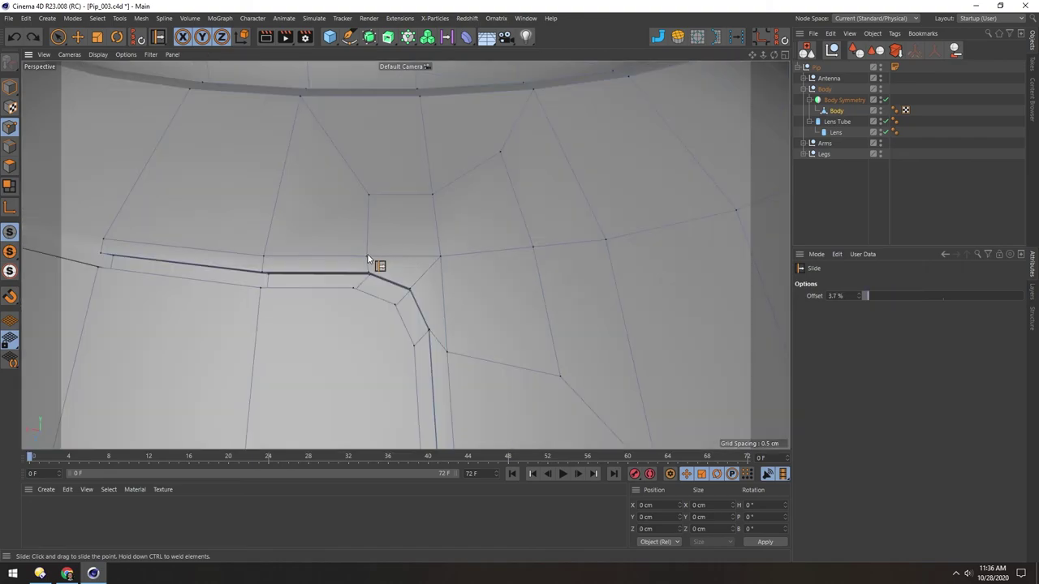
{"action": "left_click_drag", "start_coordinate": [366, 254], "coordinate": [354, 257]}
{"action": "scroll", "coordinate": [430, 154], "scroll_direction": "down", "scroll_amount": 5}
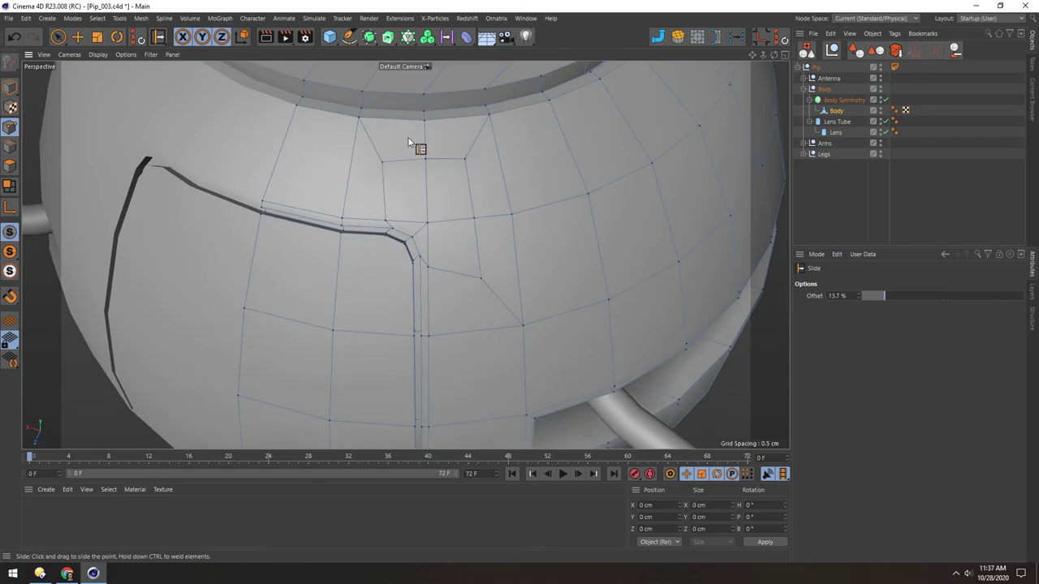
- Return to model mode, set the display to plain Gouraud shading and deselect the body
{"action": "left_click_drag", "start_coordinate": [412, 195], "coordinate": [418, 252], "text": "alt"}
{"action": "left_click", "coordinate": [10, 87]}
{"action": "key", "text": "e"}
{"action": "key", "text": "n"}
{"action": "key", "text": "a"}
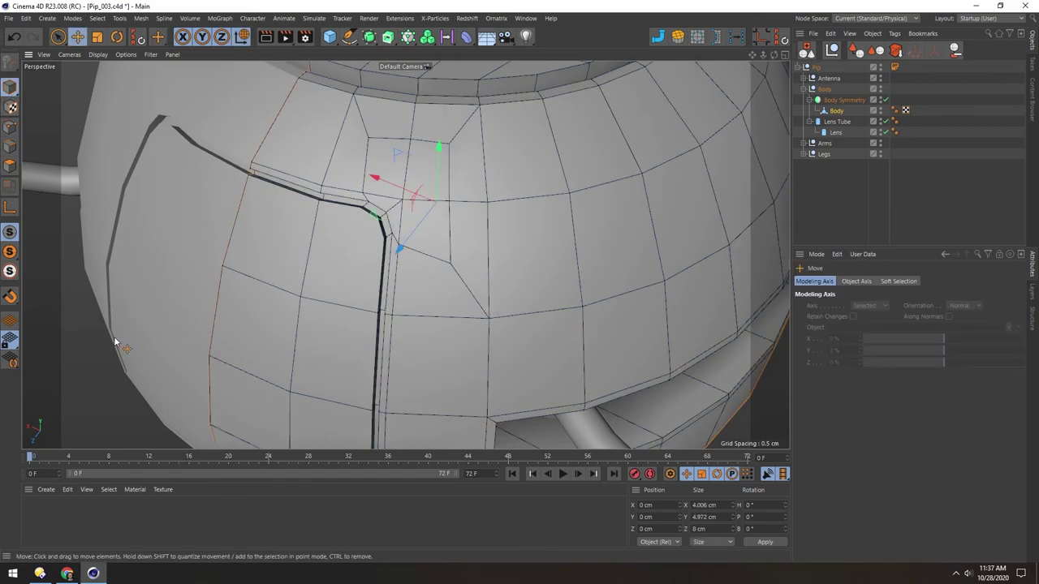
{"action": "left_click", "coordinate": [75, 344]}
- Inspect the panel corner's shading, and examine the whole robot from the back, side and front
{"action": "scroll", "coordinate": [401, 246], "scroll_direction": "down", "scroll_amount": 6}
{"action": "mouse_move", "coordinate": [401, 246]}
{"action": "left_mouse_down", "text": "alt"}
{"action": "mouse_move", "coordinate": [337, 217]}
{"action": "mouse_move", "coordinate": [323, 250]}
{"action": "mouse_move", "coordinate": [392, 245]}
{"action": "left_mouse_up", "text": "alt"}
{"action": "scroll", "coordinate": [392, 248], "scroll_direction": "up", "scroll_amount": 5}
{"action": "left_click_drag", "start_coordinate": [406, 196], "coordinate": [383, 204], "text": "alt"}
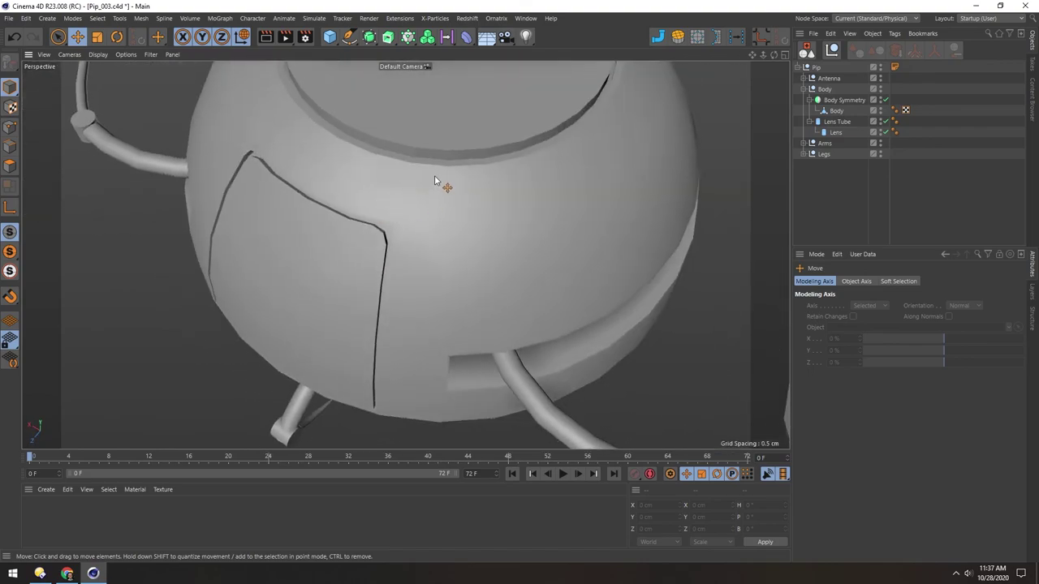
{"action": "left_click_drag", "start_coordinate": [433, 176], "coordinate": [430, 192], "text": "alt"}
{"action": "middle_click_drag", "start_coordinate": [339, 251], "coordinate": [454, 181], "text": "alt"}
{"action": "left_click_drag", "start_coordinate": [455, 181], "coordinate": [492, 144], "text": "alt"}
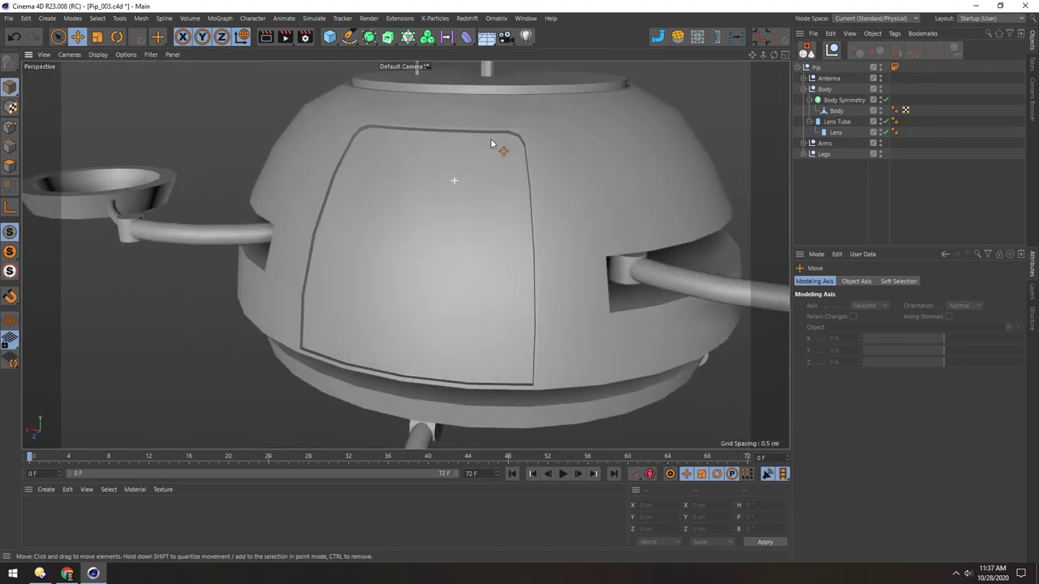
{"action": "right_click_drag", "start_coordinate": [514, 167], "coordinate": [492, 186], "text": "alt"}
{"action": "middle_click_drag", "start_coordinate": [455, 176], "coordinate": [433, 191], "text": "alt"}
{"action": "left_click_drag", "start_coordinate": [432, 187], "coordinate": [489, 166], "text": "alt"}
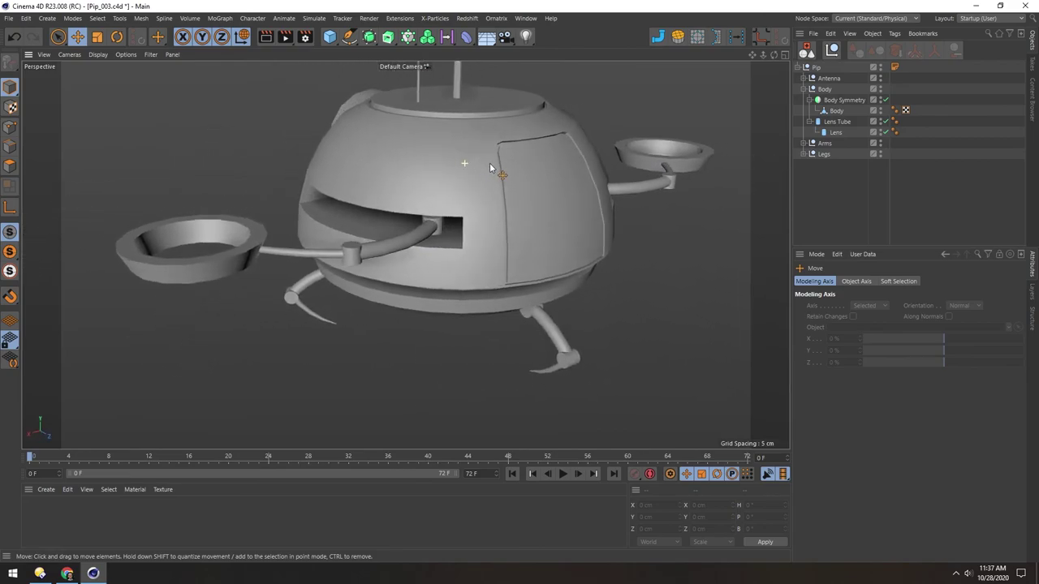
{"action": "left_click_drag", "start_coordinate": [404, 202], "coordinate": [412, 213], "text": "alt"}
{"action": "right_click_drag", "start_coordinate": [412, 213], "coordinate": [327, 218], "text": "alt"}
{"action": "left_click_drag", "start_coordinate": [327, 218], "coordinate": [522, 196], "text": "alt"}
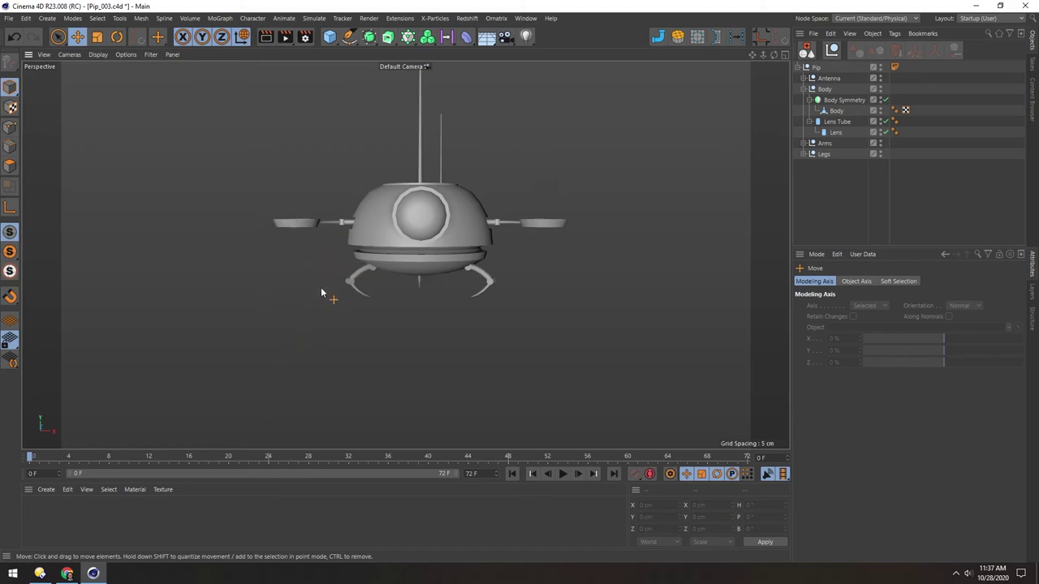
- Select the Thruster inside Arms Symmetry and tilt its outer end upward in the front view to a bank of -5.797°
{"action": "left_click", "coordinate": [804, 89]}
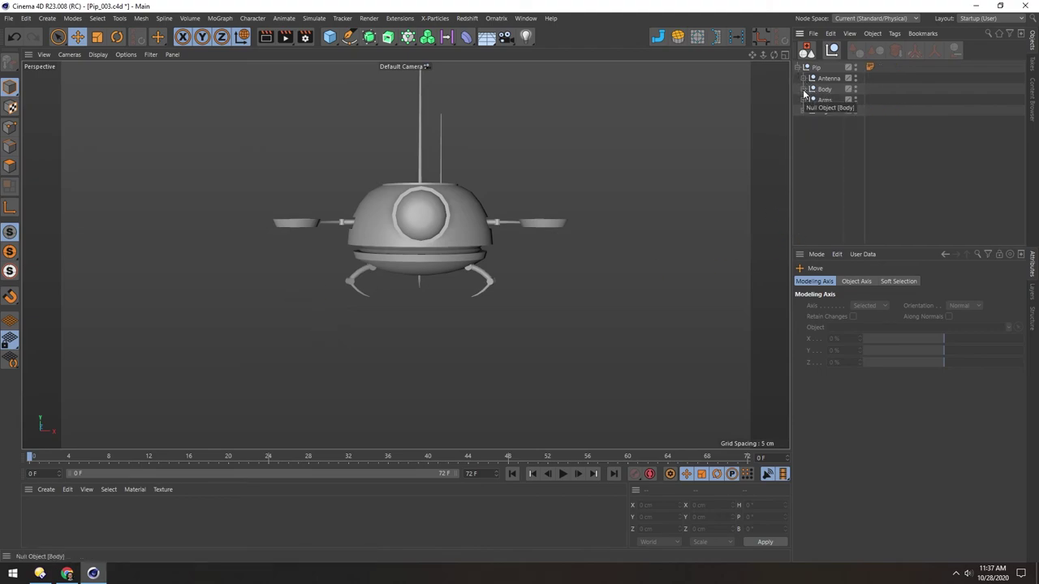
{"action": "left_click", "coordinate": [803, 100]}
{"action": "left_click", "coordinate": [809, 111]}
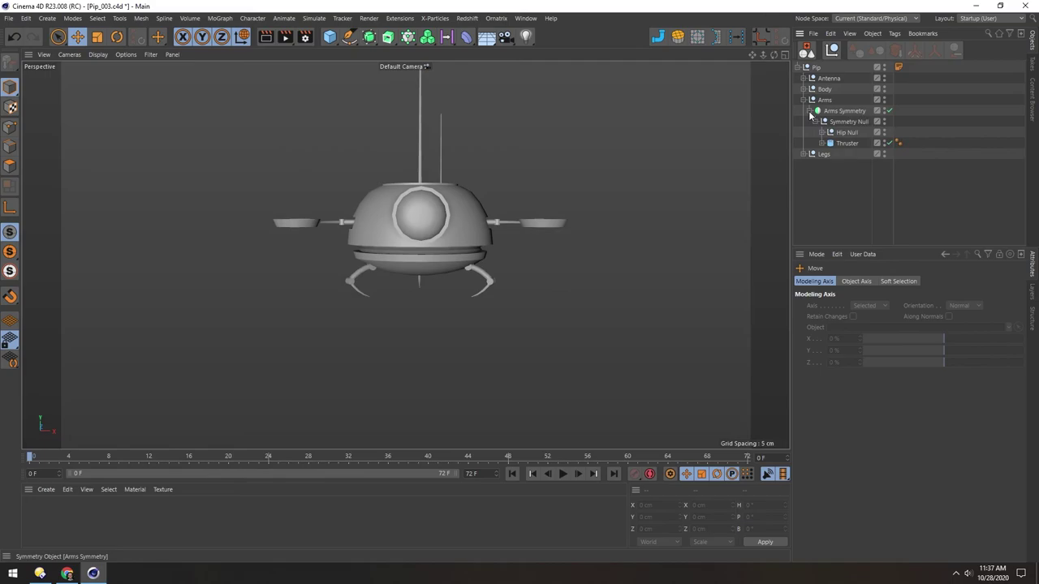
{"action": "left_click", "coordinate": [831, 145]}
{"action": "middle_click", "coordinate": [352, 285]}
{"action": "middle_click", "coordinate": [489, 325]}
{"action": "key", "text": "r"}
{"action": "left_click_drag", "start_coordinate": [719, 257], "coordinate": [720, 244]}
- Move the tilted thruster slightly up and outward in the front view to X 6.959 cm, Y 1.252 cm
{"action": "key", "text": "e"}
{"action": "scroll", "coordinate": [623, 217], "scroll_direction": "up", "scroll_amount": 3}
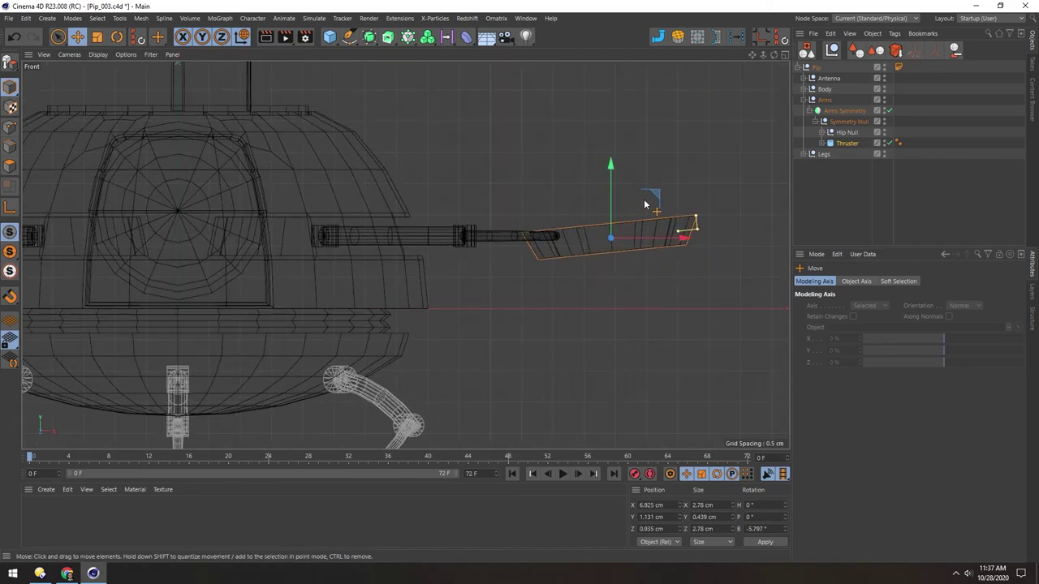
{"action": "left_click_drag", "start_coordinate": [654, 198], "coordinate": [658, 188]}
{"action": "scroll", "coordinate": [493, 253], "scroll_direction": "down", "scroll_amount": 8}
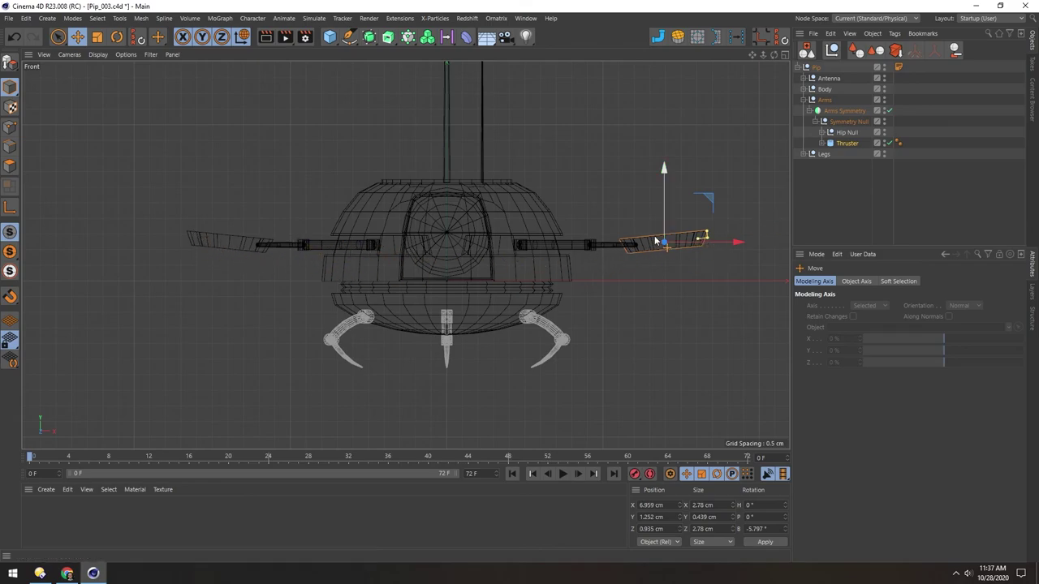
- Rotate the Knee Null inside the arm's Hip Null in the front view so the forearm tilts slightly up toward the thruster
{"action": "left_click", "coordinate": [822, 132]}
{"action": "left_click", "coordinate": [827, 155]}
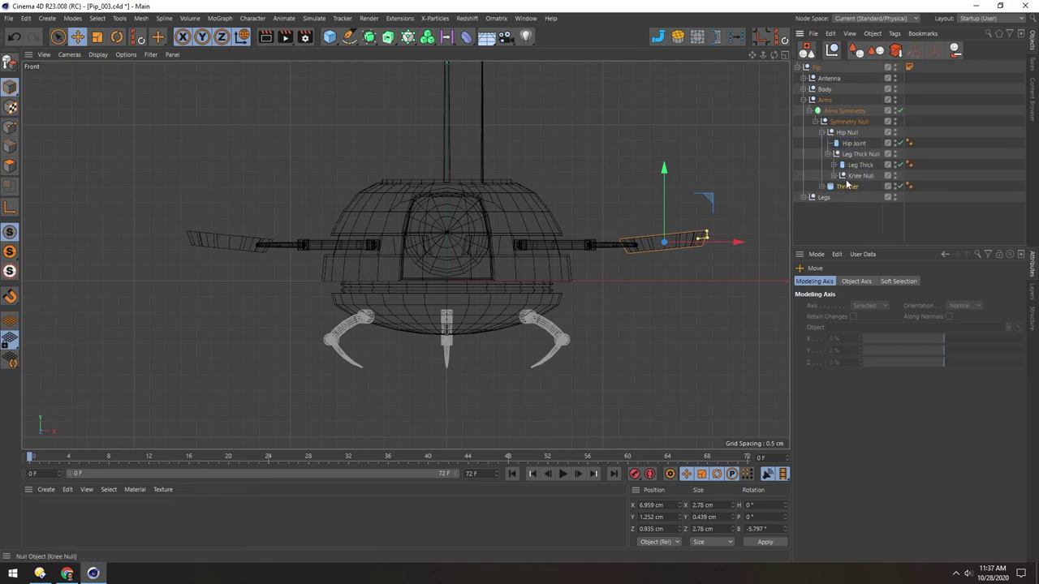
{"action": "left_click", "coordinate": [852, 176]}
{"action": "key", "text": "r"}
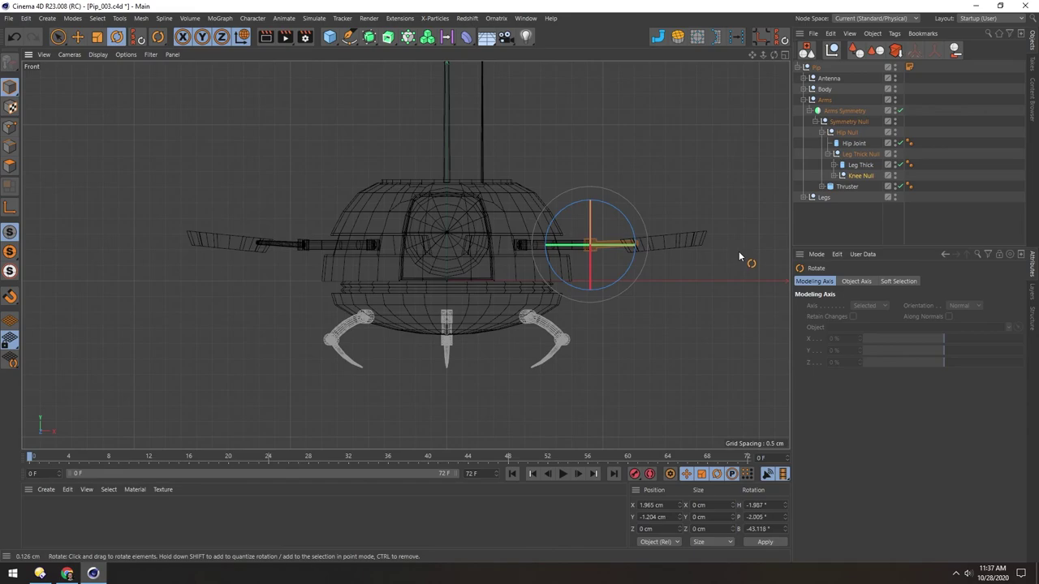
- Raise the Thruster in the front view to Y 1.391 cm and clear the selection
{"action": "left_click", "coordinate": [844, 186]}
{"action": "key", "text": "e"}
{"action": "left_click_drag", "start_coordinate": [662, 163], "coordinate": [663, 159]}
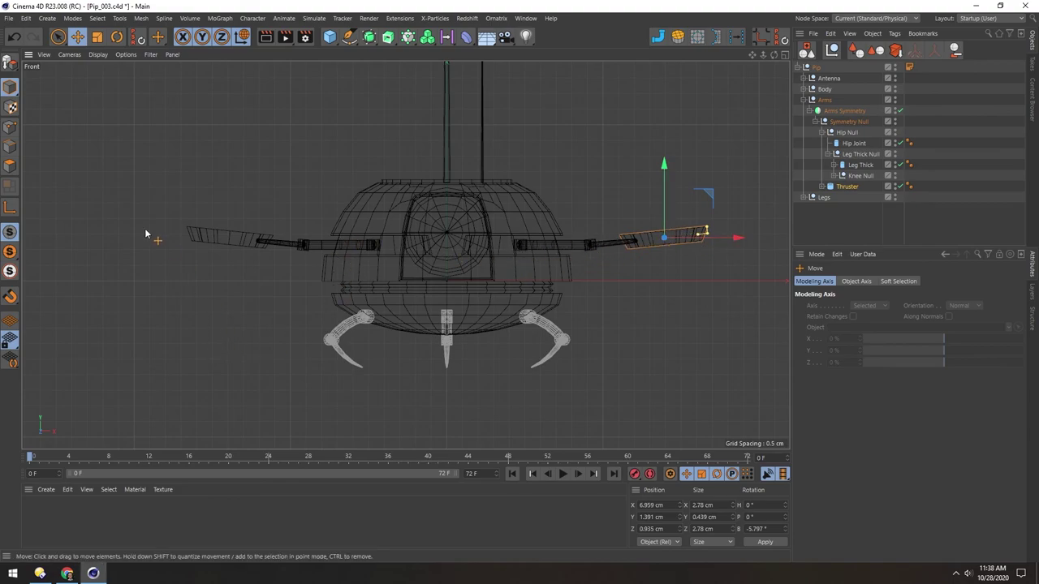
{"action": "scroll", "coordinate": [426, 258], "scroll_direction": "down", "scroll_amount": 5}
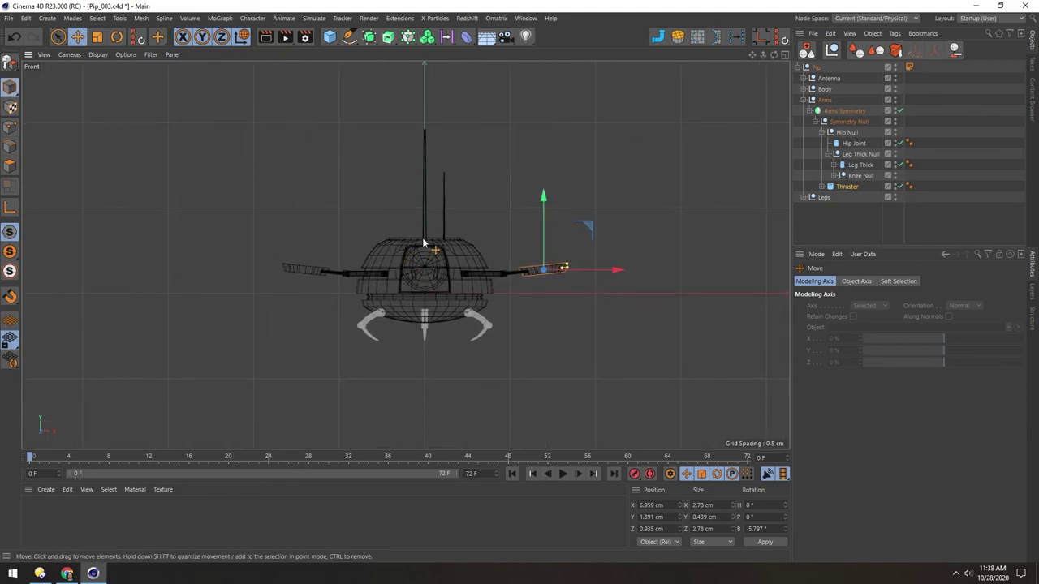
{"action": "left_click", "coordinate": [332, 218]}
{"action": "middle_click_drag", "start_coordinate": [411, 285], "coordinate": [395, 255], "text": "alt"}
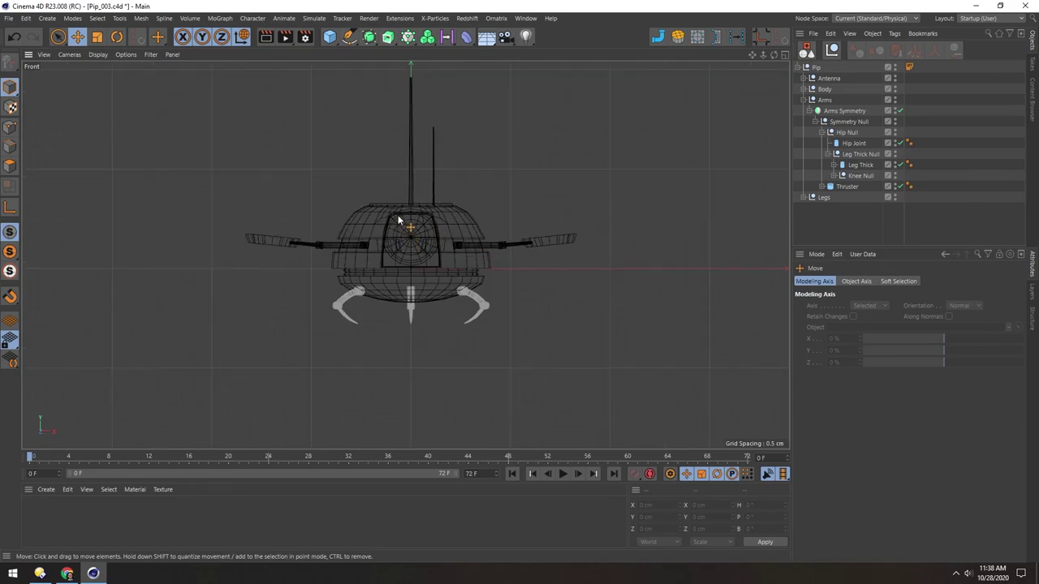
- Select Arms Symmetry and move both arms toward the robot's back in the top view to Z 0.67 cm
{"action": "key", "text": "F1"}
{"action": "left_click_drag", "start_coordinate": [414, 233], "coordinate": [413, 259], "text": "alt"}
{"action": "scroll", "coordinate": [412, 257], "scroll_direction": "up", "scroll_amount": 8}
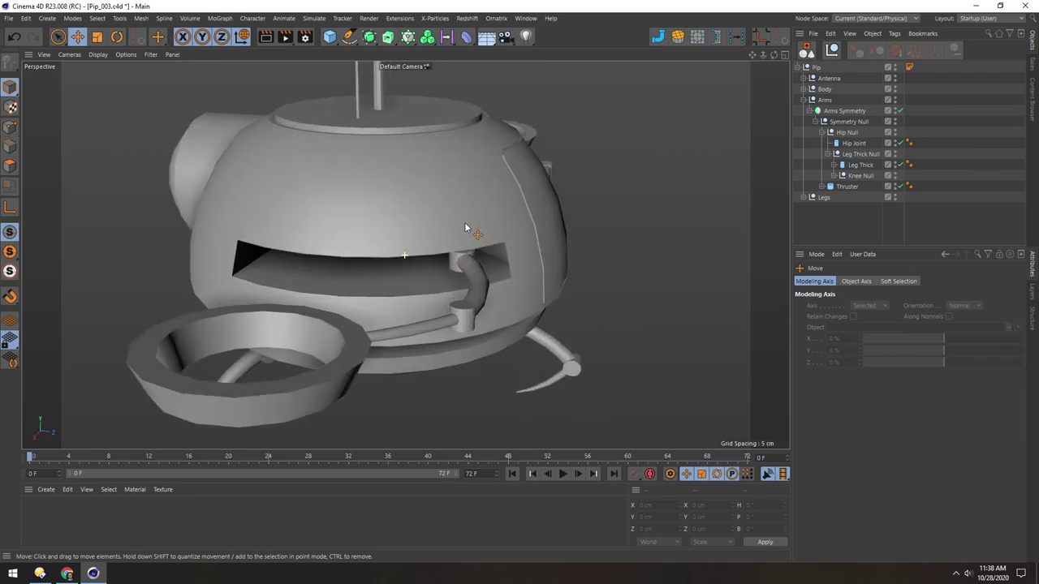
{"action": "left_click", "coordinate": [494, 258]}
{"action": "left_click_drag", "start_coordinate": [493, 258], "coordinate": [473, 238], "text": "alt"}
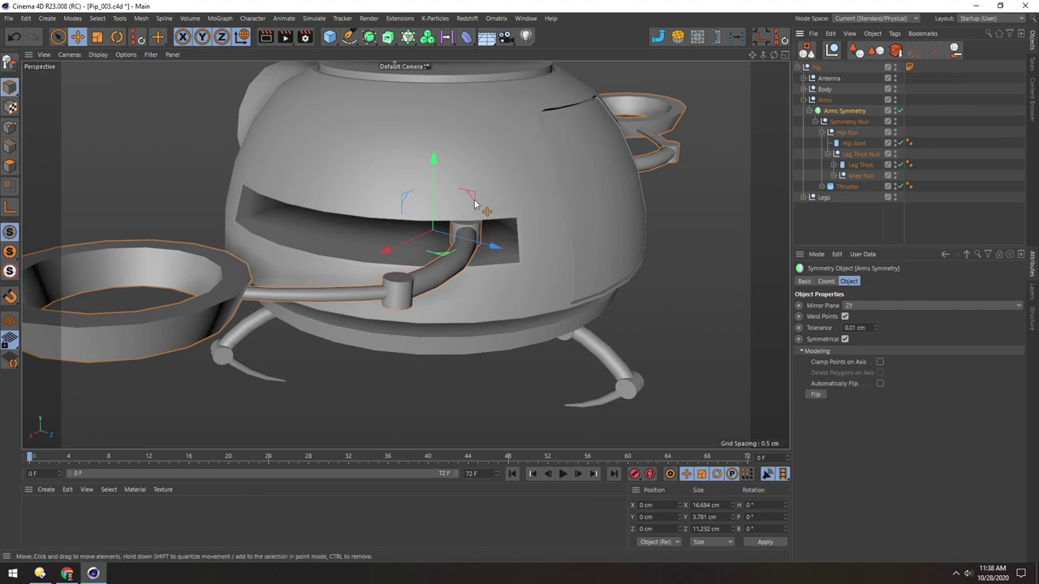
{"action": "key", "text": "e"}
{"action": "middle_click", "coordinate": [368, 204]}
{"action": "scroll", "coordinate": [604, 148], "scroll_direction": "up", "scroll_amount": 3}
{"action": "scroll", "coordinate": [604, 145], "scroll_direction": "up", "scroll_amount": 3}
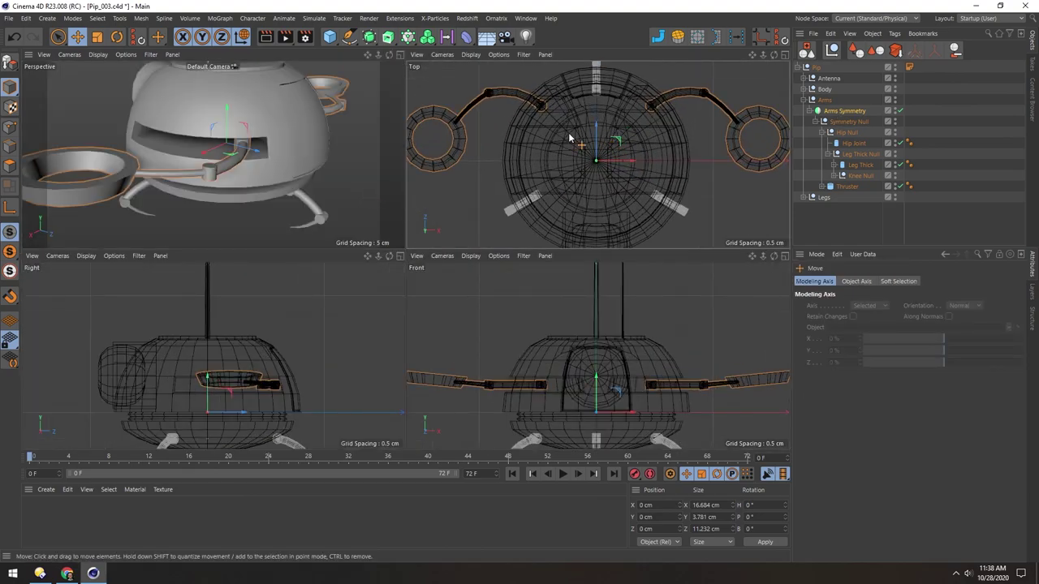
{"action": "left_click_drag", "start_coordinate": [597, 127], "coordinate": [598, 112]}
{"action": "left_click_drag", "start_coordinate": [250, 143], "coordinate": [151, 209], "text": "alt"}
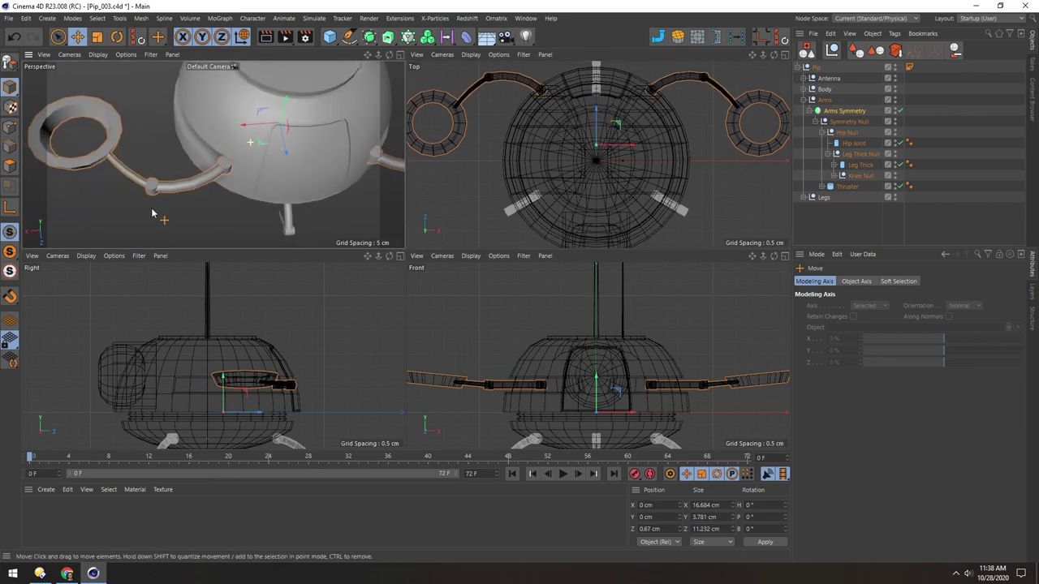
- Move the arm's Hip Null inward and slightly forward in the top view to X 2.058 cm, Z 2.147 cm
{"action": "left_click", "coordinate": [836, 133]}
{"action": "left_click", "coordinate": [822, 132]}
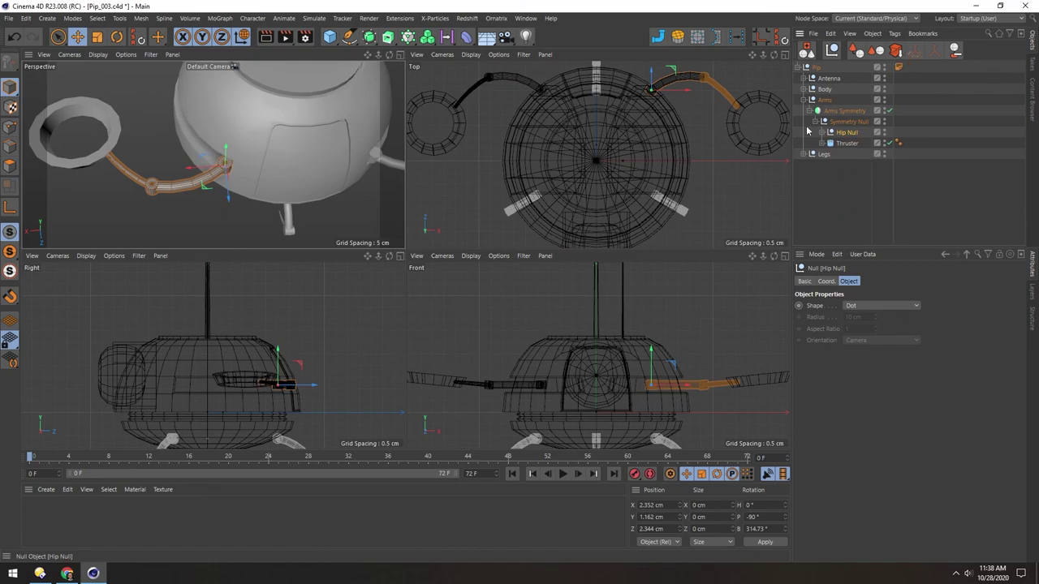
{"action": "scroll", "coordinate": [603, 102], "scroll_direction": "up", "scroll_amount": 3}
{"action": "middle_click_drag", "start_coordinate": [661, 95], "coordinate": [532, 143], "text": "alt"}
{"action": "left_click_drag", "start_coordinate": [578, 140], "coordinate": [570, 140]}
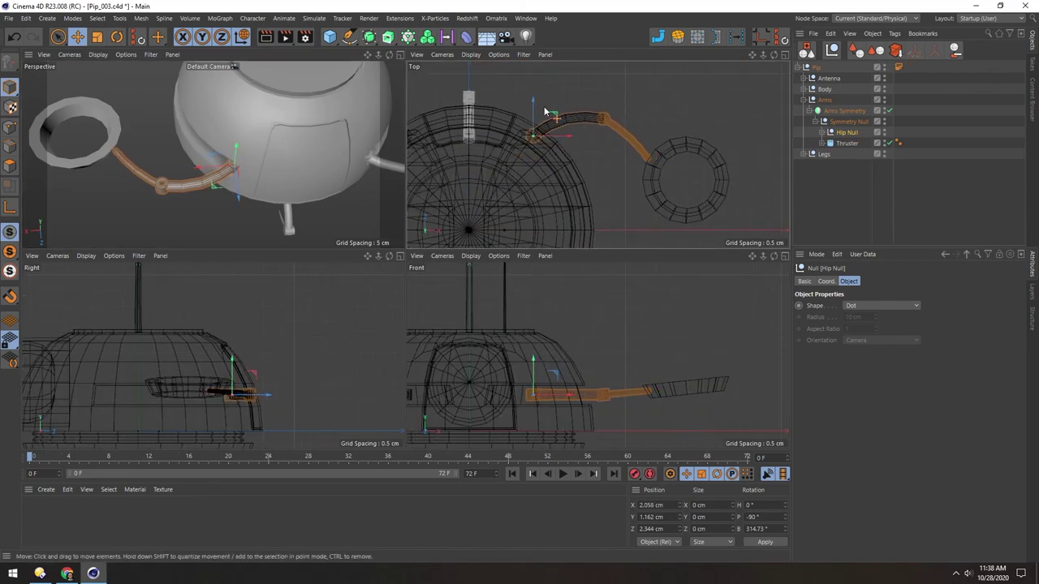
{"action": "left_click_drag", "start_coordinate": [537, 103], "coordinate": [534, 110]}
{"action": "left_click_drag", "start_coordinate": [267, 150], "coordinate": [300, 132], "text": "alt"}
- Move the Thruster inward and forward in the top view to X 6.198 cm, Z 0.641 cm
{"action": "left_click", "coordinate": [846, 143]}
{"action": "key", "text": "e"}
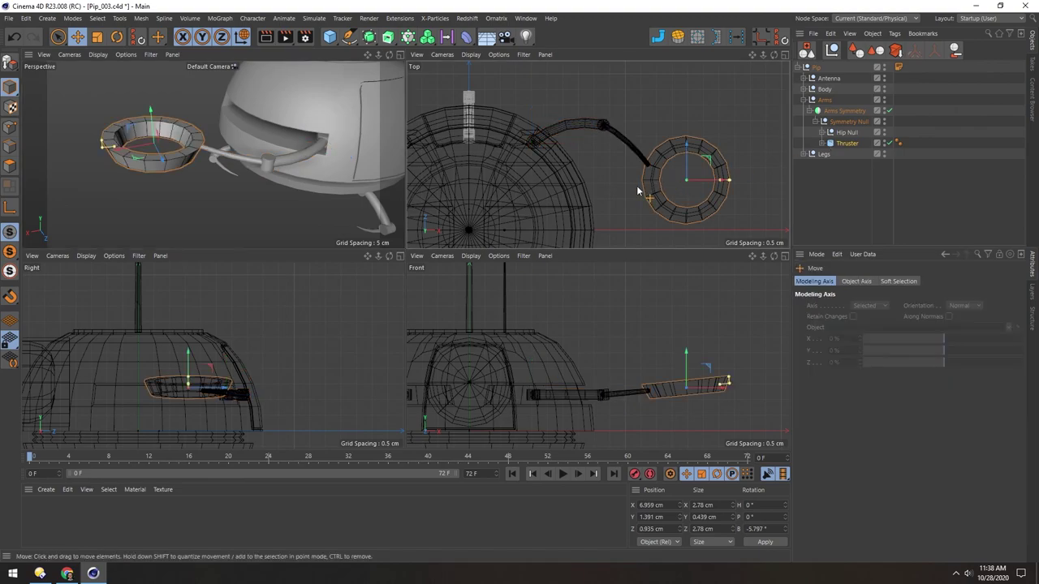
{"action": "middle_click_drag", "start_coordinate": [639, 186], "coordinate": [644, 134], "text": "alt"}
{"action": "left_click_drag", "start_coordinate": [712, 111], "coordinate": [688, 133]}
{"action": "scroll", "coordinate": [224, 151], "scroll_direction": "down", "scroll_amount": 6}
{"action": "left_click_drag", "start_coordinate": [225, 151], "coordinate": [239, 124], "text": "alt"}
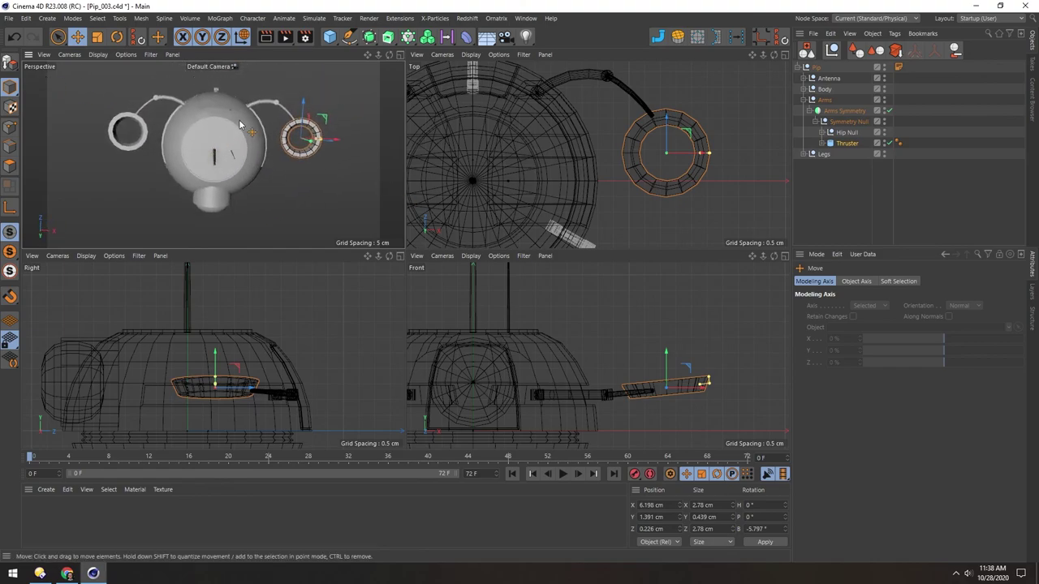
{"action": "middle_click_drag", "start_coordinate": [626, 120], "coordinate": [630, 137], "text": "alt"}
{"action": "left_click_drag", "start_coordinate": [669, 134], "coordinate": [670, 121]}
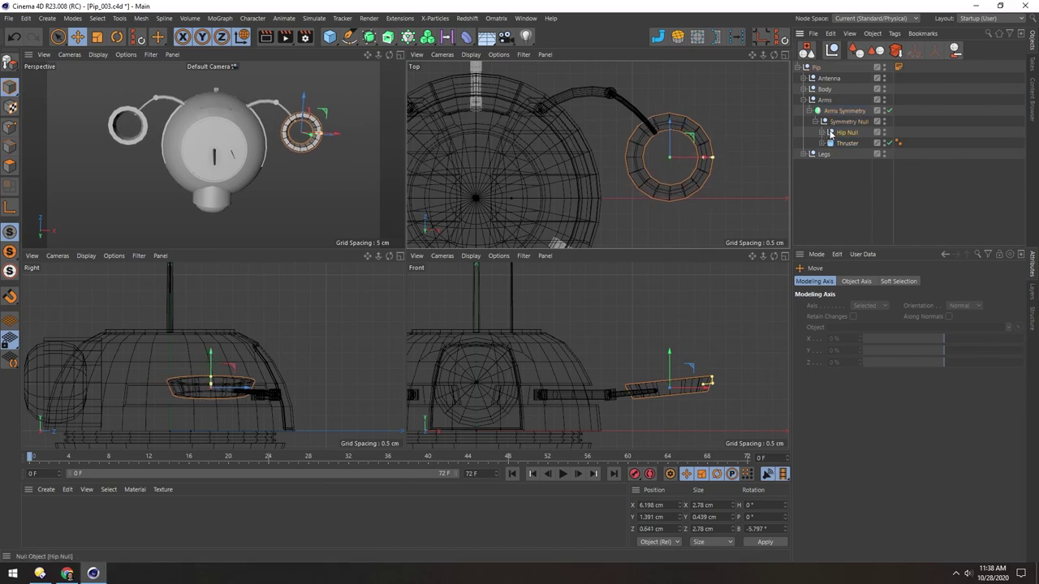
- Rotate the Hip Null to a bank of 311.586° and the Knee Null to a bank of -51.575°
{"action": "left_click", "coordinate": [830, 133]}
{"action": "key", "text": "r"}
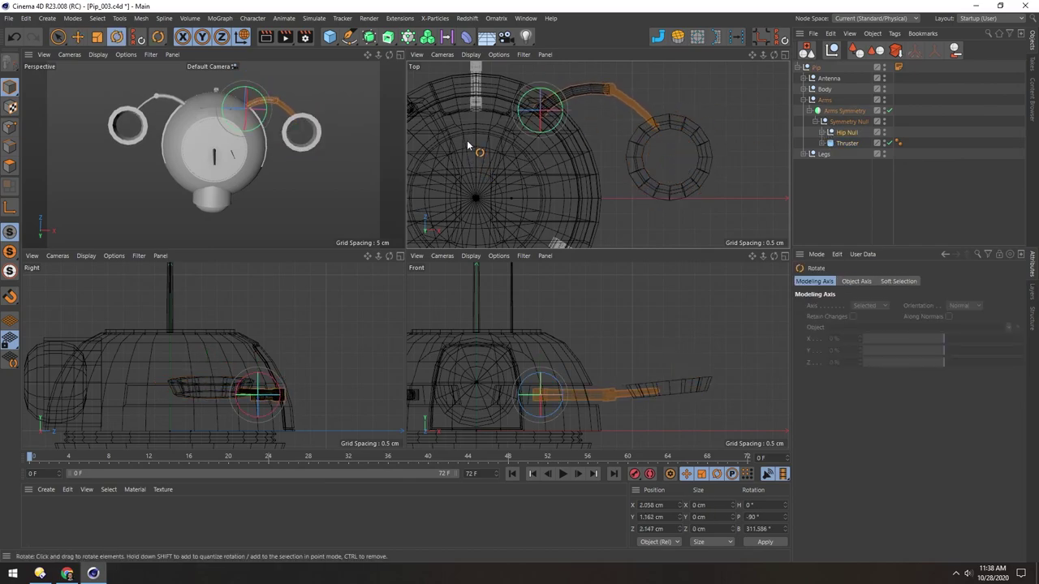
{"action": "left_click", "coordinate": [824, 133]}
{"action": "left_click", "coordinate": [860, 176]}
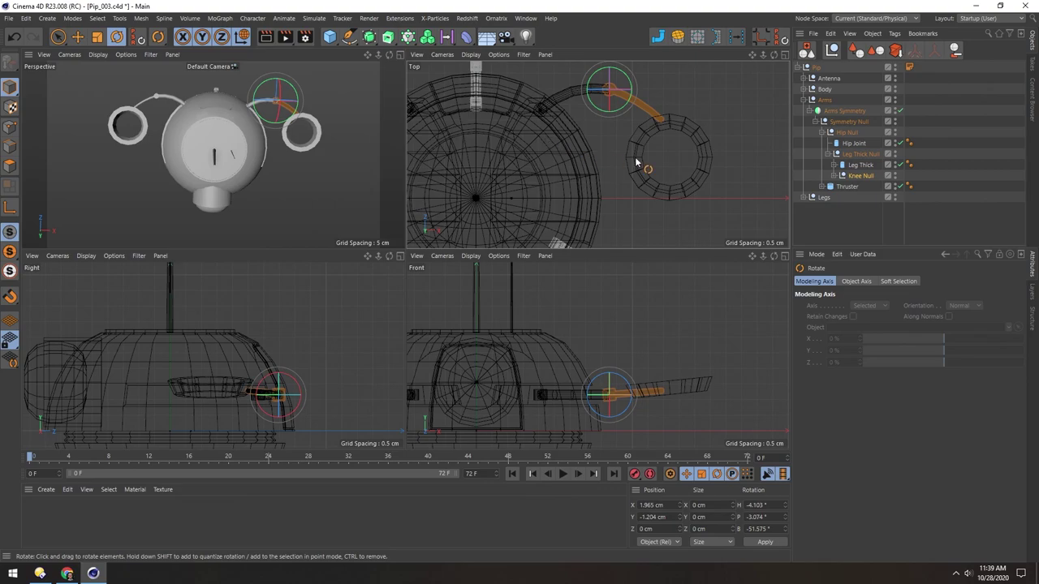
- Expand the Knee Null down to the Leg Thin's deformers and examine the arm in the top view
{"action": "left_click", "coordinate": [837, 176]}
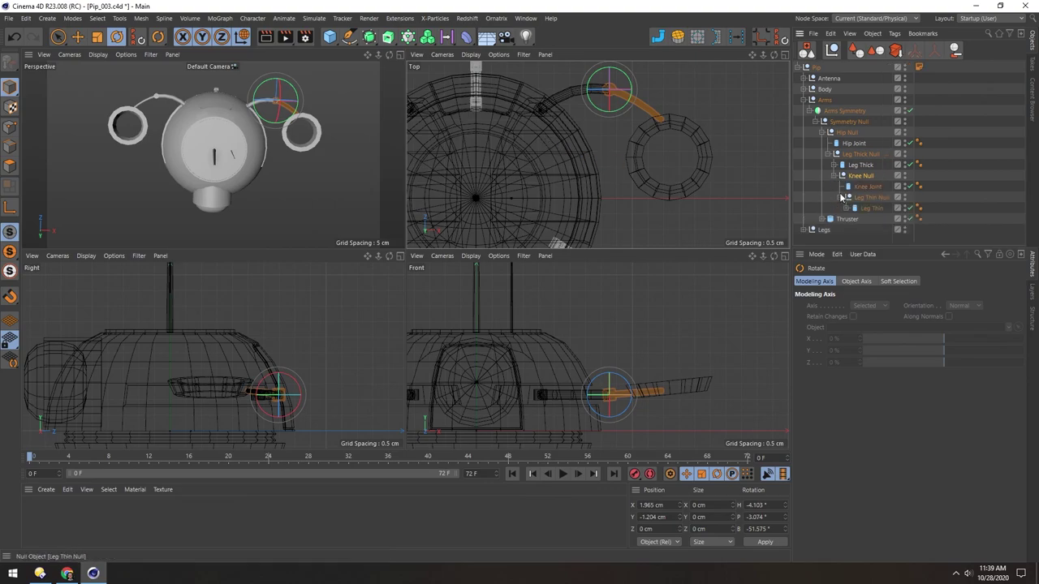
{"action": "left_click", "coordinate": [847, 208]}
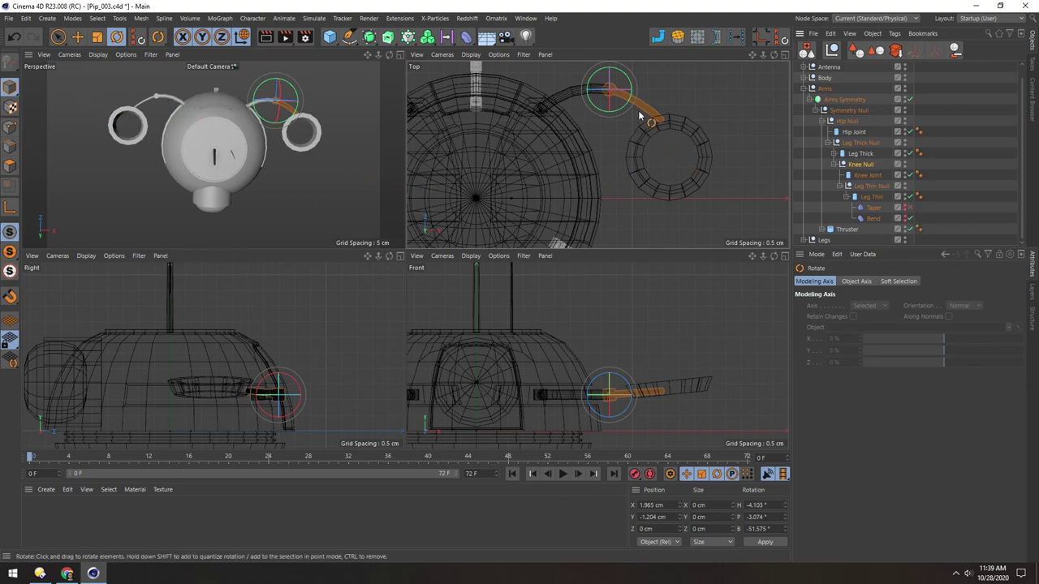
{"action": "scroll", "coordinate": [631, 105], "scroll_direction": "up", "scroll_amount": 5}
{"action": "middle_click_drag", "start_coordinate": [547, 104], "coordinate": [503, 134], "text": "alt"}
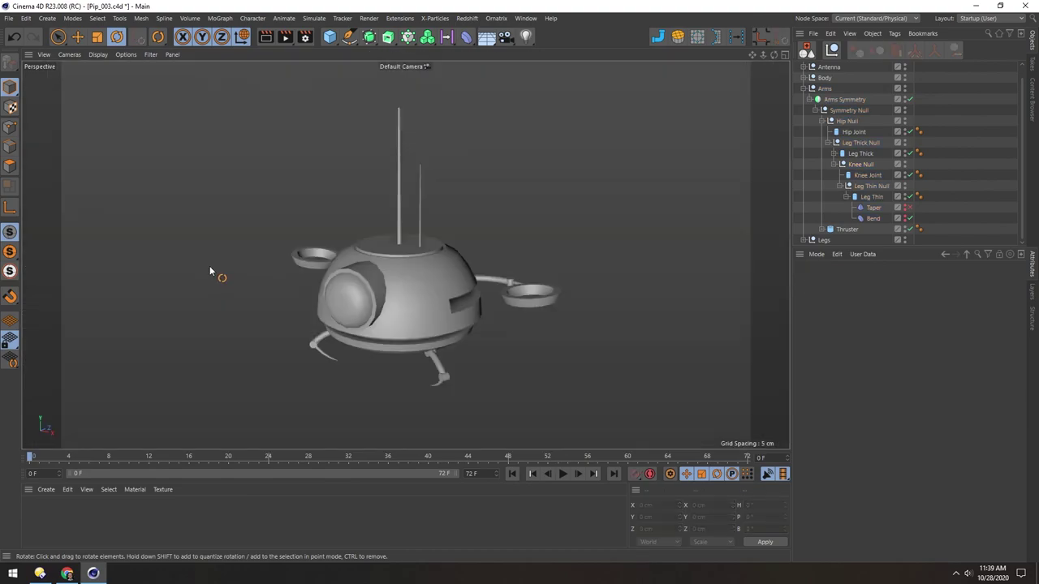
- Display the robot in constant shading, toggle the SSAO viewport effect and check the overall silhouette
{"action": "key", "text": "n"}
{"action": "key", "text": "e"}
{"action": "mouse_move", "coordinate": [388, 271]}
{"action": "left_mouse_down", "text": "alt"}
{"action": "mouse_move", "coordinate": [554, 264]}
{"action": "mouse_move", "coordinate": [390, 273]}
{"action": "left_mouse_up", "text": "alt"}
{"action": "left_click", "coordinate": [126, 55]}
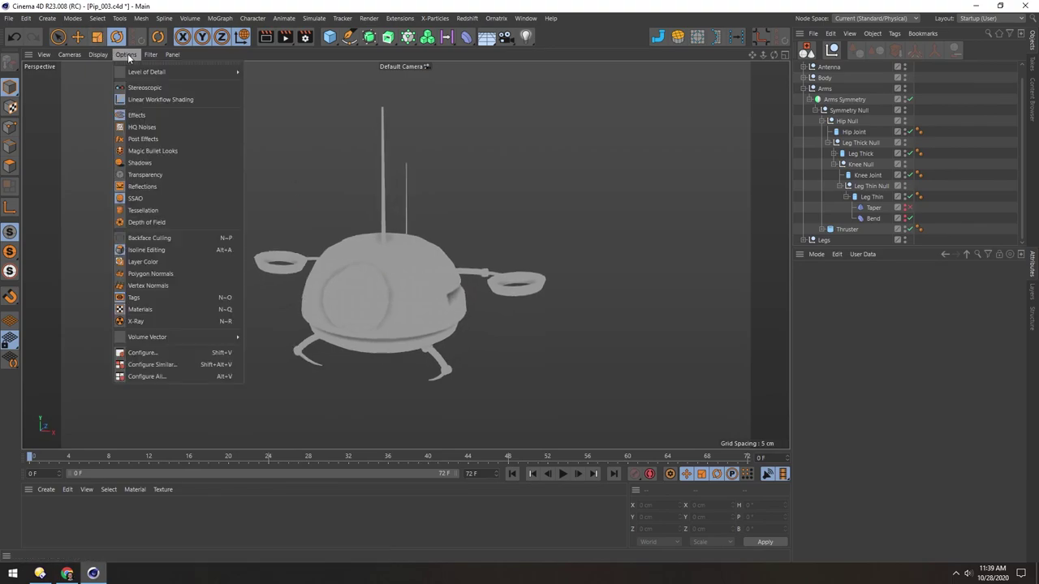
{"action": "left_click", "coordinate": [154, 200]}
{"action": "middle_click_drag", "start_coordinate": [362, 281], "coordinate": [359, 270], "text": "alt"}
{"action": "scroll", "coordinate": [363, 269], "scroll_direction": "down", "scroll_amount": 5}
{"action": "mouse_move", "coordinate": [364, 249]}
{"action": "left_mouse_down", "text": "alt"}
{"action": "mouse_move", "coordinate": [500, 203]}
{"action": "mouse_move", "coordinate": [580, 202]}
{"action": "mouse_move", "coordinate": [489, 133]}
{"action": "mouse_move", "coordinate": [406, 174]}
{"action": "mouse_move", "coordinate": [361, 250]}
{"action": "mouse_move", "coordinate": [430, 297]}
{"action": "mouse_move", "coordinate": [492, 192]}
{"action": "mouse_move", "coordinate": [396, 172]}
{"action": "mouse_move", "coordinate": [414, 277]}
{"action": "mouse_move", "coordinate": [401, 250]}
{"action": "mouse_move", "coordinate": [447, 230]}
{"action": "mouse_move", "coordinate": [385, 254]}
{"action": "mouse_move", "coordinate": [389, 266]}
{"action": "left_mouse_up", "text": "alt"}
- Set the perspective view's display to Gouraud shading with lines and frame the robot from the front
{"action": "key", "text": "e"}
{"action": "key", "text": "n"}
{"action": "key", "text": "b"}
{"action": "right_click_drag", "start_coordinate": [394, 277], "coordinate": [414, 264], "text": "alt"}
{"action": "left_click_drag", "start_coordinate": [412, 269], "coordinate": [391, 273], "text": "alt"}
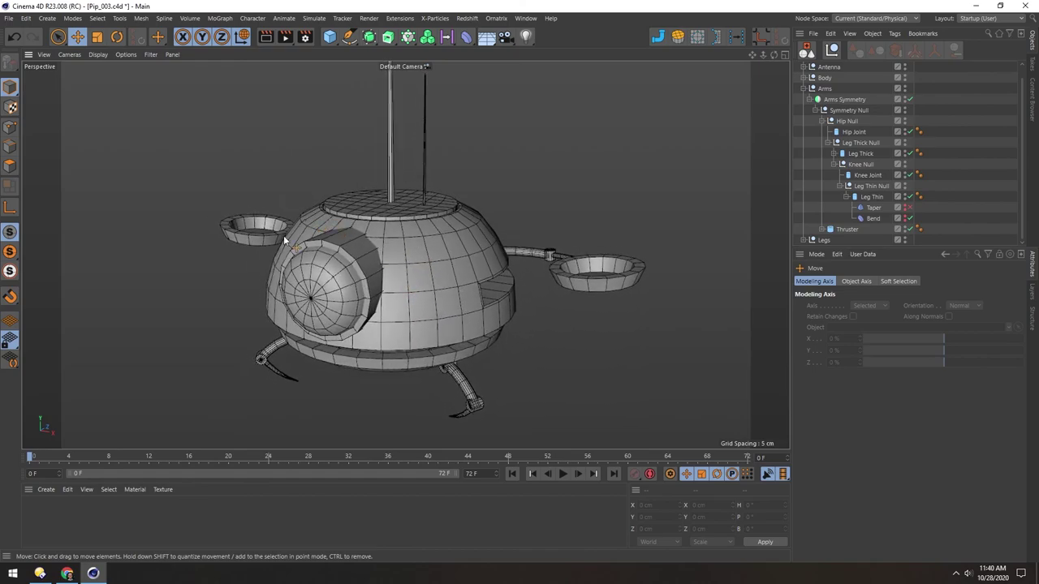
- Set the viewport camera's focal length to 50 mm and reframe the whole robot
{"action": "left_click", "coordinate": [816, 254]}
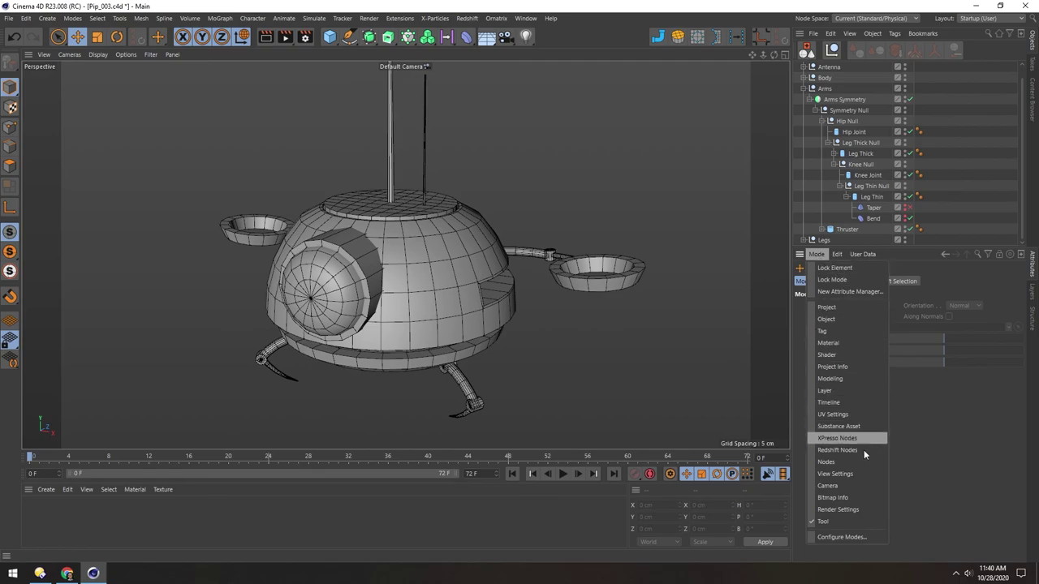
{"action": "left_click", "coordinate": [839, 485]}
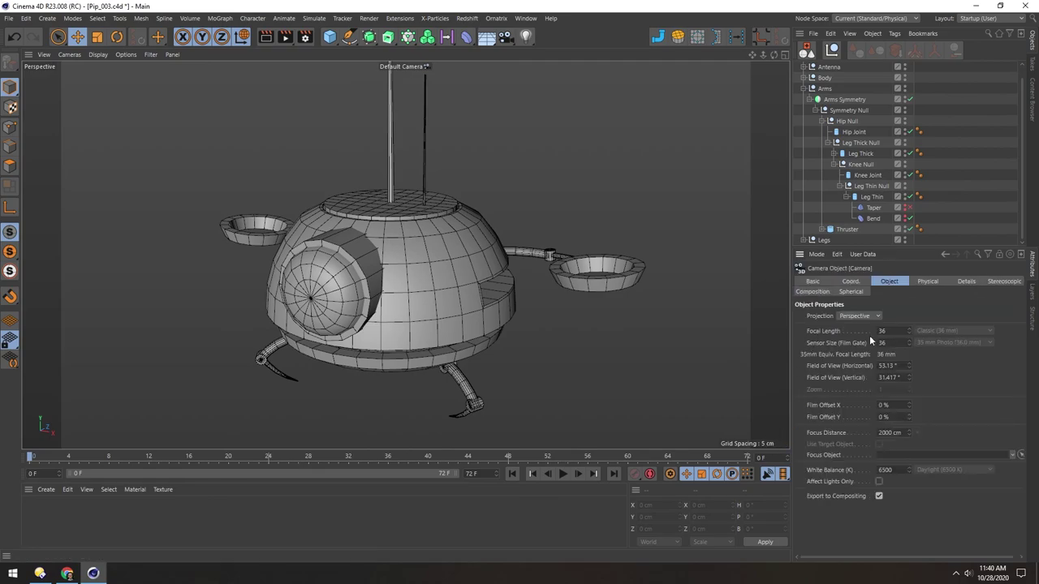
{"action": "type", "text": "50"}
{"action": "key", "text": "Return"}
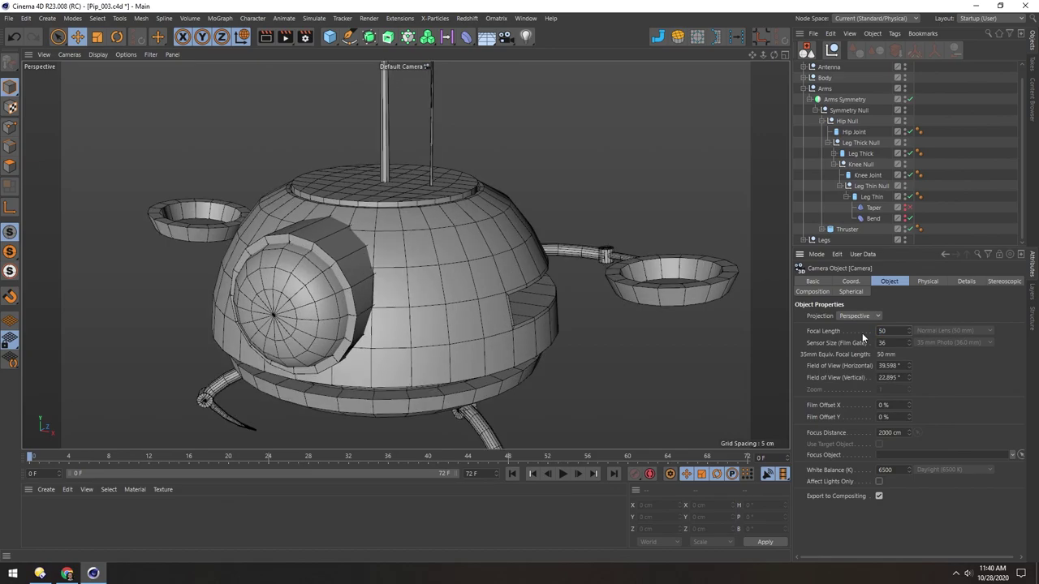
{"action": "scroll", "coordinate": [390, 262], "scroll_direction": "down", "scroll_amount": 5}
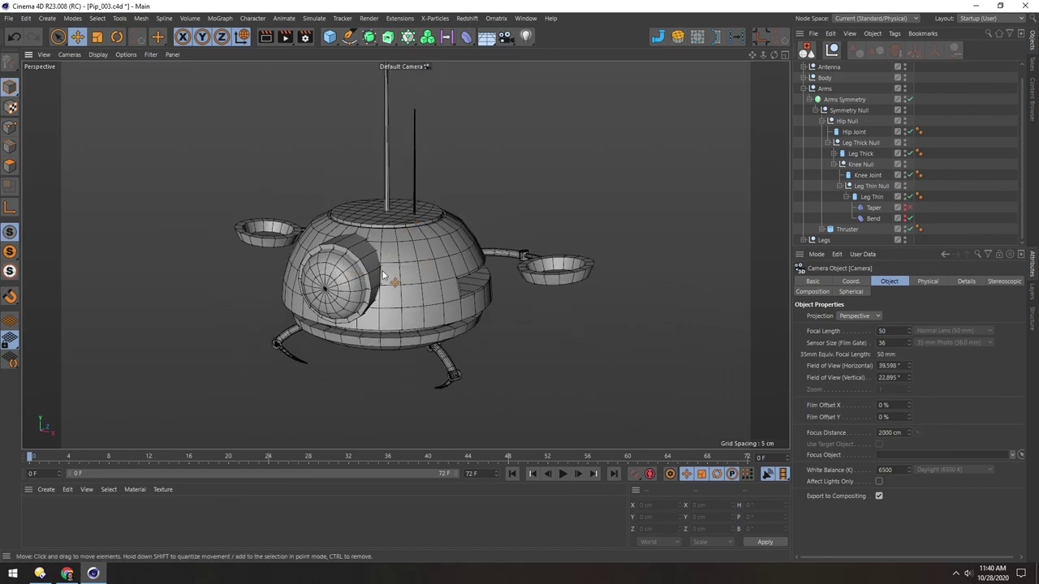
{"action": "scroll", "coordinate": [384, 276], "scroll_direction": "up", "scroll_amount": 4}
{"action": "right_click_drag", "start_coordinate": [395, 254], "coordinate": [378, 267], "text": "alt"}
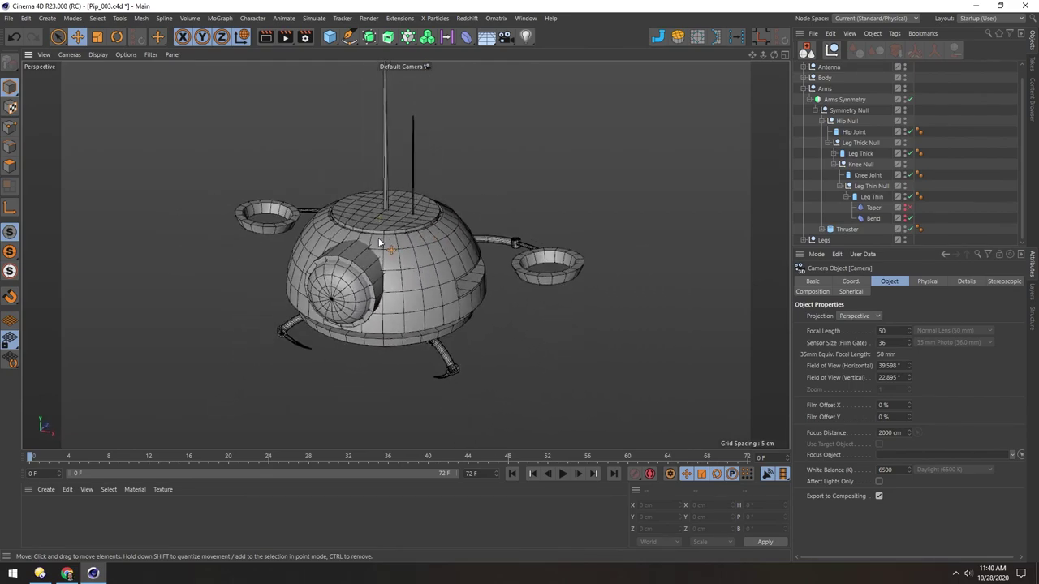